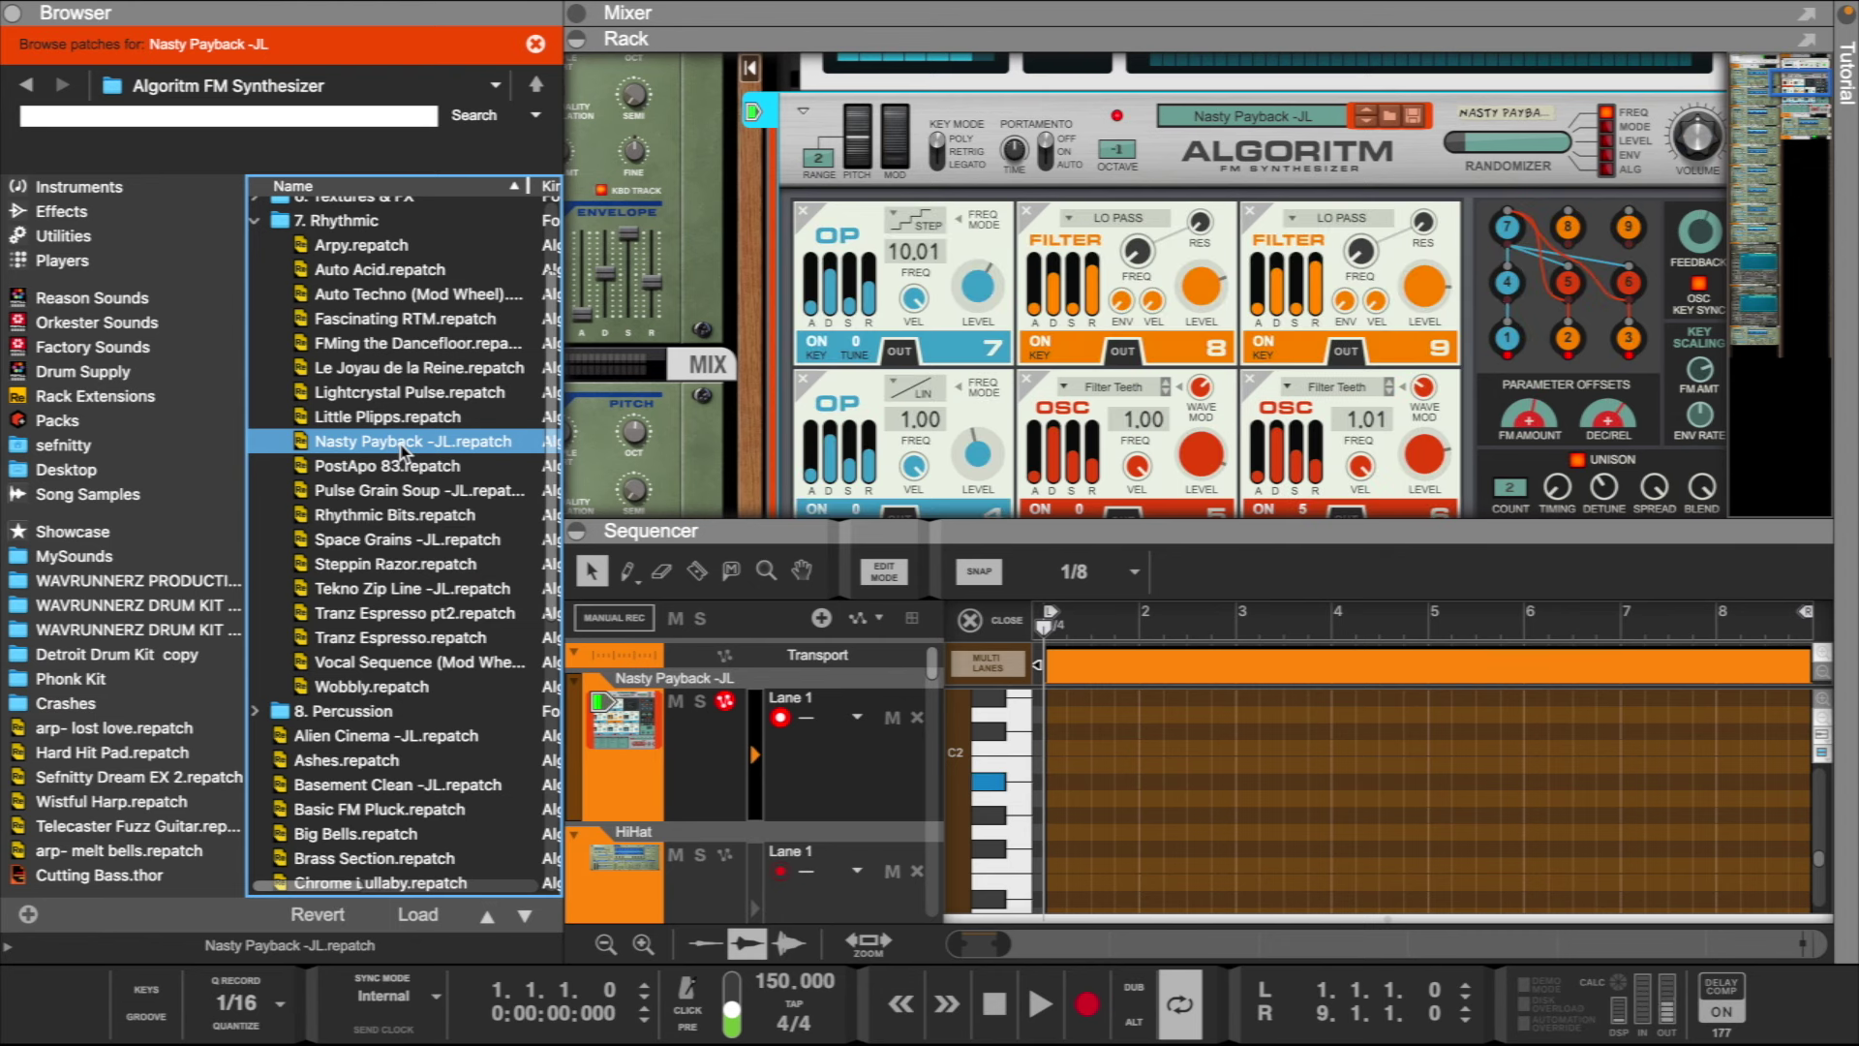
- Enlarge the rack and examine the Nasty Payback -JL patch's operator, filter and oscillator modules in the Algoritm synth
{"action": "scroll", "coordinate": [1261, 341], "scroll_direction": "up", "scroll_amount": 2}
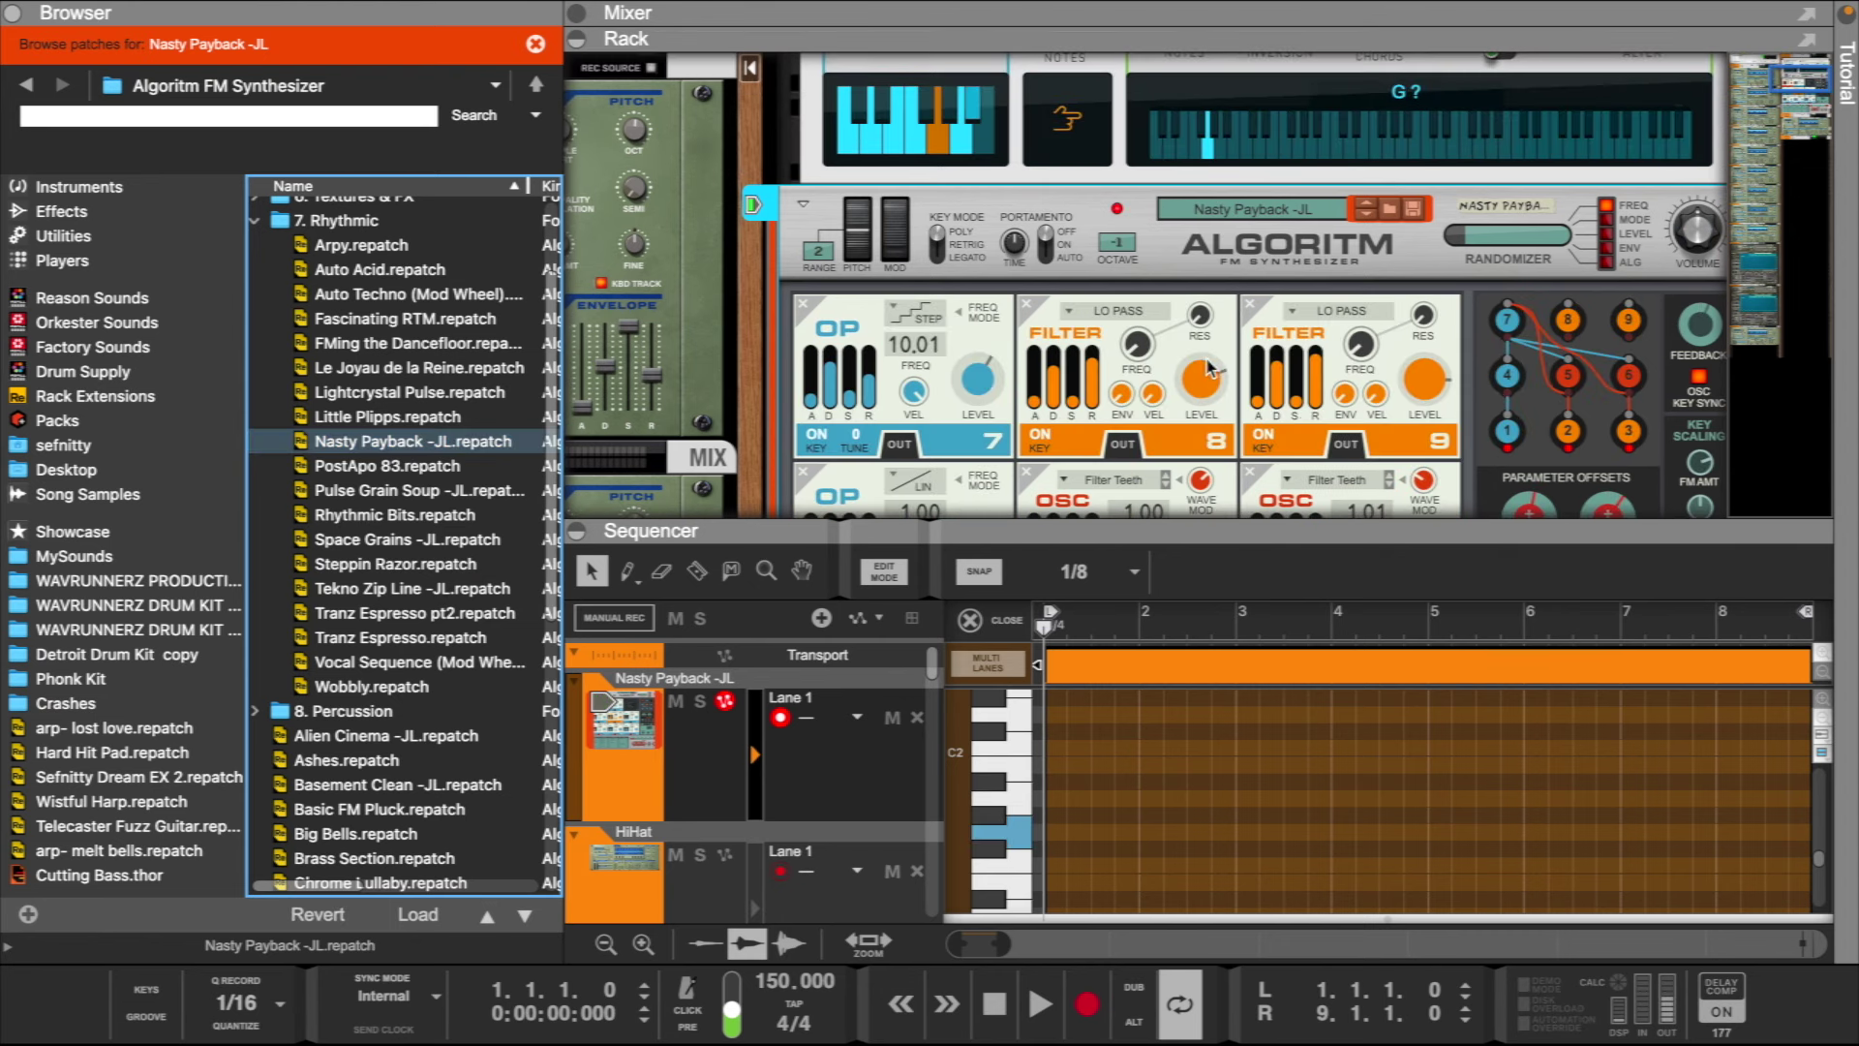
{"action": "left_click", "coordinate": [1211, 395]}
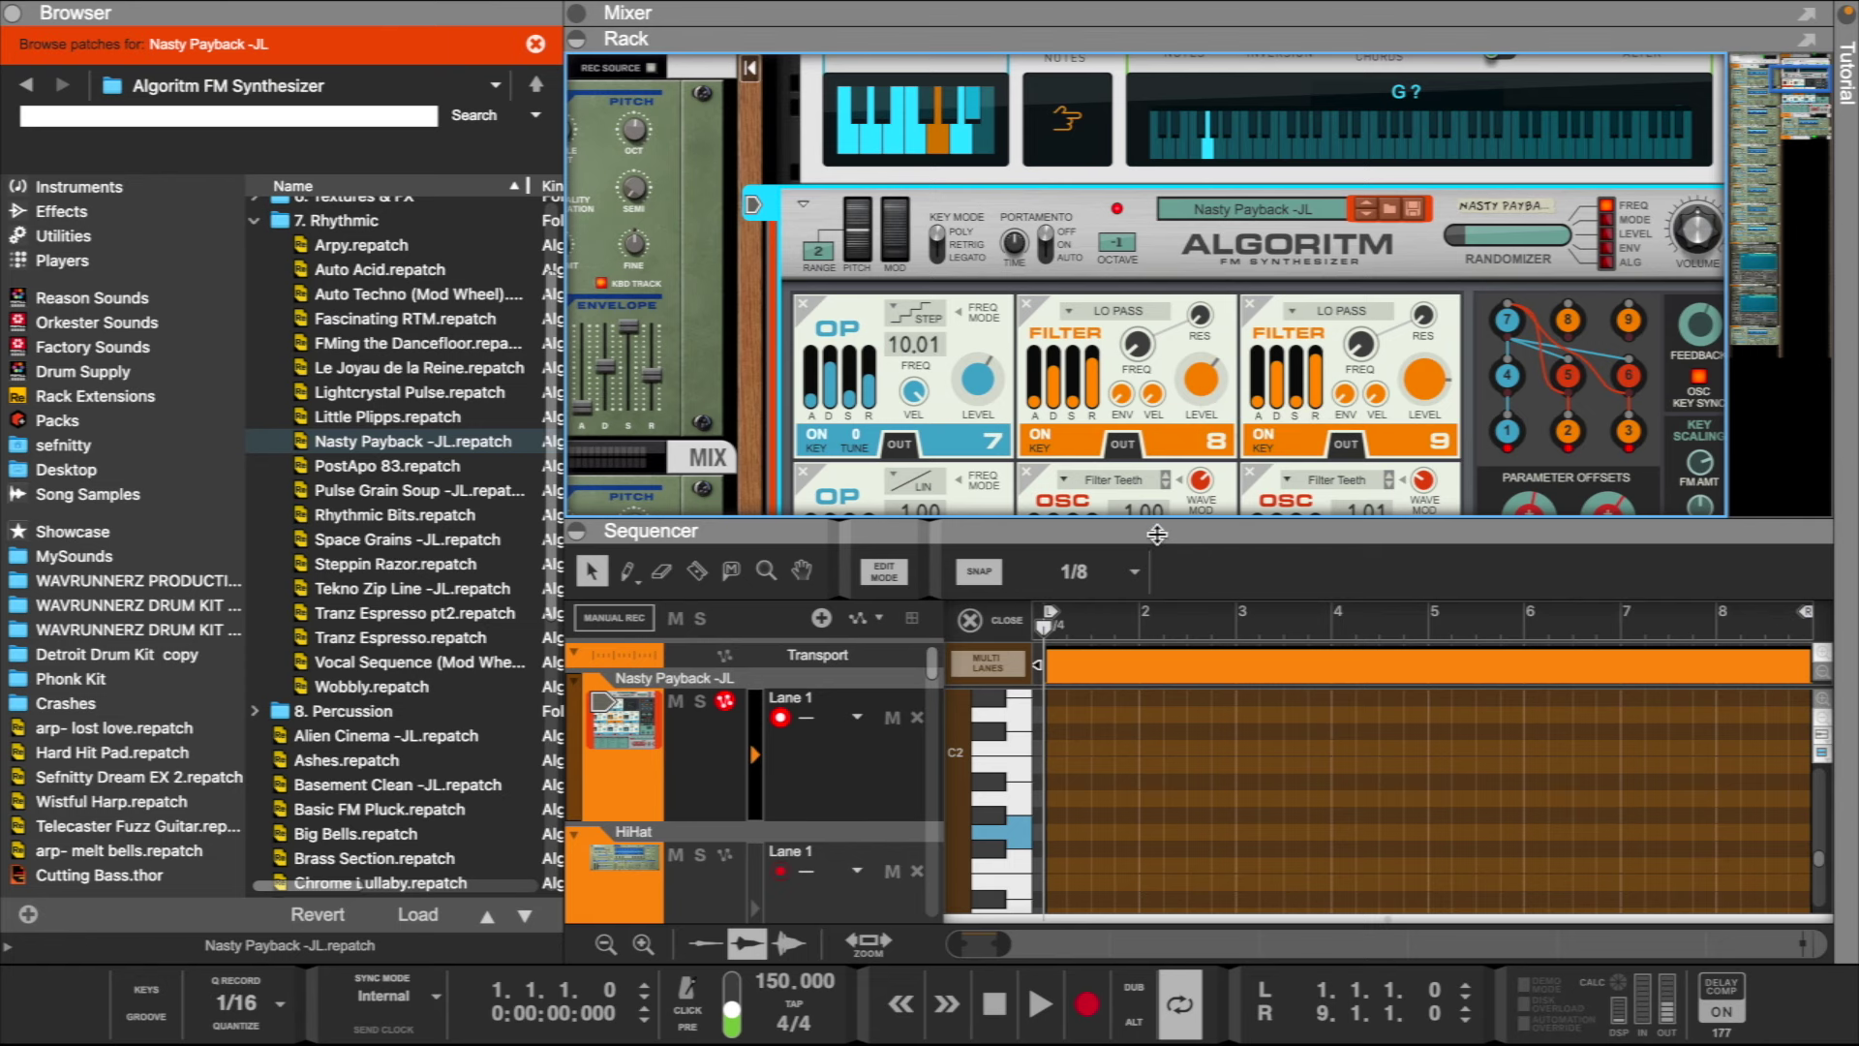
{"action": "left_click_drag", "start_coordinate": [1157, 534], "coordinate": [1148, 846]}
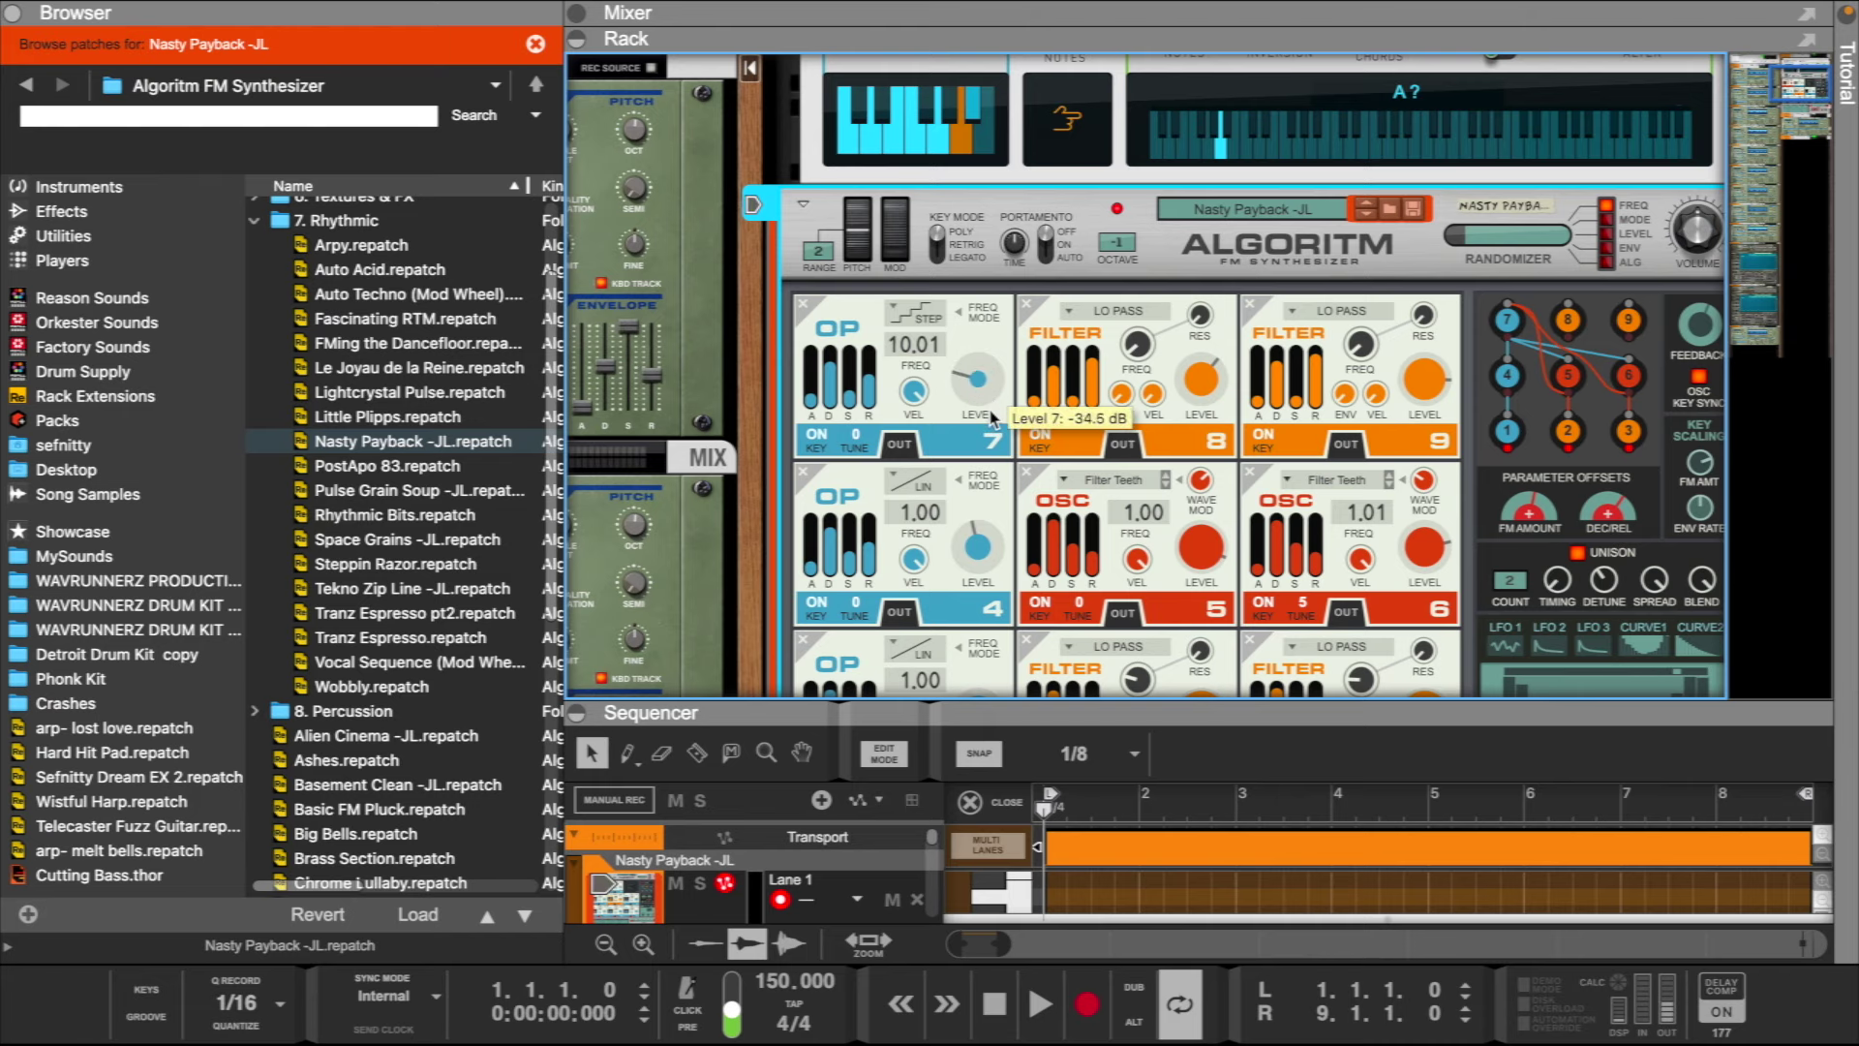
{"action": "scroll", "coordinate": [1007, 405], "scroll_direction": "up", "scroll_amount": 3}
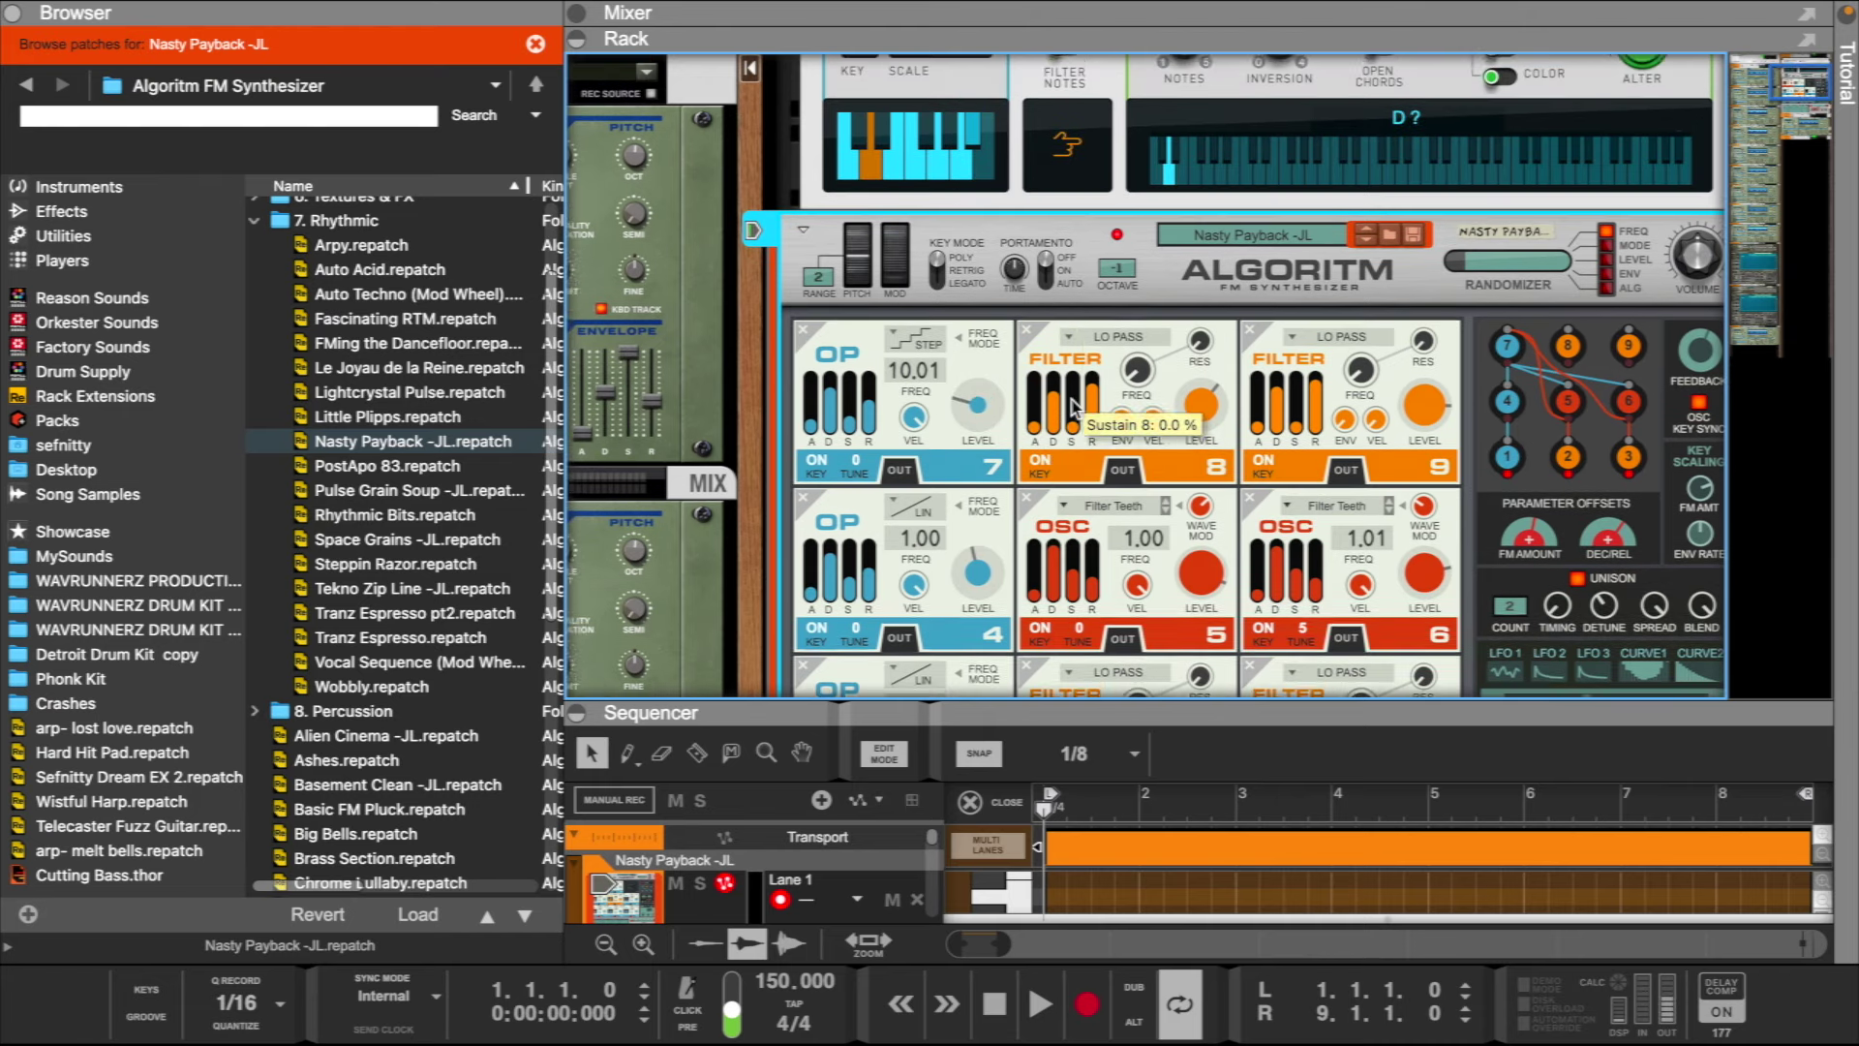
{"action": "scroll", "coordinate": [1073, 407], "scroll_direction": "up", "scroll_amount": 1}
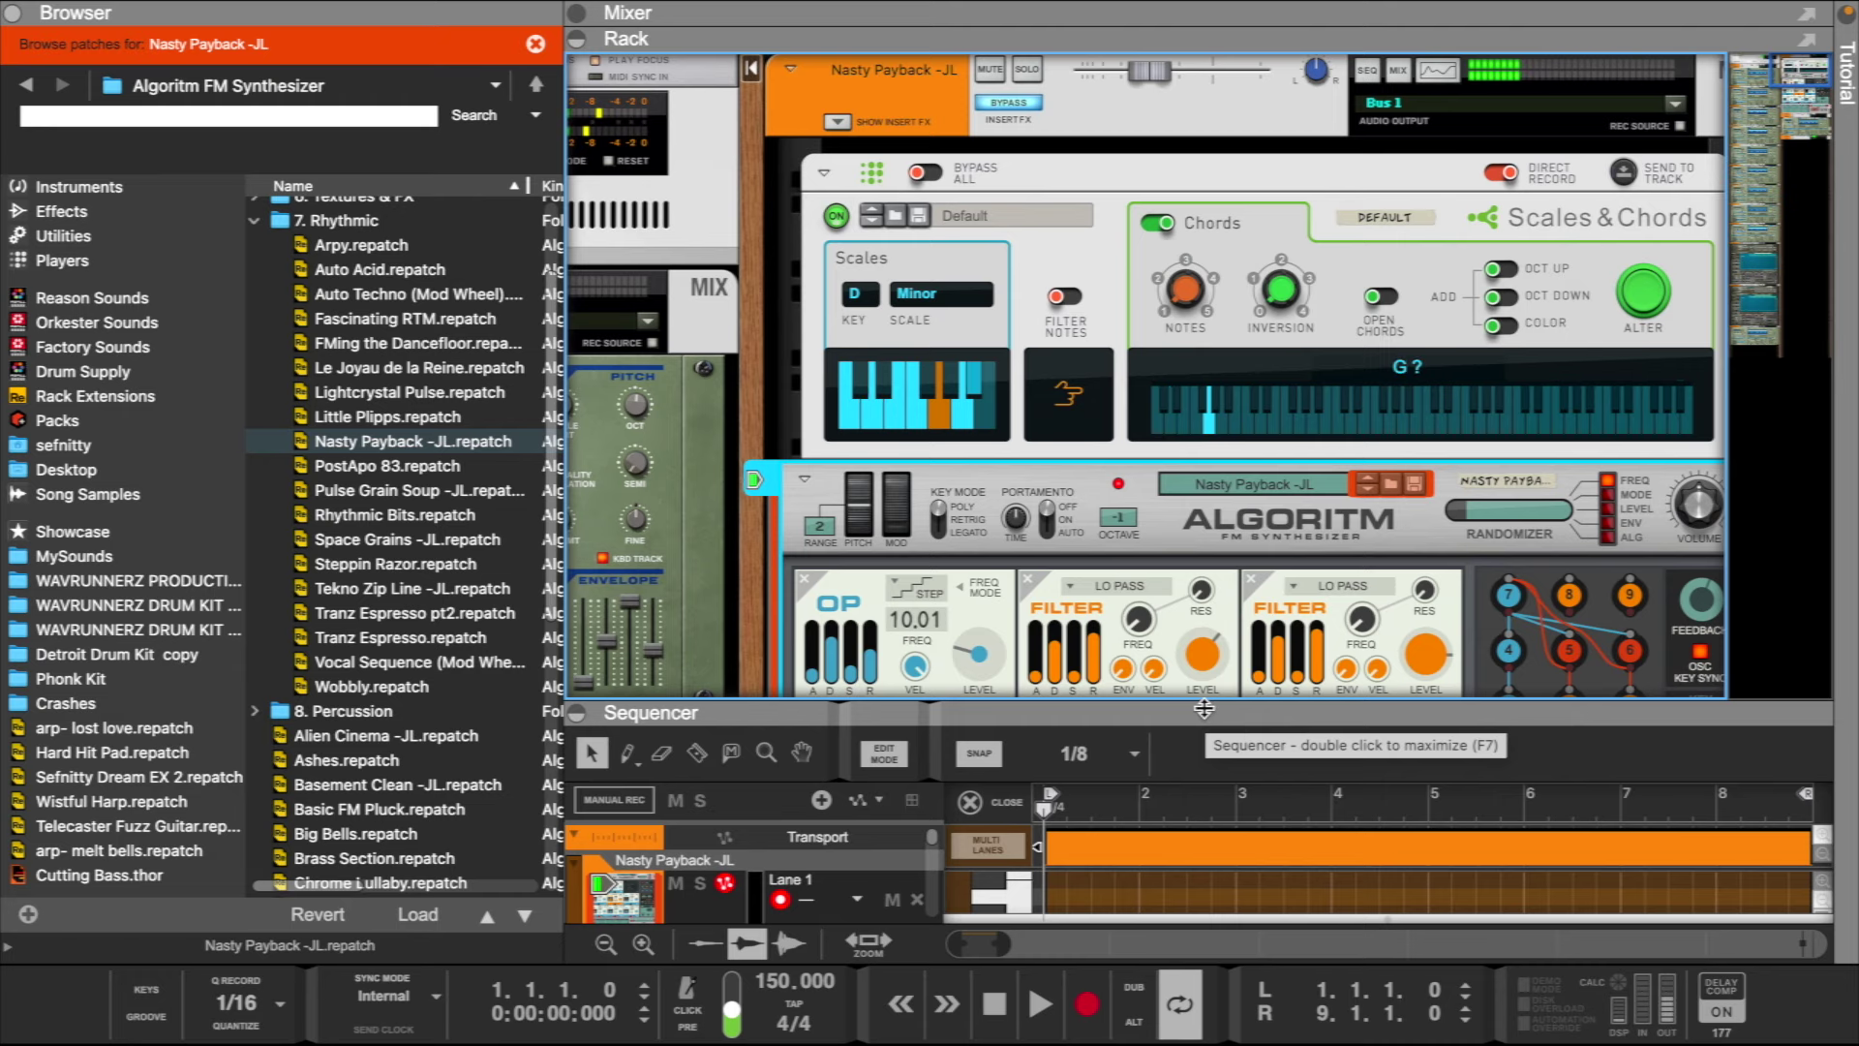
- Enlarge the sequencer area over the rack and narrow the browser to make more room for note editing
{"action": "left_click_drag", "start_coordinate": [1203, 710], "coordinate": [1135, 346]}
{"action": "scroll", "coordinate": [1110, 637], "scroll_direction": "up", "scroll_amount": 3}
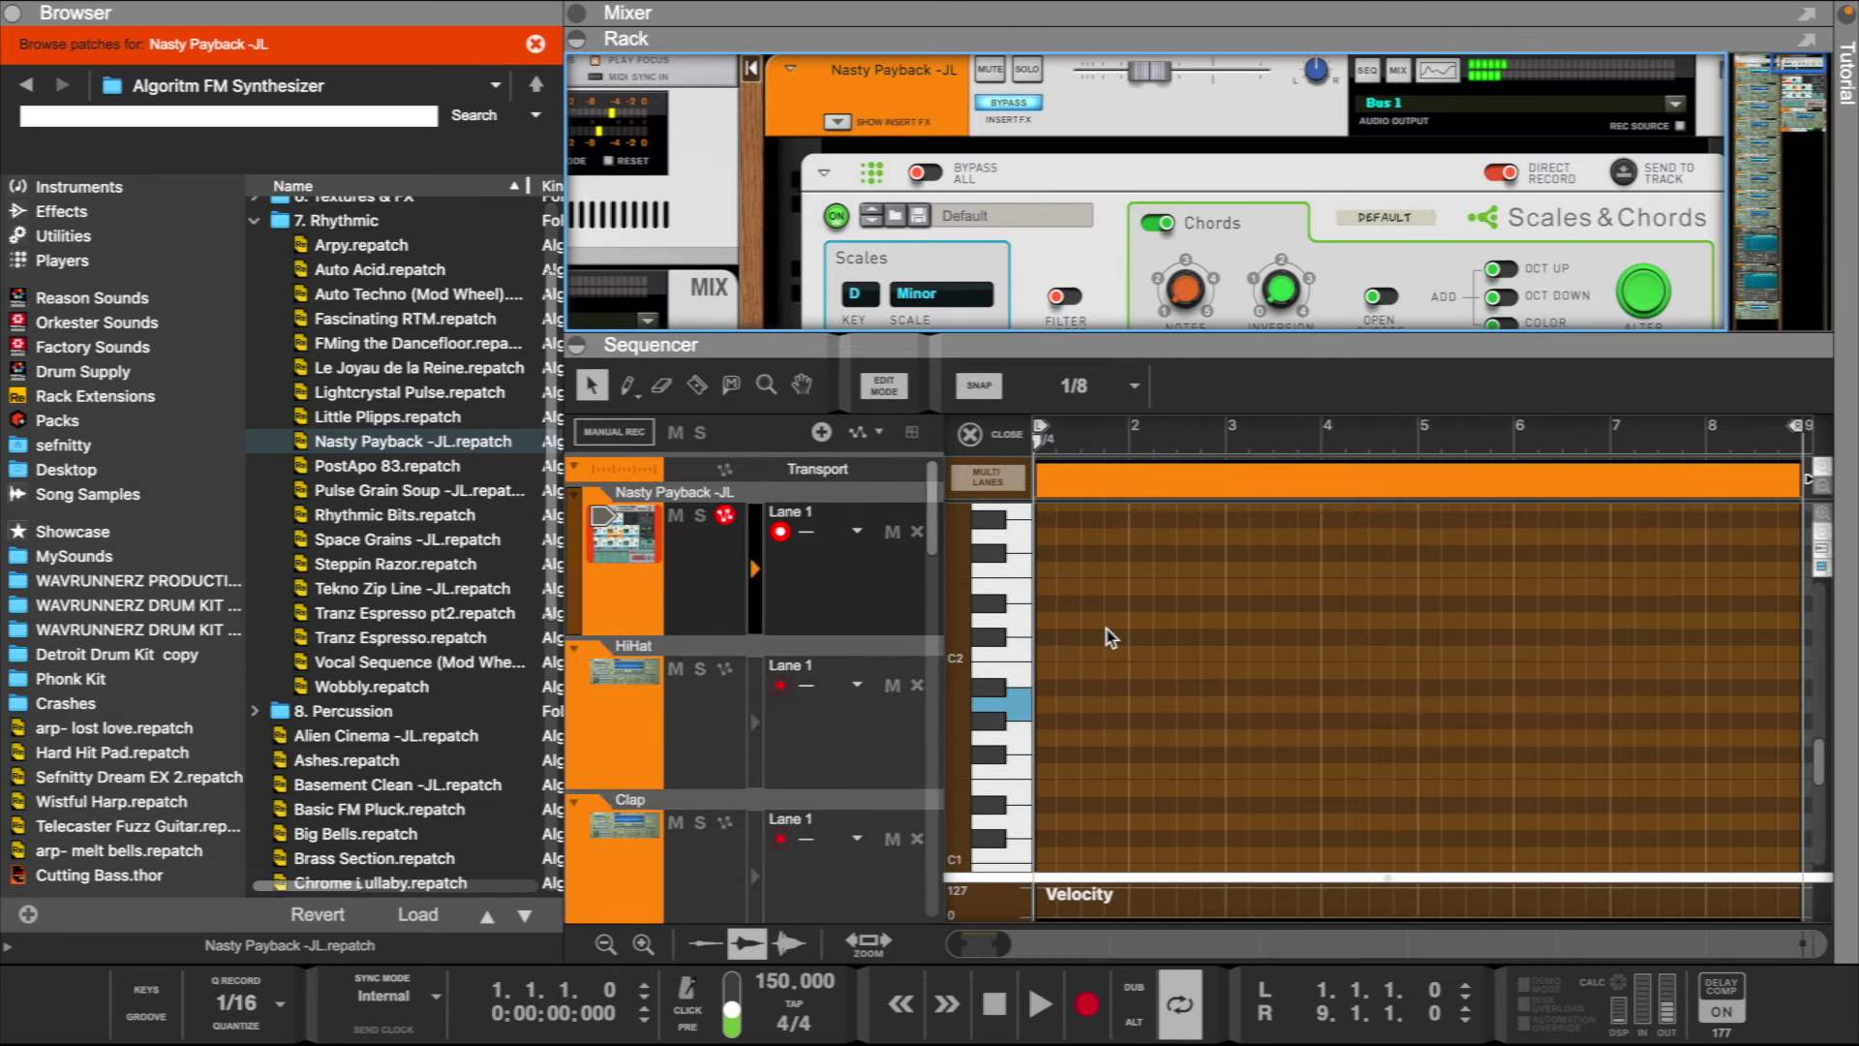
{"action": "left_click_drag", "start_coordinate": [564, 591], "coordinate": [249, 628]}
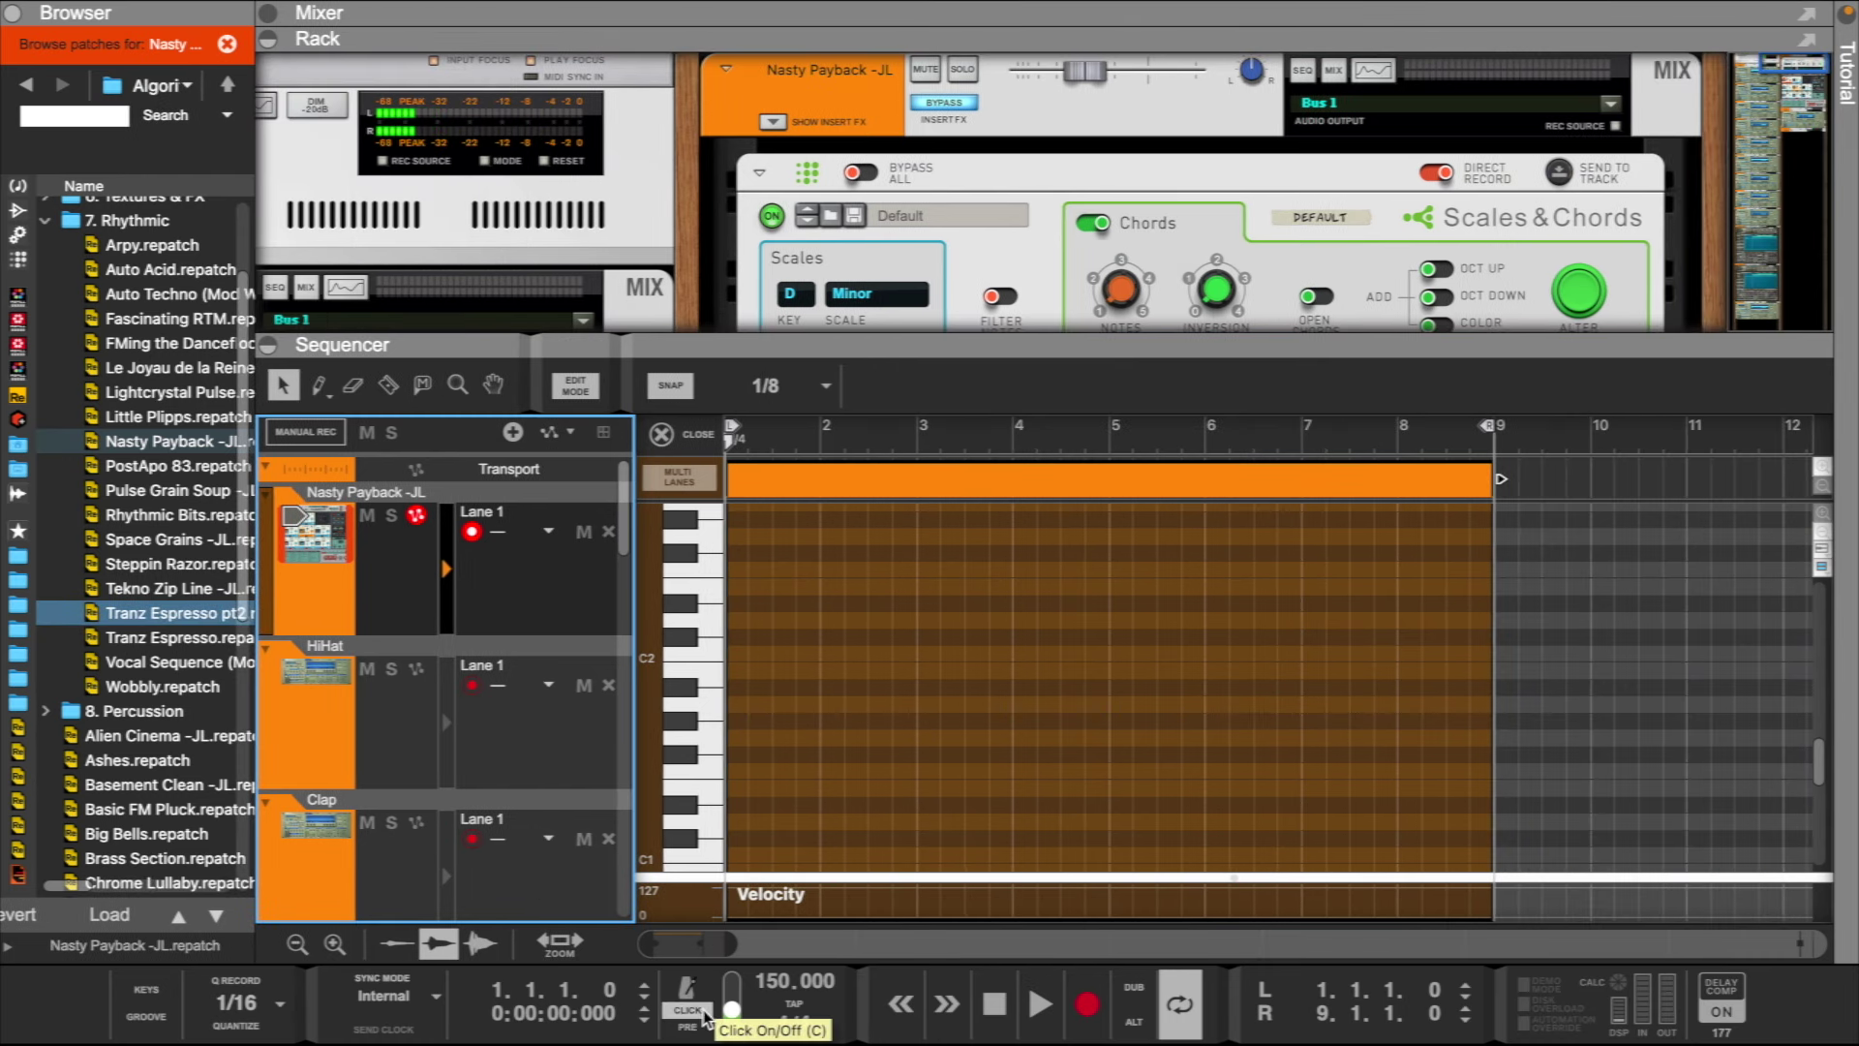
- Record a bassline with the click on across all eight bars of the Nasty Payback -JL clip
{"action": "left_click", "coordinate": [1087, 1005]}
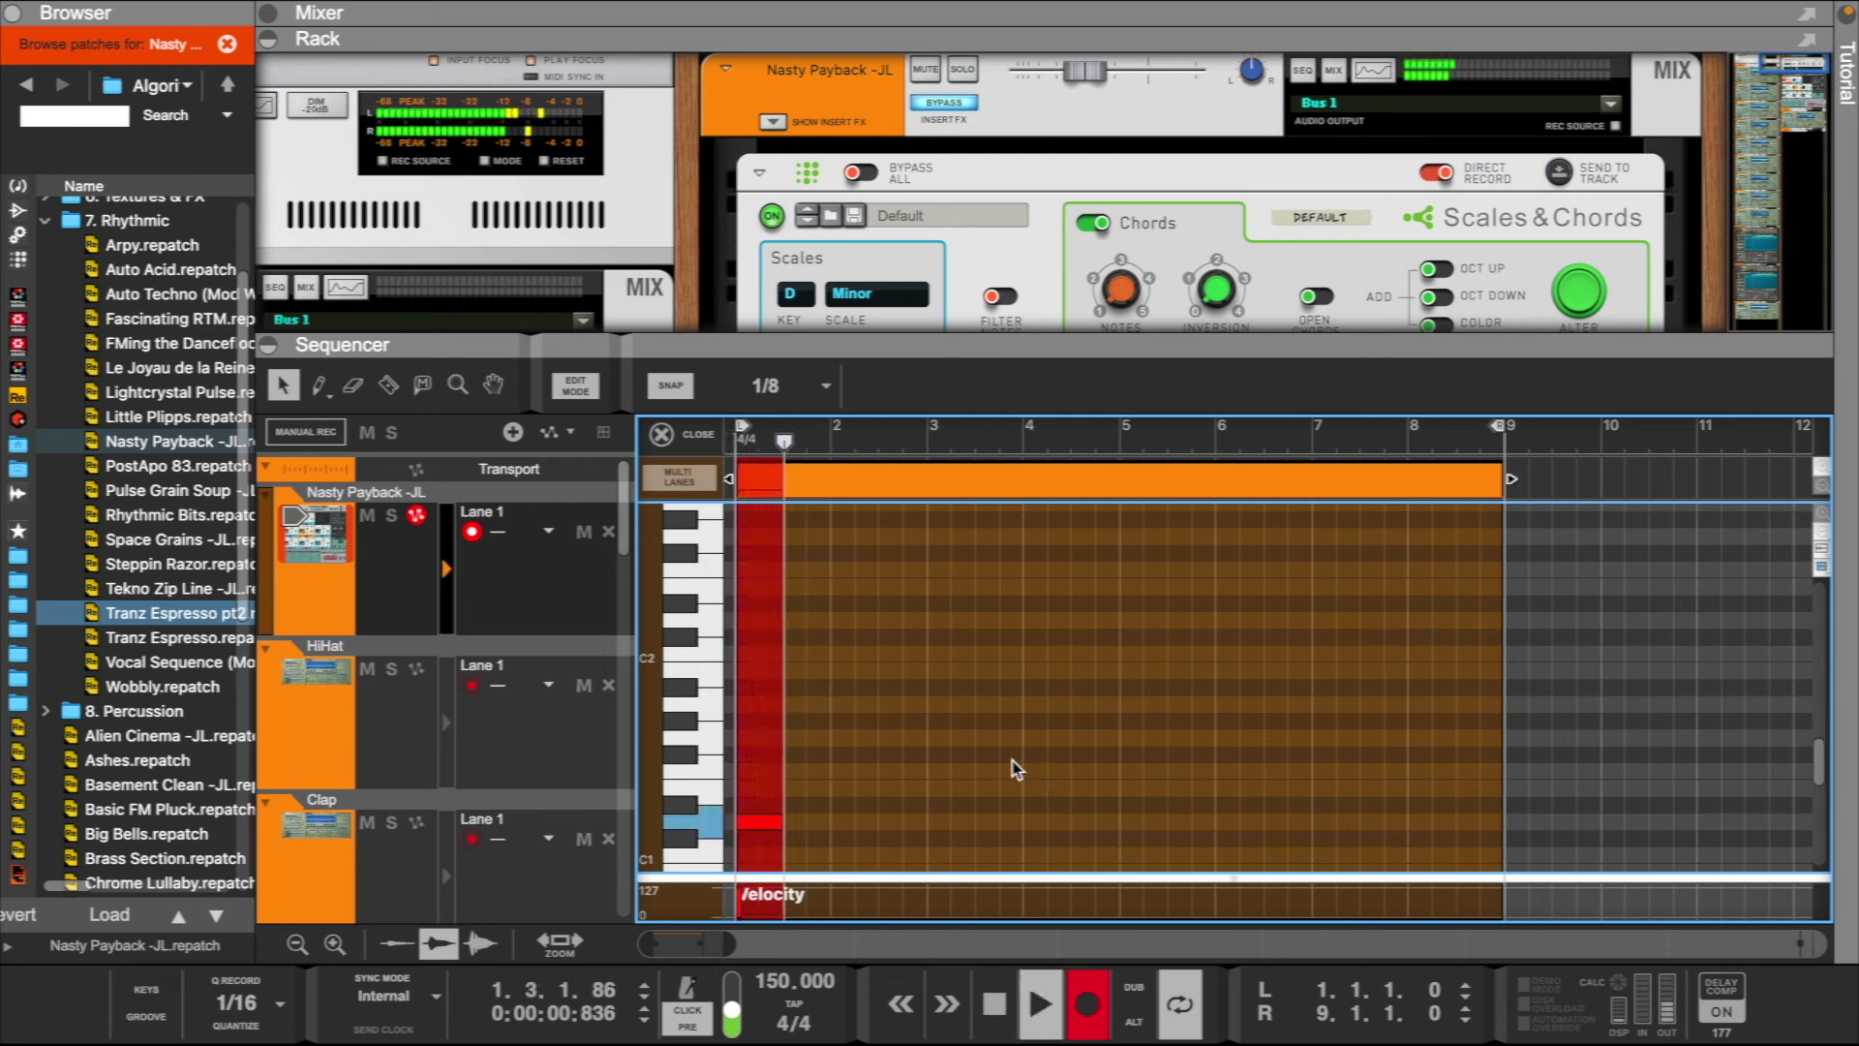
{"action": "scroll", "coordinate": [997, 757], "scroll_direction": "down", "scroll_amount": 2}
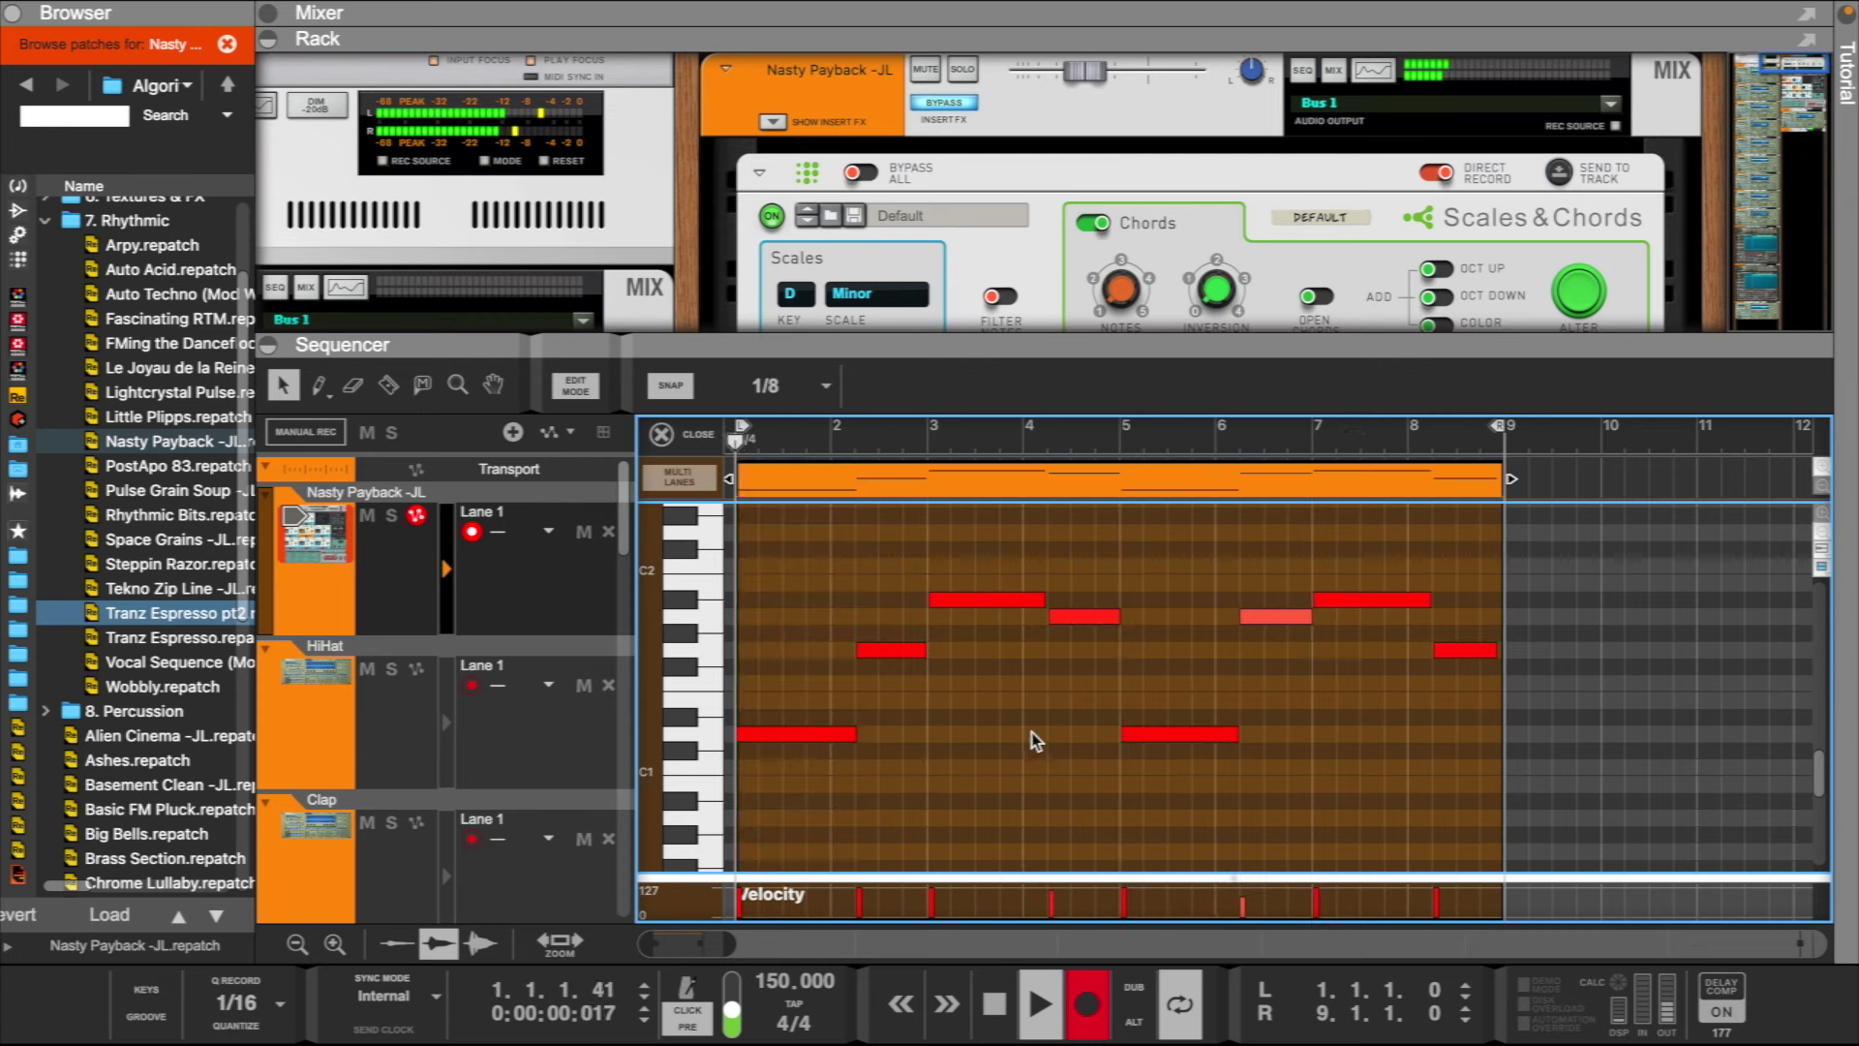
{"action": "left_click", "coordinate": [1087, 1007]}
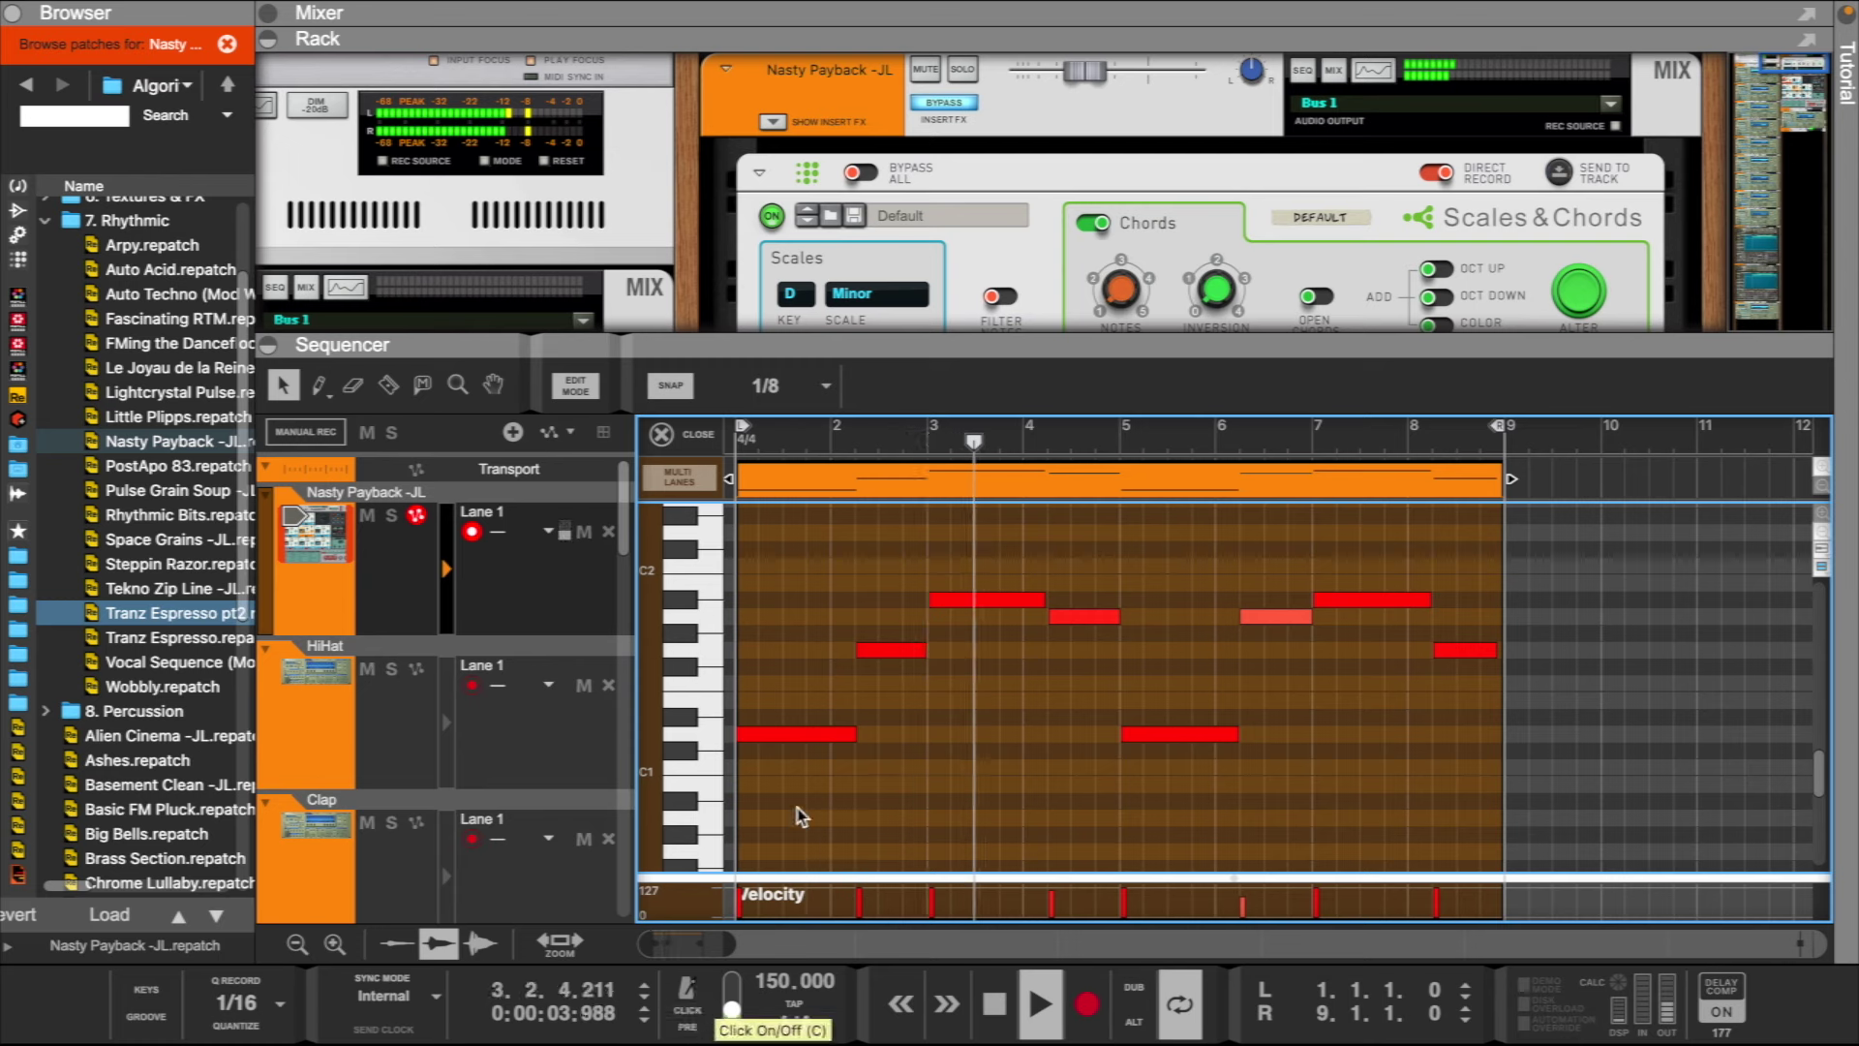
- Quantize the recorded Nasty Payback -JL clip to 1/16 and close the Tool Window
{"action": "left_click_drag", "start_coordinate": [781, 559], "coordinate": [1481, 803]}
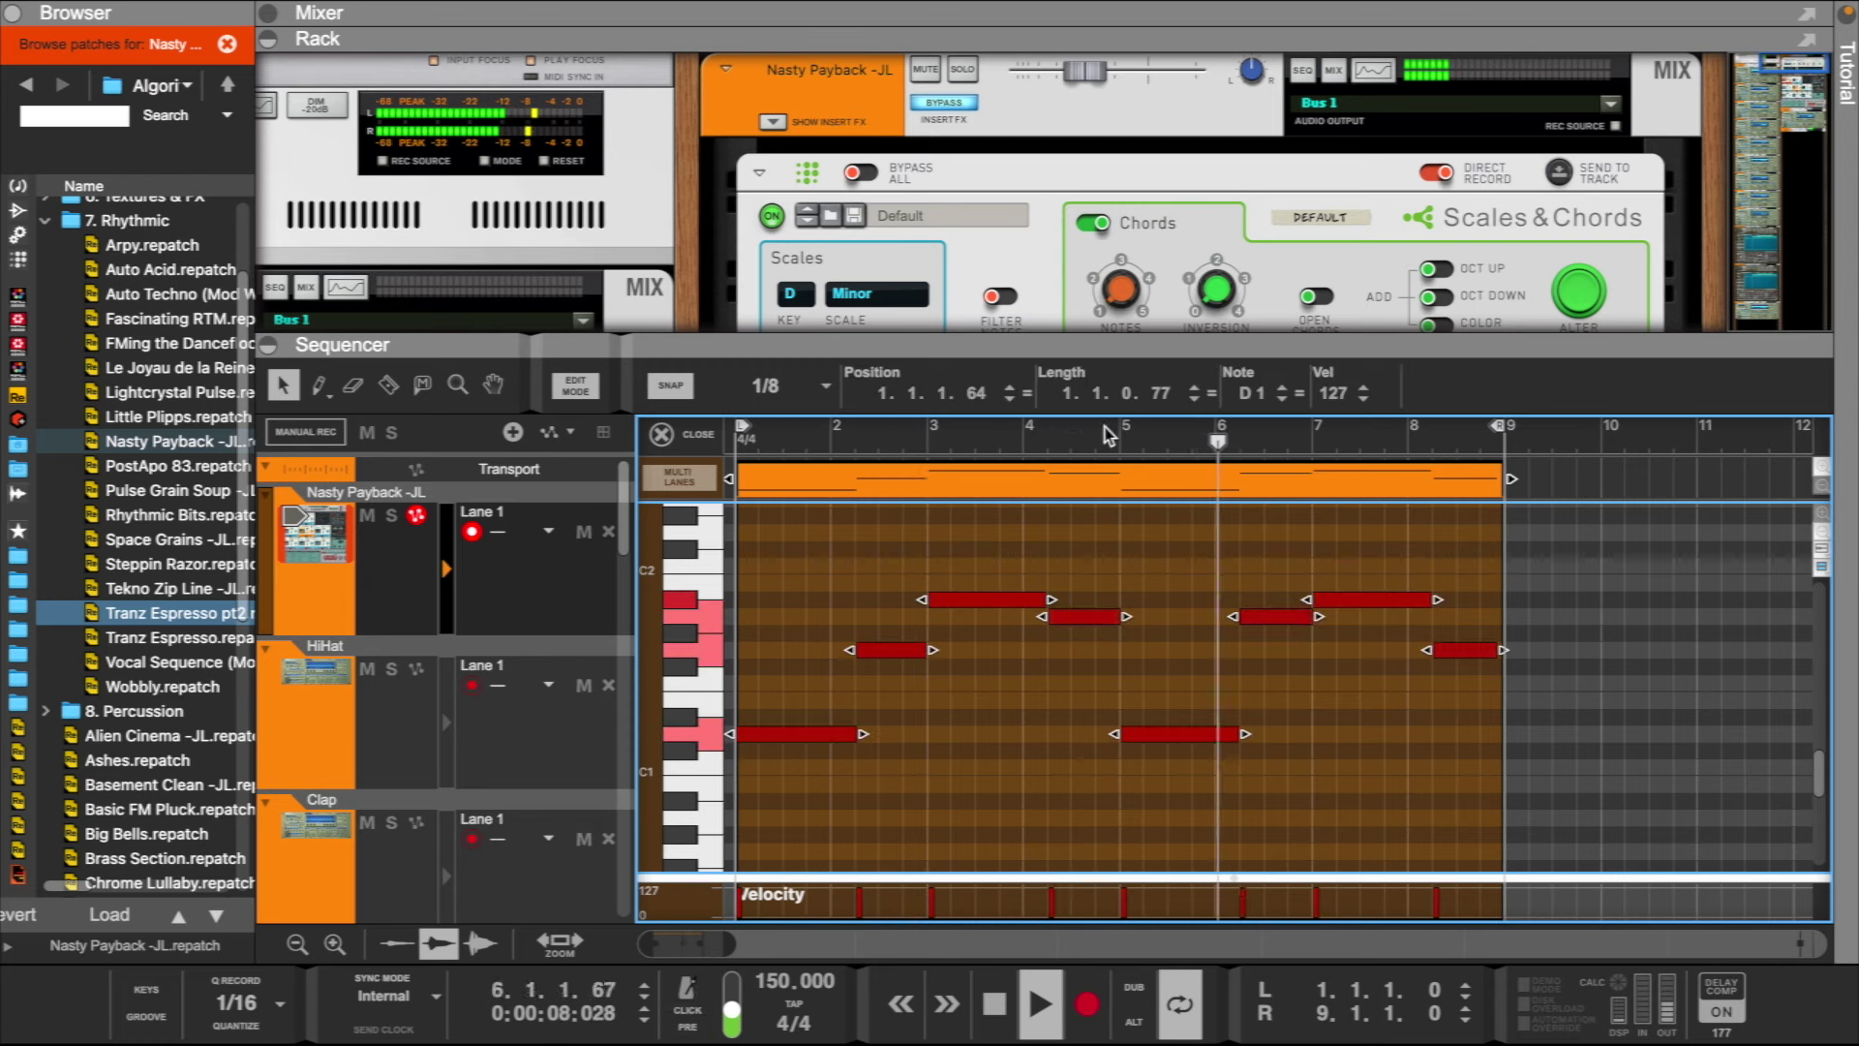
{"action": "scroll", "coordinate": [1588, 856], "scroll_direction": "down", "scroll_amount": 2}
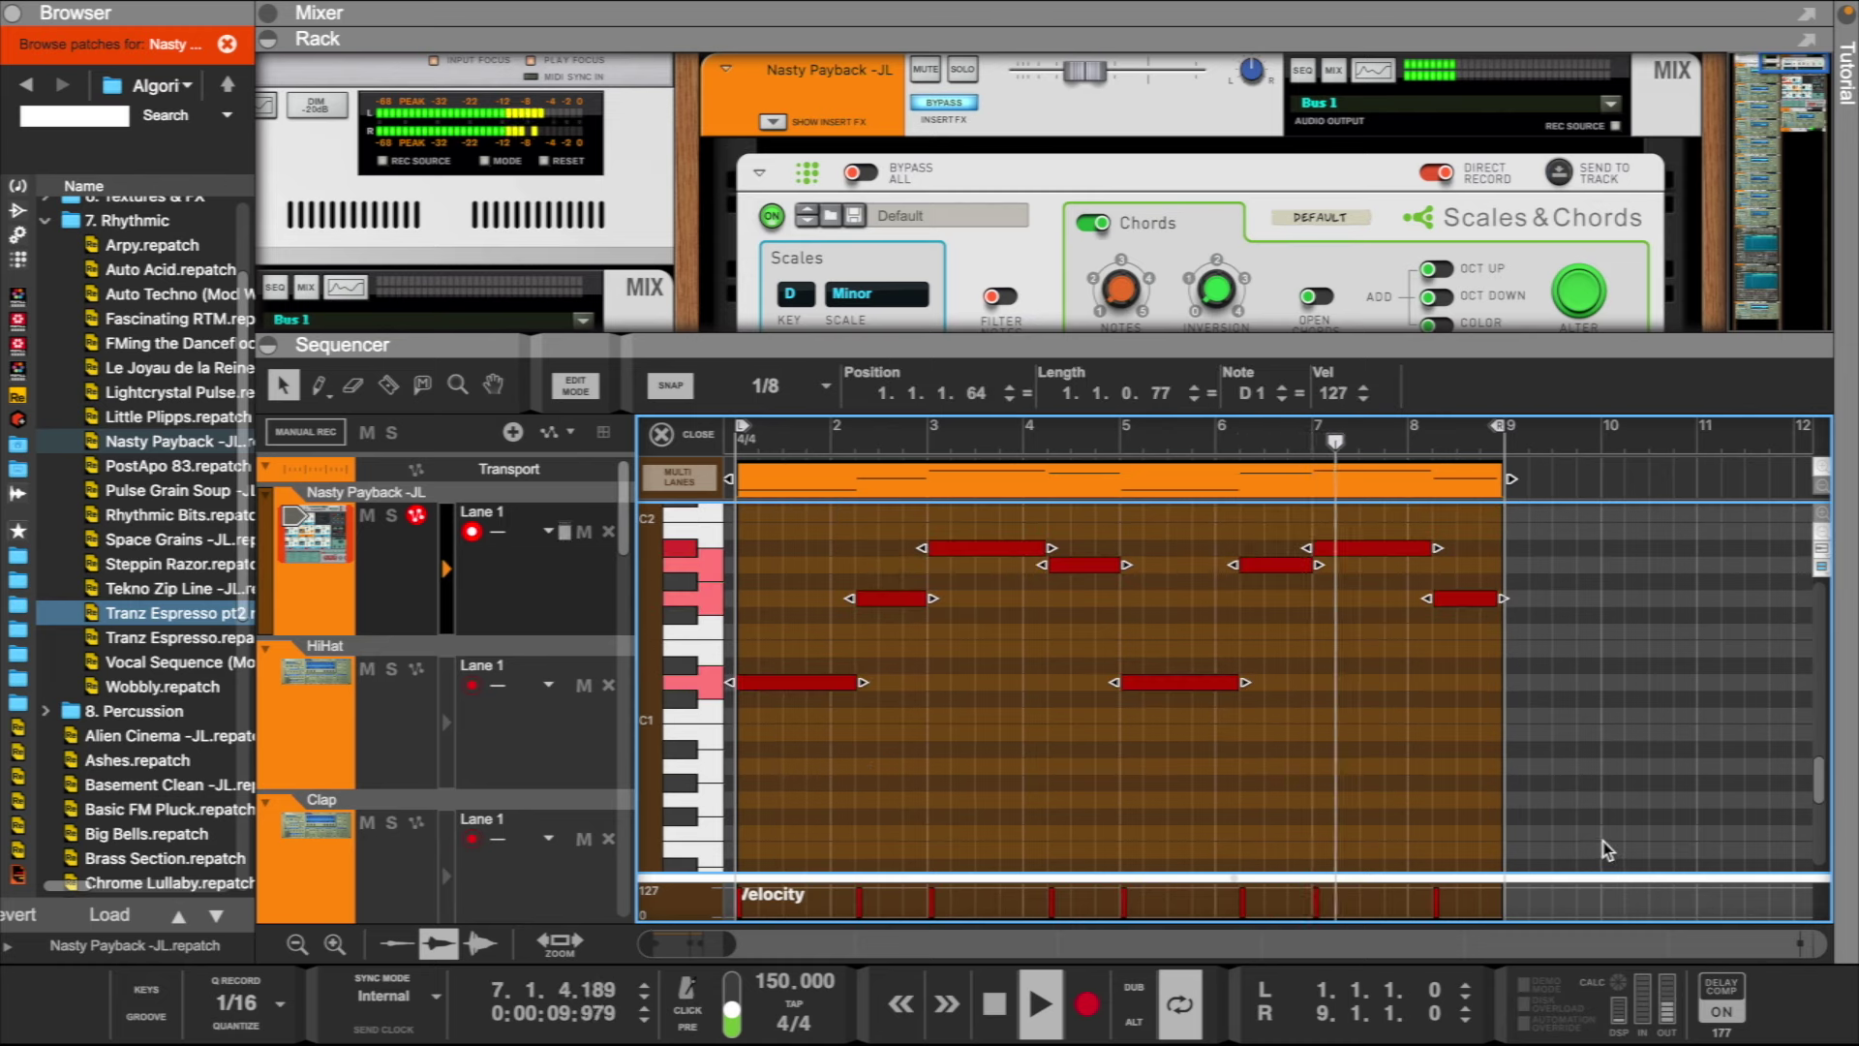
{"action": "key", "text": "F8"}
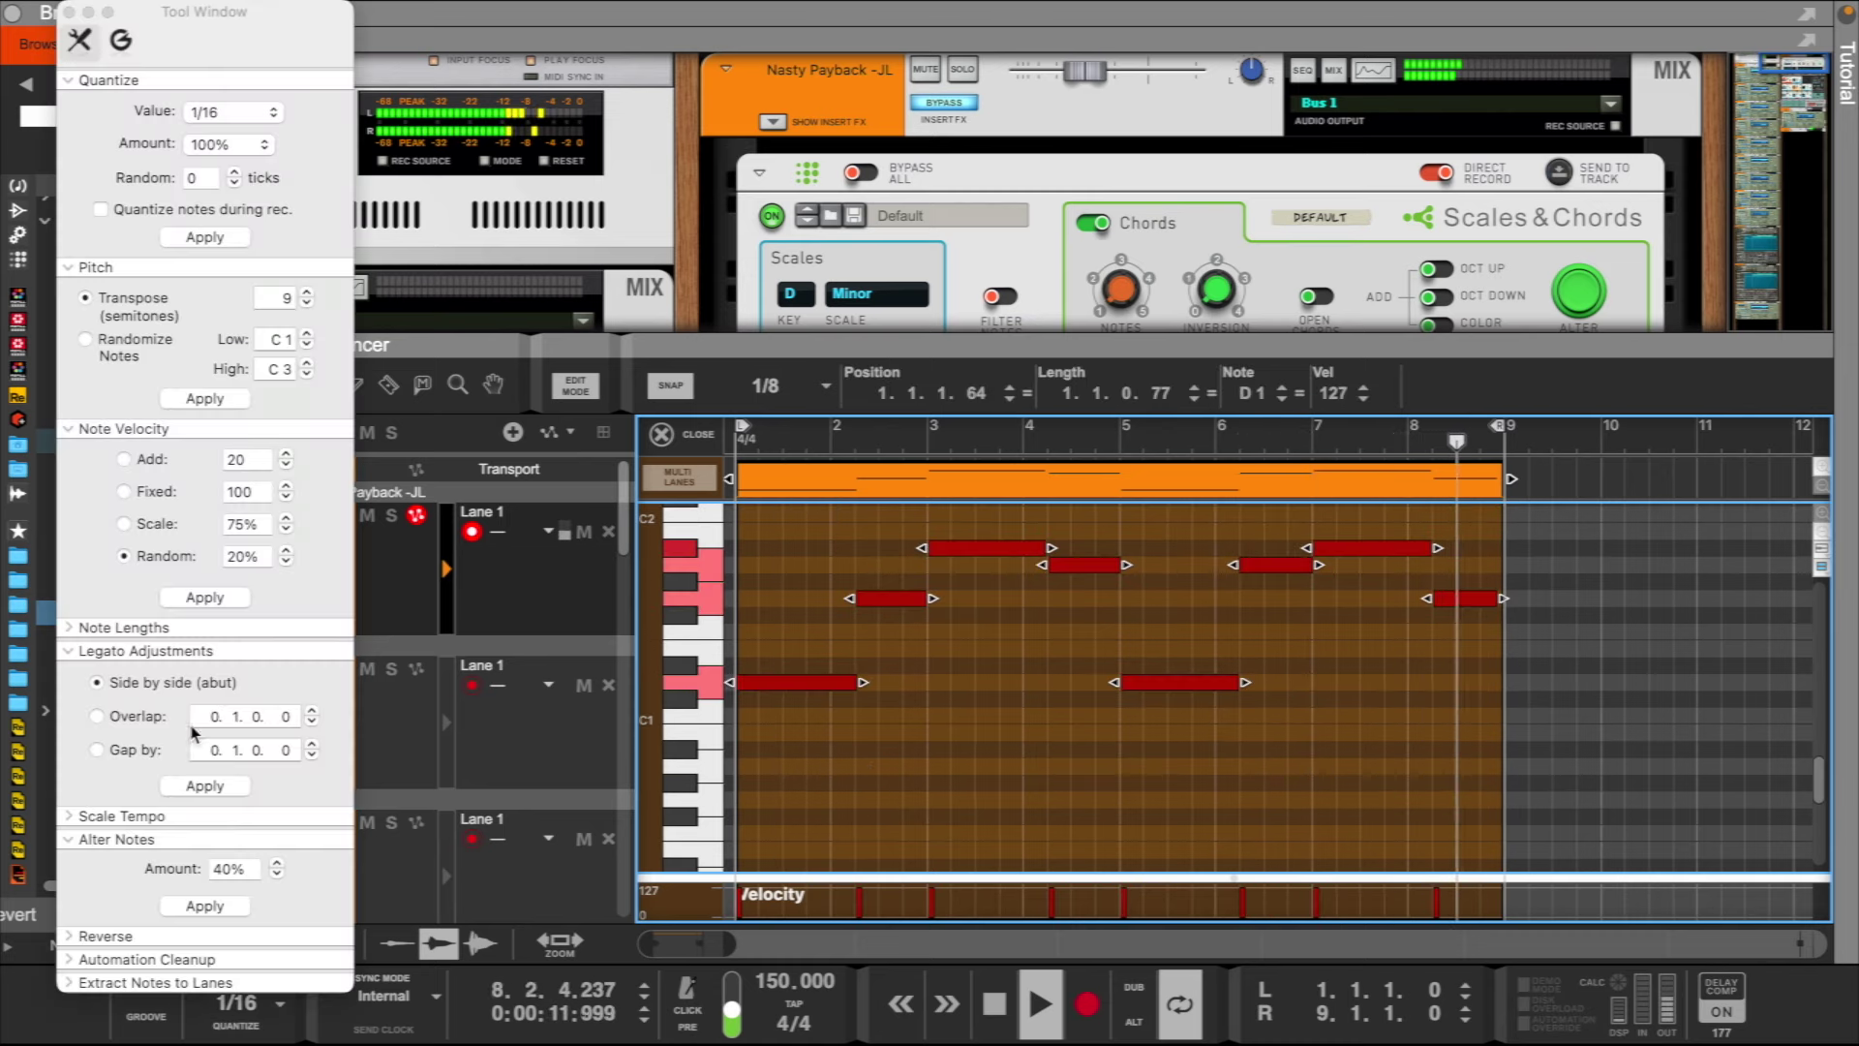
{"action": "left_click", "coordinate": [952, 736]}
{"action": "right_click", "coordinate": [974, 469]}
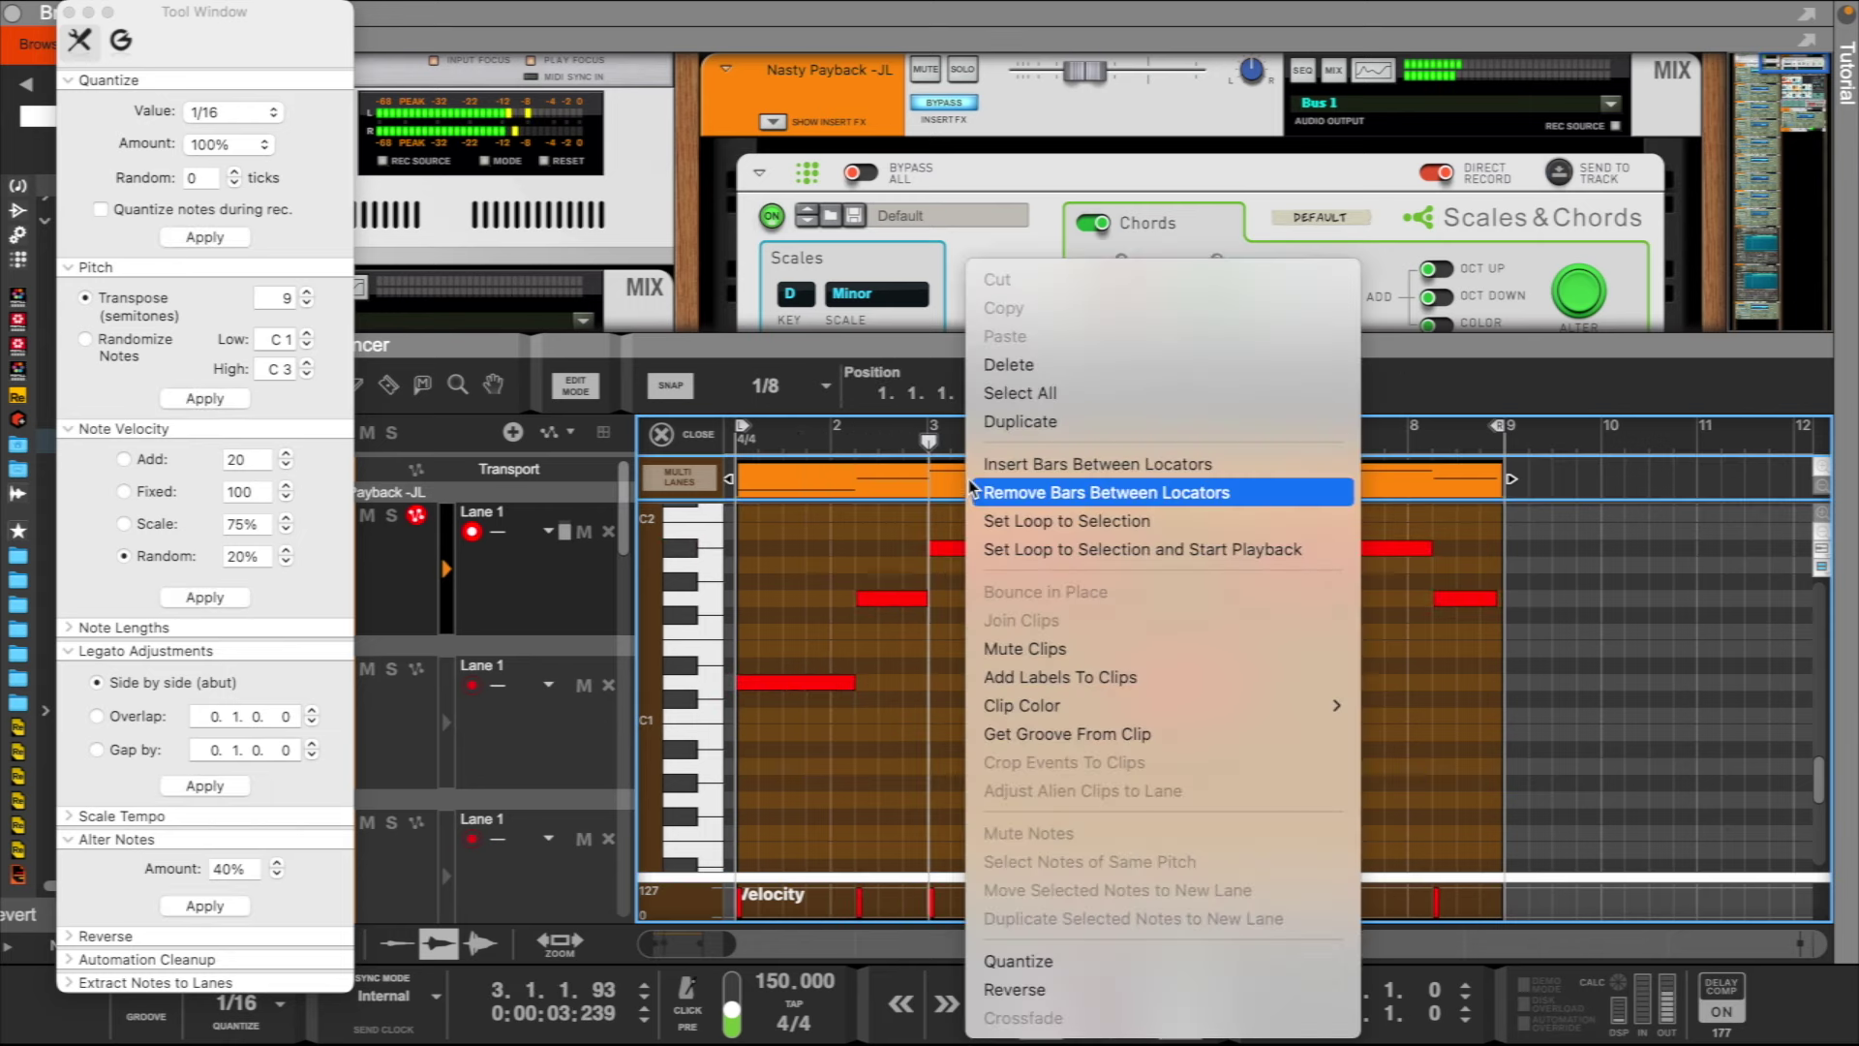
{"action": "left_click", "coordinate": [1023, 961]}
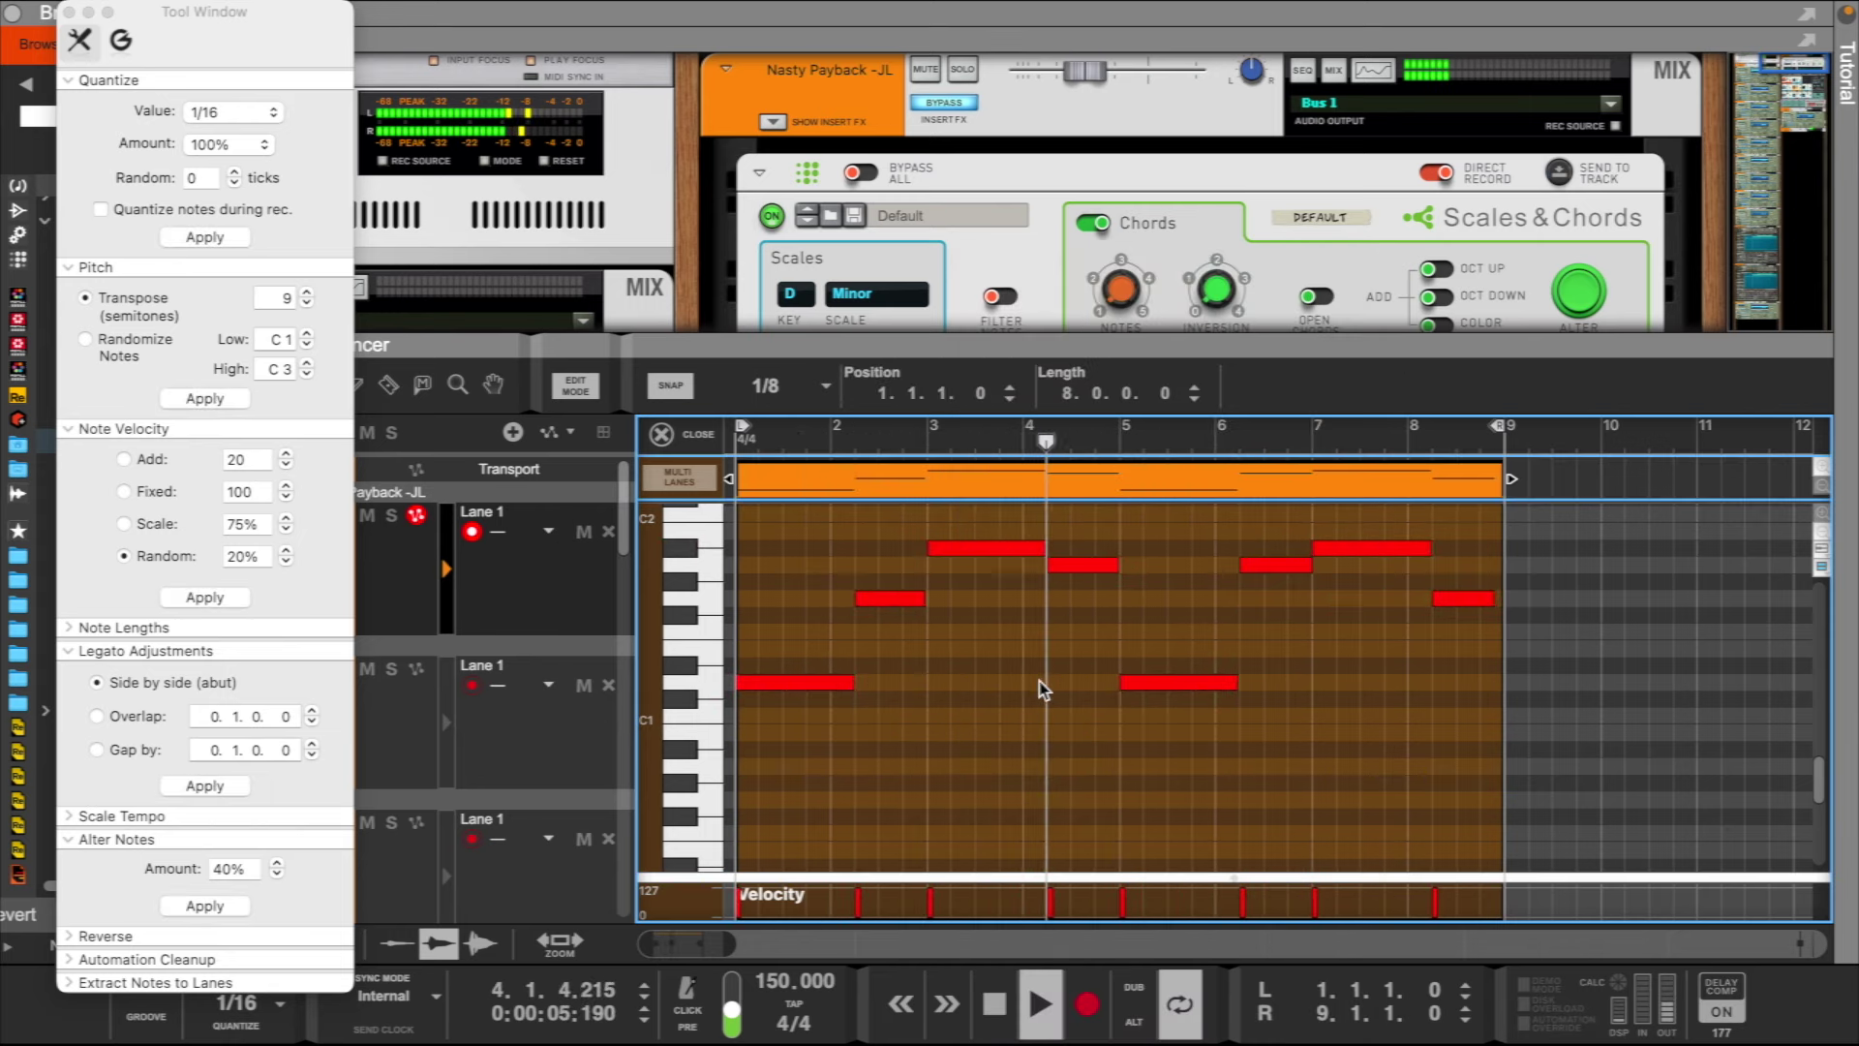
{"action": "left_click_drag", "start_coordinate": [1075, 340], "coordinate": [1089, 685]}
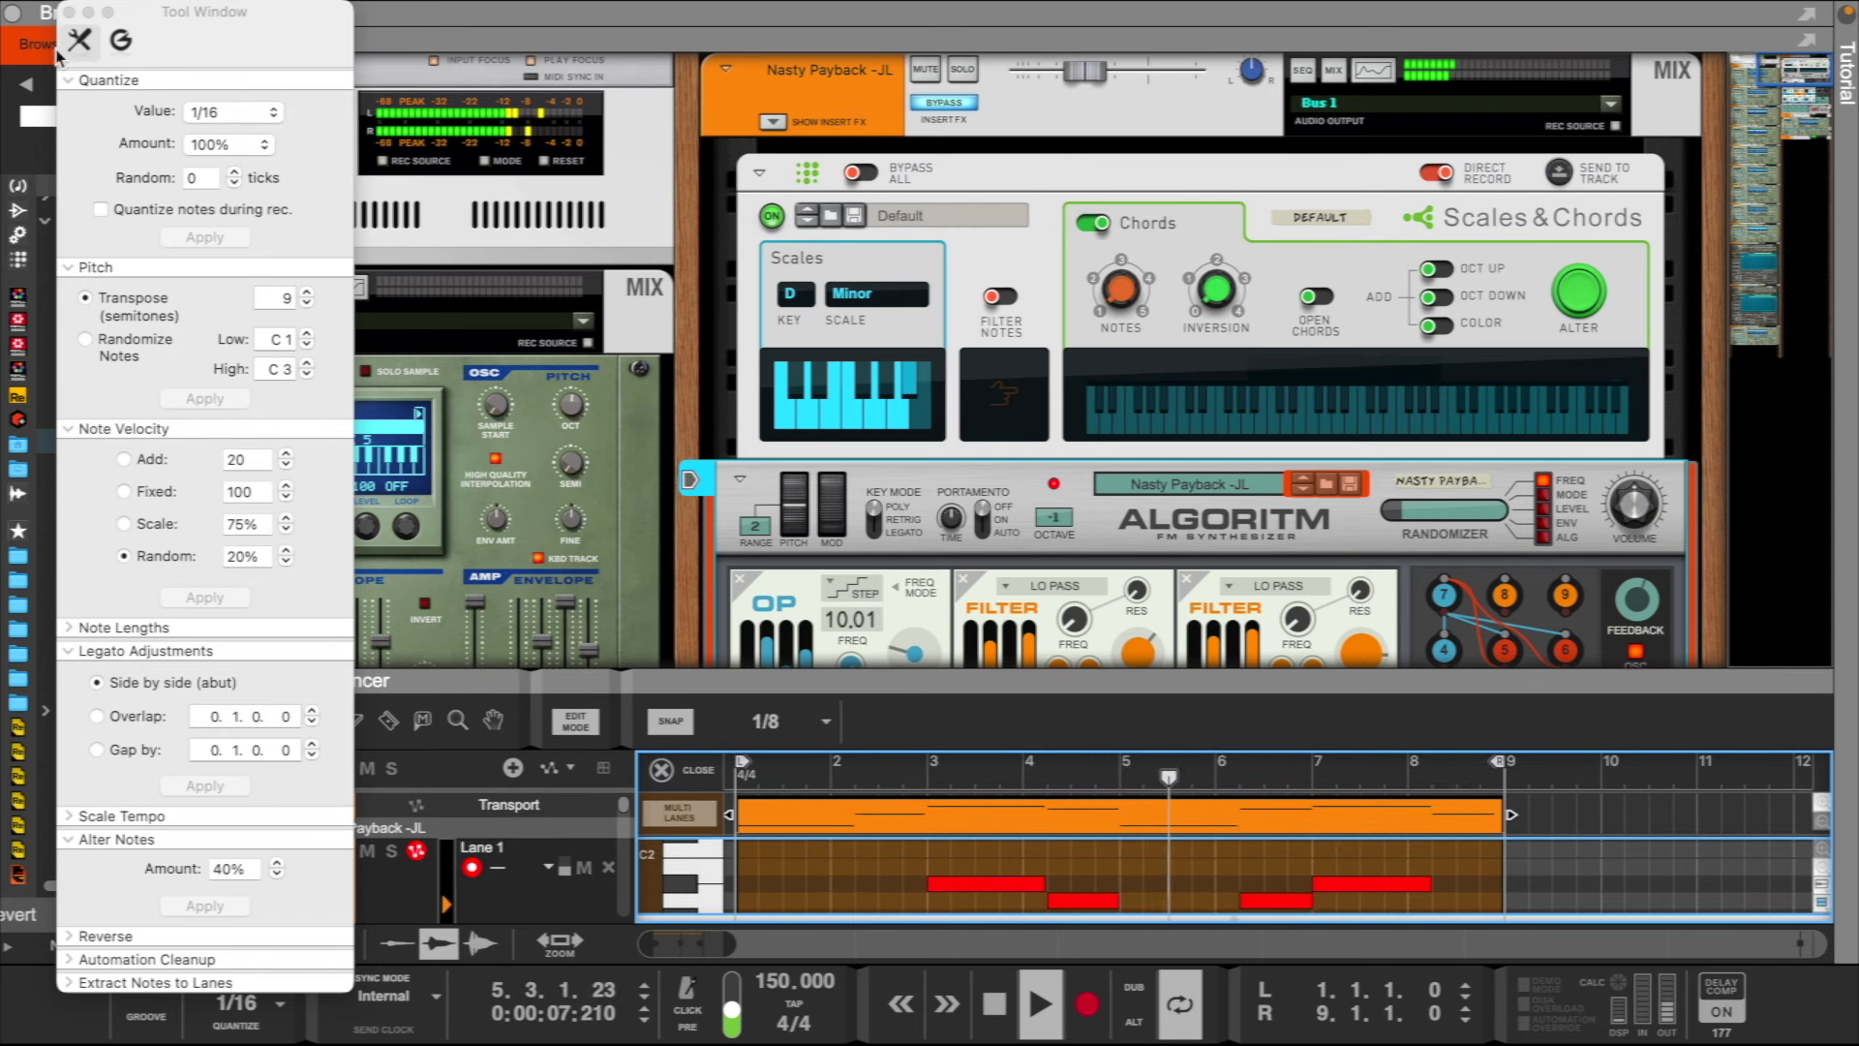
{"action": "left_click", "coordinate": [69, 13]}
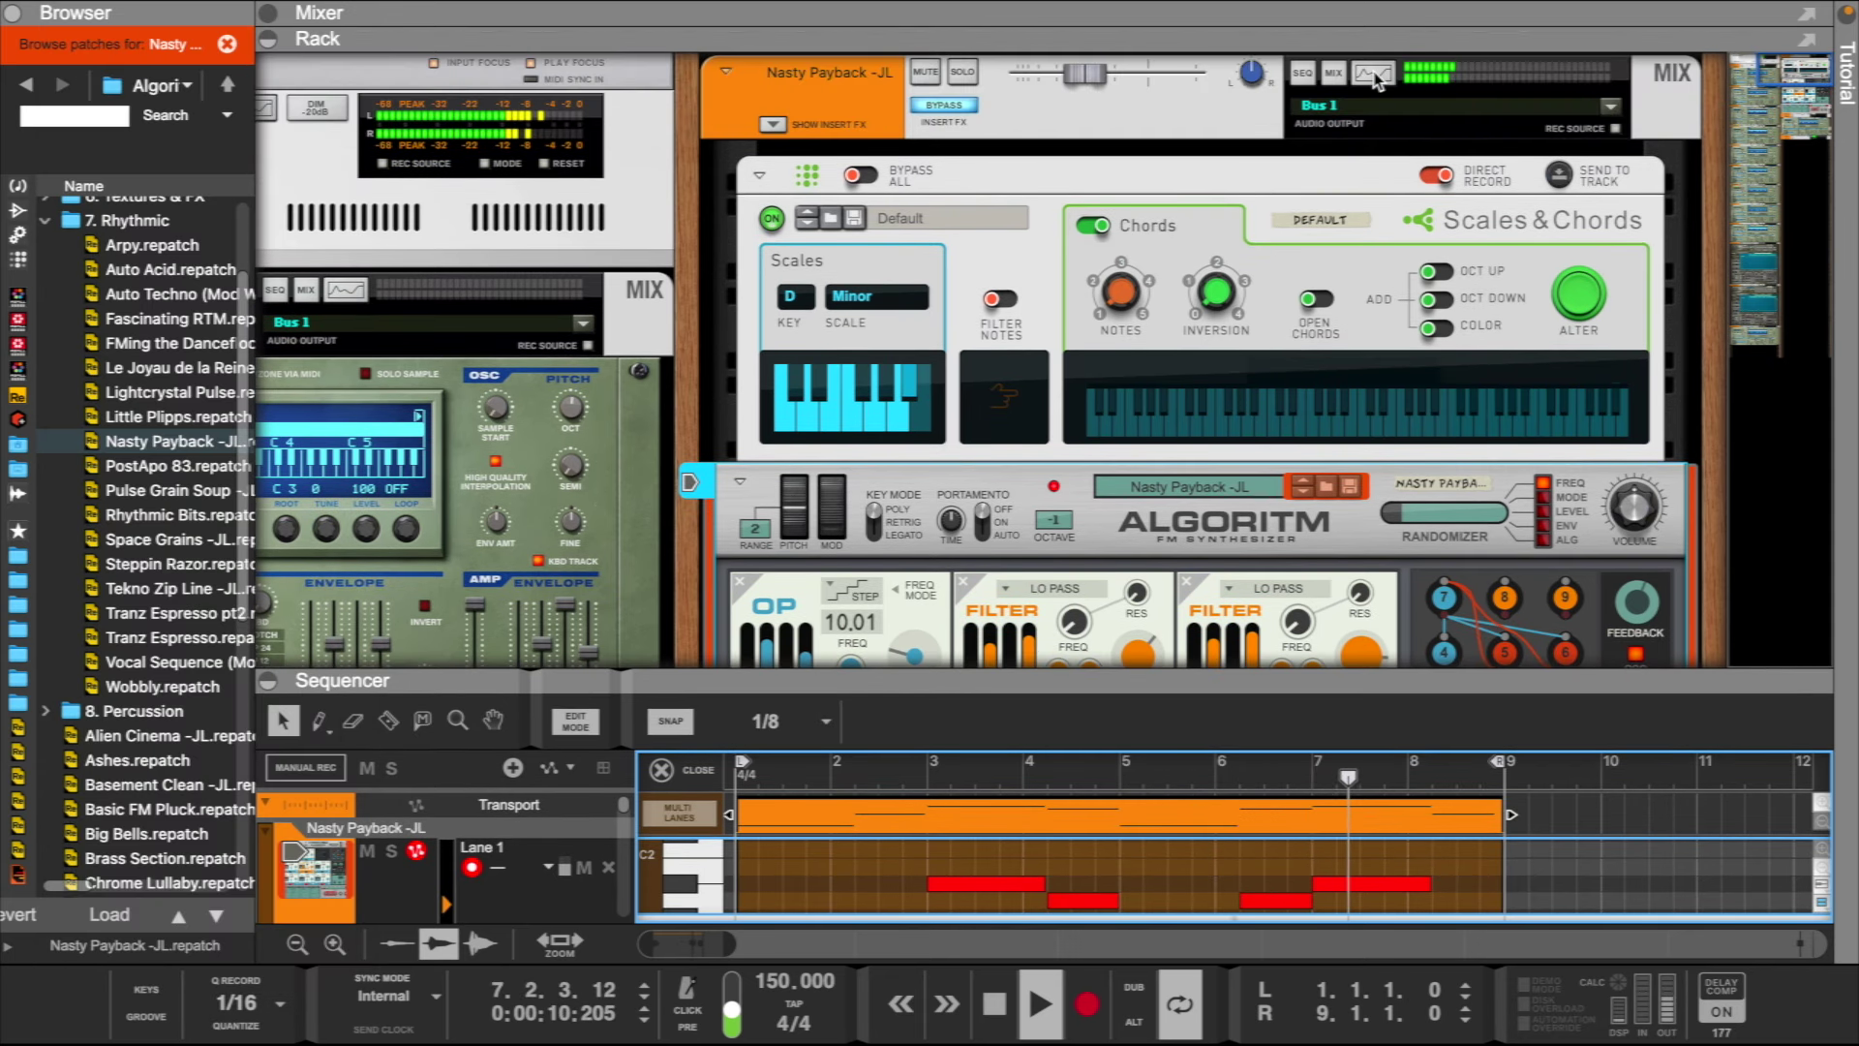
- Turn off the Nasty Payback -JL channel's insert FX bypass and set its Spectrum EQ high-pass to 208 Hz and low-pass to about 2.88 kHz
{"action": "left_click", "coordinate": [1374, 78]}
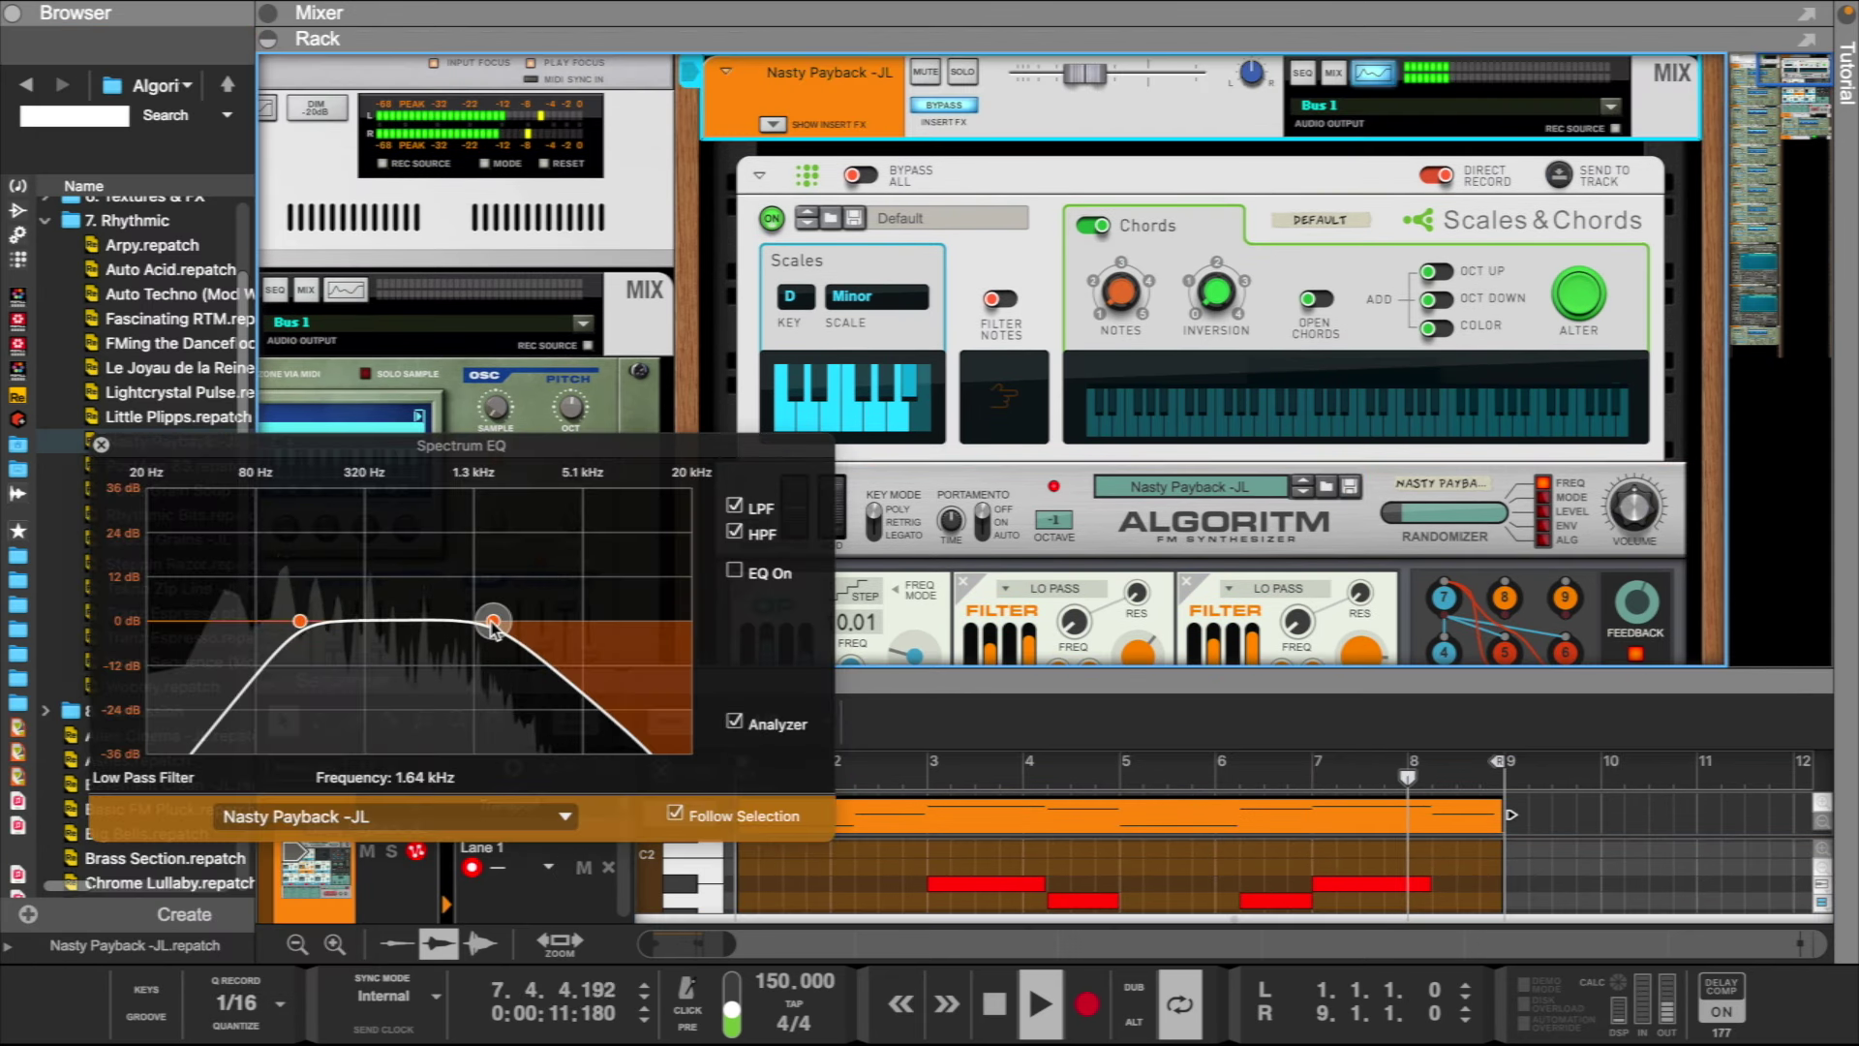
{"action": "left_click", "coordinate": [935, 108]}
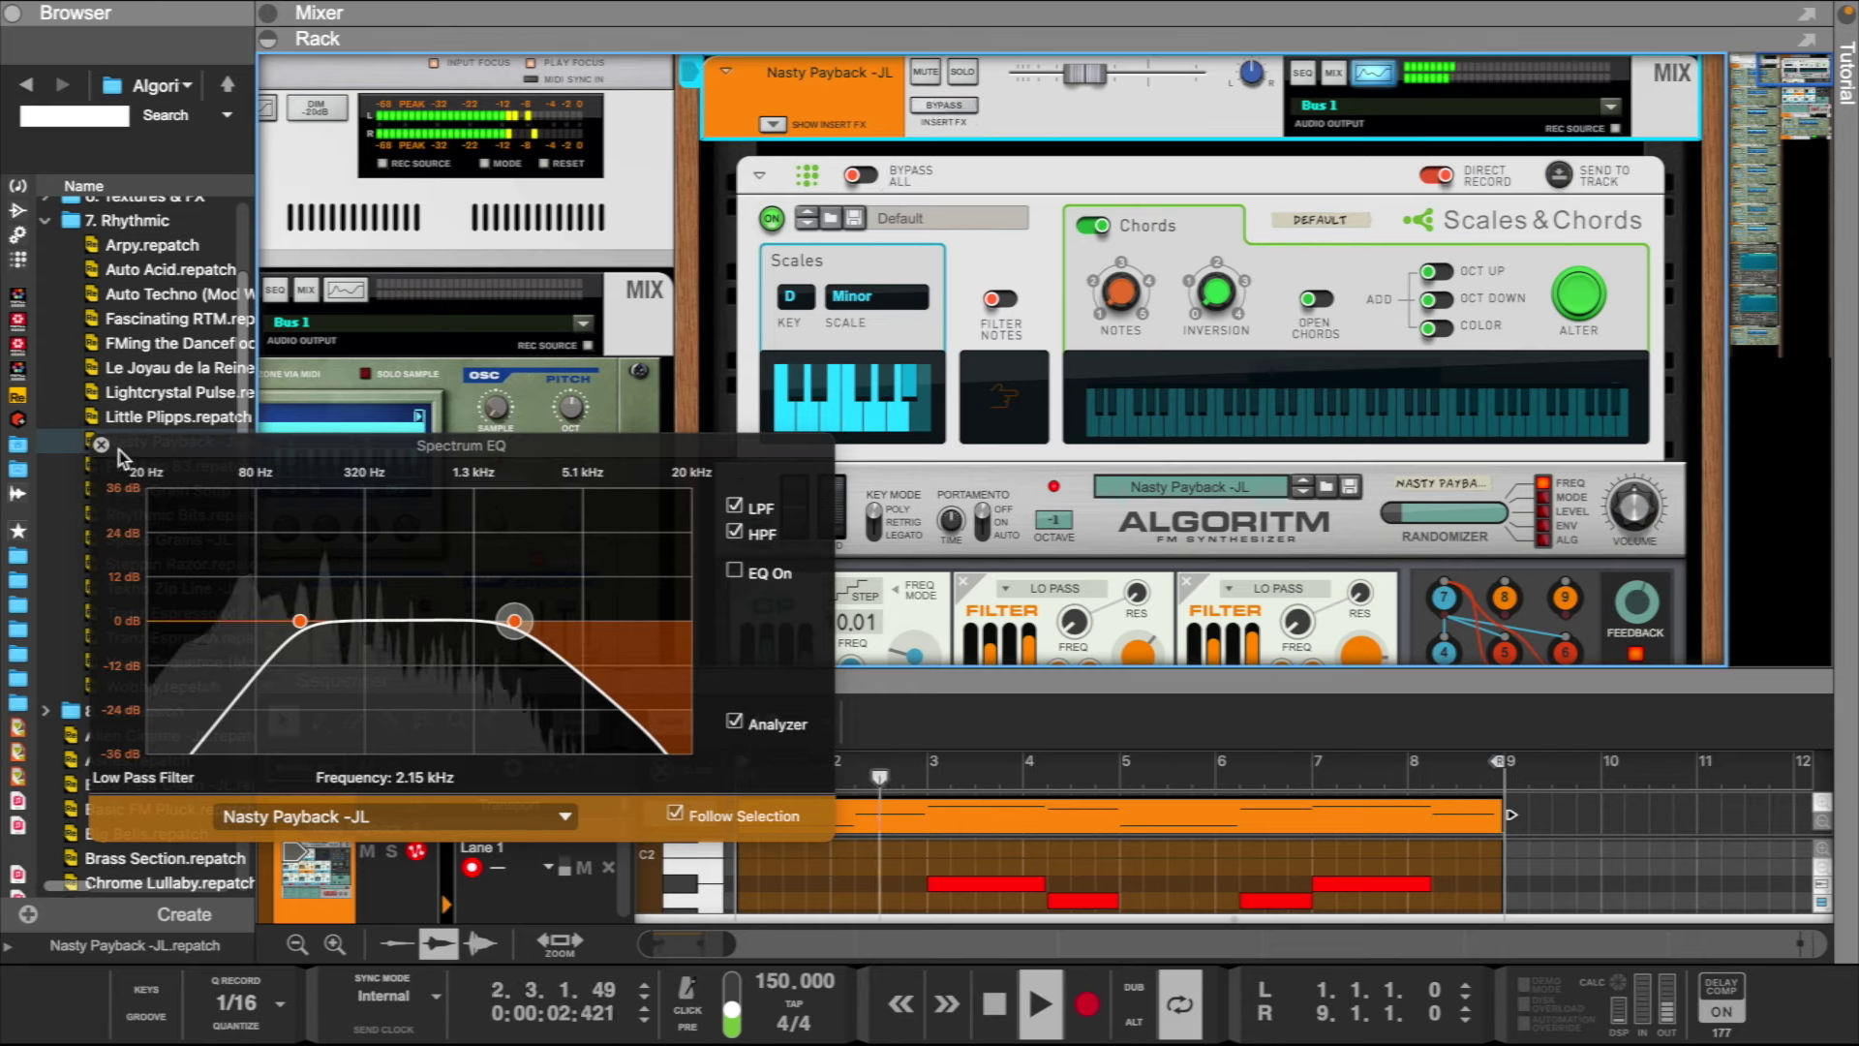
{"action": "left_click_drag", "start_coordinate": [516, 624], "coordinate": [555, 642]}
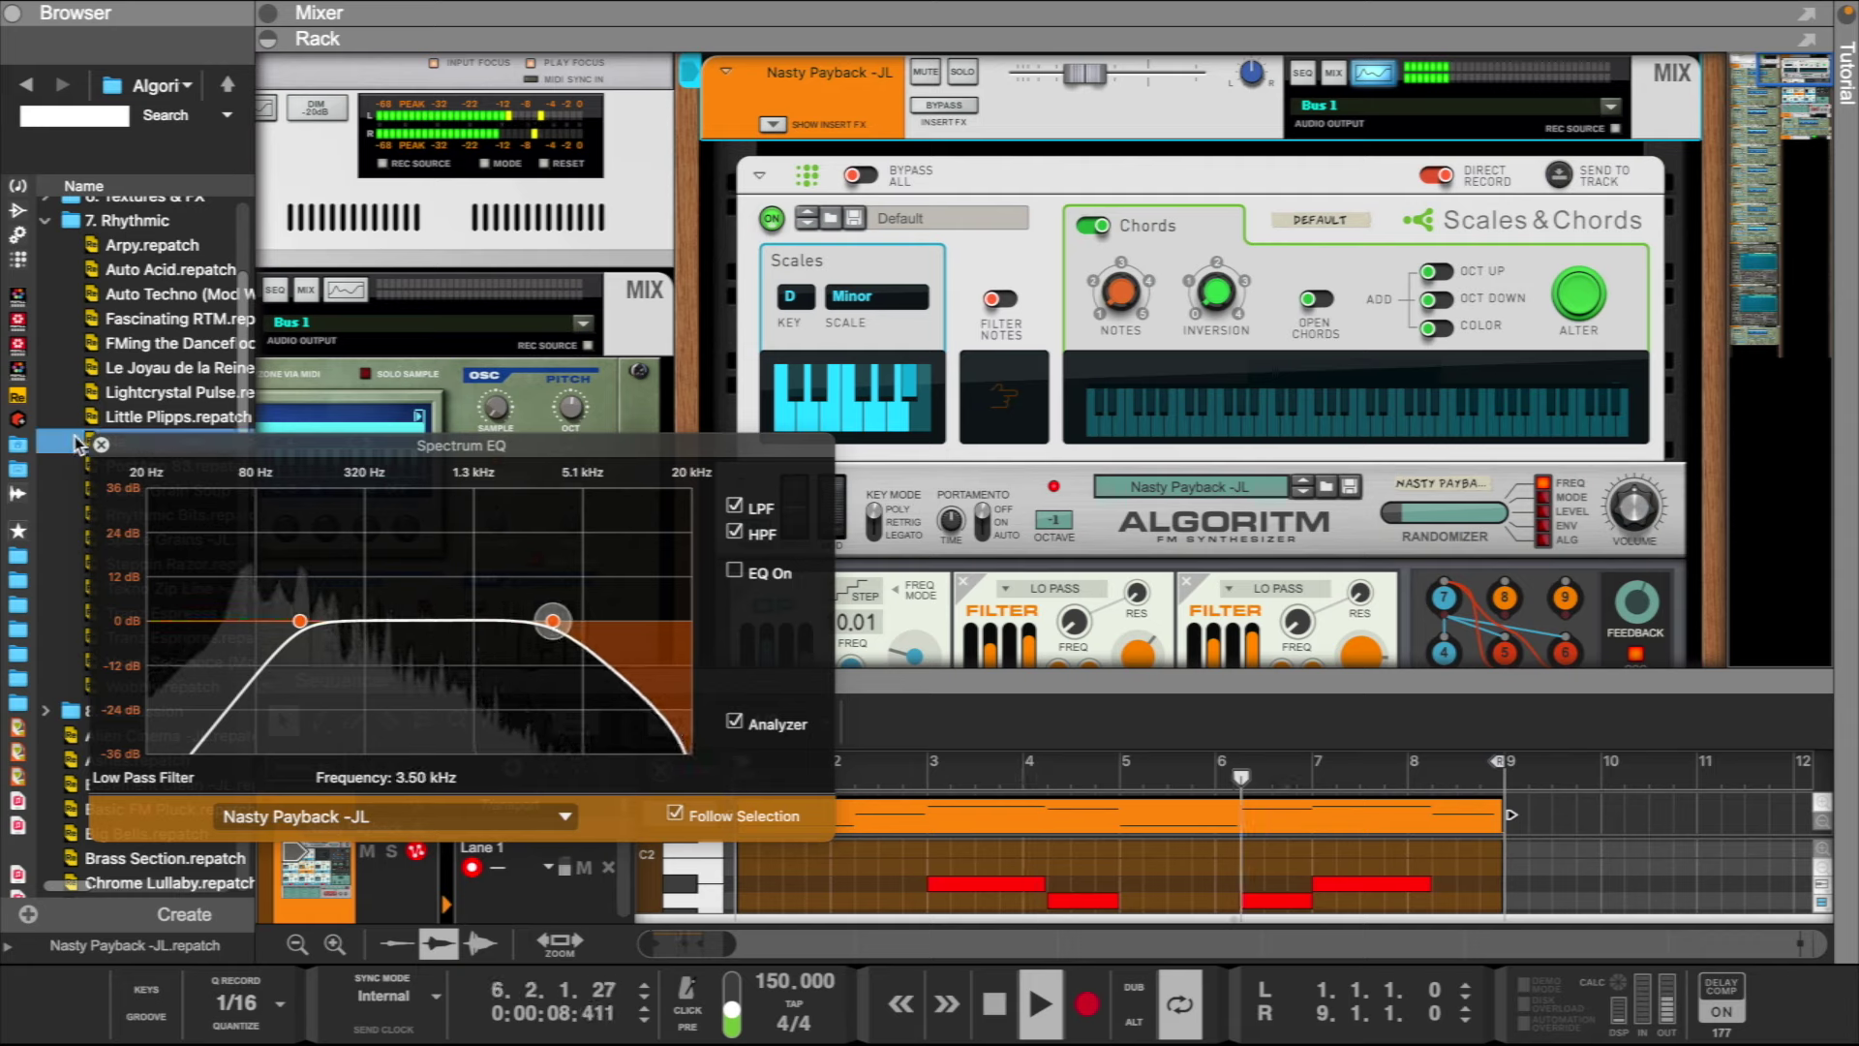
{"action": "left_click_drag", "start_coordinate": [300, 621], "coordinate": [331, 623]}
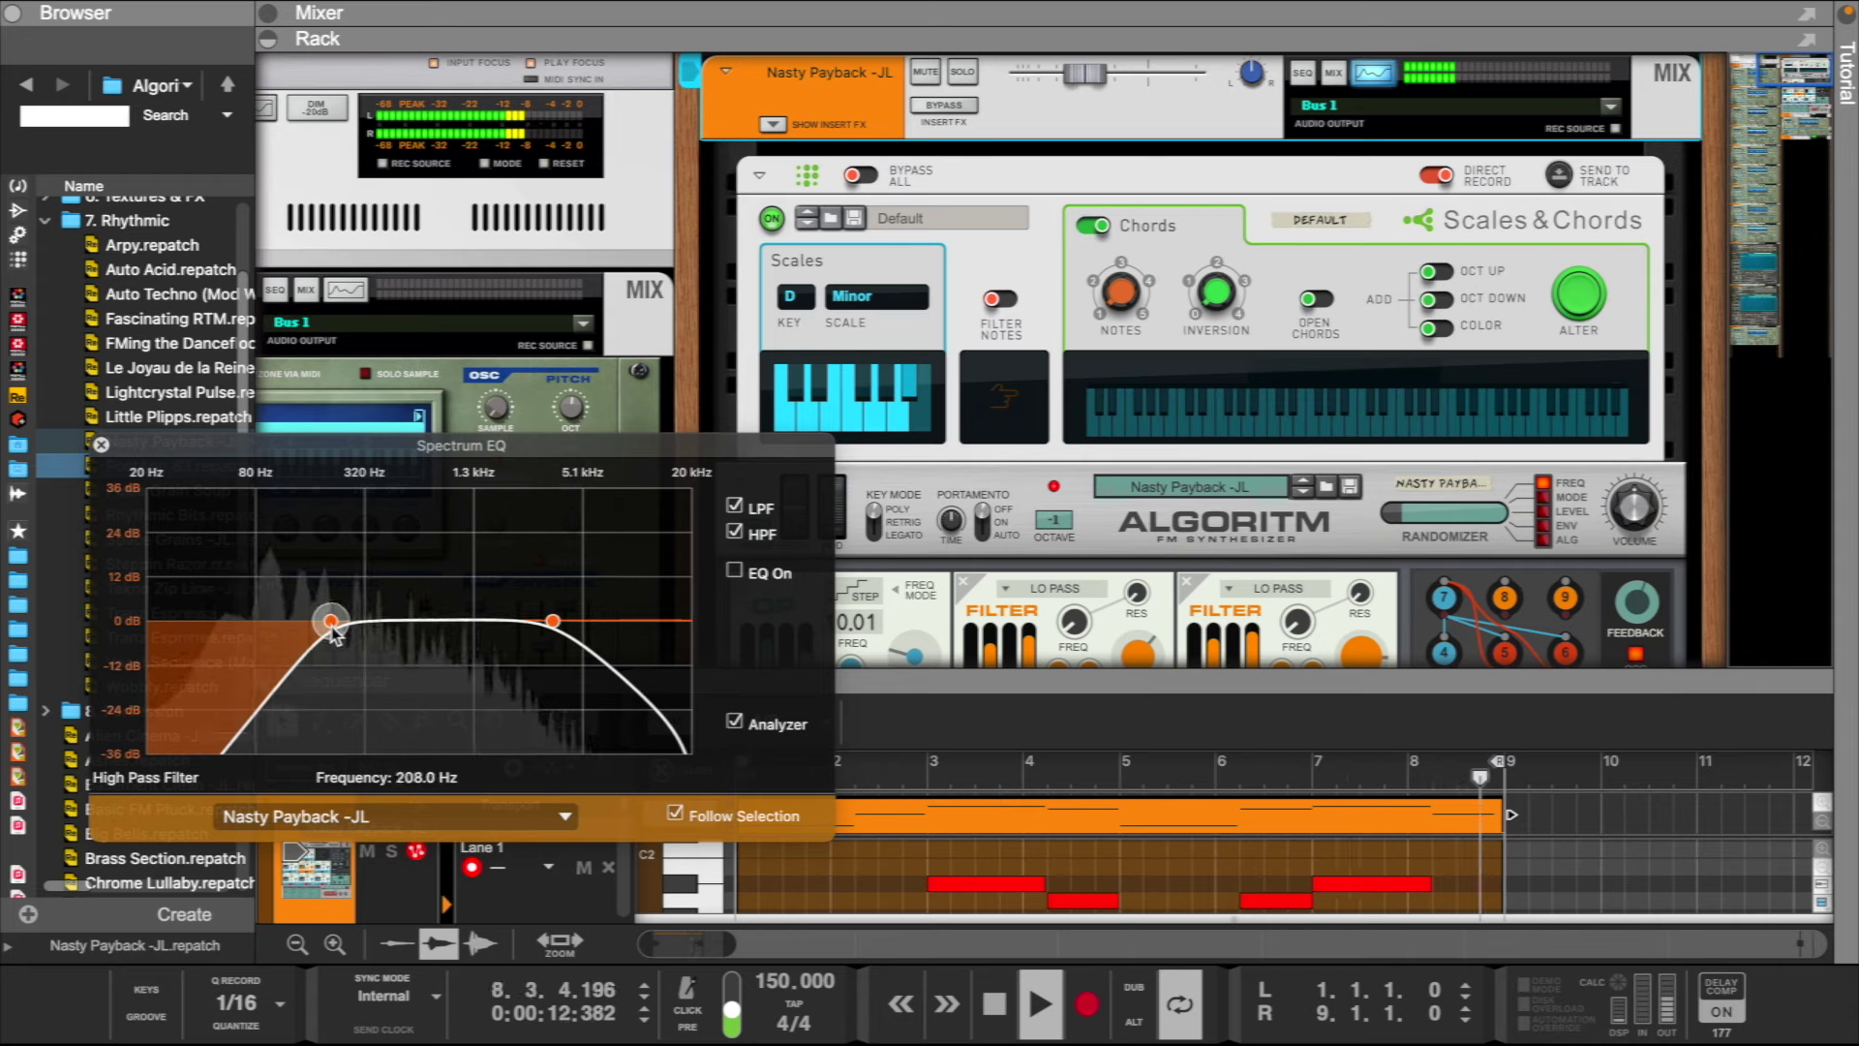
{"action": "left_click_drag", "start_coordinate": [556, 625], "coordinate": [544, 631]}
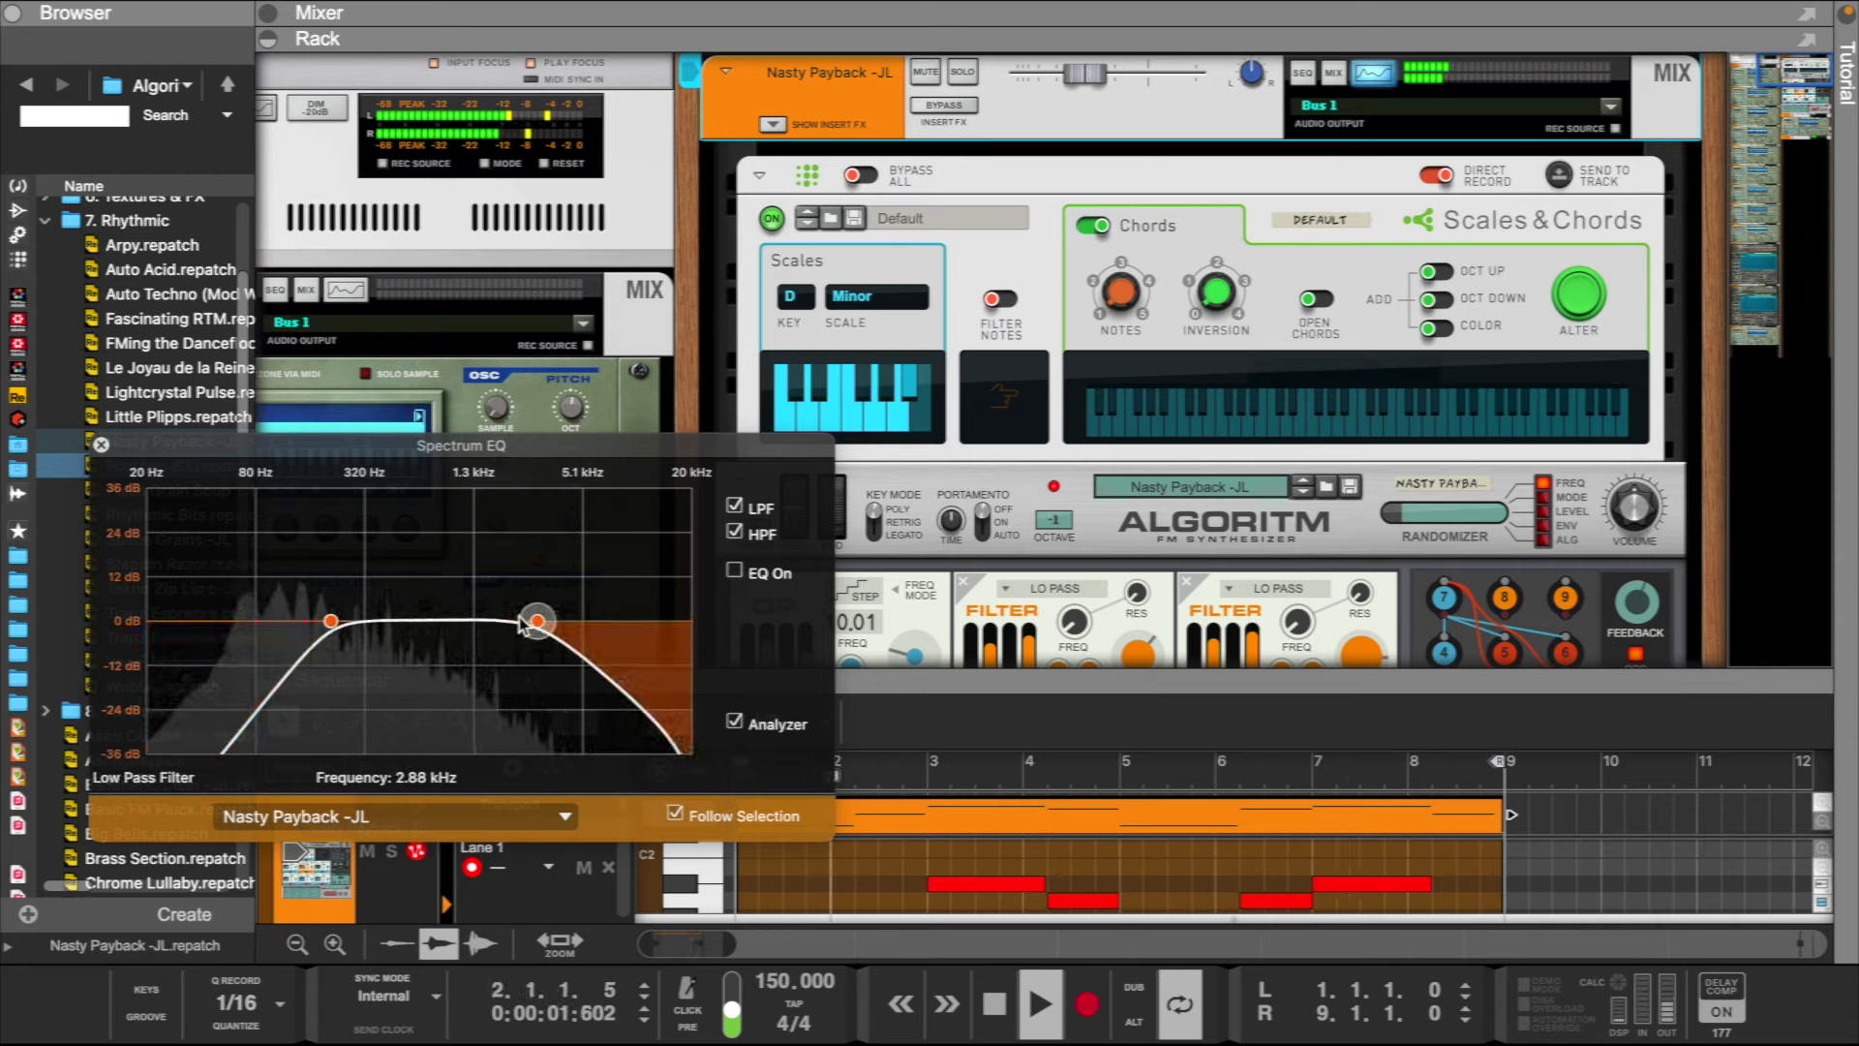
{"action": "left_click", "coordinate": [101, 444]}
- Lower the low-pass filter in the Nasty Payback -JL channel's Spectrum EQ to about 2.22 kHz
{"action": "scroll", "coordinate": [1322, 358], "scroll_direction": "down", "scroll_amount": 2}
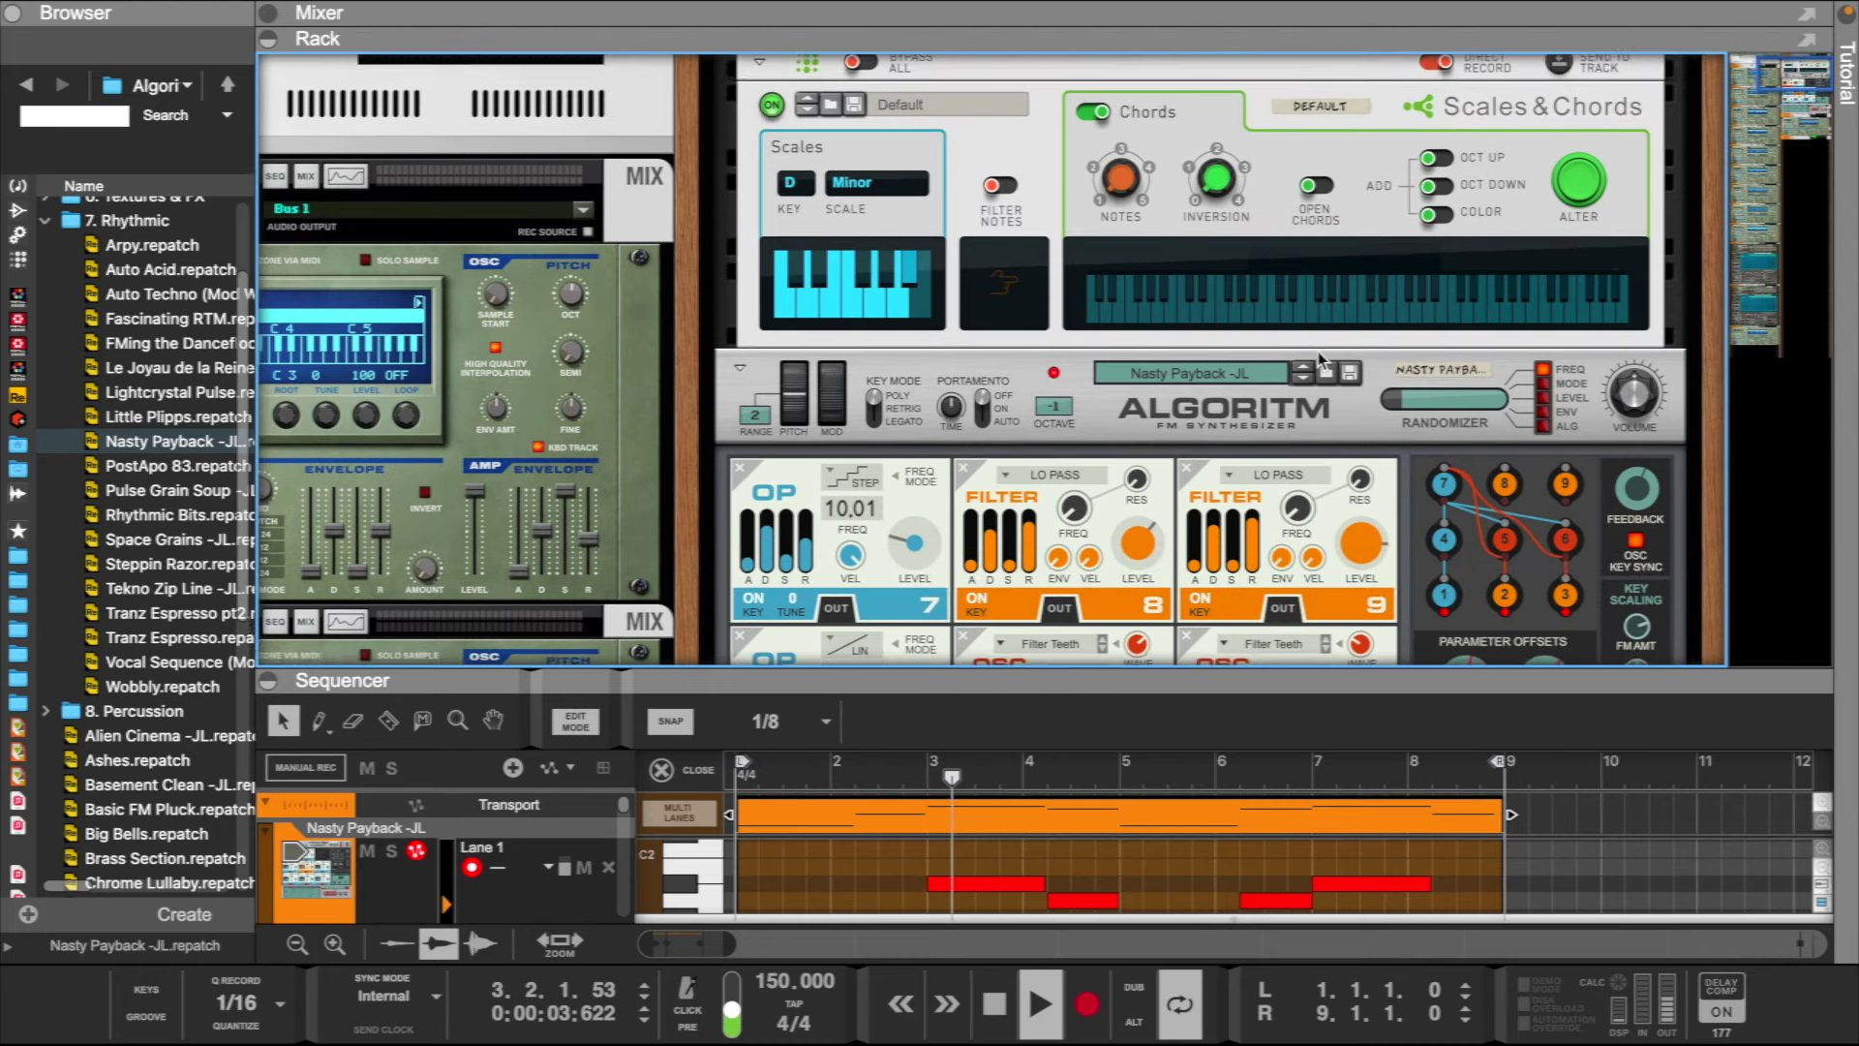
{"action": "scroll", "coordinate": [1322, 358], "scroll_direction": "down", "scroll_amount": 5}
{"action": "scroll", "coordinate": [1365, 199], "scroll_direction": "up", "scroll_amount": 7}
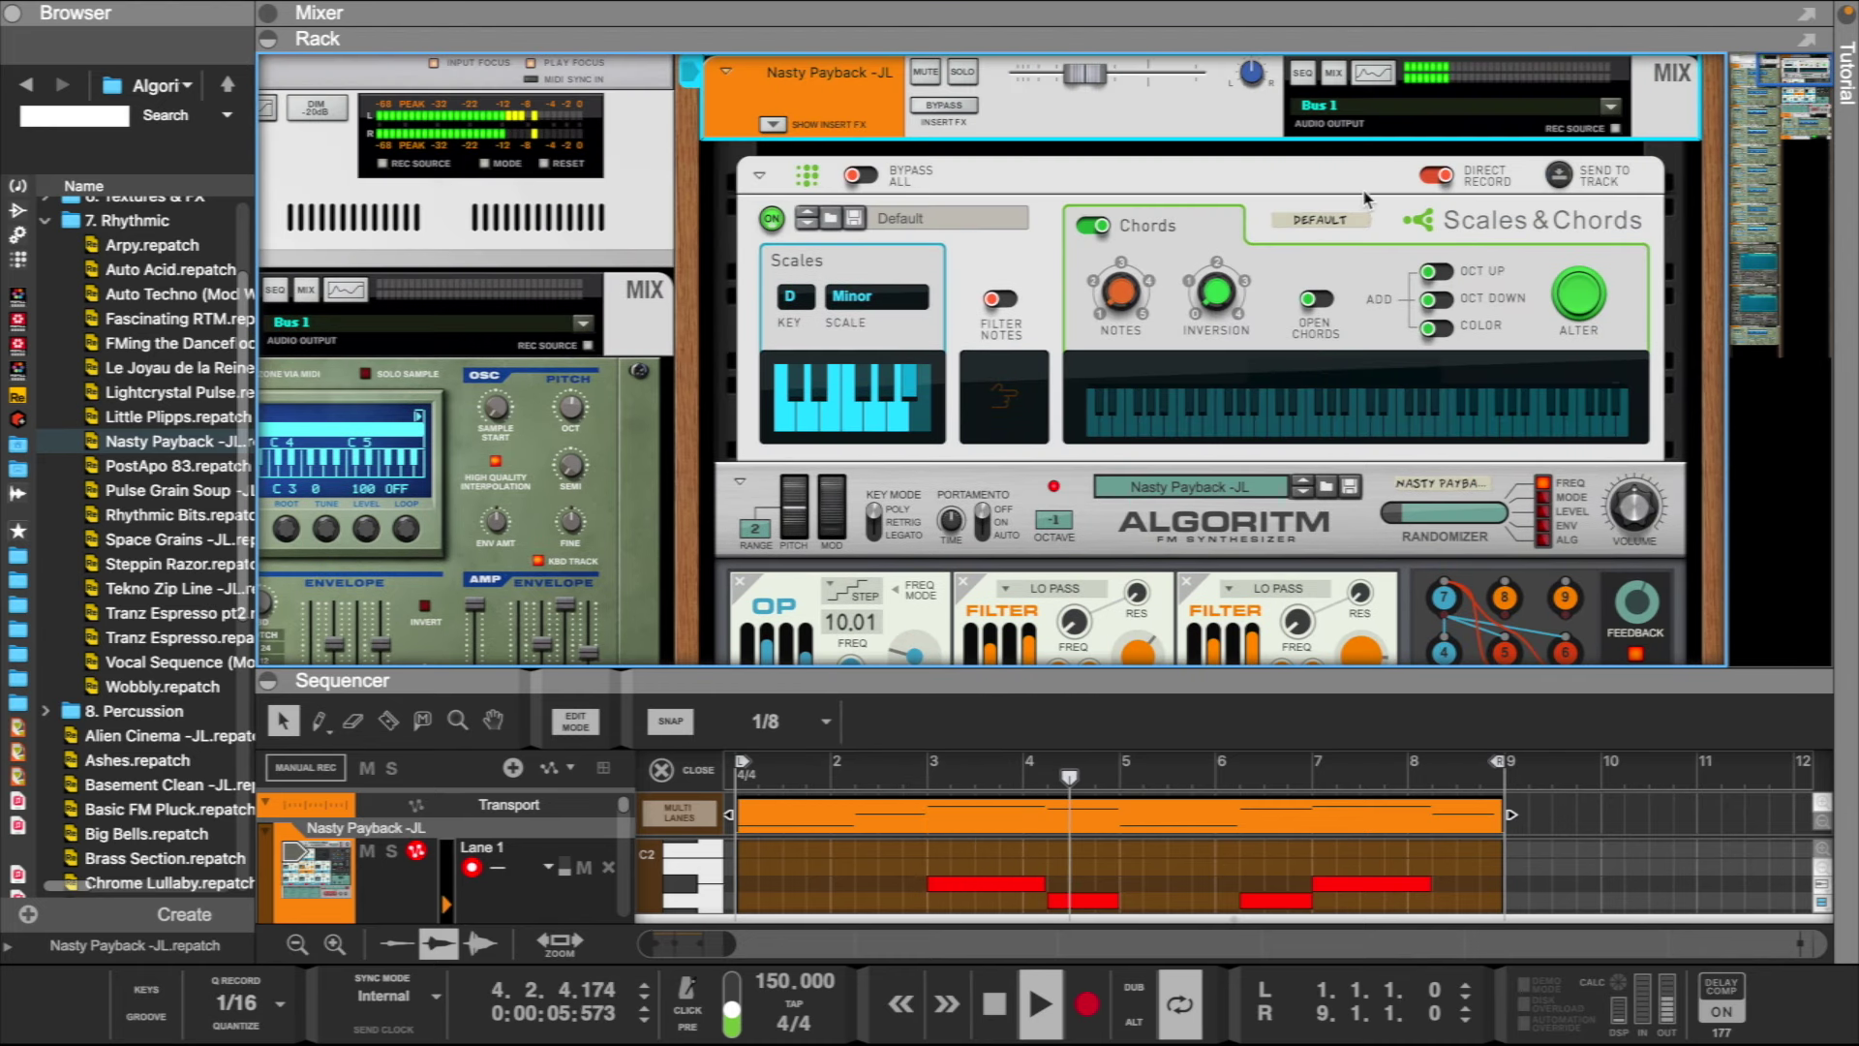
{"action": "left_click", "coordinate": [1369, 75]}
{"action": "left_click_drag", "start_coordinate": [542, 624], "coordinate": [522, 631]}
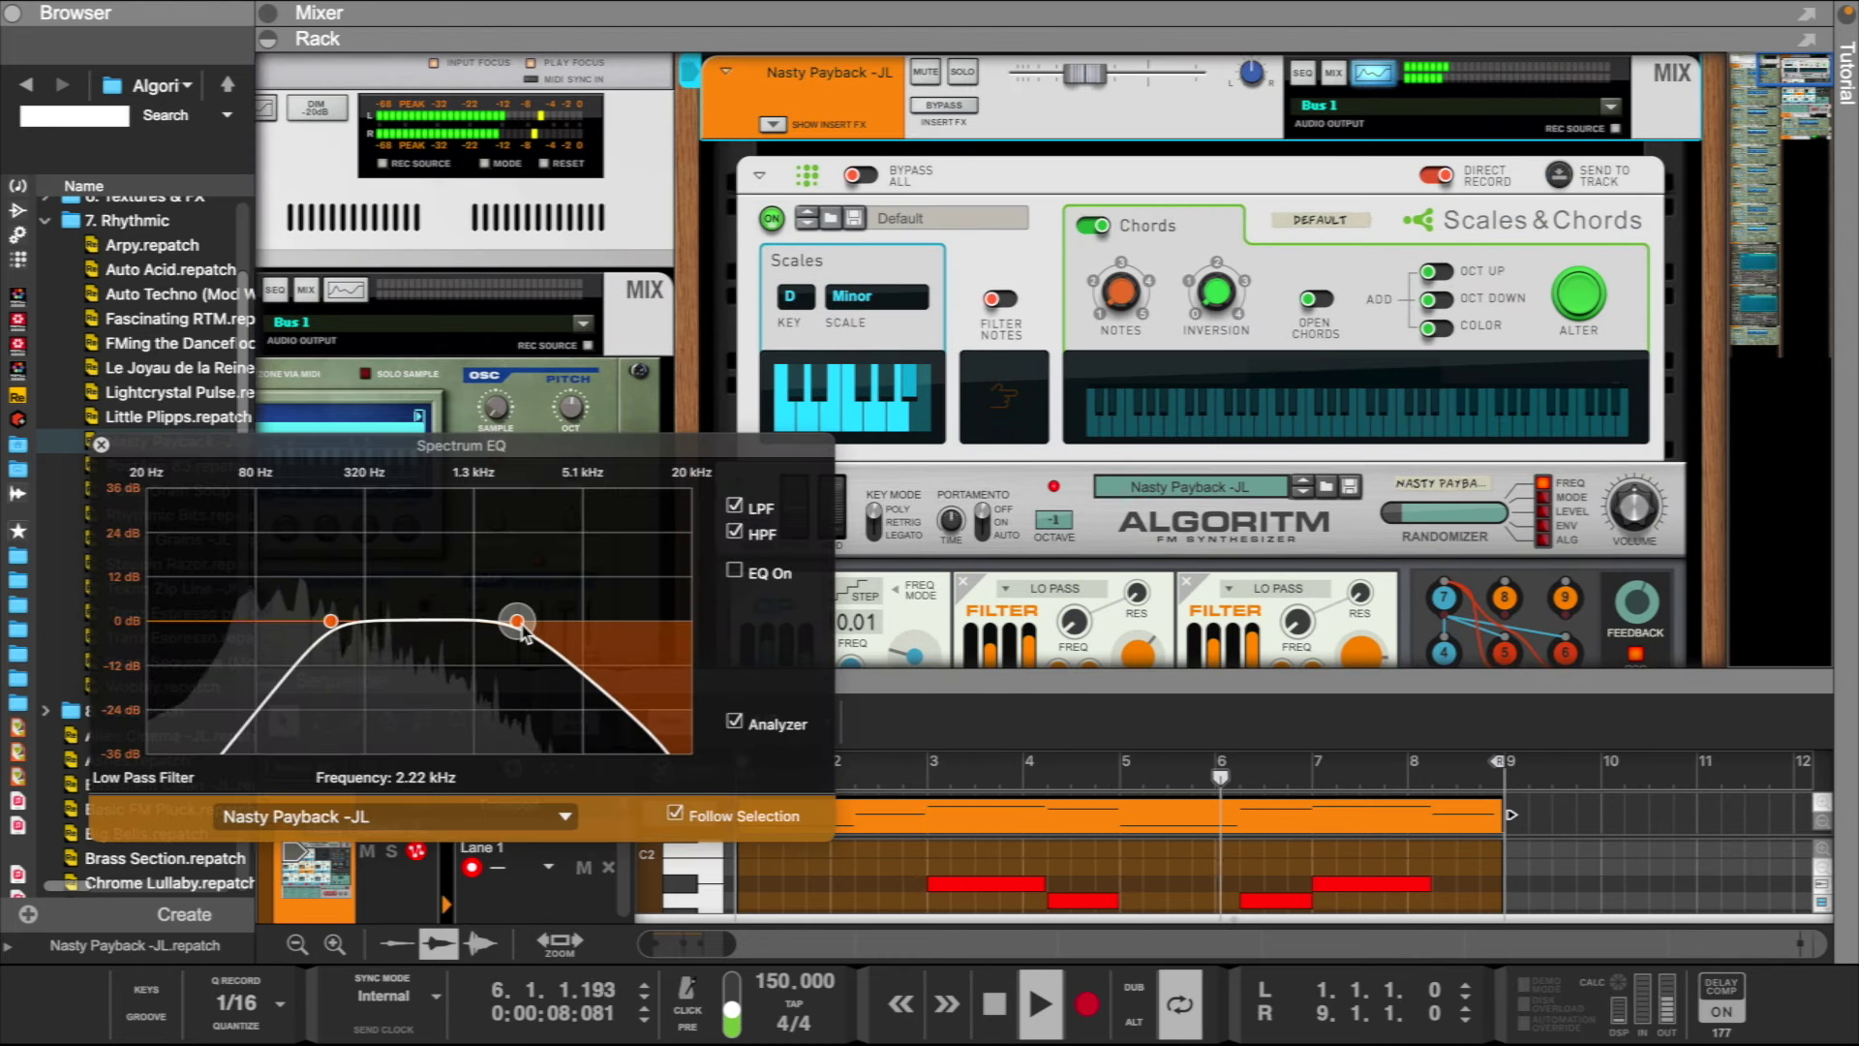
{"action": "left_click", "coordinate": [100, 445]}
- Set the rate of the displayed modulation curve in the Nasty Payback -JL synth to 6/4
{"action": "scroll", "coordinate": [1276, 585], "scroll_direction": "down", "scroll_amount": 4}
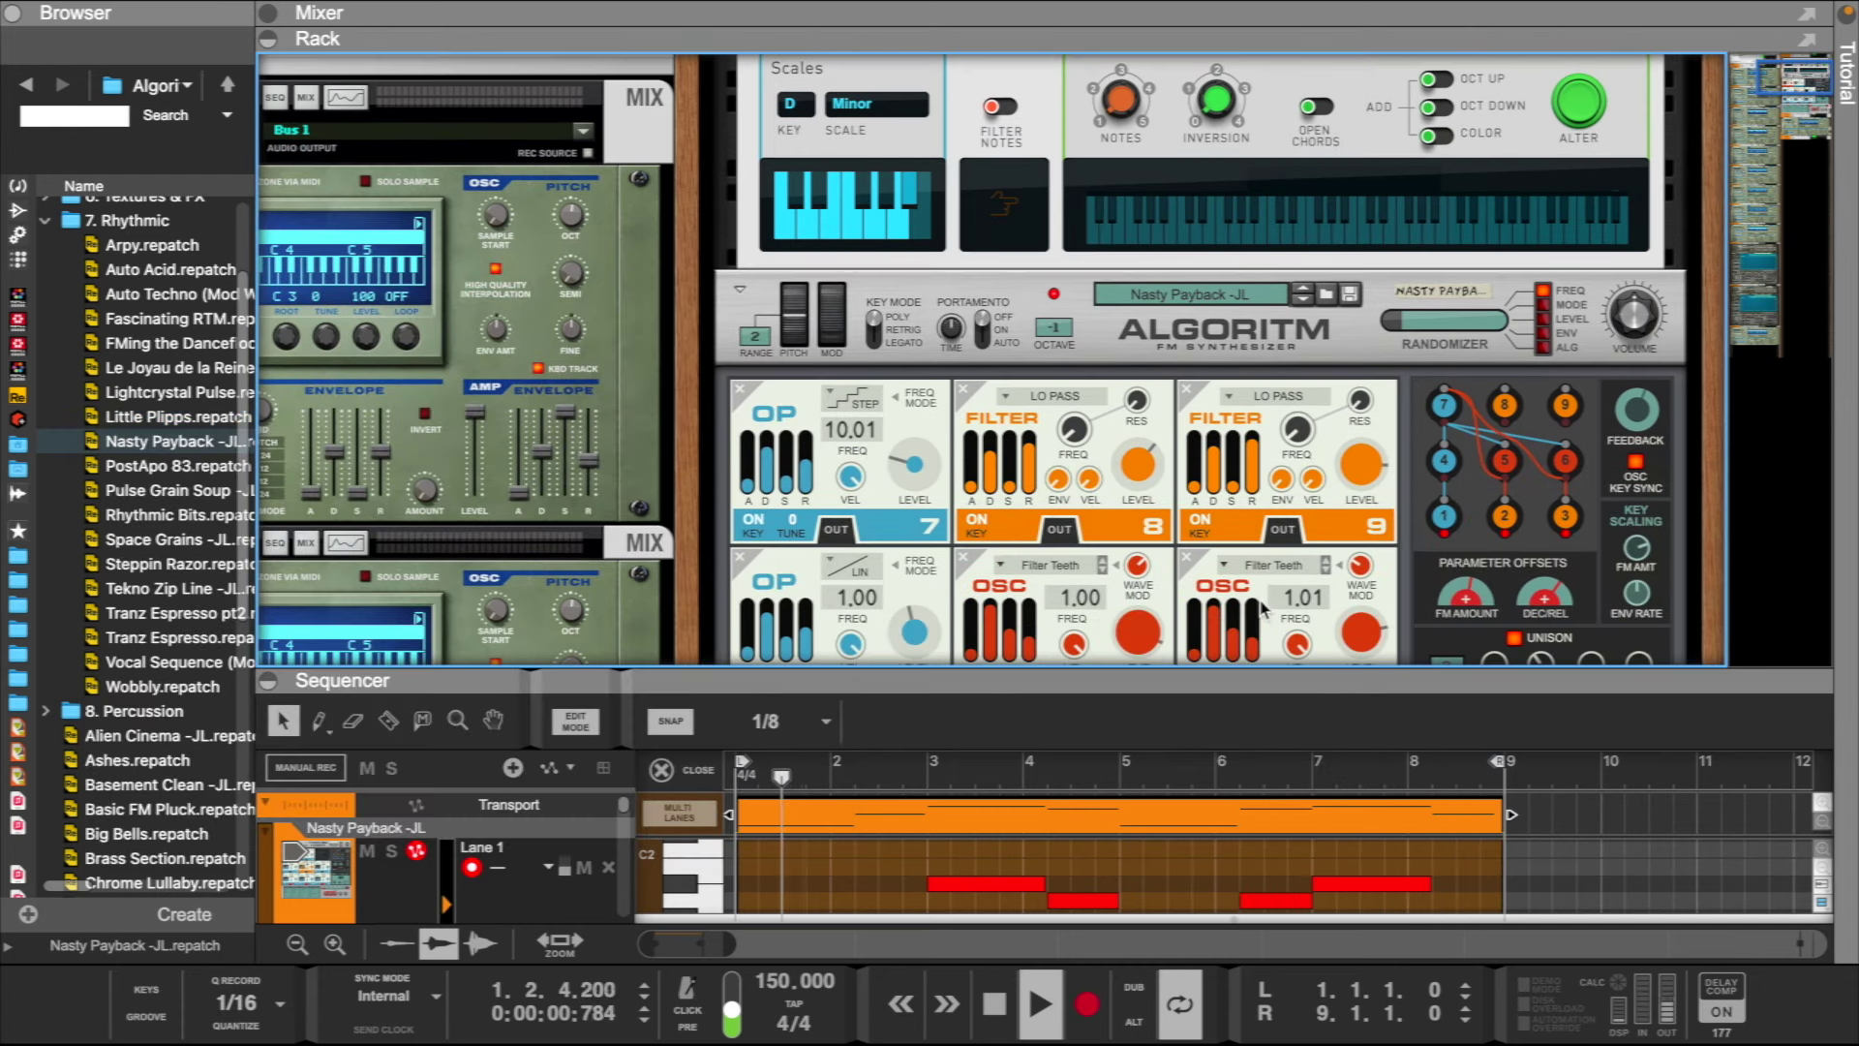
{"action": "scroll", "coordinate": [1261, 607], "scroll_direction": "down", "scroll_amount": 4}
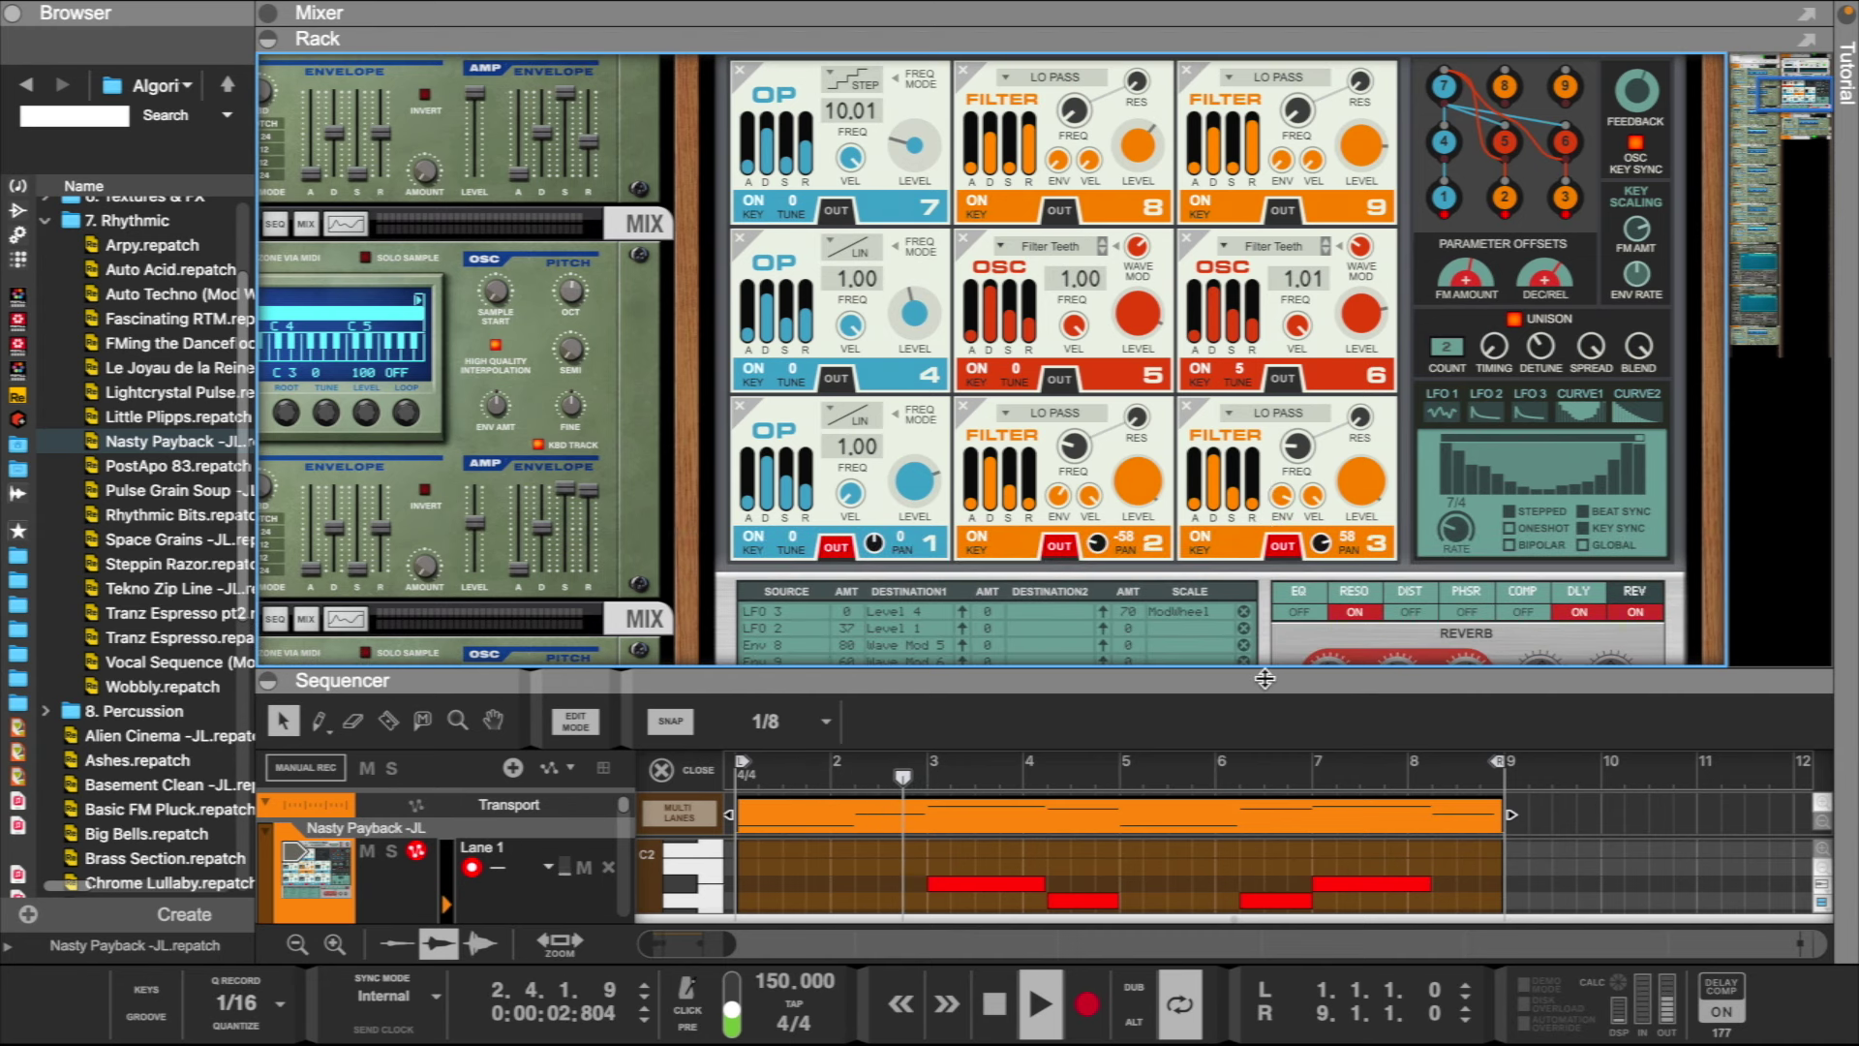
{"action": "left_click", "coordinate": [1457, 538]}
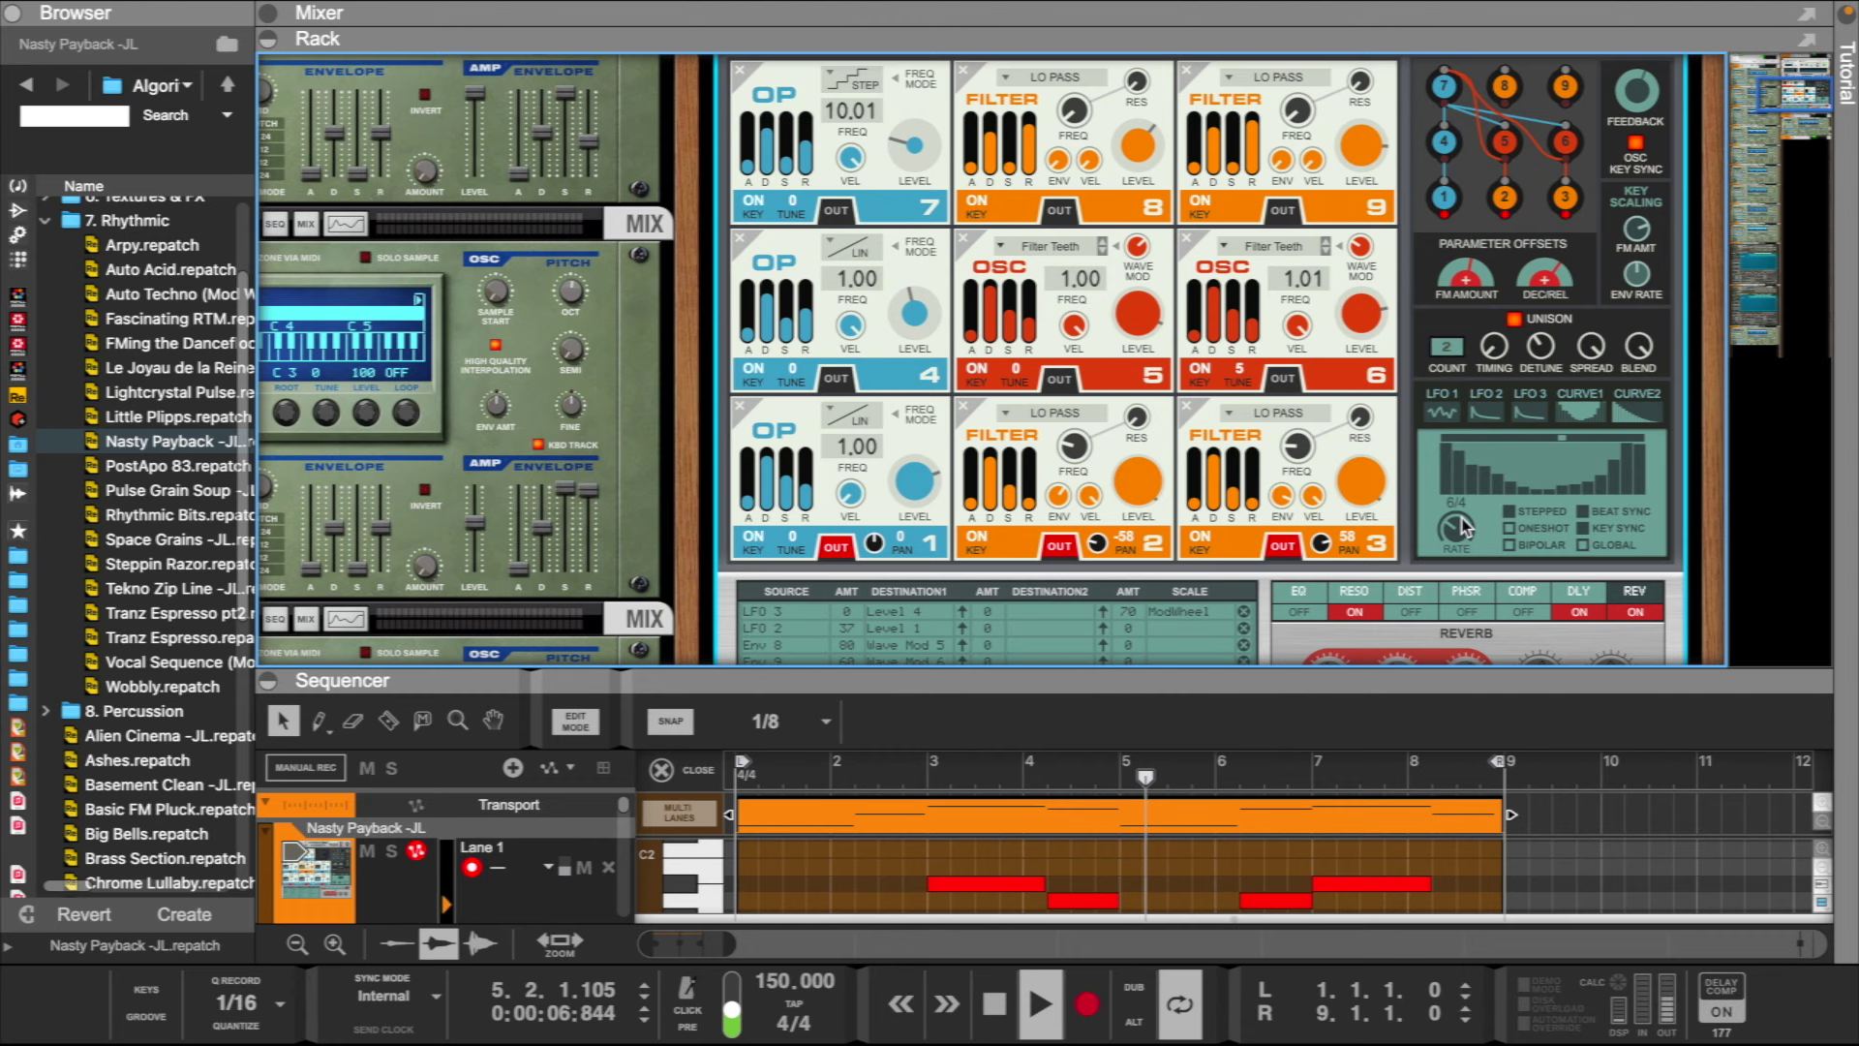
{"action": "scroll", "coordinate": [1546, 535], "scroll_direction": "down", "scroll_amount": 3}
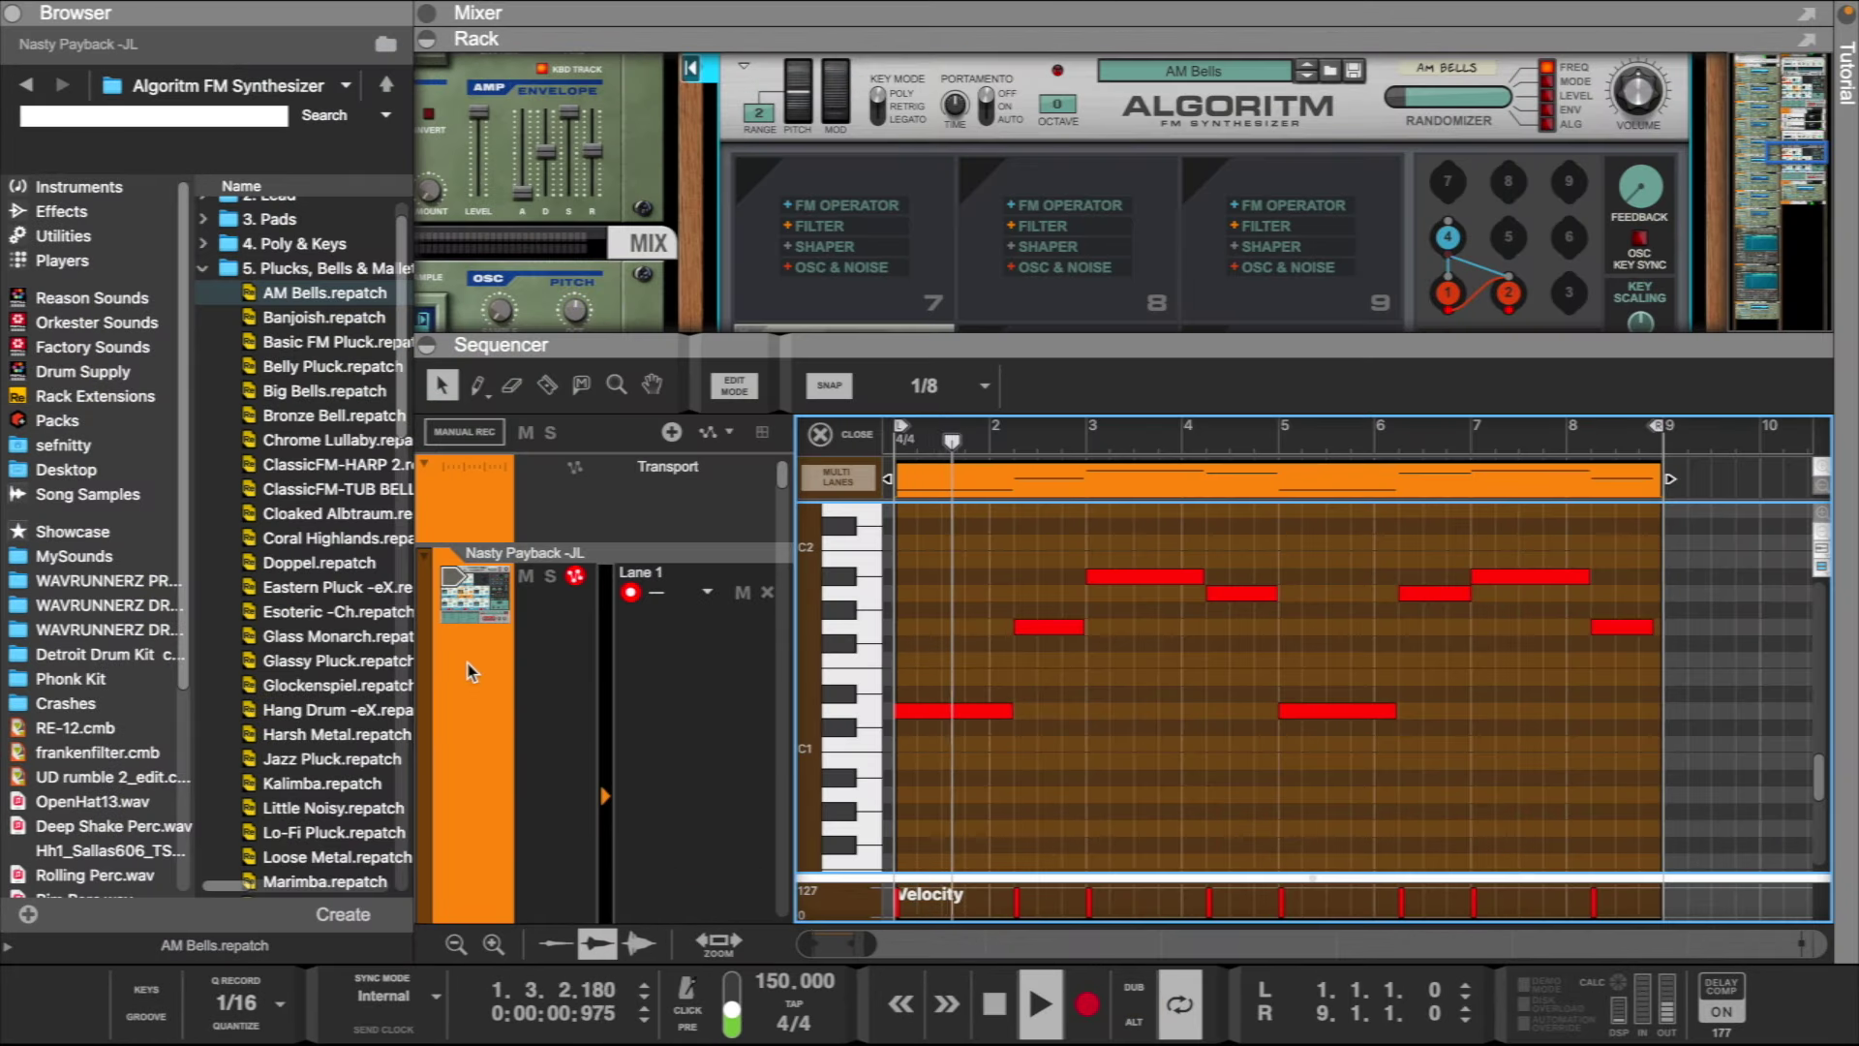
- Select the AM Bells track and load the Belly Pluck patch into its Algoritm synth
{"action": "left_click", "coordinate": [468, 673]}
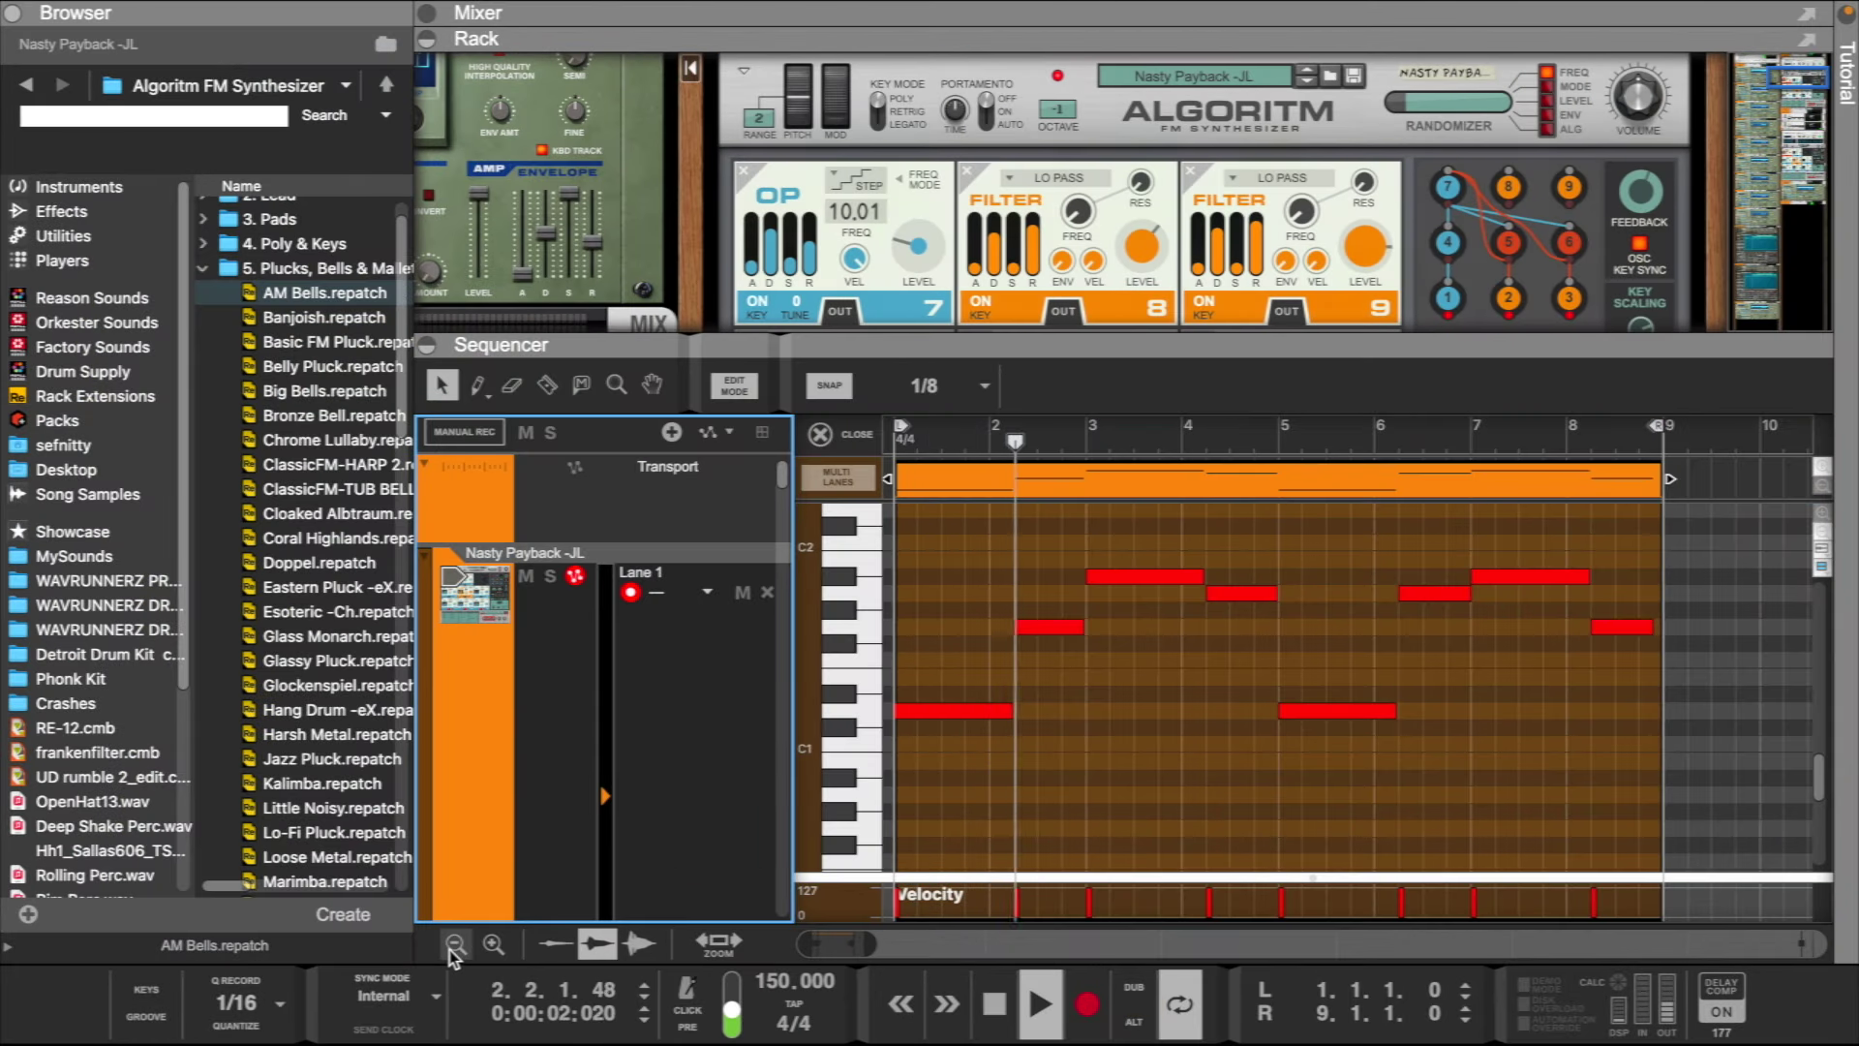
{"action": "left_click", "coordinate": [456, 945]}
{"action": "left_click", "coordinate": [478, 851]}
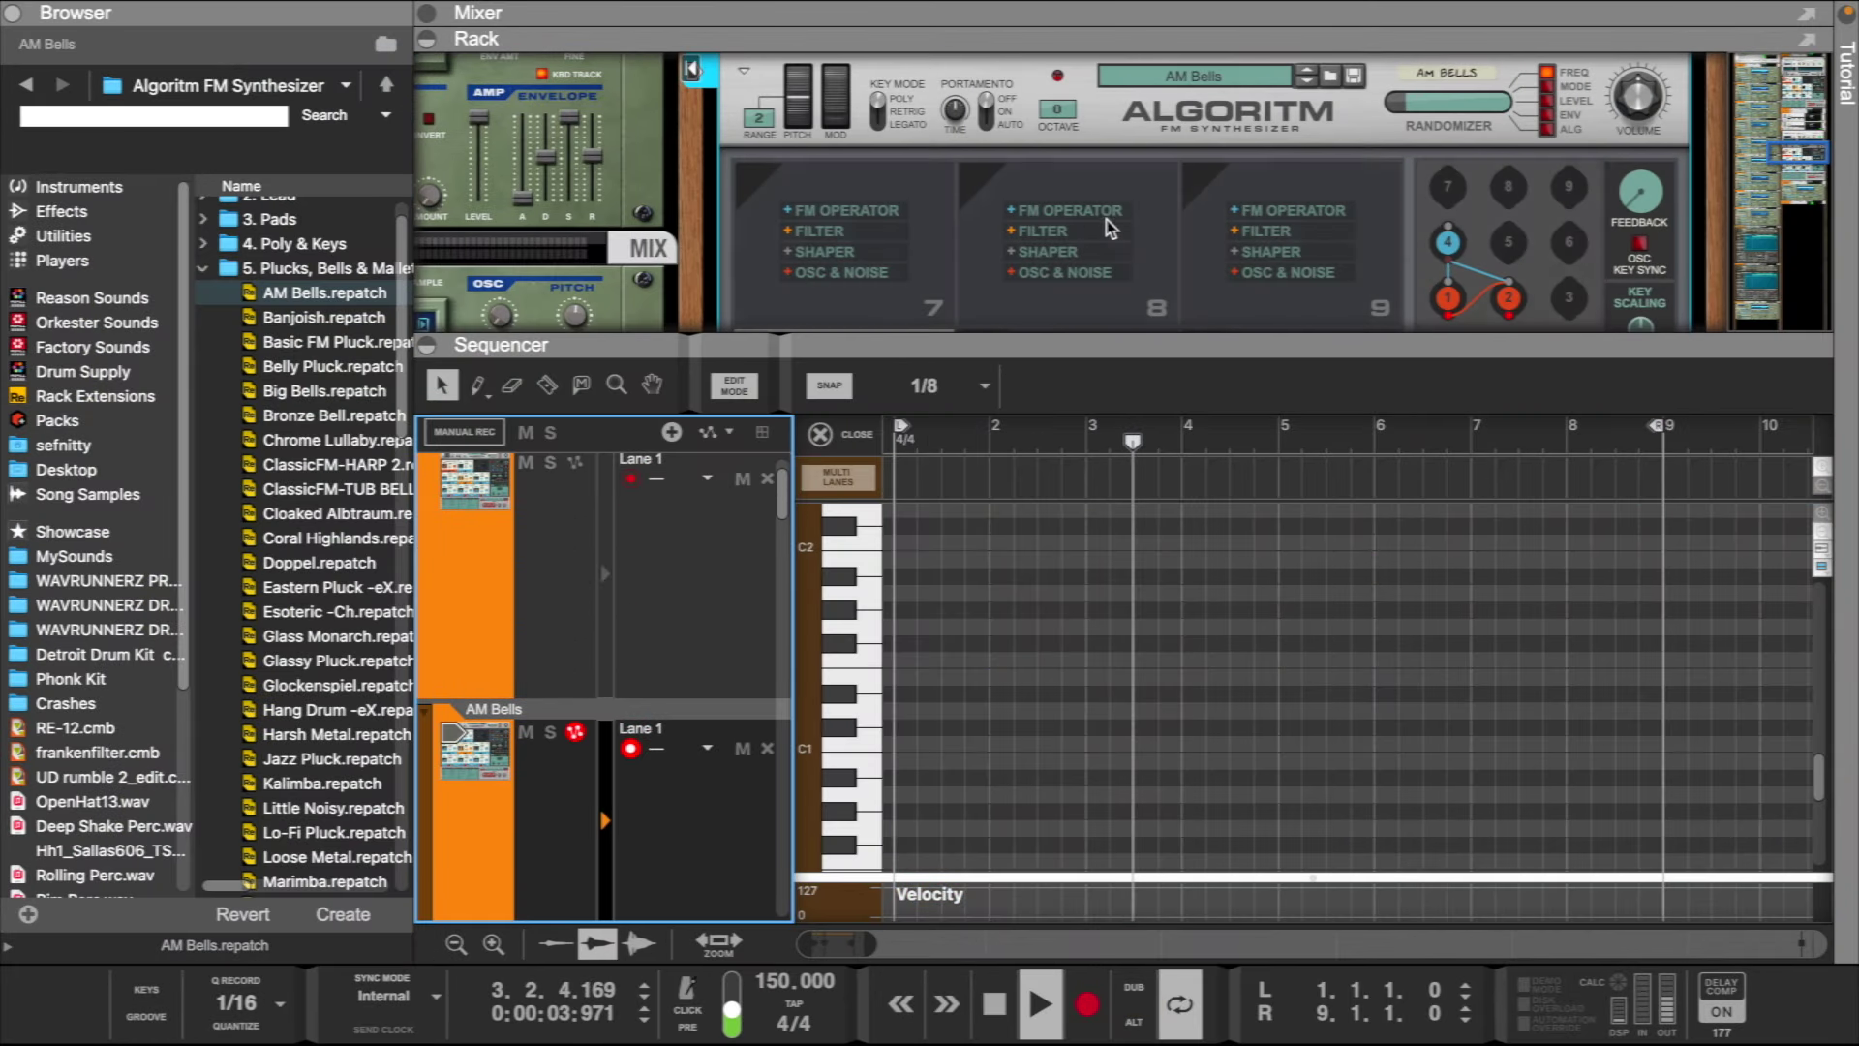
{"action": "left_click", "coordinate": [1330, 76]}
{"action": "left_click", "coordinate": [1311, 85]}
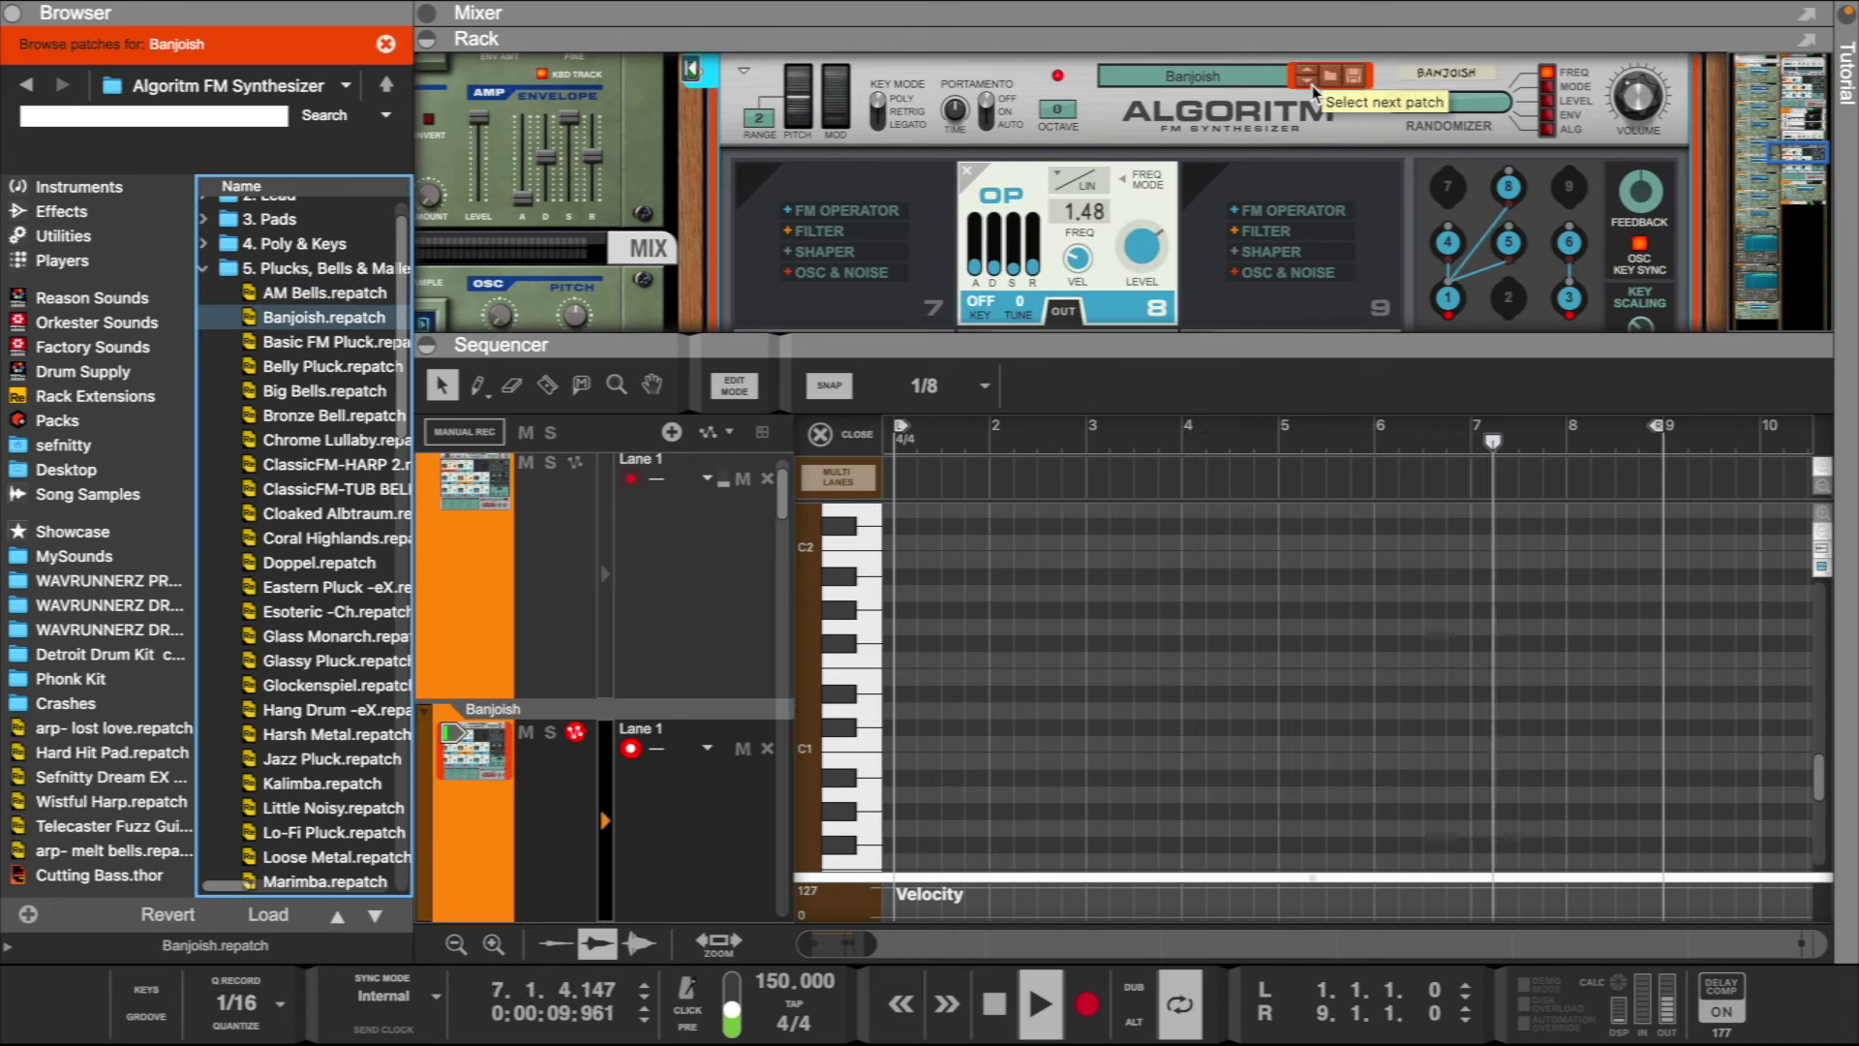
{"action": "left_click", "coordinate": [1311, 85]}
{"action": "left_click", "coordinate": [1311, 85]}
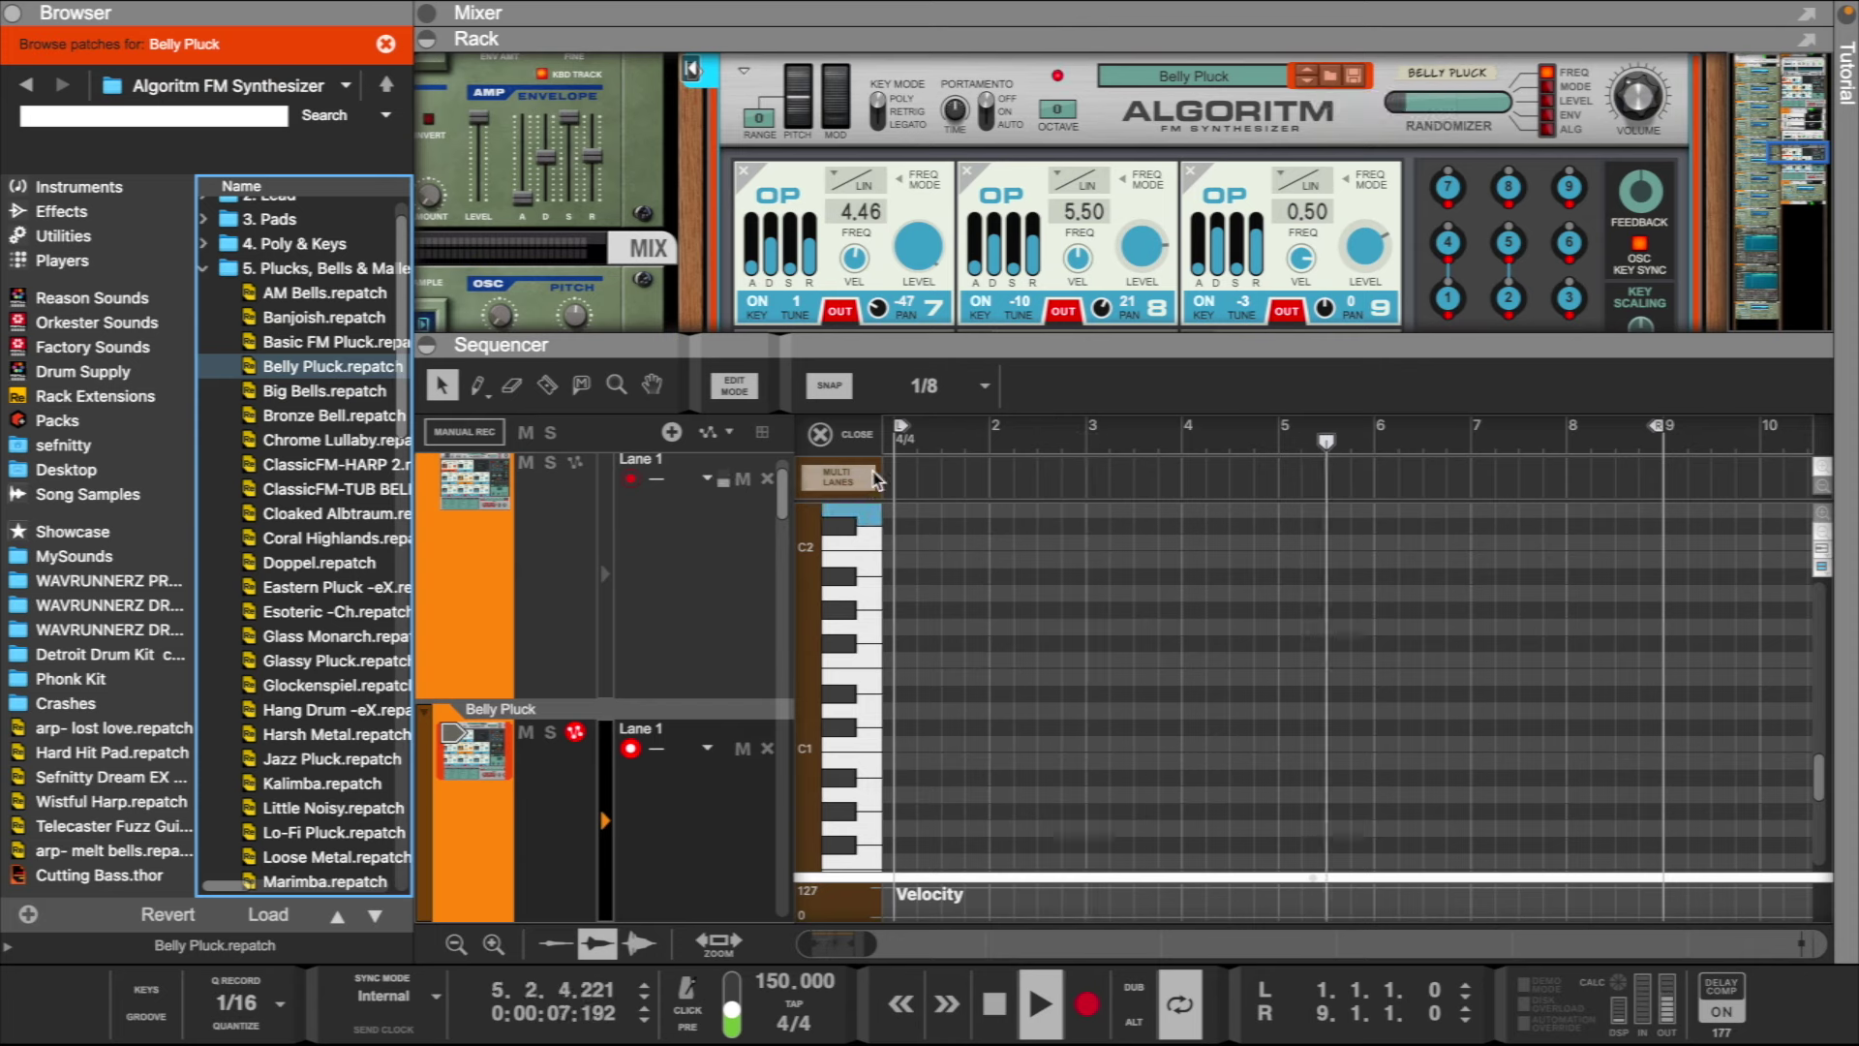
- Draw an eight-bar clip on the Belly Pluck track and record a four-note melody that alternates D2 with a higher note
{"action": "left_click_drag", "start_coordinate": [906, 482], "coordinate": [1662, 489]}
{"action": "left_click", "coordinate": [1086, 1004]}
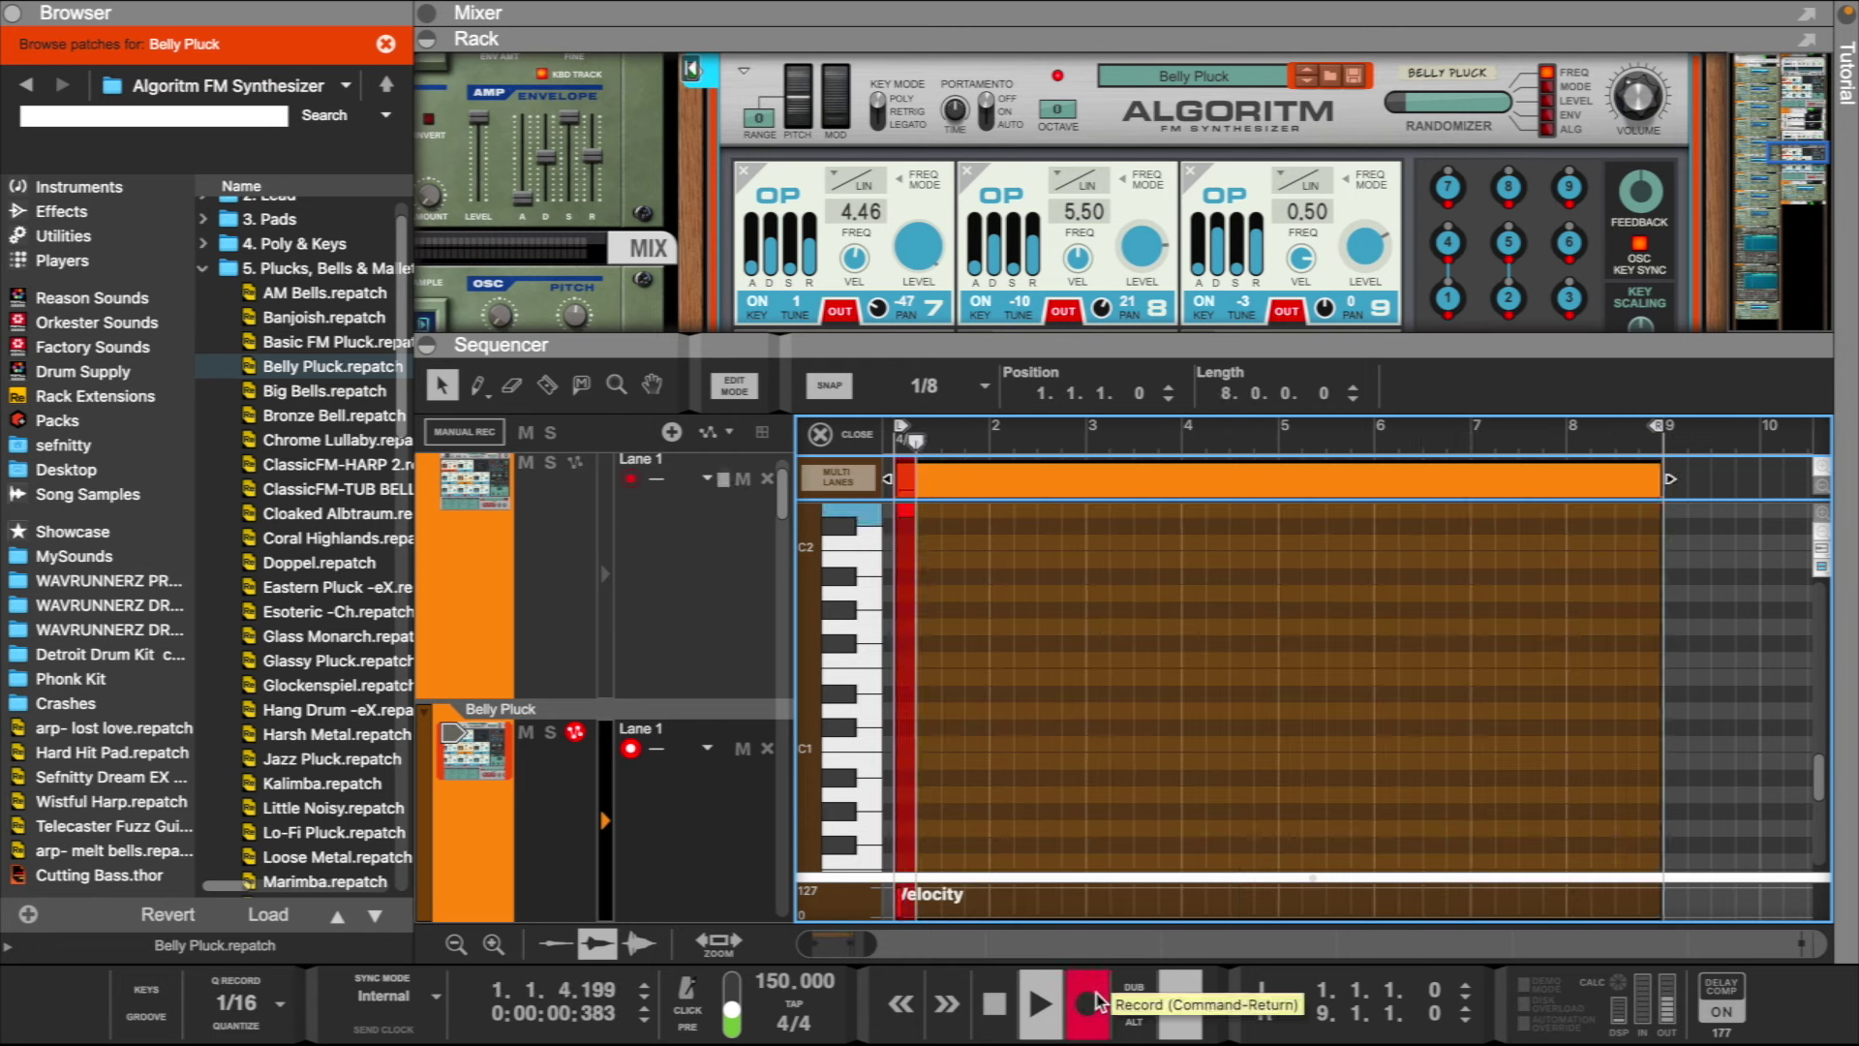
{"action": "scroll", "coordinate": [1117, 842], "scroll_direction": "up", "scroll_amount": 3}
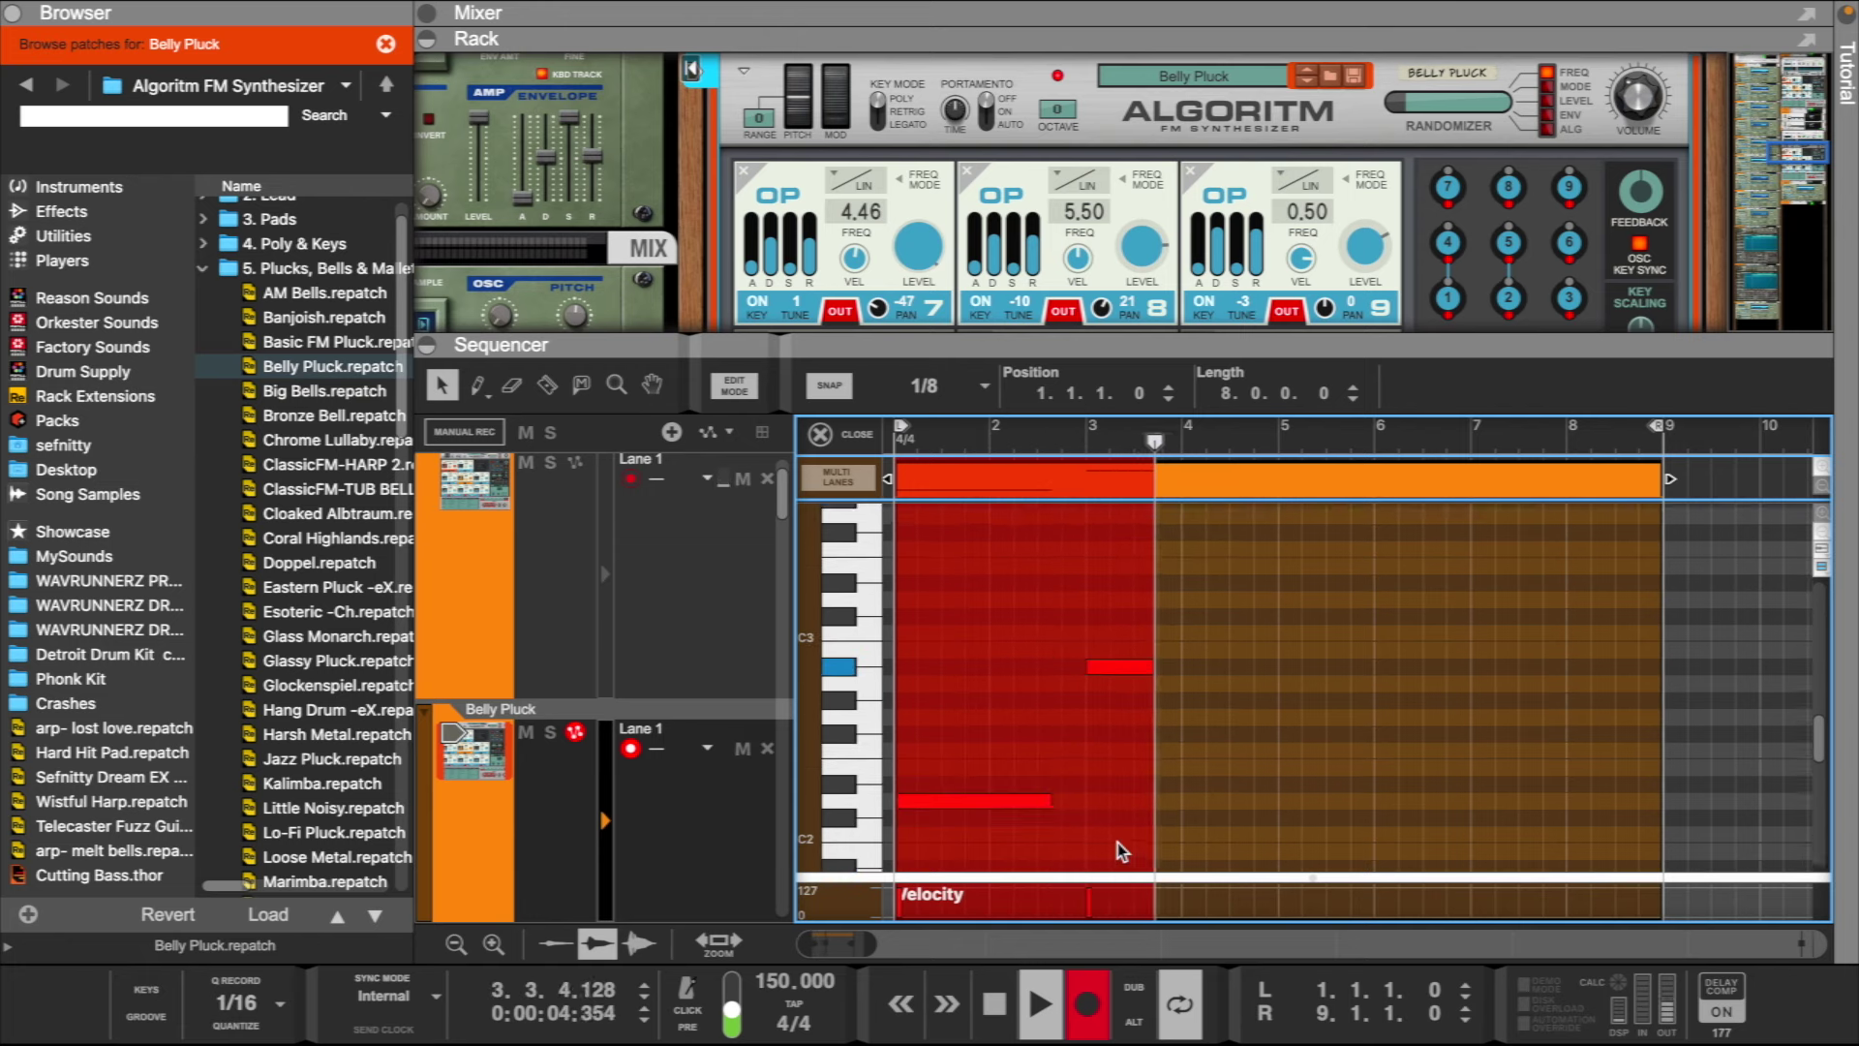
{"action": "scroll", "coordinate": [1117, 842], "scroll_direction": "up", "scroll_amount": 6}
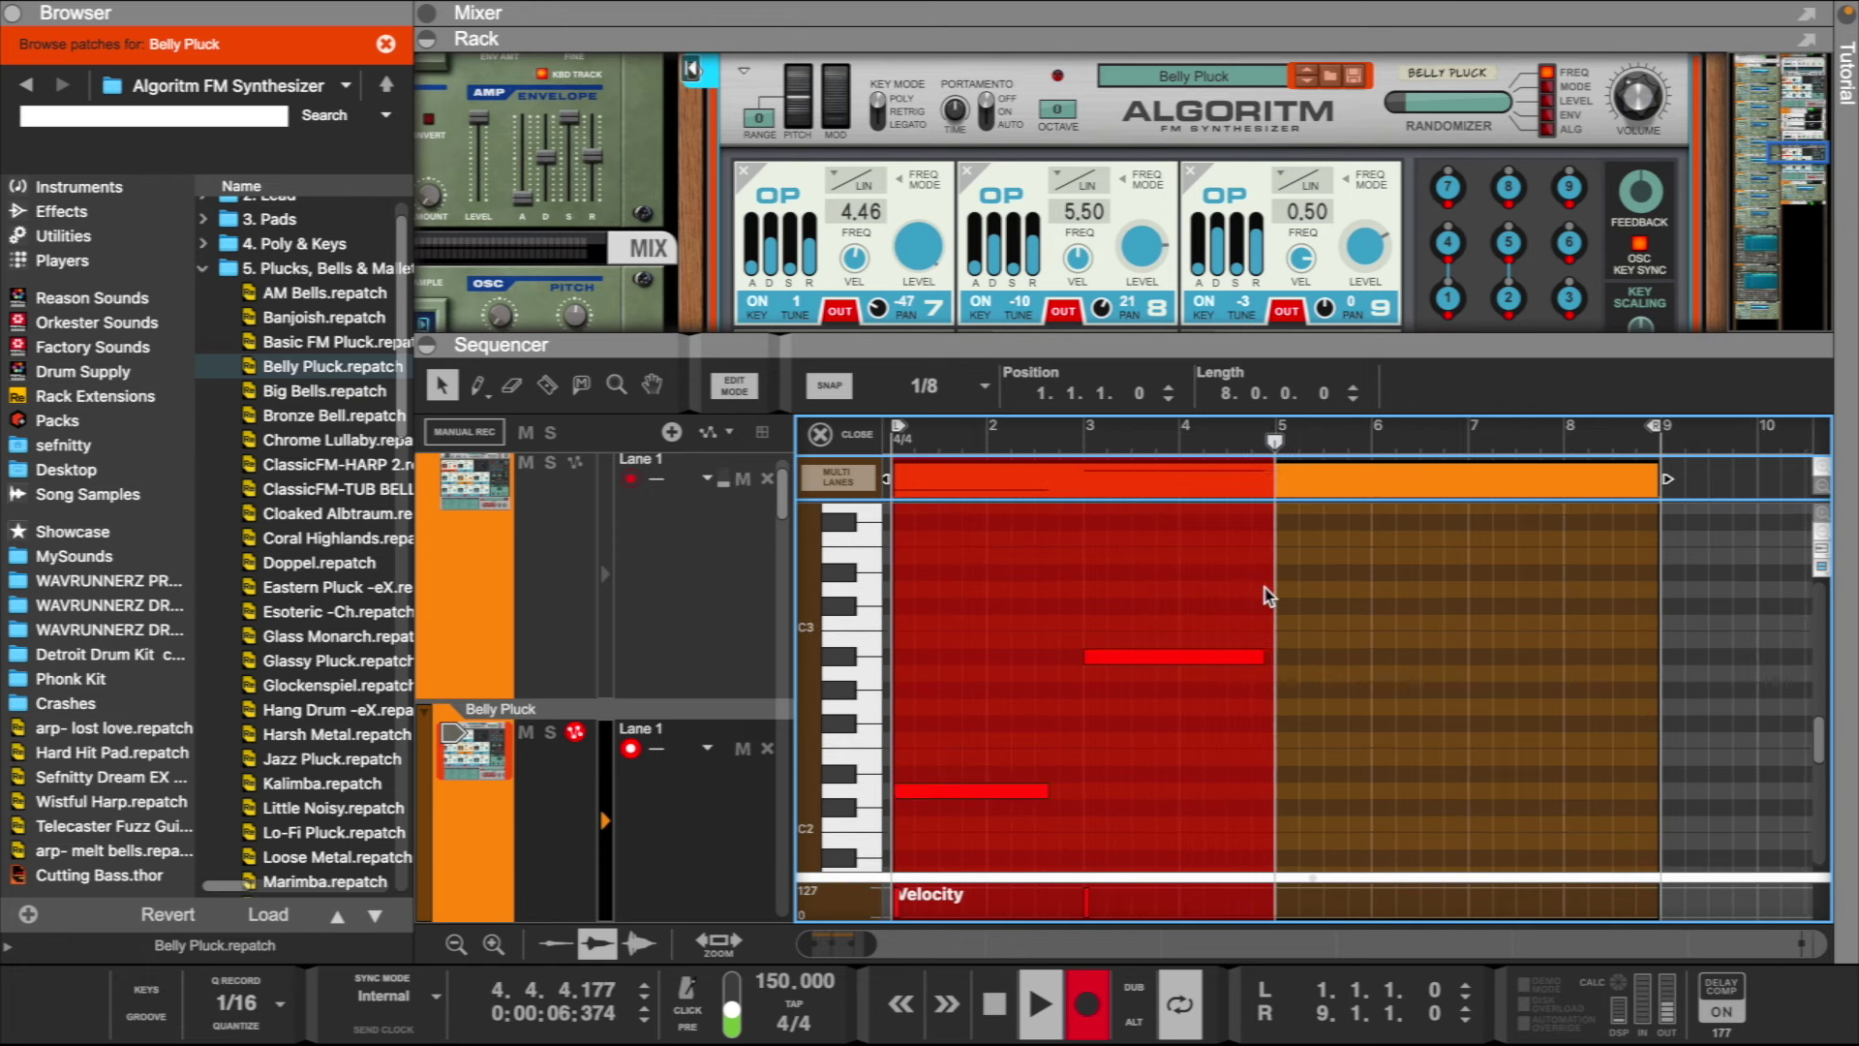
{"action": "scroll", "coordinate": [1268, 596], "scroll_direction": "down", "scroll_amount": 1}
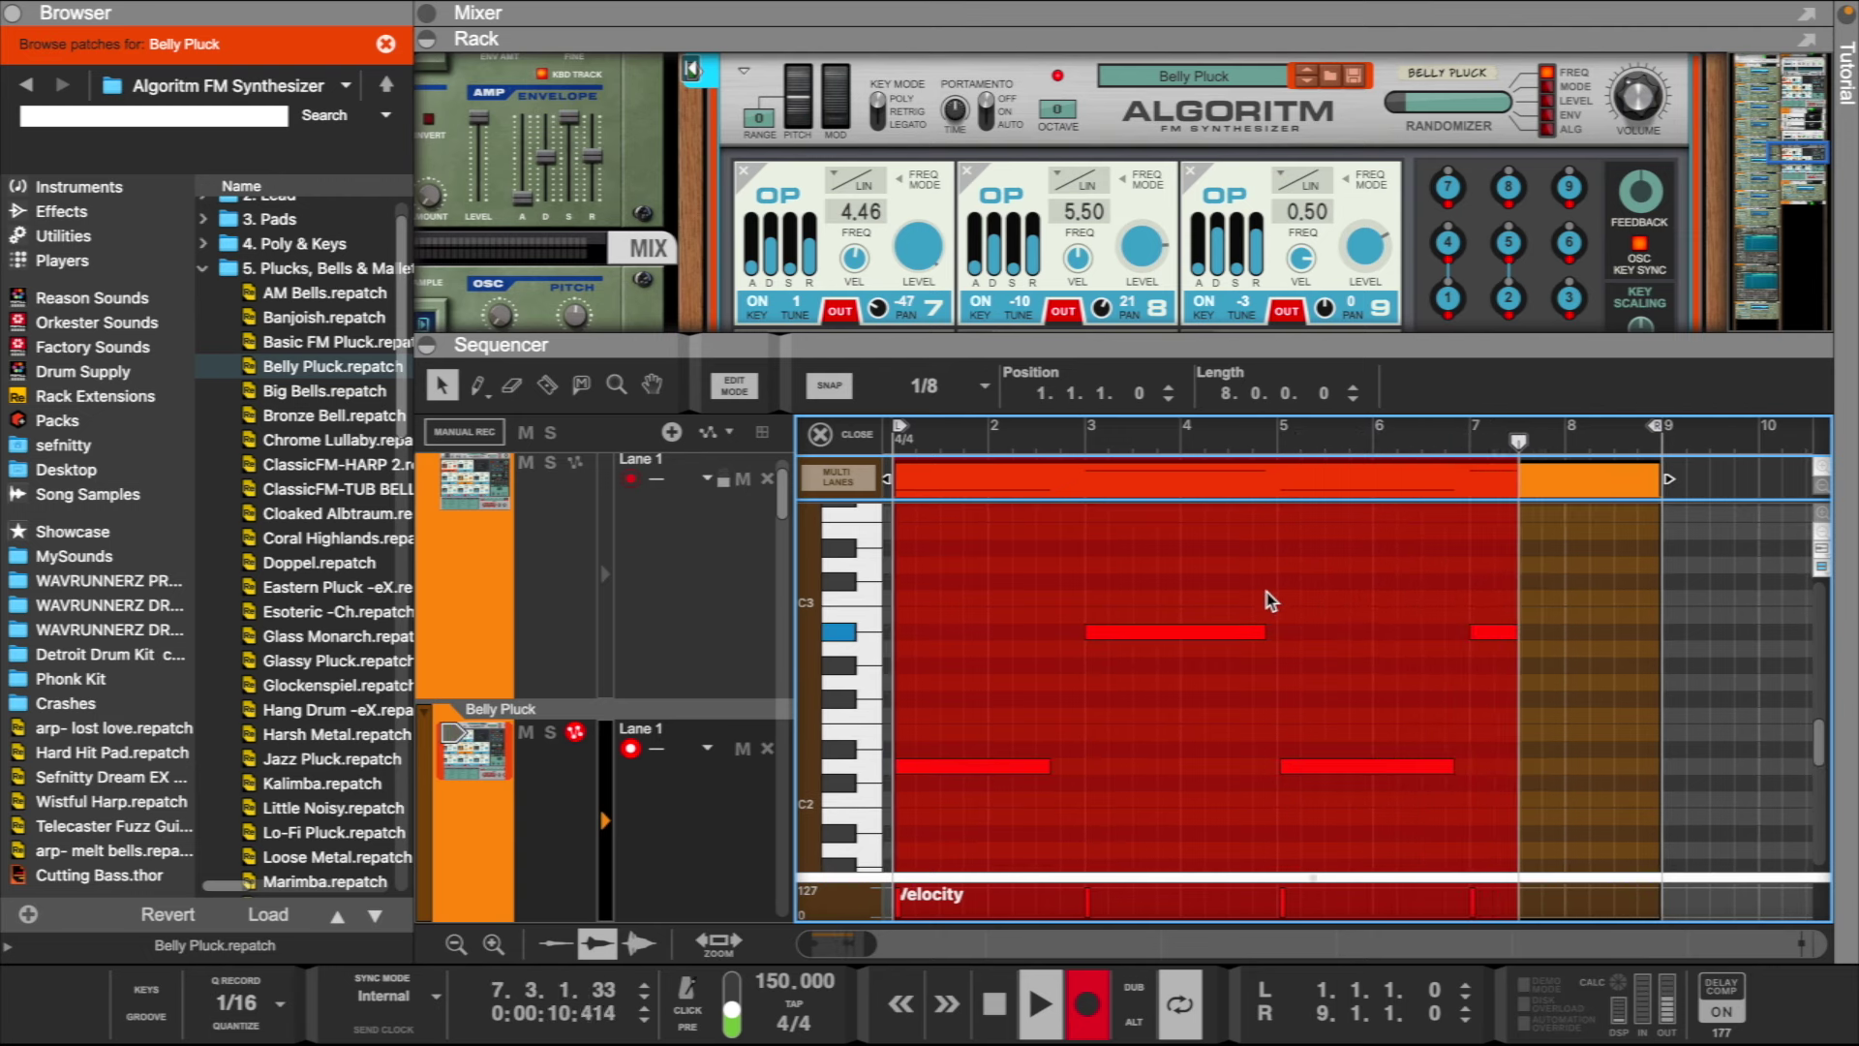
- End the recording and quantize the Belly Pluck clip
{"action": "left_click", "coordinate": [1085, 1002]}
{"action": "right_click", "coordinate": [1055, 641]}
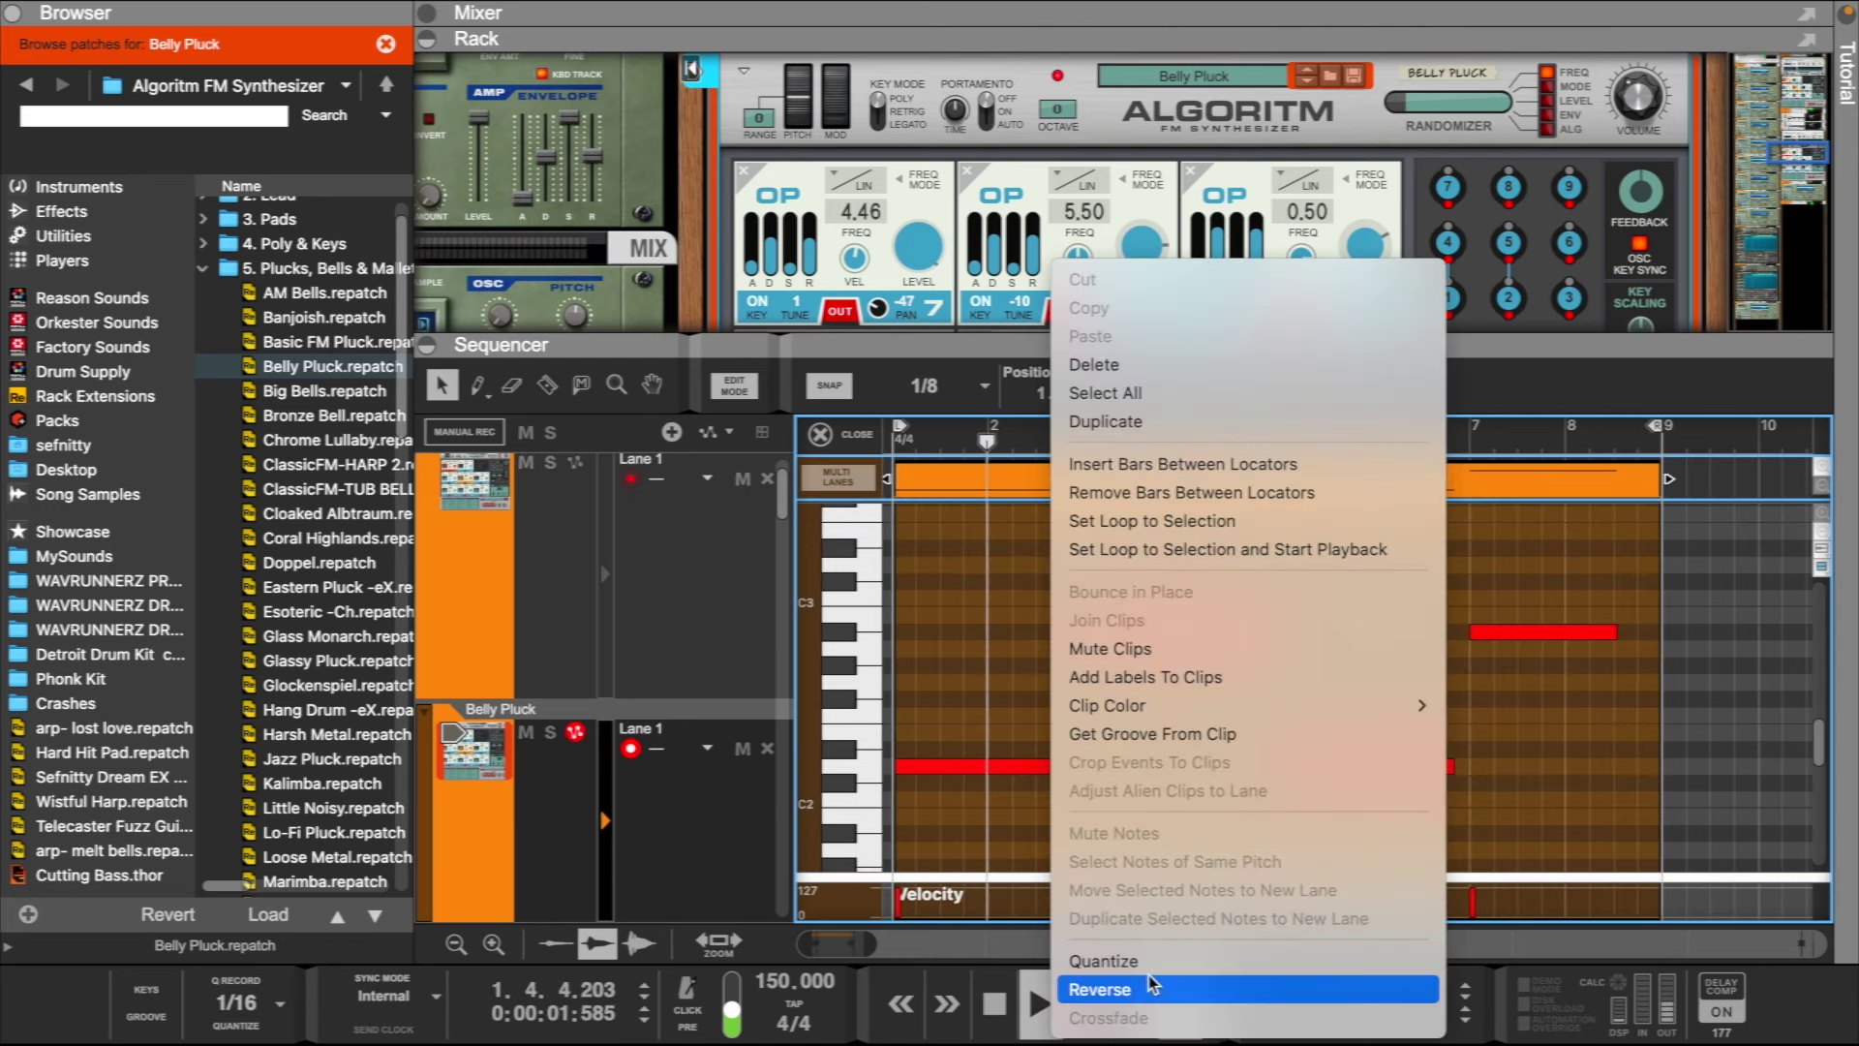
{"action": "left_click", "coordinate": [1104, 962]}
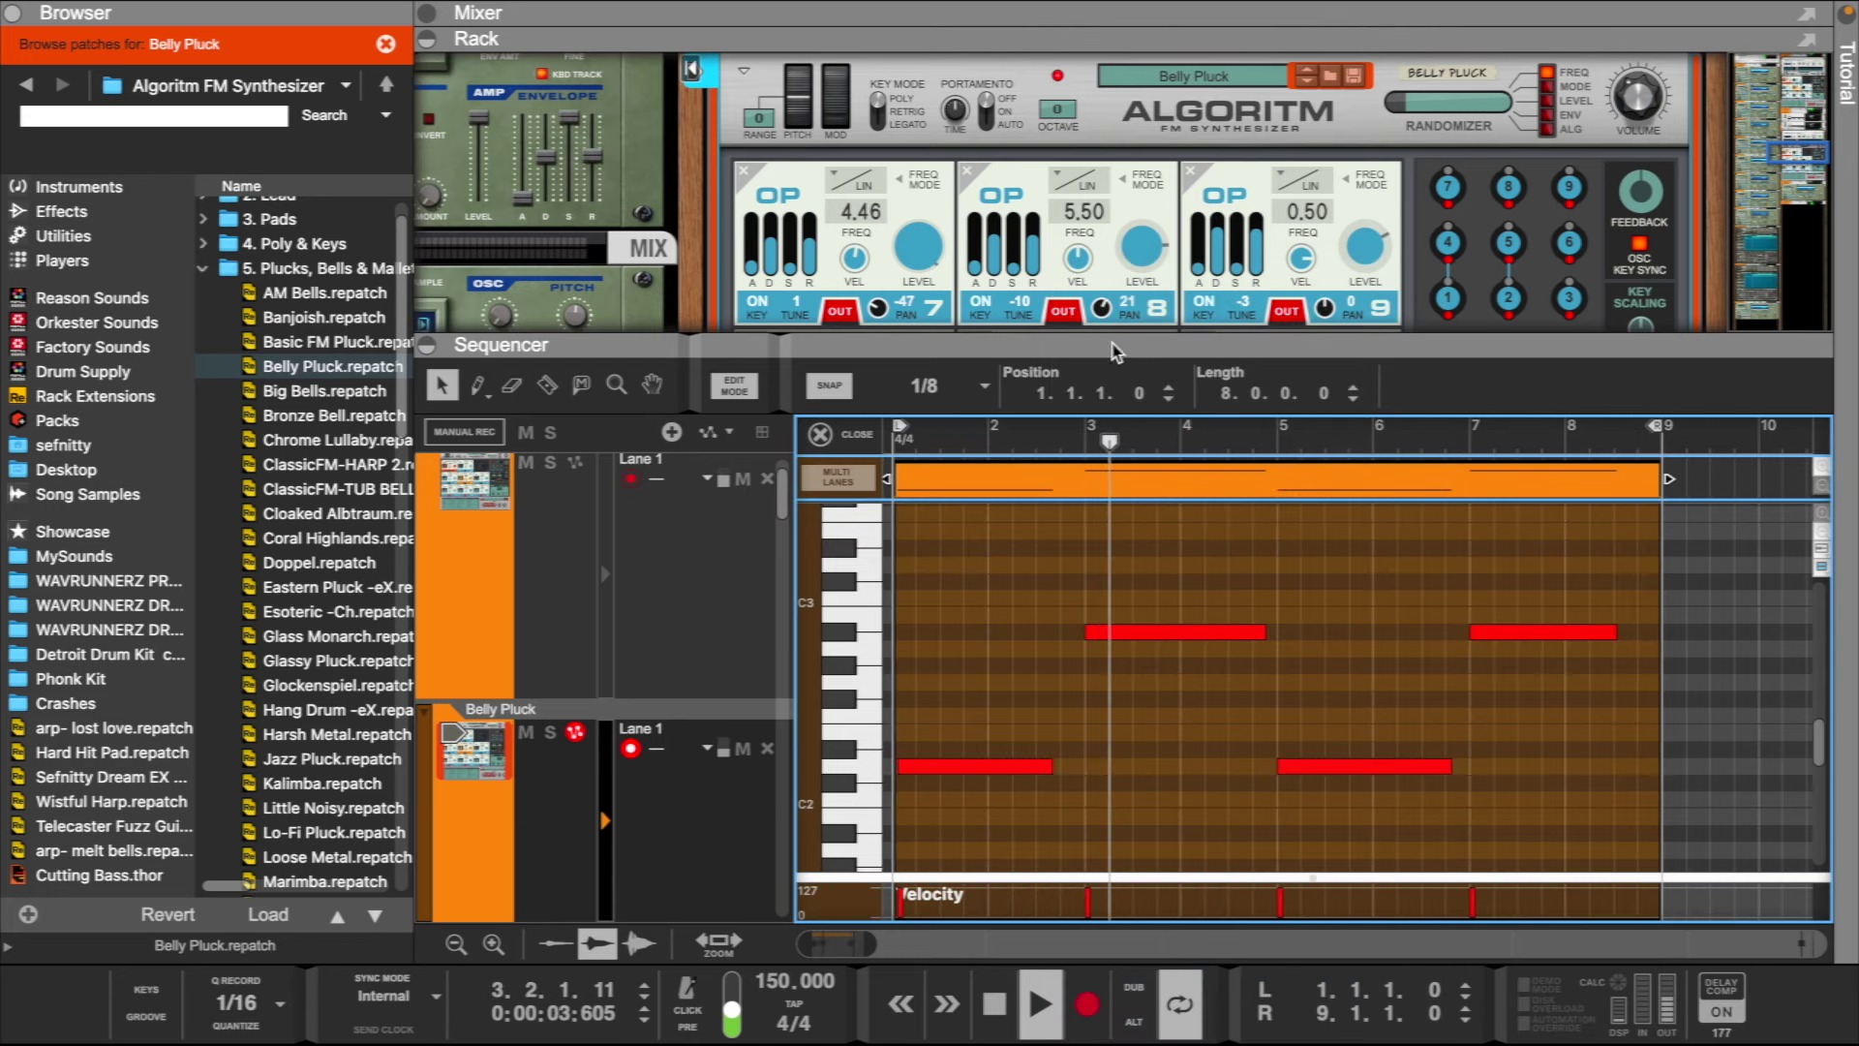
- Set the high-pass in the Belly Pluck channel's Spectrum EQ to about 340 Hz and raise its low-pass slightly
{"action": "left_click_drag", "start_coordinate": [1120, 332], "coordinate": [1084, 537]}
{"action": "scroll", "coordinate": [1017, 439], "scroll_direction": "up", "scroll_amount": 5}
{"action": "scroll", "coordinate": [1017, 439], "scroll_direction": "up", "scroll_amount": 3}
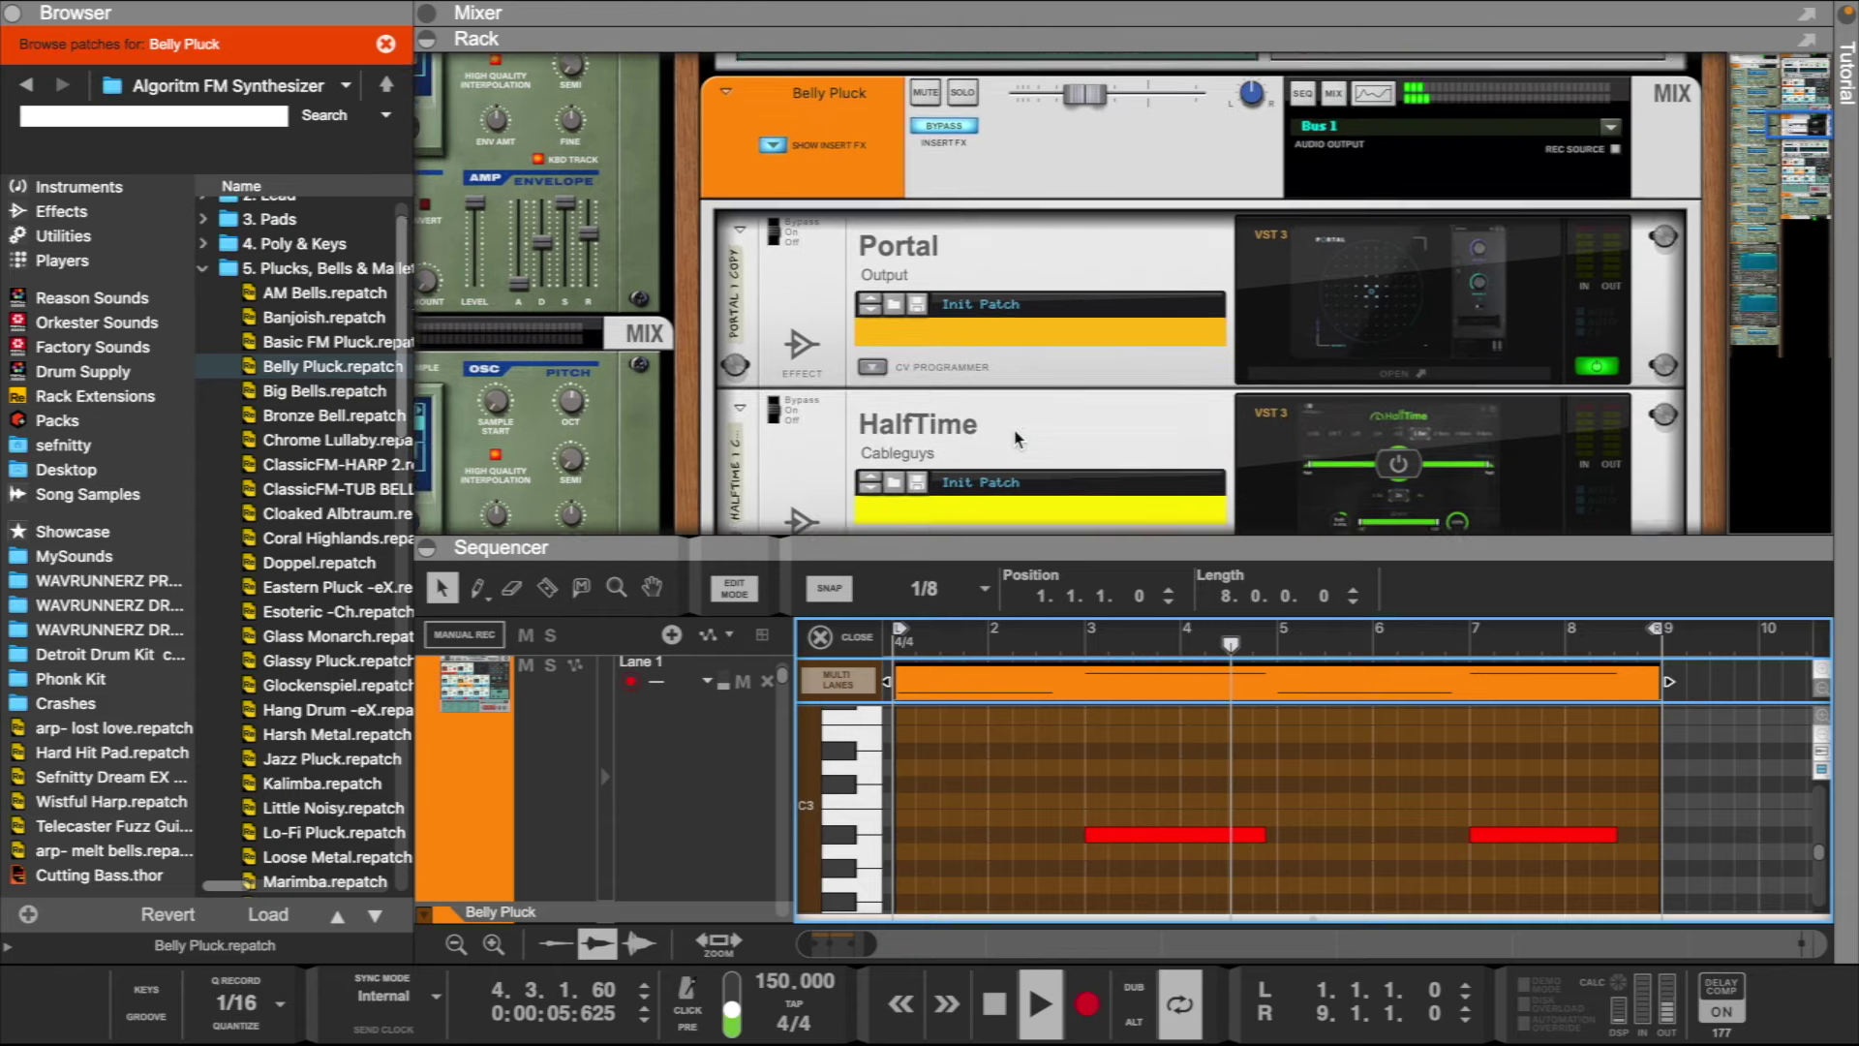
{"action": "left_click", "coordinate": [1373, 194]}
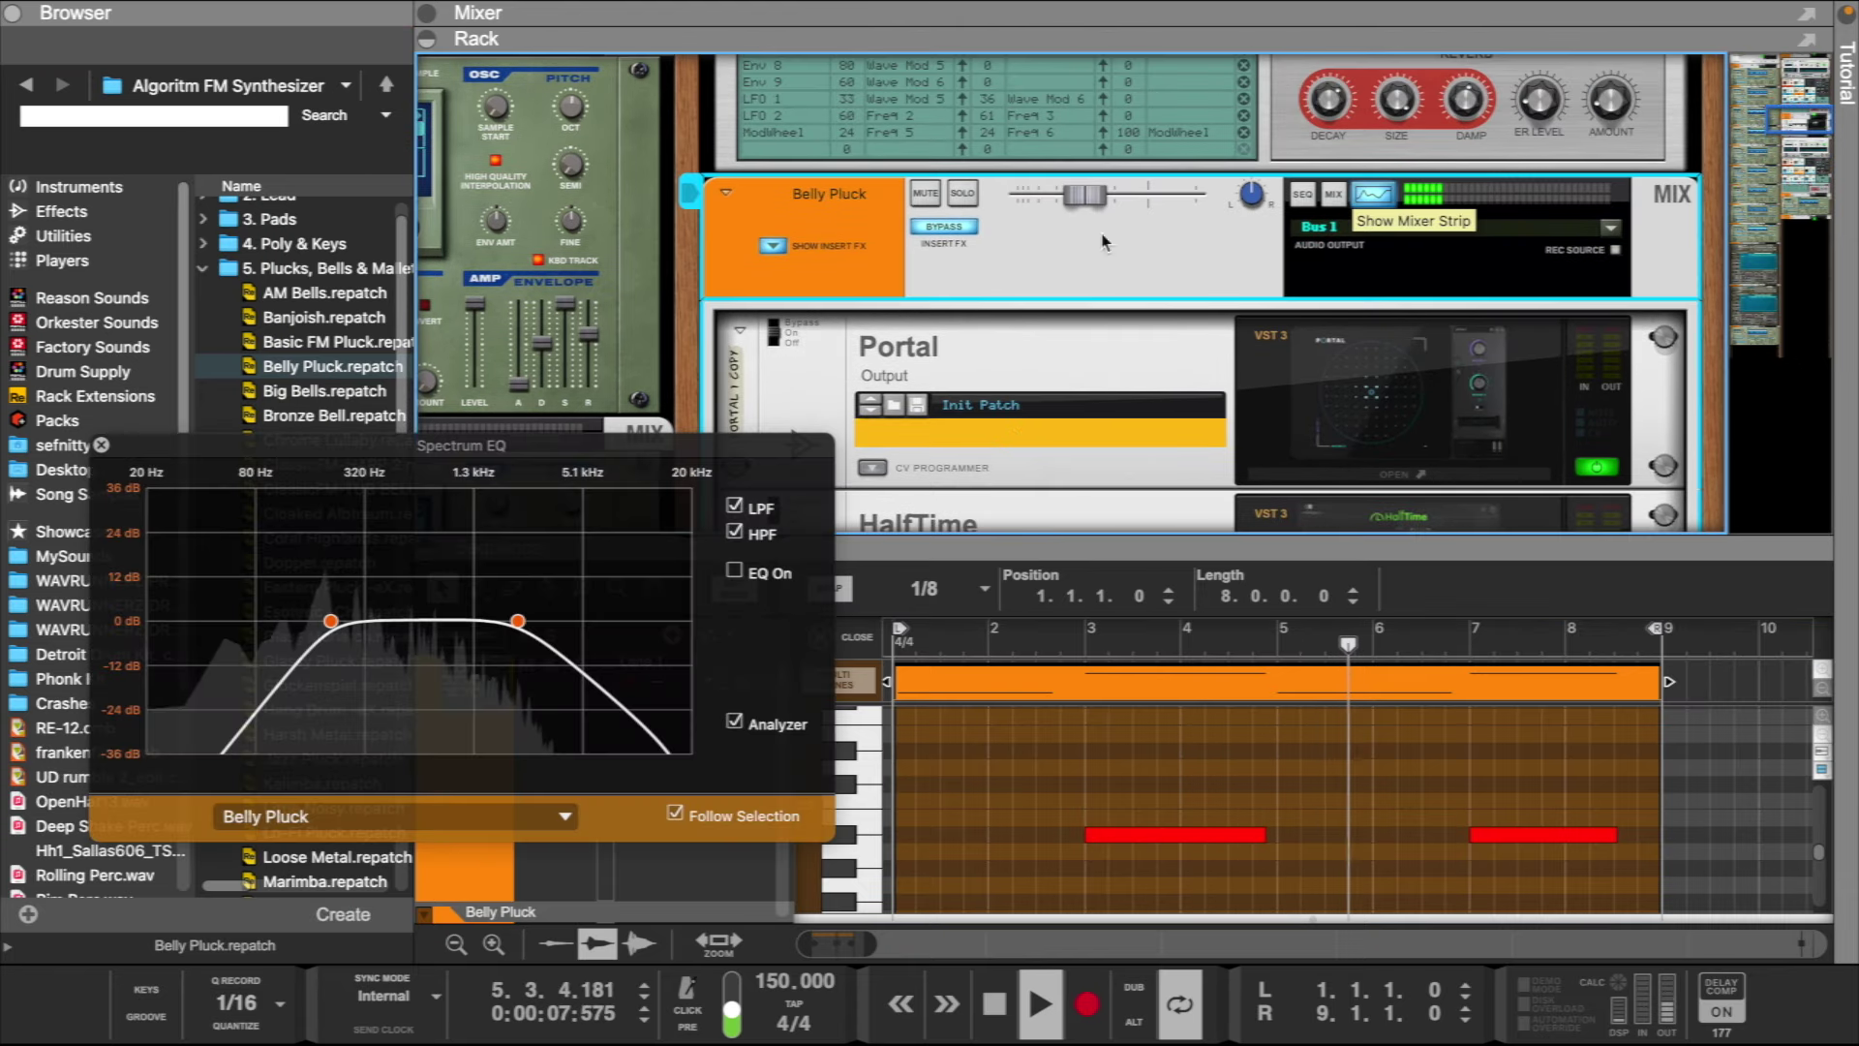
{"action": "mouse_move", "coordinate": [341, 616]}
{"action": "left_mouse_down"}
{"action": "mouse_move", "coordinate": [299, 631]}
{"action": "mouse_move", "coordinate": [377, 621]}
{"action": "left_mouse_up"}
{"action": "left_click_drag", "start_coordinate": [518, 625], "coordinate": [538, 622]}
{"action": "left_click_drag", "start_coordinate": [377, 622], "coordinate": [370, 621]}
- Extend the start of the first D2 note in the Belly Pluck clip back to position 1.1.1.0
{"action": "scroll", "coordinate": [941, 755], "scroll_direction": "down", "scroll_amount": 5}
{"action": "left_click", "coordinate": [932, 742]}
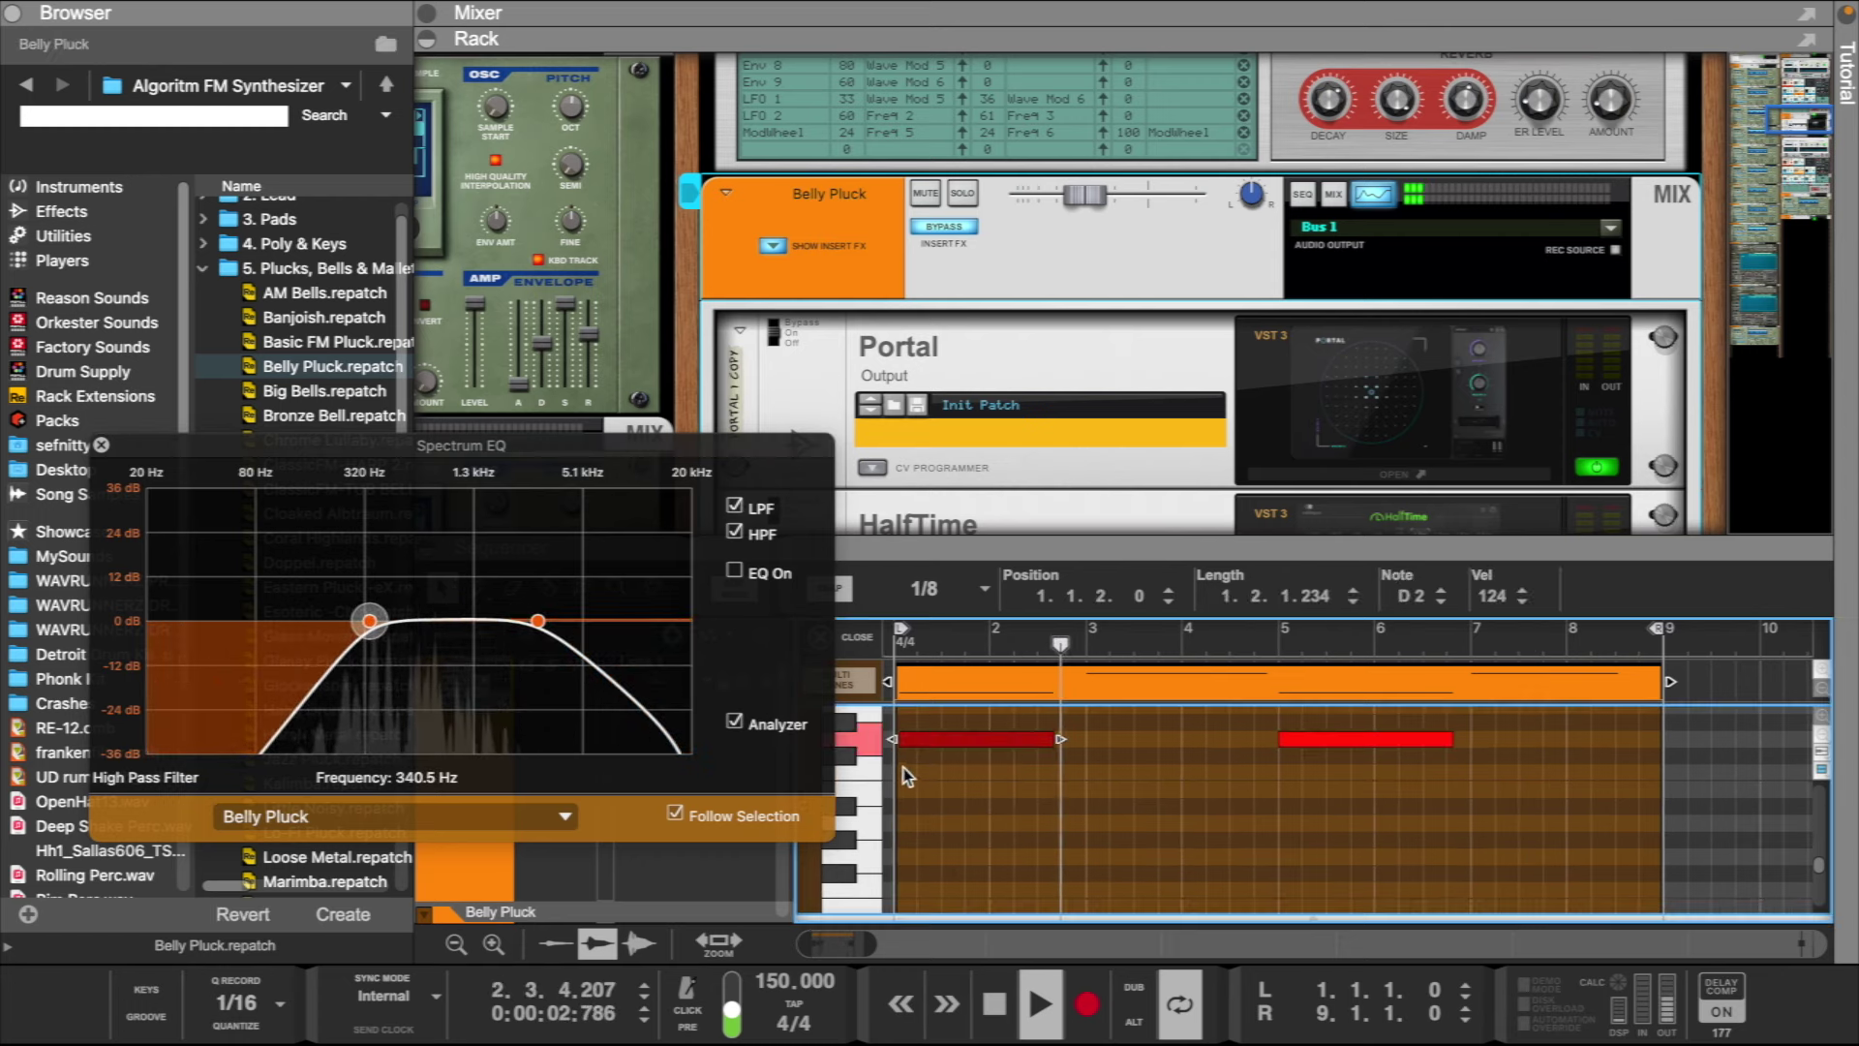
{"action": "scroll", "coordinate": [1152, 782], "scroll_direction": "up", "scroll_amount": 3}
{"action": "scroll", "coordinate": [1152, 783], "scroll_direction": "up", "scroll_amount": 2}
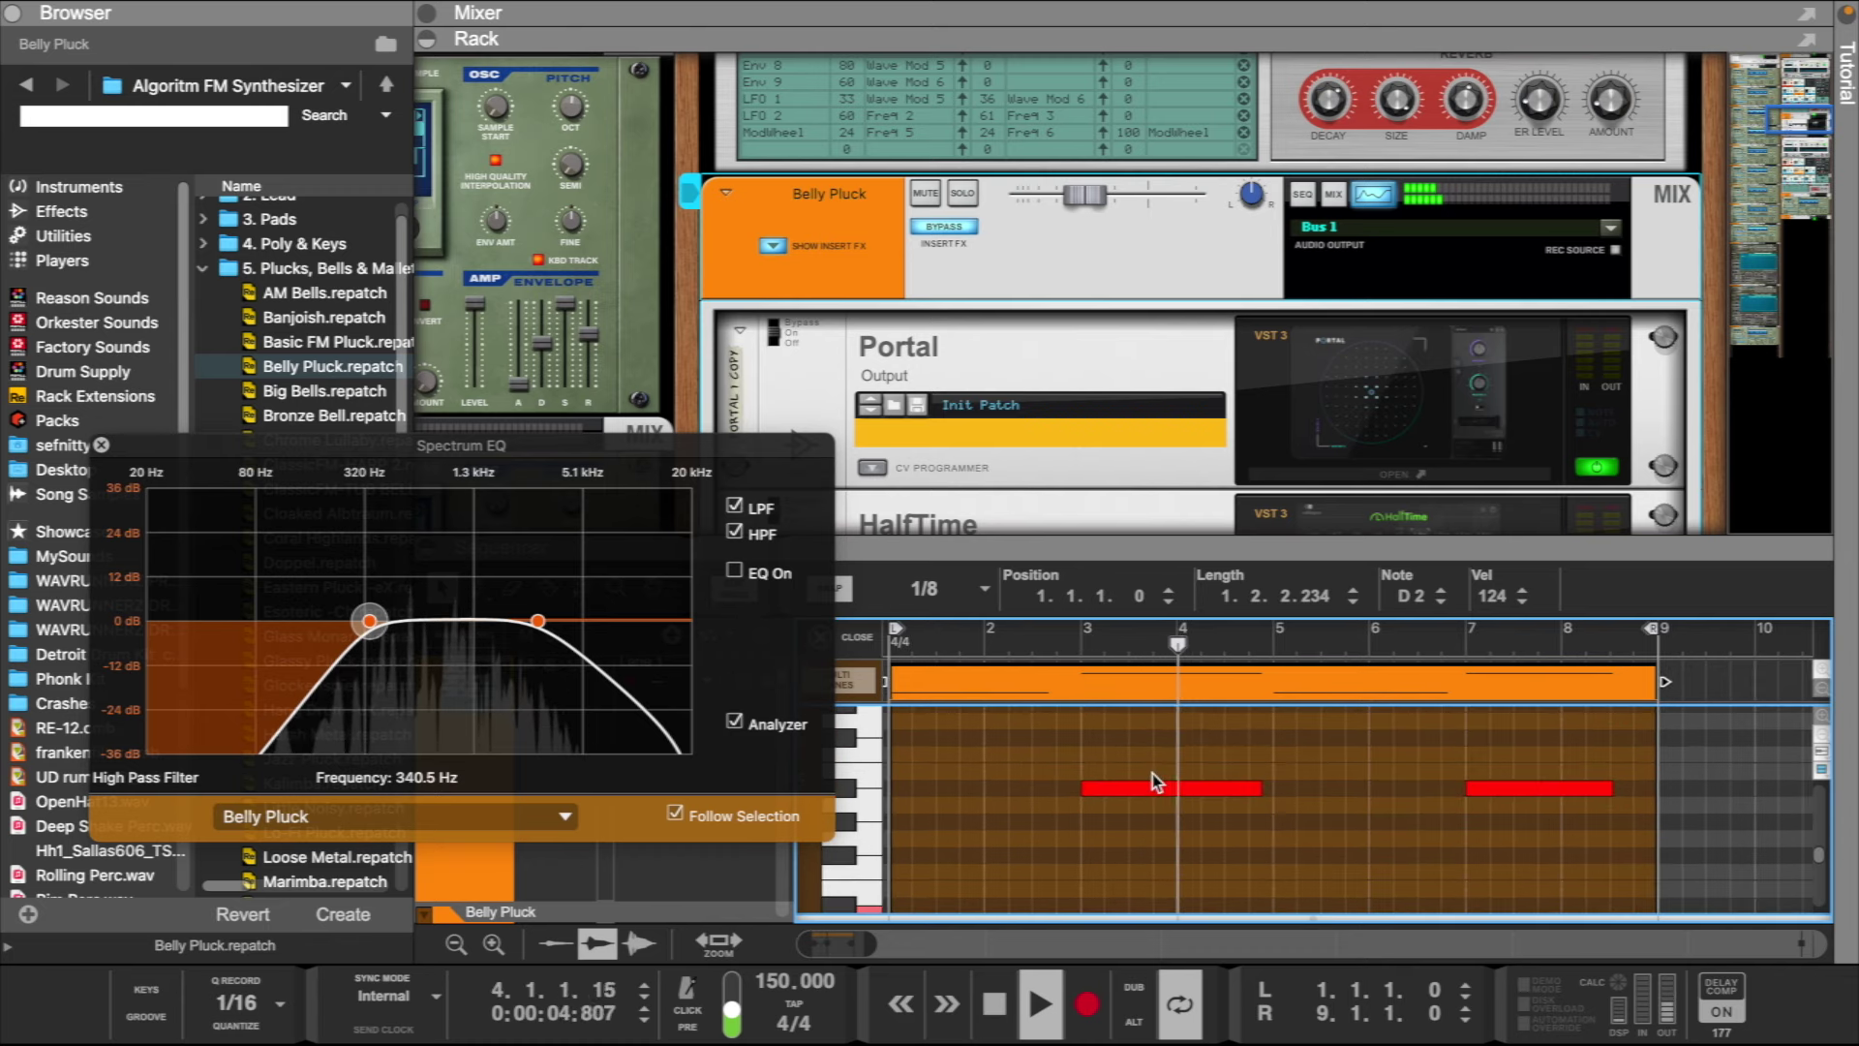
- Lower the Belly Pluck channel's level slightly and collapse its Portal and HalfTime insert devices
{"action": "left_click", "coordinate": [102, 445]}
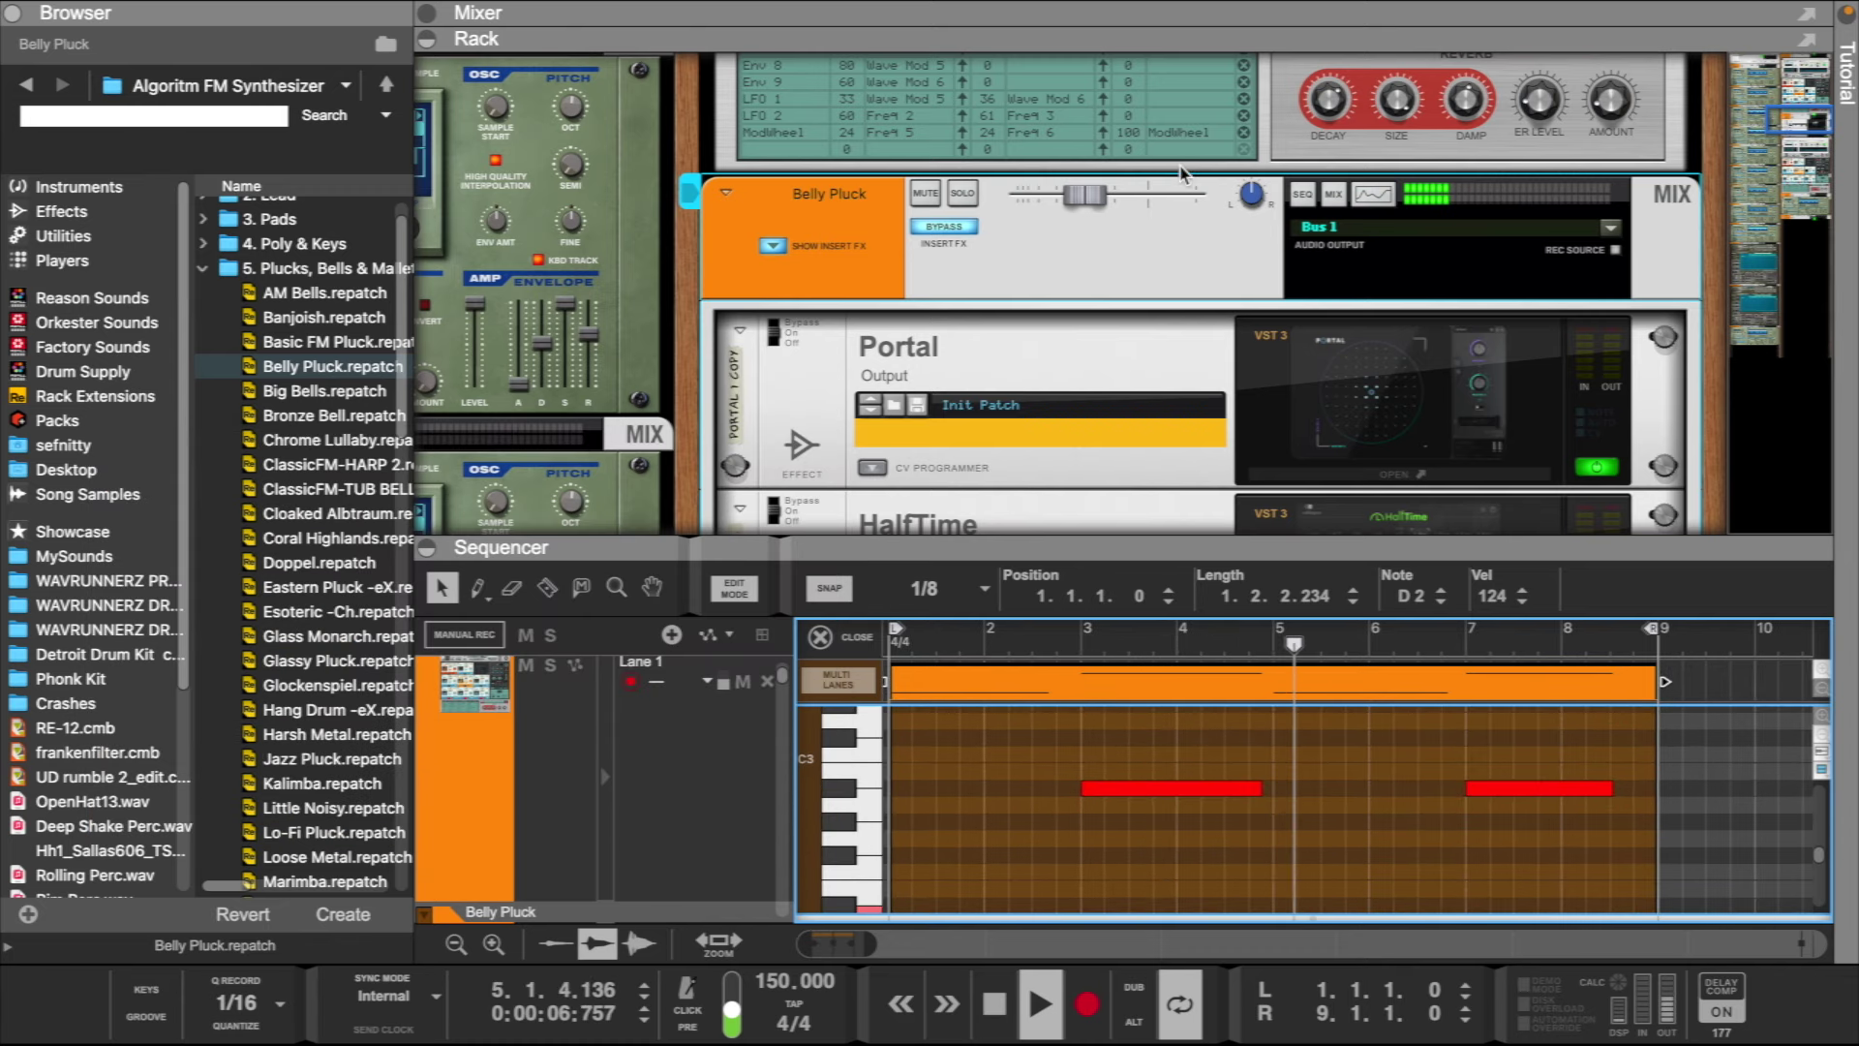
{"action": "left_click", "coordinate": [1075, 198]}
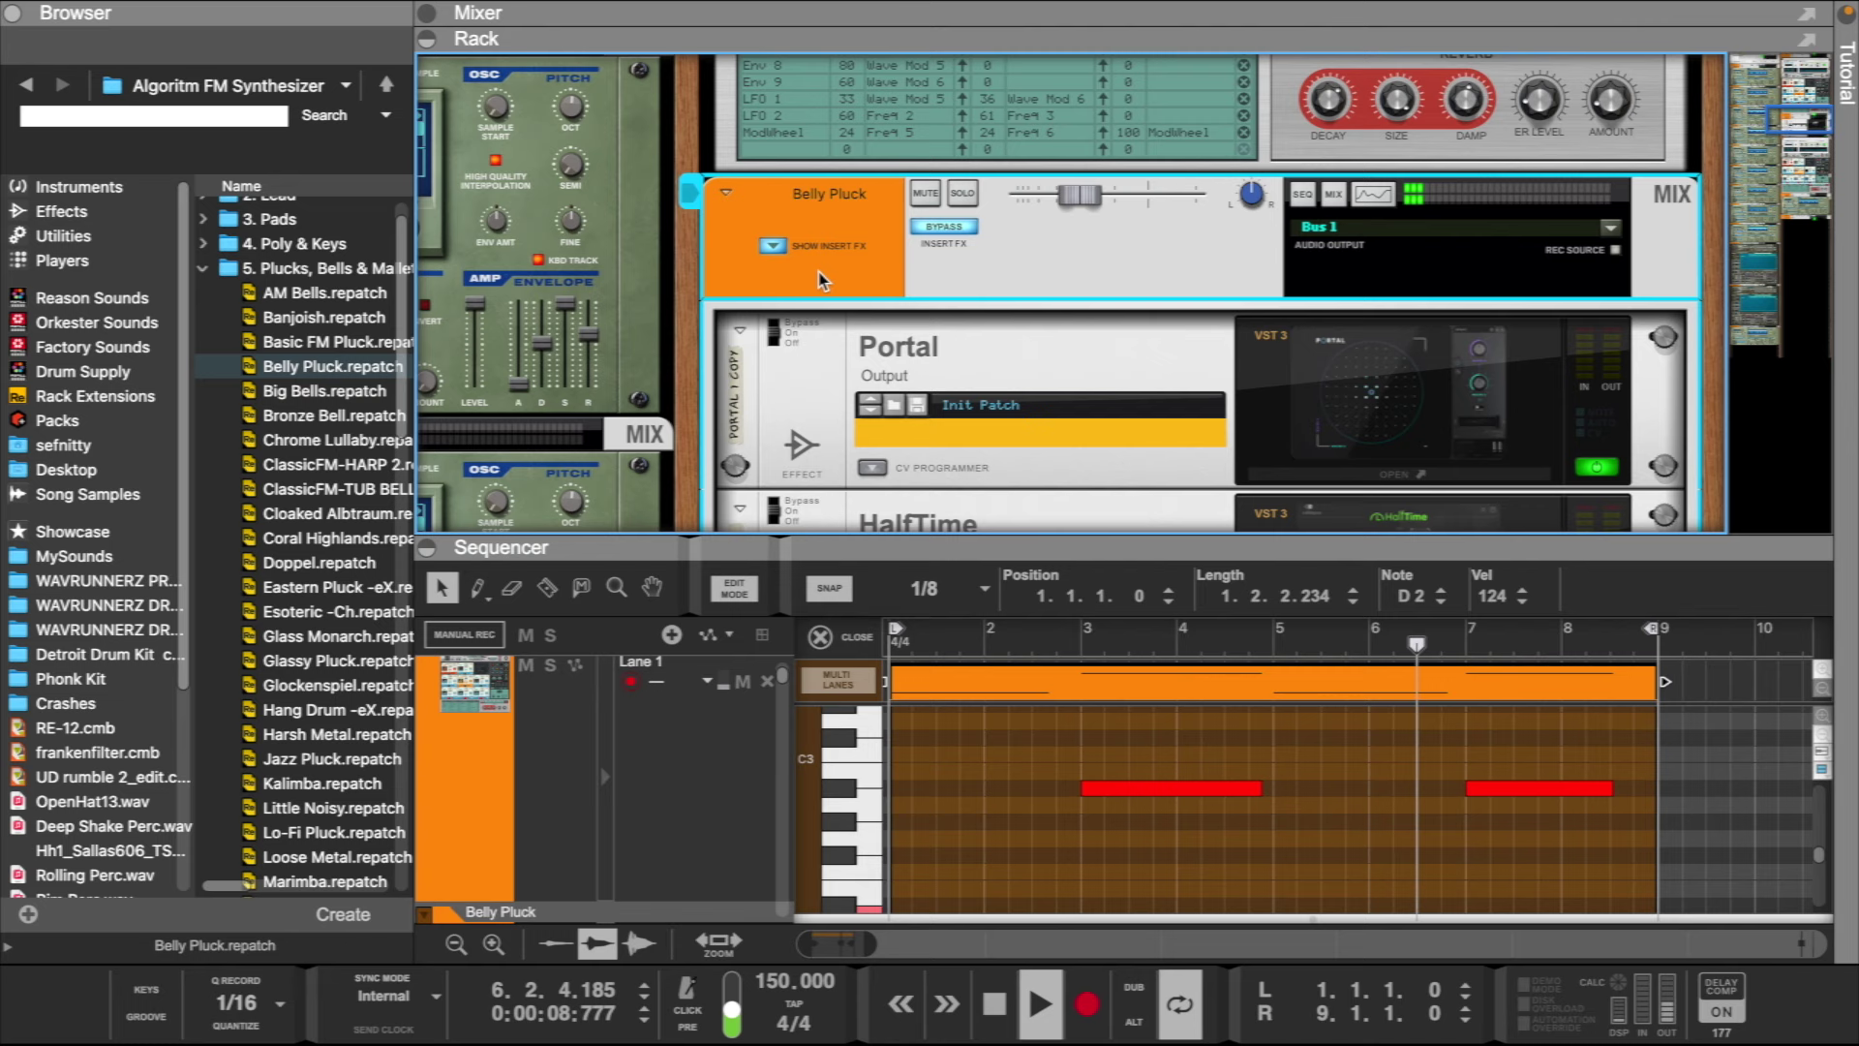
{"action": "scroll", "coordinate": [741, 323], "scroll_direction": "down", "scroll_amount": 2}
{"action": "left_click", "coordinate": [740, 267]}
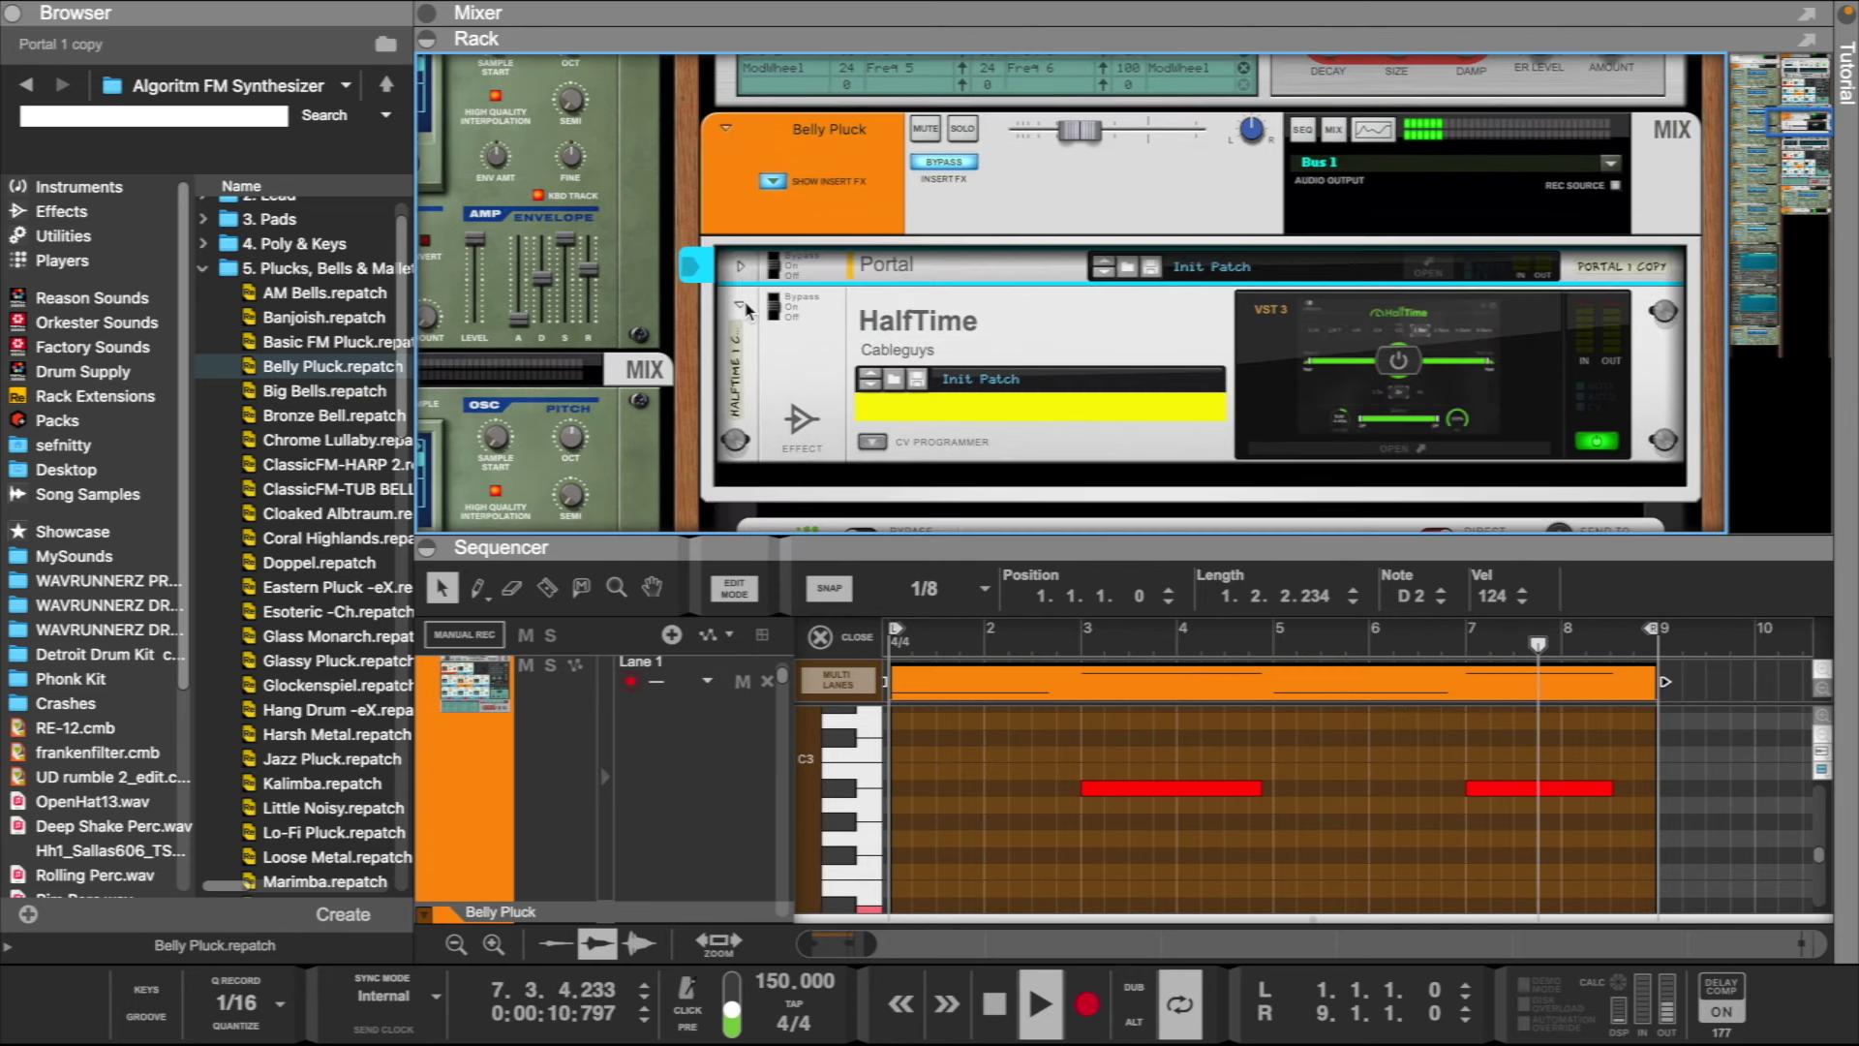
{"action": "left_click", "coordinate": [741, 306]}
- Add The Echo from the effects library to the Belly Pluck channel's inserts, below HalfTime
{"action": "left_click", "coordinate": [95, 213]}
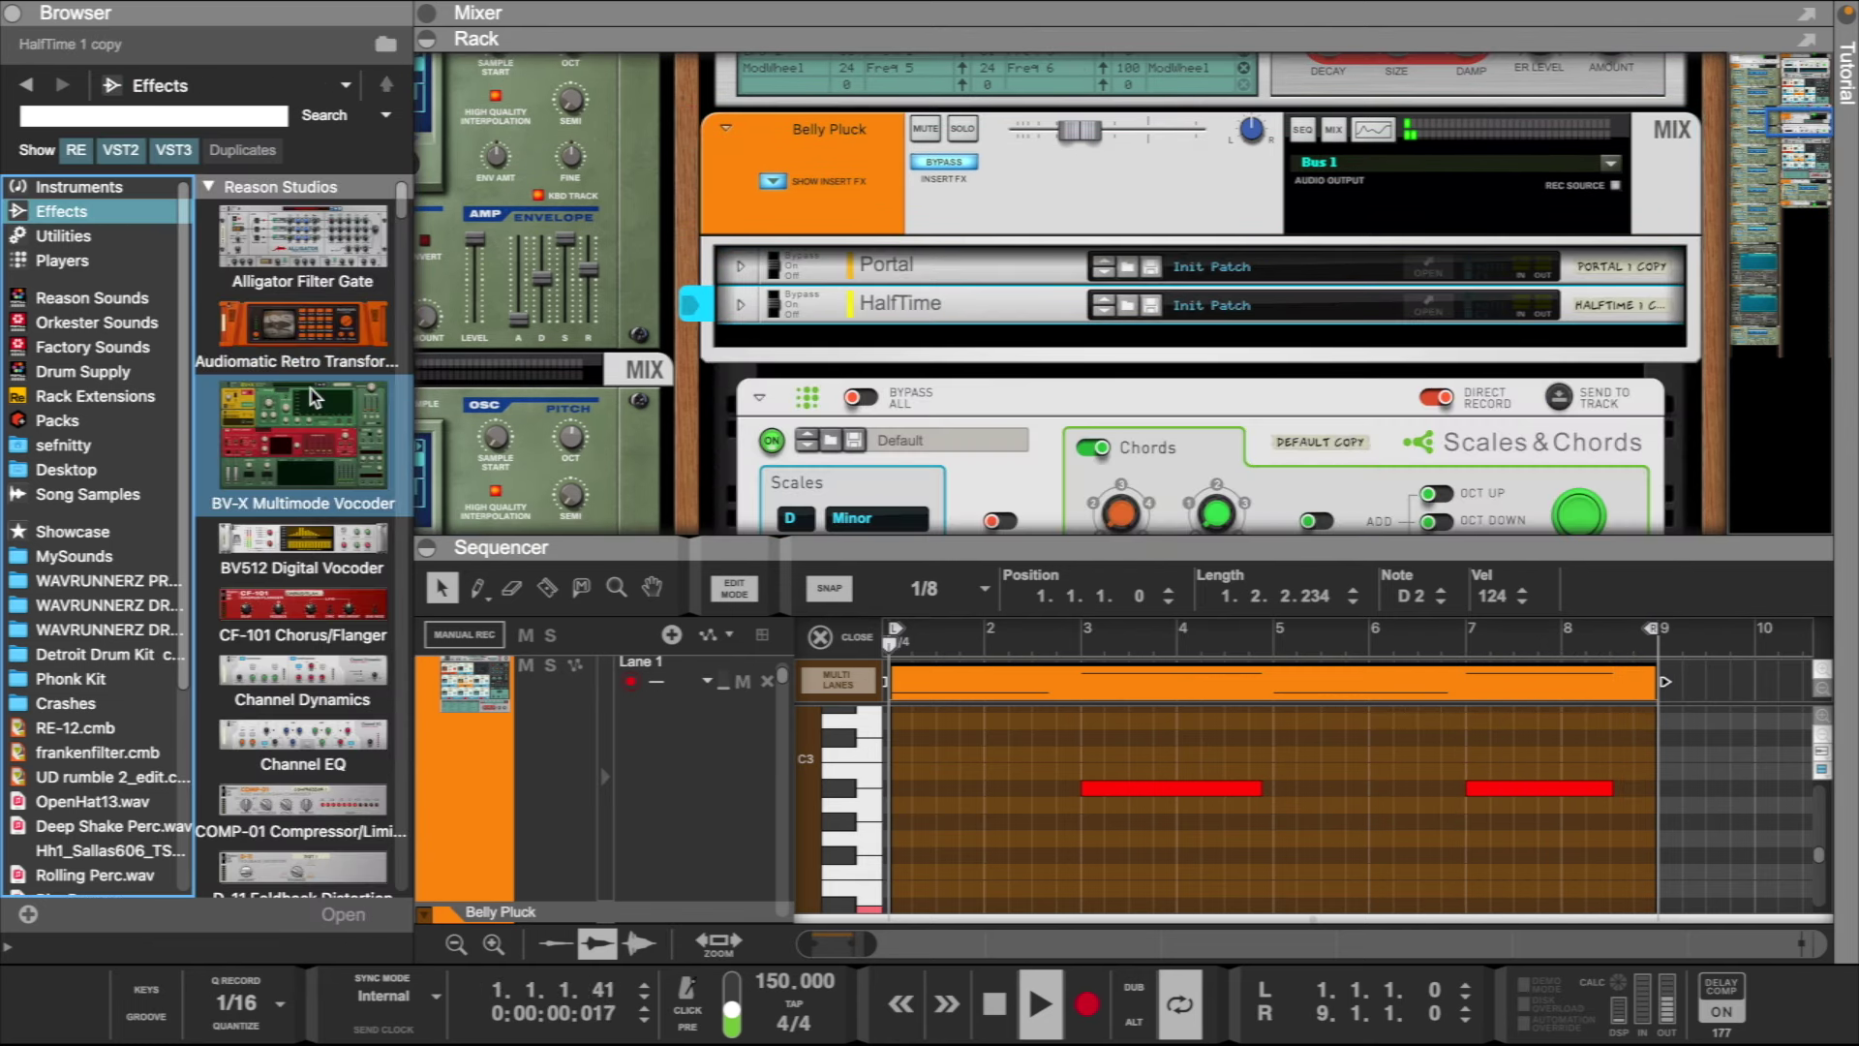
{"action": "scroll", "coordinate": [312, 395], "scroll_direction": "down", "scroll_amount": 20}
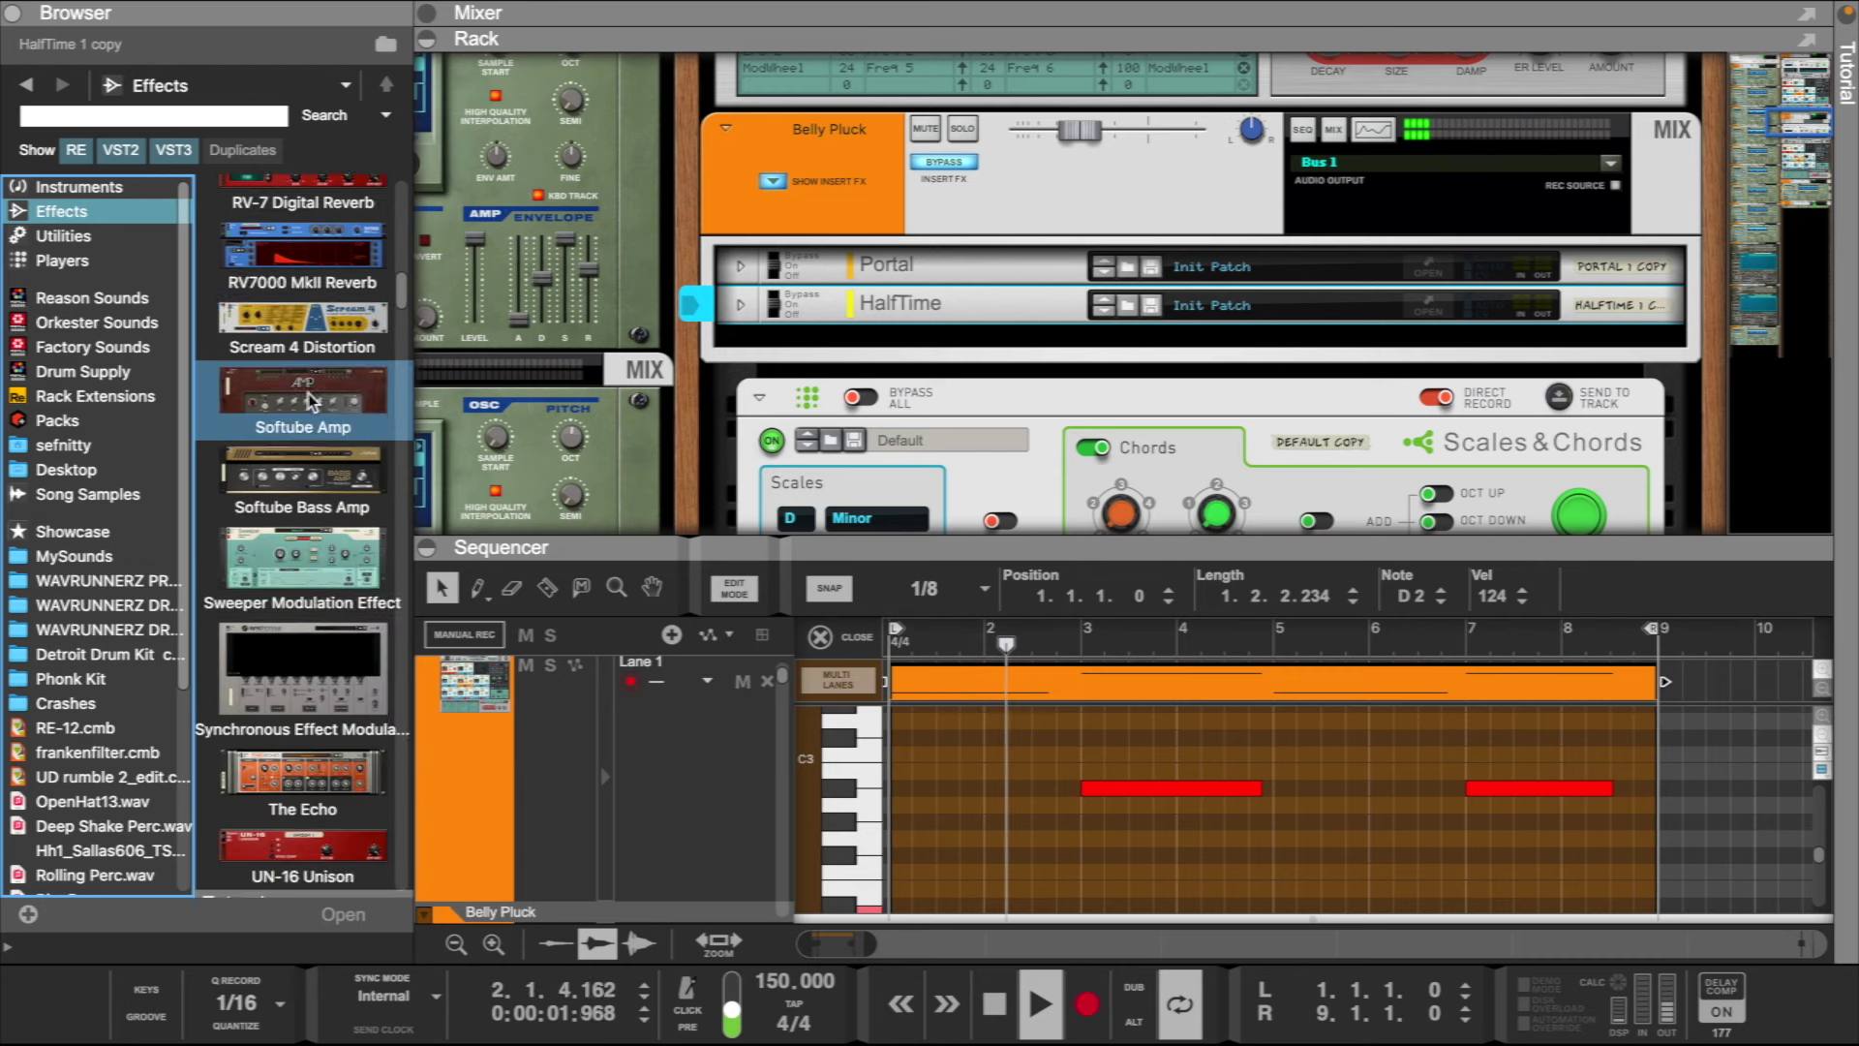
{"action": "scroll", "coordinate": [311, 400], "scroll_direction": "down", "scroll_amount": 5}
{"action": "left_click_drag", "start_coordinate": [302, 387], "coordinate": [1123, 366]}
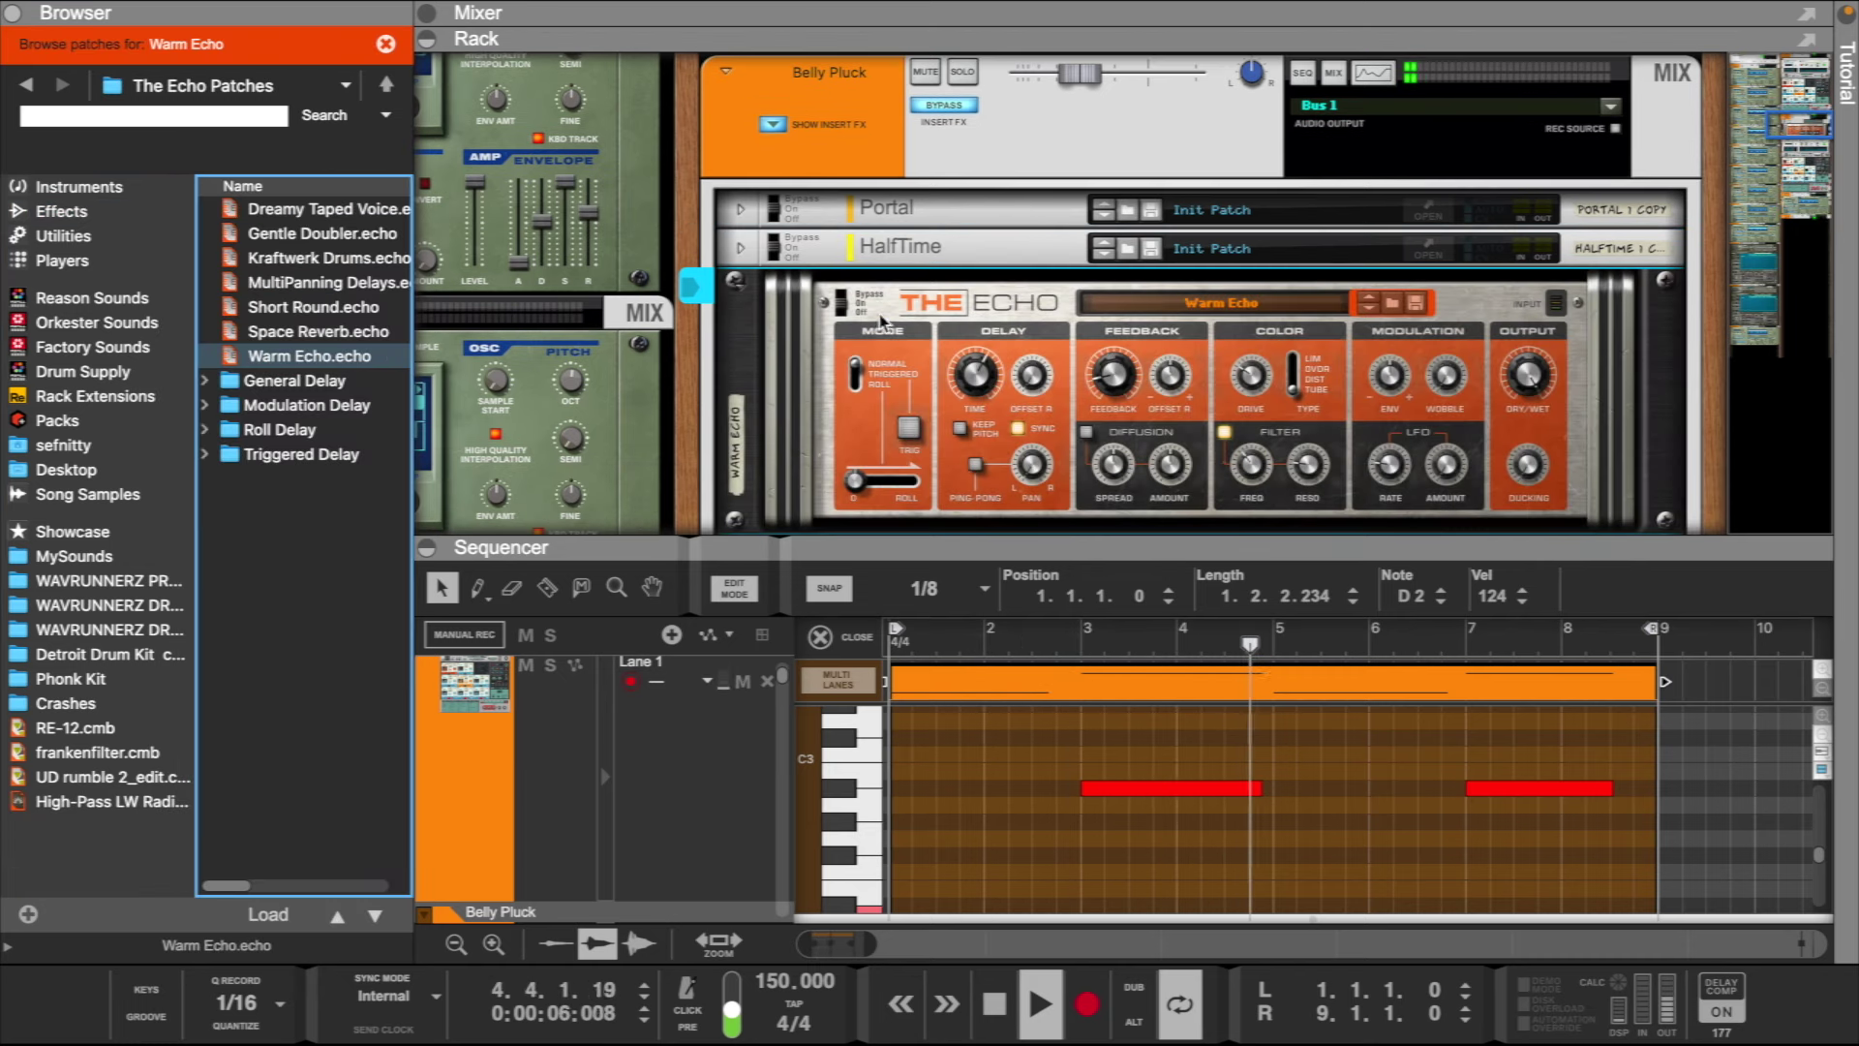
- Bypass the Portal and HalfTime devices and turn off the Belly Pluck channel's insert FX bypass
{"action": "left_click", "coordinate": [778, 200]}
{"action": "left_click", "coordinate": [777, 240]}
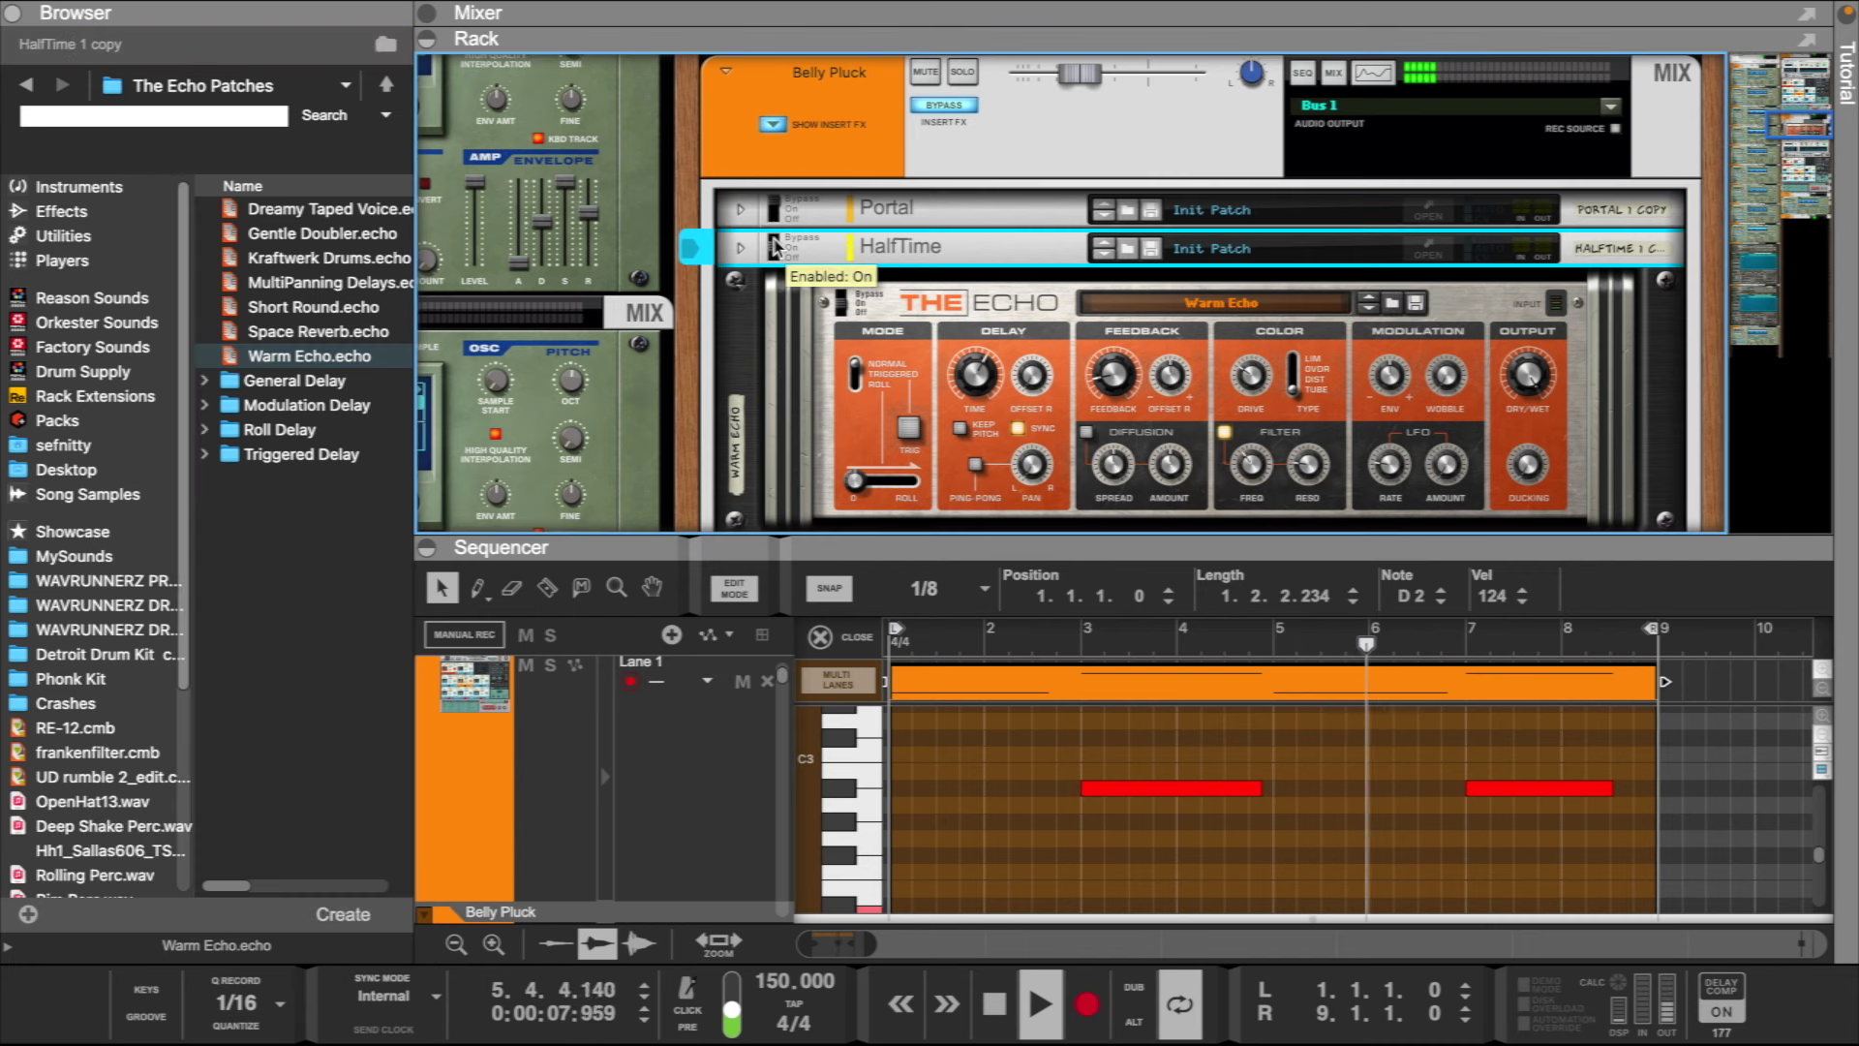
{"action": "scroll", "coordinate": [826, 244], "scroll_direction": "down", "scroll_amount": 2}
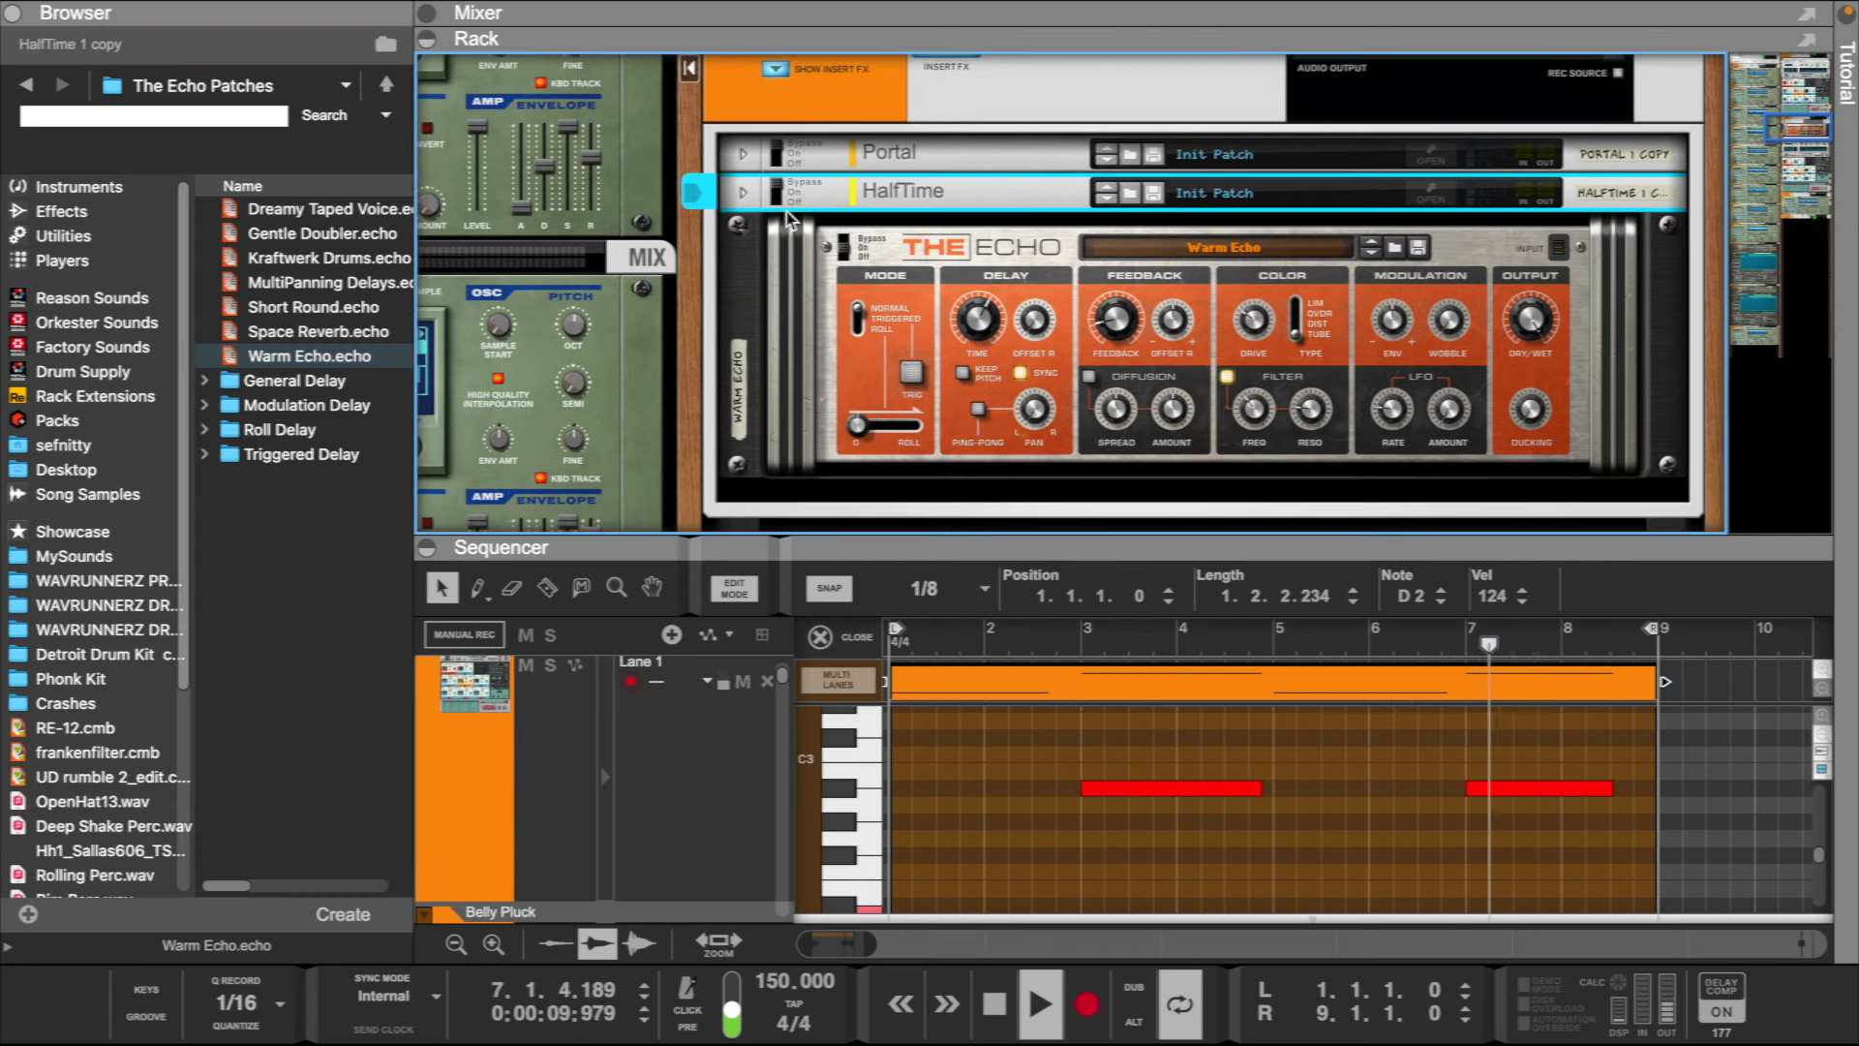
{"action": "left_click", "coordinate": [899, 99]}
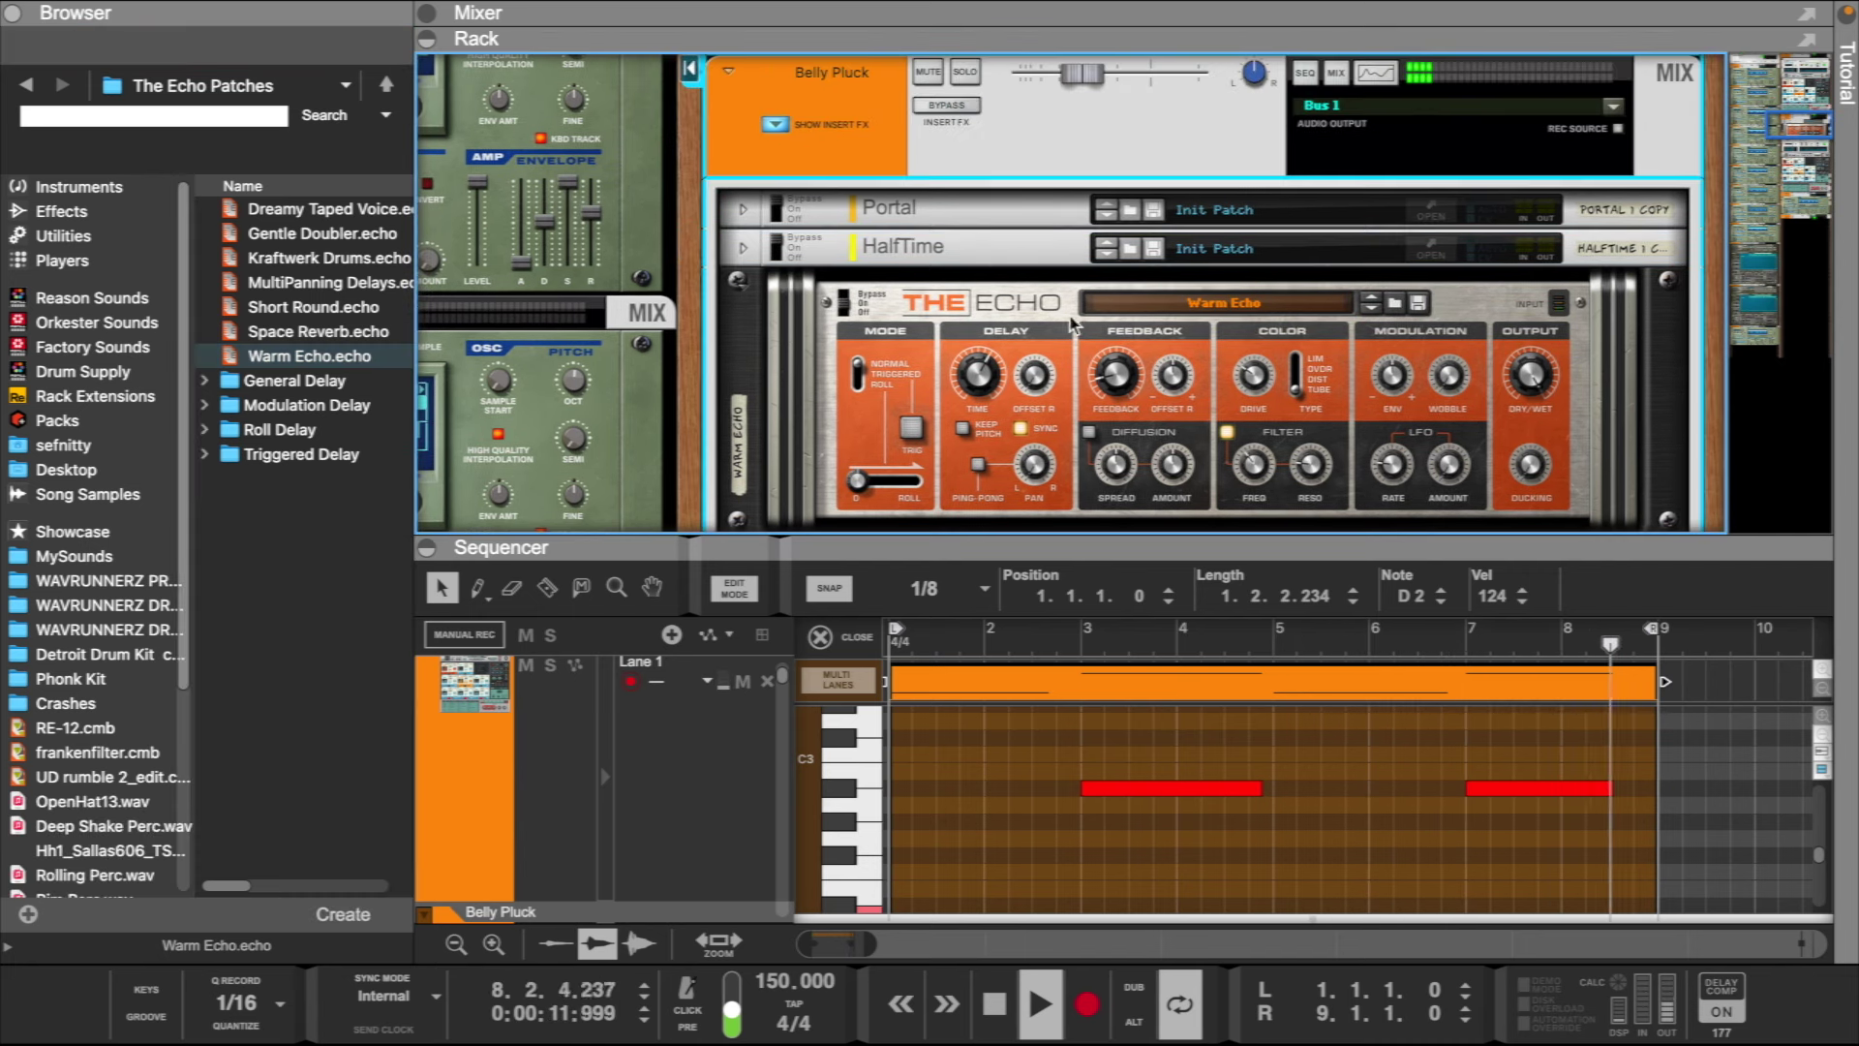
- Adjust The Echo's delay time and turn on its Ping-Pong mode
{"action": "left_click", "coordinate": [990, 392]}
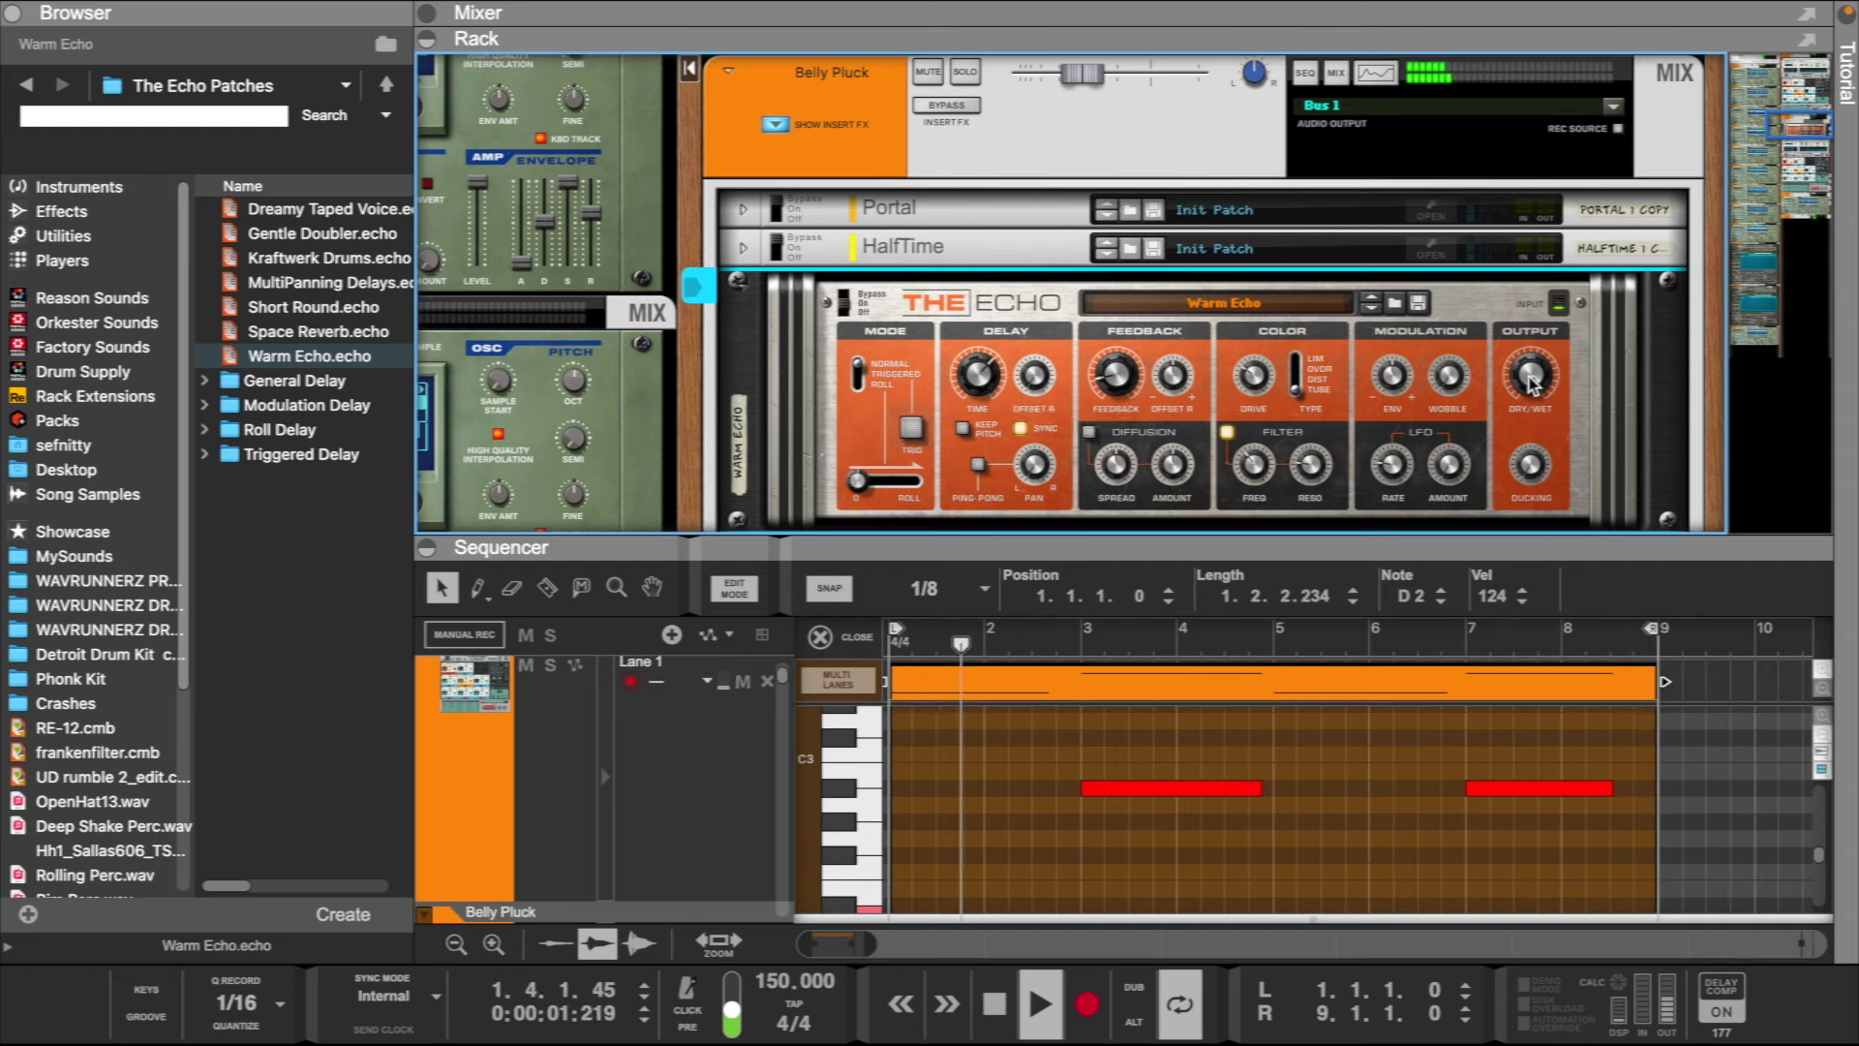
{"action": "mouse_move", "coordinate": [1540, 426]}
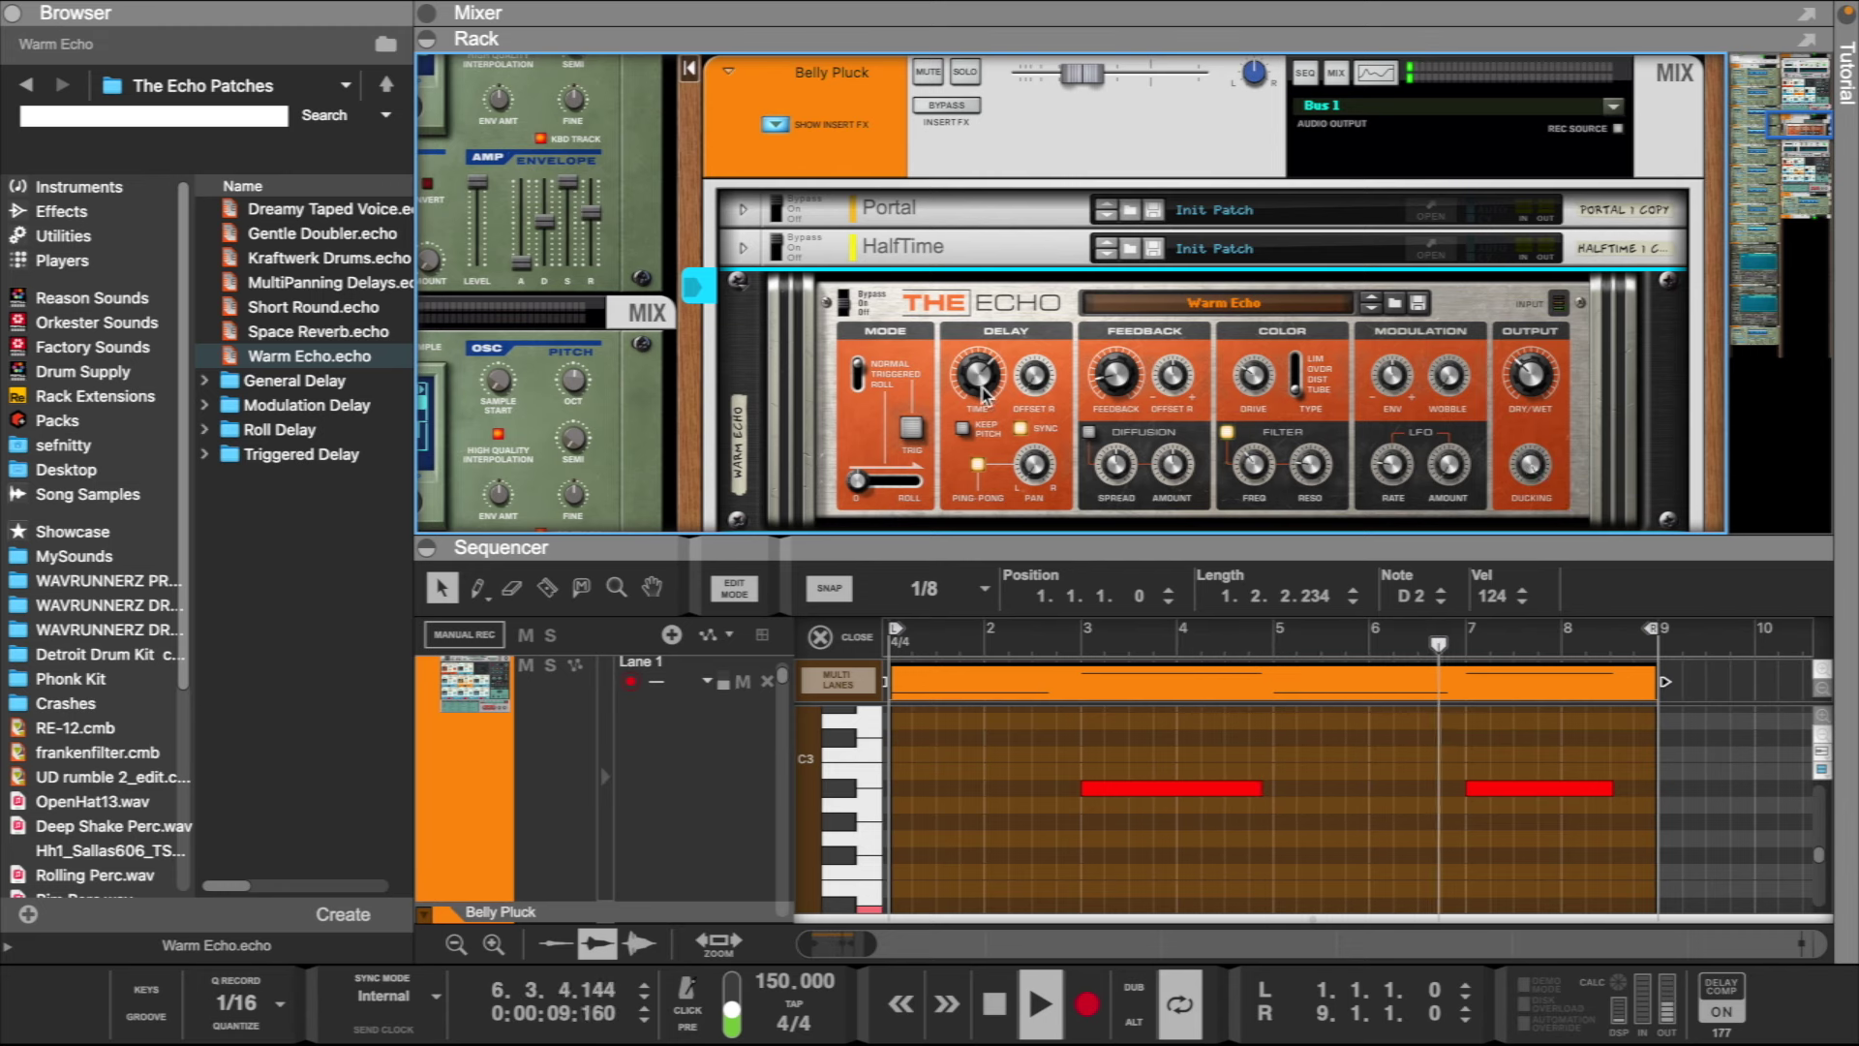
- Select all four Belly Pluck notes and shorten each to a length of 0.0.2.0
{"action": "scroll", "coordinate": [1044, 384], "scroll_direction": "down", "scroll_amount": 3}
{"action": "left_click_drag", "start_coordinate": [1091, 538], "coordinate": [993, 242]}
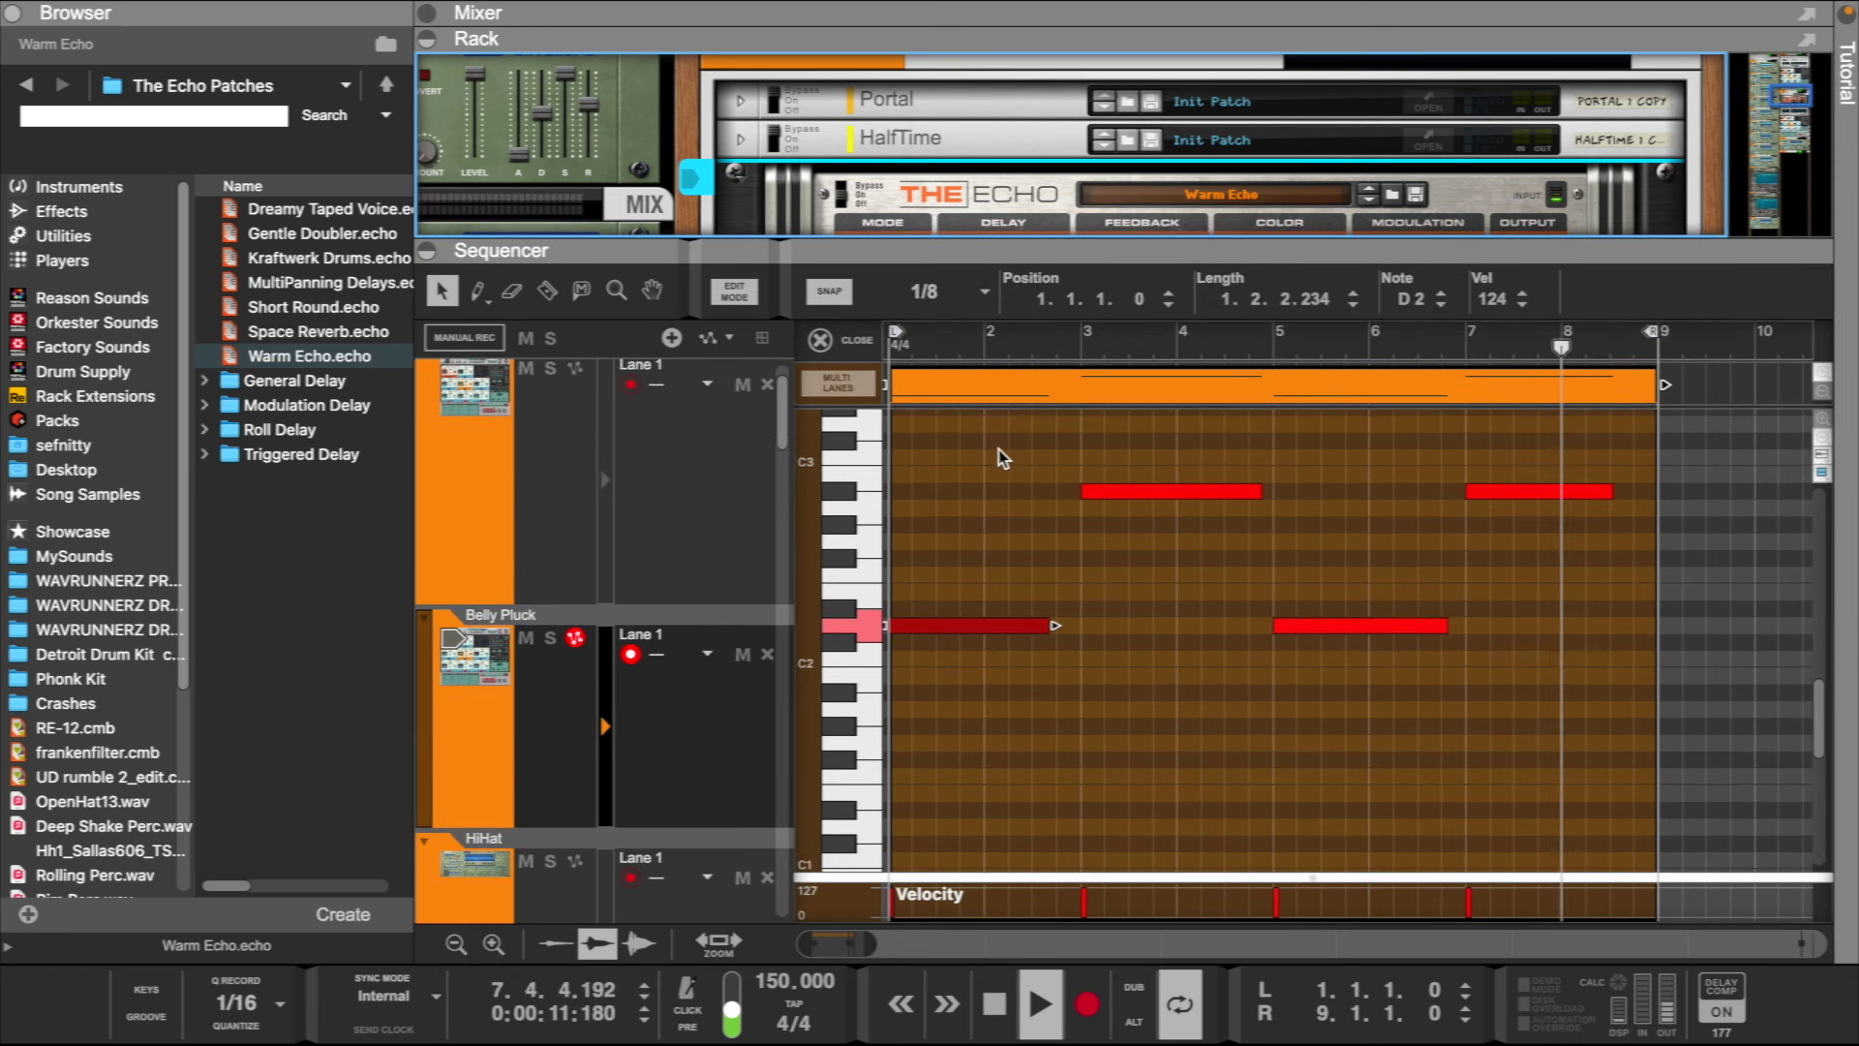
{"action": "left_click_drag", "start_coordinate": [1002, 458], "coordinate": [1549, 726]}
{"action": "left_click_drag", "start_coordinate": [1373, 636], "coordinate": [1312, 635]}
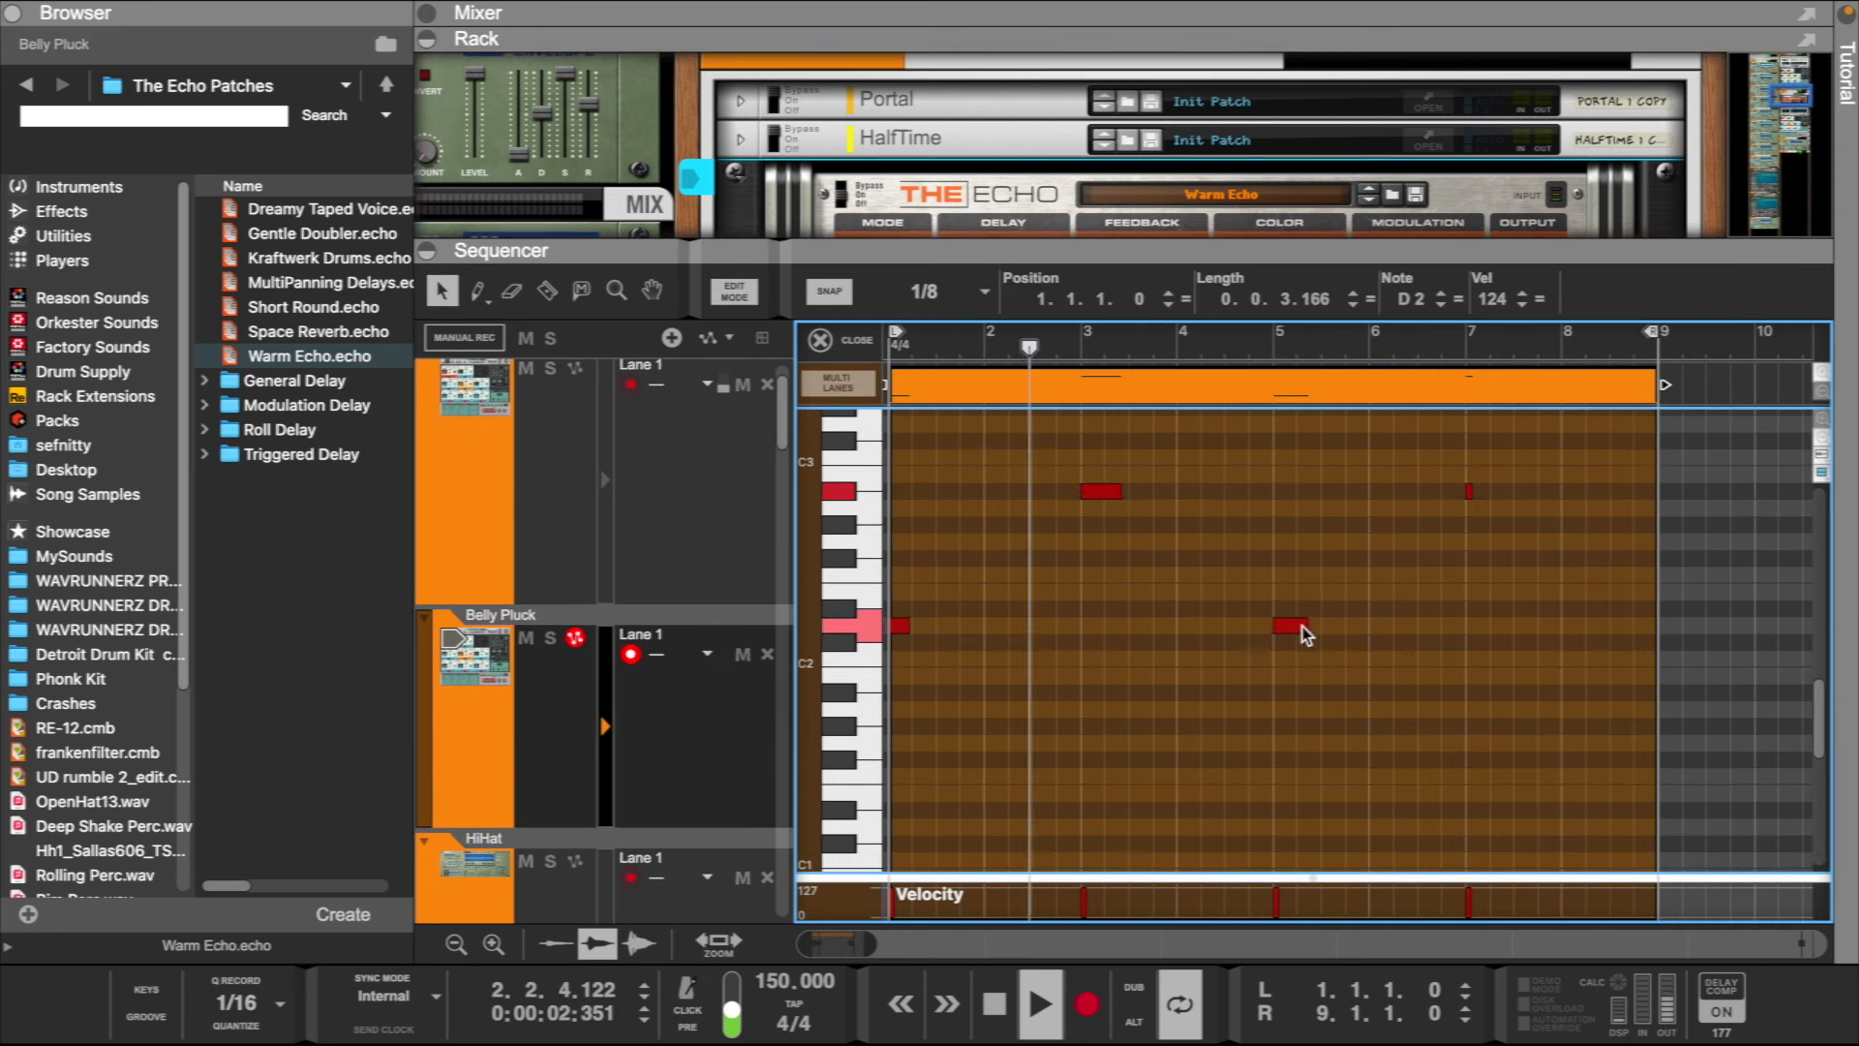
{"action": "left_click_drag", "start_coordinate": [1377, 308], "coordinate": [1452, 446]}
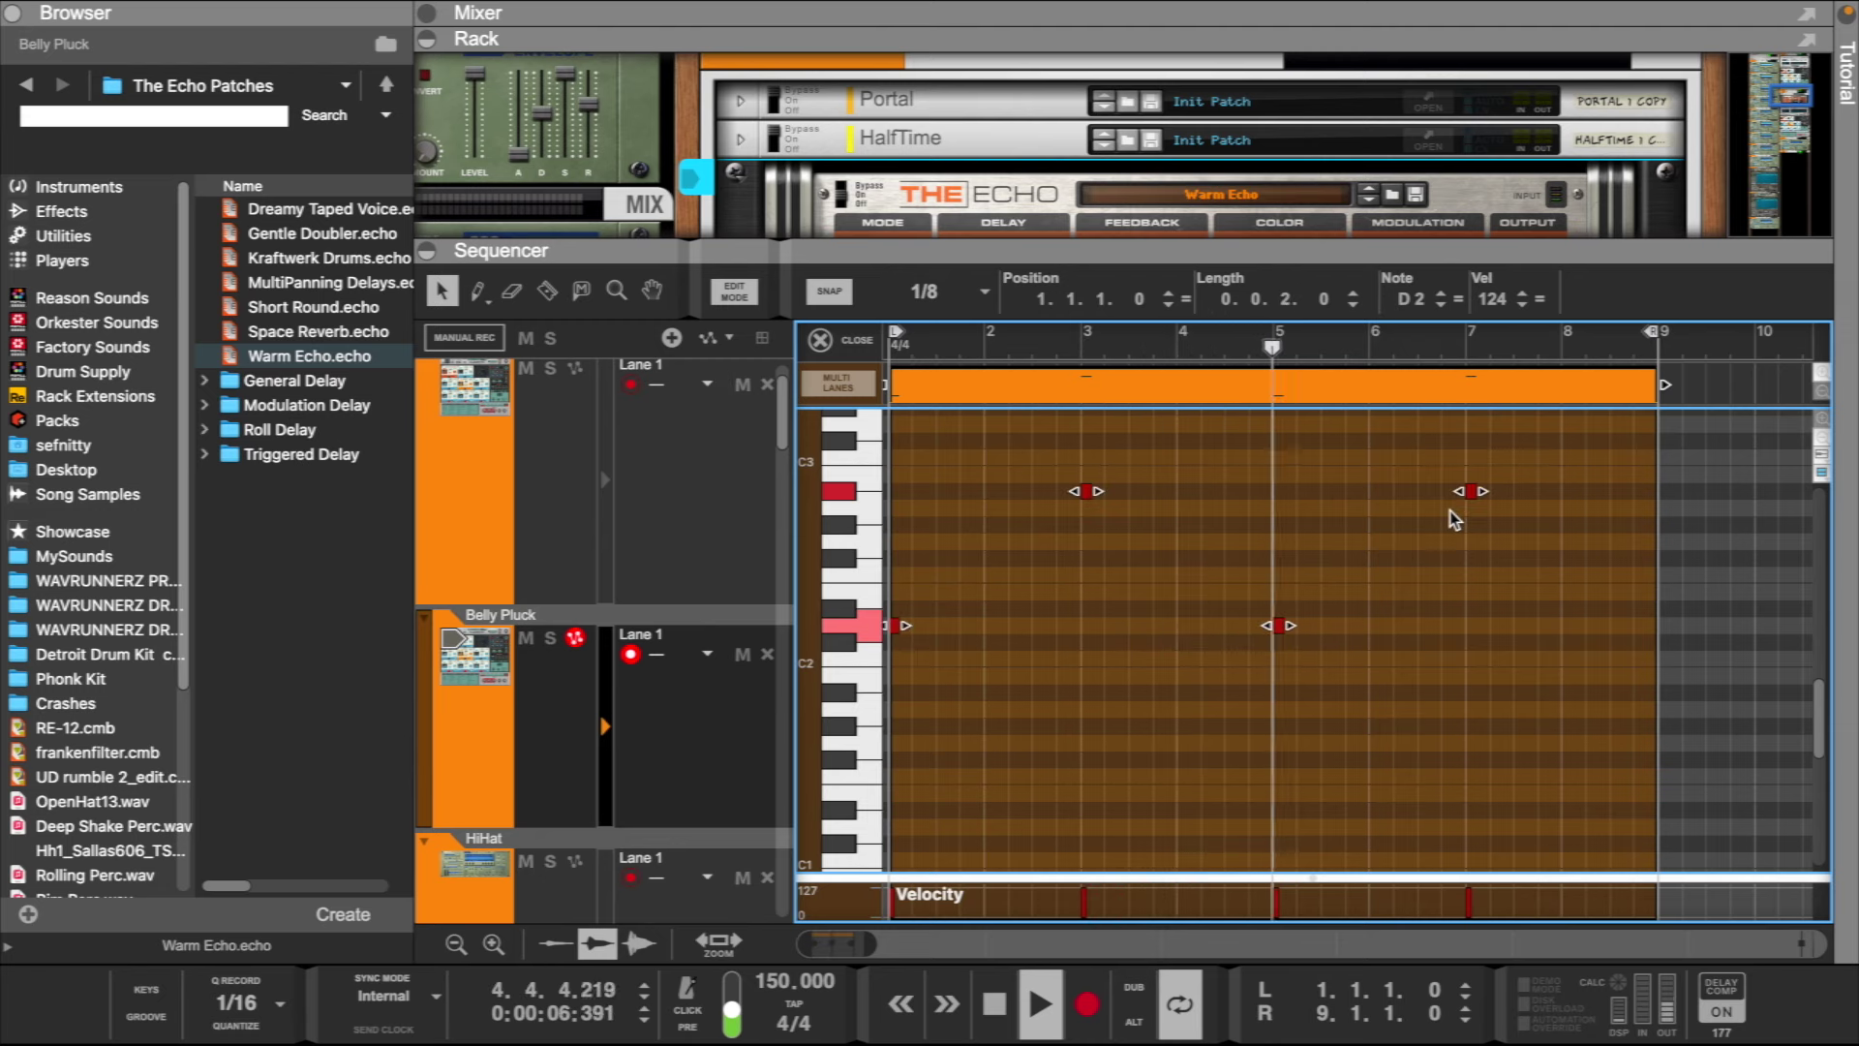
- Adjust The Echo's dry/wet mix and turn on Keep Pitch
{"action": "left_click_drag", "start_coordinate": [1118, 269], "coordinate": [1118, 504]}
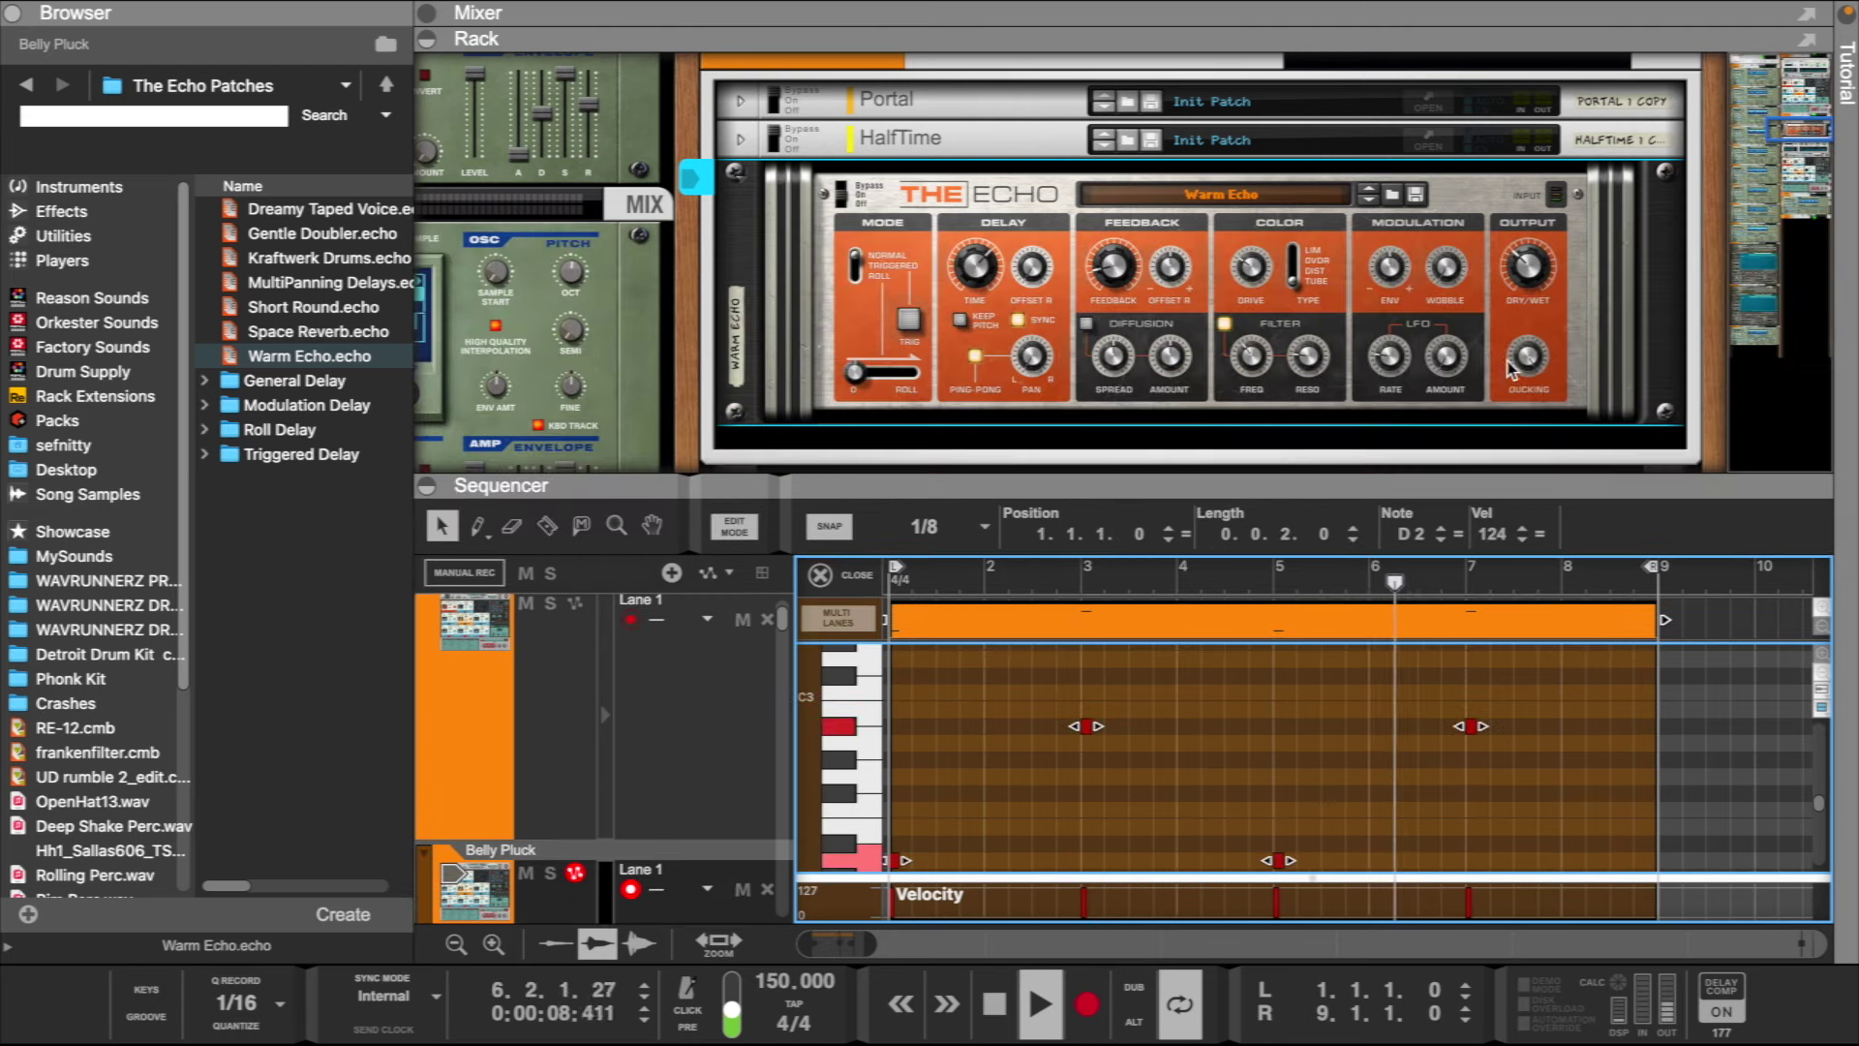
{"action": "left_click", "coordinate": [1528, 268]}
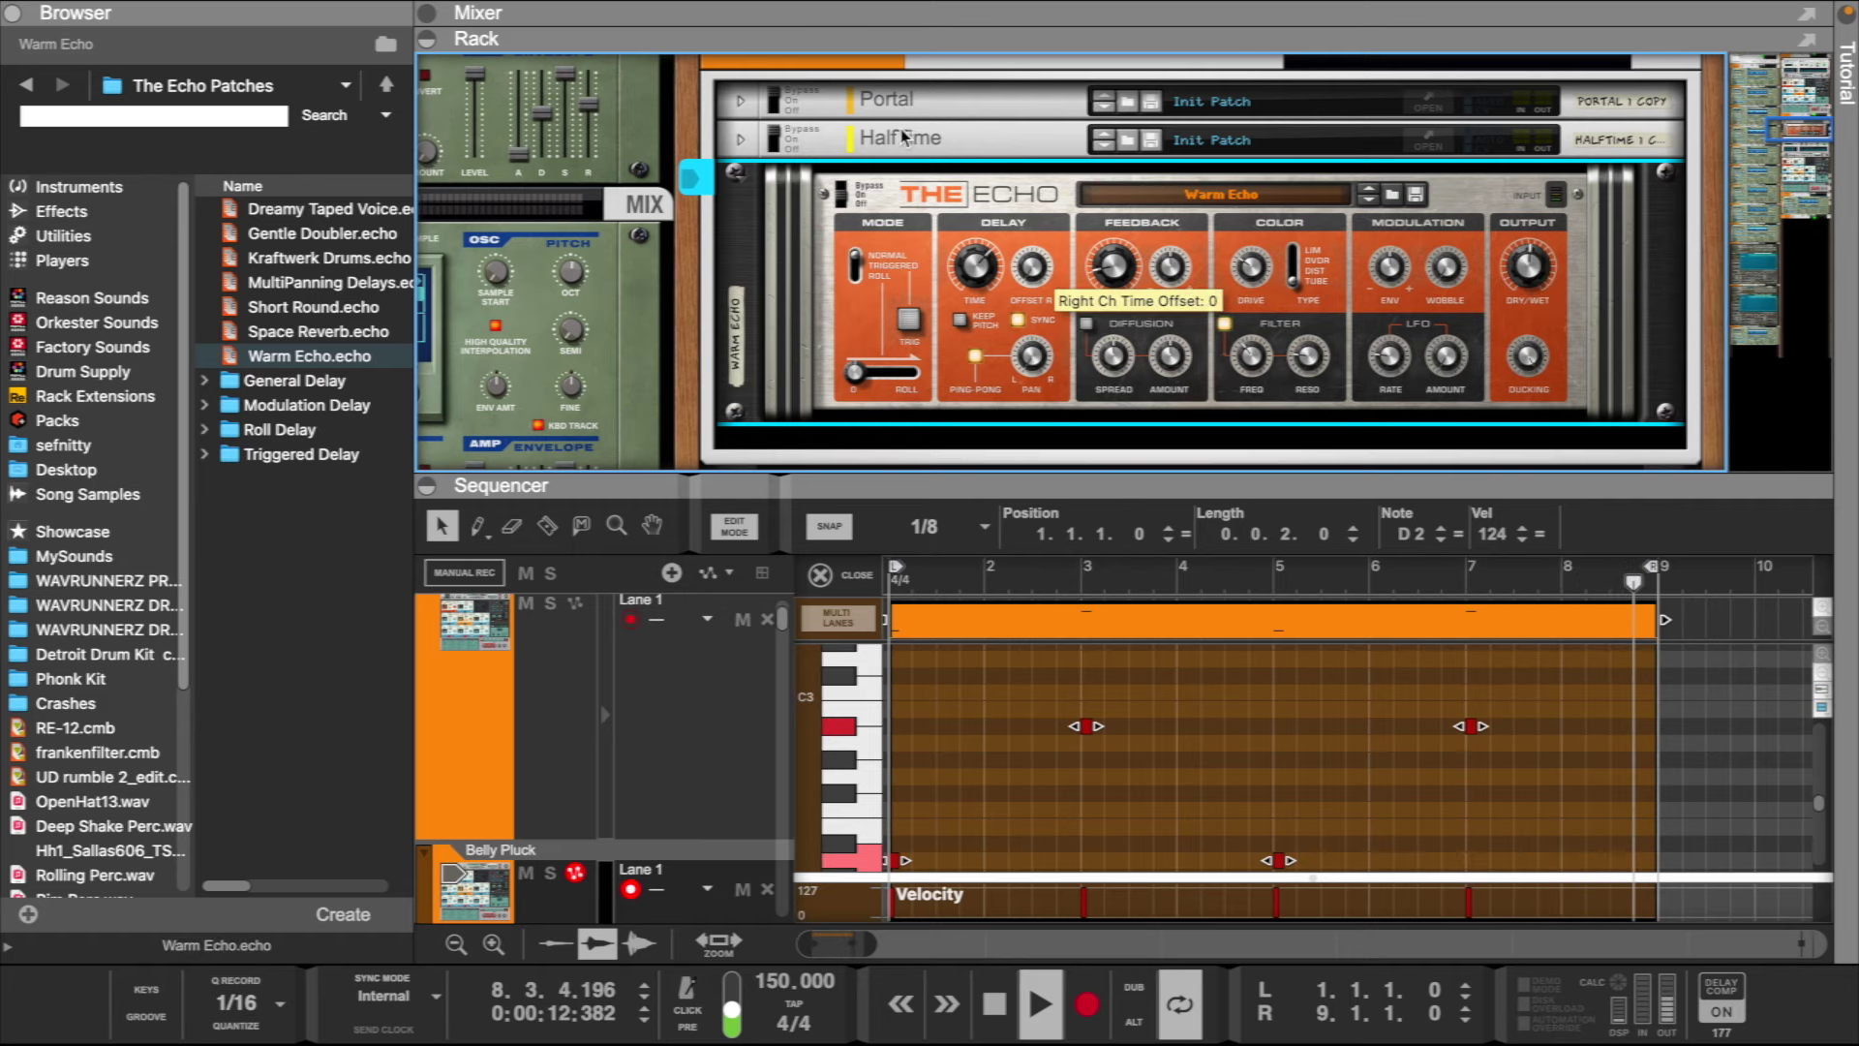
{"action": "scroll", "coordinate": [905, 135], "scroll_direction": "up", "scroll_amount": 3}
{"action": "left_click", "coordinate": [971, 89]}
{"action": "left_click", "coordinate": [1029, 332]}
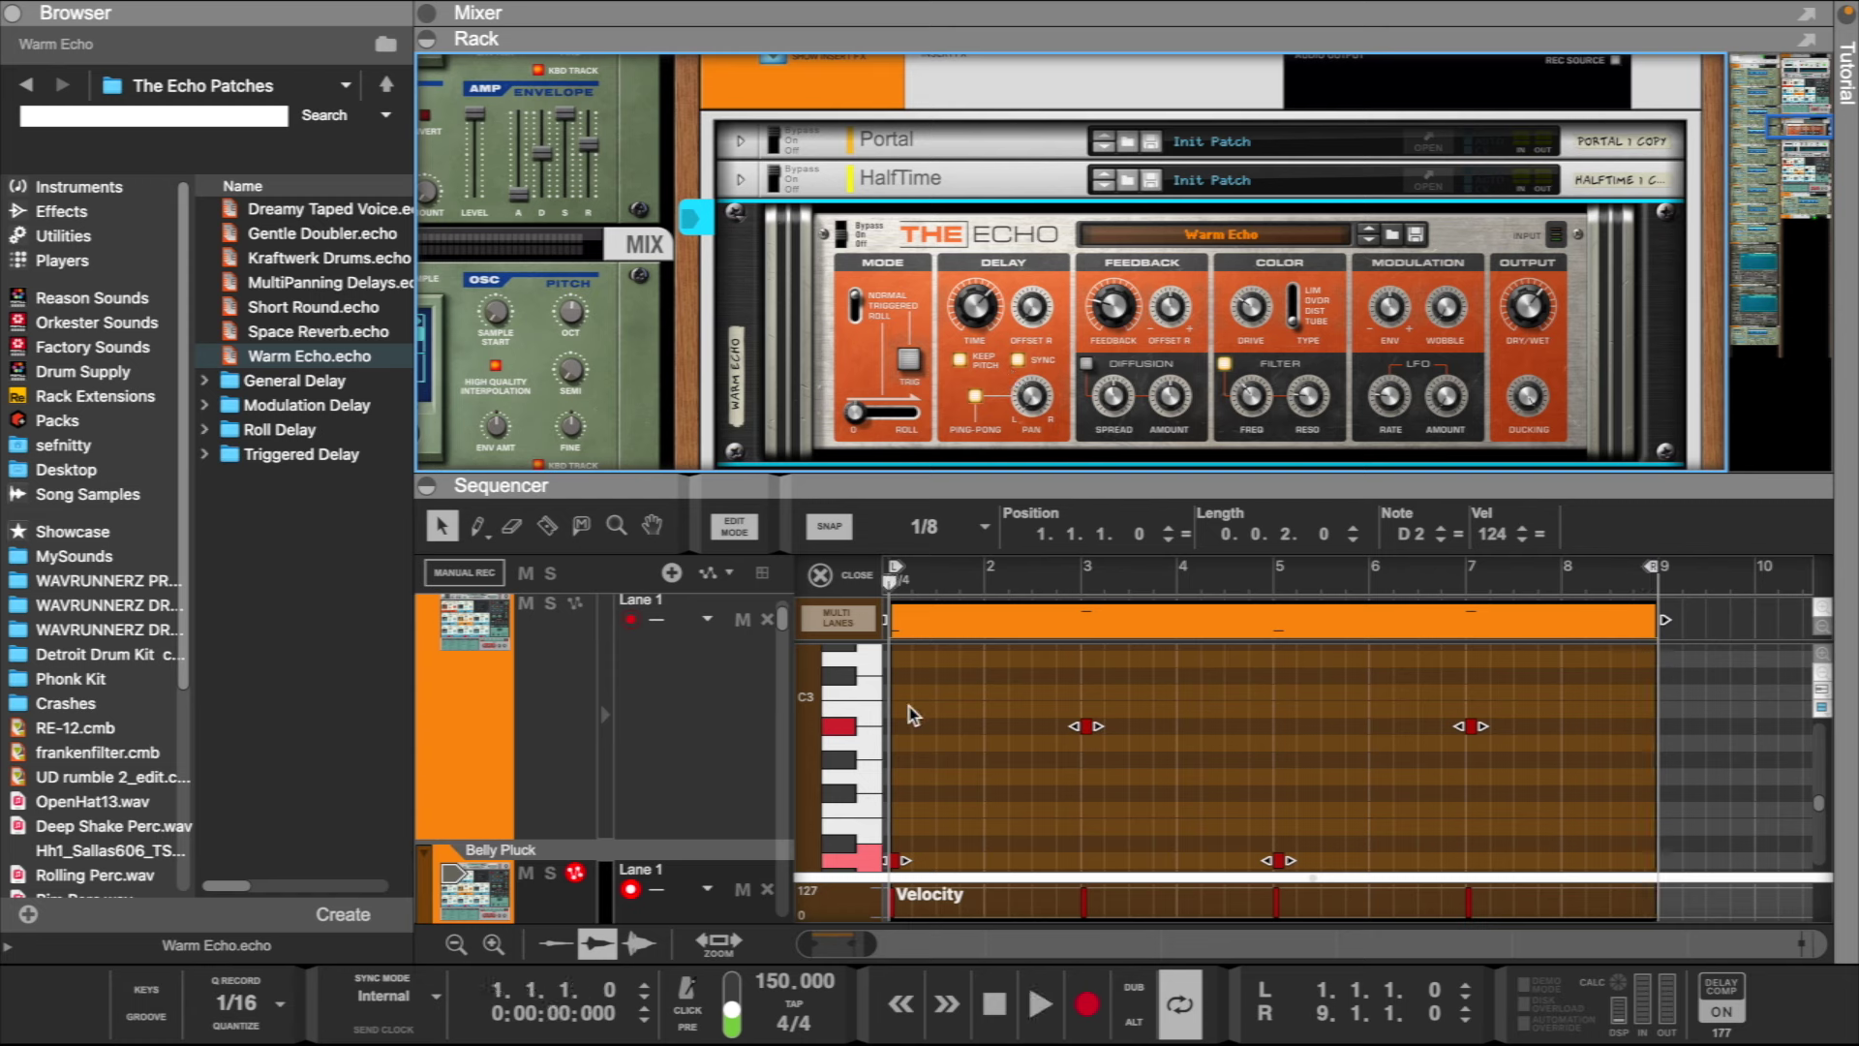
- Adjust The Echo's delay time, trying 1/2, while auditioning notes on the Belly Pluck track
{"action": "left_click", "coordinate": [874, 707]}
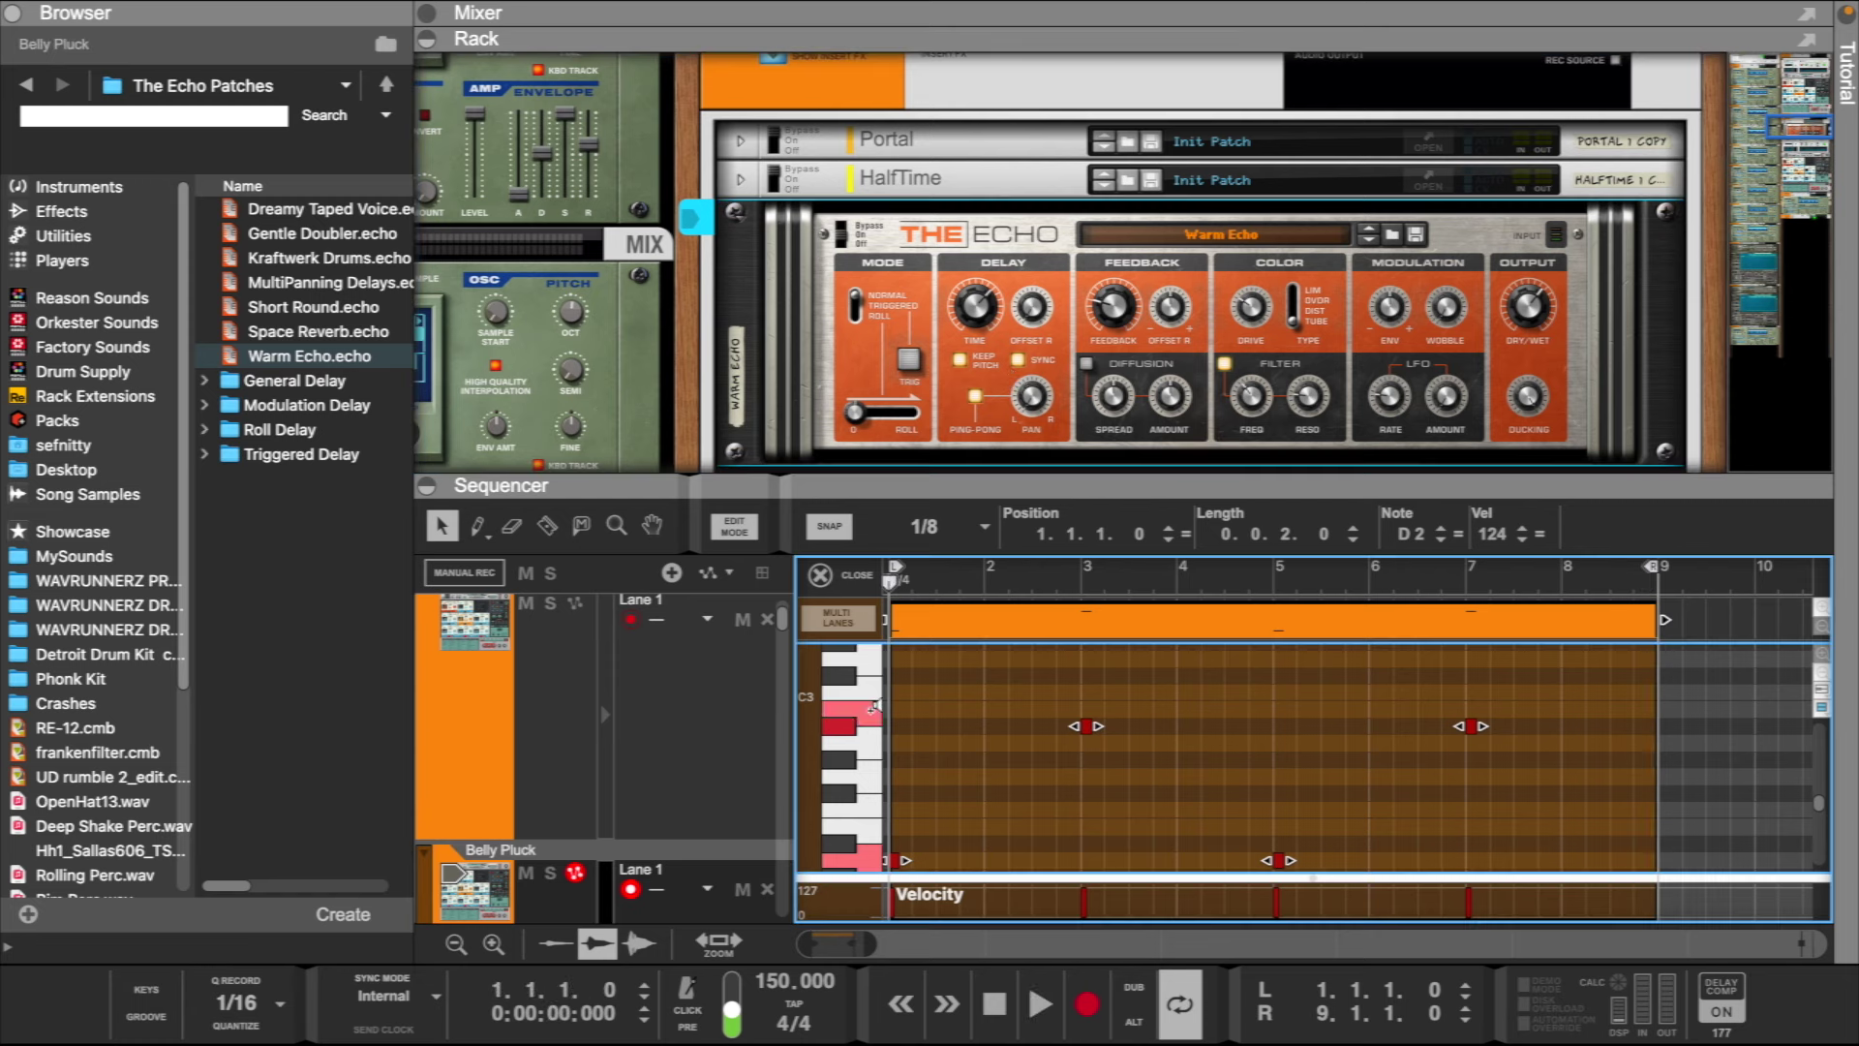
{"action": "left_click", "coordinate": [982, 315]}
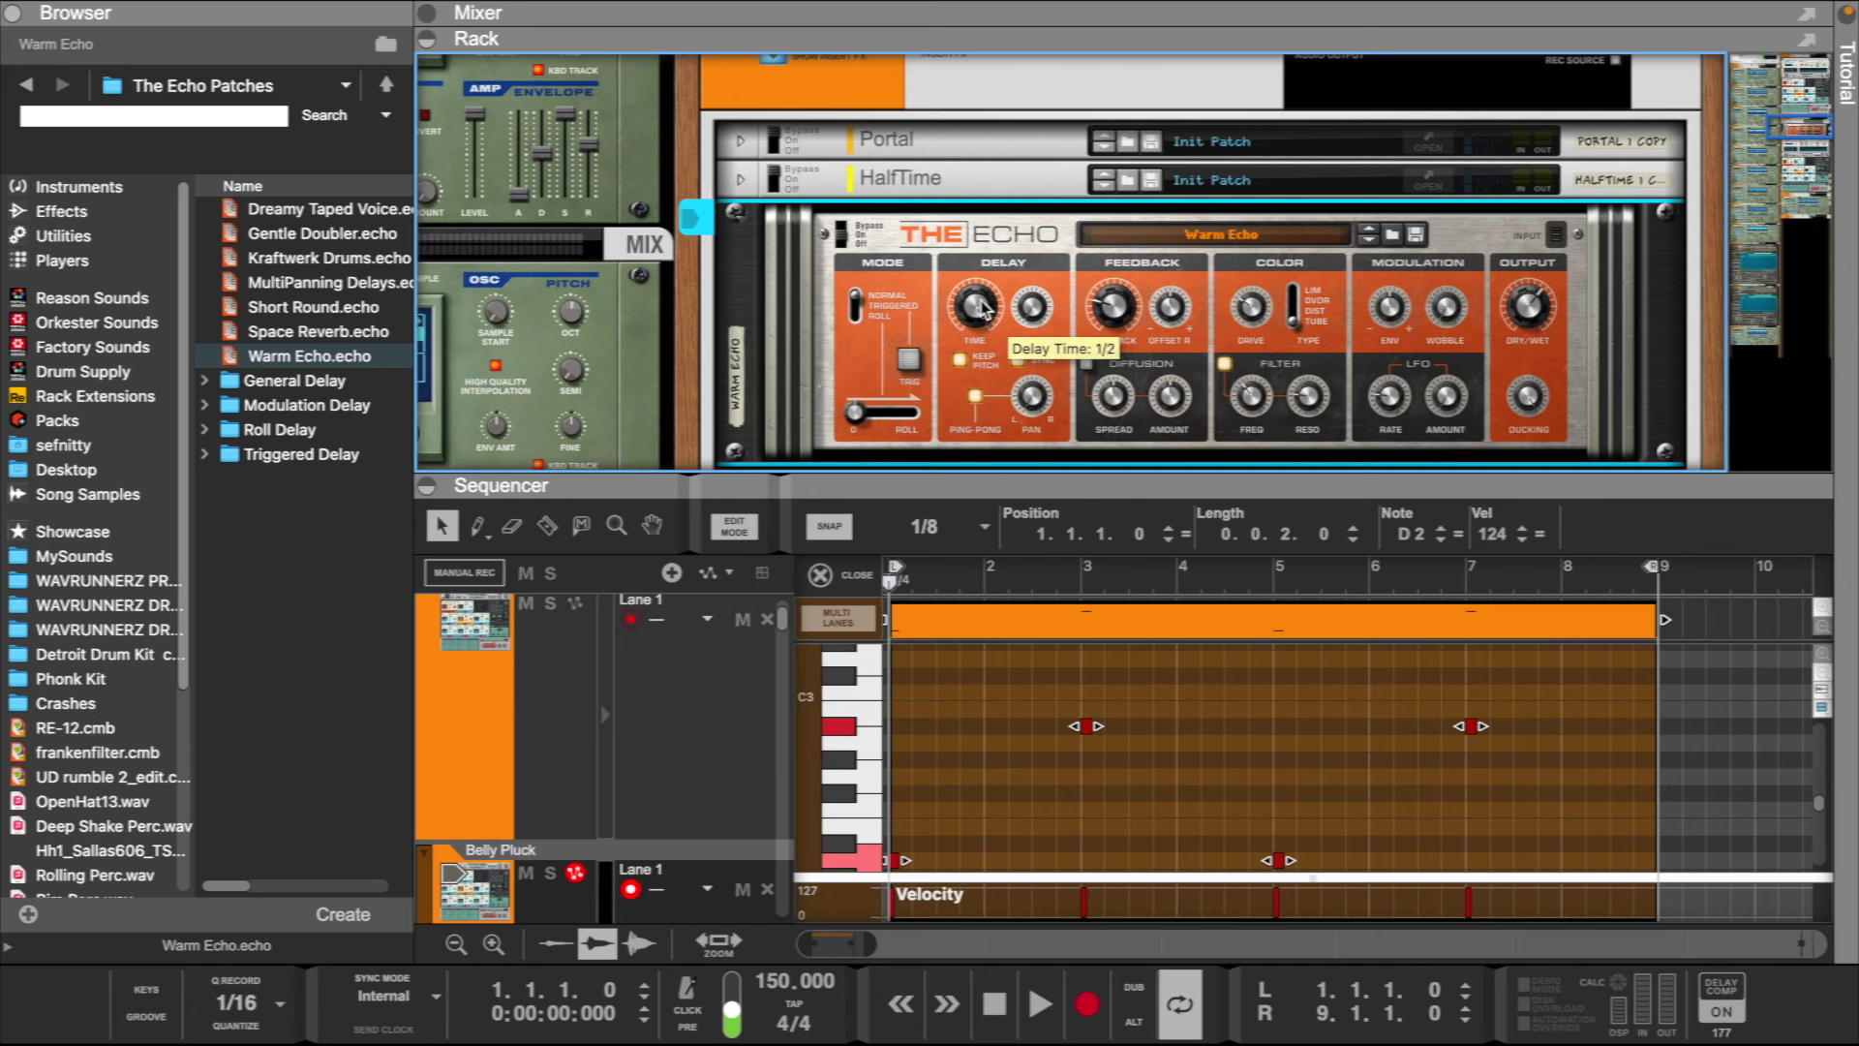
{"action": "left_click", "coordinate": [872, 677]}
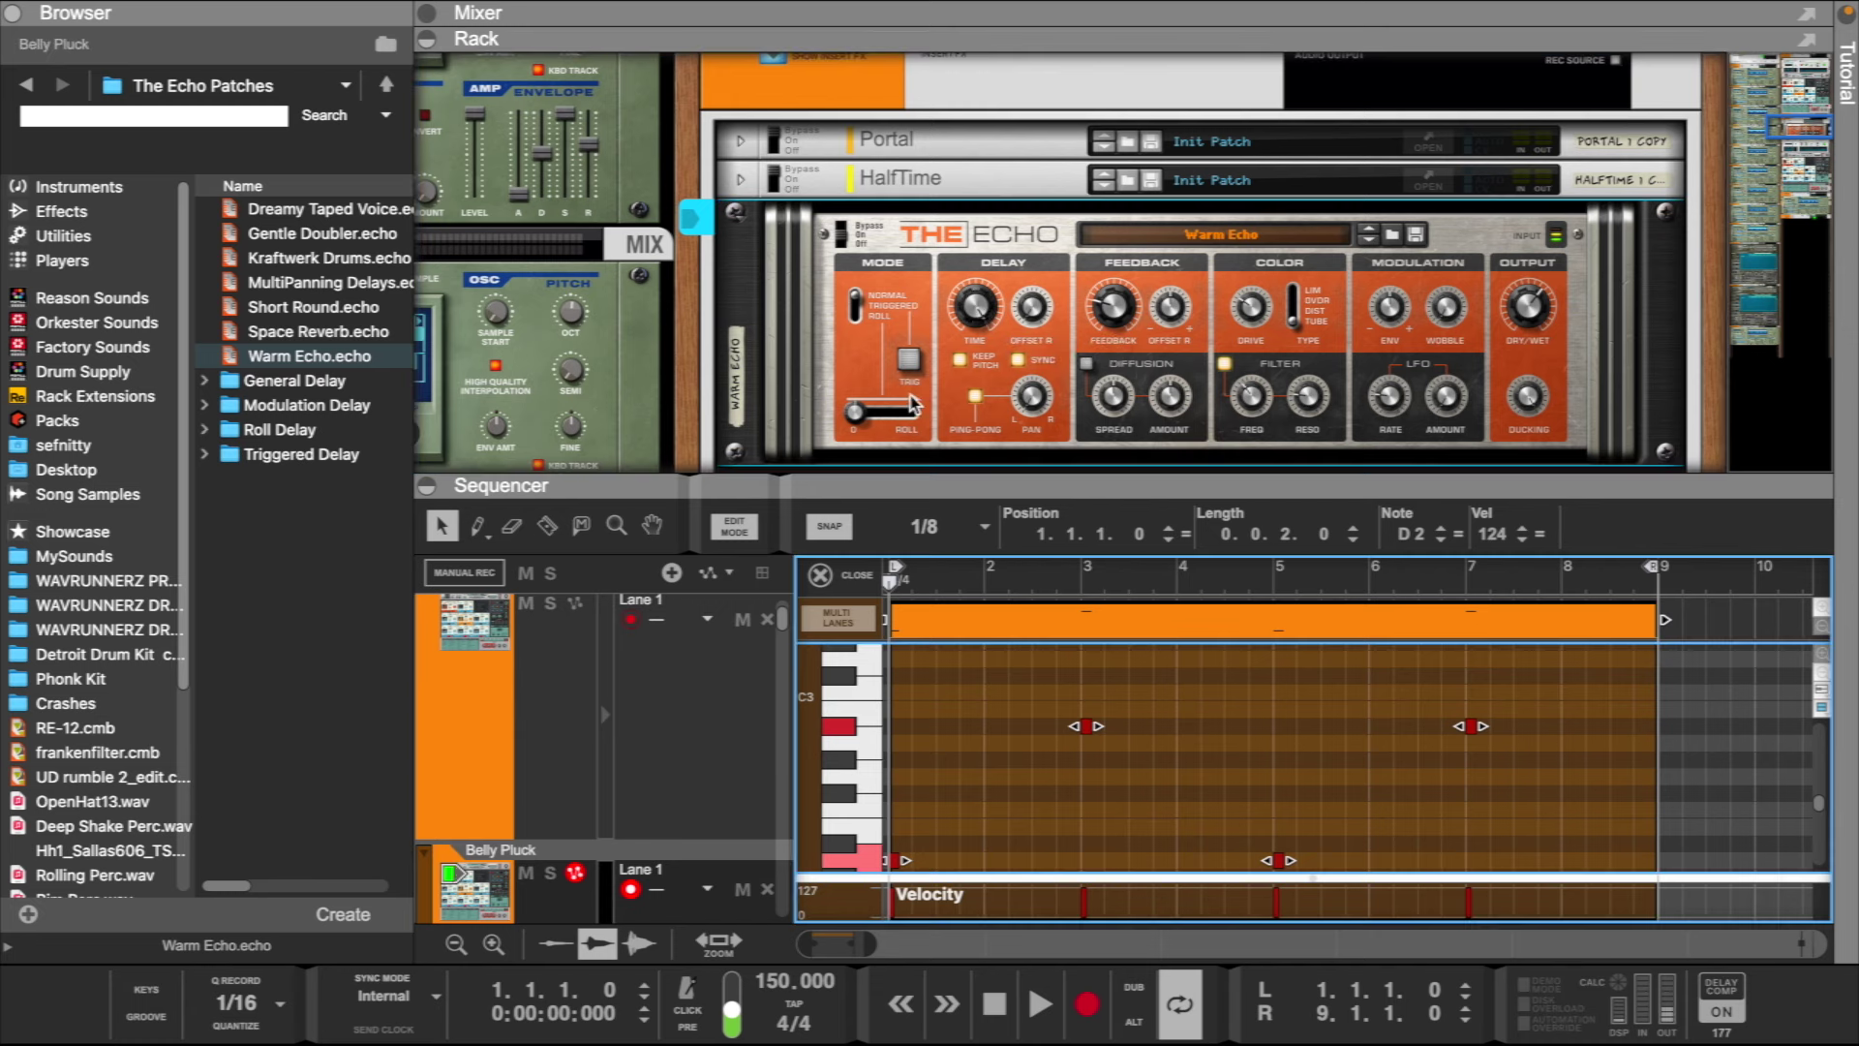
{"action": "left_click", "coordinate": [980, 311]}
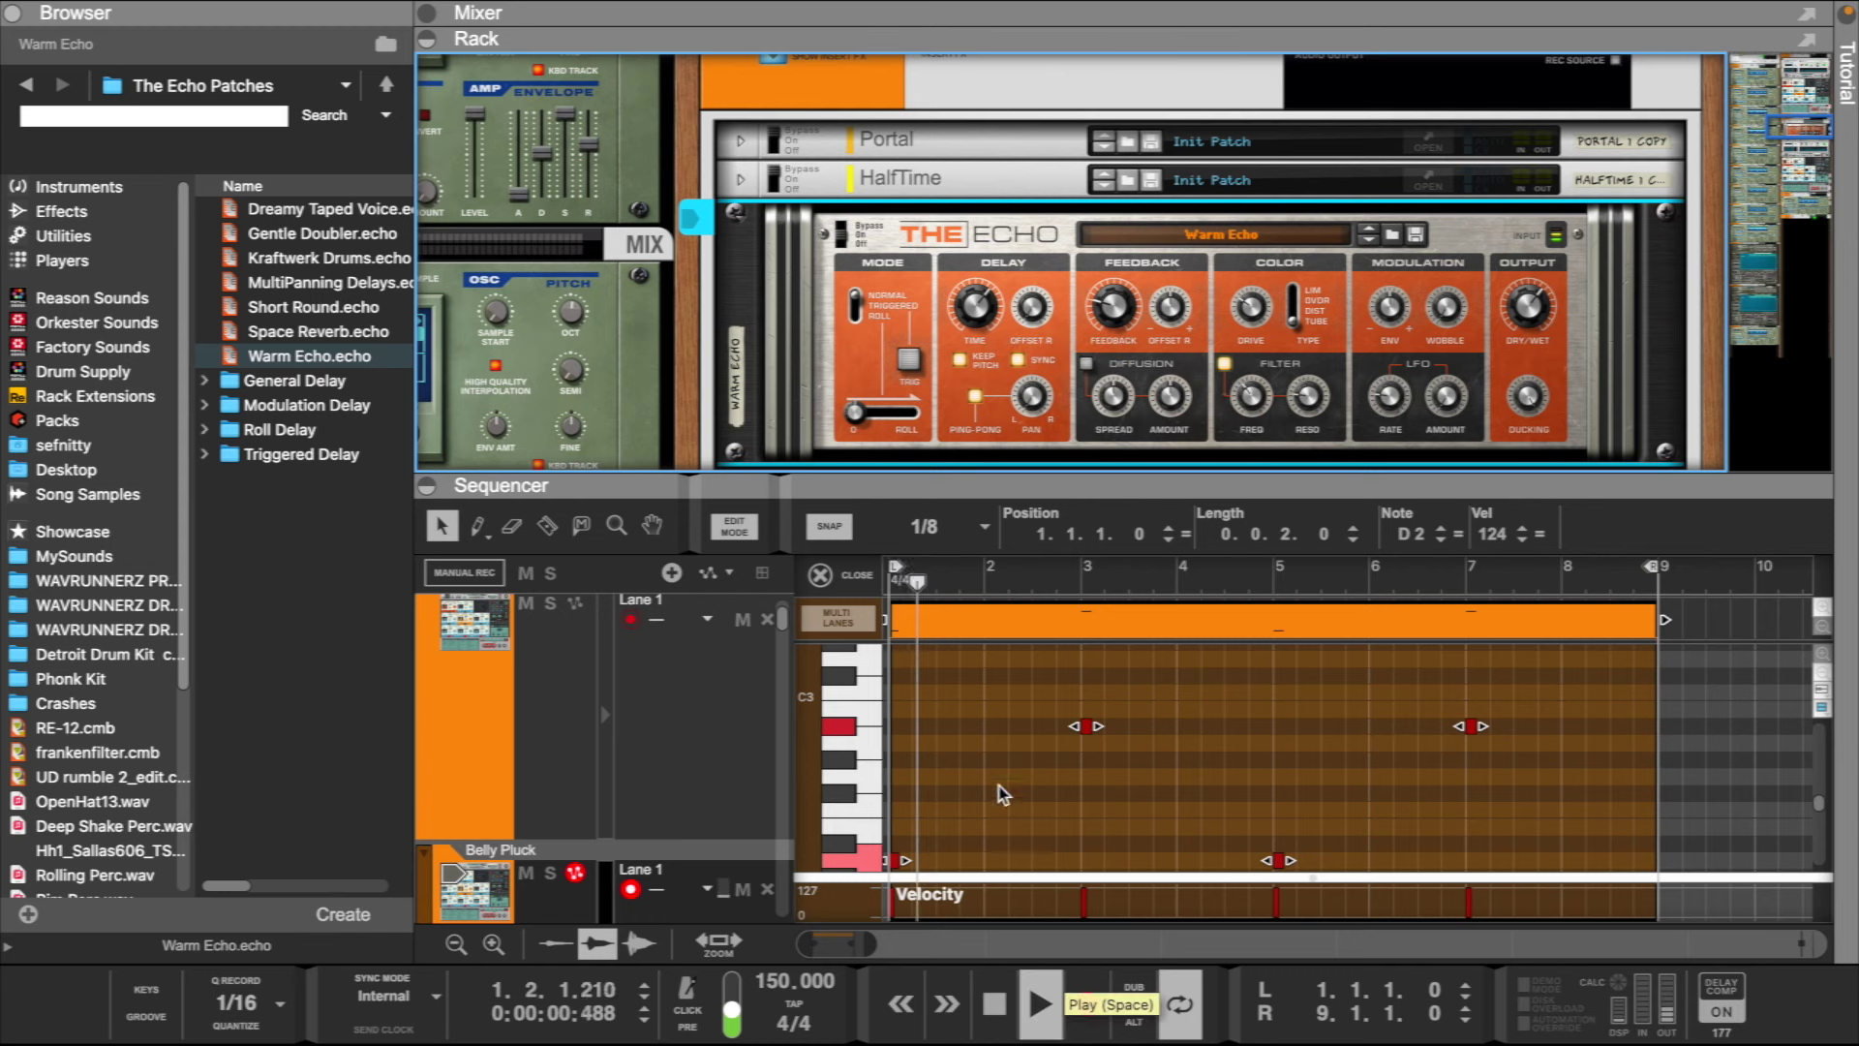
- Raise the Belly Pluck channel's level slightly and check its Spectrum EQ curve
{"action": "scroll", "coordinate": [1044, 232], "scroll_direction": "up", "scroll_amount": 3}
{"action": "left_click", "coordinate": [973, 125]}
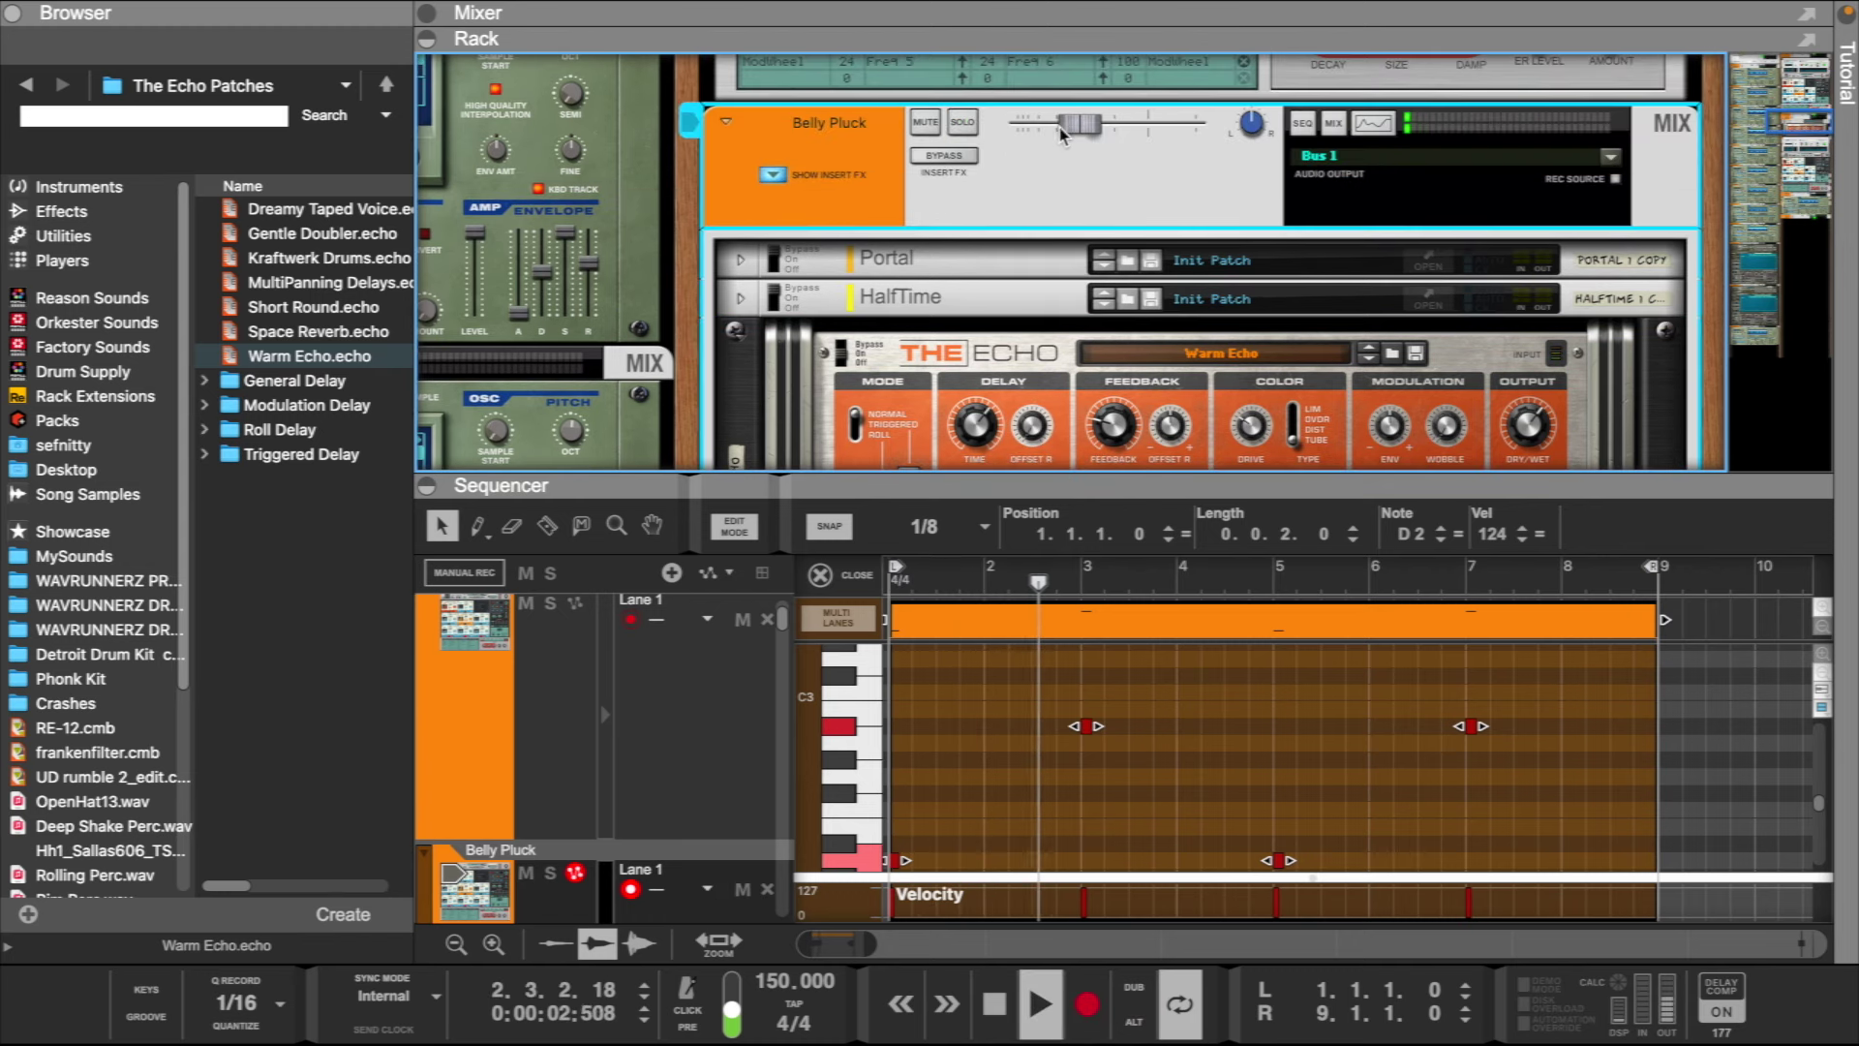
{"action": "left_click_drag", "start_coordinate": [1079, 126], "coordinate": [1089, 133]}
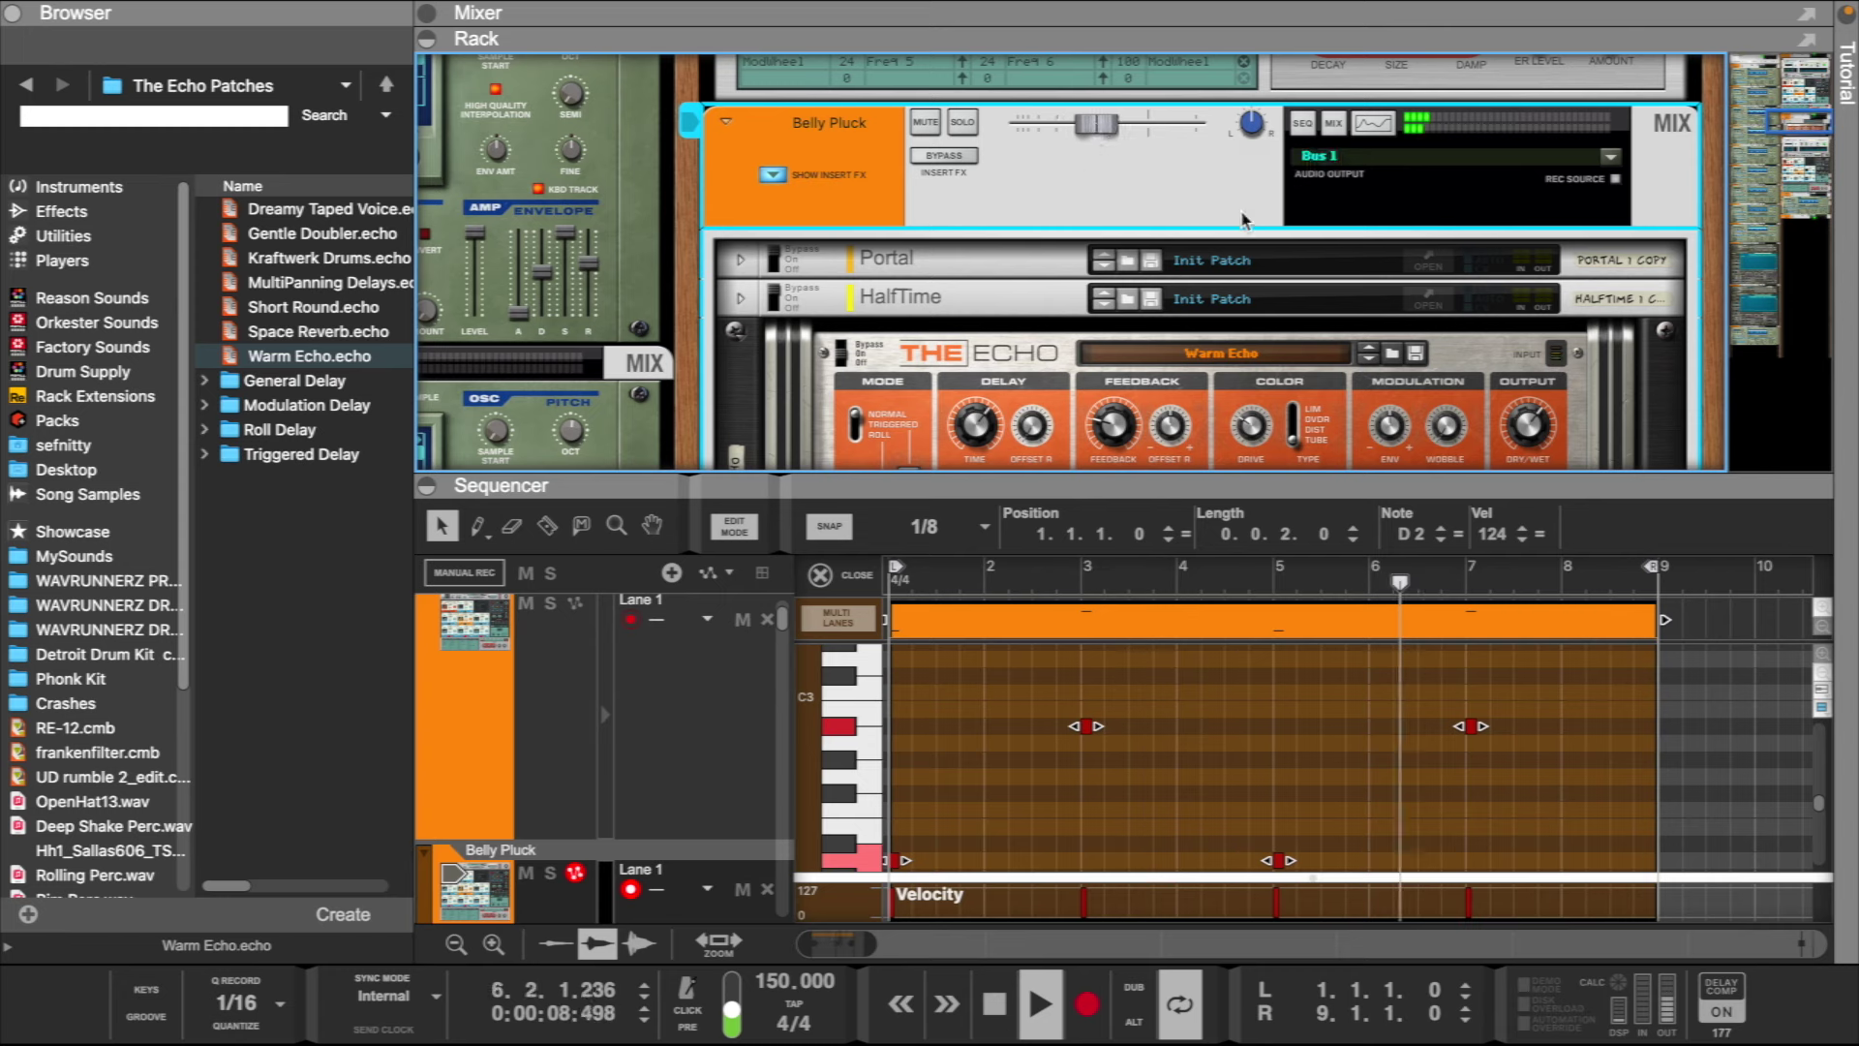
{"action": "left_click", "coordinate": [1372, 123]}
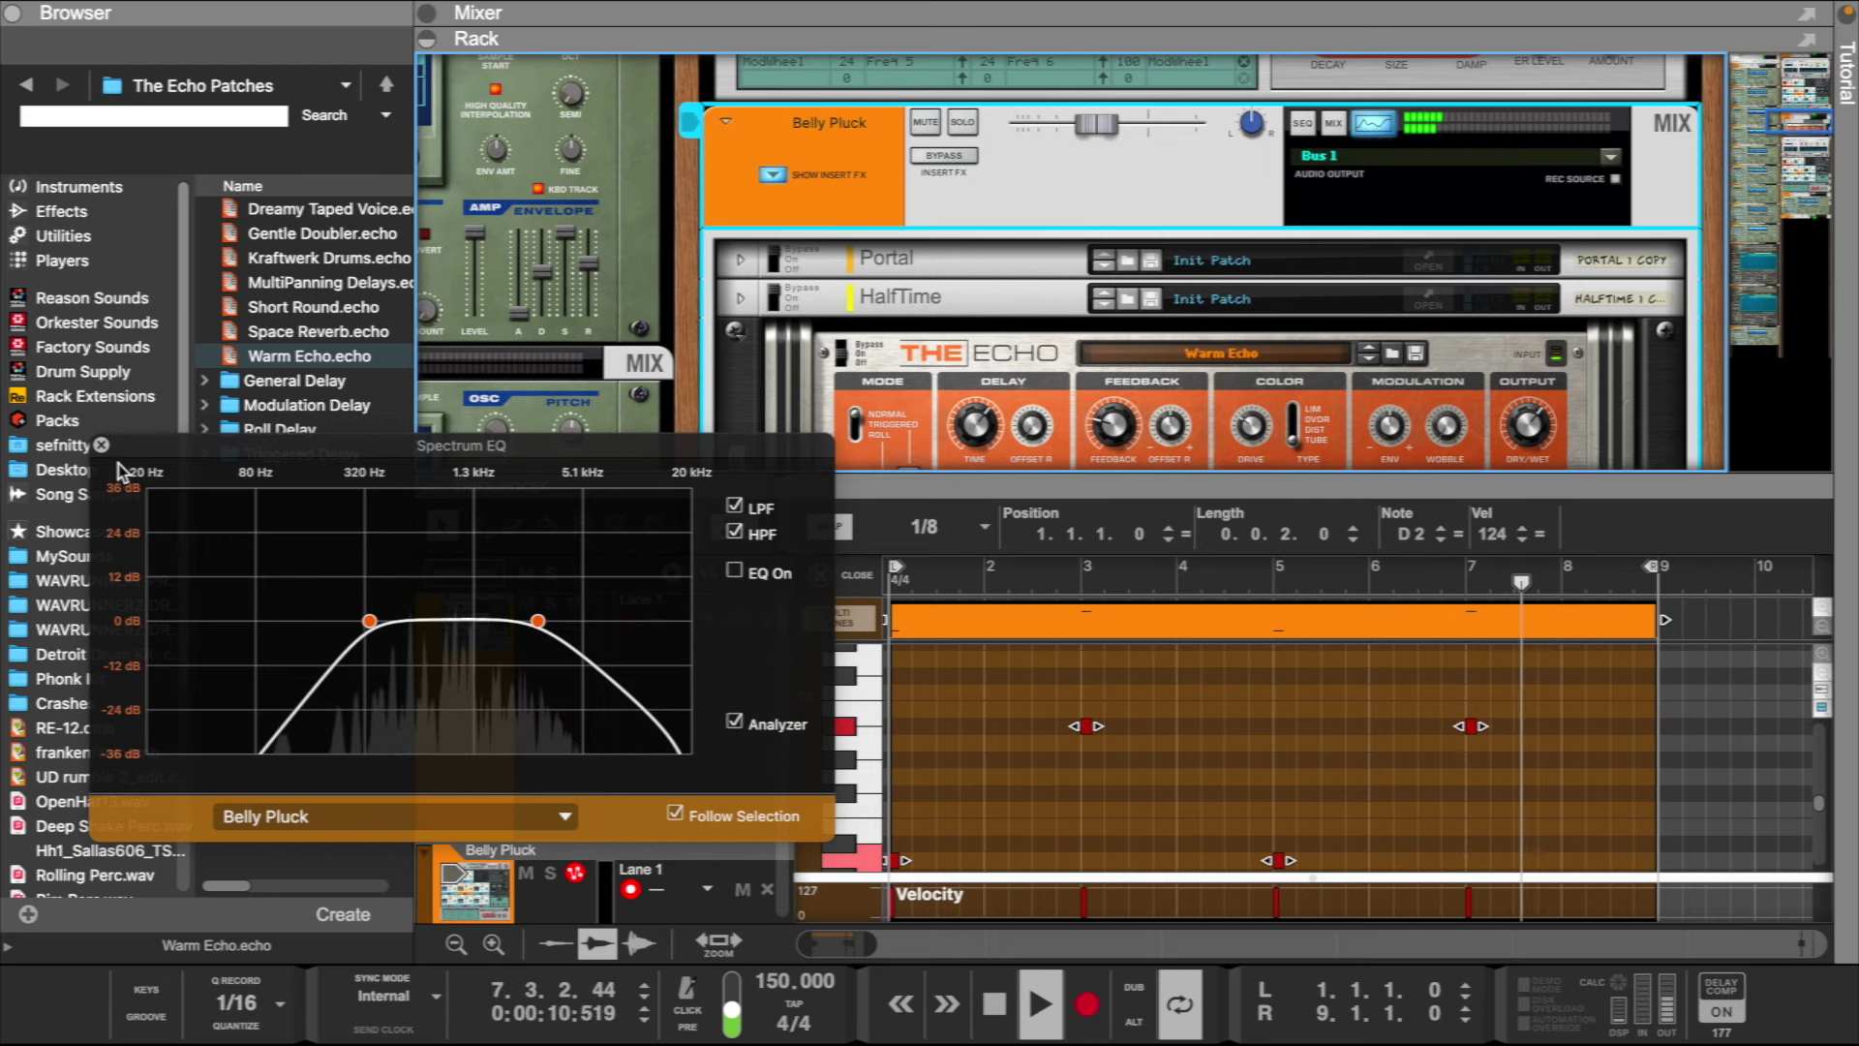
{"action": "left_click", "coordinate": [101, 445]}
{"action": "scroll", "coordinate": [879, 366], "scroll_direction": "down", "scroll_amount": 5}
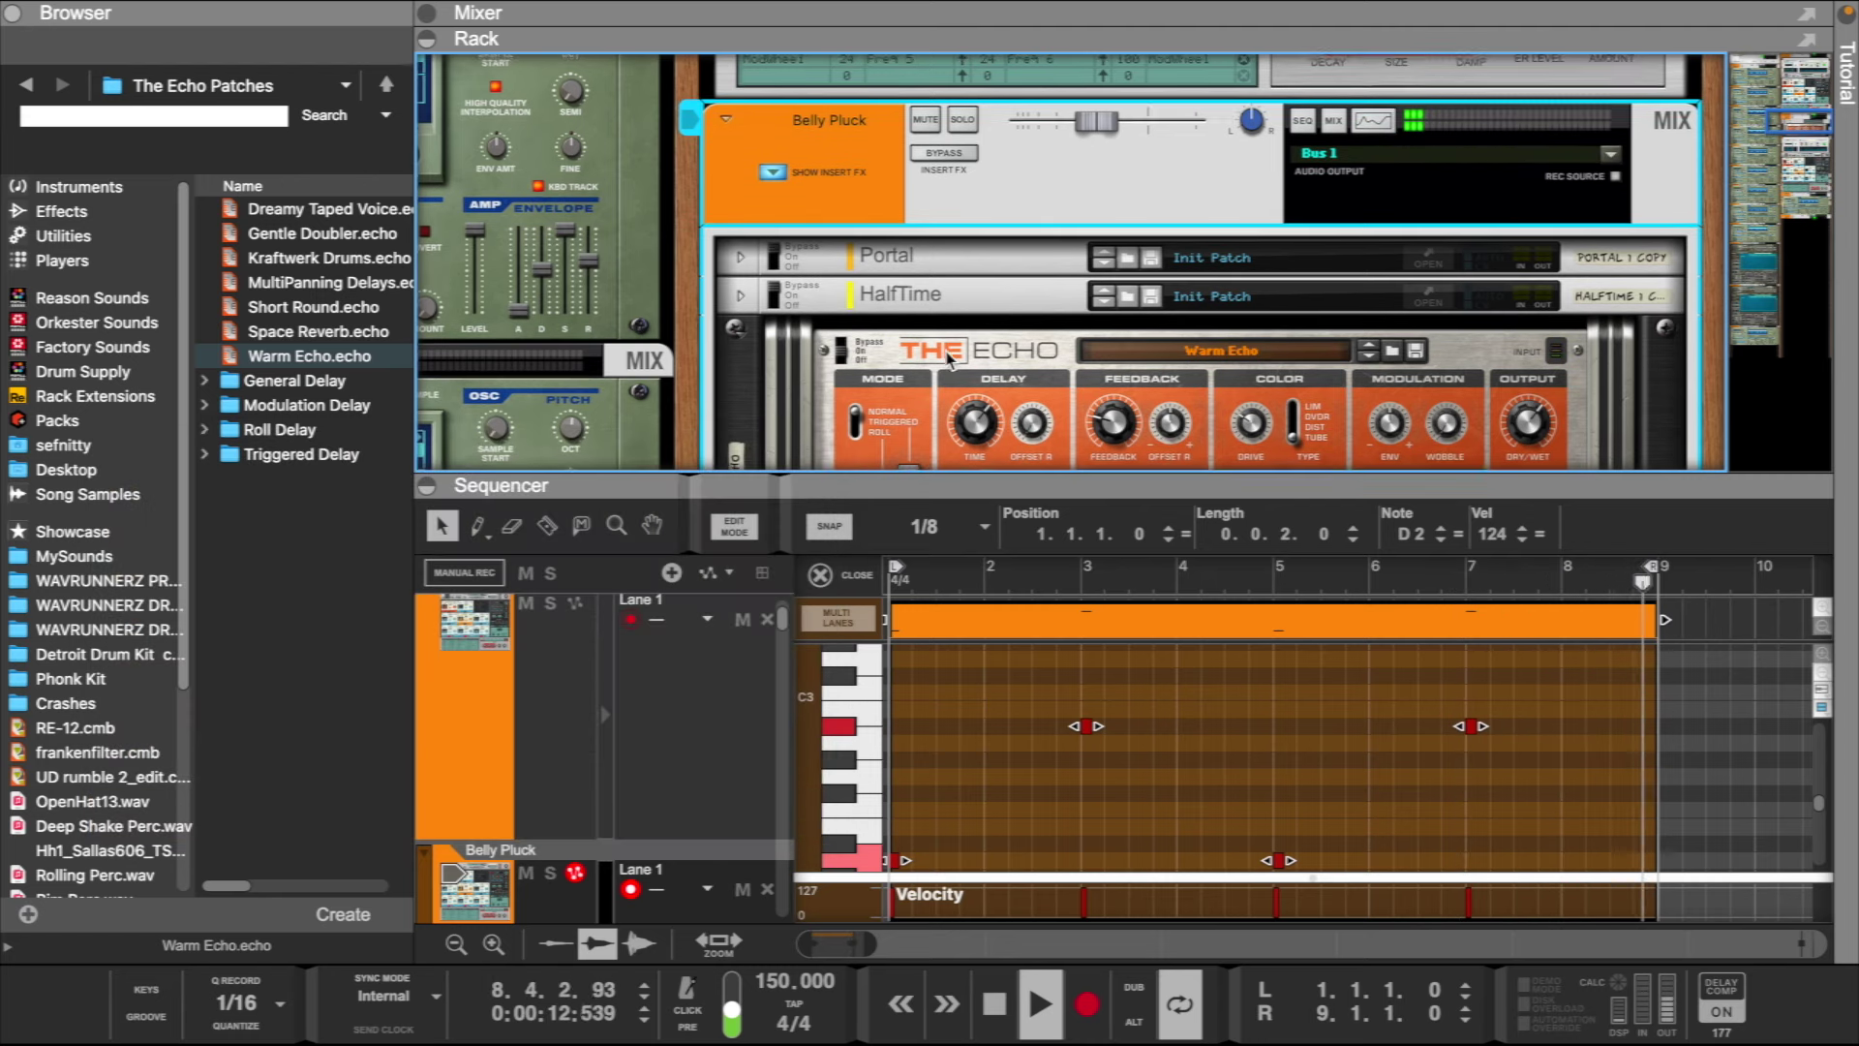
- Add an RV7000 MkII reverb after The Echo in the Belly Pluck insert effects and lower its dry/wet mix
{"action": "left_click", "coordinate": [66, 211]}
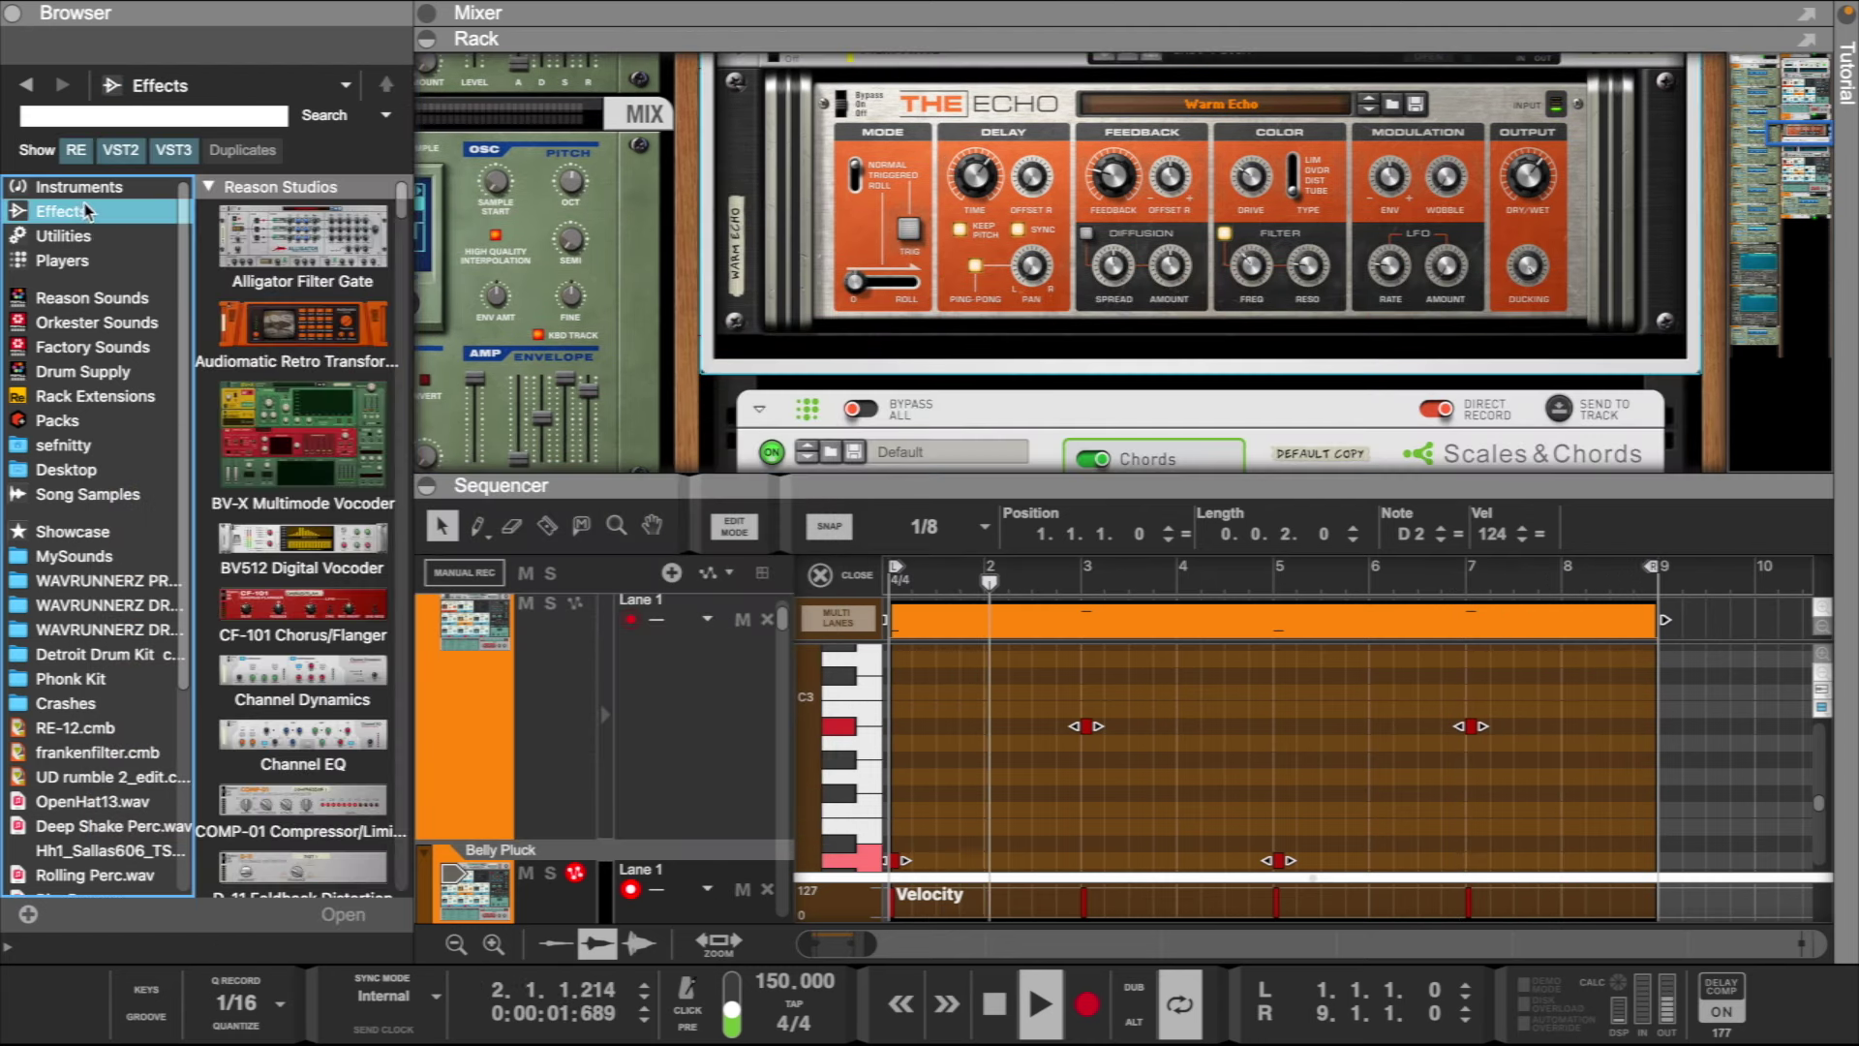
{"action": "scroll", "coordinate": [242, 364], "scroll_direction": "down", "scroll_amount": 10}
{"action": "scroll", "coordinate": [242, 364], "scroll_direction": "down", "scroll_amount": 8}
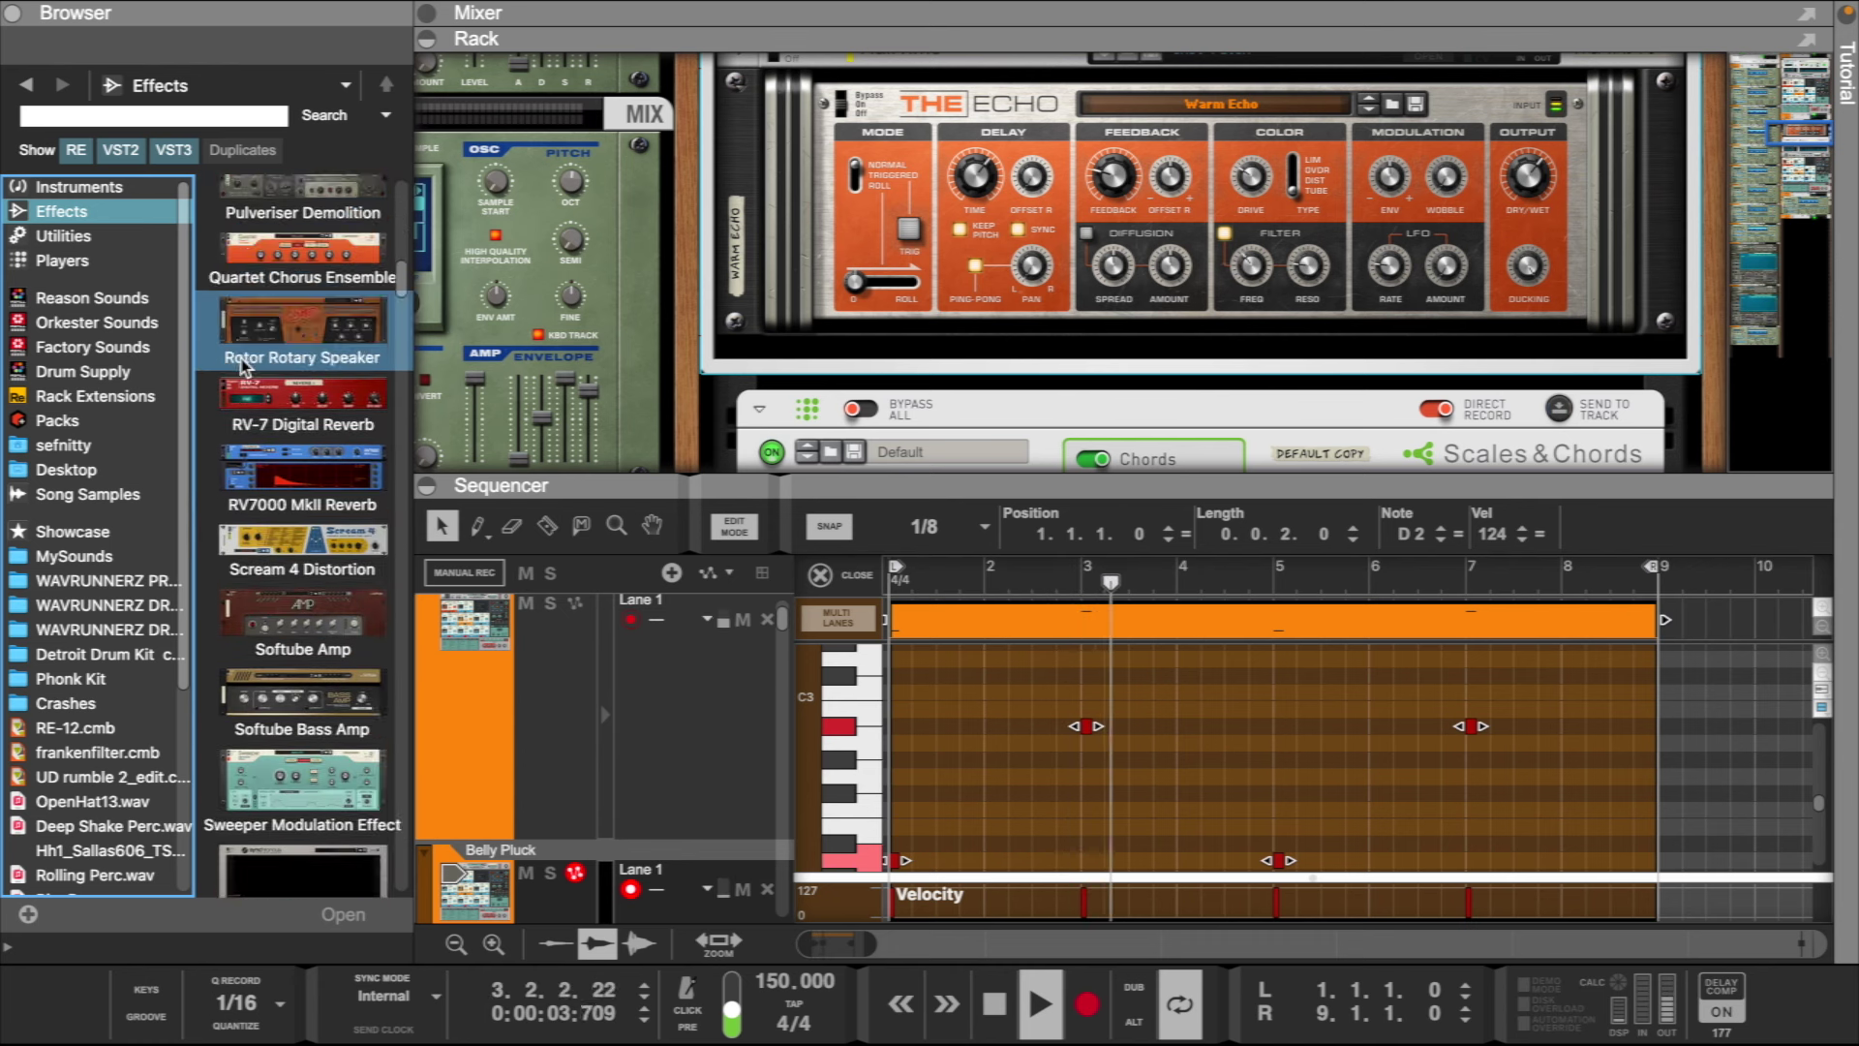
{"action": "left_click_drag", "start_coordinate": [267, 298], "coordinate": [998, 368]}
{"action": "left_click_drag", "start_coordinate": [1515, 389], "coordinate": [1520, 419]}
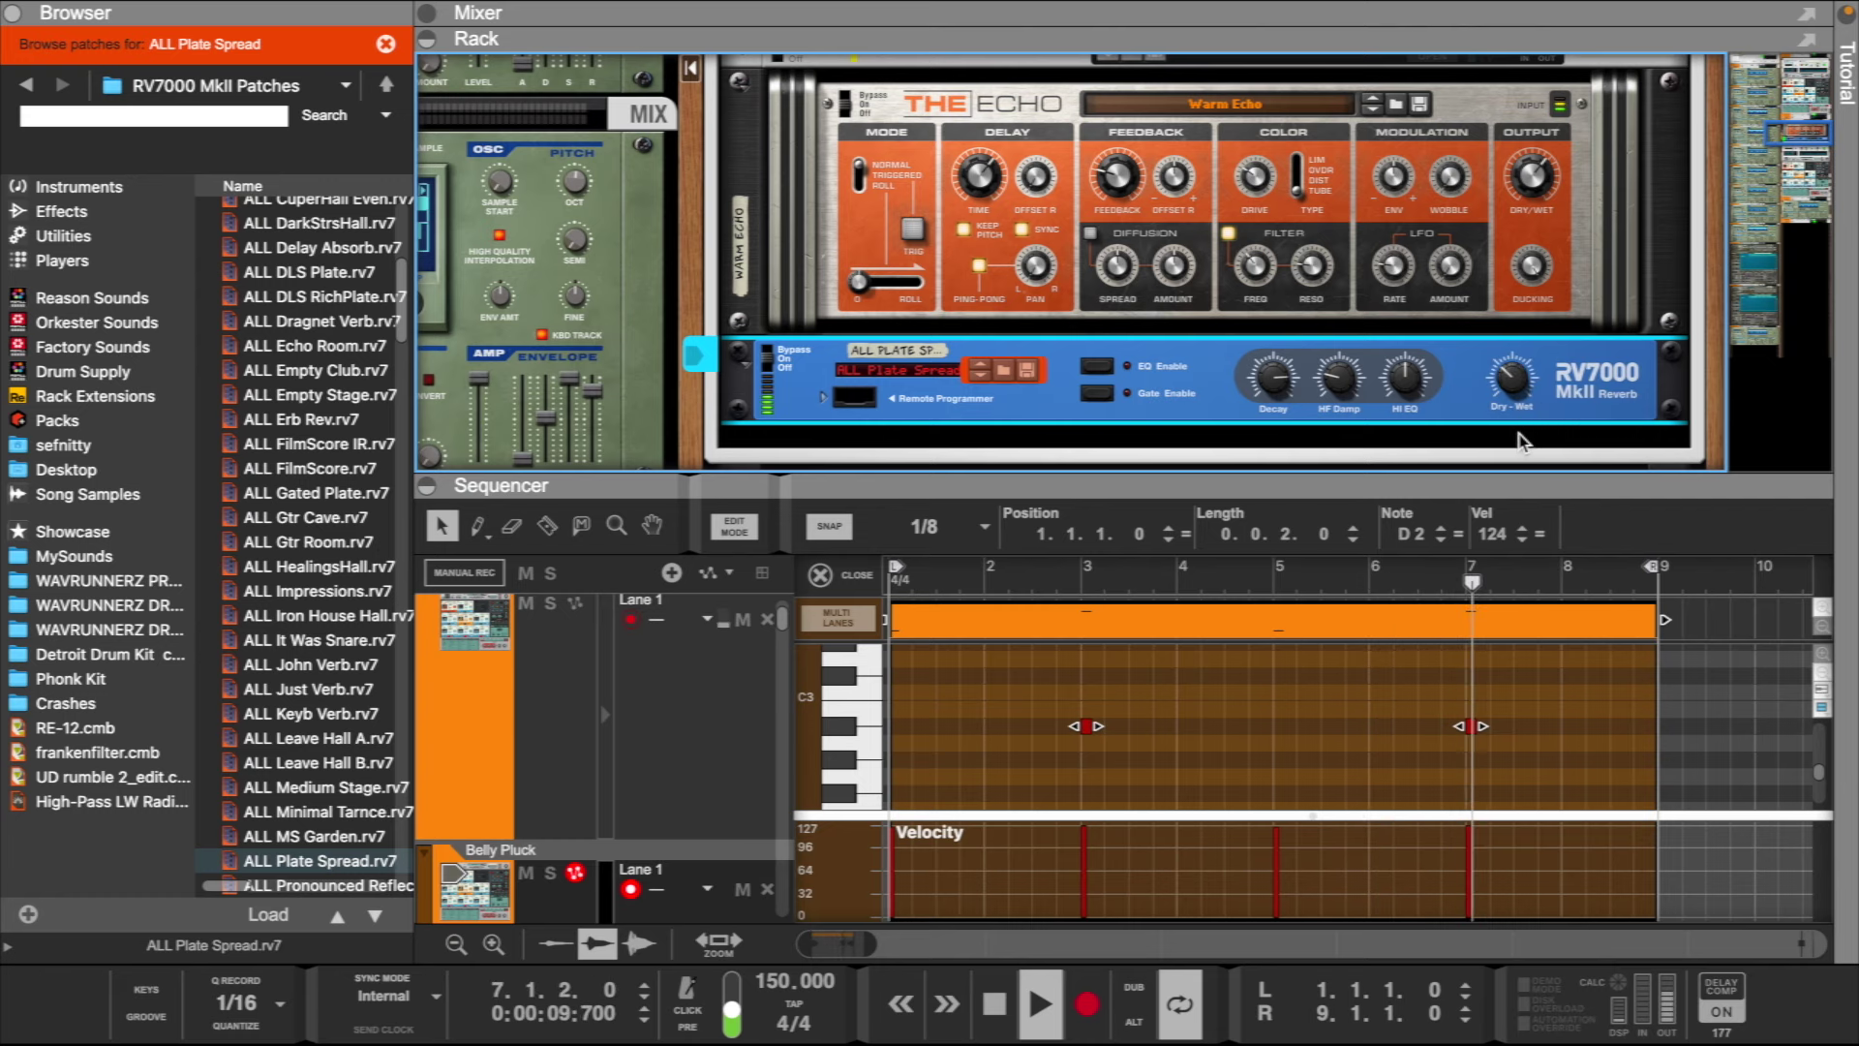
- Lower the Belly Pluck channel's level slightly and narrow its EQ filters, setting the high-pass filter to 364.7 Hz
{"action": "scroll", "coordinate": [1318, 344], "scroll_direction": "up", "scroll_amount": 5}
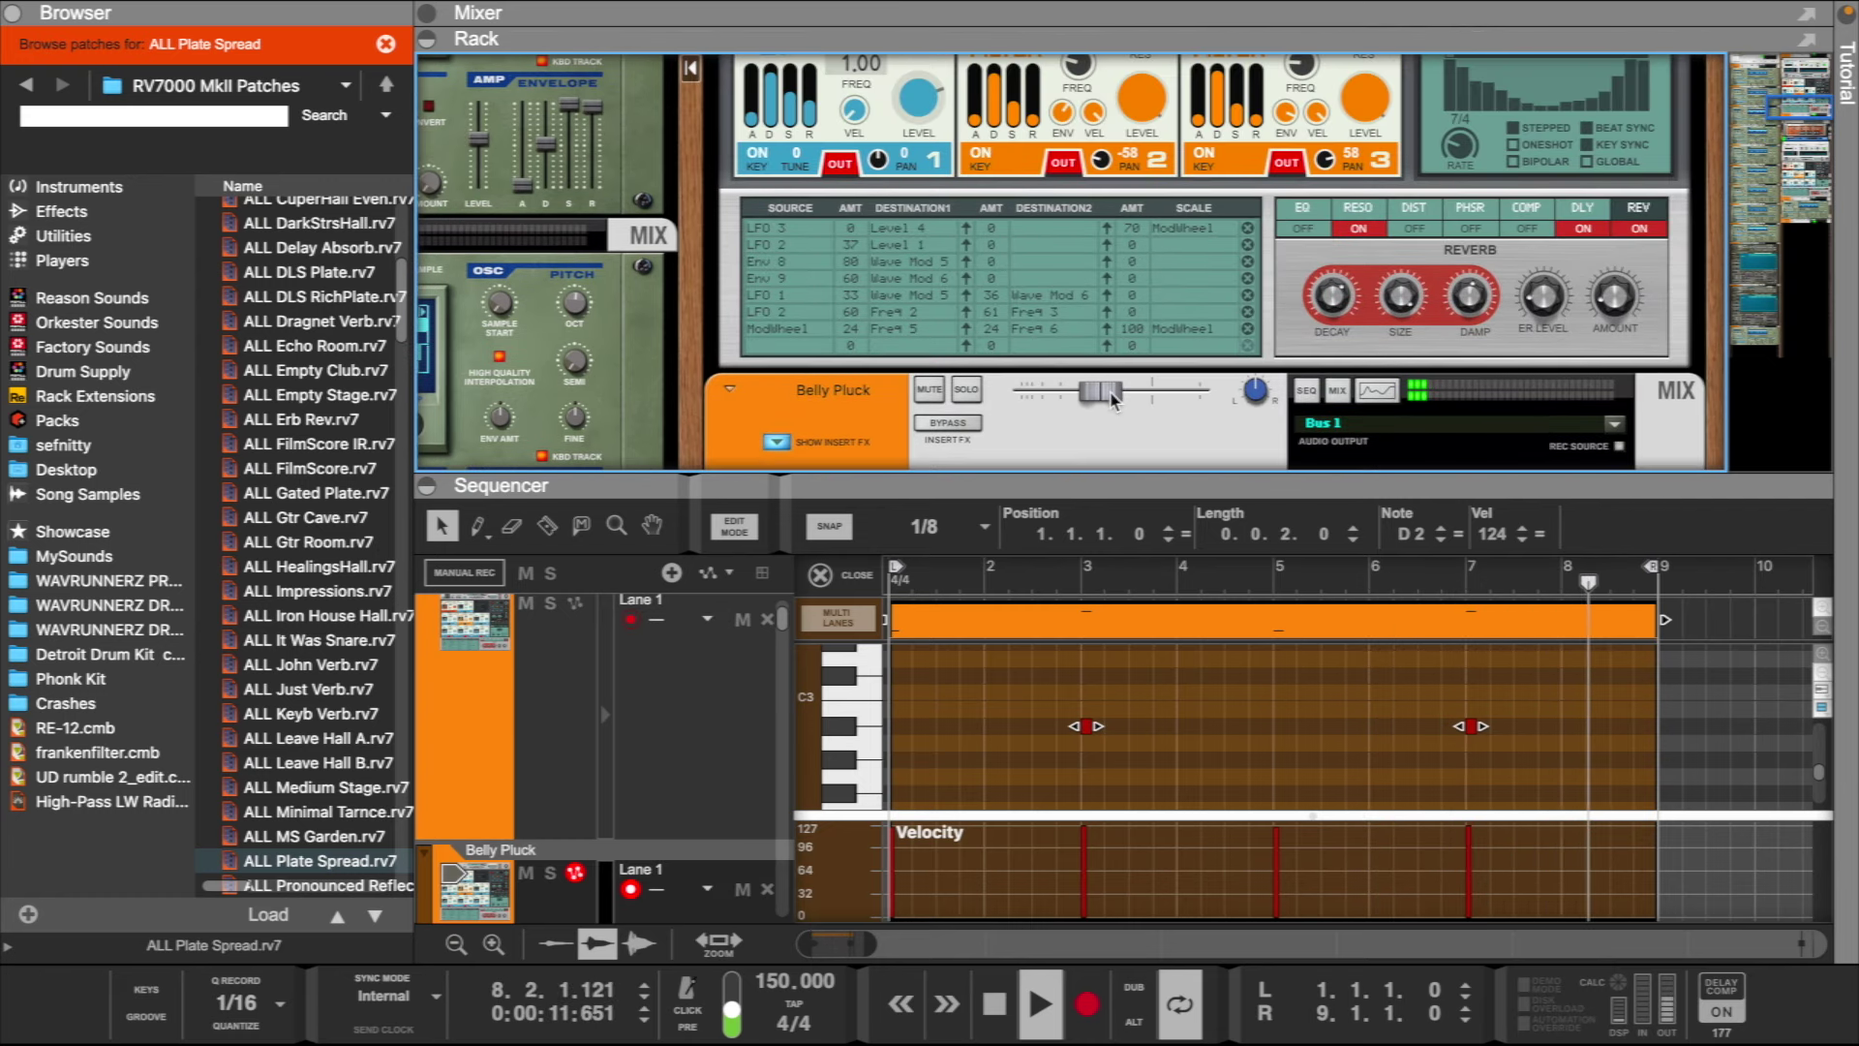
{"action": "left_click", "coordinate": [1114, 399]}
{"action": "left_click", "coordinate": [1377, 389]}
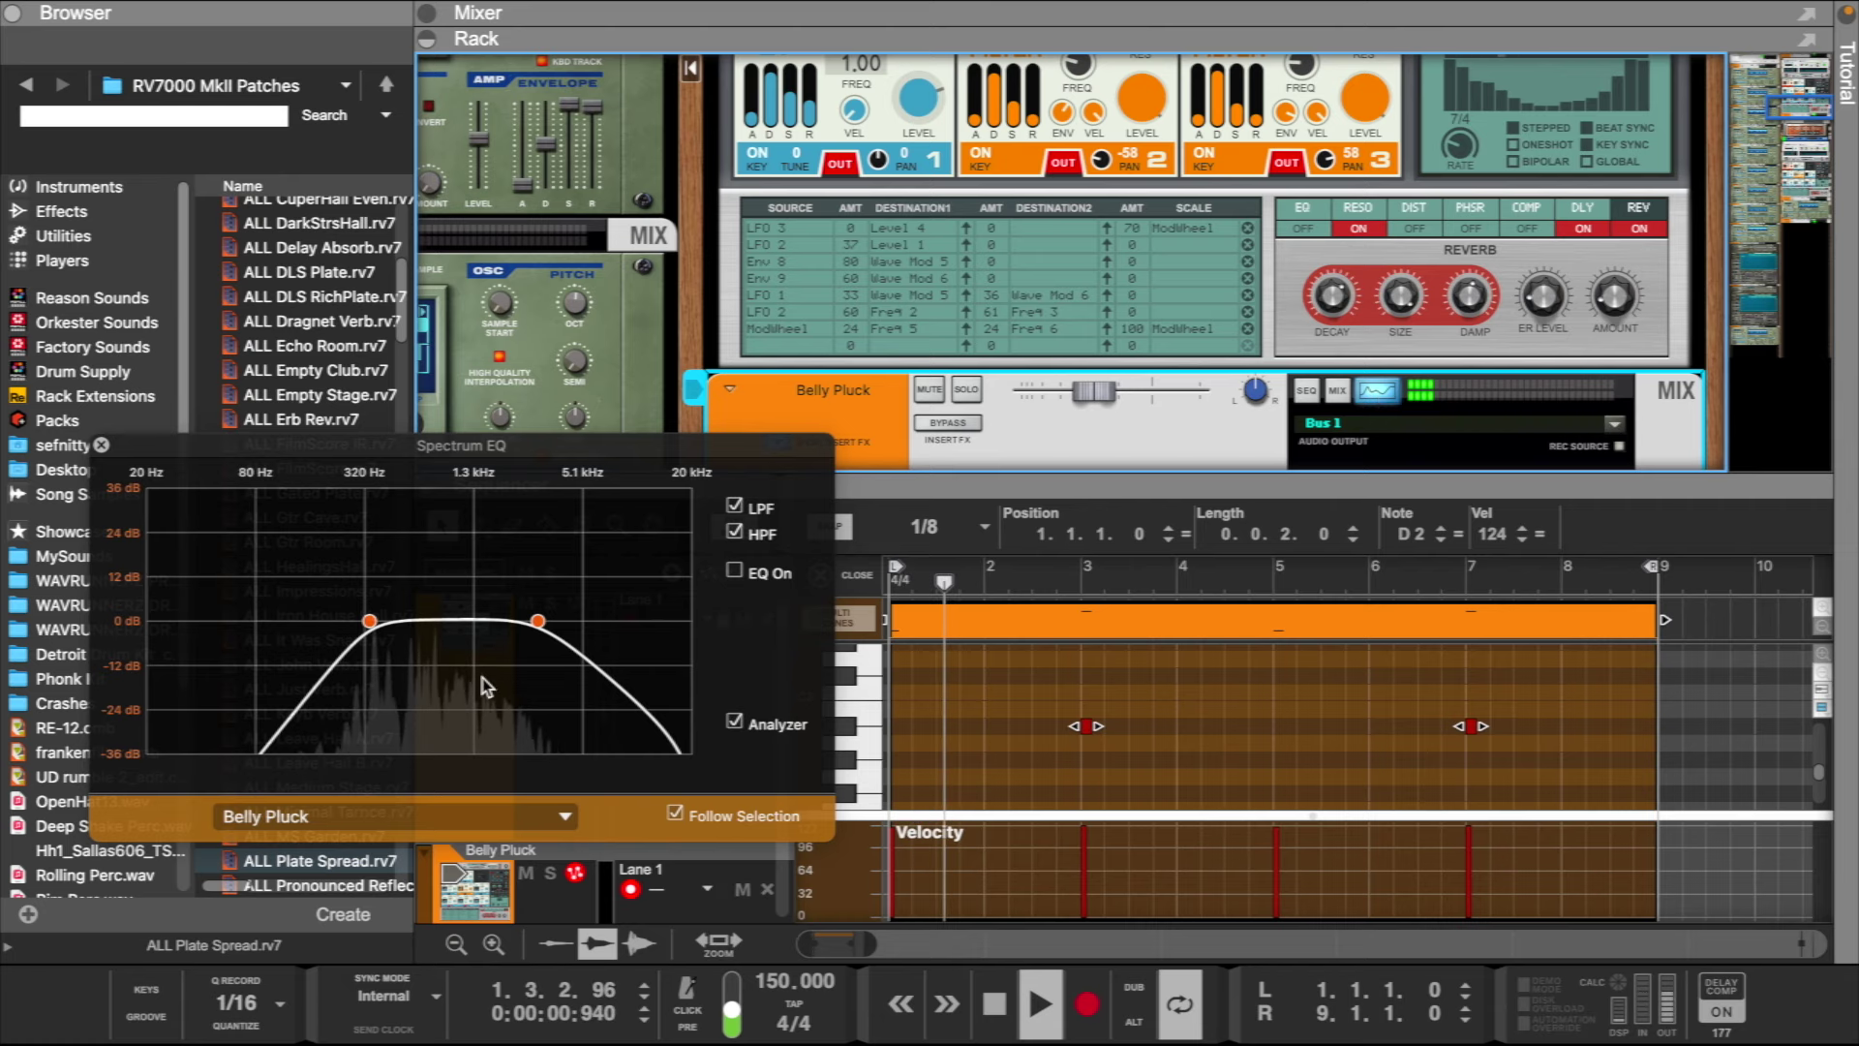
{"action": "left_click_drag", "start_coordinate": [539, 623], "coordinate": [537, 622]}
{"action": "left_click_drag", "start_coordinate": [372, 622], "coordinate": [378, 623]}
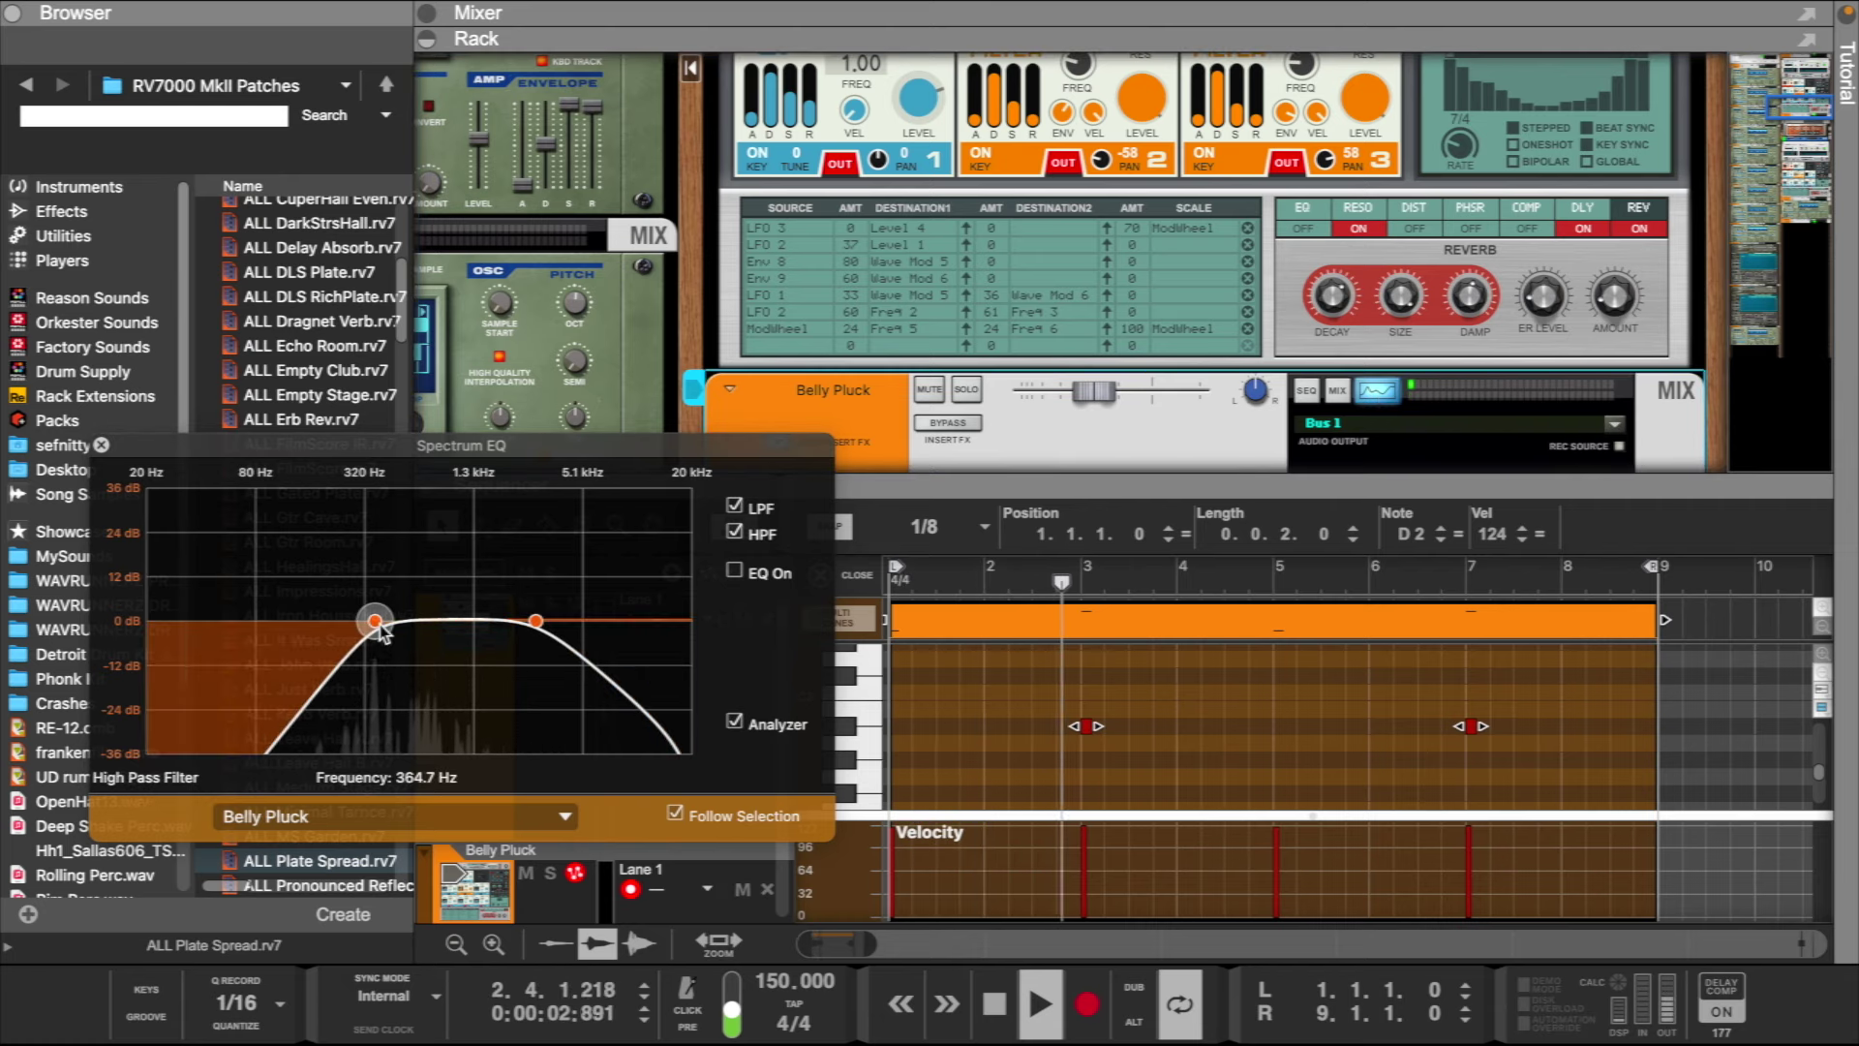
- Lengthen all four Belly Pluck notes to 0.3.0.0 and transpose them up one octave
{"action": "left_click_drag", "start_coordinate": [1350, 495], "coordinate": [1345, 193]}
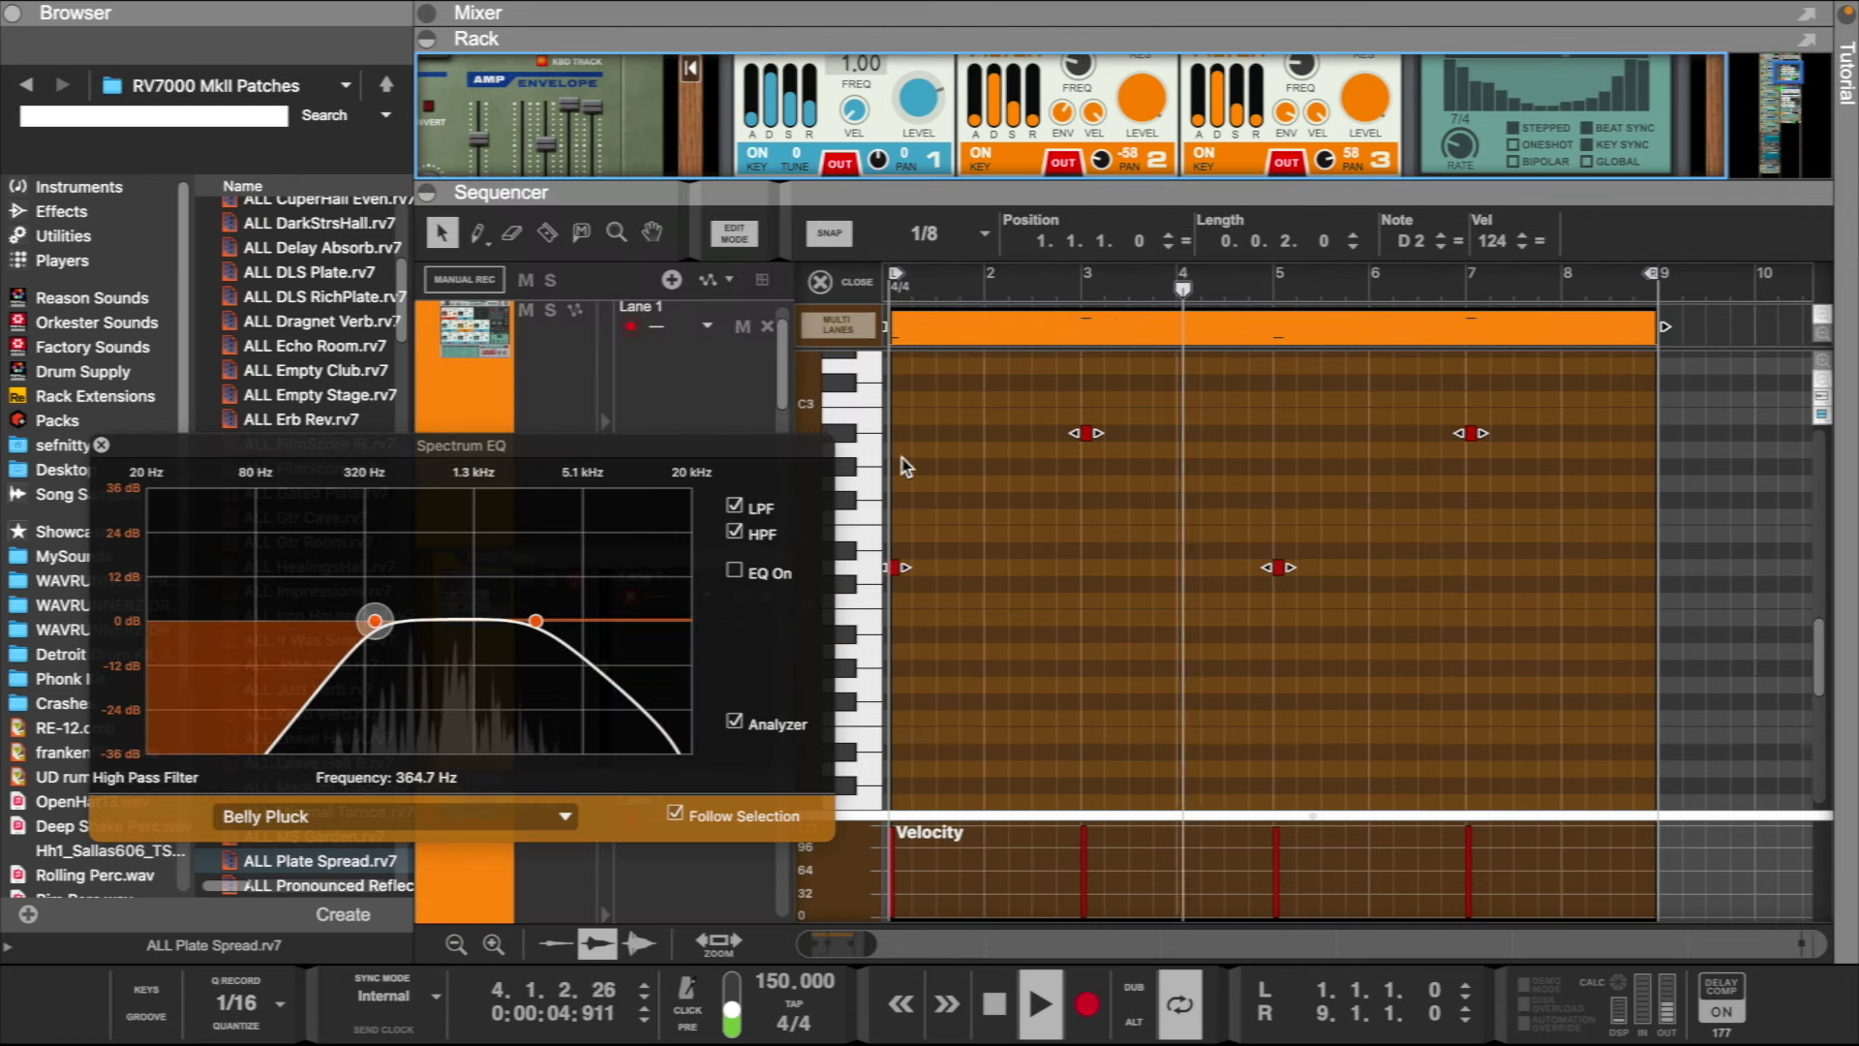
{"action": "left_click", "coordinate": [1101, 435]}
{"action": "left_click_drag", "start_coordinate": [1101, 434], "coordinate": [1159, 435]}
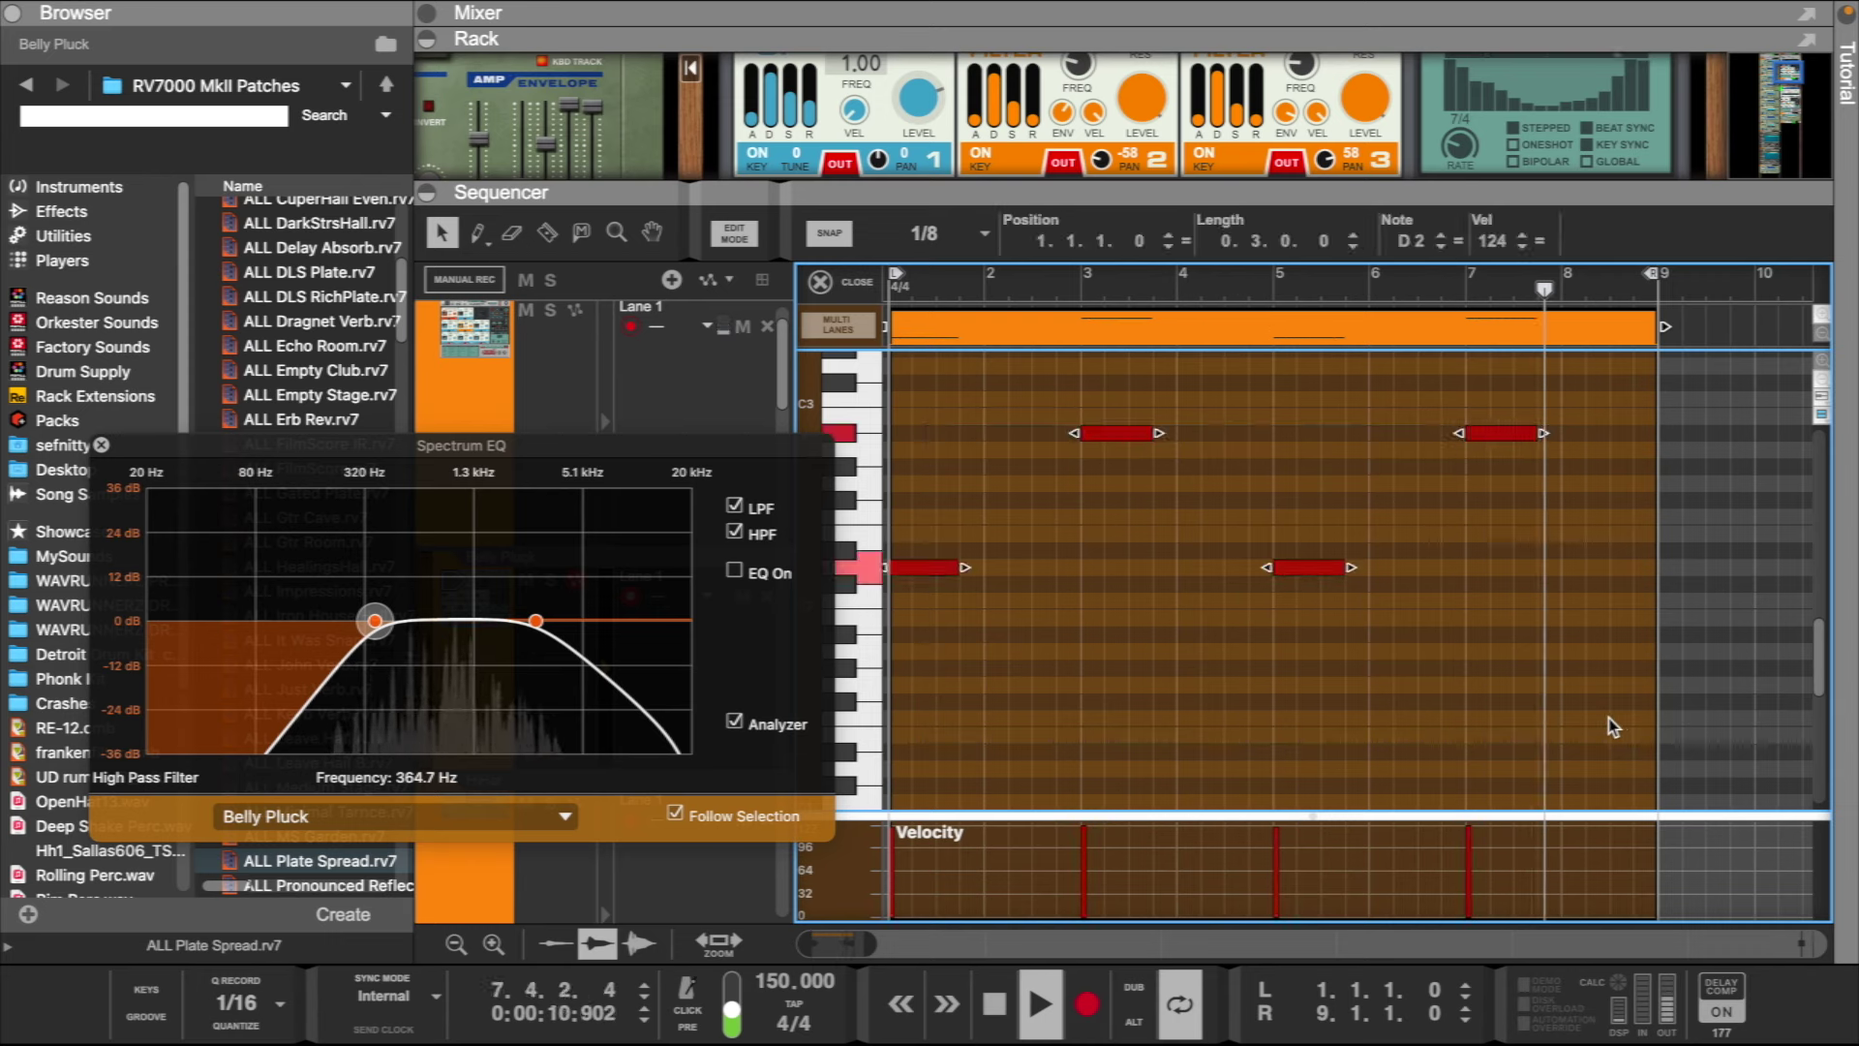
{"action": "key", "text": "shift+Up"}
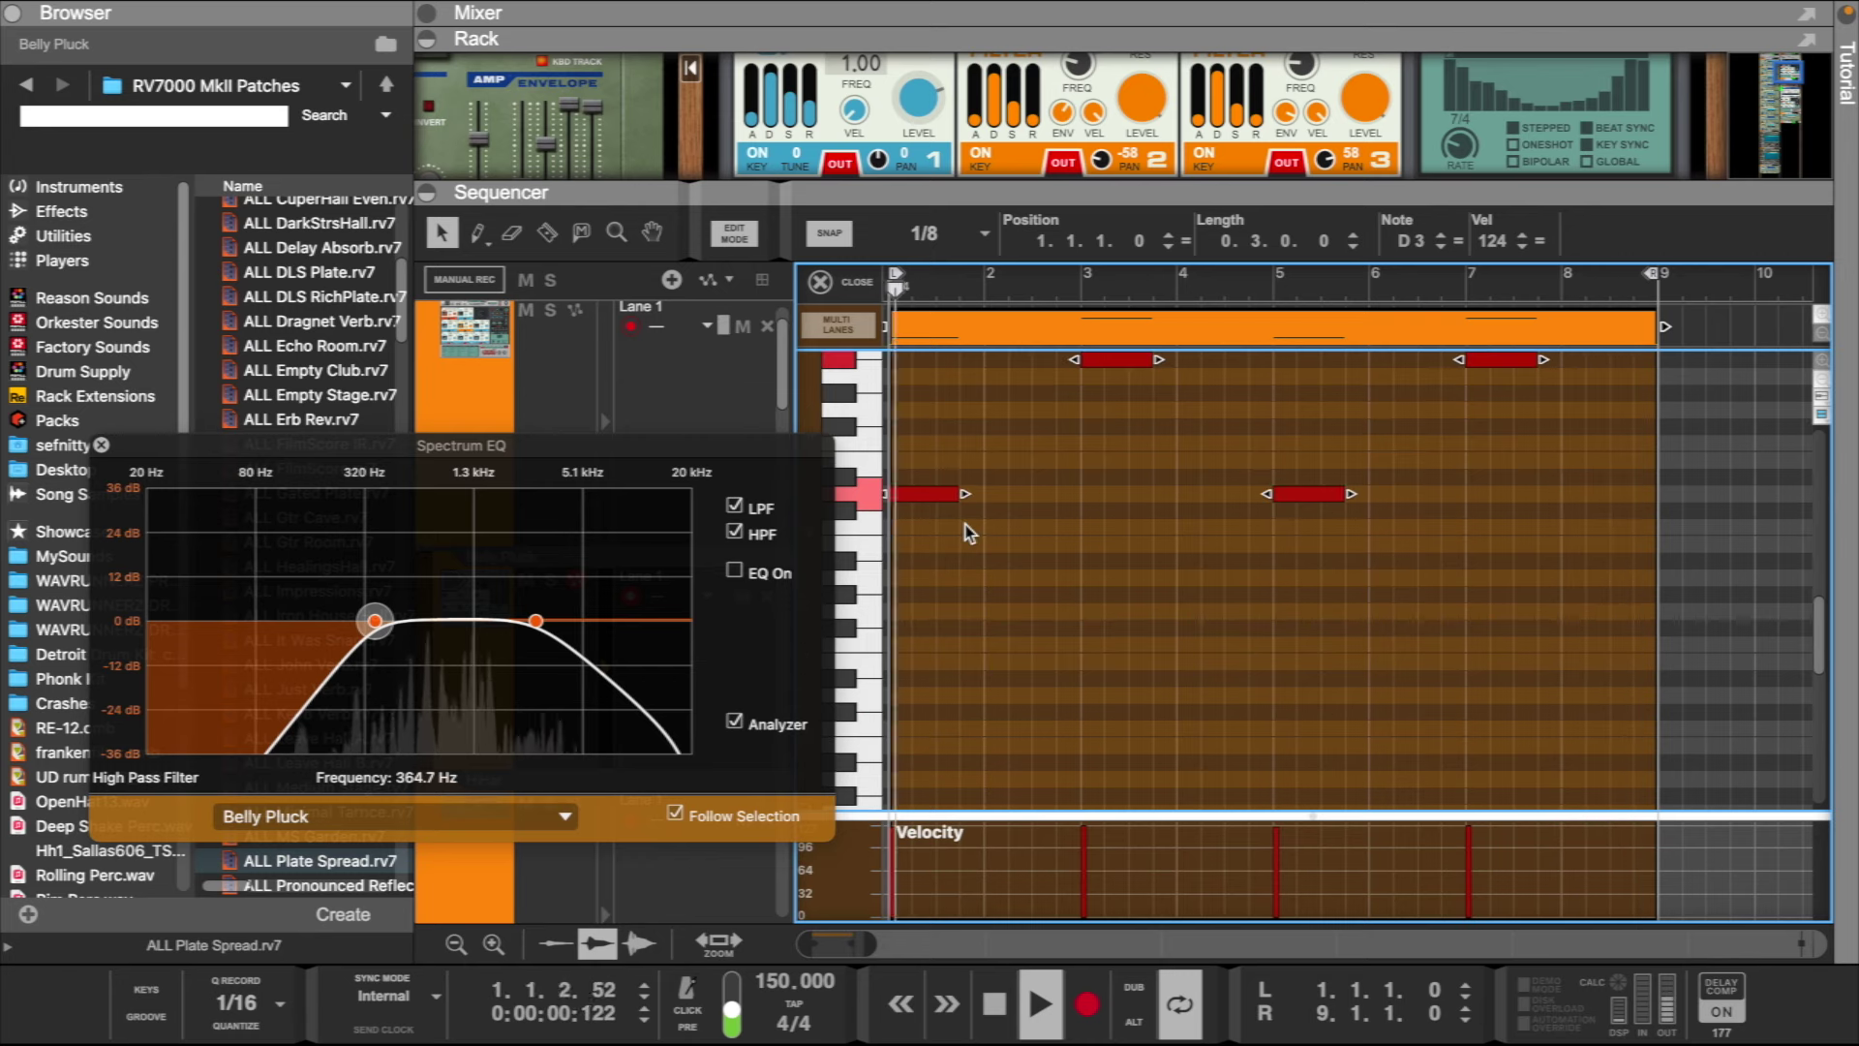
{"action": "scroll", "coordinate": [1030, 558], "scroll_direction": "up", "scroll_amount": 1}
{"action": "scroll", "coordinate": [1034, 567], "scroll_direction": "up", "scroll_amount": 1}
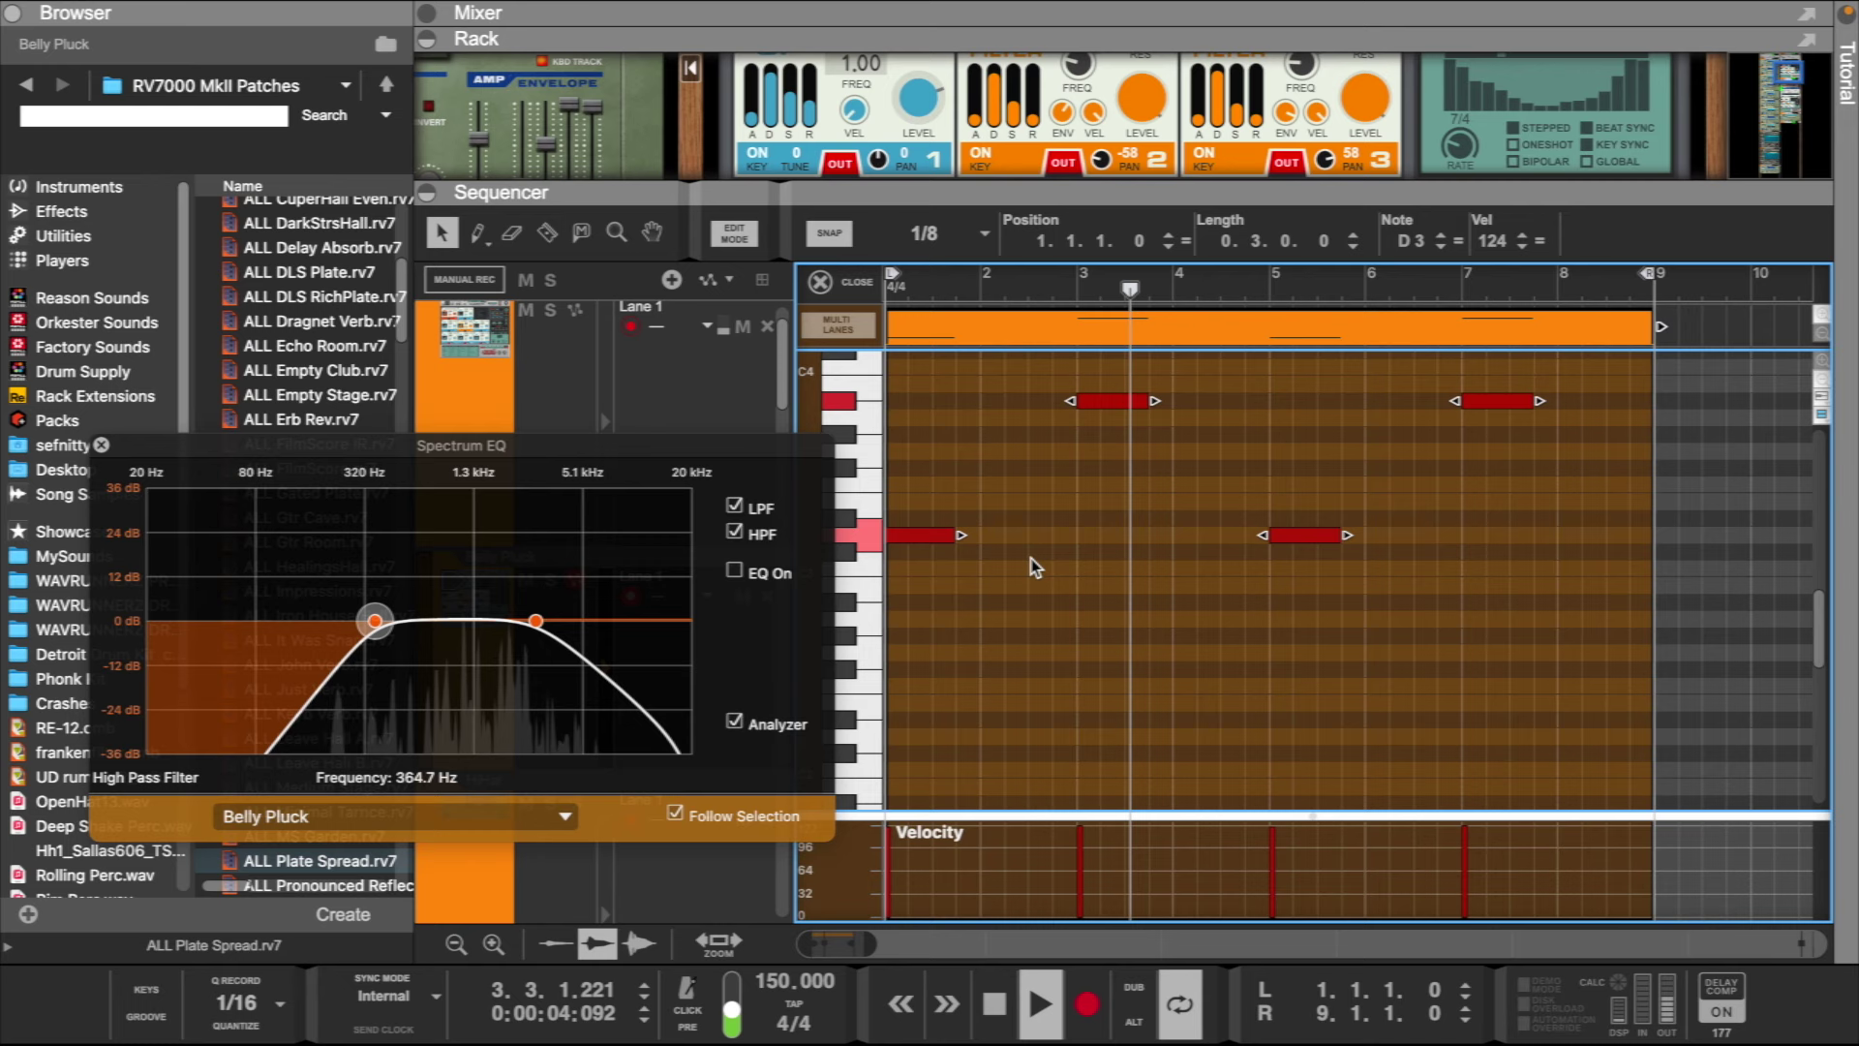
- Select the two Belly Pluck notes at bars 3 and 7 and transpose them down twelve semitones to A#2
{"action": "left_click", "coordinate": [1073, 538]}
{"action": "left_click_drag", "start_coordinate": [997, 389], "coordinate": [1549, 427]}
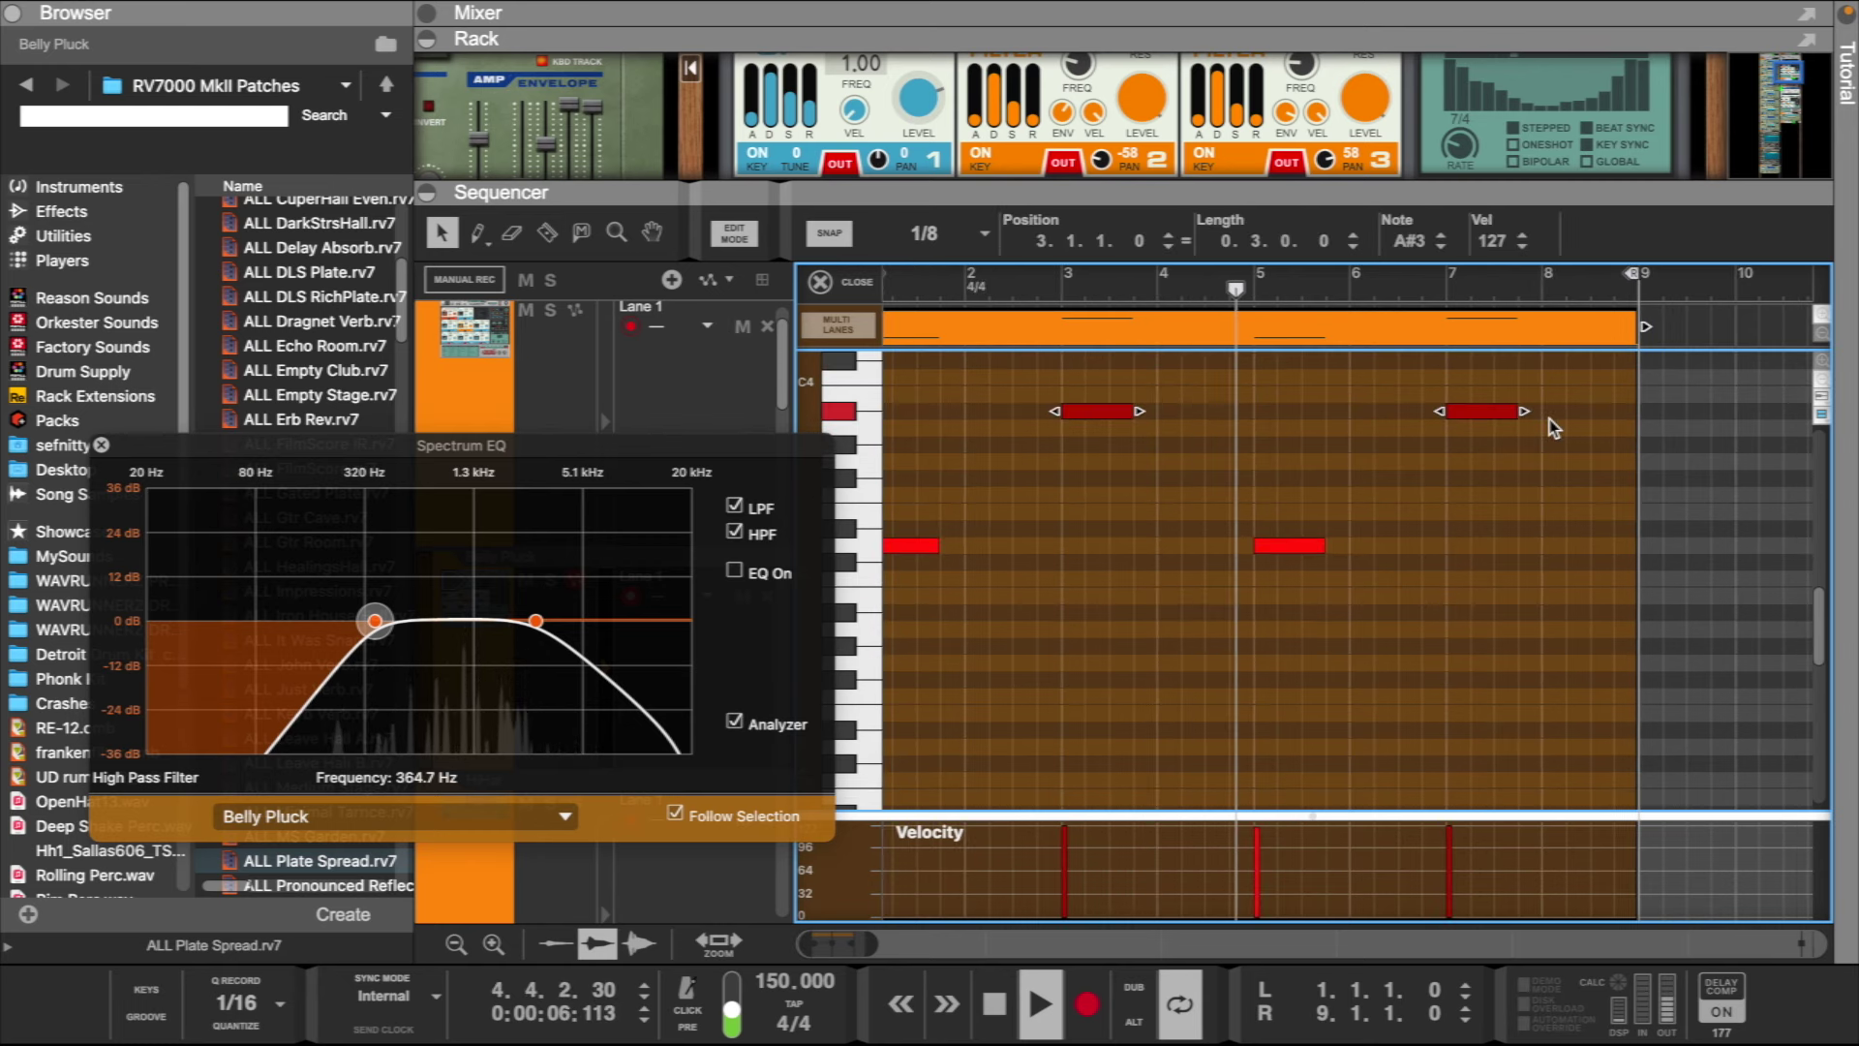
{"action": "key", "text": "Down"}
{"action": "key", "text": "Down"}
{"action": "key", "text": "Down"}
{"action": "key", "text": "Down"}
{"action": "key", "text": "Down"}
{"action": "key", "text": "Down"}
{"action": "key", "text": "Down"}
{"action": "key", "text": "Down"}
{"action": "key", "text": "Down"}
{"action": "key", "text": "Down"}
{"action": "key", "text": "Down"}
{"action": "key", "text": "Down"}
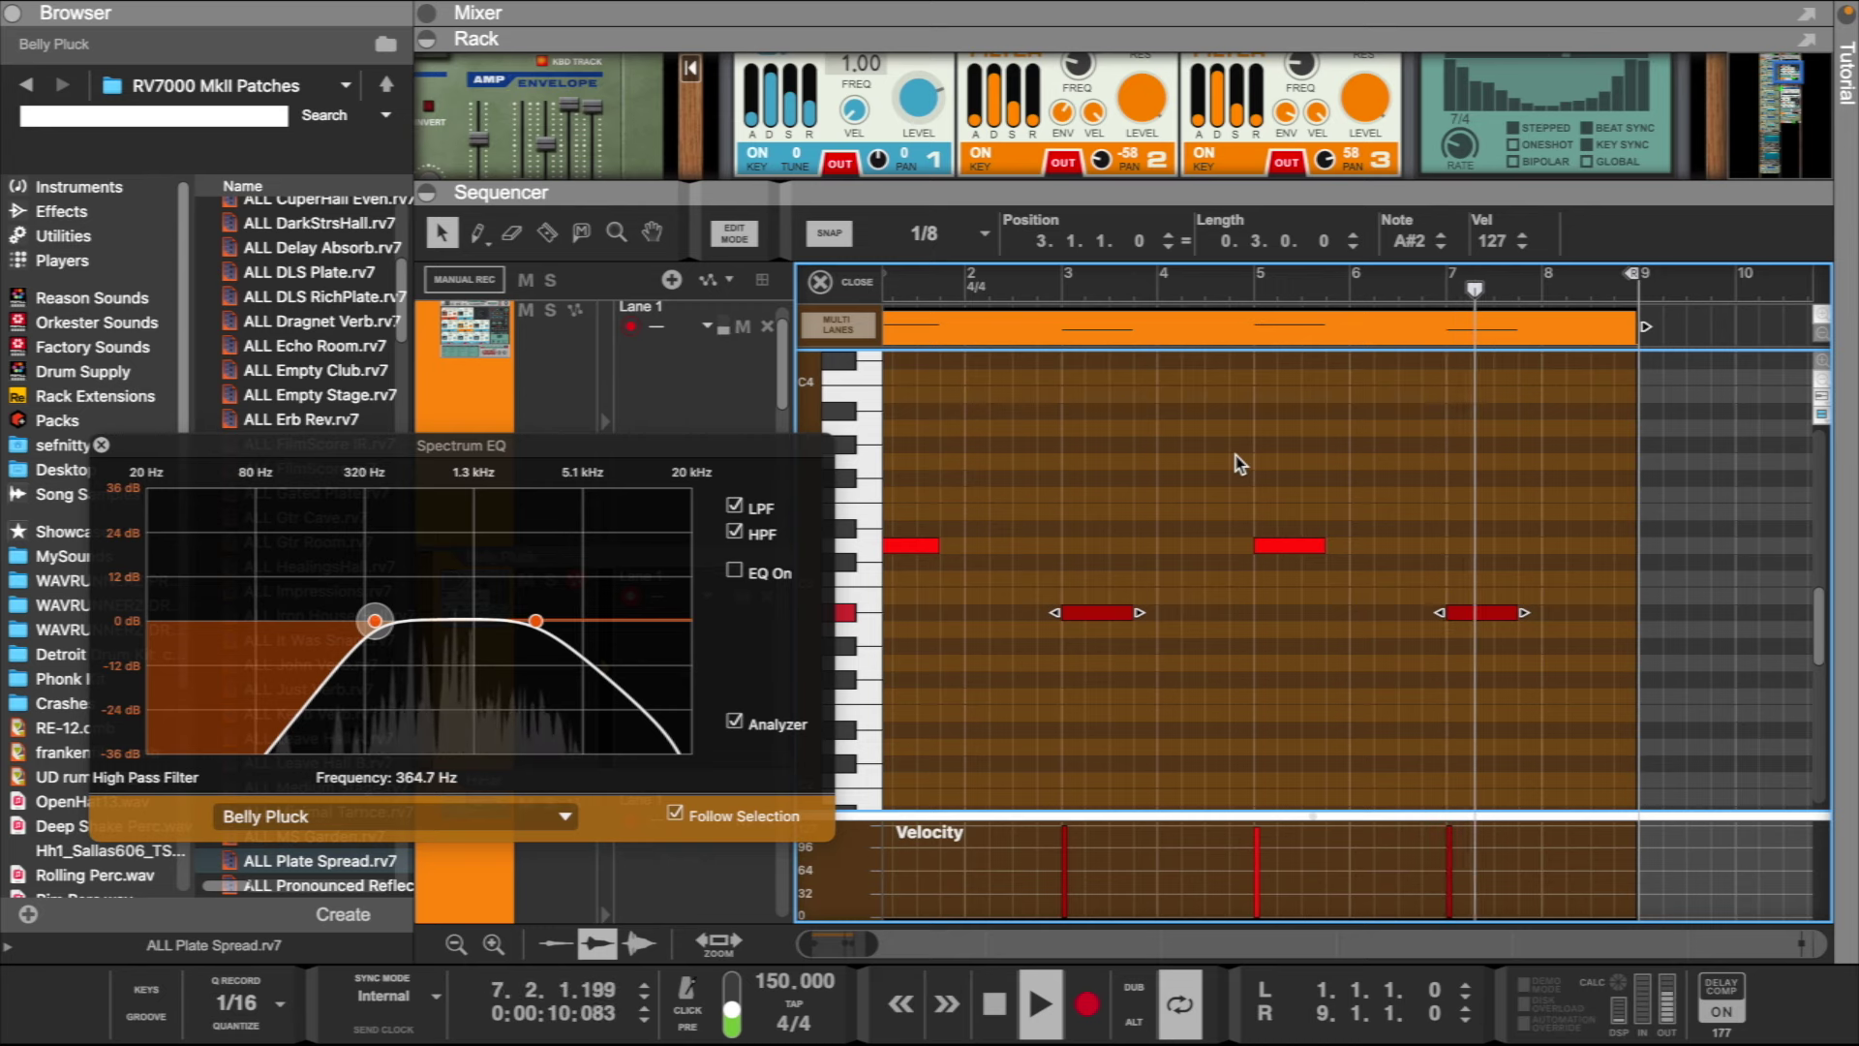
{"action": "left_click", "coordinate": [1139, 472]}
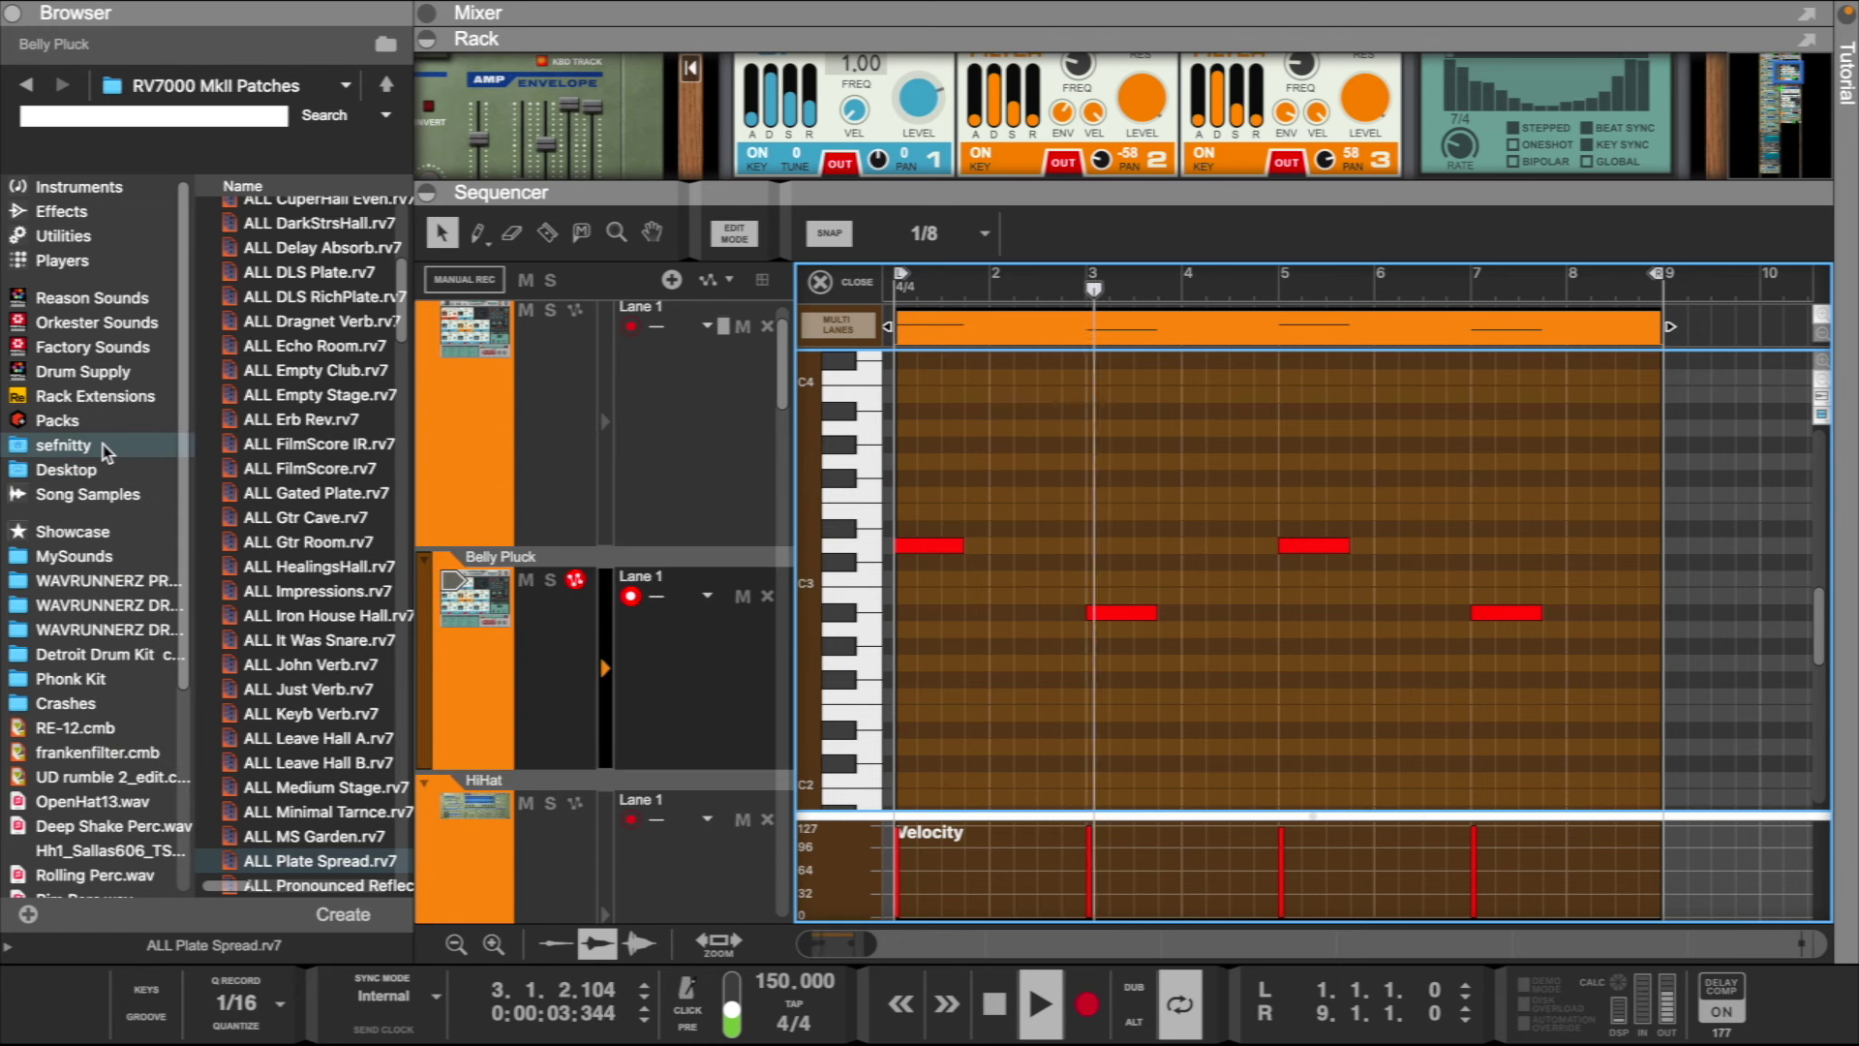
- Transpose only the bar 7 Belly Pluck note up one octave to A#3 and close the clip editor
{"action": "left_click_drag", "start_coordinate": [869, 191], "coordinate": [891, 426]}
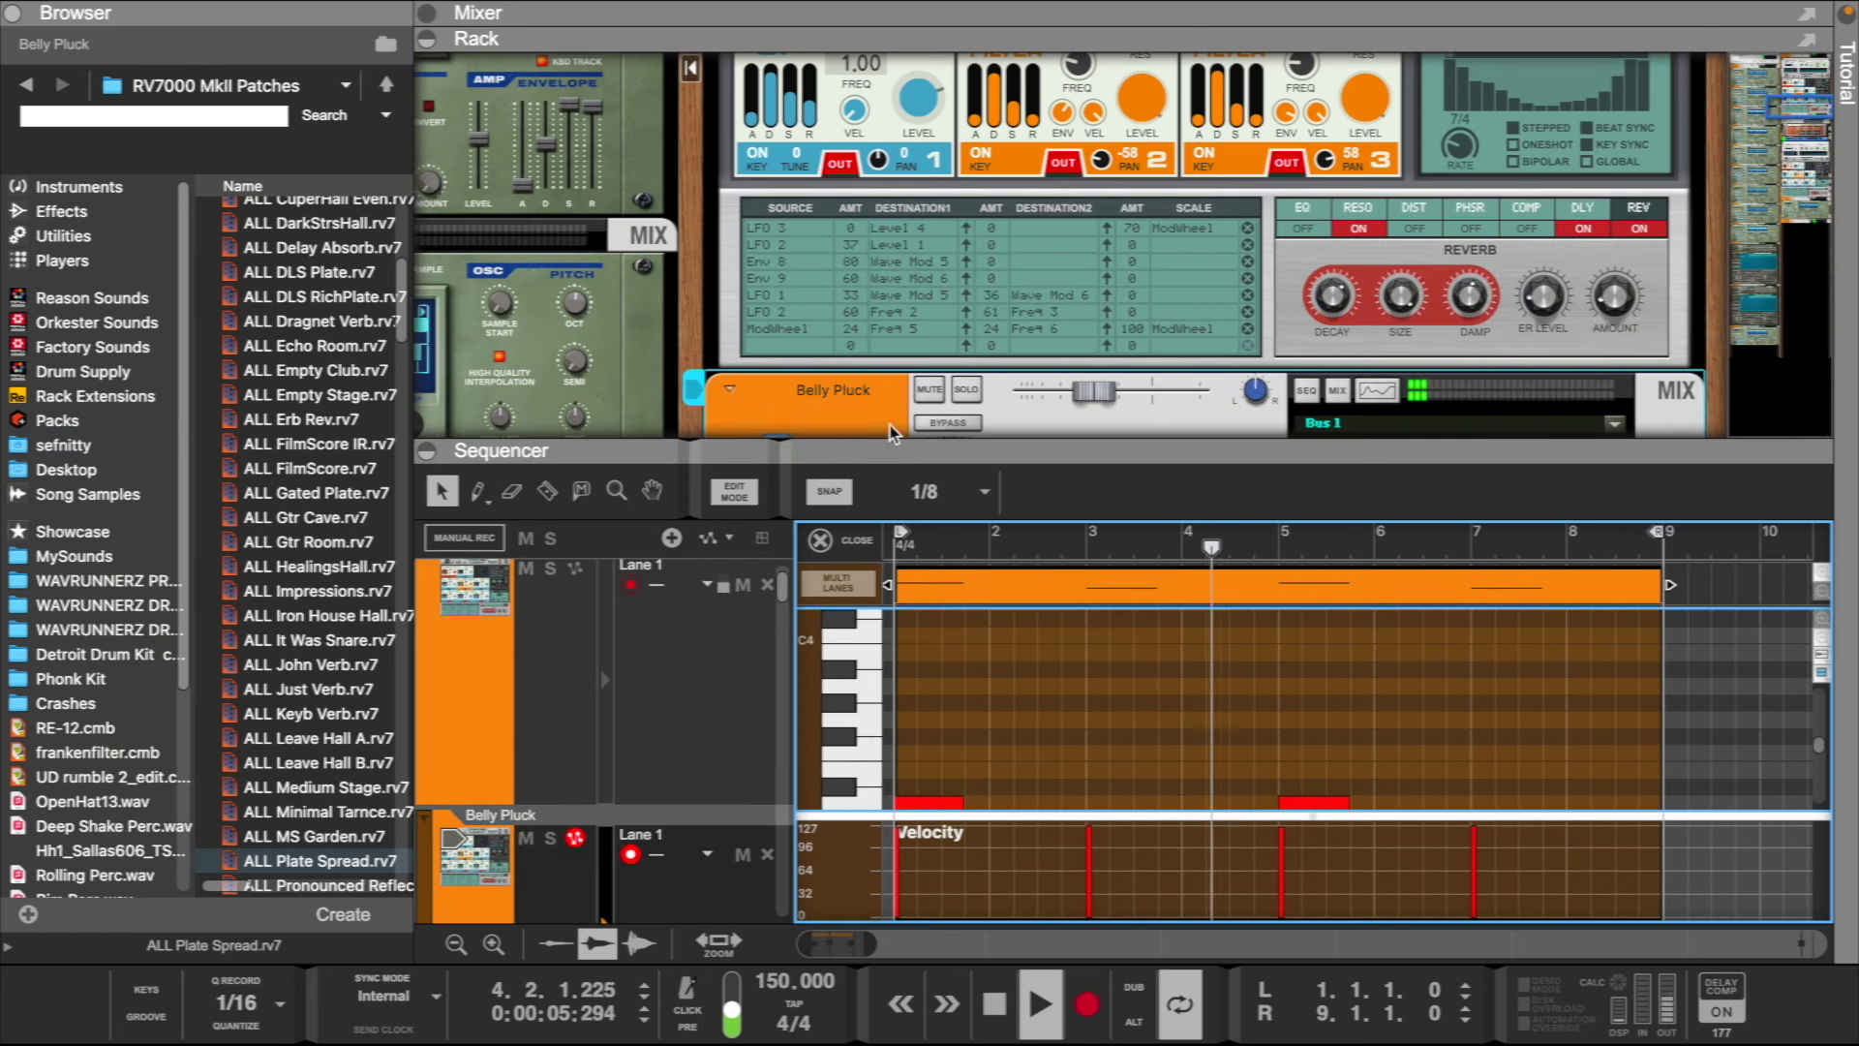
{"action": "scroll", "coordinate": [1434, 701], "scroll_direction": "down", "scroll_amount": 3}
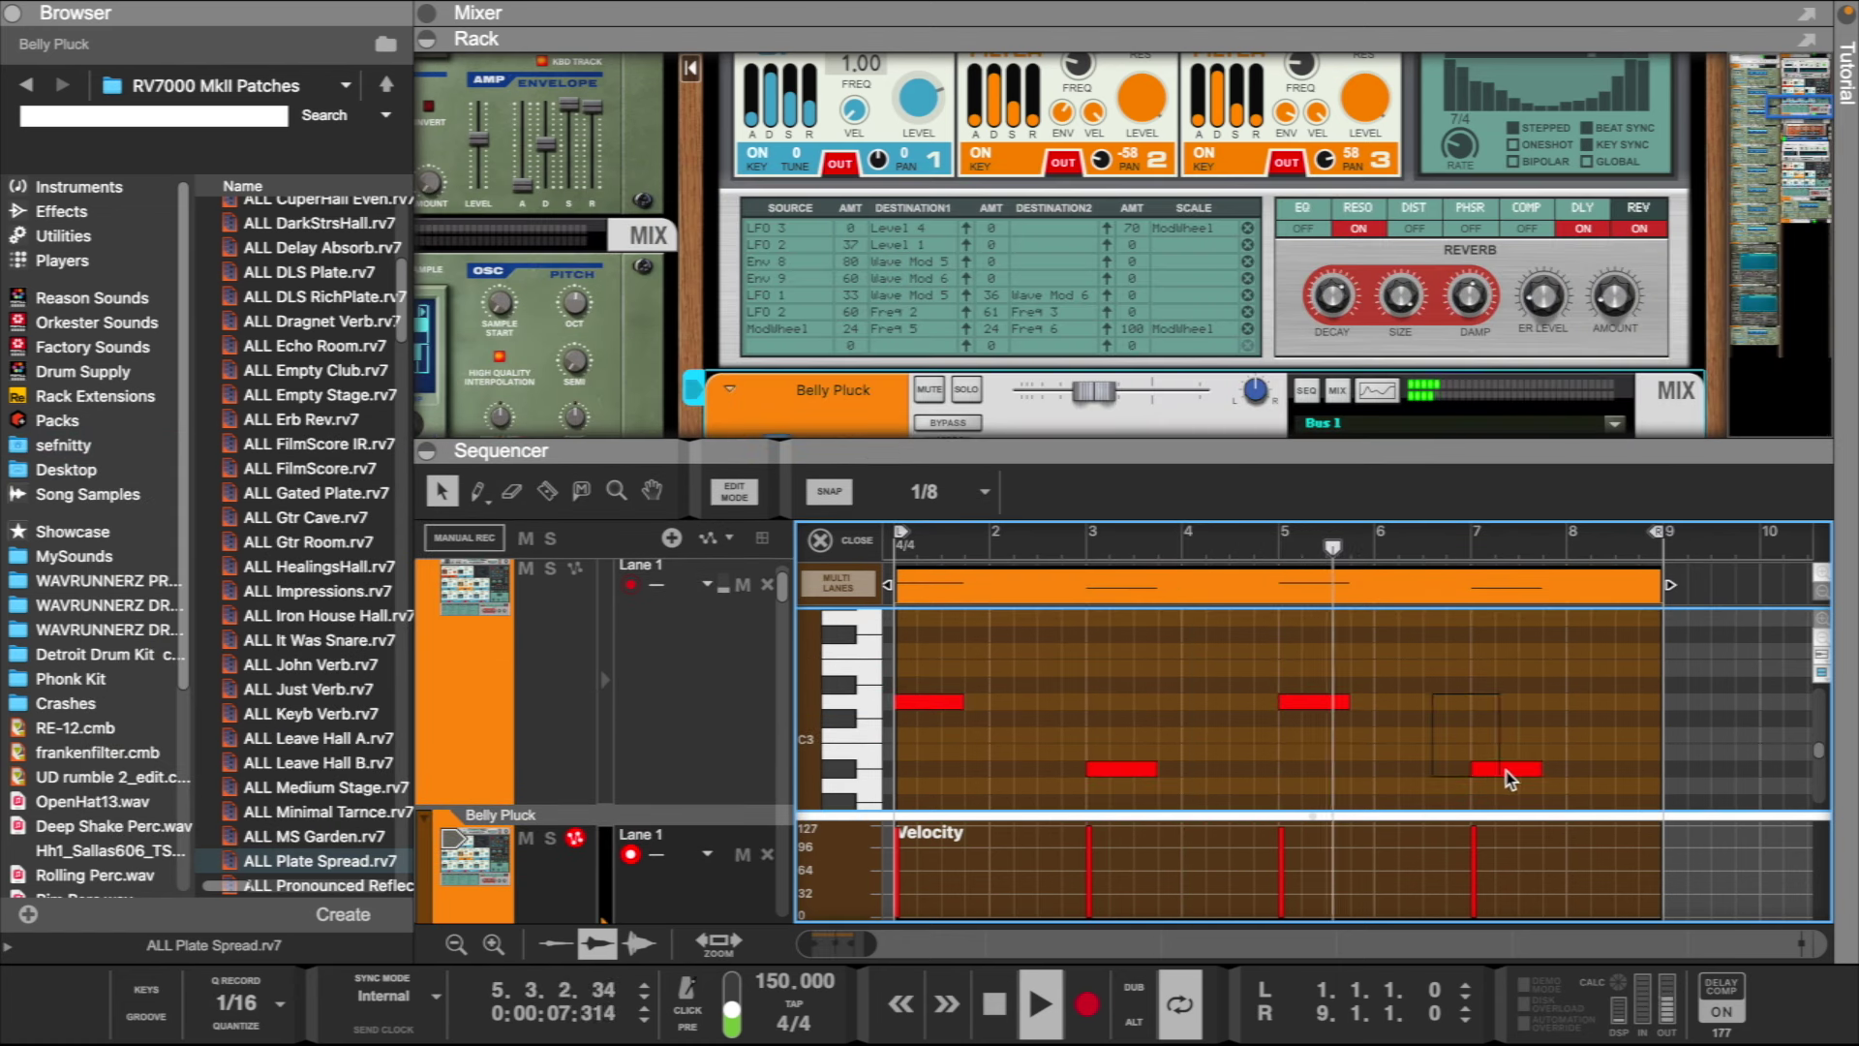
{"action": "left_click_drag", "start_coordinate": [1506, 774], "coordinate": [1576, 804]}
{"action": "key", "text": "shift+super+Up"}
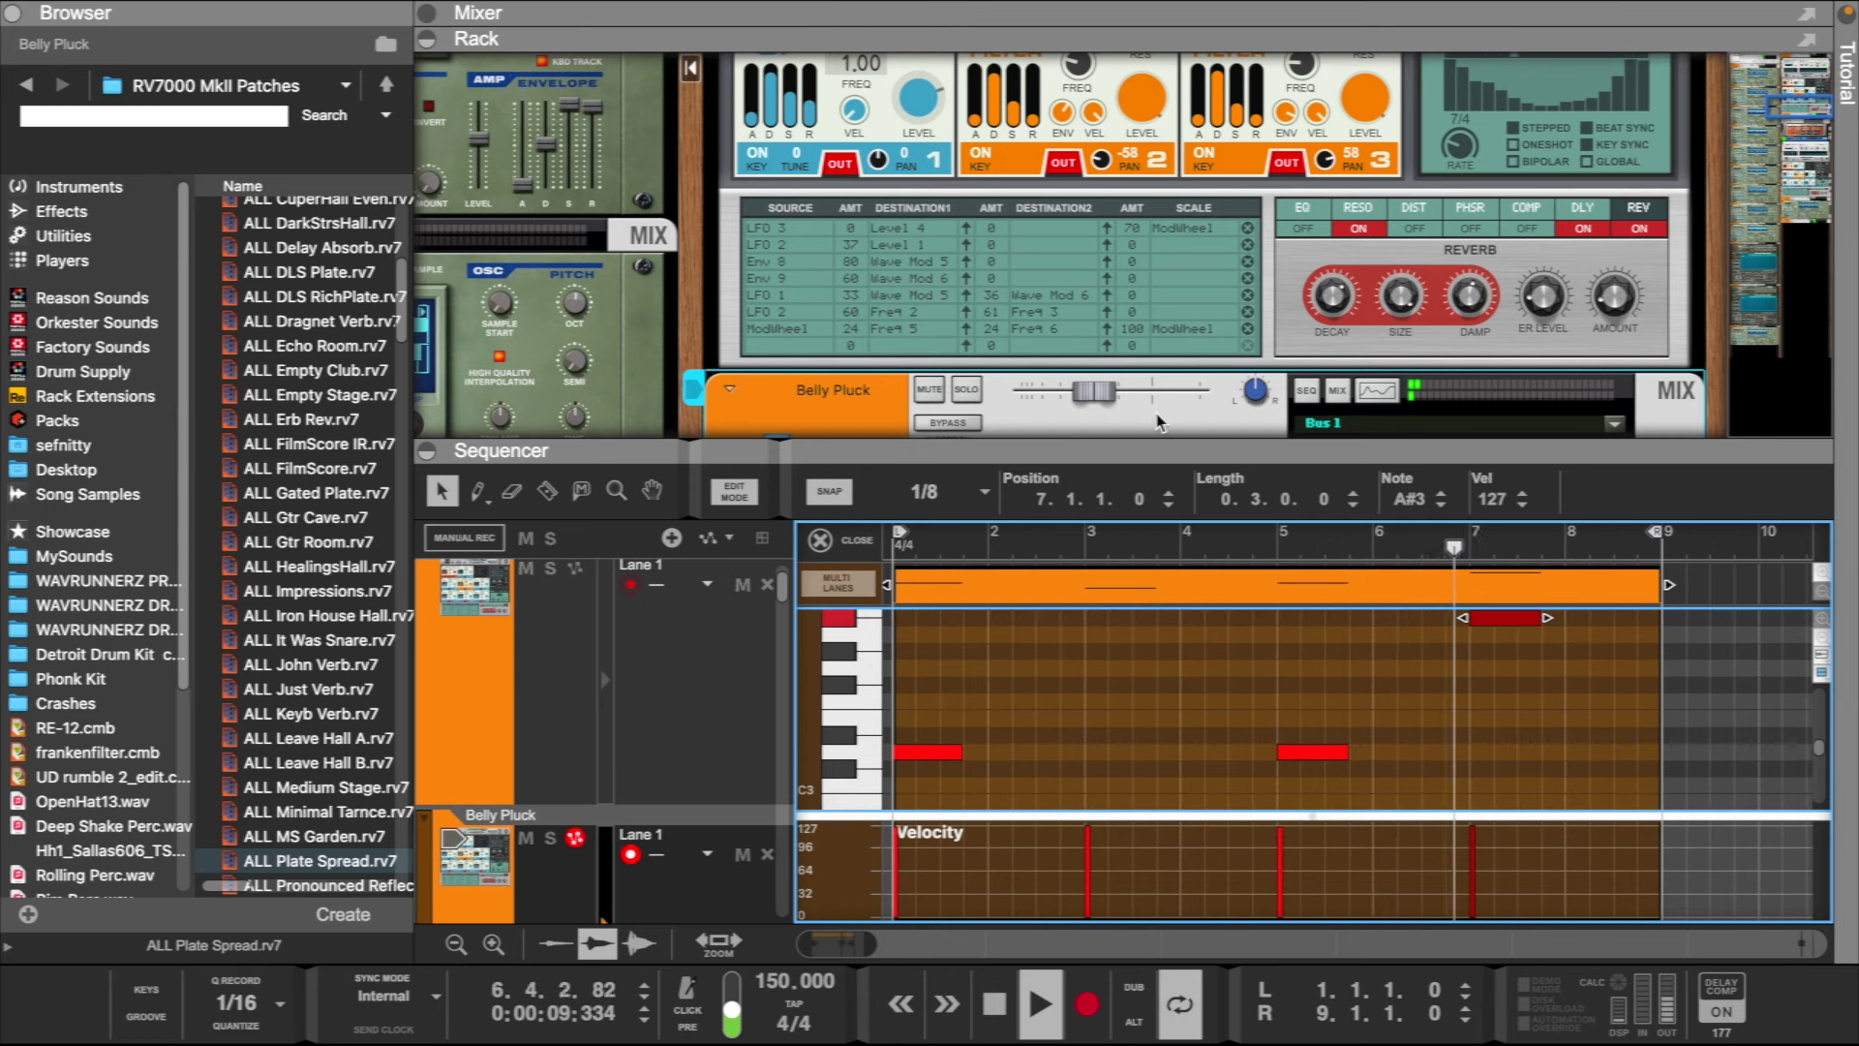
{"action": "left_click_drag", "start_coordinate": [1157, 455], "coordinate": [1098, 196]}
{"action": "scroll", "coordinate": [1182, 506], "scroll_direction": "up", "scroll_amount": 3}
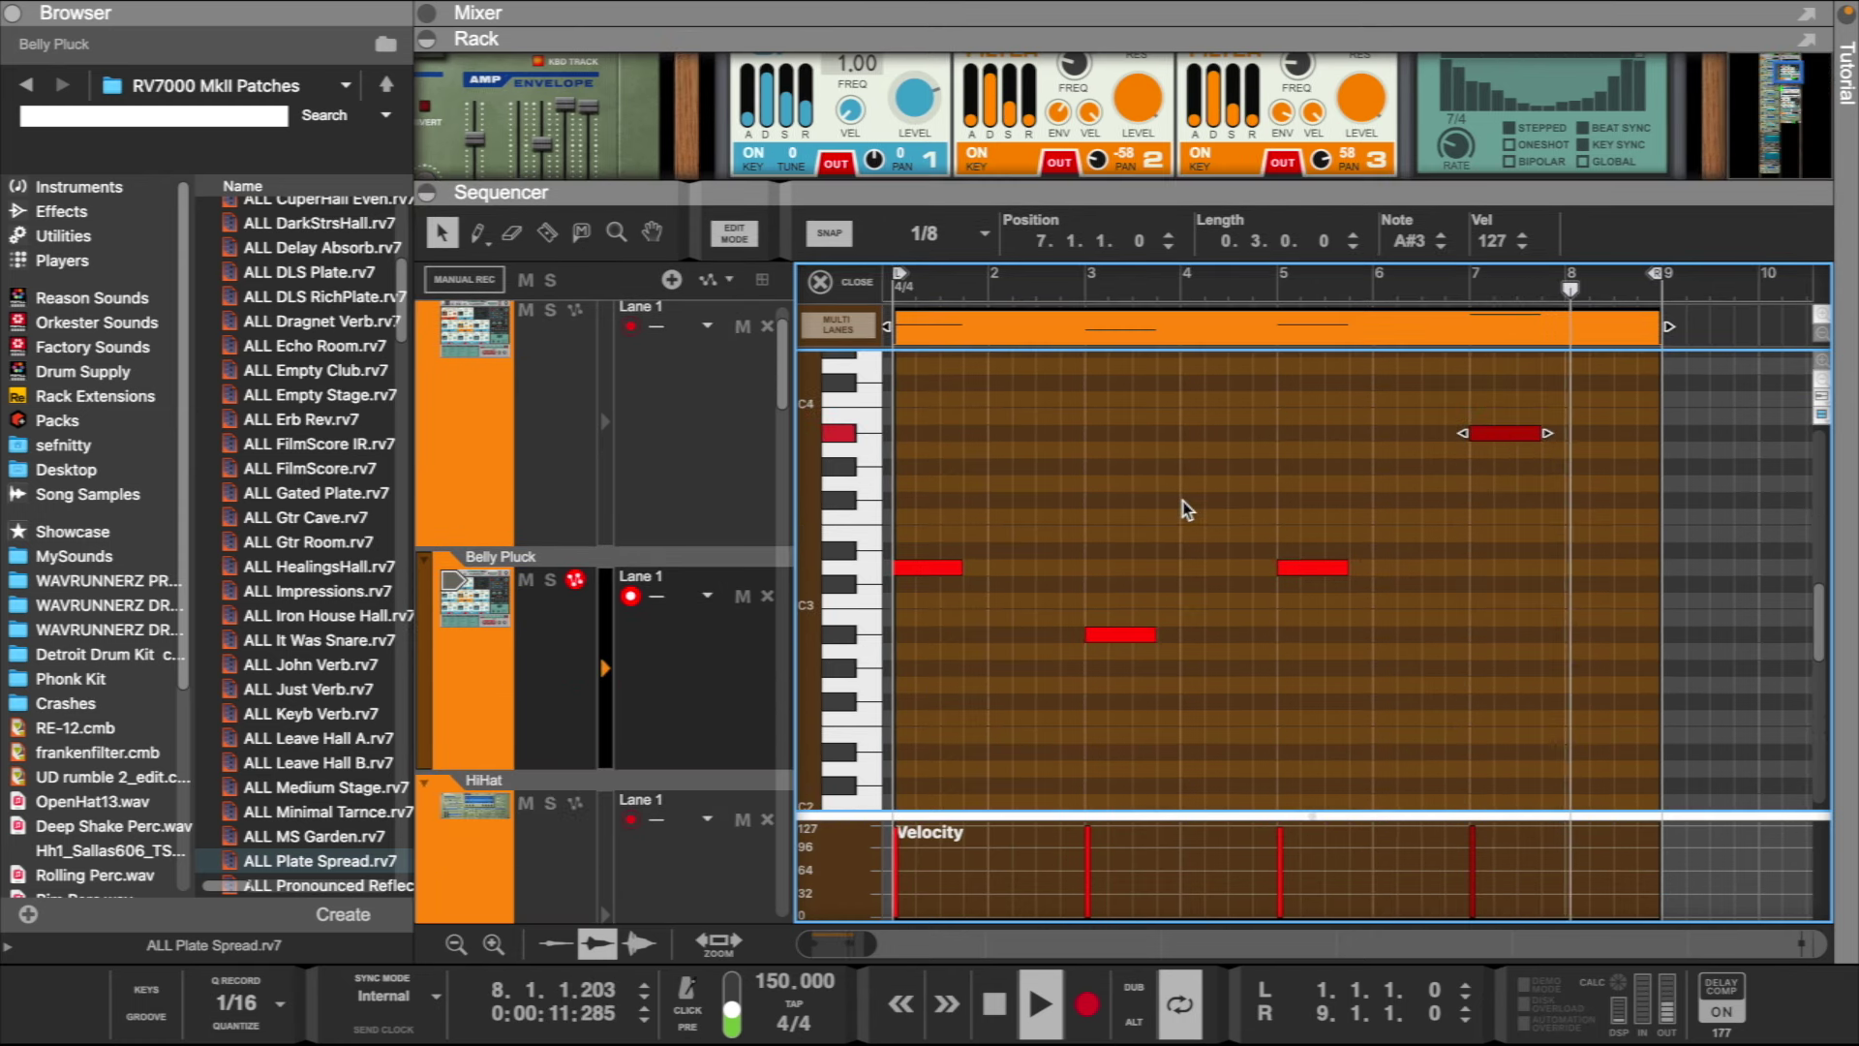
{"action": "left_click", "coordinate": [1182, 506]}
{"action": "left_click", "coordinate": [850, 283]}
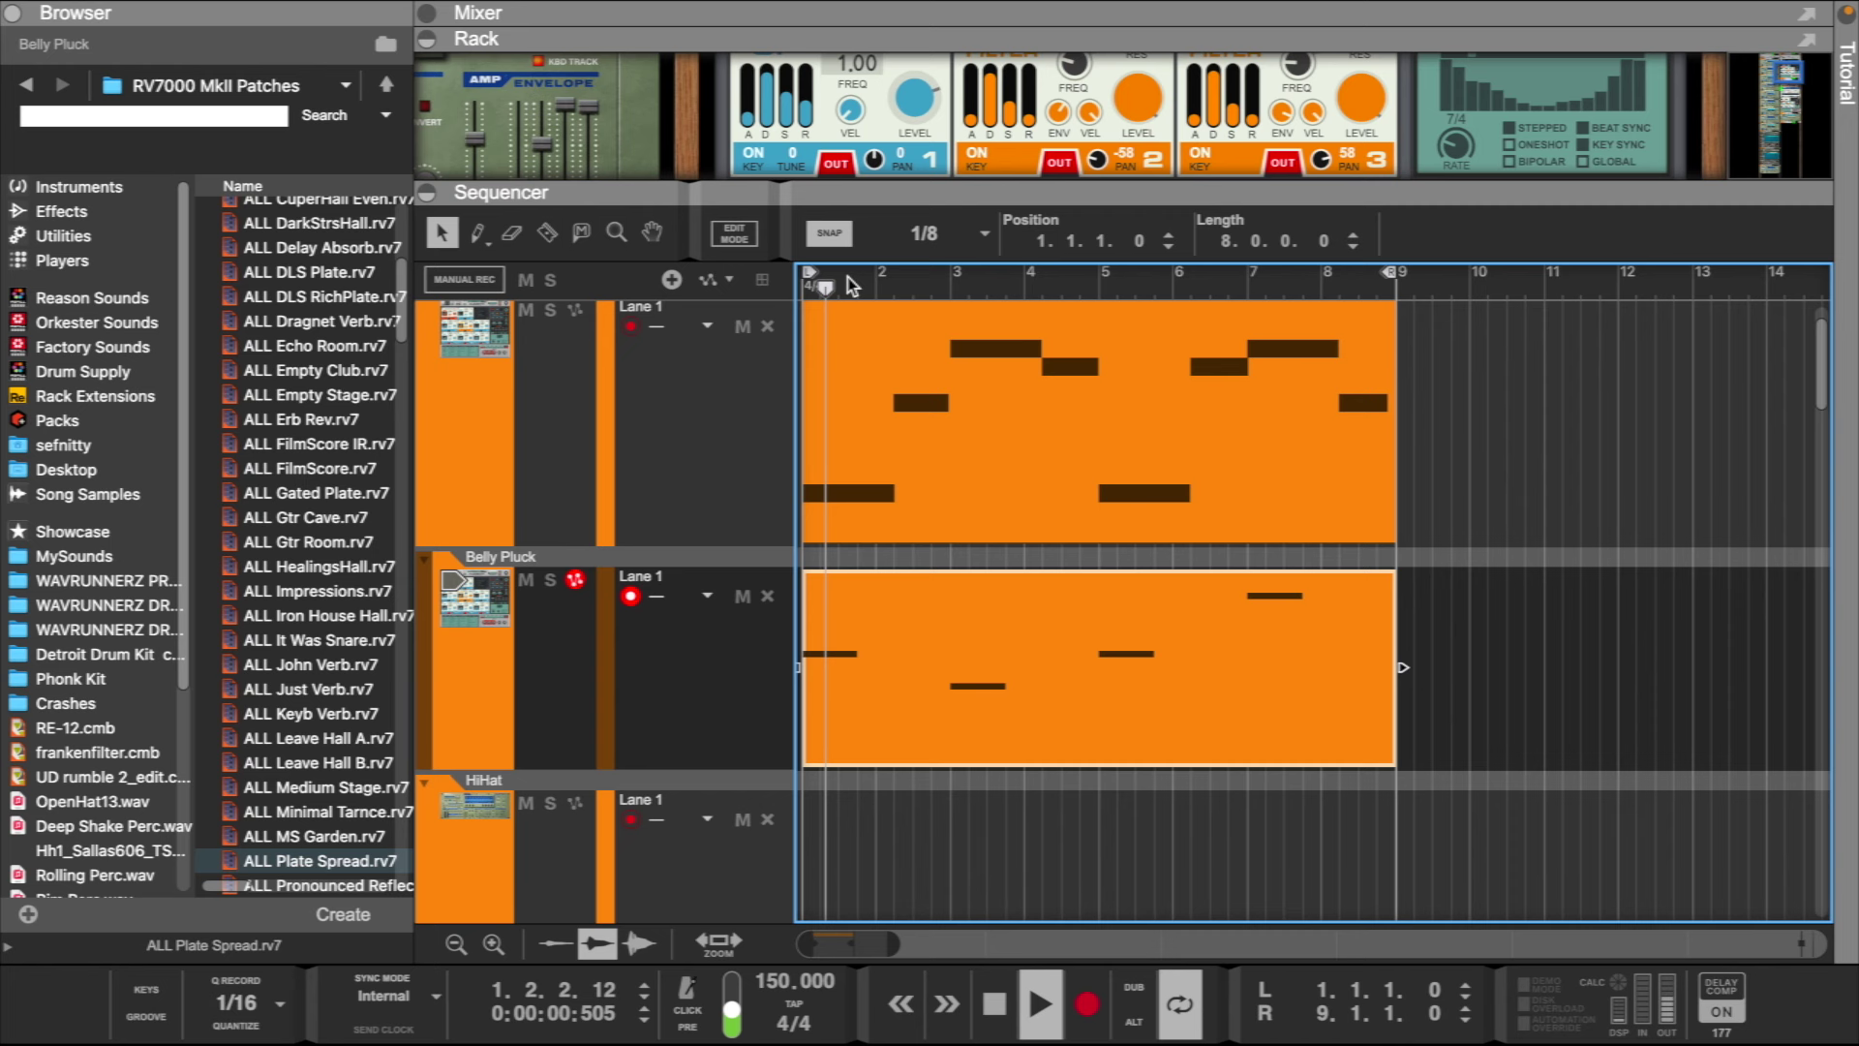
- Balance the mixer levels of Nasty Payback at about -18.06 dB and Belly Pluck at about -17.43 dB
{"action": "scroll", "coordinate": [995, 530], "scroll_direction": "up", "scroll_amount": 1}
{"action": "left_click_drag", "start_coordinate": [1097, 47], "coordinate": [1142, 658]}
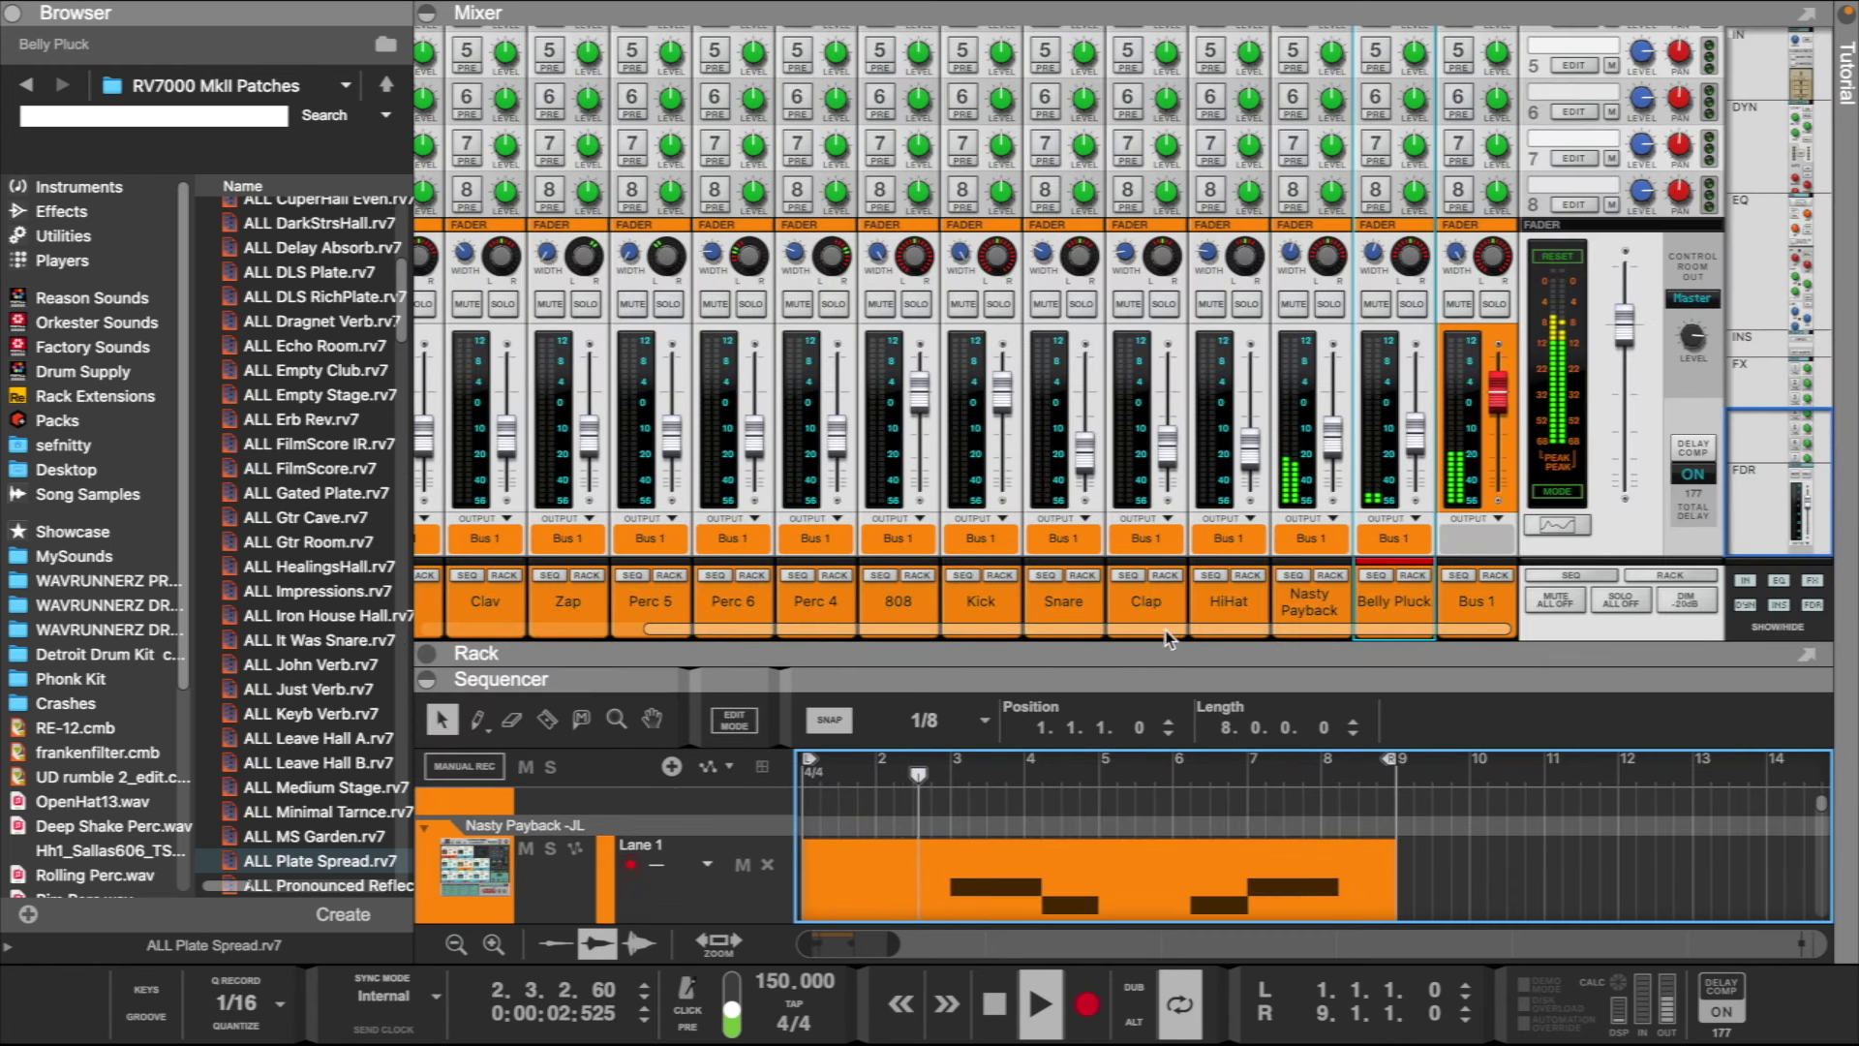
{"action": "left_click_drag", "start_coordinate": [1410, 261], "coordinate": [1339, 276]}
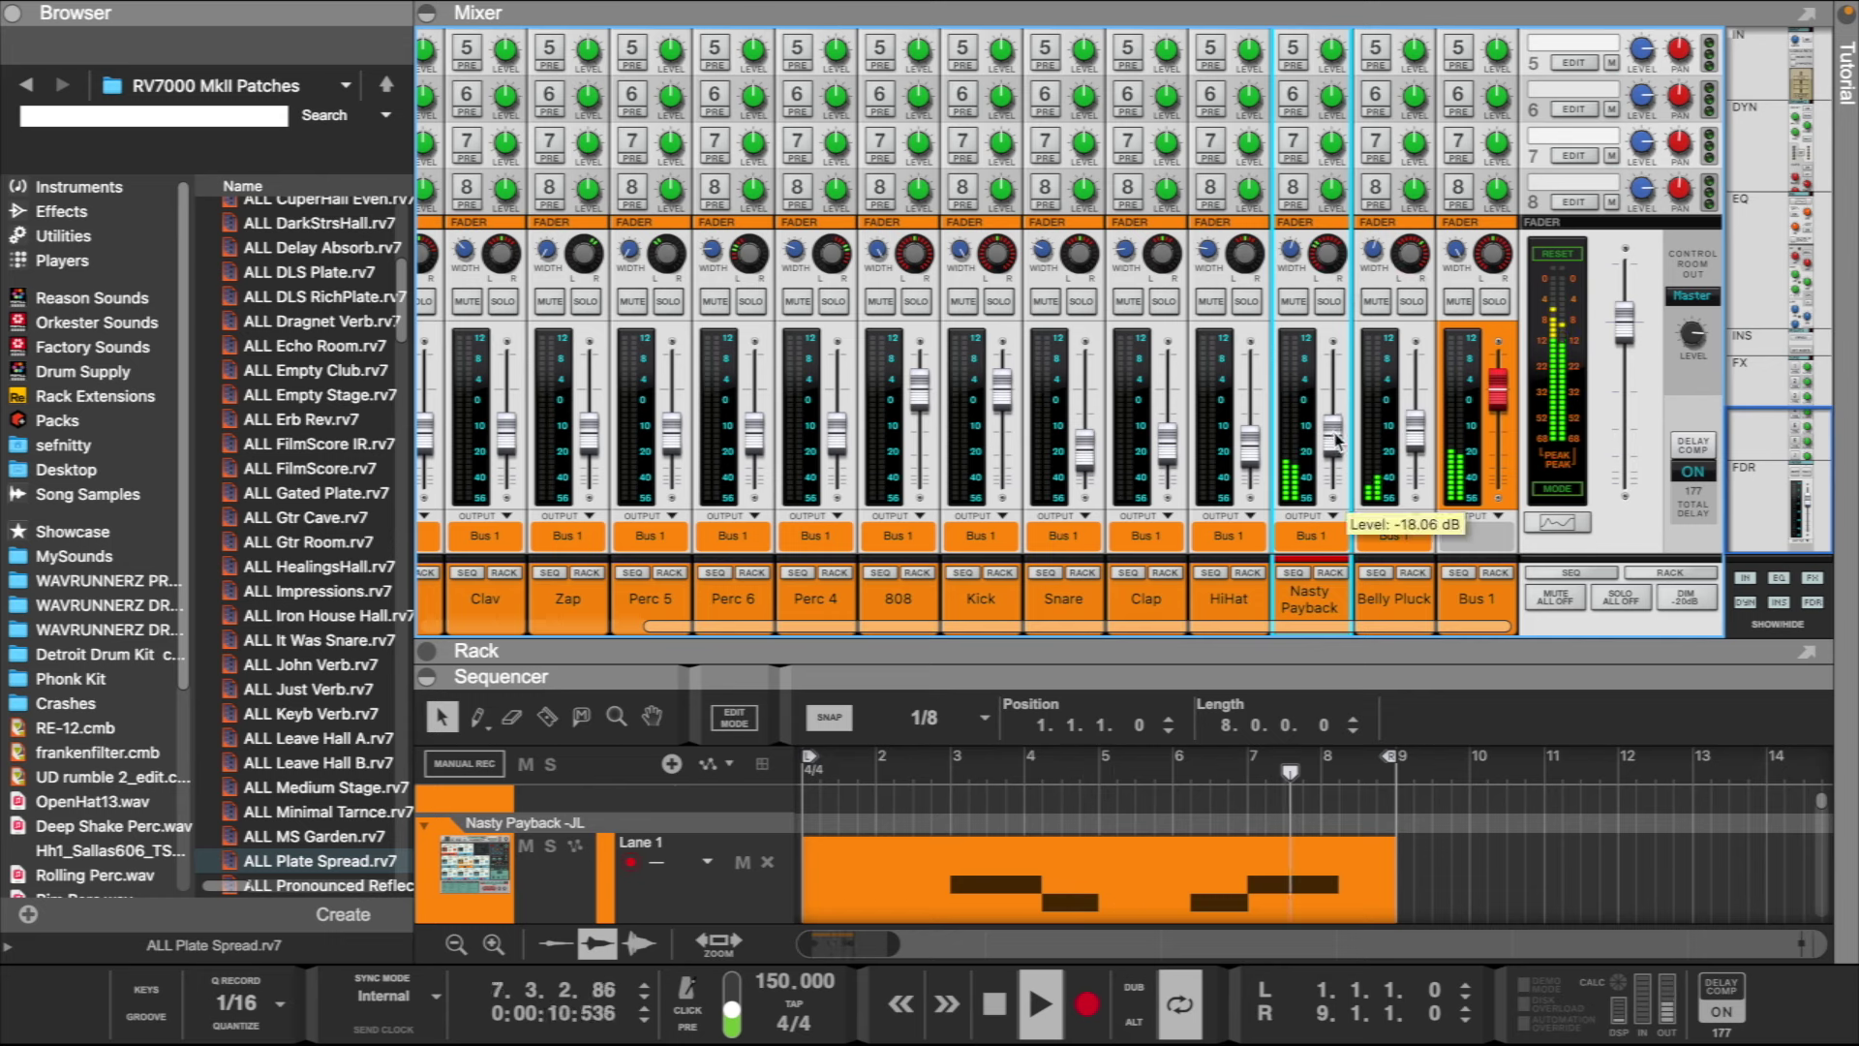
{"action": "left_click", "coordinate": [1415, 441]}
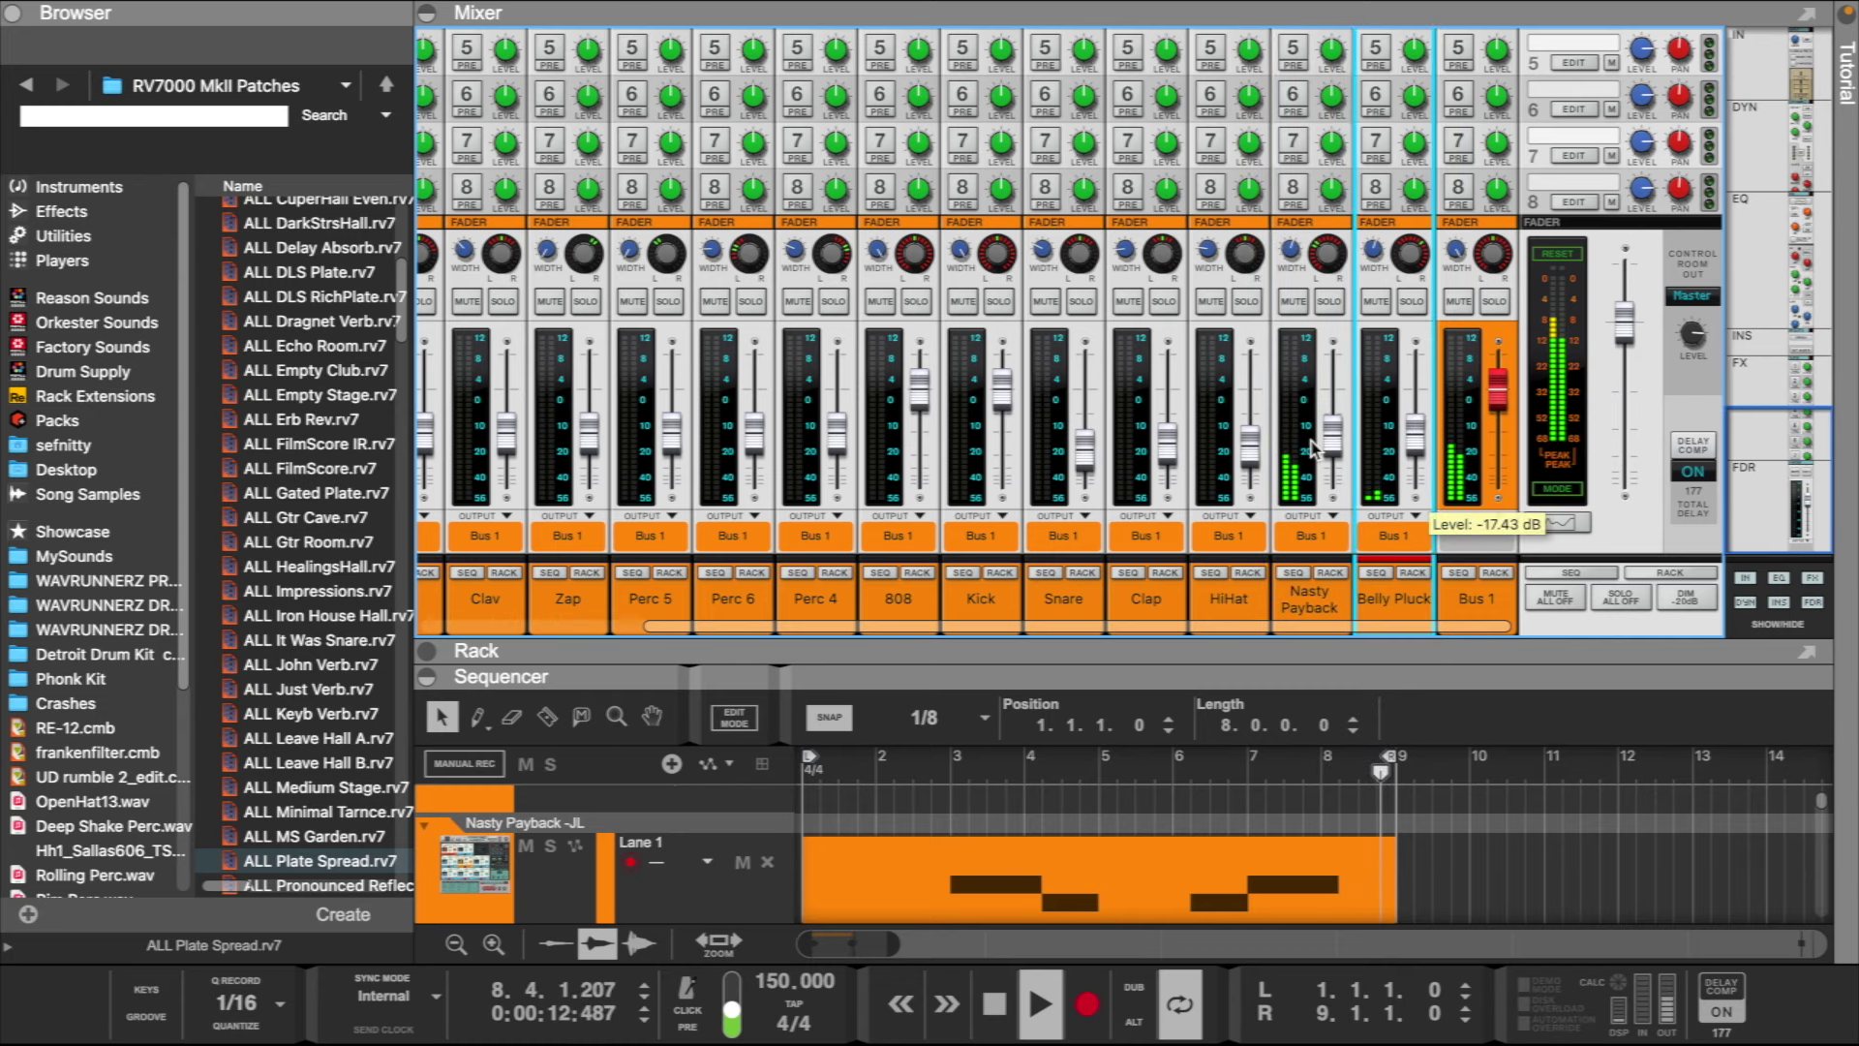
{"action": "key", "text": "space"}
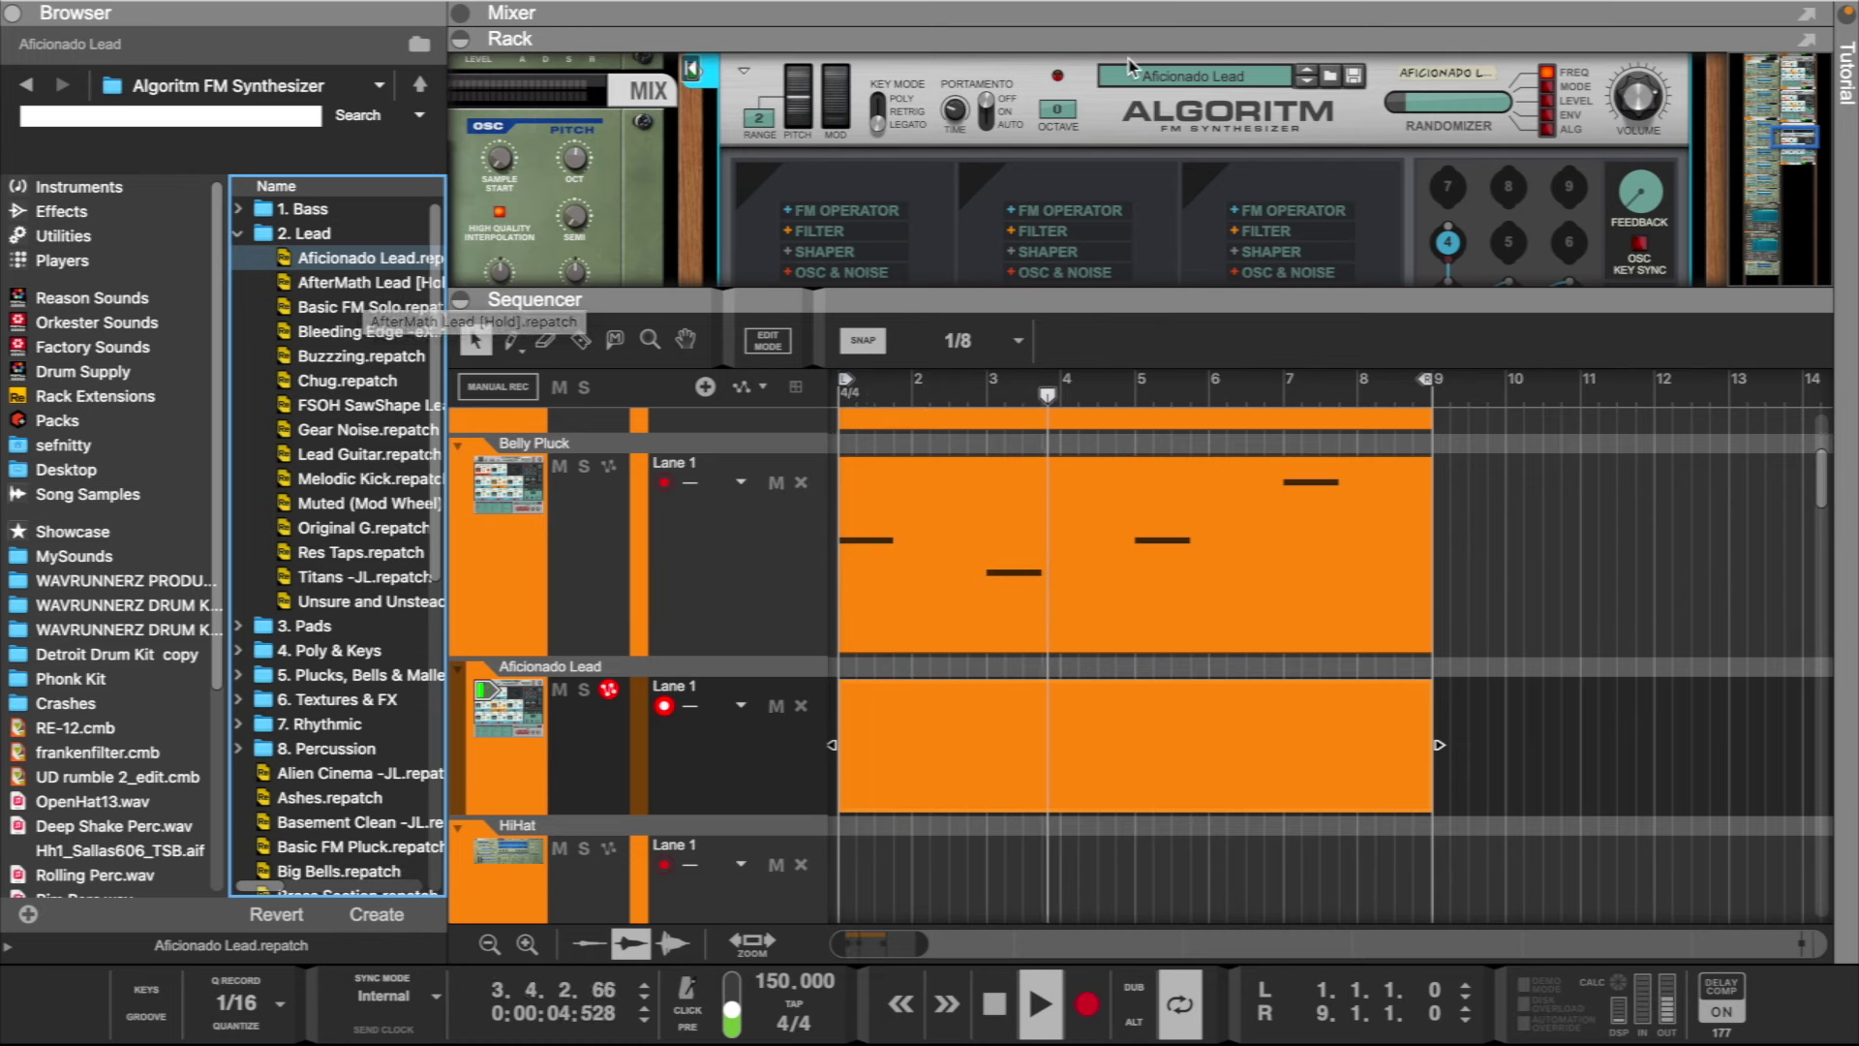
- Step through the Algoritm lead patches from Aficionado Lead and load Basic FM Solo on the new track
{"action": "left_click", "coordinate": [1329, 77]}
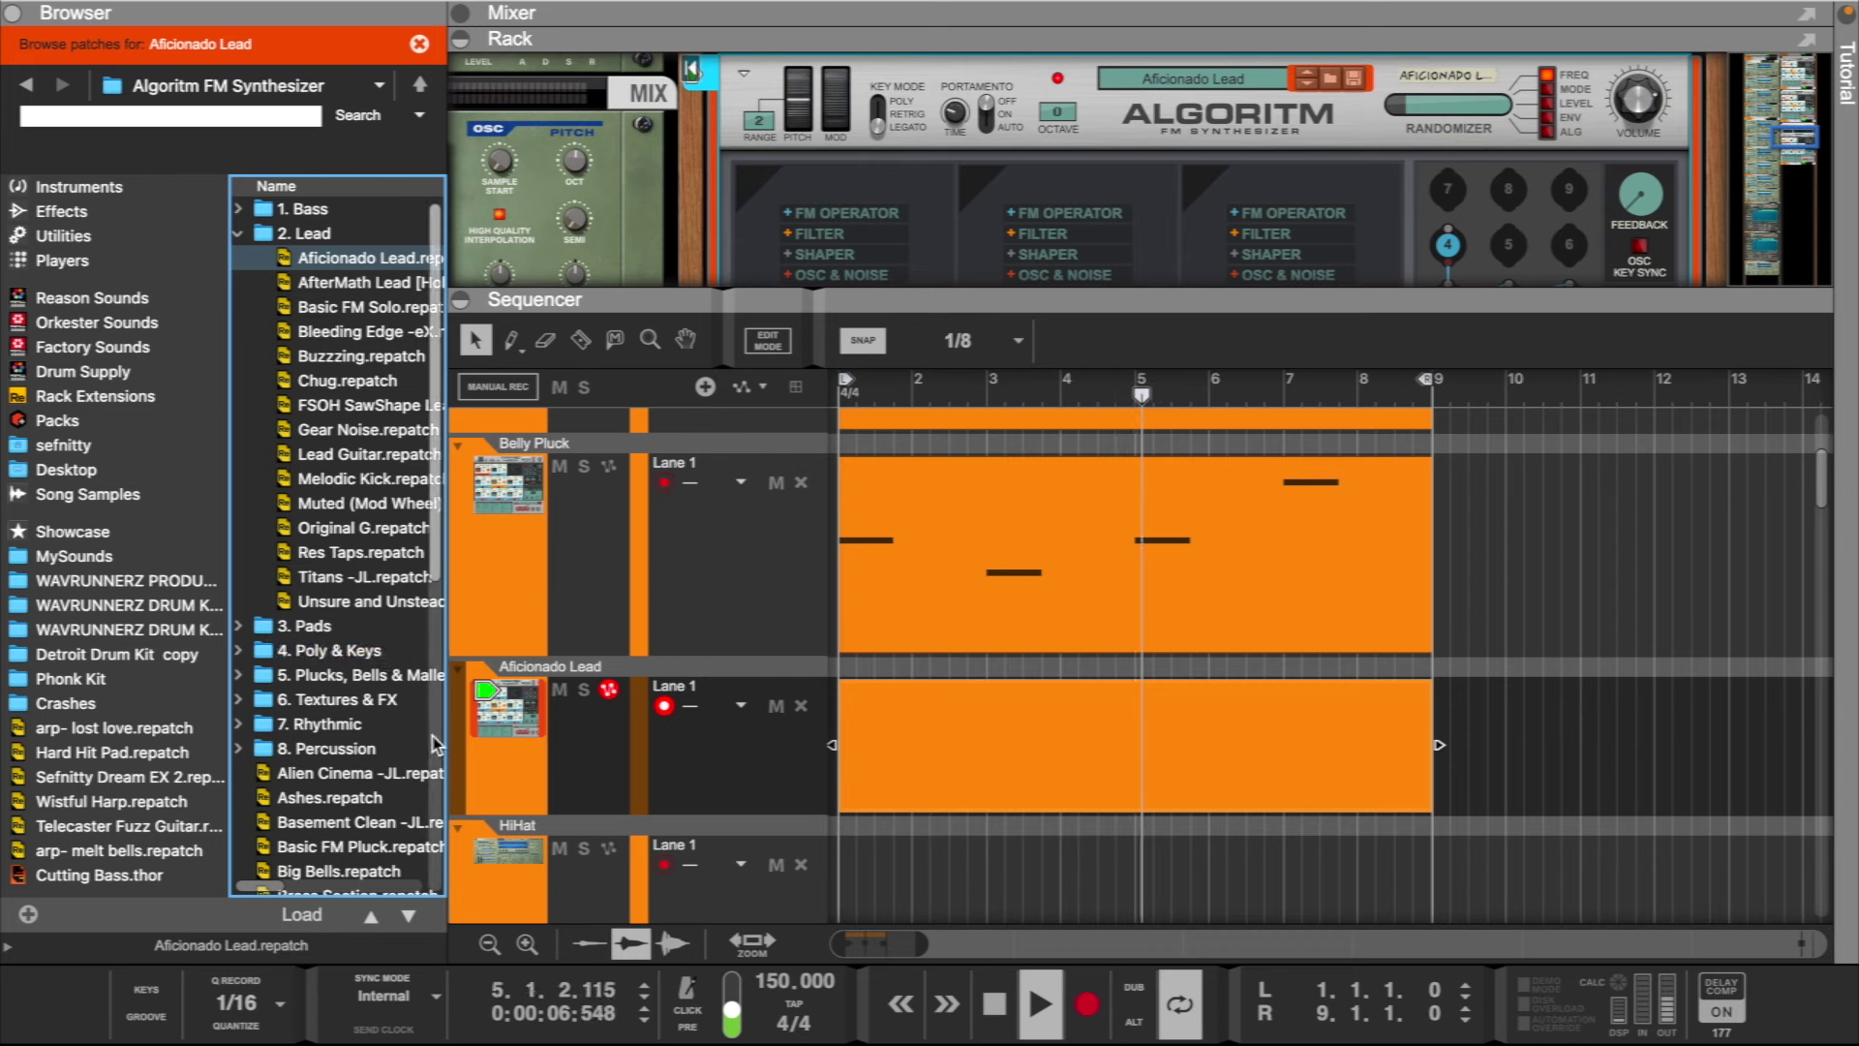
{"action": "left_click", "coordinate": [410, 917]}
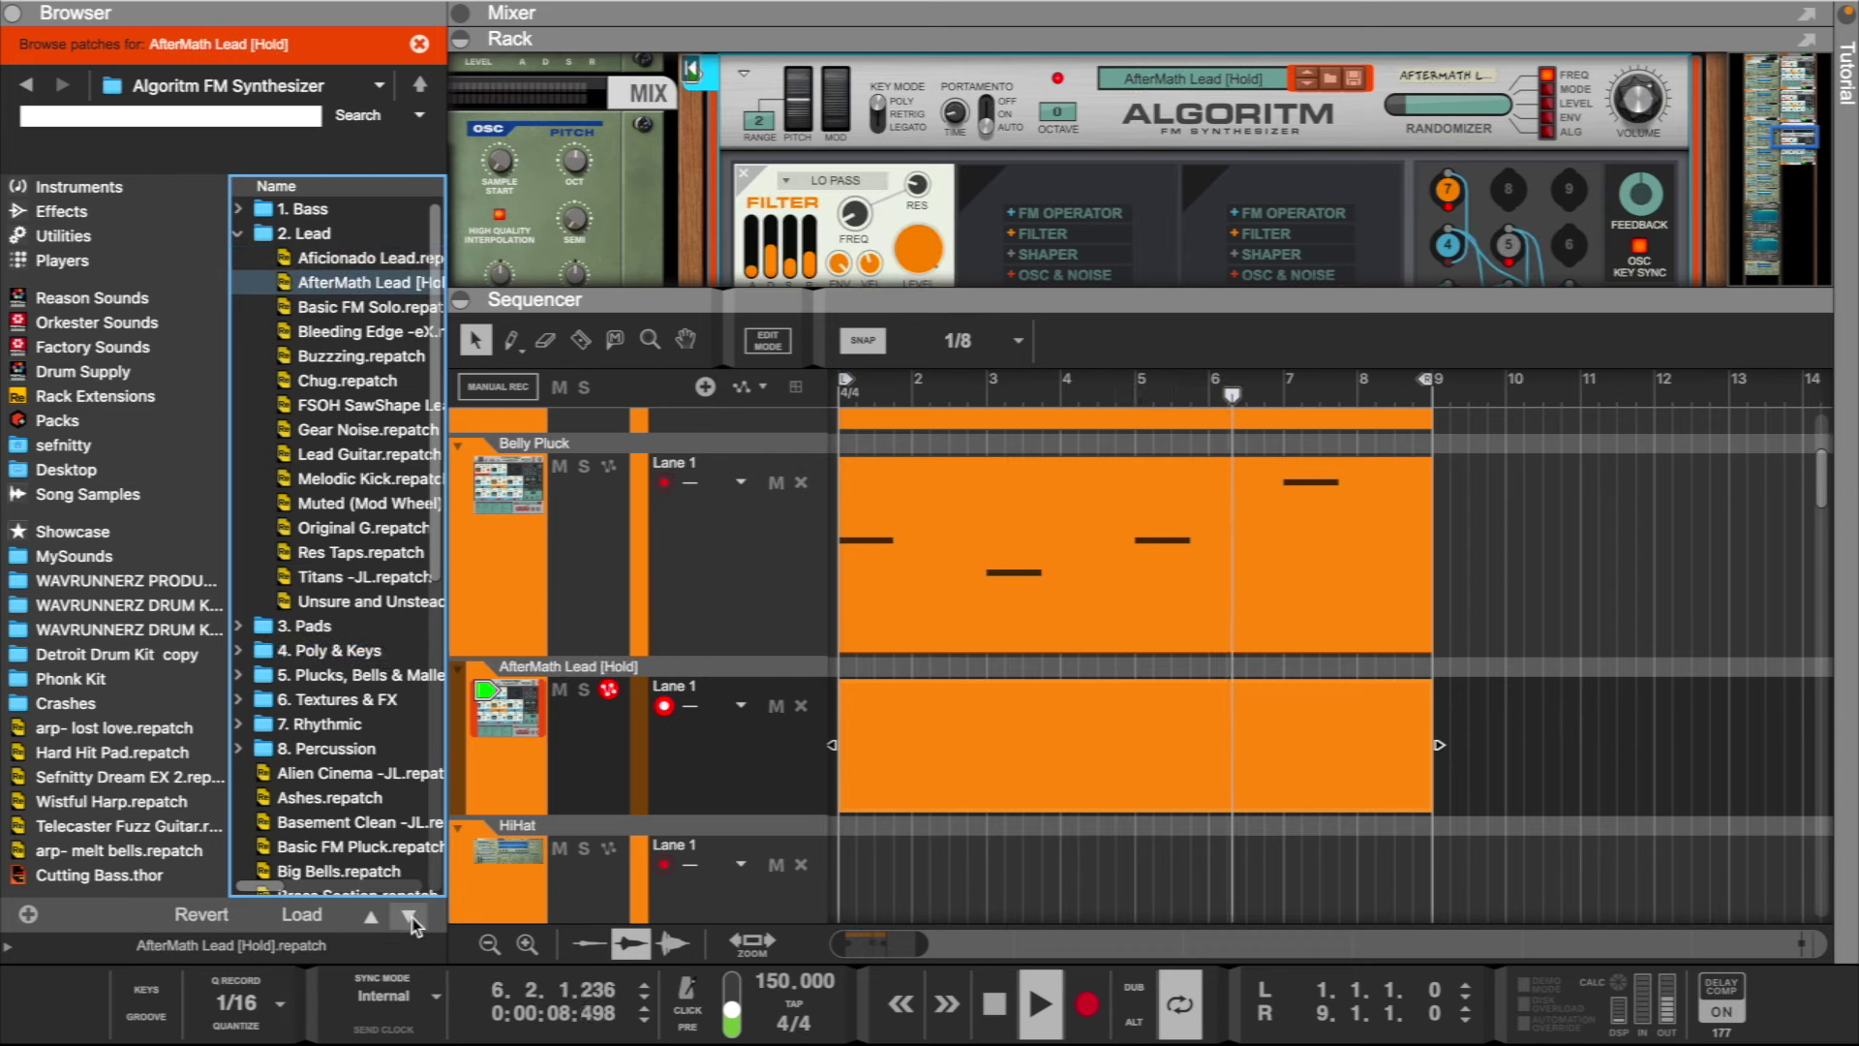
{"action": "left_click", "coordinate": [410, 917]}
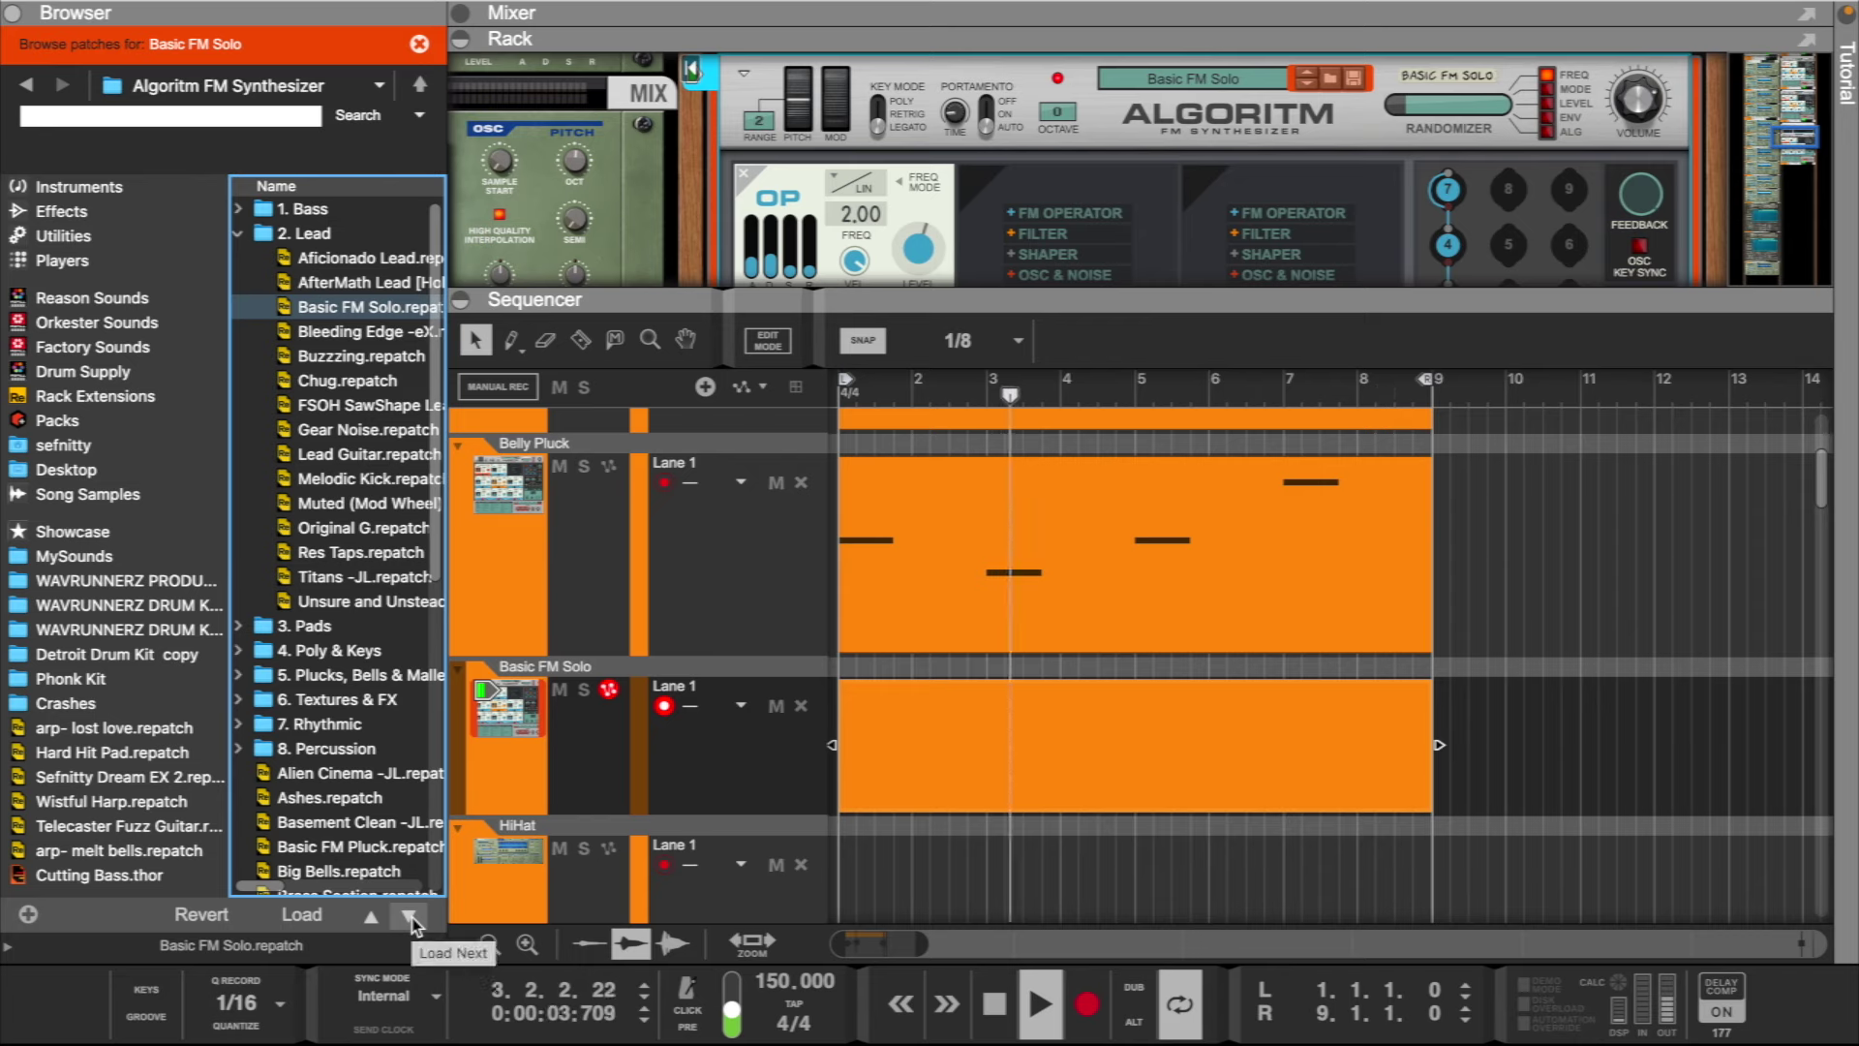
- Open the empty Basic FM Solo clip, fit all eight bars in view and start recording a lead melody
{"action": "double_click", "coordinate": [971, 761]}
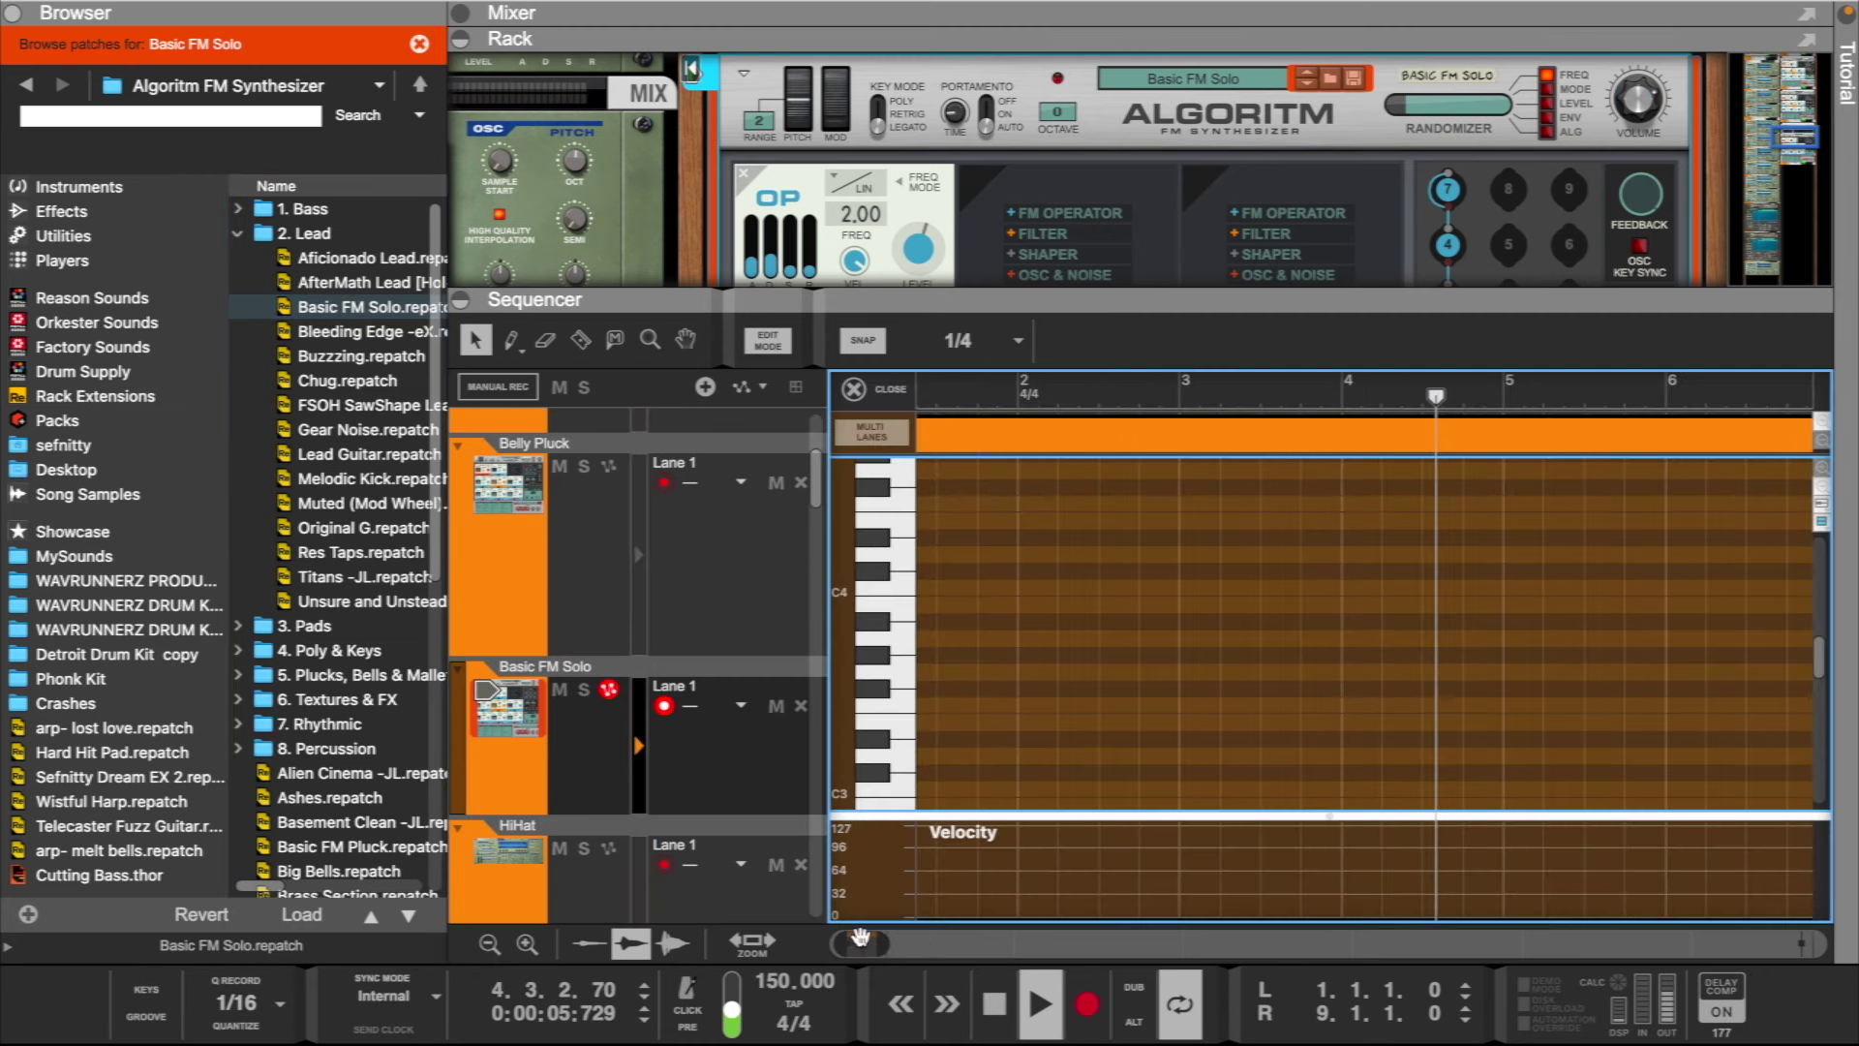
{"action": "left_click_drag", "start_coordinate": [839, 947], "coordinate": [915, 951]}
{"action": "left_click", "coordinate": [1085, 1012]}
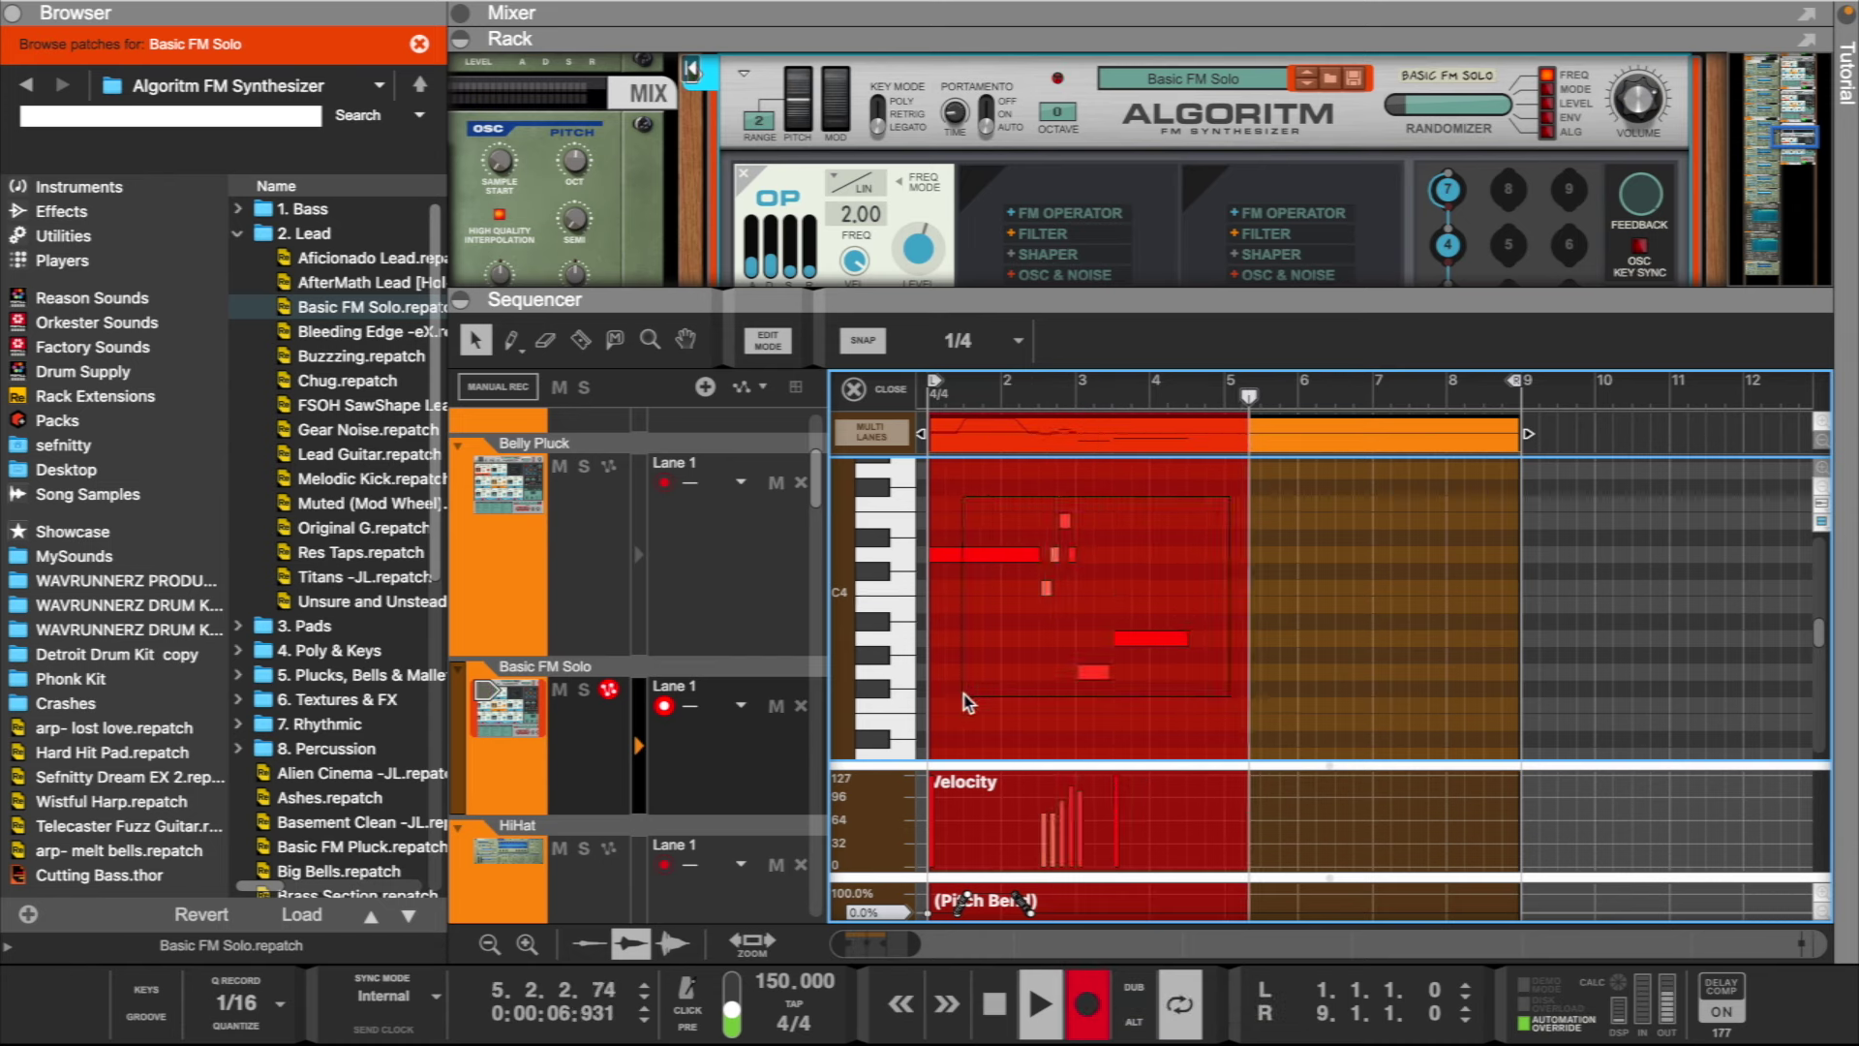
- Delete the unwanted notes from the Basic FM Solo takes while loop recording continues
{"action": "key", "text": "super+a"}
{"action": "key", "text": "Delete"}
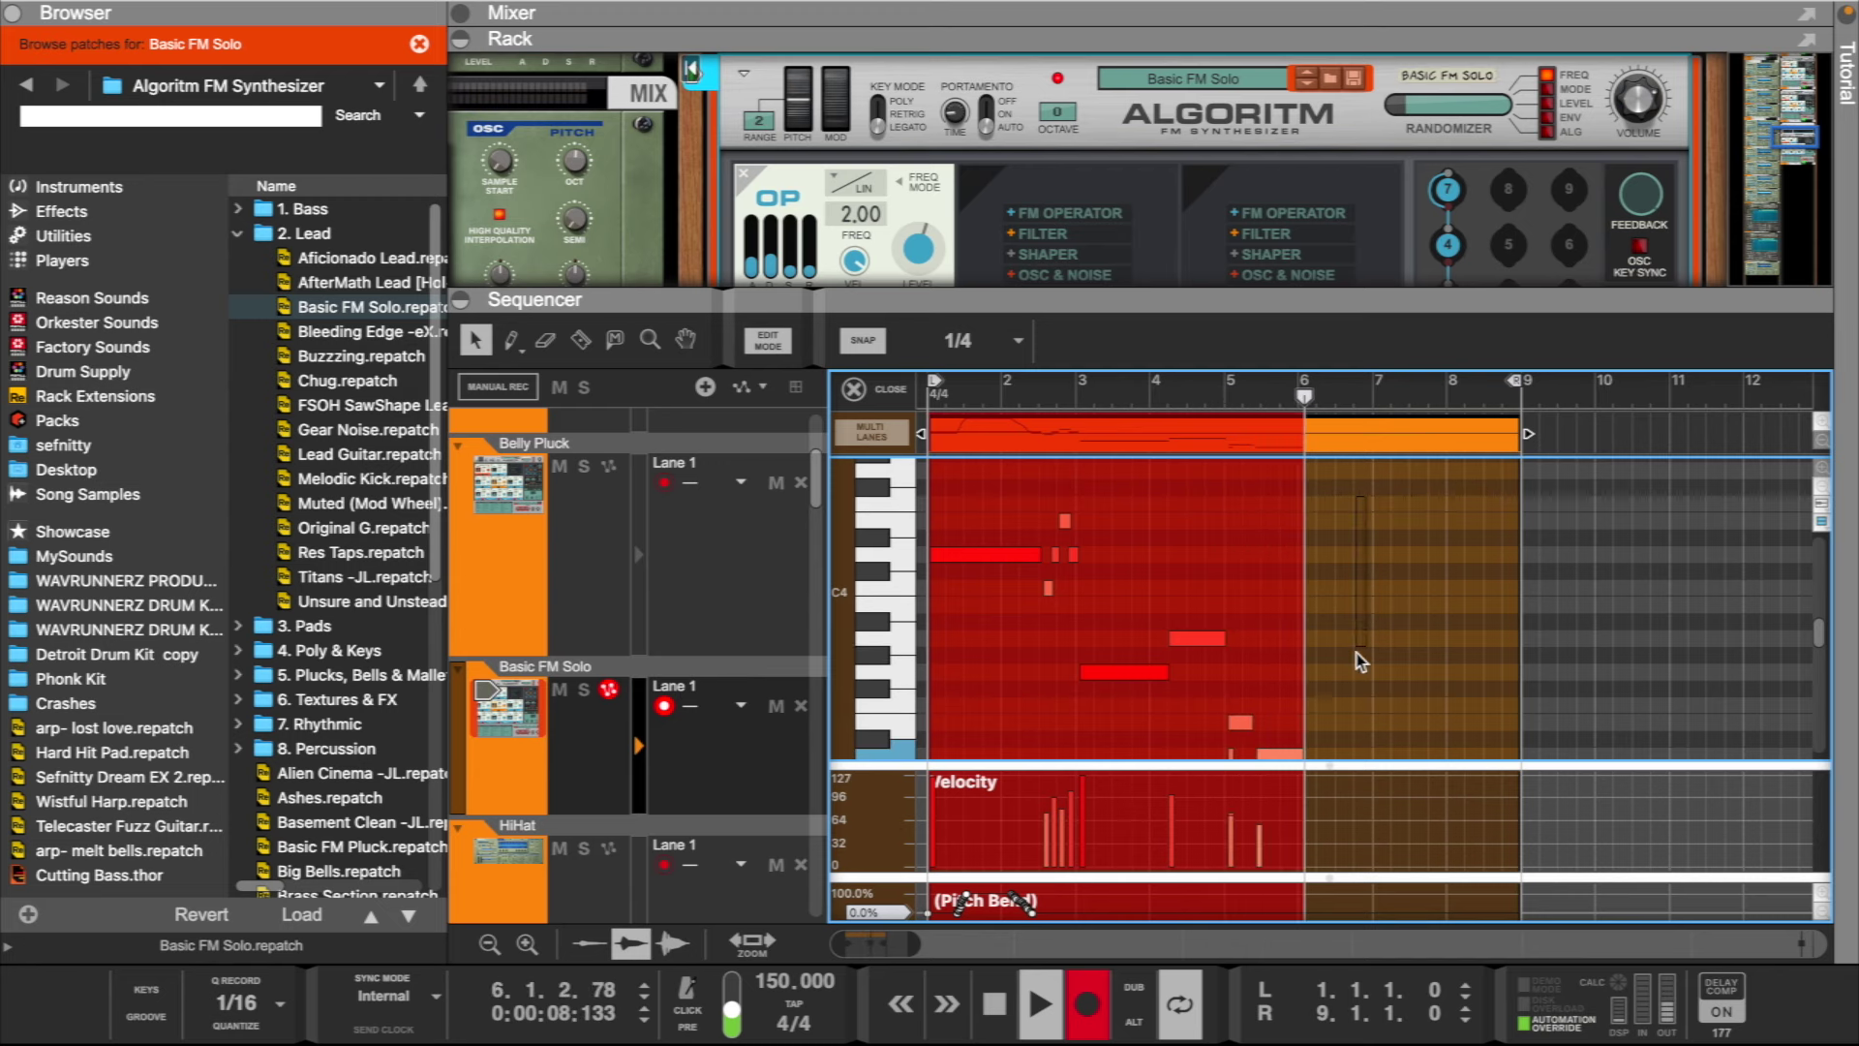
{"action": "scroll", "coordinate": [1357, 652], "scroll_direction": "down", "scroll_amount": 3}
{"action": "left_click_drag", "start_coordinate": [1030, 755], "coordinate": [931, 728]}
{"action": "key", "text": "Delete"}
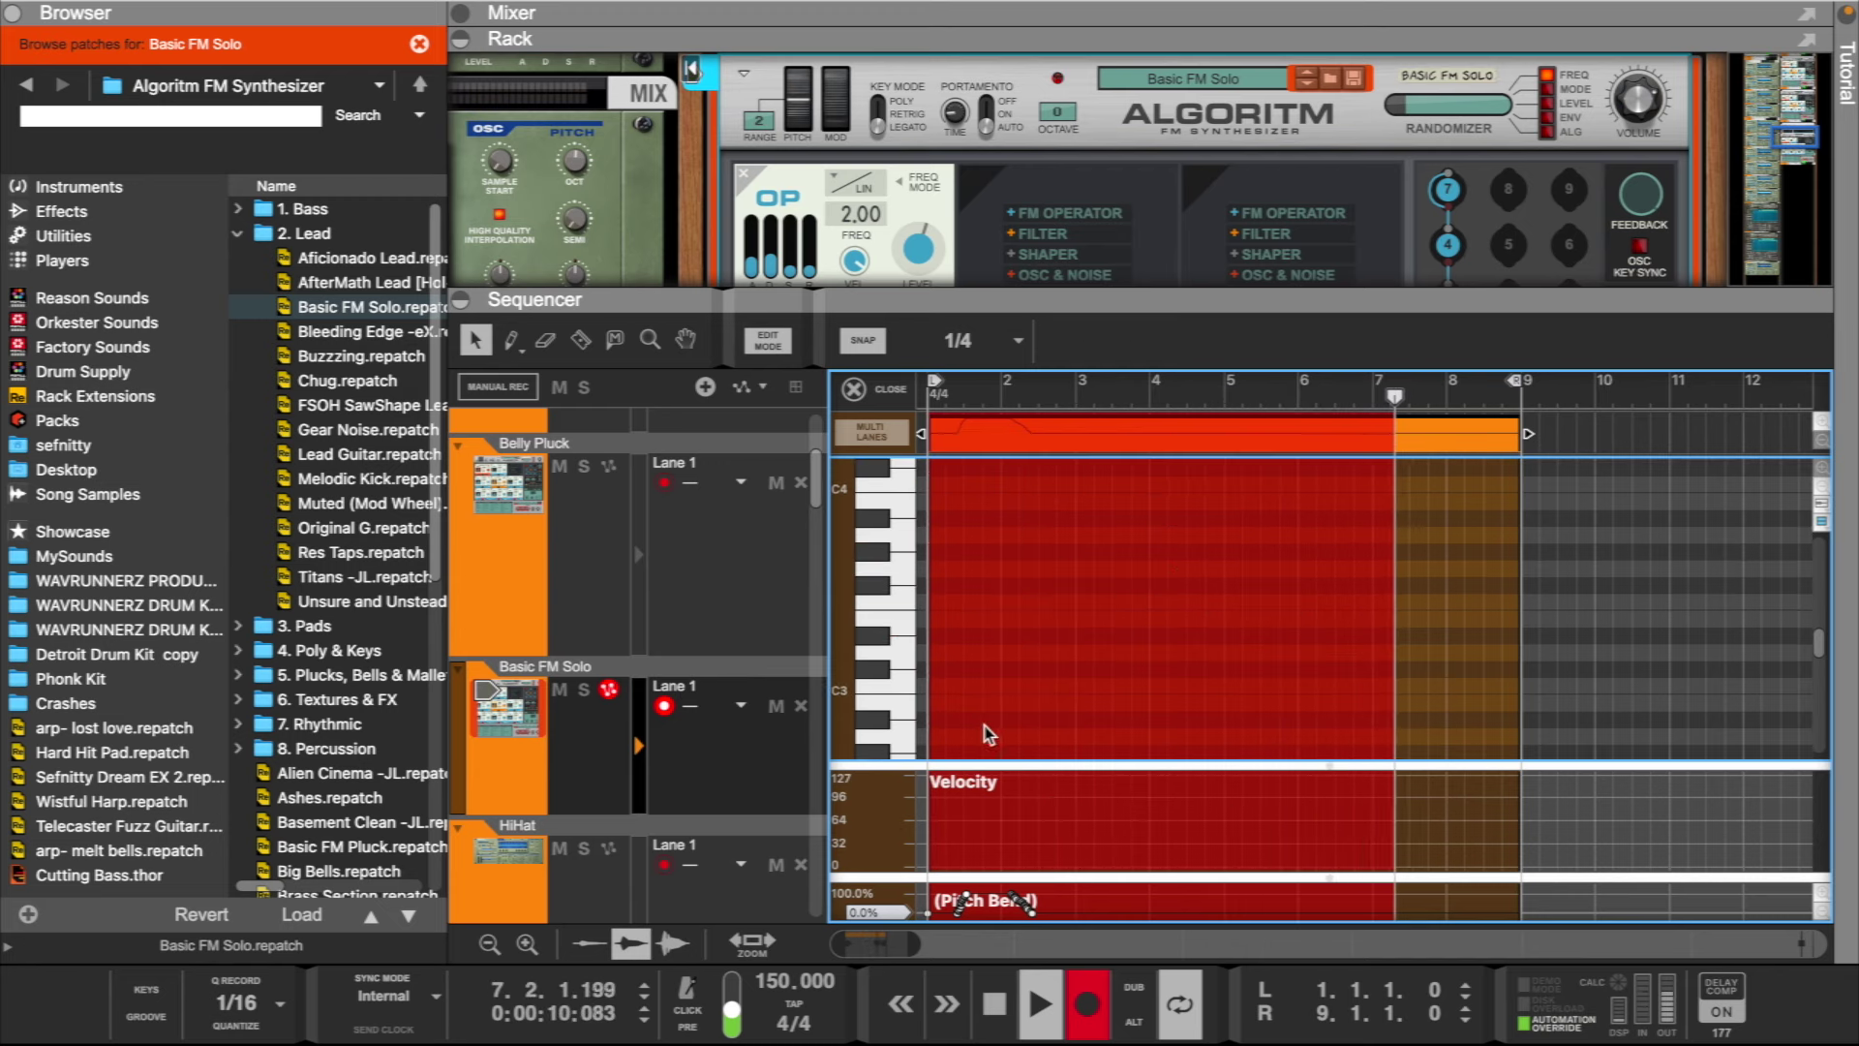
{"action": "scroll", "coordinate": [1090, 666], "scroll_direction": "up", "scroll_amount": 1}
{"action": "scroll", "coordinate": [1088, 671], "scroll_direction": "up", "scroll_amount": 1}
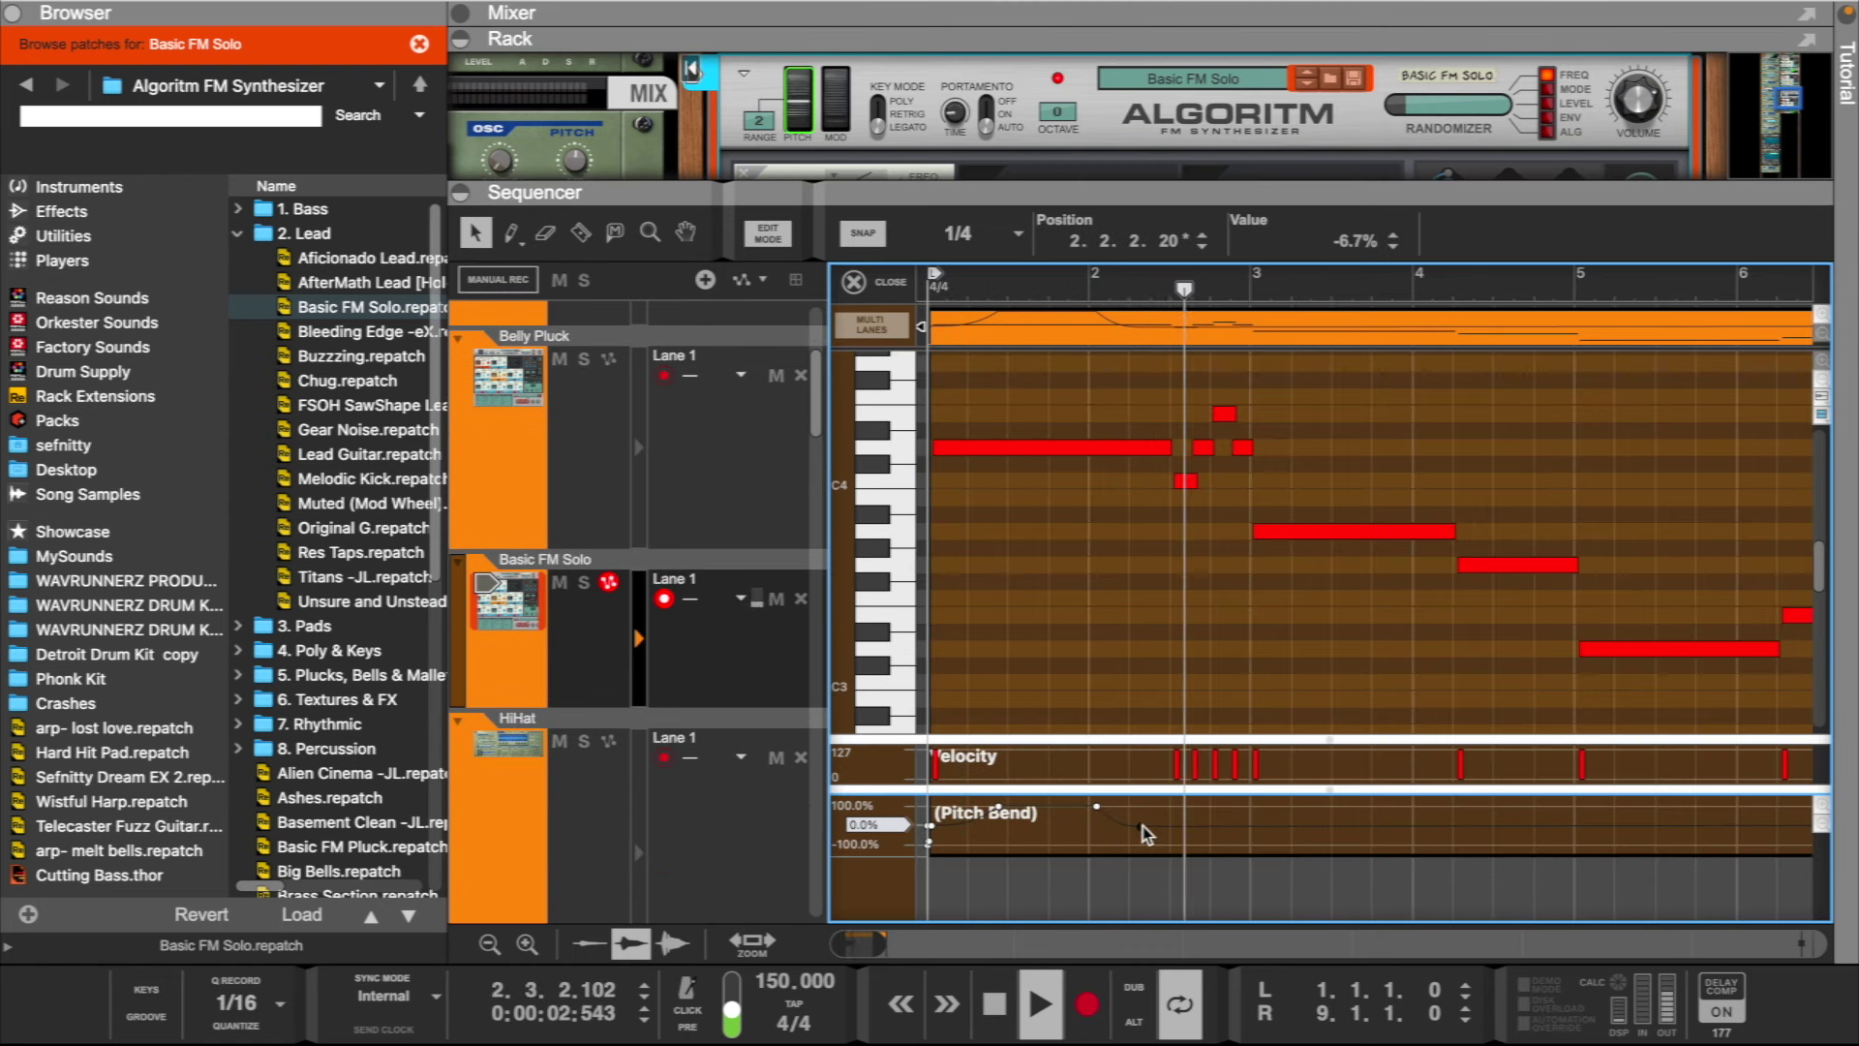
- Remove a stray pitch bend point at the start of the Basic FM Solo clip and quantize its notes to 1/16
{"action": "left_click", "coordinate": [928, 828]}
{"action": "key", "text": "Delete"}
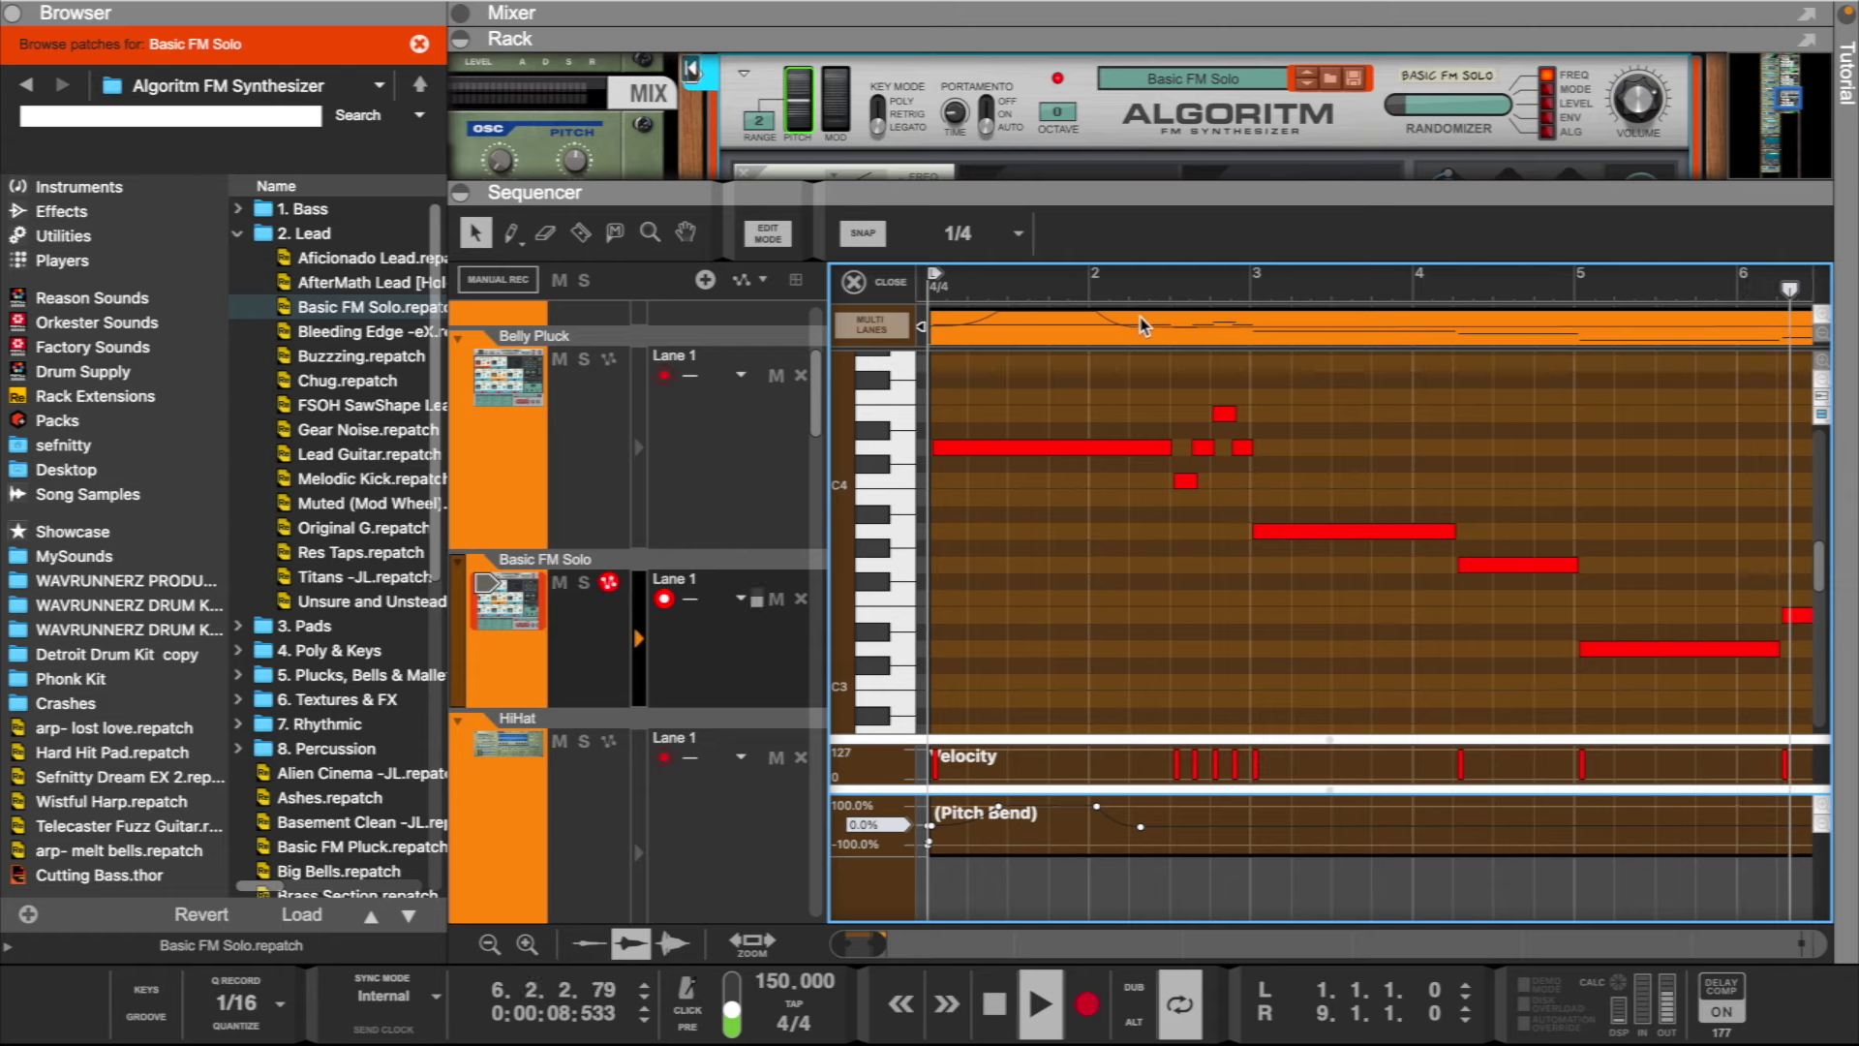
{"action": "right_click", "coordinate": [1140, 448]}
{"action": "left_click", "coordinate": [1193, 961]}
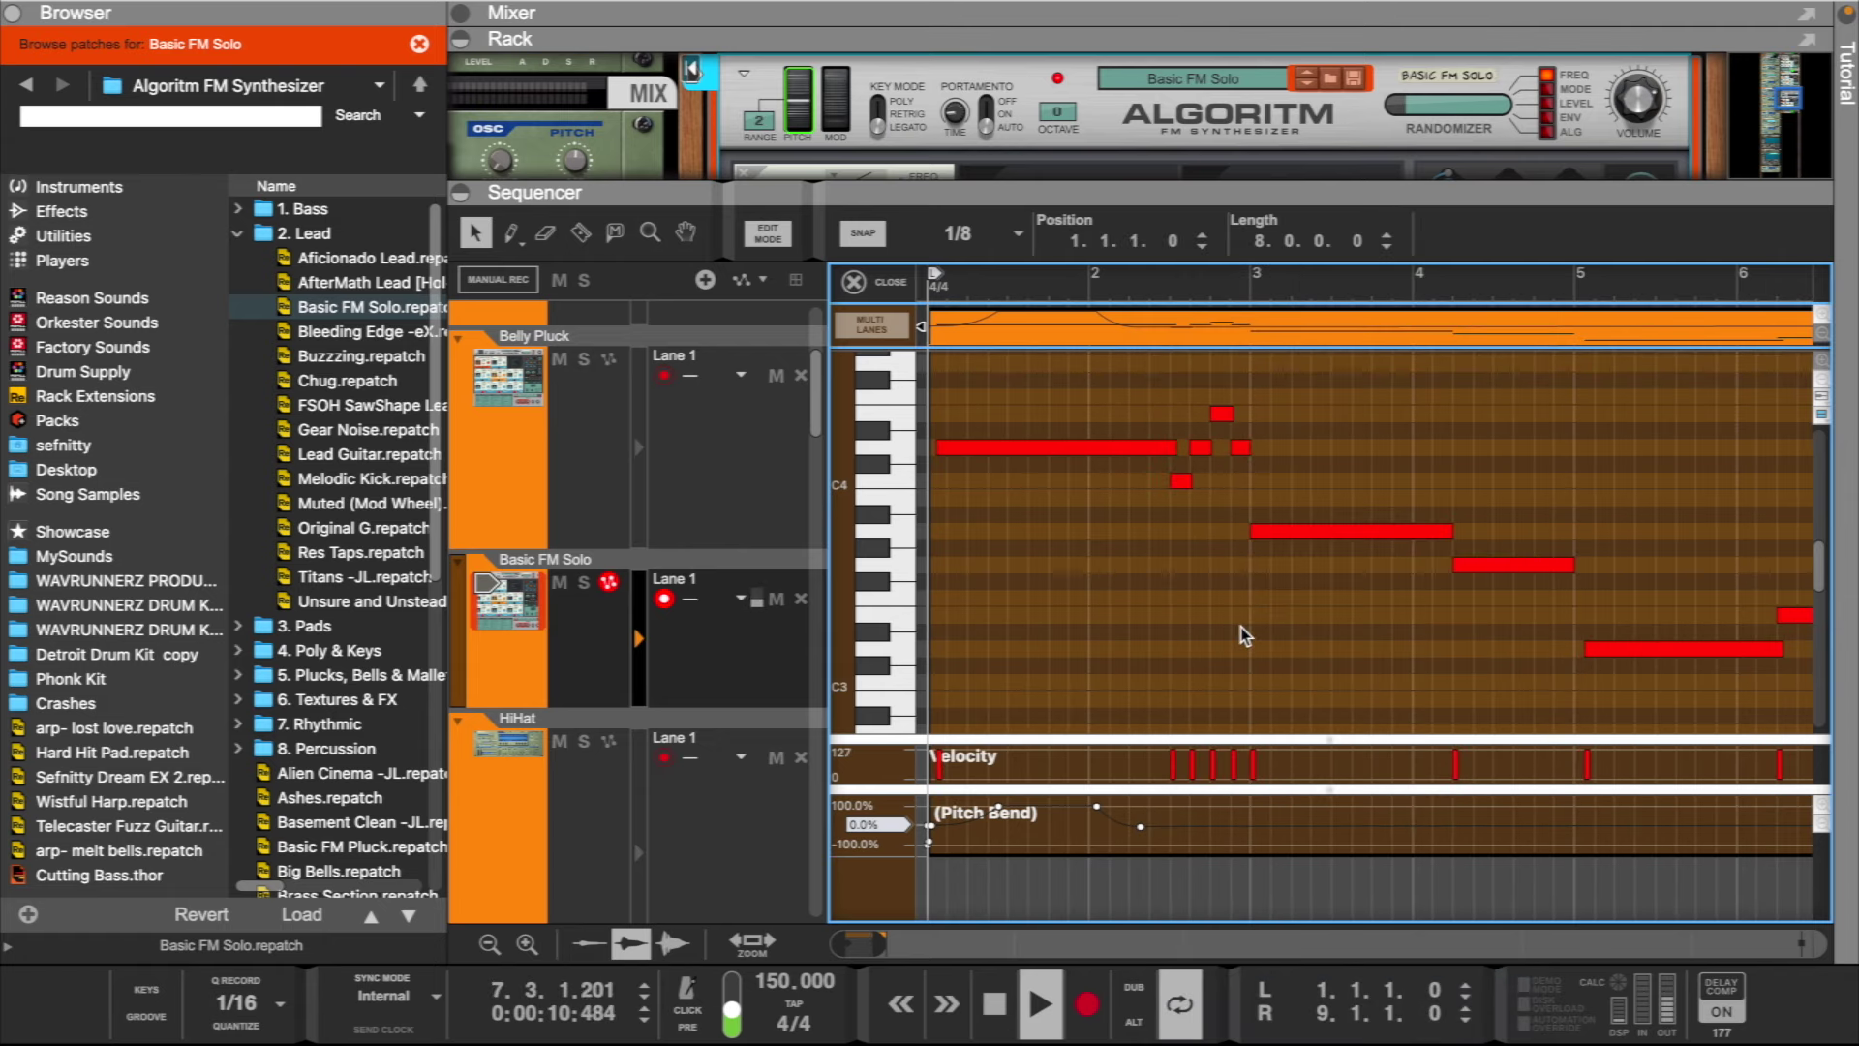
- Move the long D3 lead note to start at 5.1.1.0 and the long D4 note to start at 1.1.1.0
{"action": "key", "text": "3"}
{"action": "left_click_drag", "start_coordinate": [1614, 612], "coordinate": [1569, 652]}
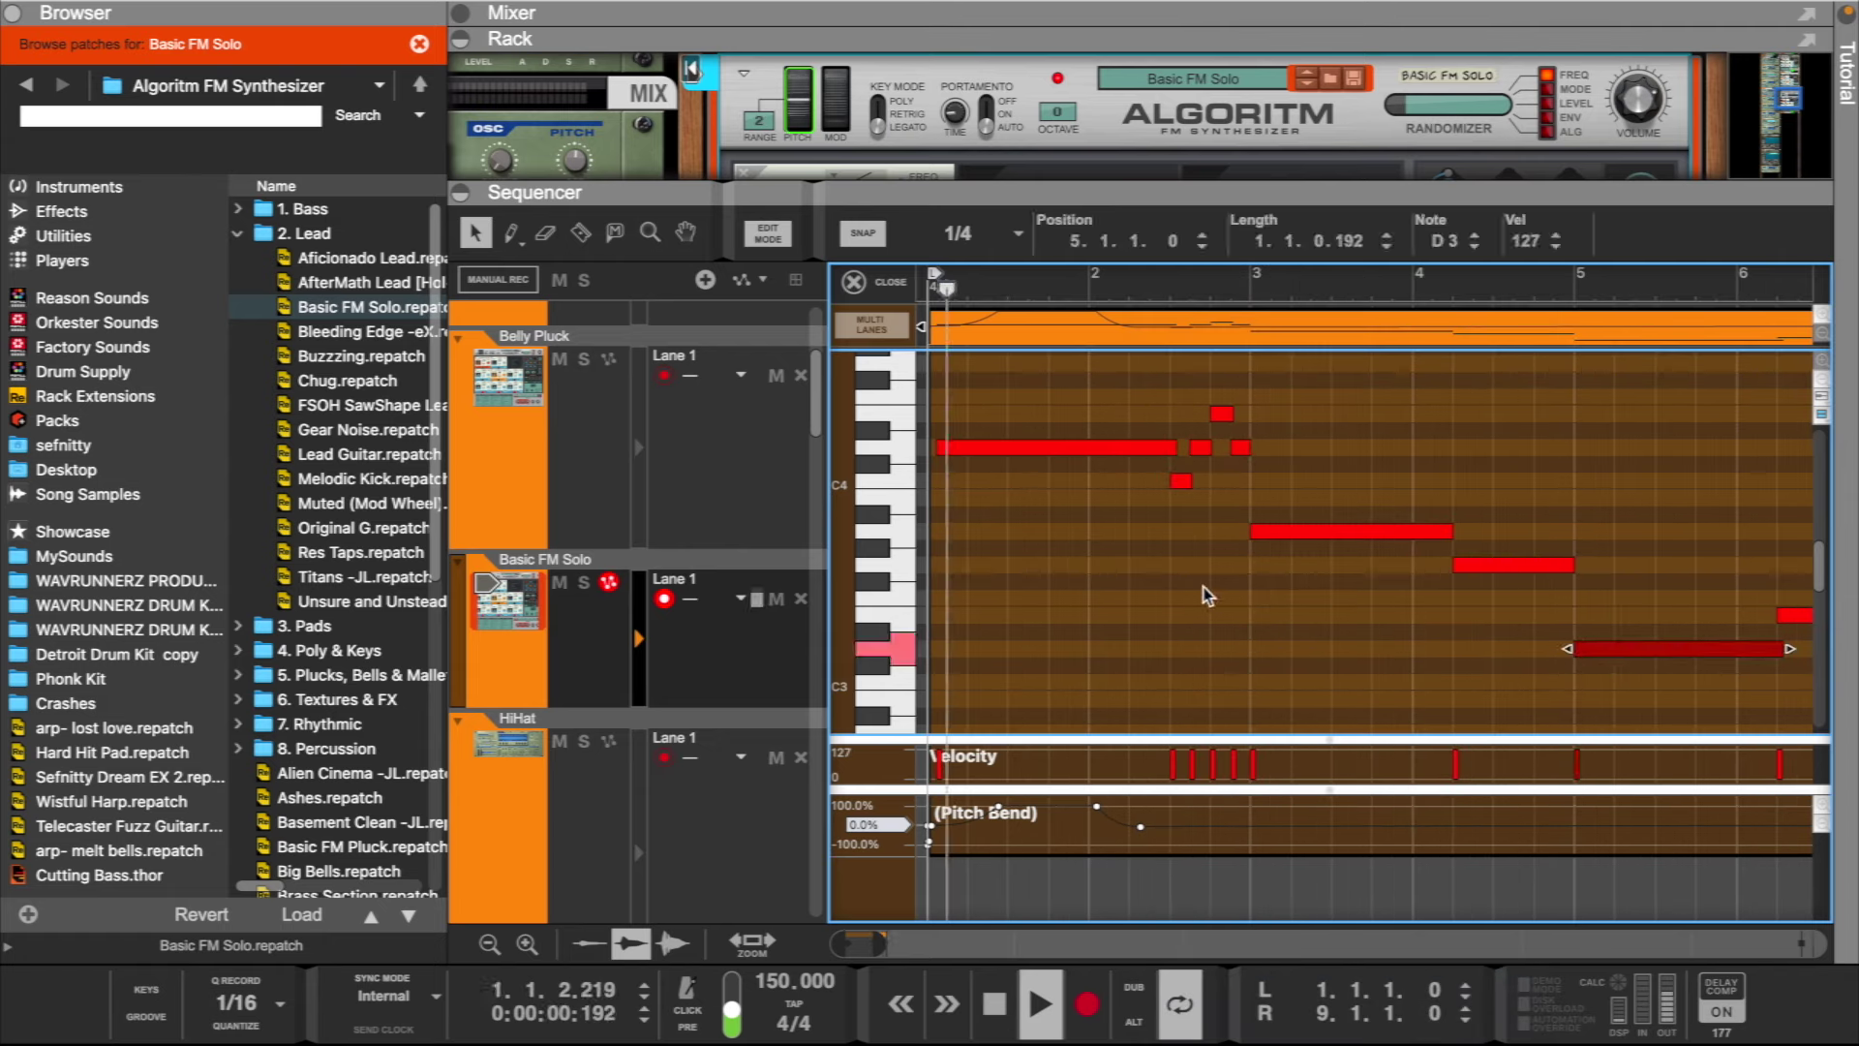
{"action": "left_click", "coordinate": [985, 451]}
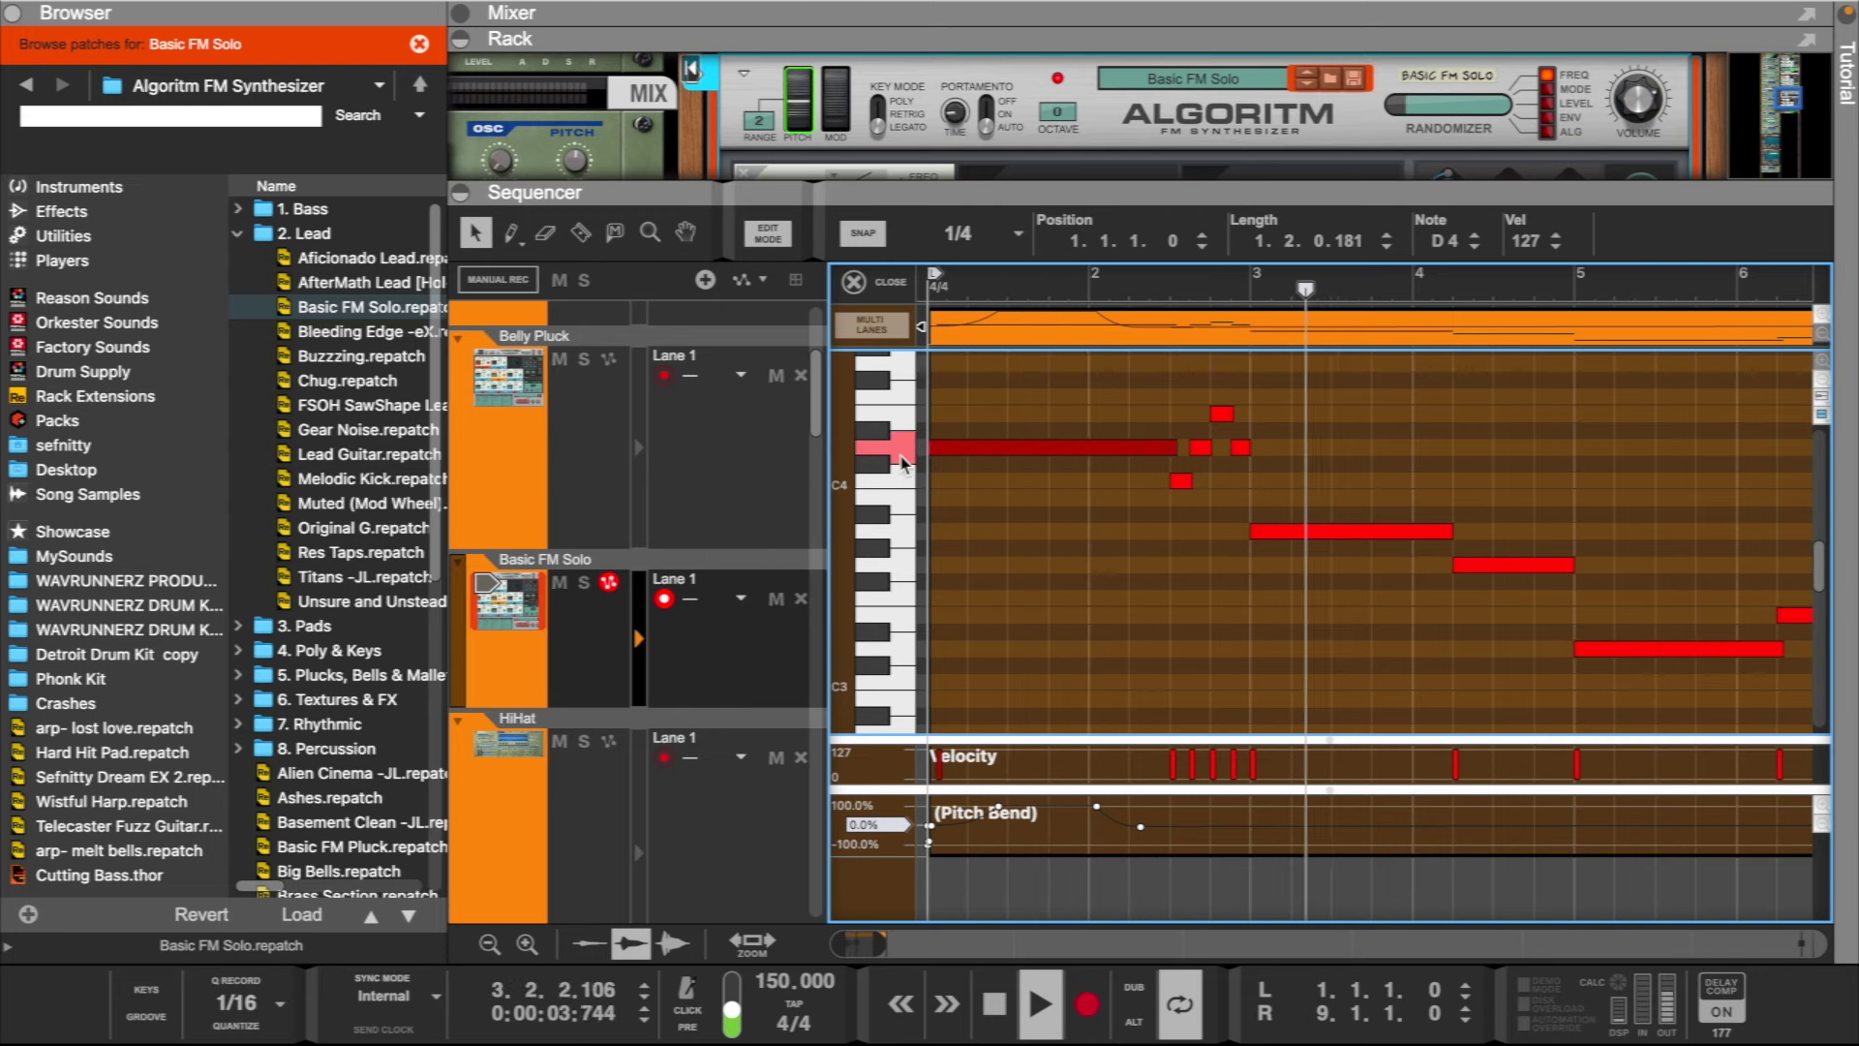
{"action": "left_click", "coordinate": [1129, 544]}
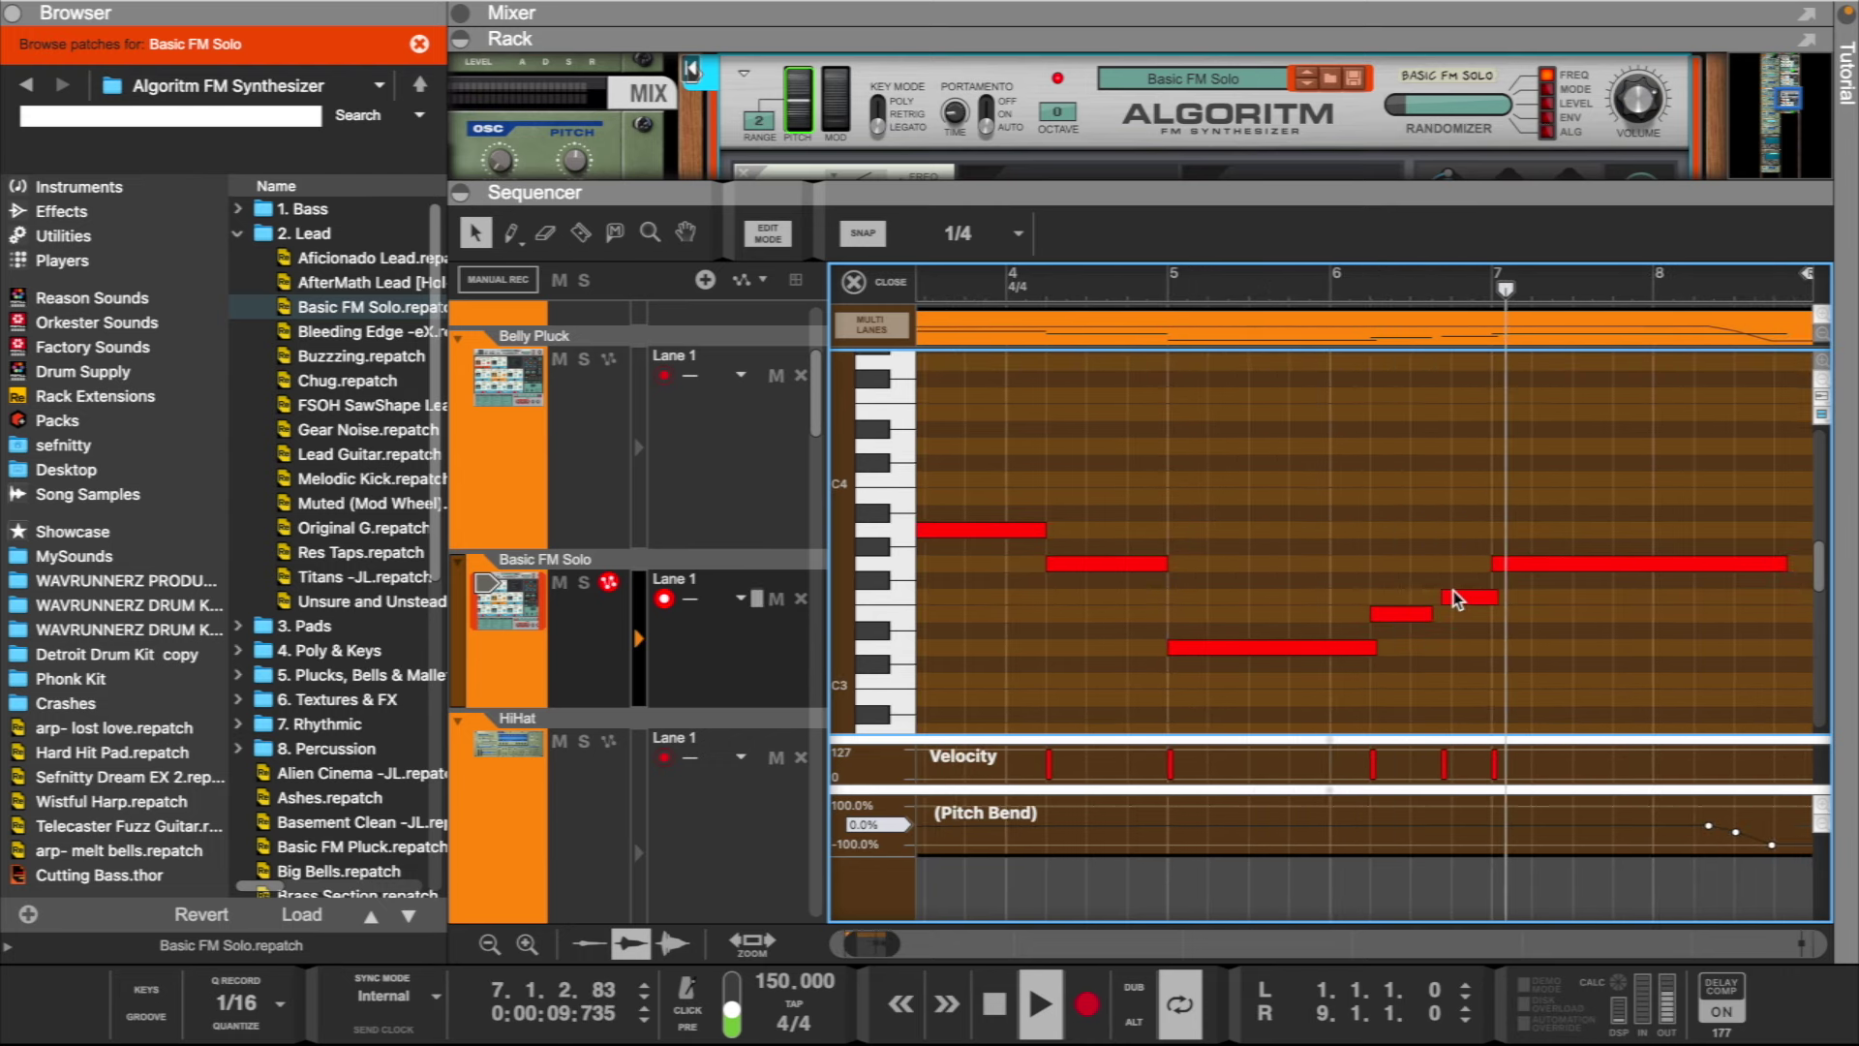
- Set the snap value to 1/8 and extend the F3 lead note before bar 7 so it starts at 6.3.3.0
{"action": "left_click_drag", "start_coordinate": [1452, 597], "coordinate": [1421, 600]}
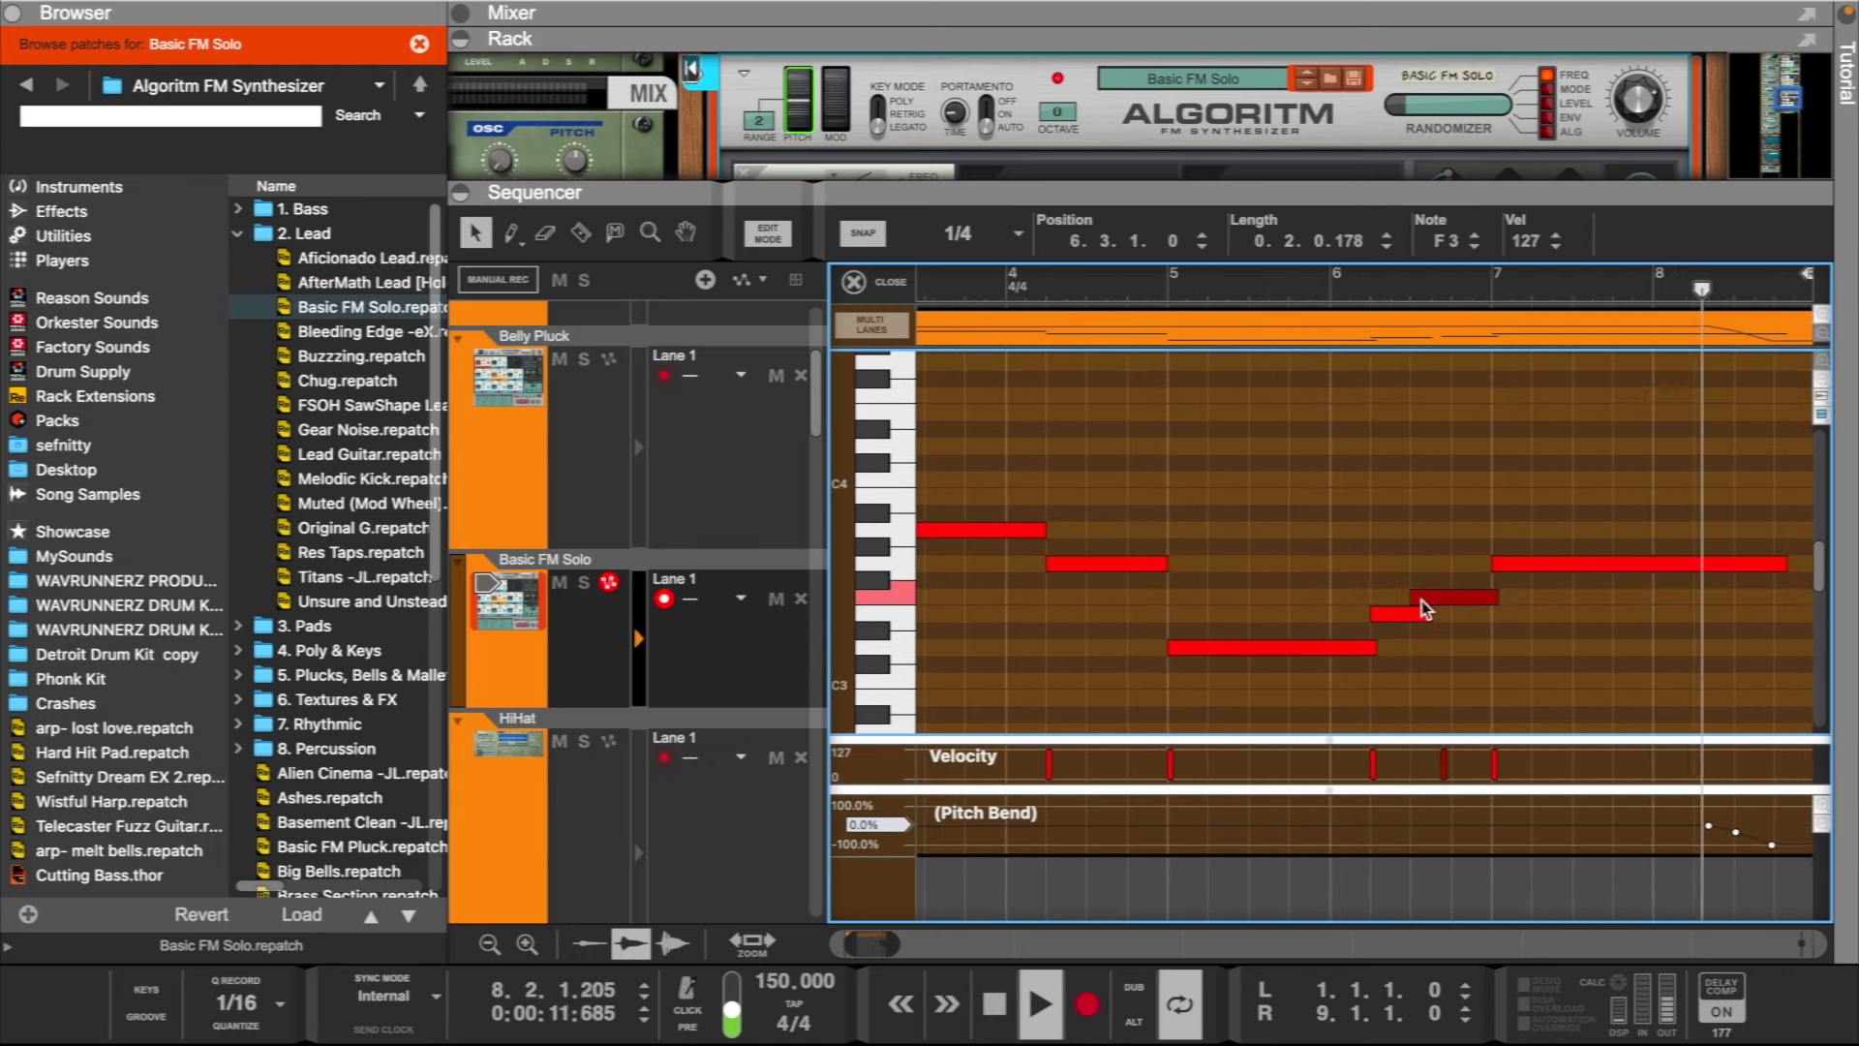
{"action": "left_click", "coordinate": [1369, 293]}
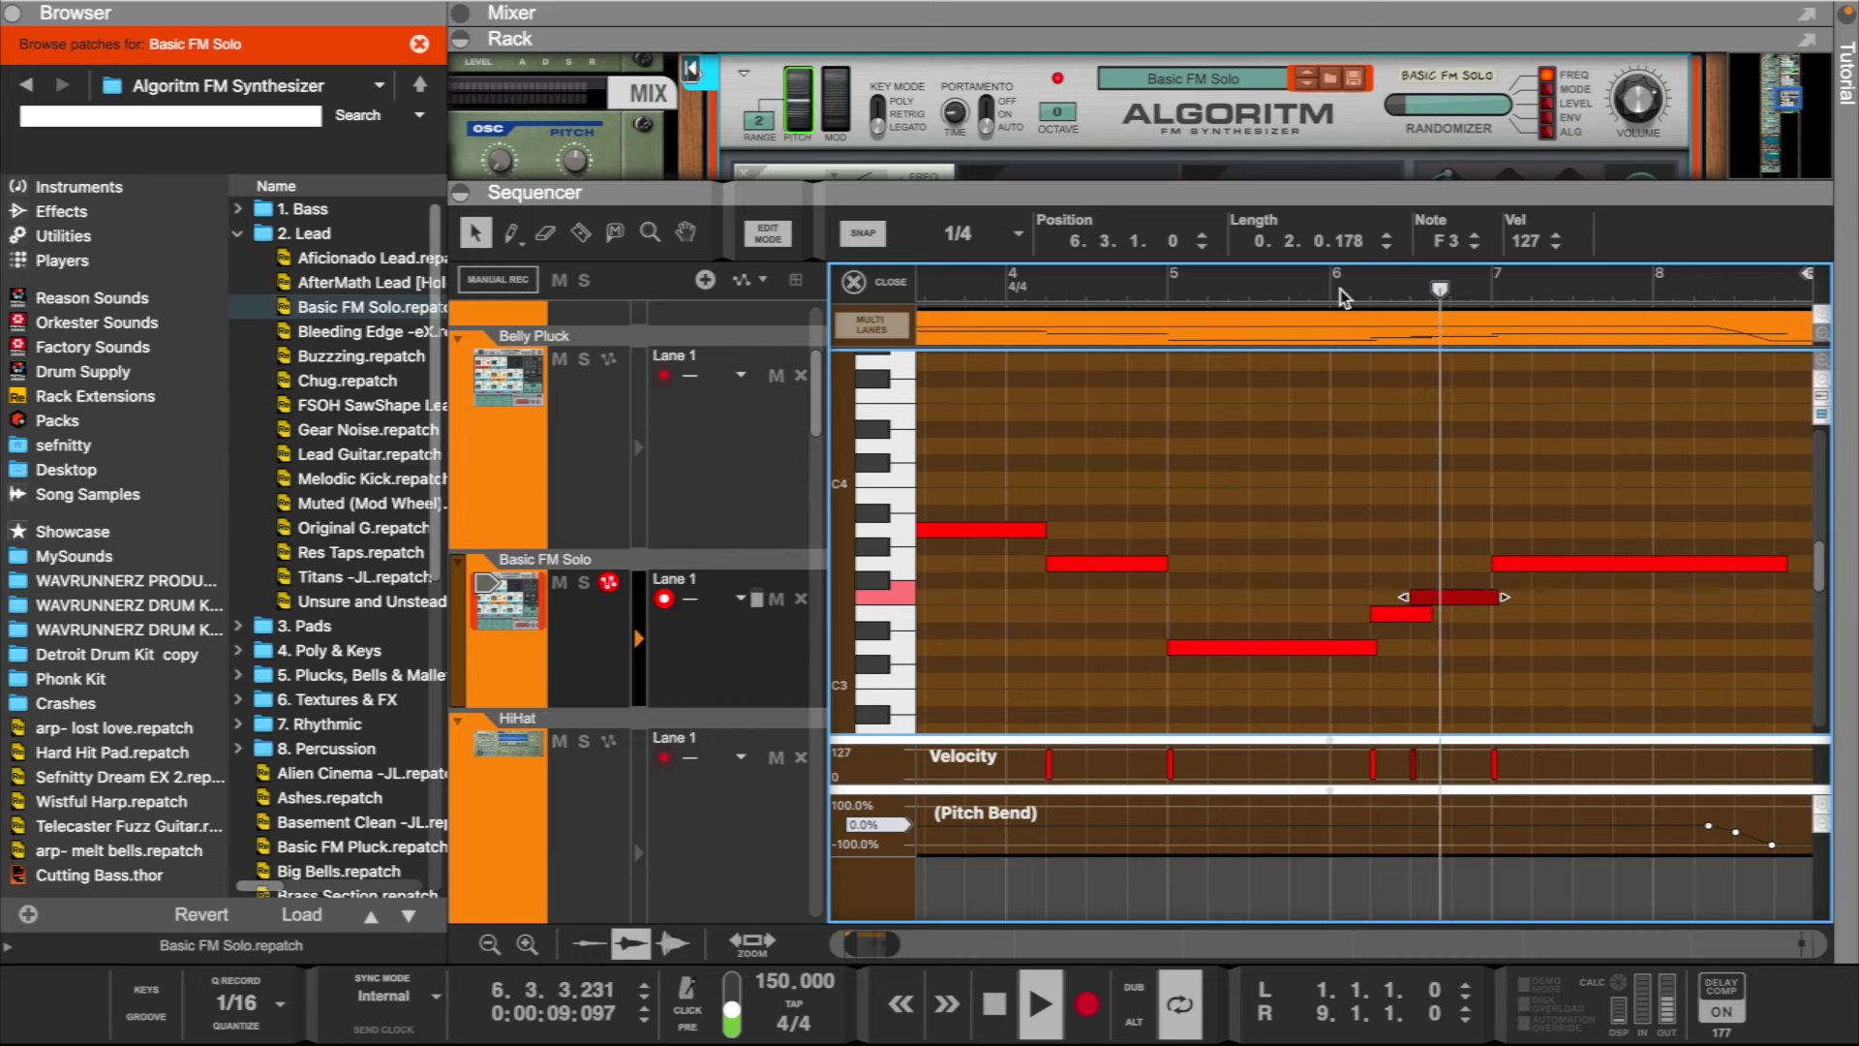
{"action": "left_click", "coordinate": [978, 232]}
{"action": "left_click", "coordinate": [933, 340]}
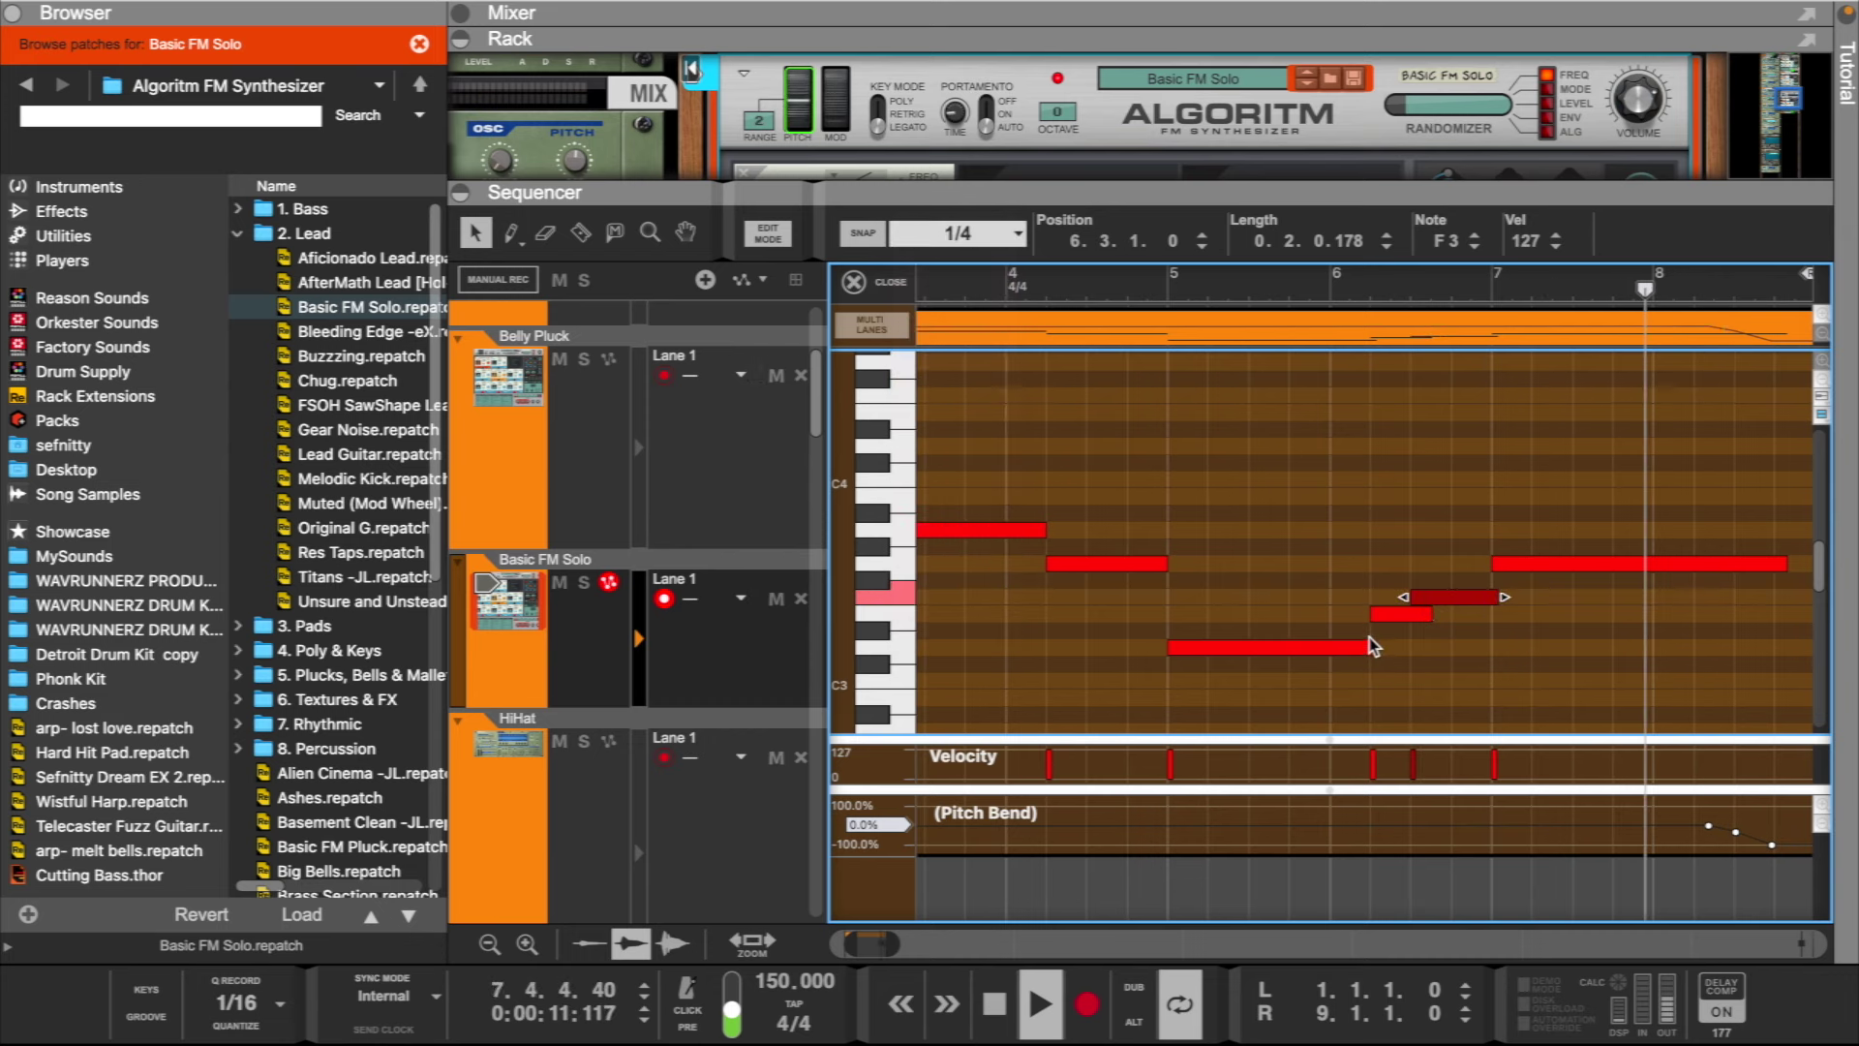
{"action": "left_click_drag", "start_coordinate": [1406, 595], "coordinate": [1431, 596]}
{"action": "left_click", "coordinate": [1371, 300]}
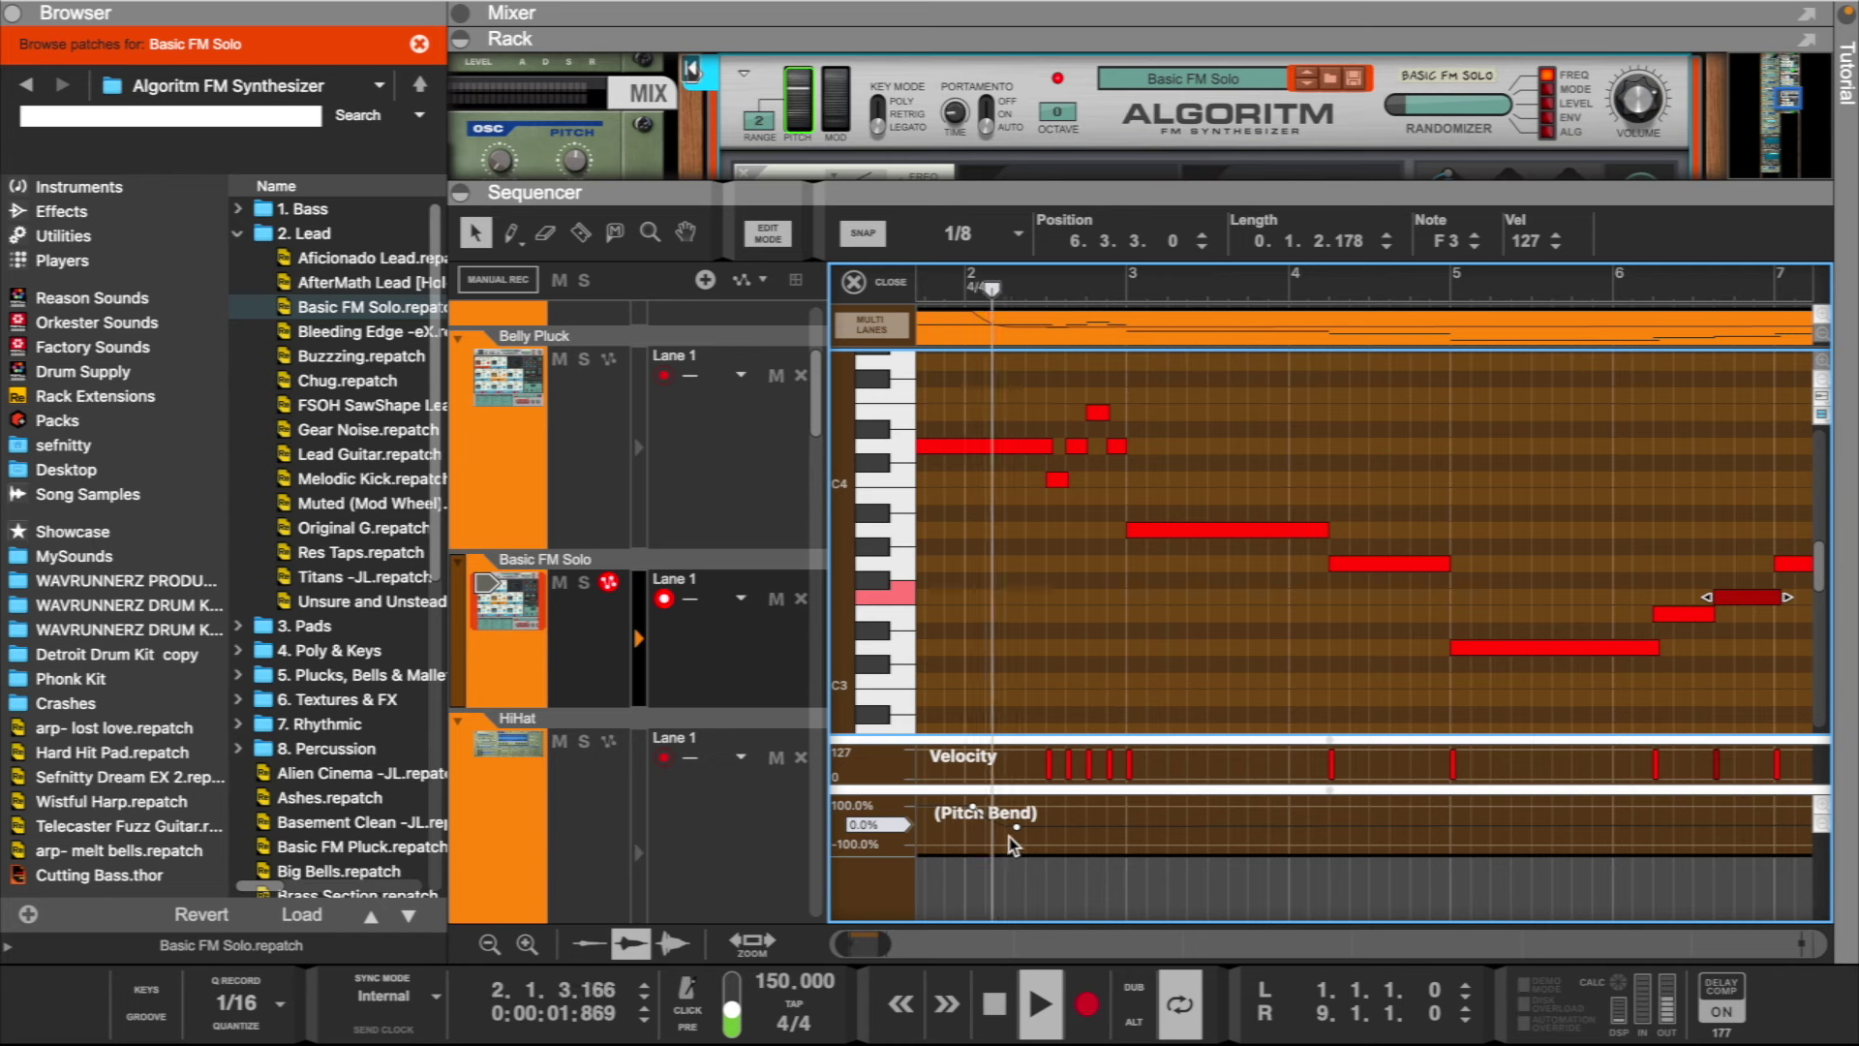
- Check the pitch bend point at the start of the Basic FM Solo clip and close the clip
{"action": "scroll", "coordinate": [1009, 837], "scroll_direction": "left", "scroll_amount": 3}
{"action": "left_click", "coordinate": [929, 827]}
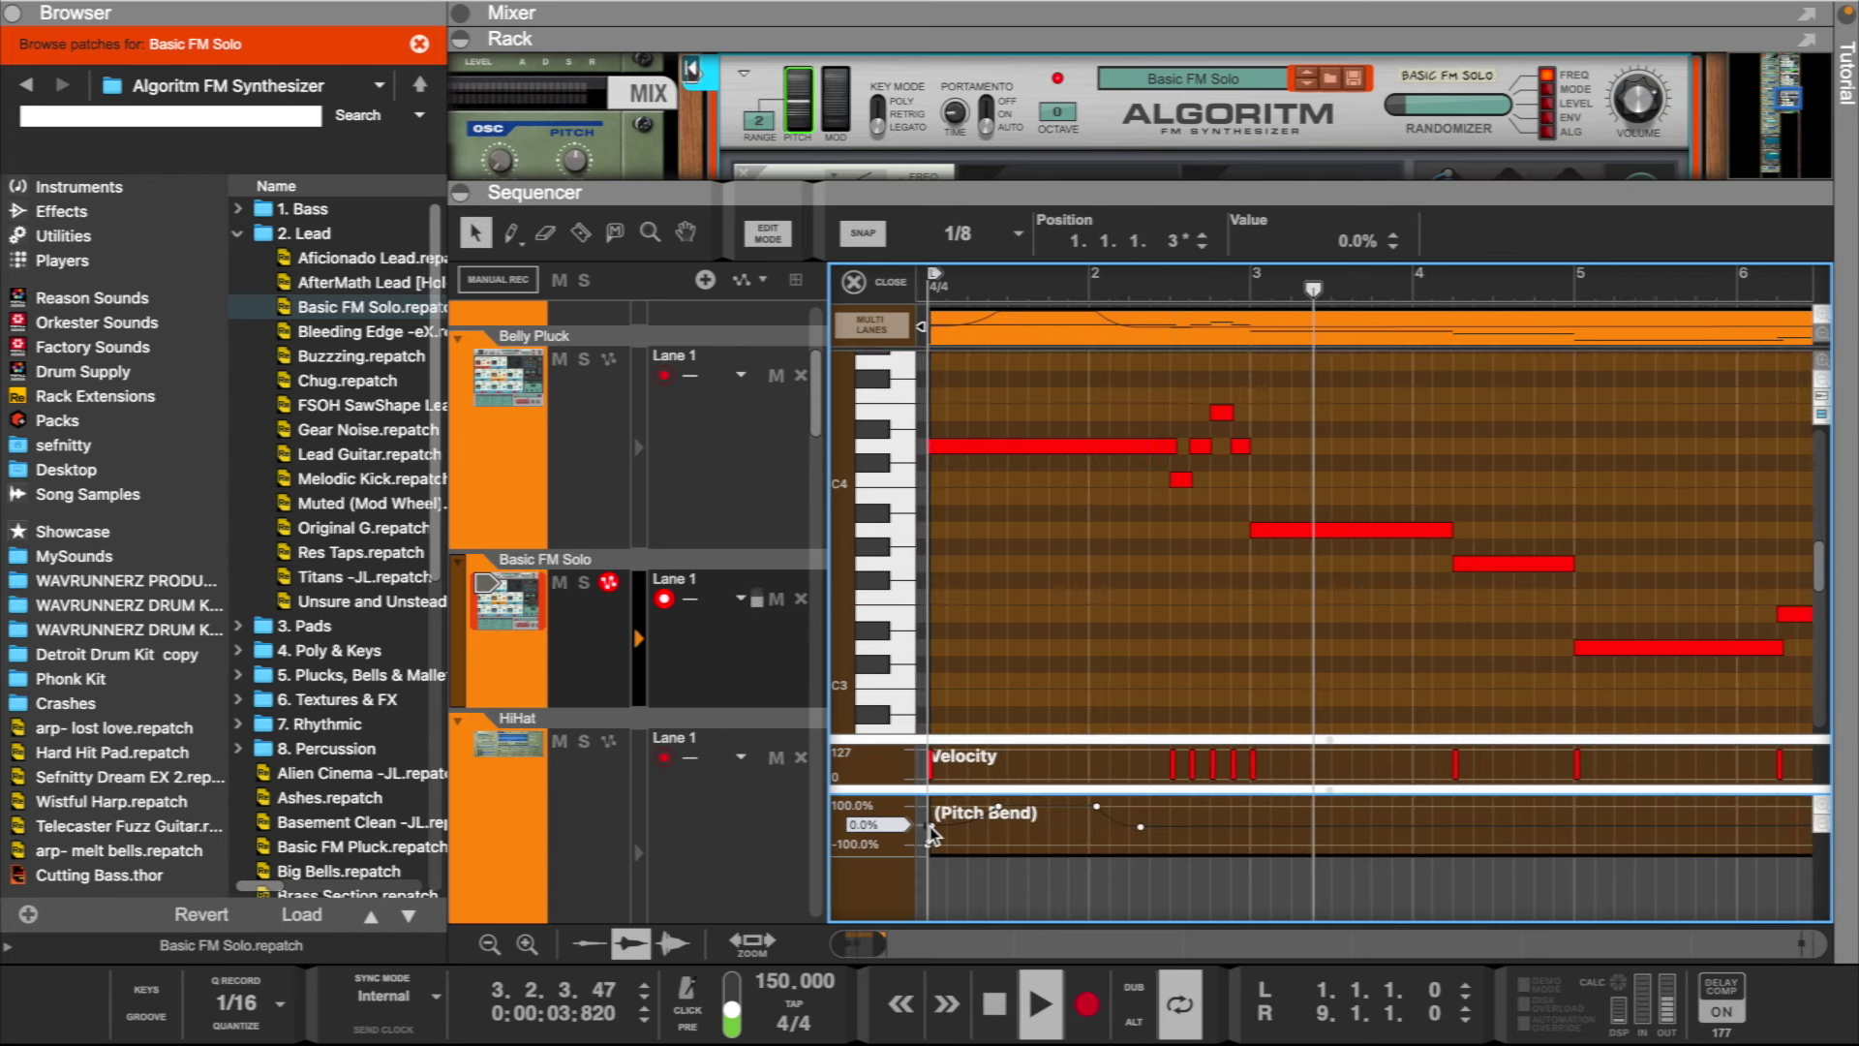
{"action": "left_click", "coordinate": [928, 848]}
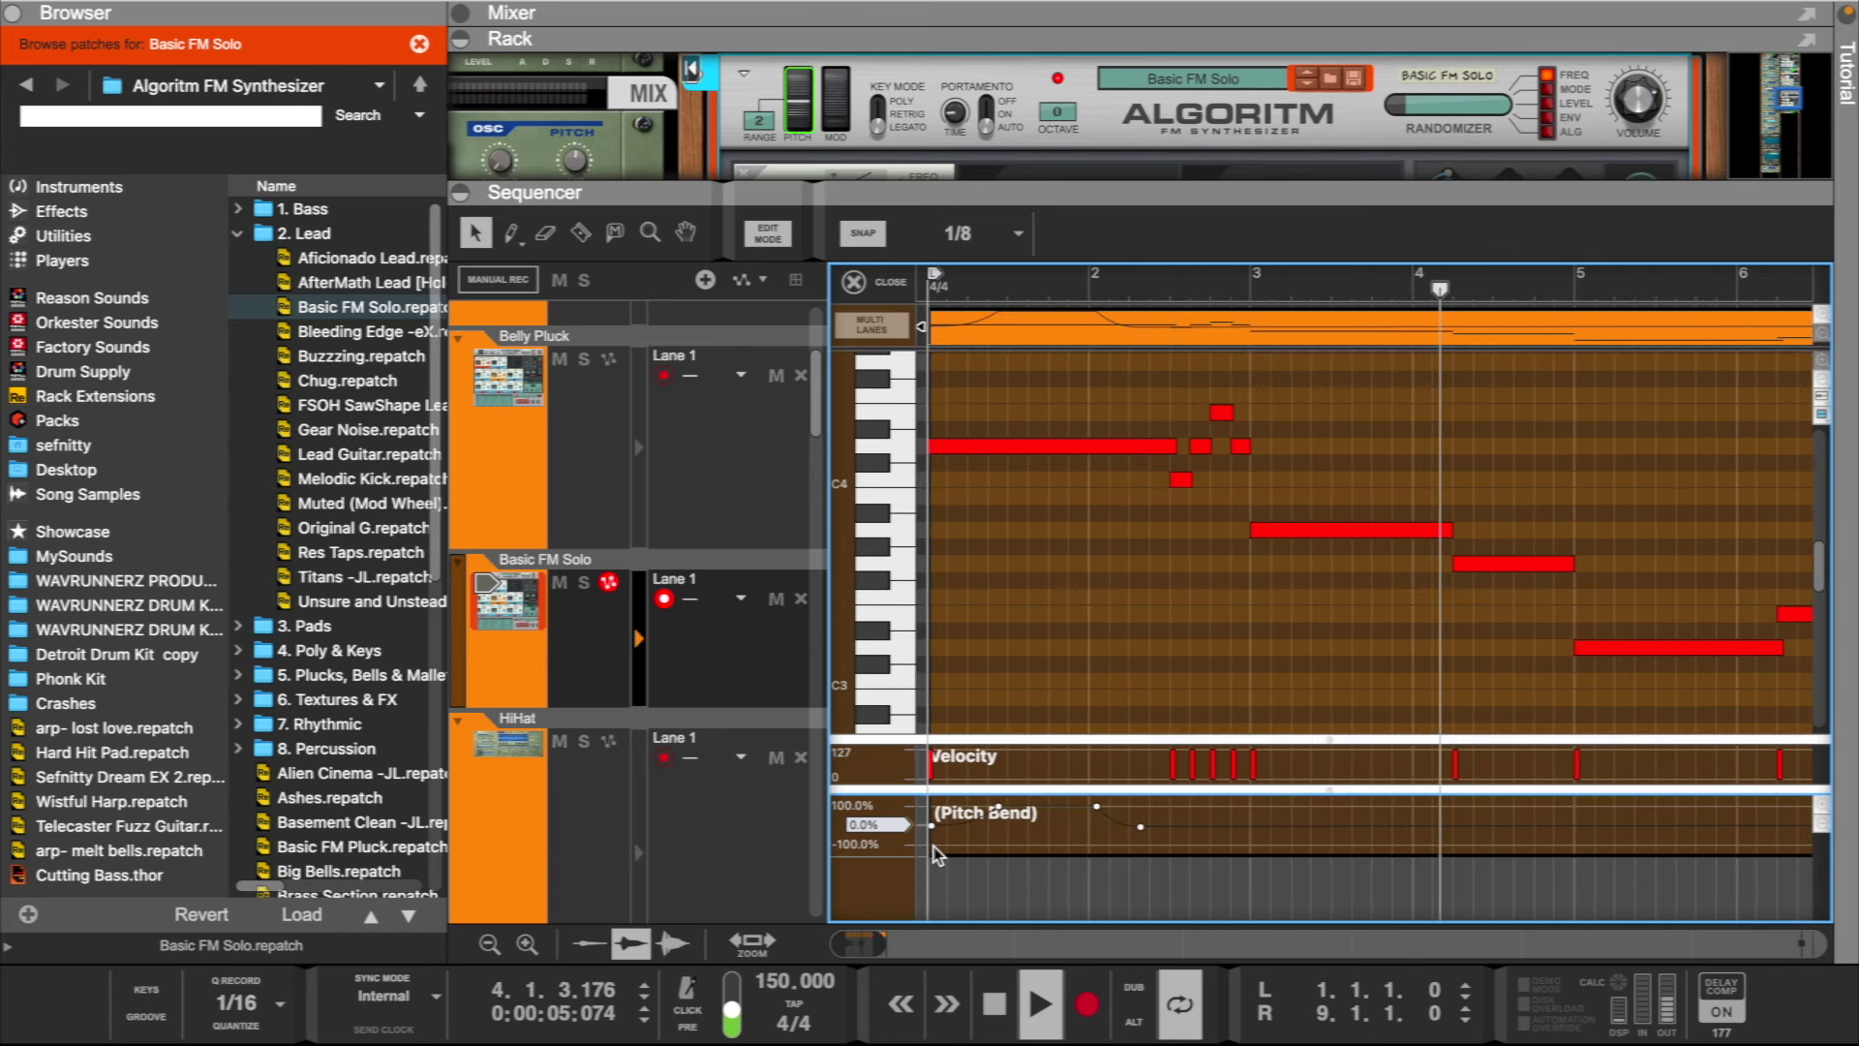
{"action": "left_click", "coordinate": [883, 289]}
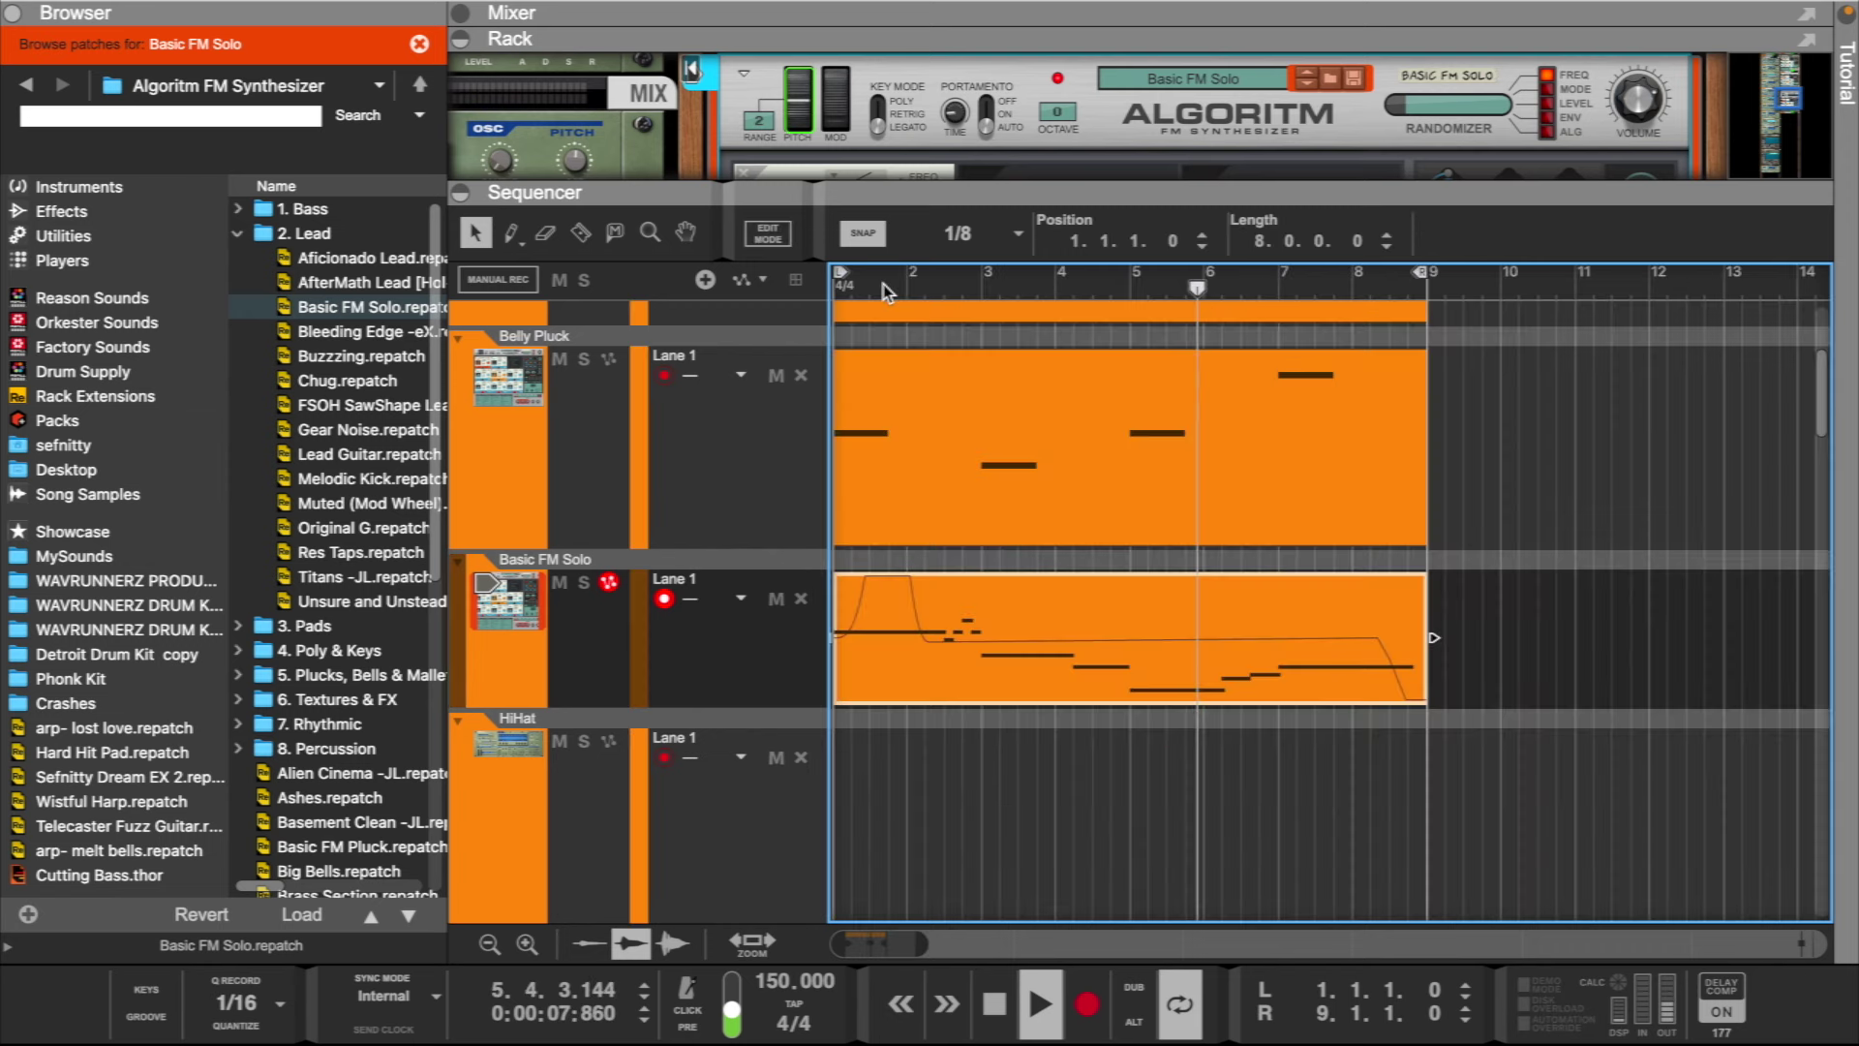
- Enlarge the rack to show the Scales & Chords player of Basic FM Solo and stop playback
{"action": "scroll", "coordinate": [975, 513], "scroll_direction": "up", "scroll_amount": 2}
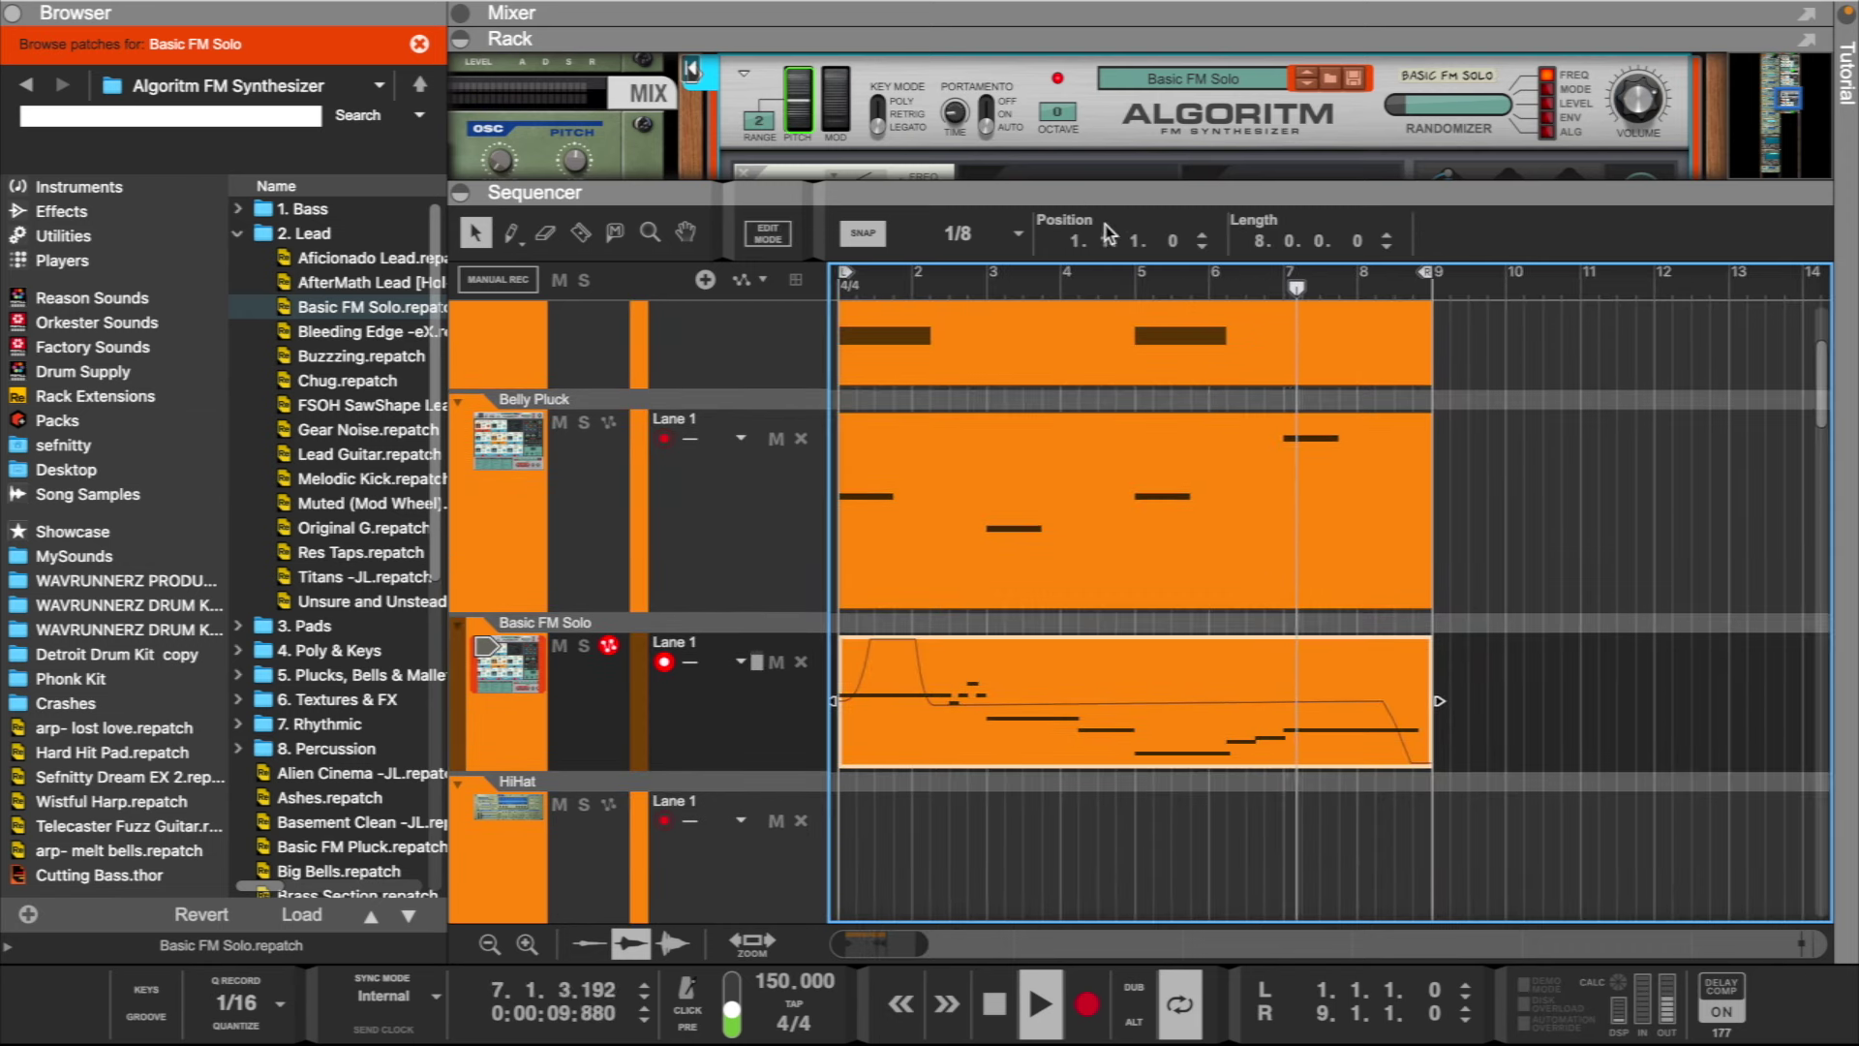
{"action": "left_click_drag", "start_coordinate": [1104, 193], "coordinate": [1088, 417]}
{"action": "scroll", "coordinate": [1089, 299], "scroll_direction": "up", "scroll_amount": 8}
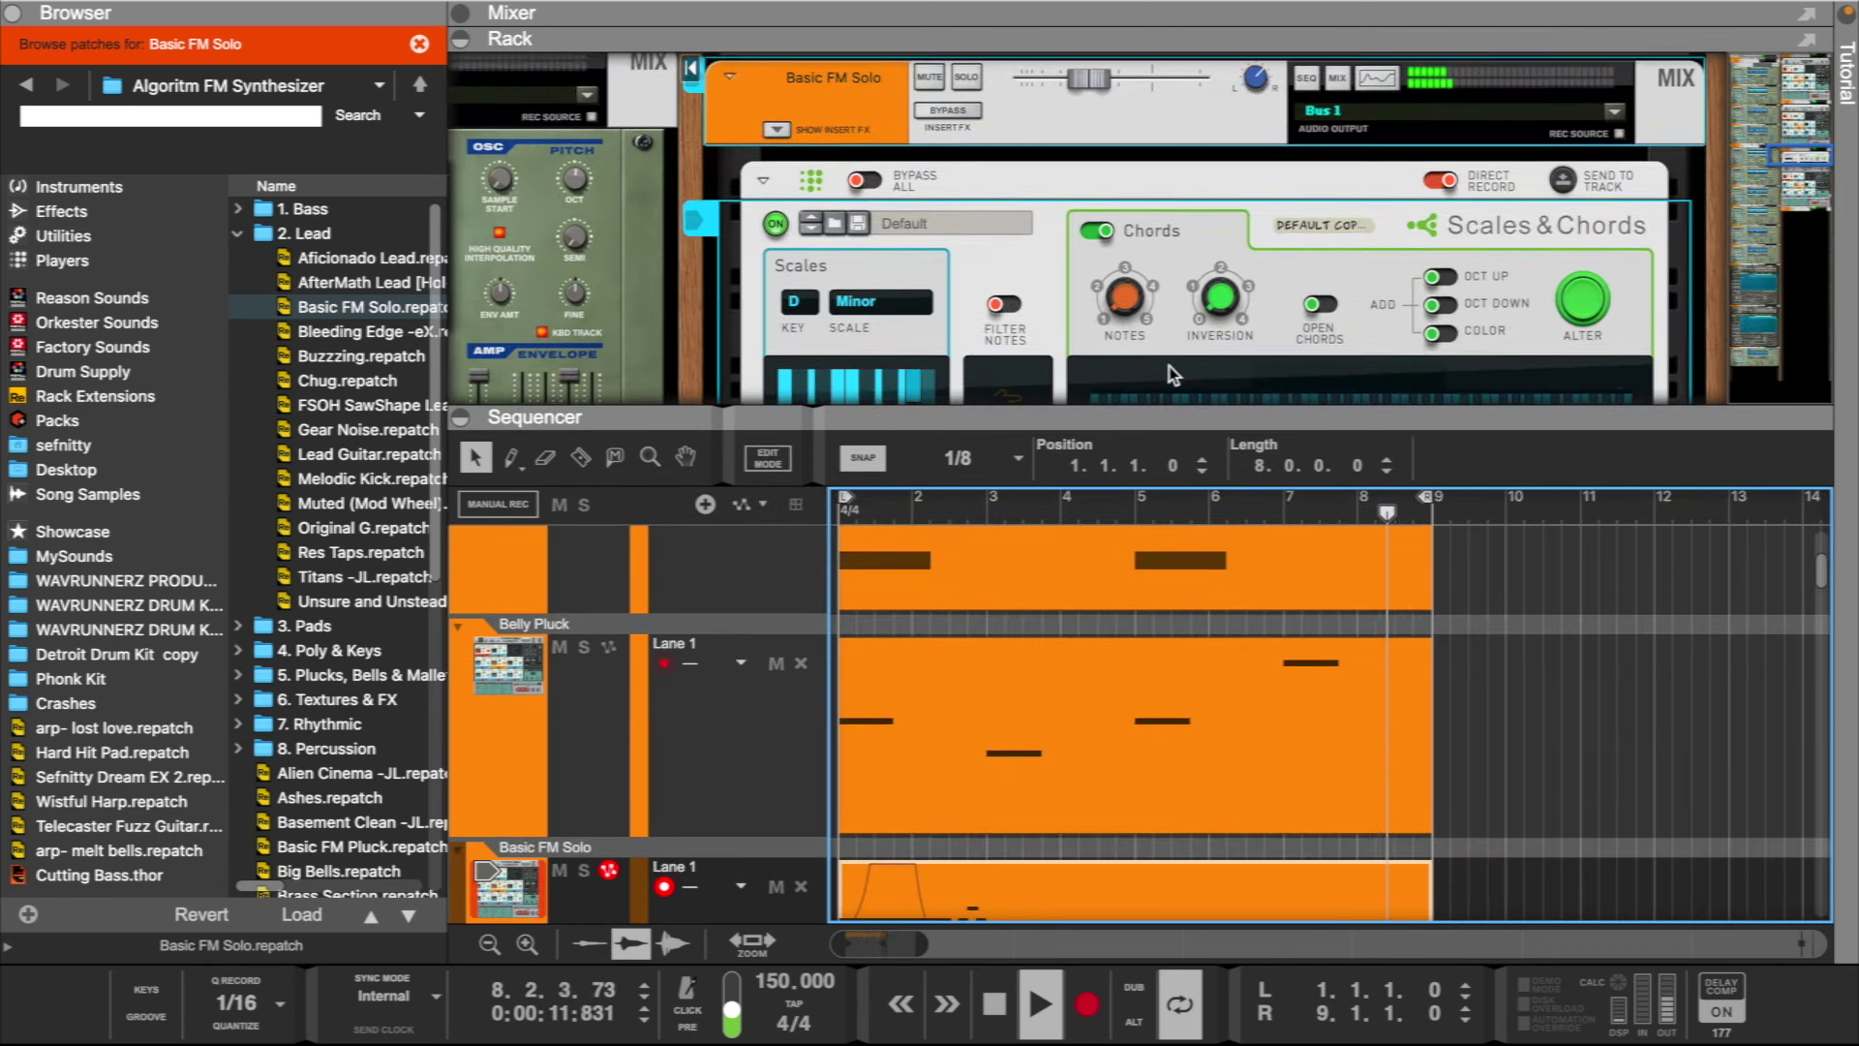
{"action": "key", "text": "space"}
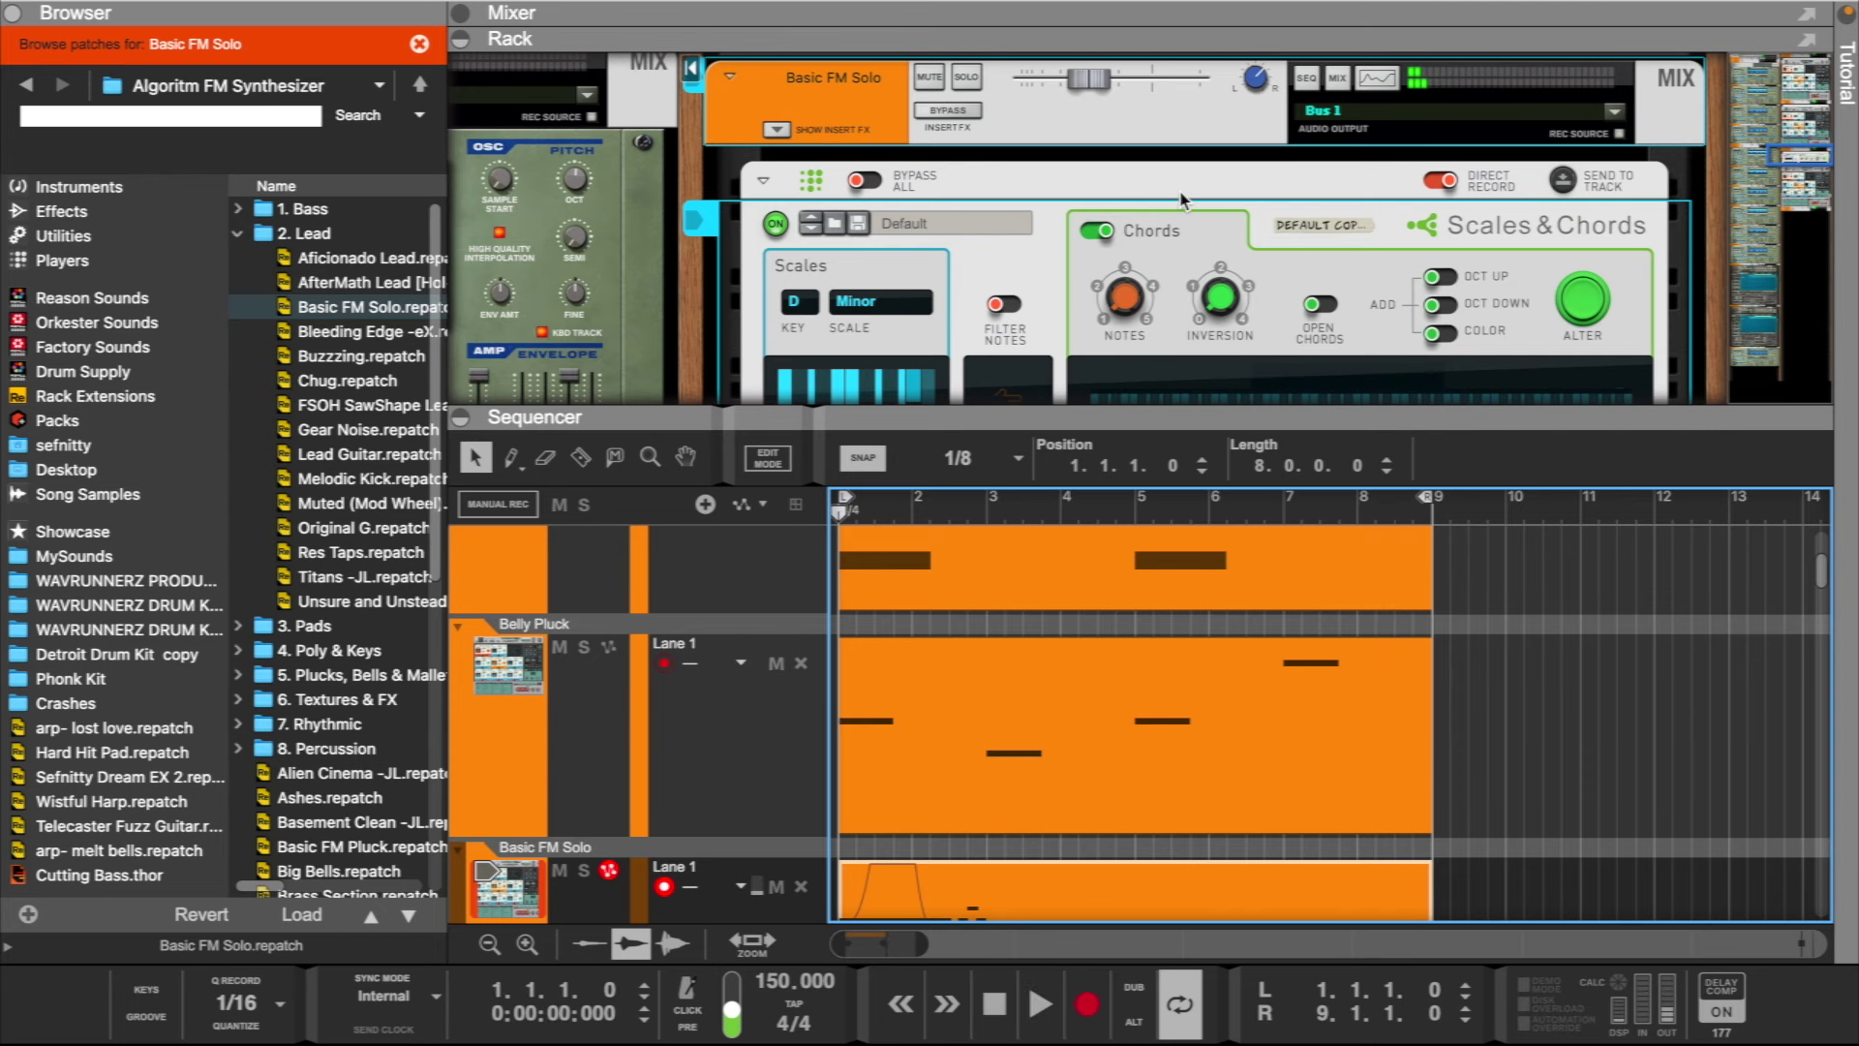
{"action": "scroll", "coordinate": [1181, 201], "scroll_direction": "up", "scroll_amount": 4}
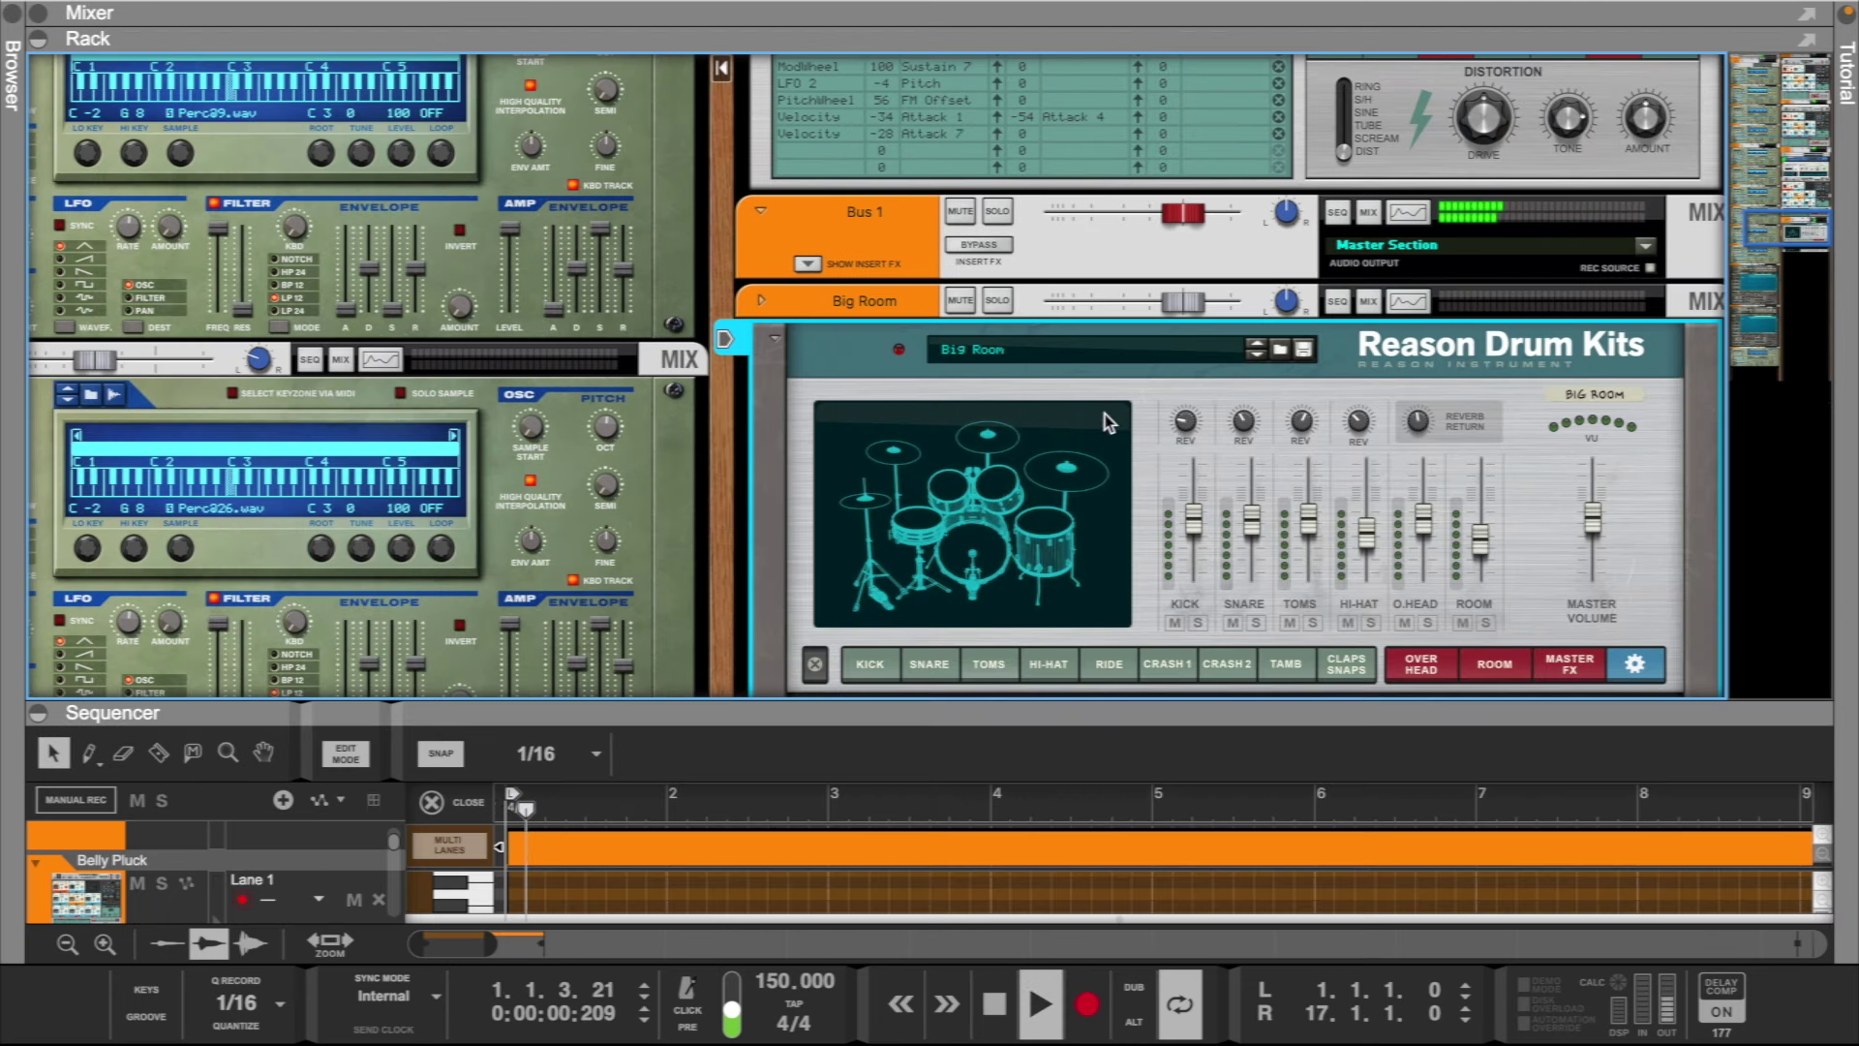
- Enlarge the sequencer for the empty Big Room clip and set the snap value to 1/8 for drawing notes
{"action": "scroll", "coordinate": [1106, 414], "scroll_direction": "down", "scroll_amount": 2}
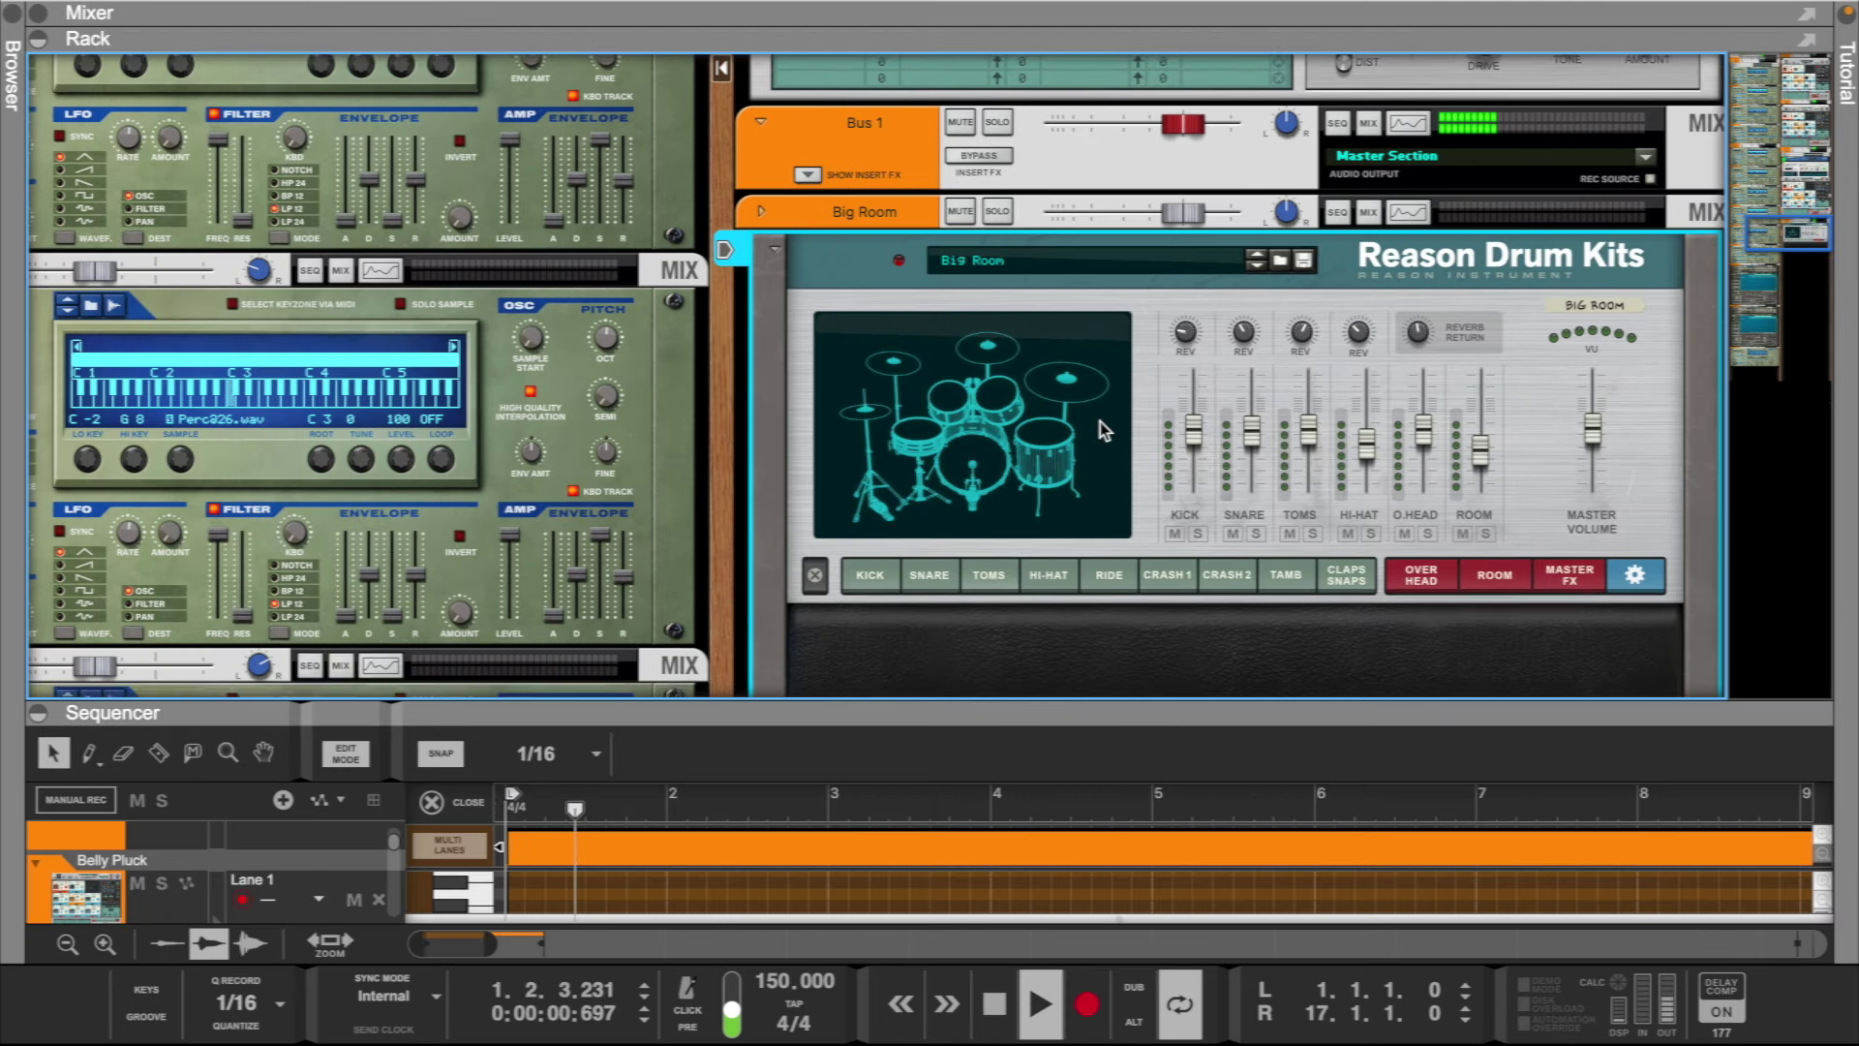
{"action": "scroll", "coordinate": [1100, 421], "scroll_direction": "down", "scroll_amount": 2}
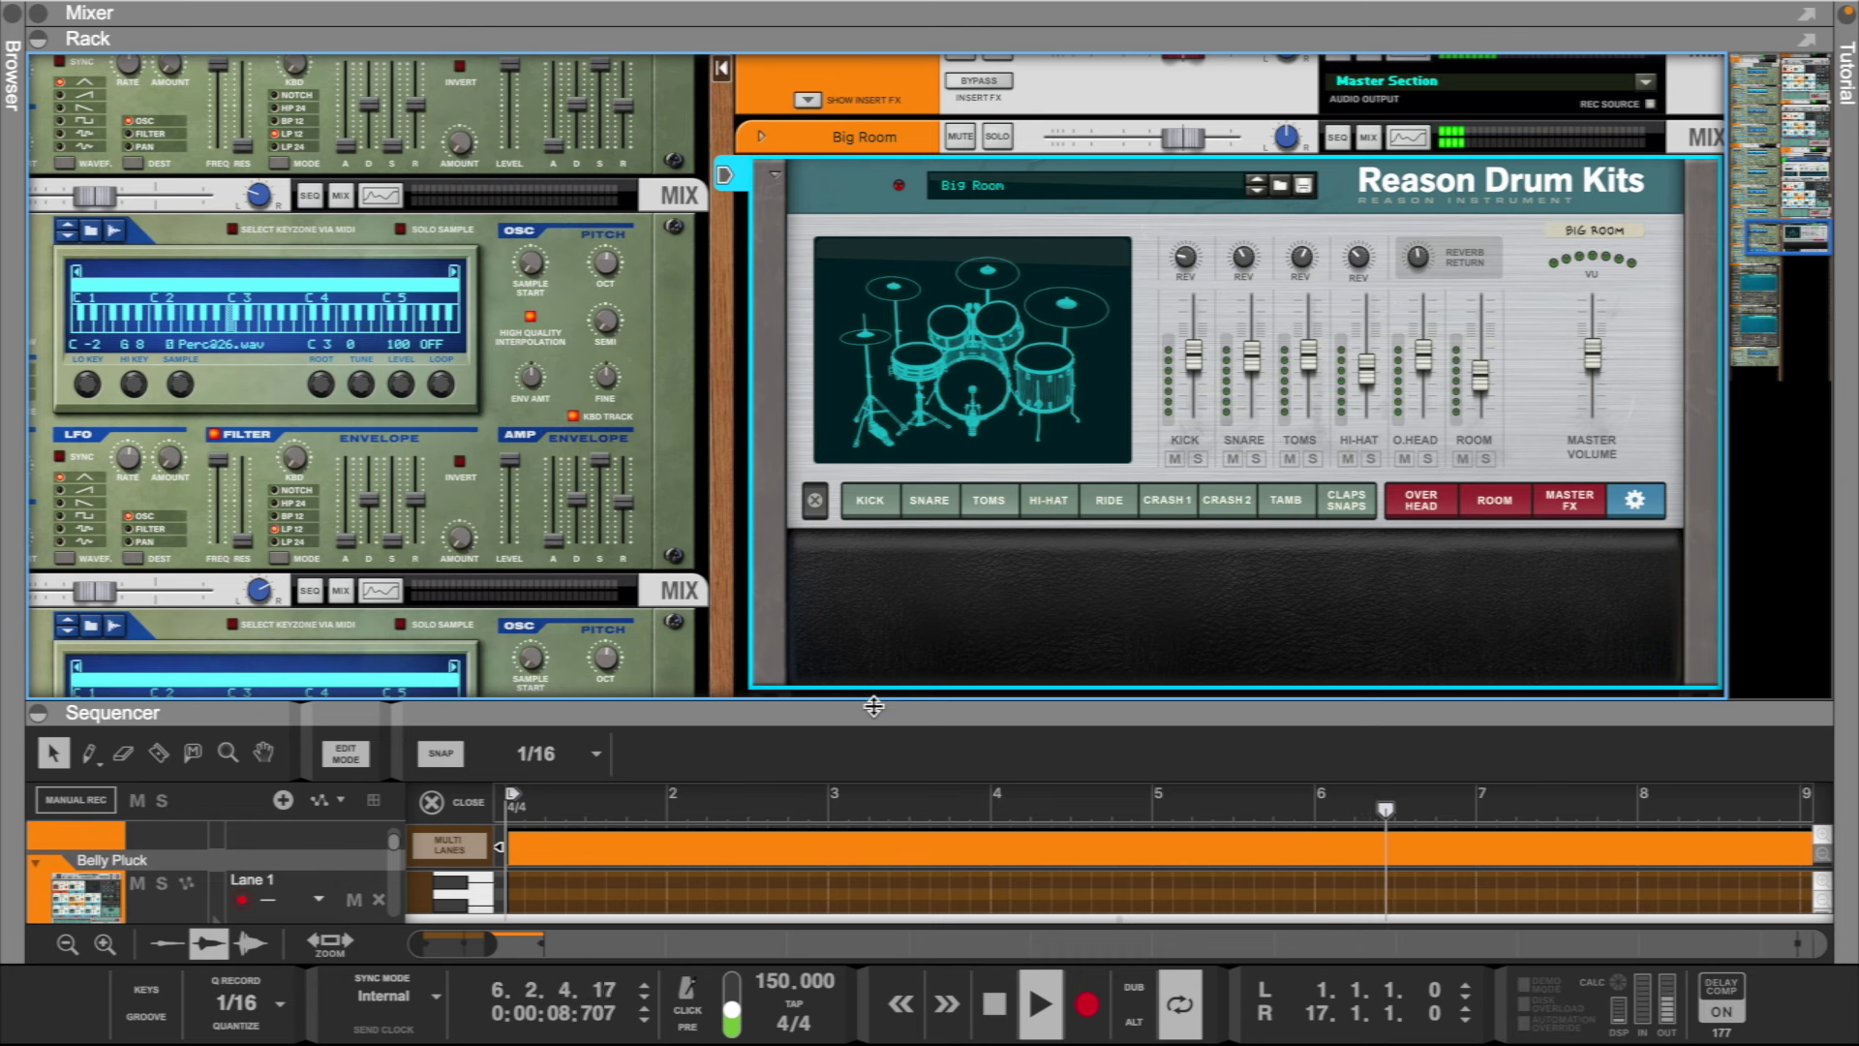
{"action": "left_click_drag", "start_coordinate": [873, 706], "coordinate": [879, 114]}
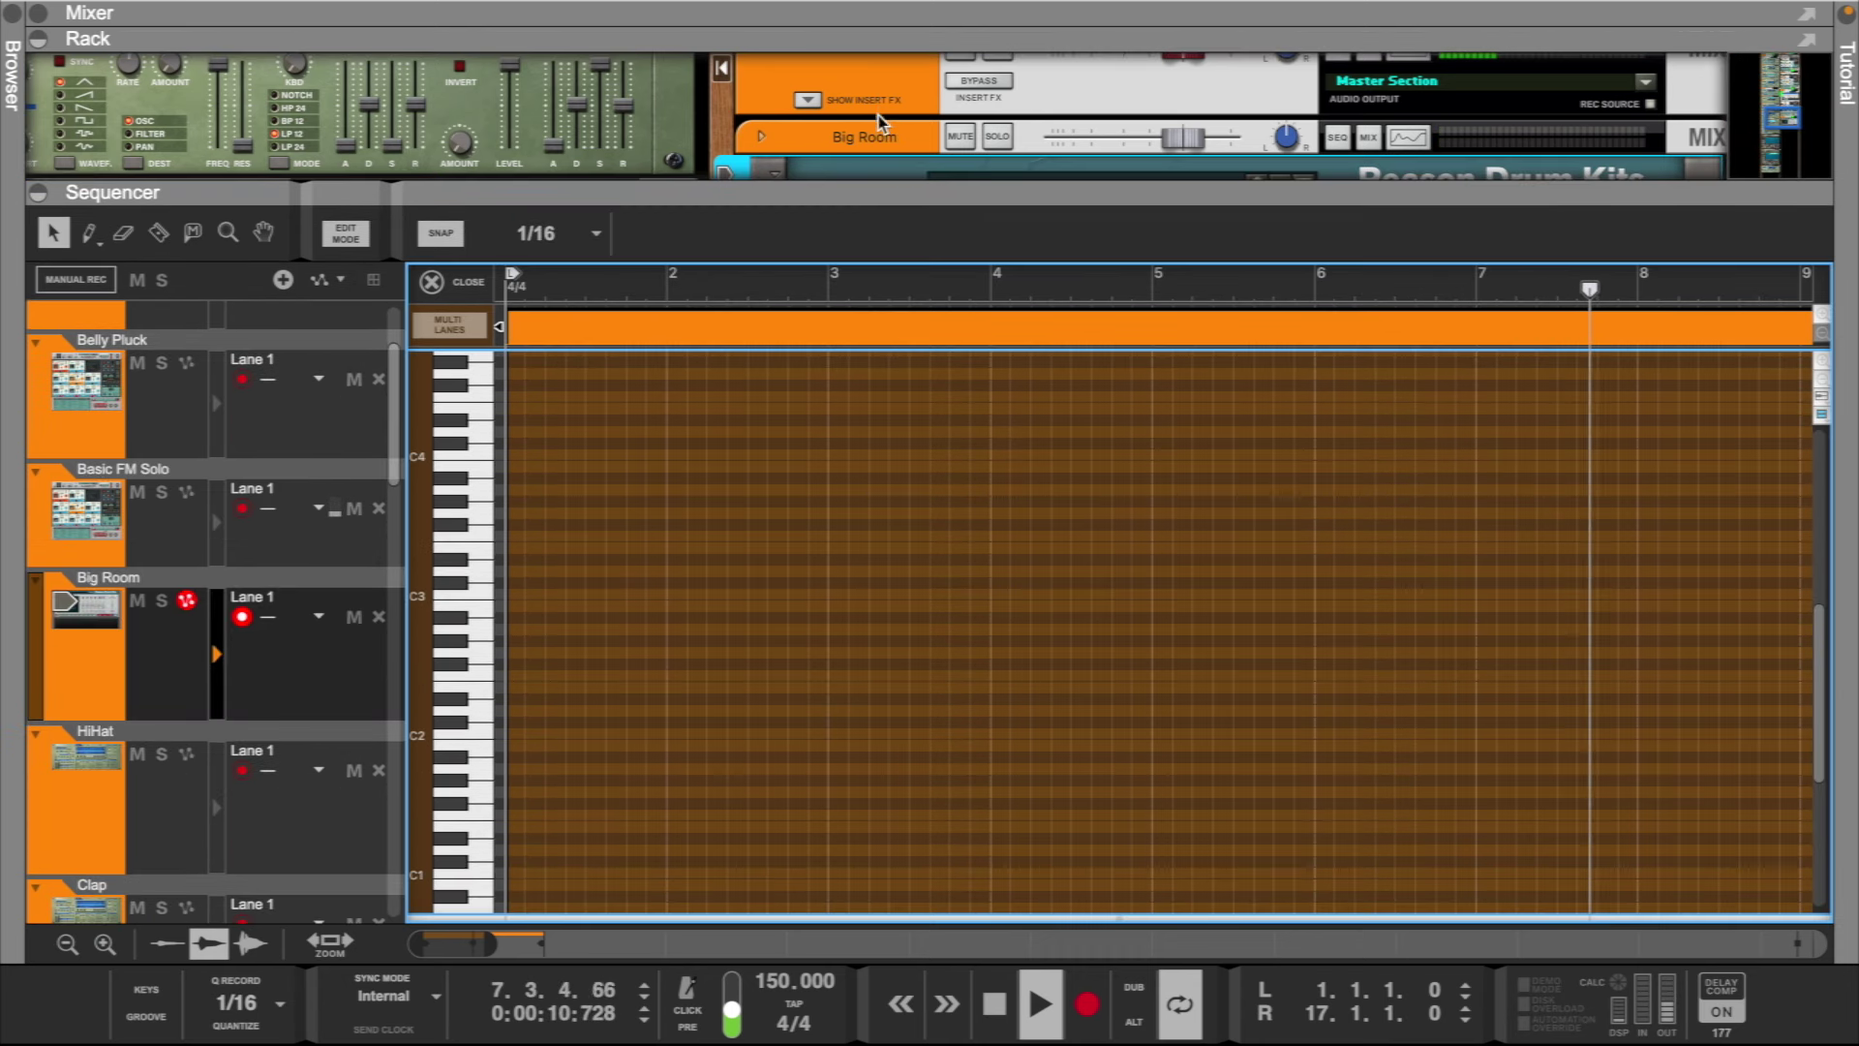
{"action": "key", "text": "w"}
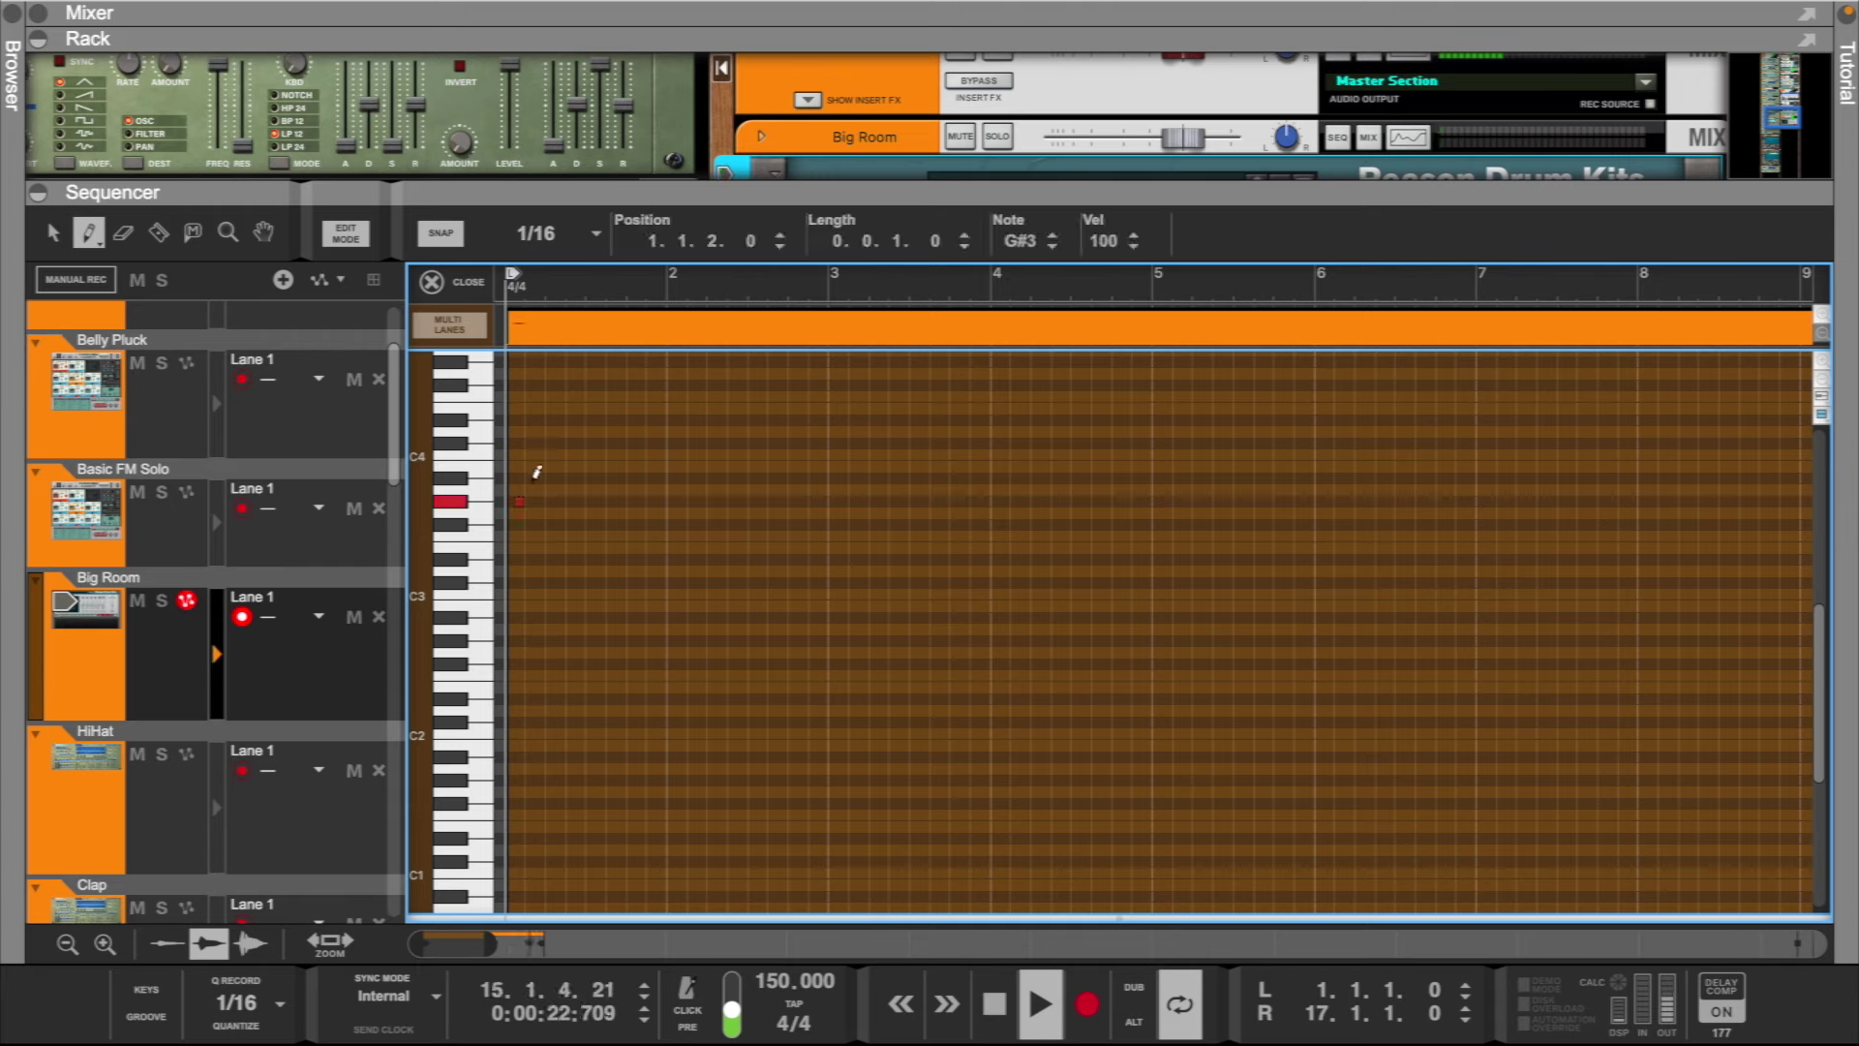
{"action": "left_click", "coordinate": [545, 234]}
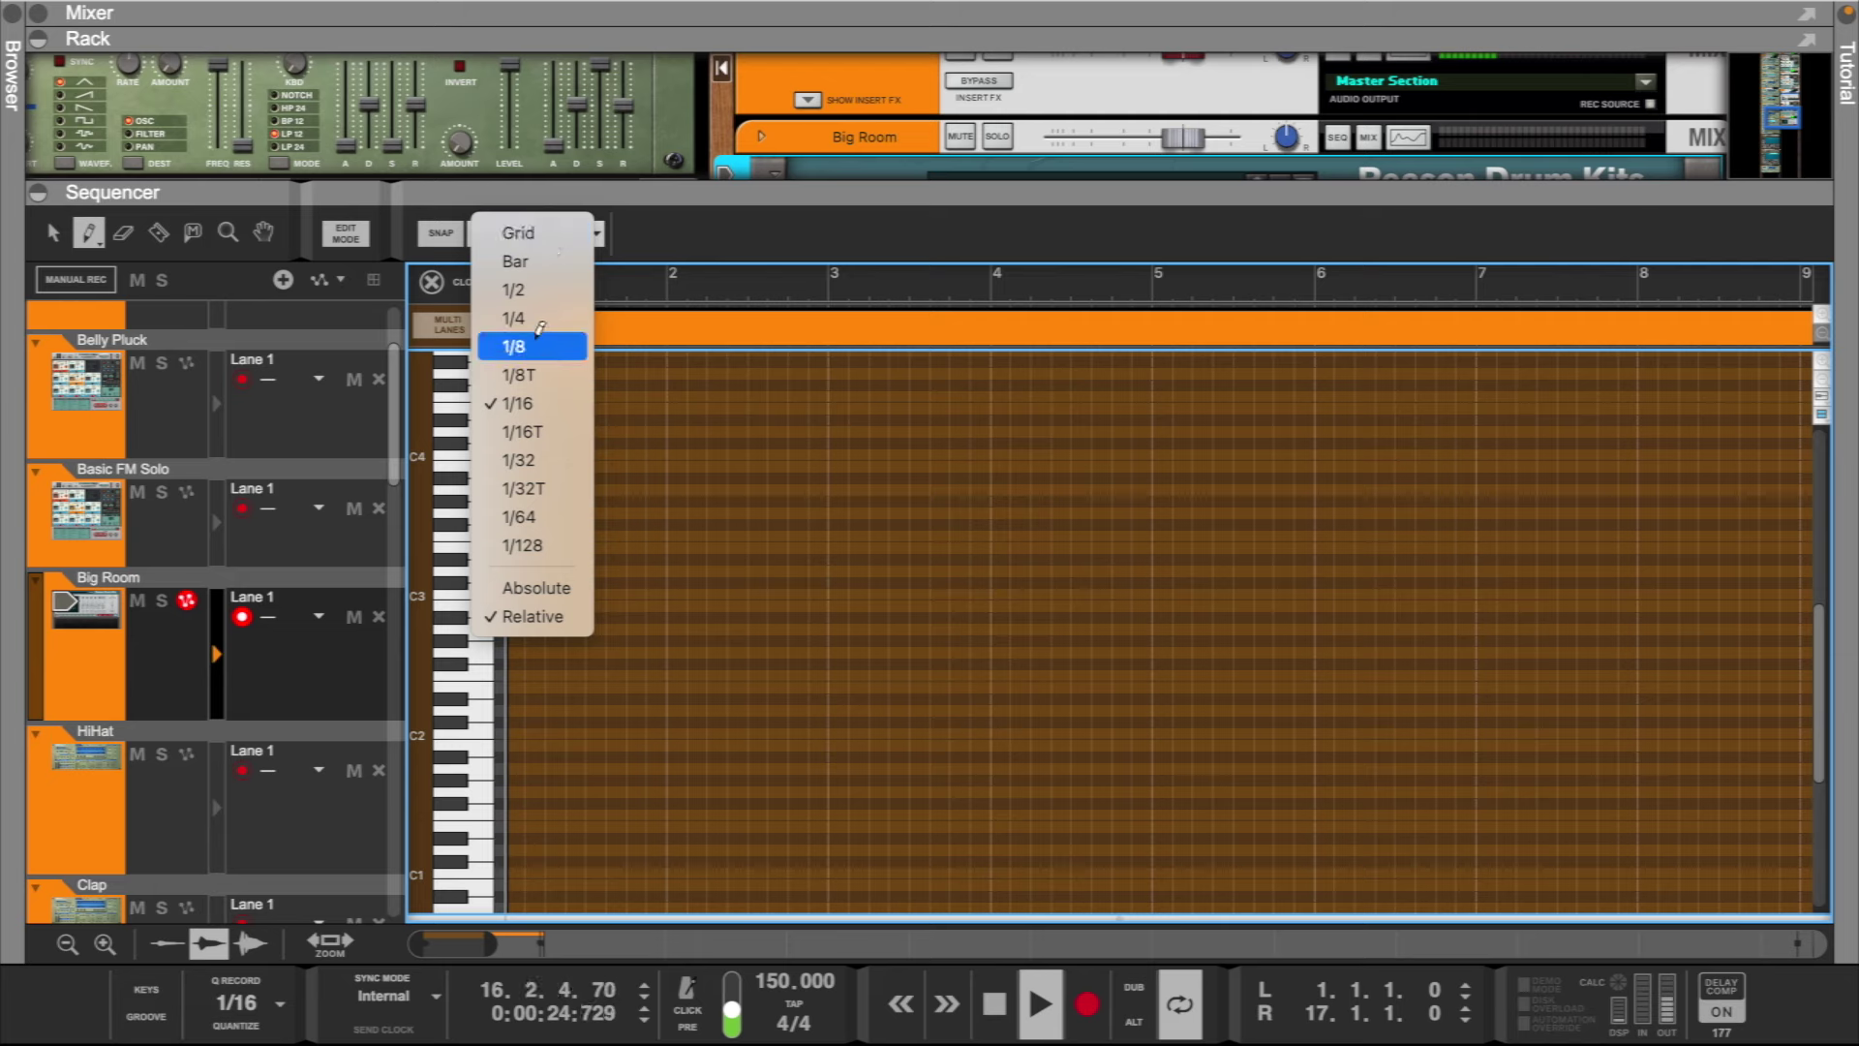
{"action": "left_click", "coordinate": [533, 345]}
{"action": "left_click", "coordinate": [517, 500]}
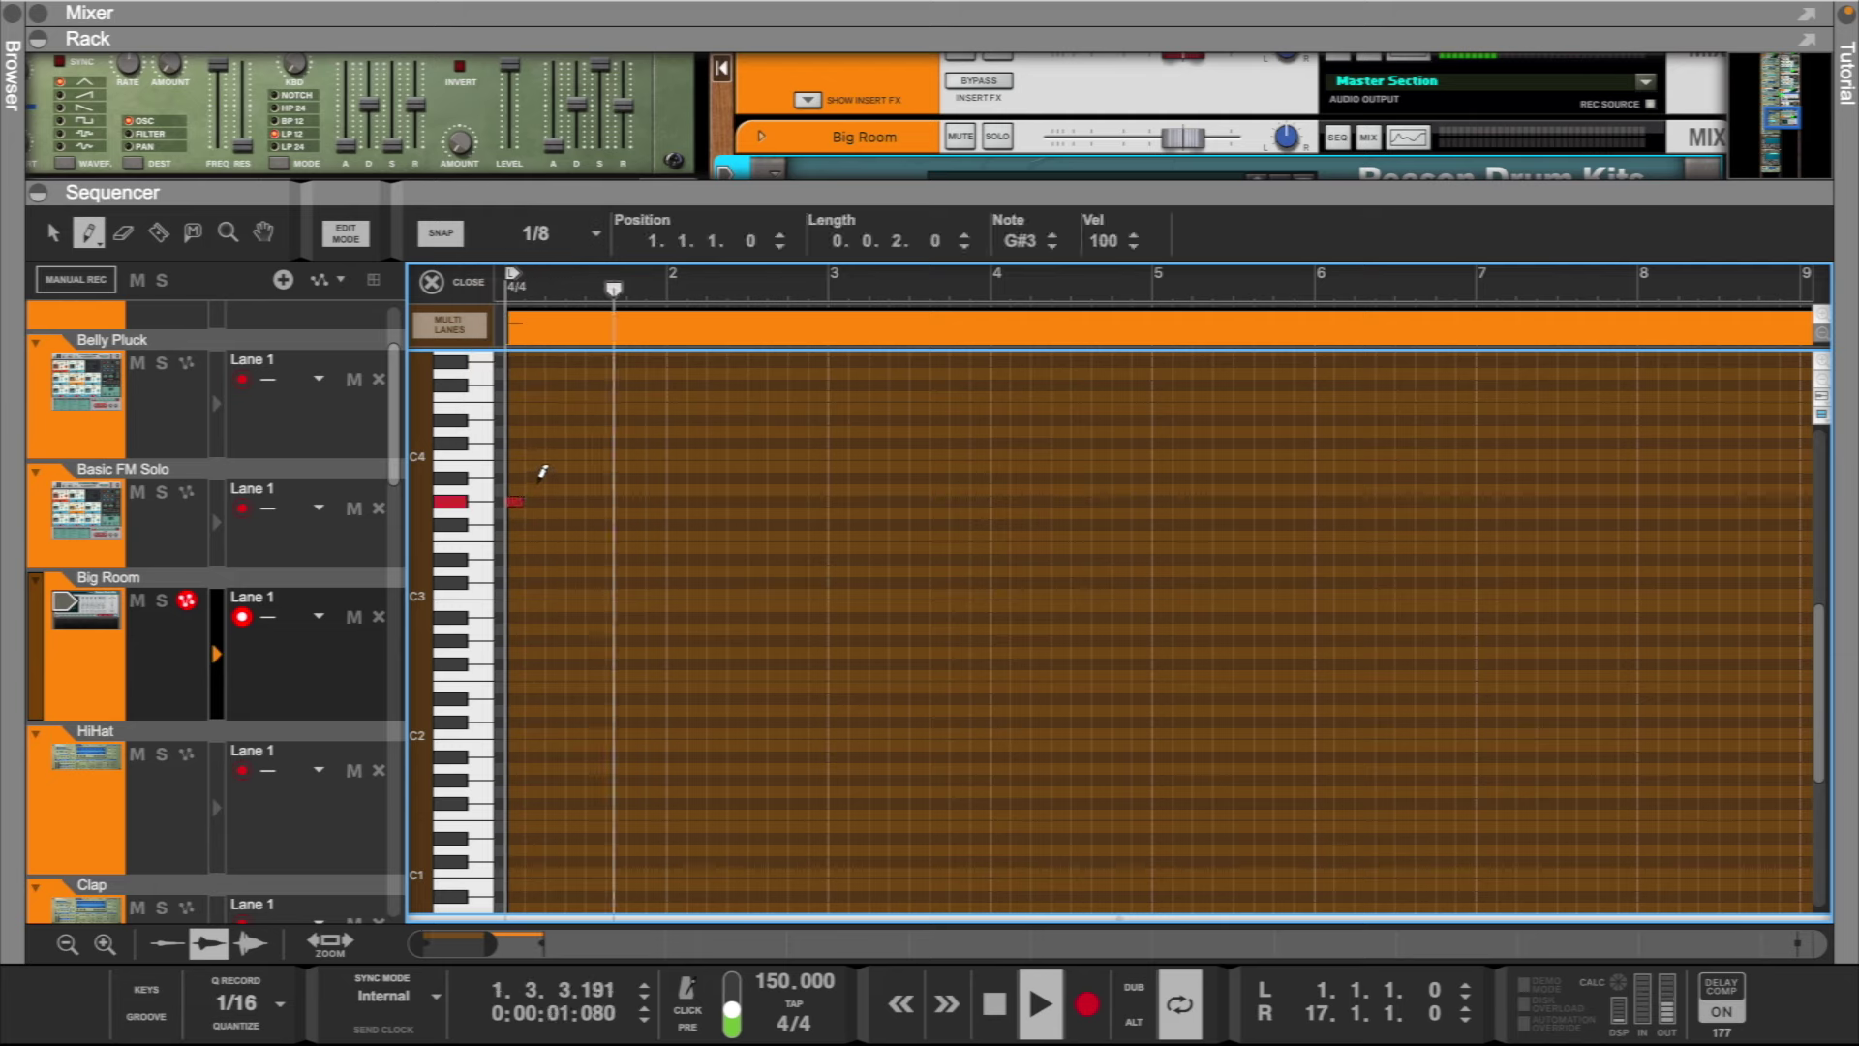
{"action": "left_click", "coordinate": [537, 480]}
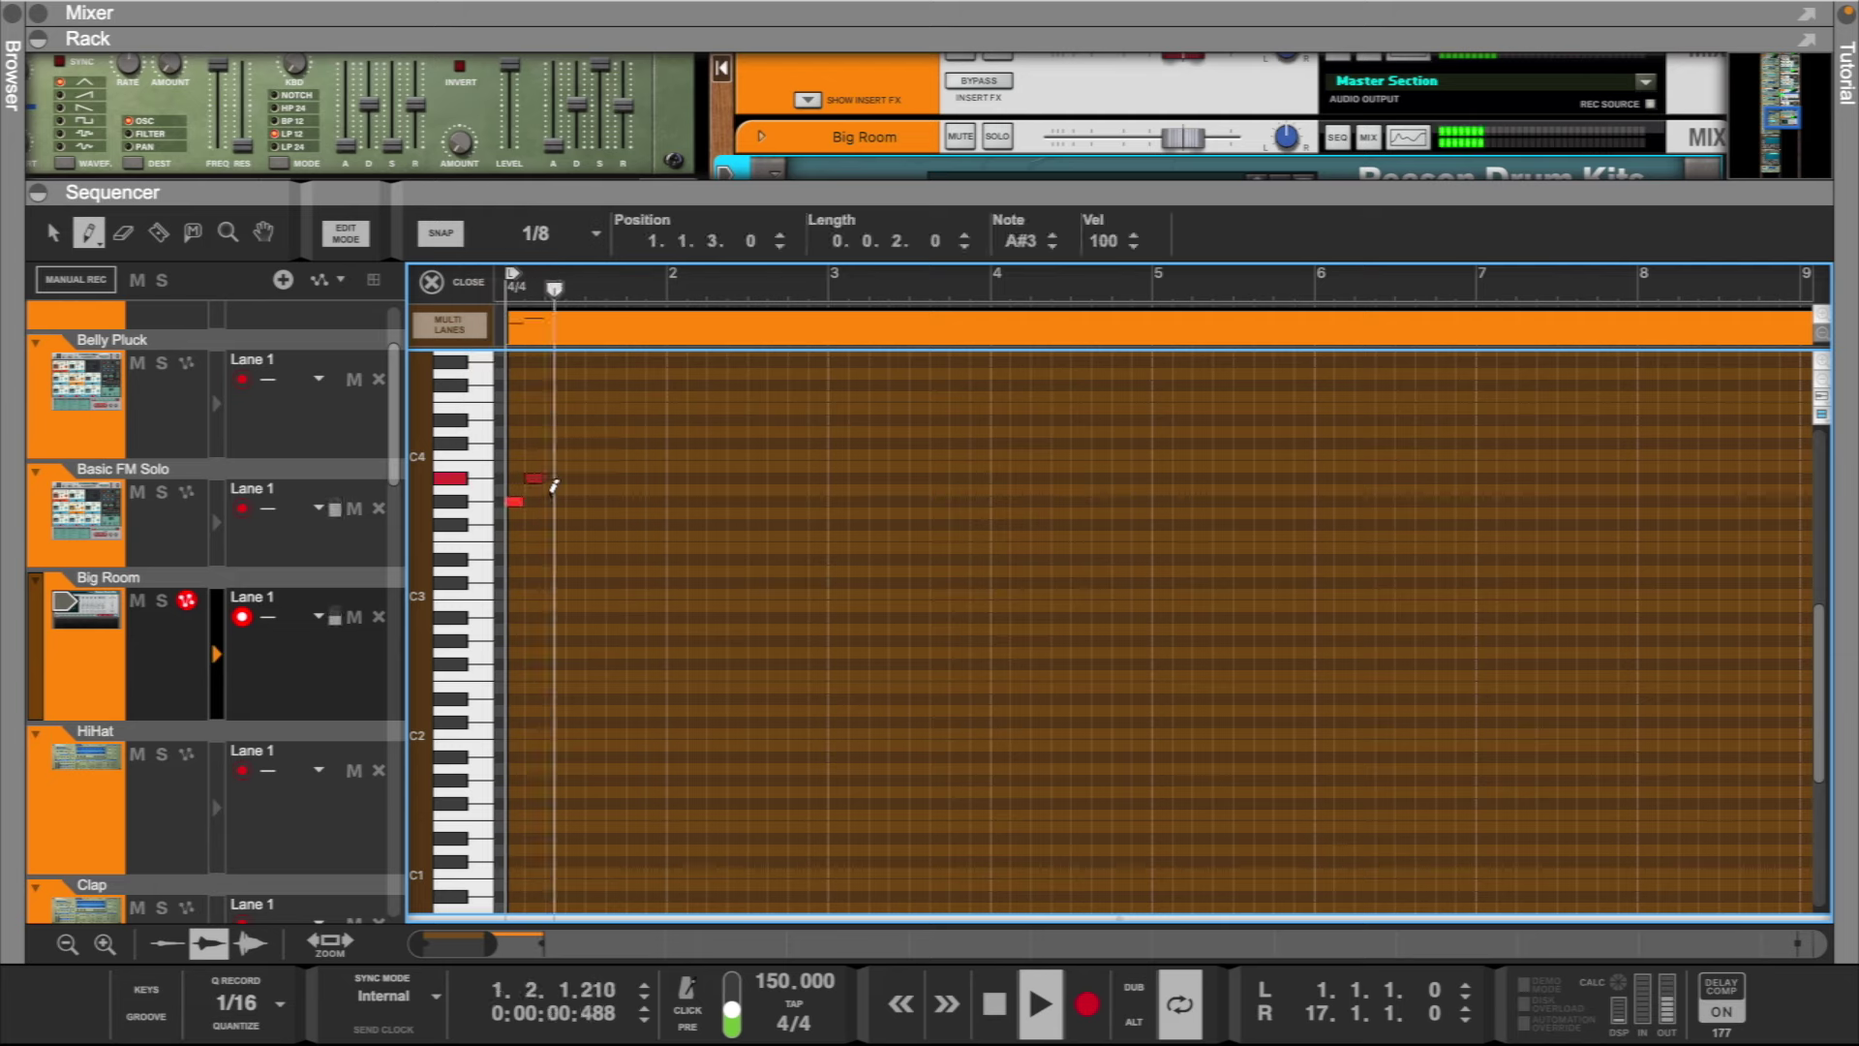
{"action": "left_click", "coordinate": [124, 233]}
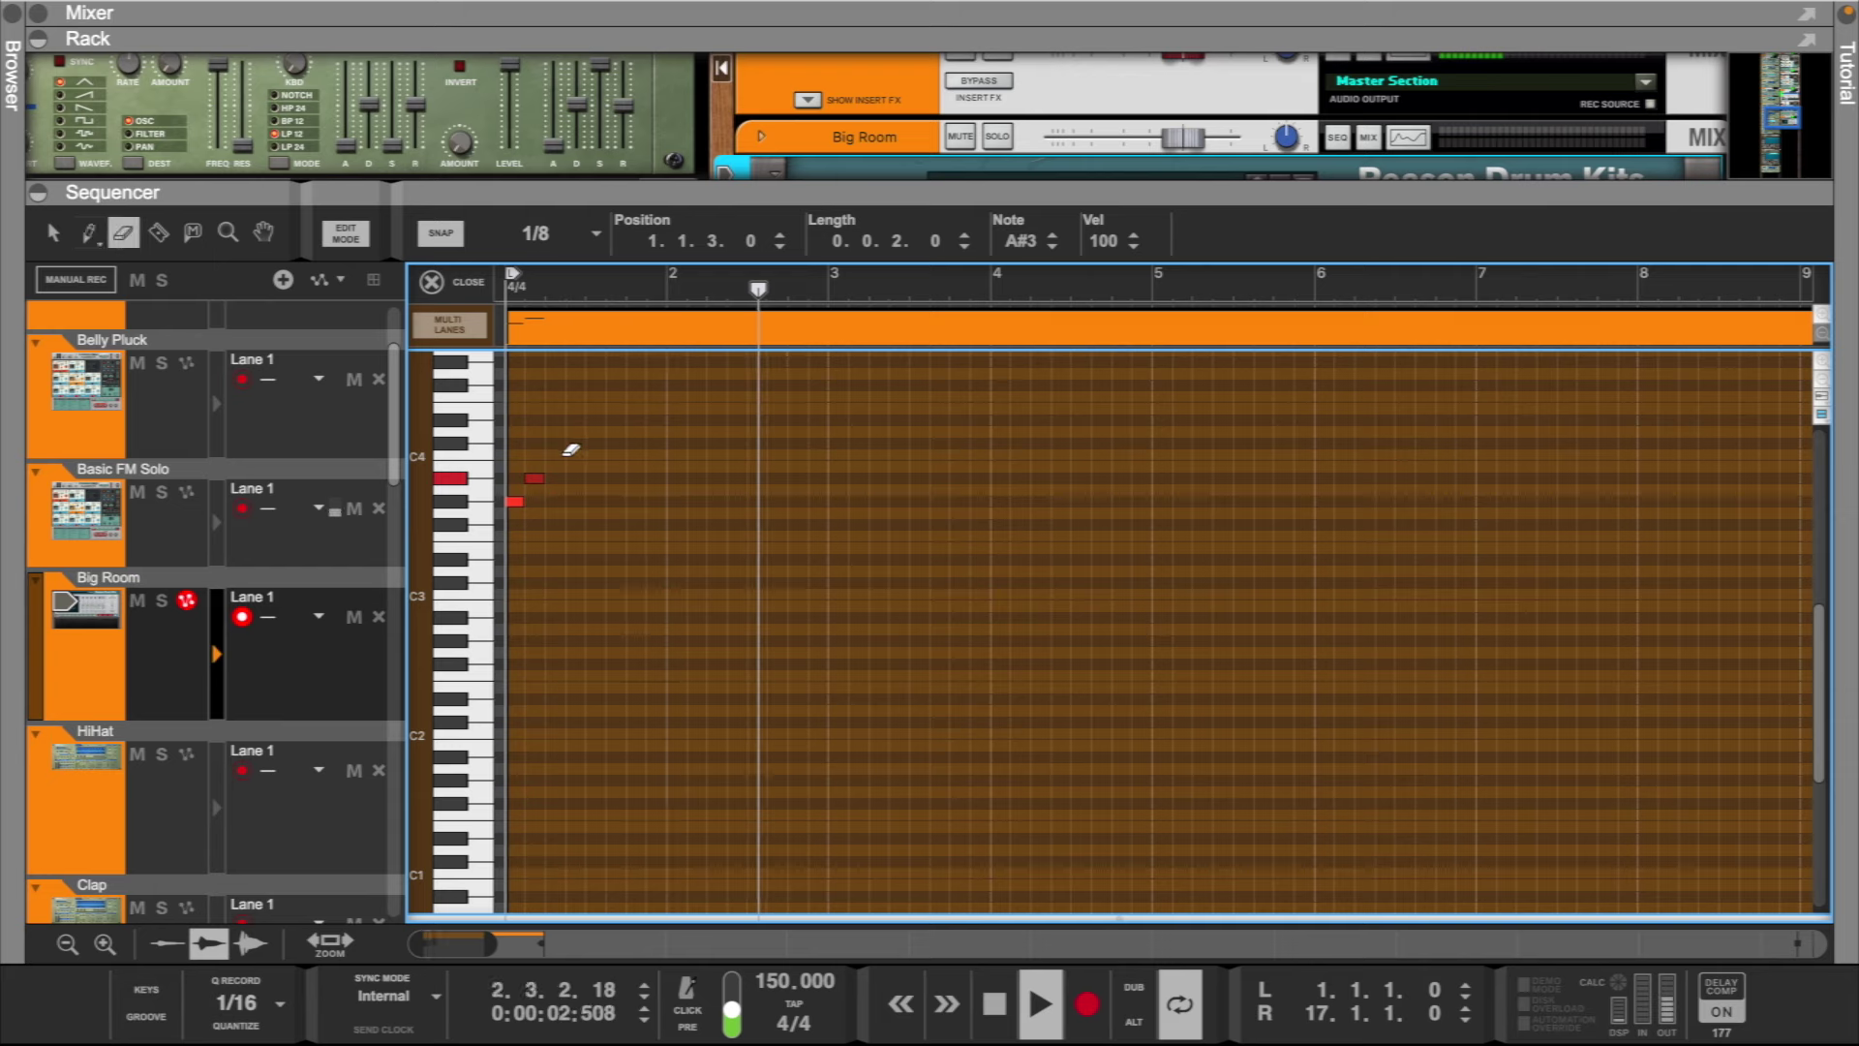
{"action": "left_click_drag", "start_coordinate": [569, 450], "coordinate": [492, 548]}
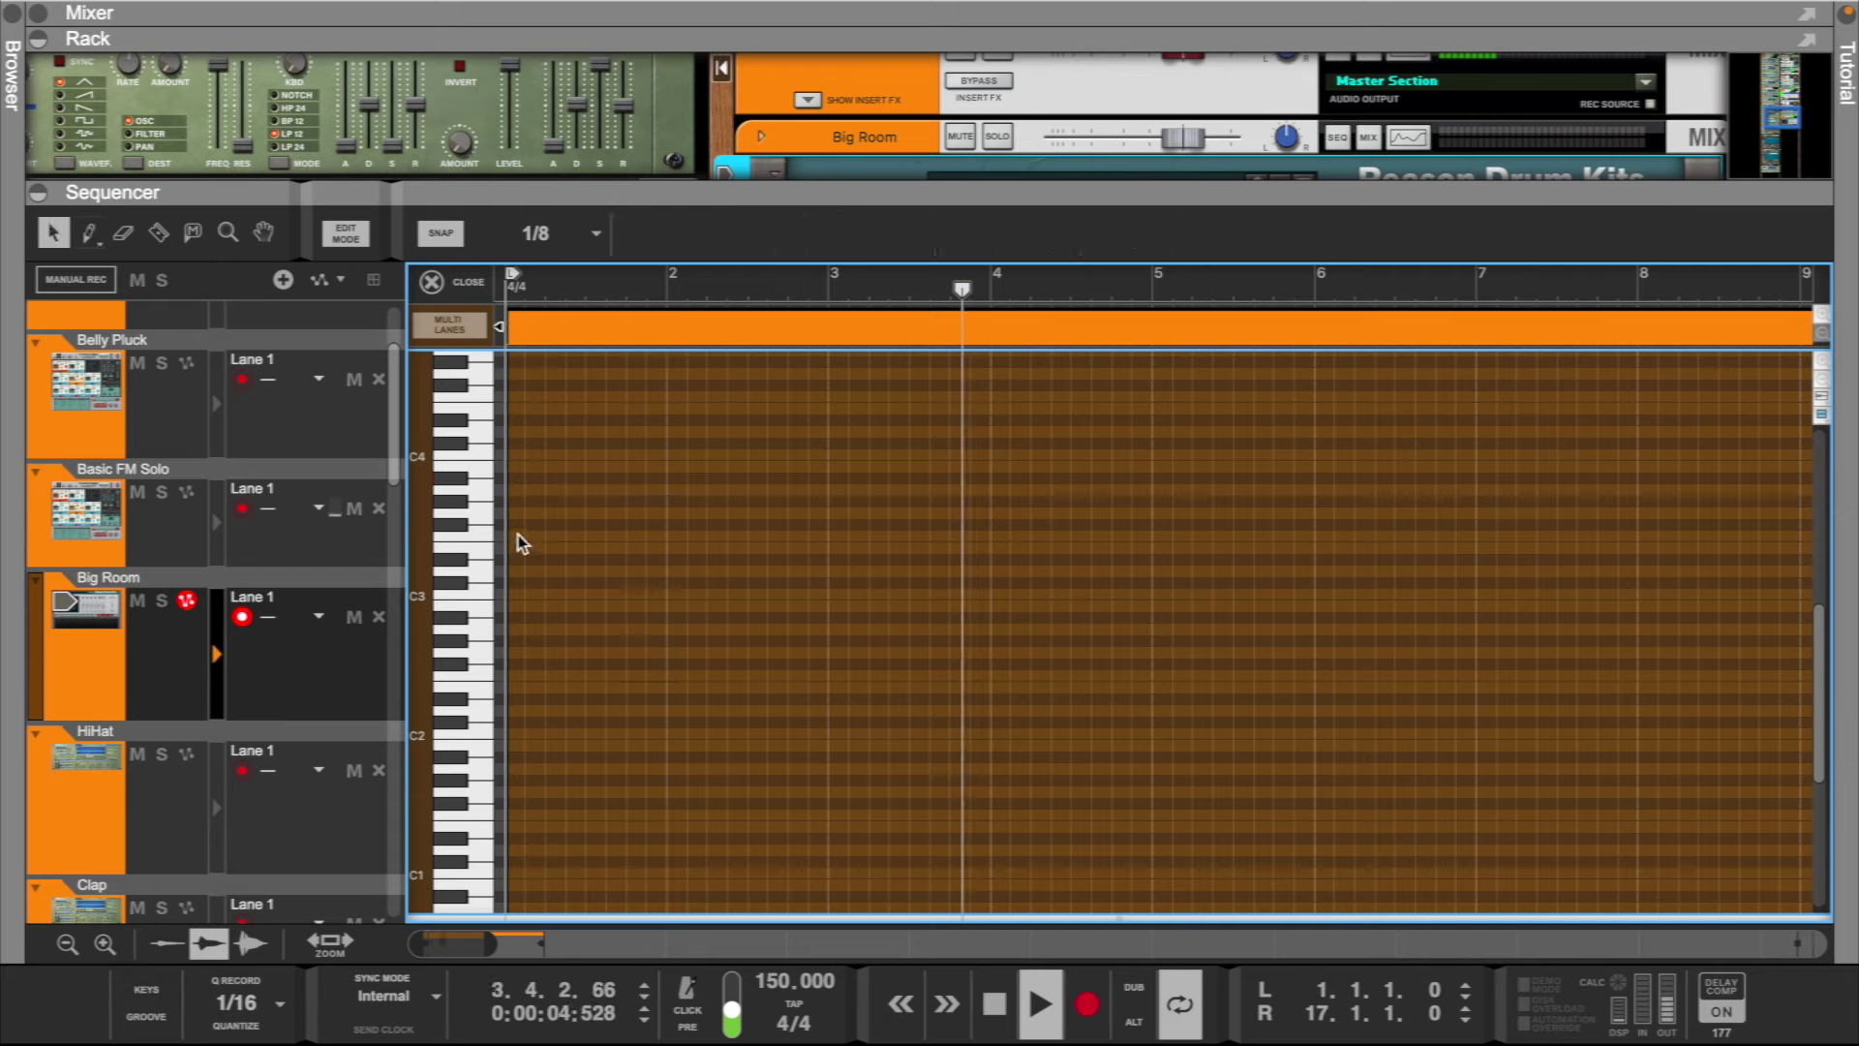
- Draw 1/8 notes in the Big Room clip: F#3 at 1.1.1.0, G#3 at 1.1.3.0, F#3 at 1.2.1.0 and A#3 at 1.2.3.0
{"action": "key", "text": "w"}
{"action": "left_click", "coordinate": [514, 524]}
{"action": "left_click", "coordinate": [533, 500]}
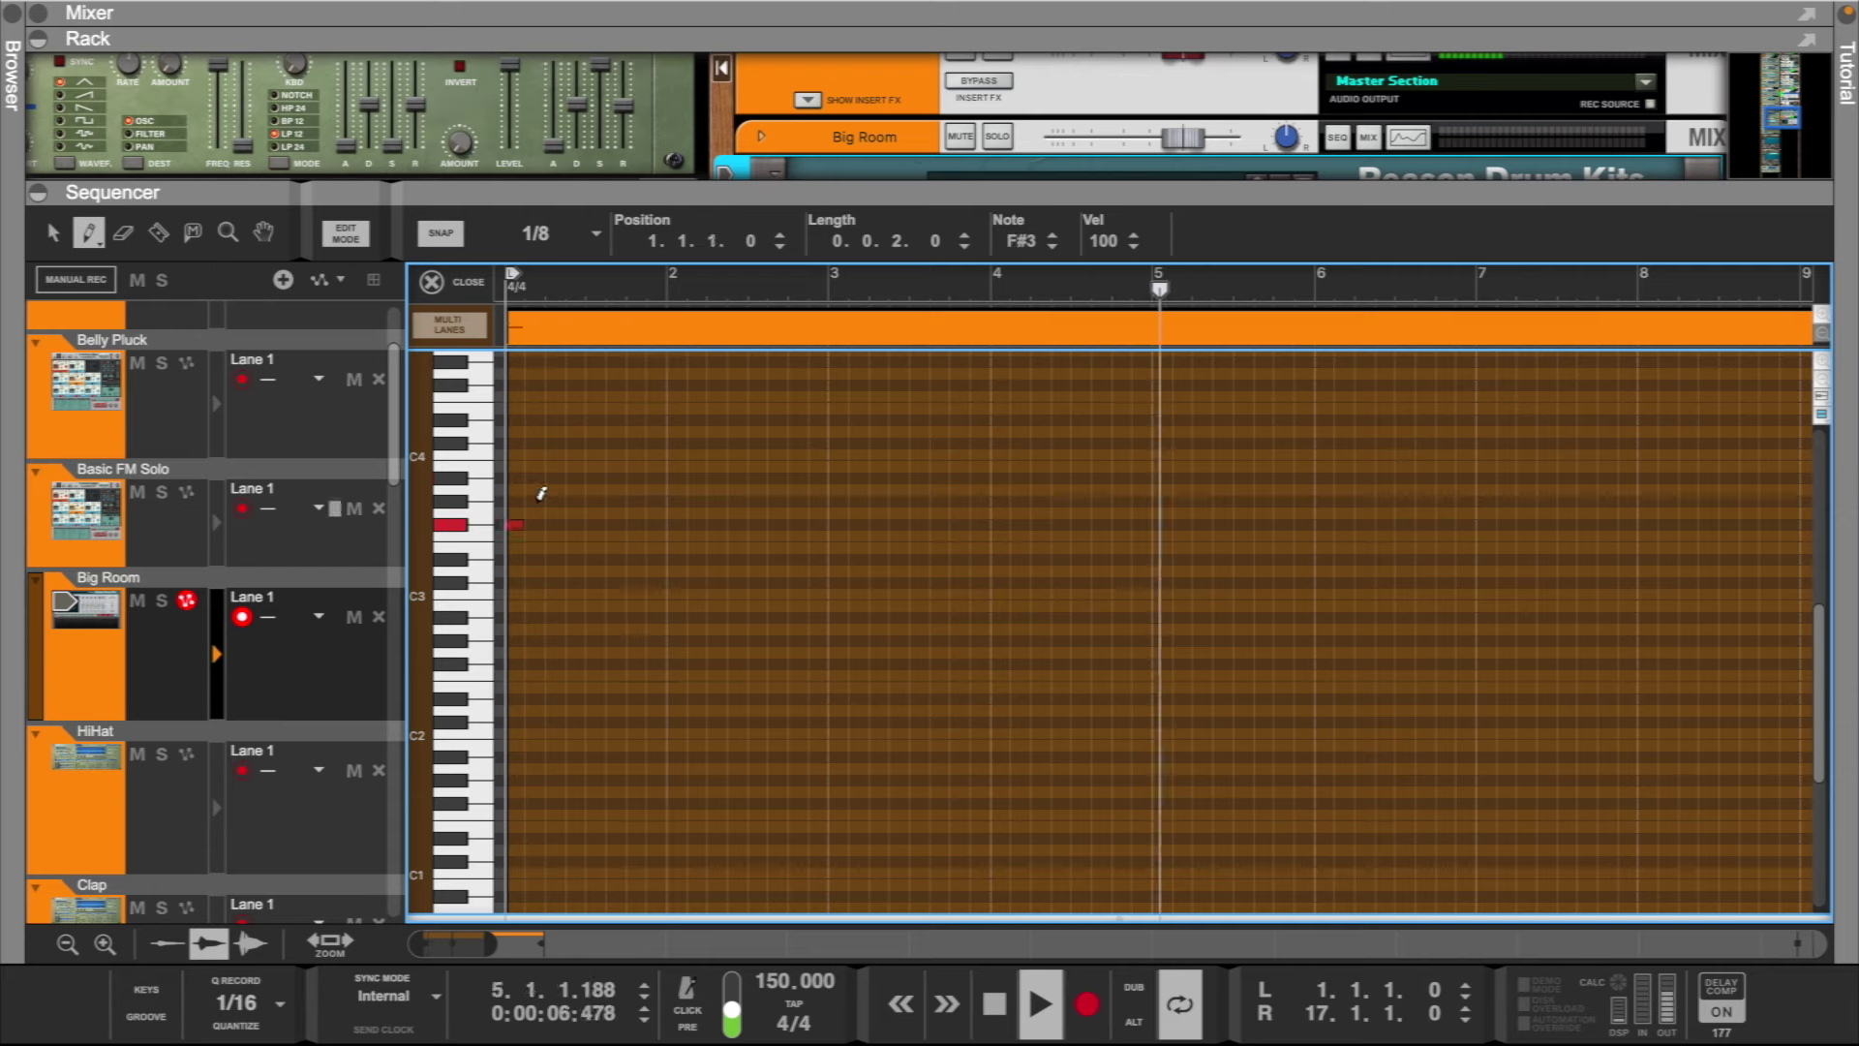
{"action": "left_click", "coordinate": [554, 524]}
{"action": "left_click", "coordinate": [575, 475]}
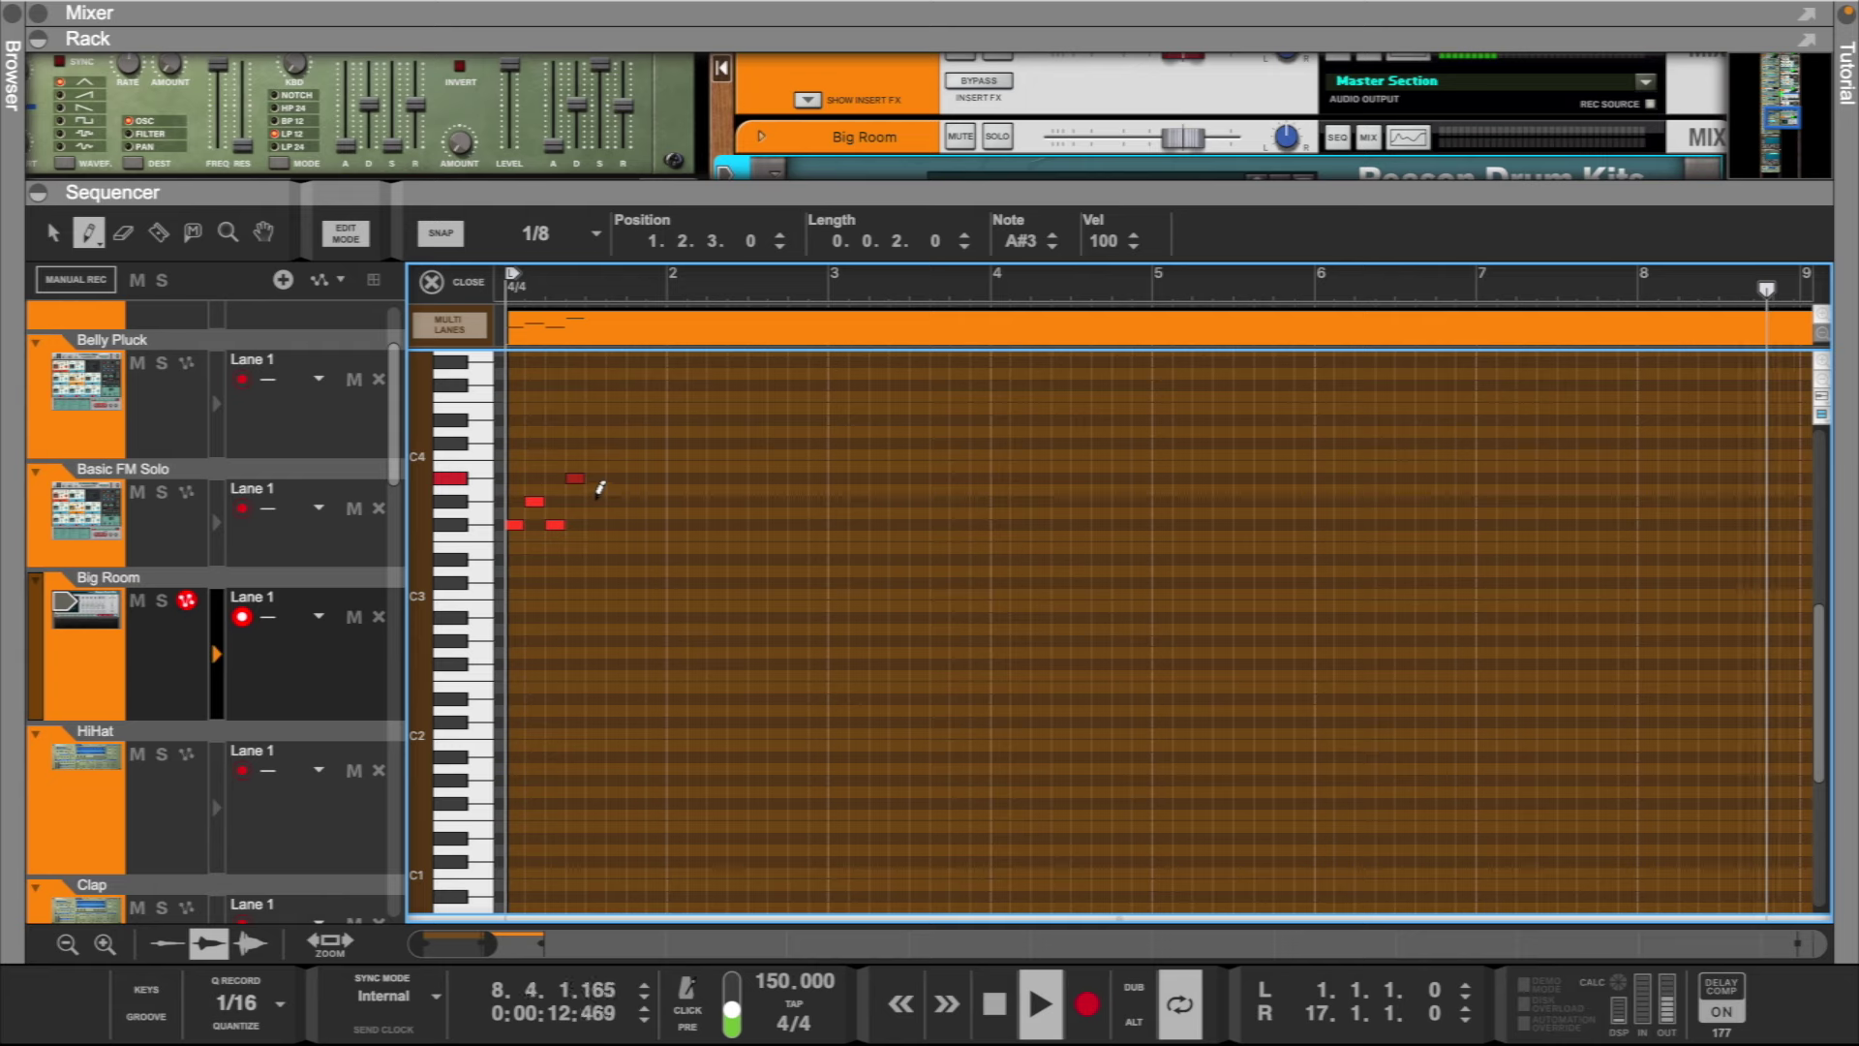
{"action": "left_click", "coordinate": [52, 235]}
{"action": "key", "text": "space"}
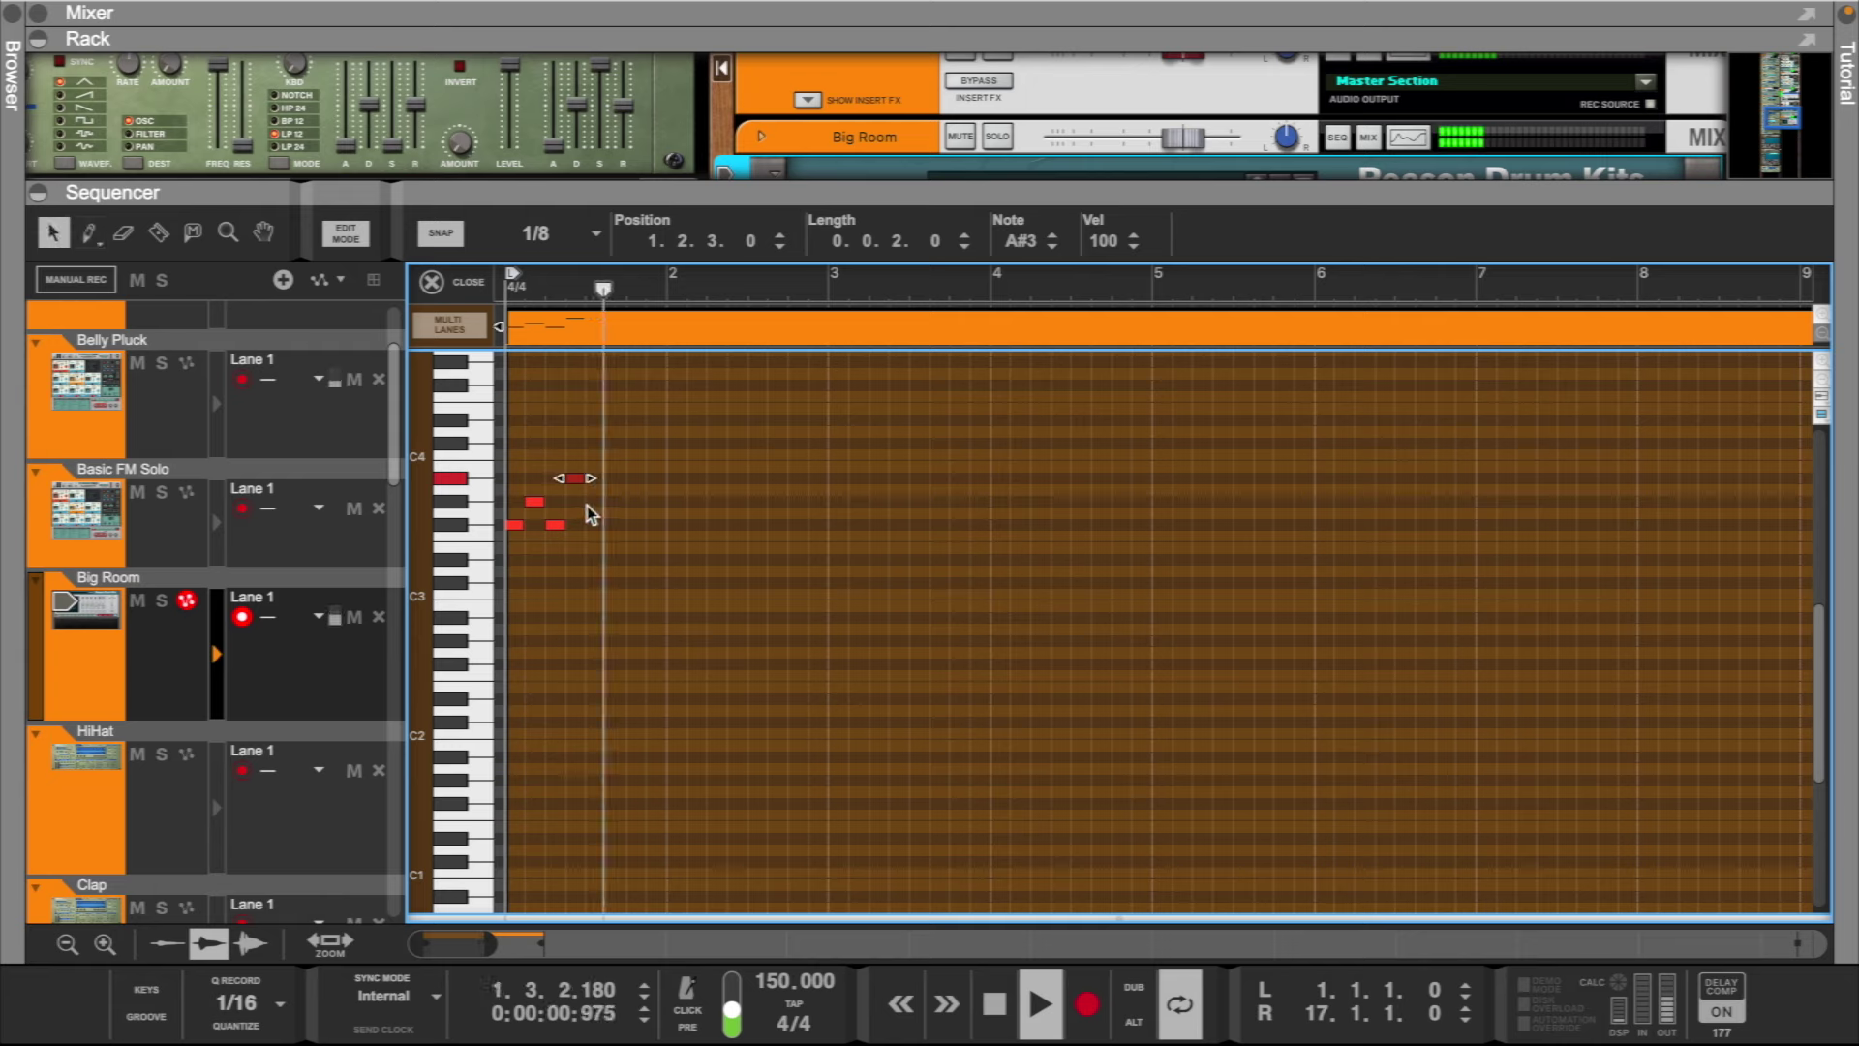
- Complete the first Big Room bar with alternating 1/8 notes G#3, F#3, G#3 and F#3 from 1.3.1.0 to 1.4.3.0
{"action": "key", "text": "w"}
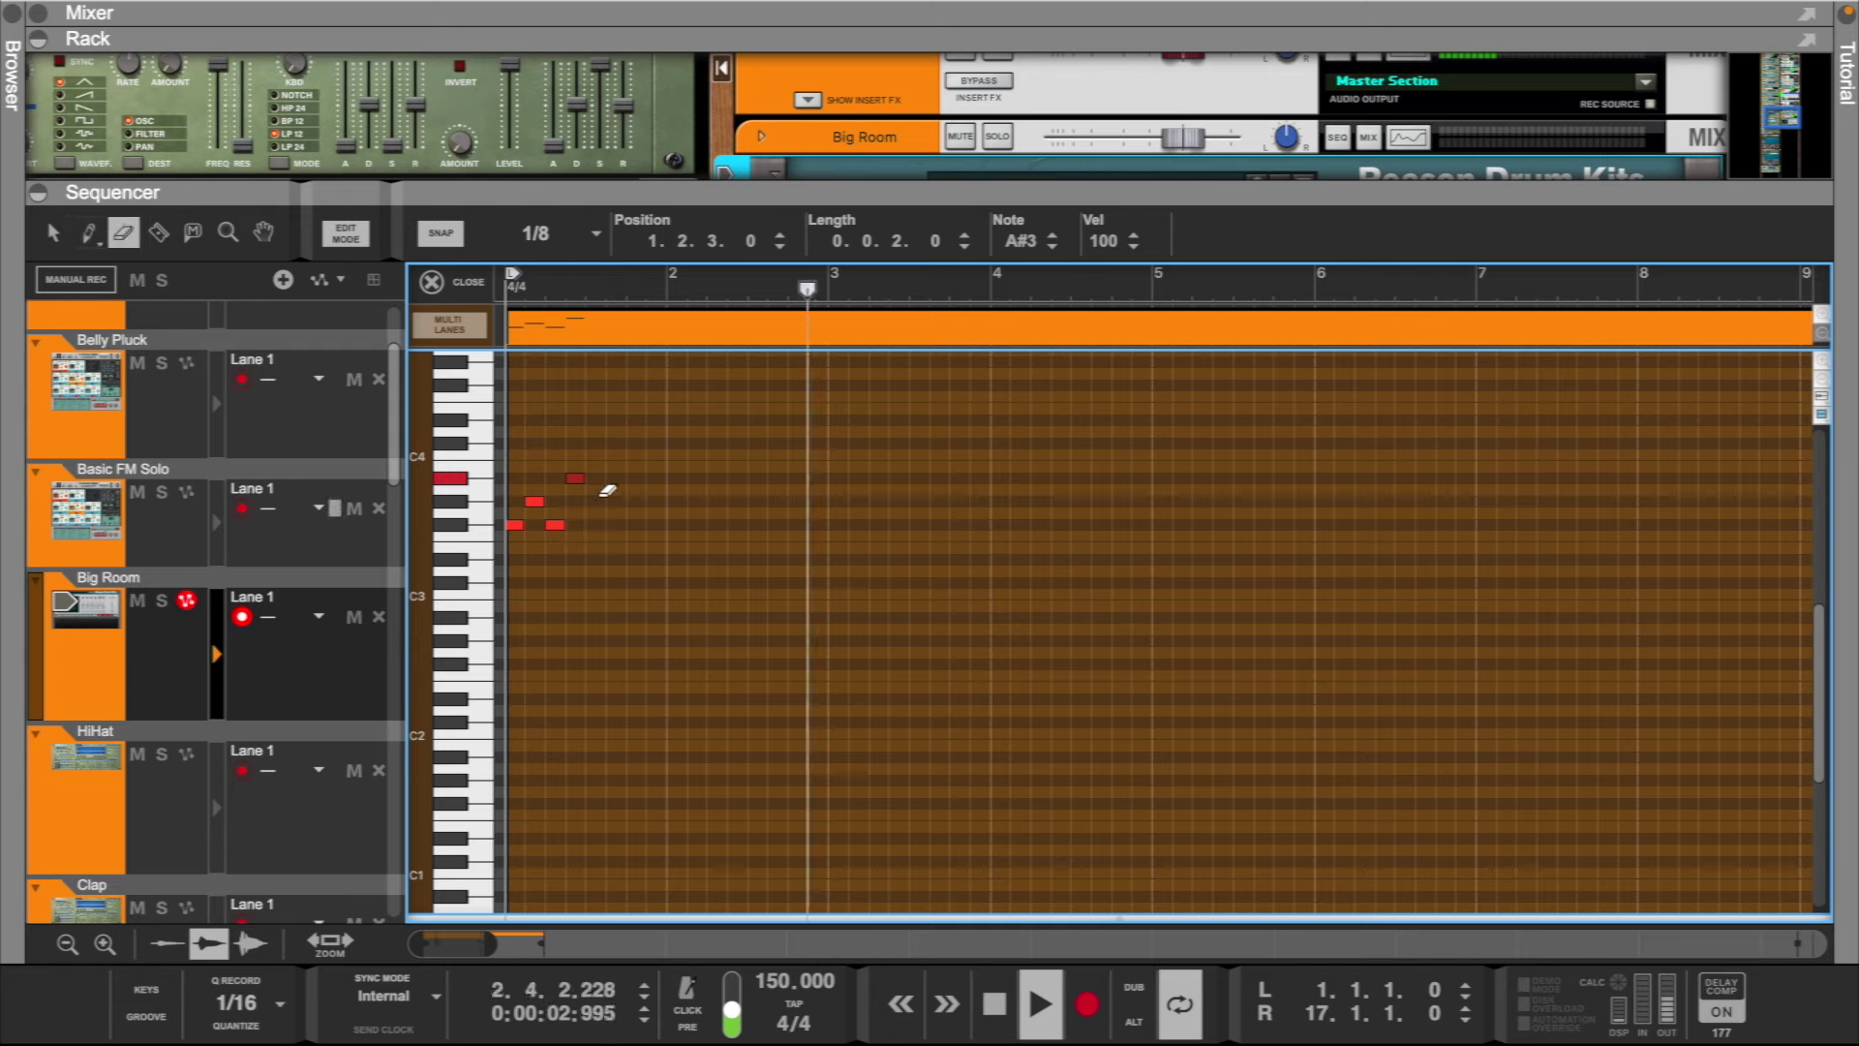
{"action": "key", "text": "space"}
{"action": "key", "text": "space"}
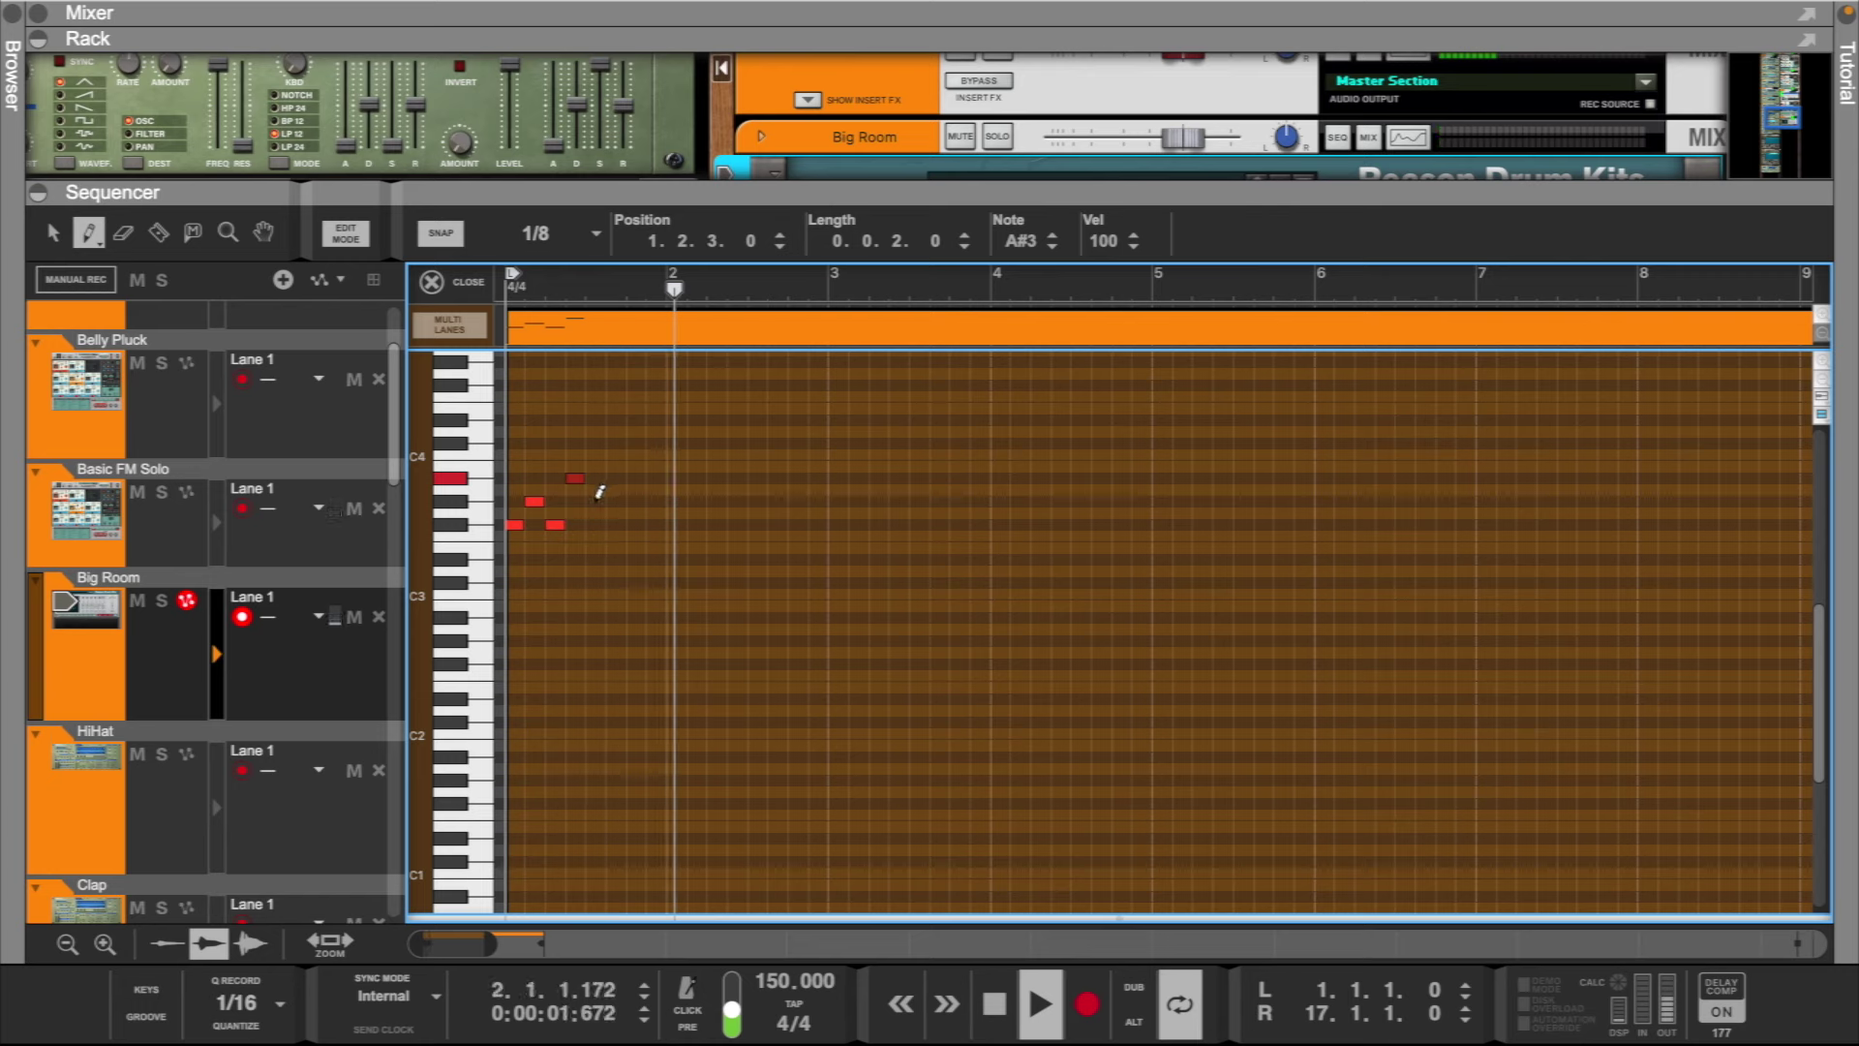
{"action": "left_click", "coordinate": [595, 501]}
{"action": "left_click", "coordinate": [618, 525]}
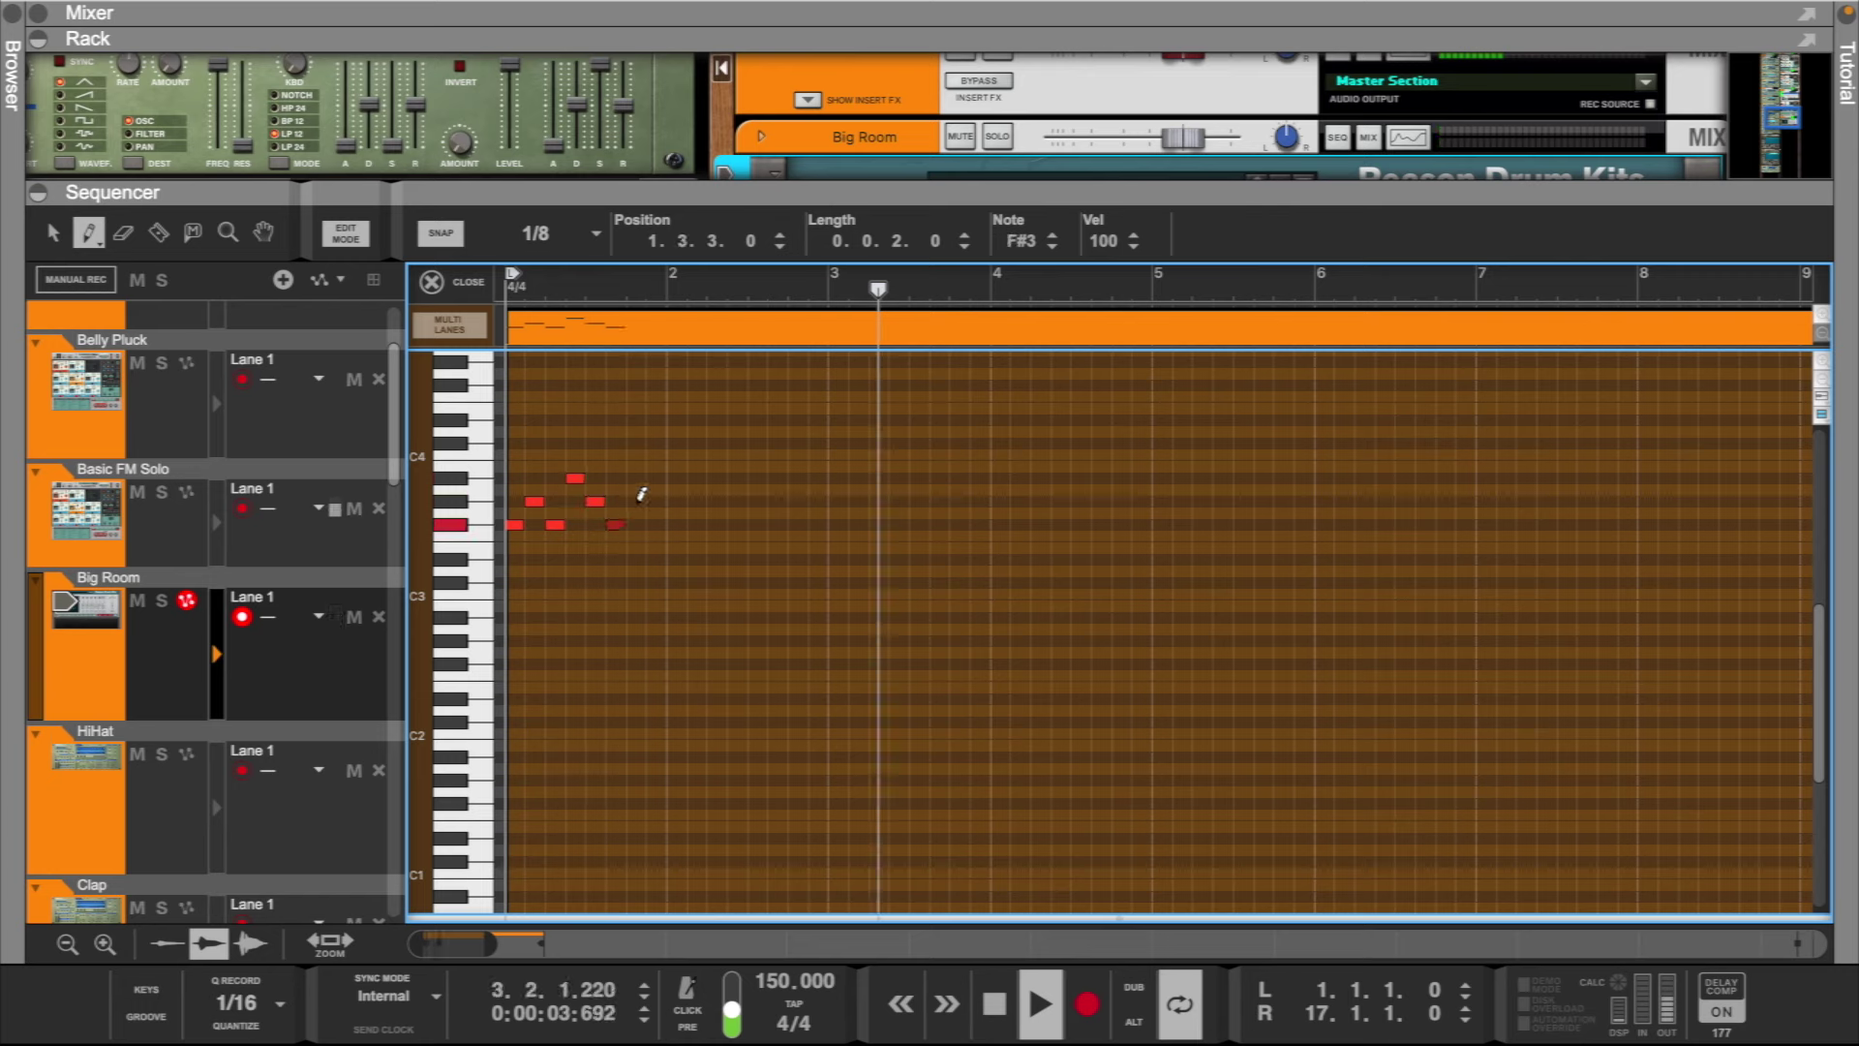
{"action": "left_click", "coordinate": [636, 501]}
{"action": "left_click", "coordinate": [656, 525]}
{"action": "key", "text": "q"}
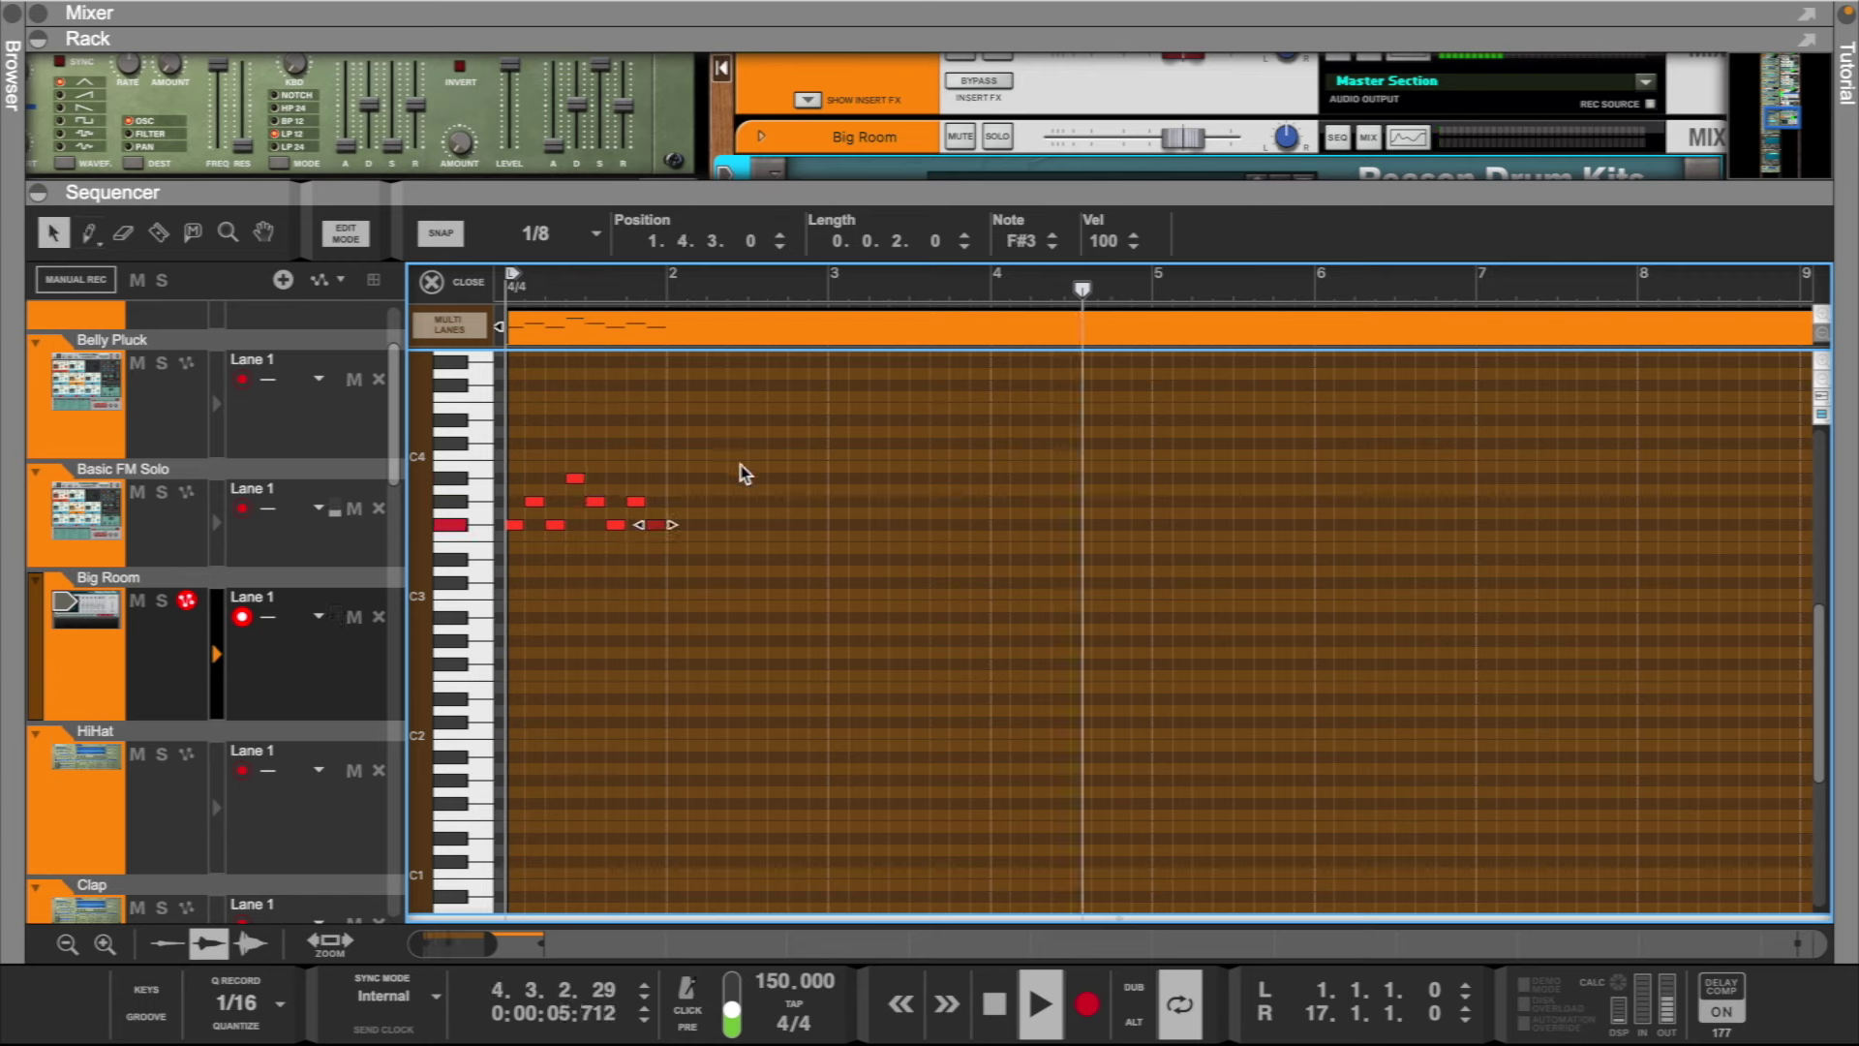
- Duplicate the one-bar Big Room hi-hat pattern eight times through bar 9
{"action": "key", "text": "ctrl+a"}
{"action": "key", "text": "ctrl+d"}
{"action": "key", "text": "ctrl+d"}
{"action": "key", "text": "ctrl+d"}
{"action": "key", "text": "ctrl+d"}
{"action": "key", "text": "ctrl+d"}
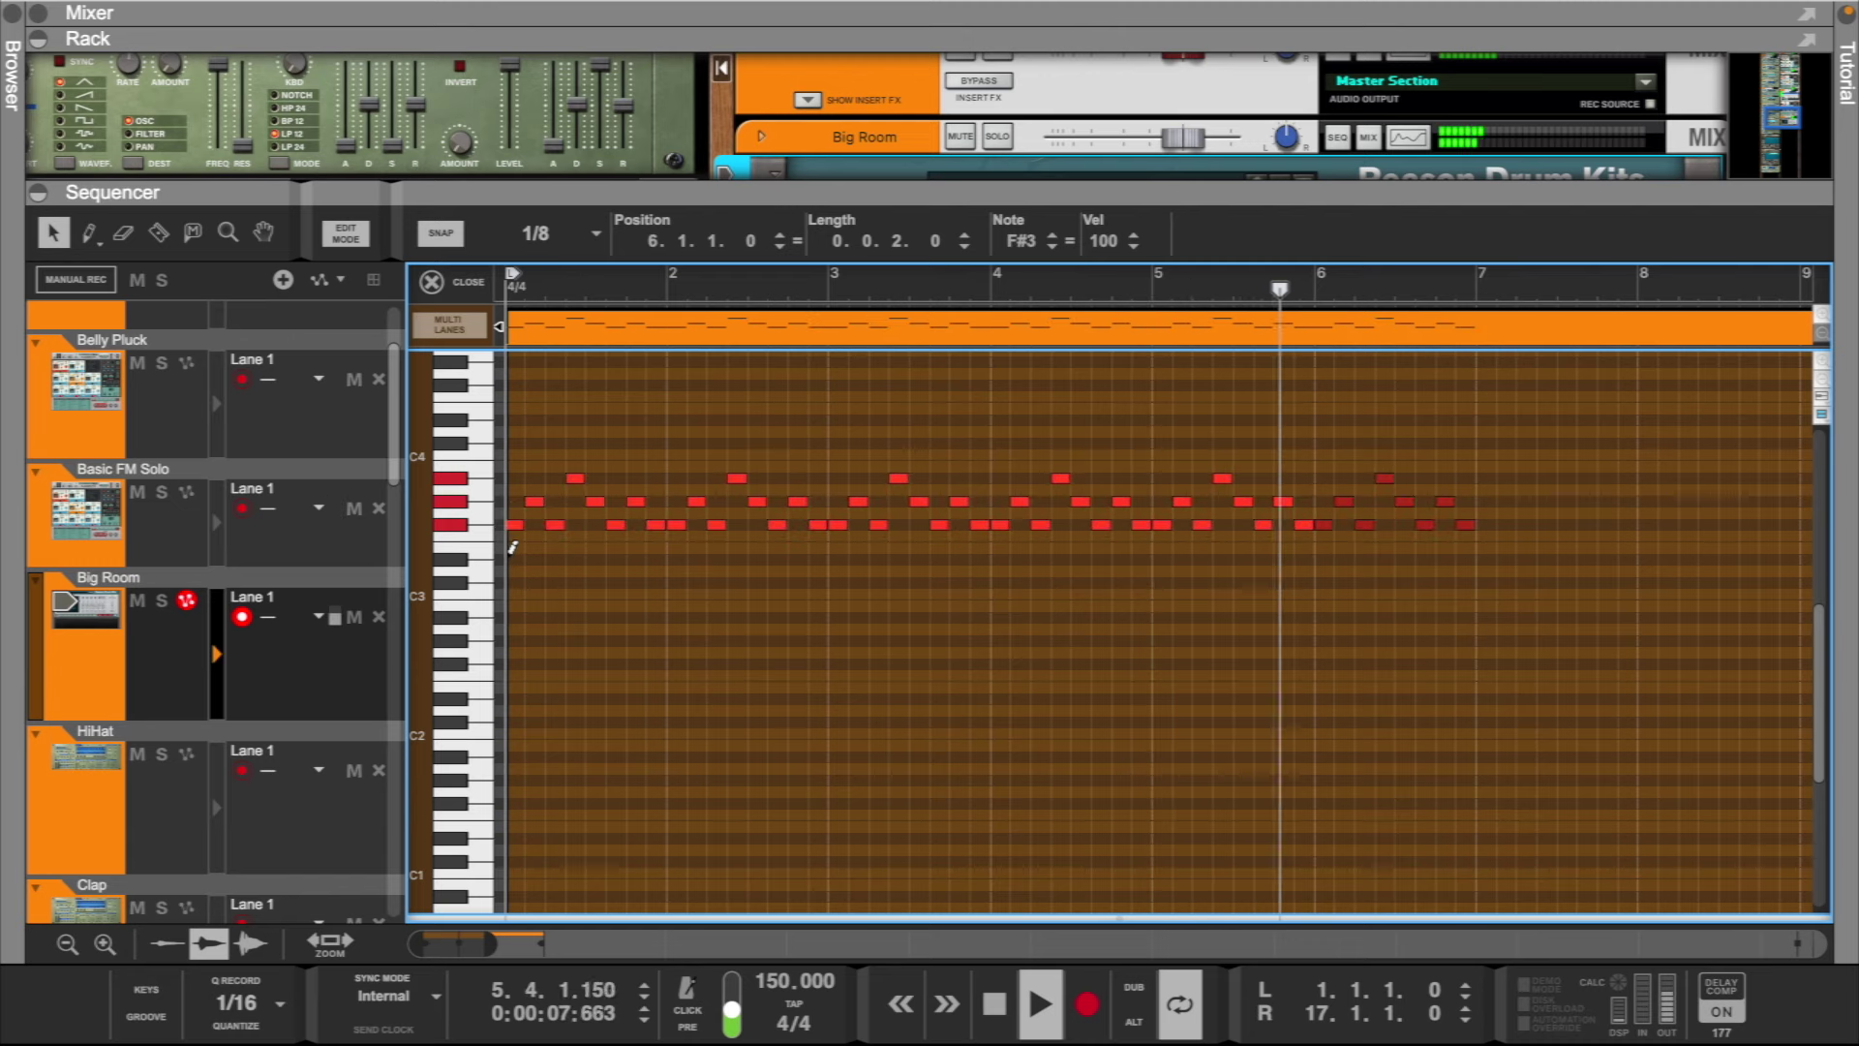
{"action": "key", "text": "ctrl+d"}
{"action": "key", "text": "ctrl+d"}
{"action": "key", "text": "ctrl+d"}
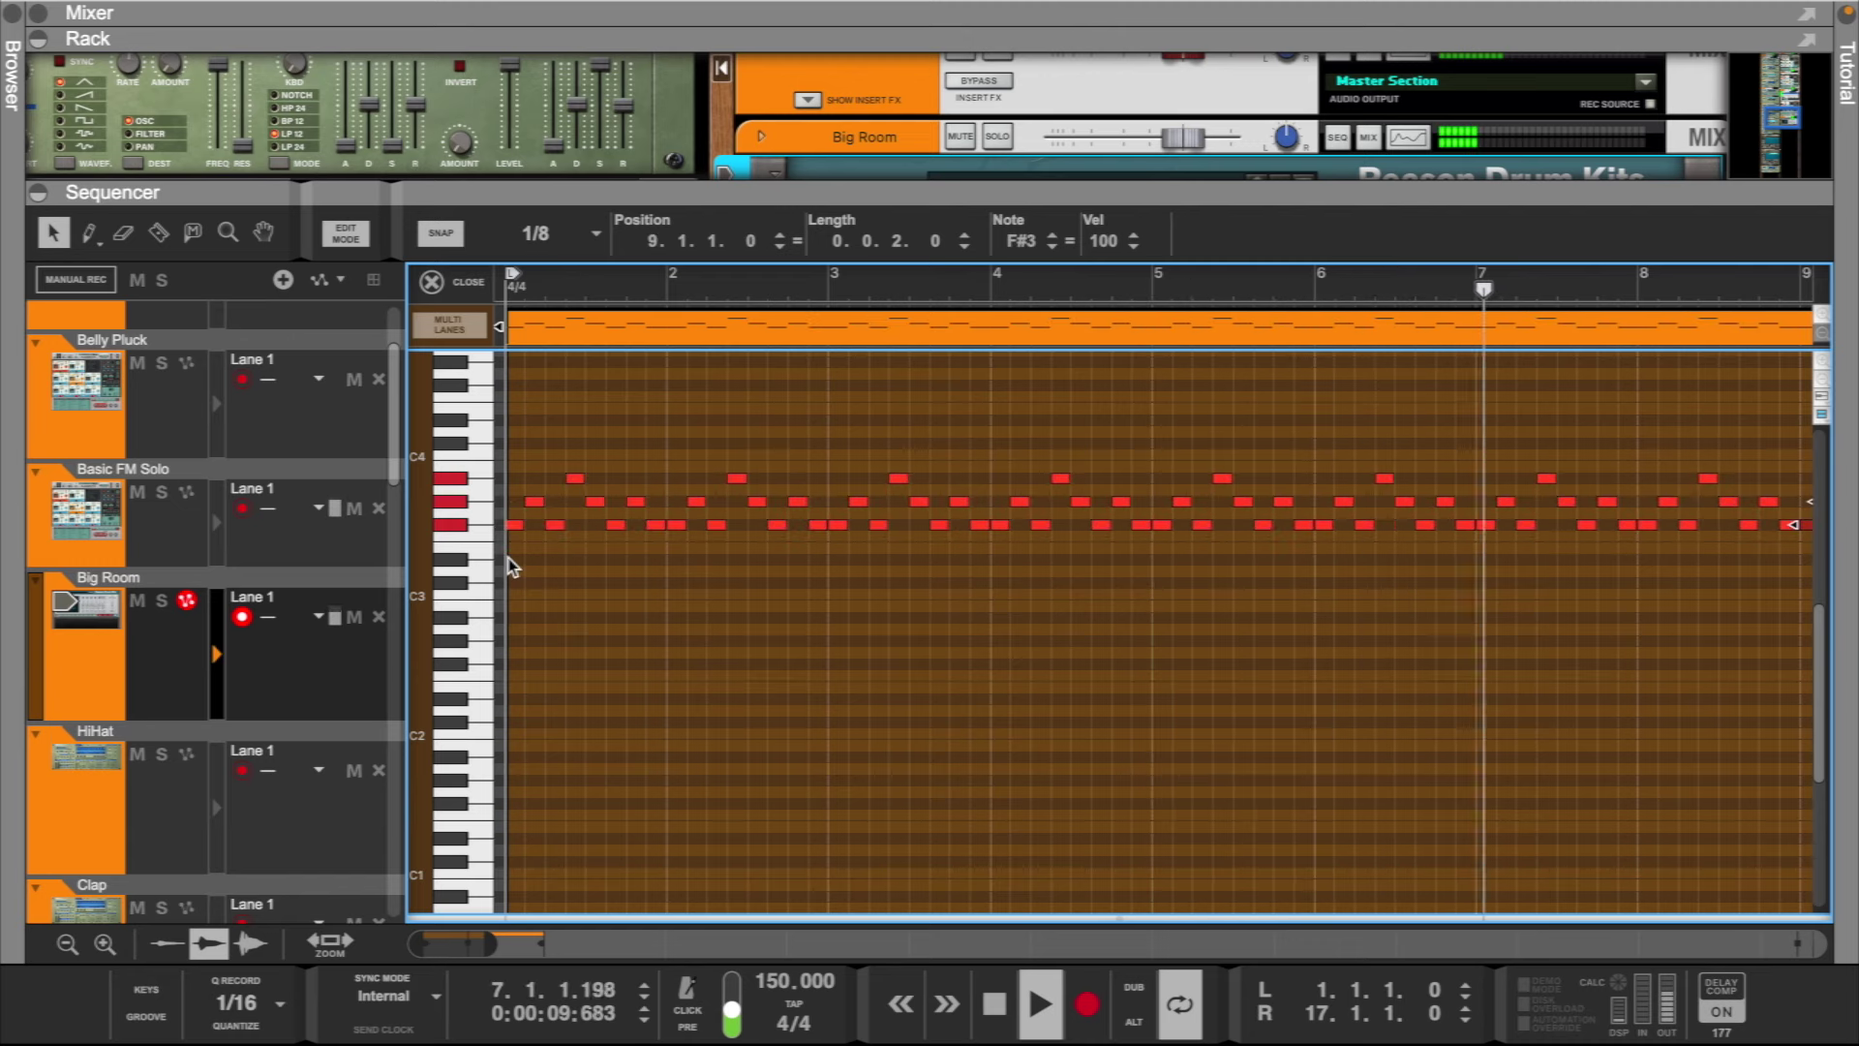
- Move the right loop locator to 10.1.1.0 and mute the Basic FM Solo track
{"action": "scroll", "coordinate": [631, 562], "scroll_direction": "right", "scroll_amount": 3}
{"action": "scroll", "coordinate": [632, 569], "scroll_direction": "left", "scroll_amount": 3}
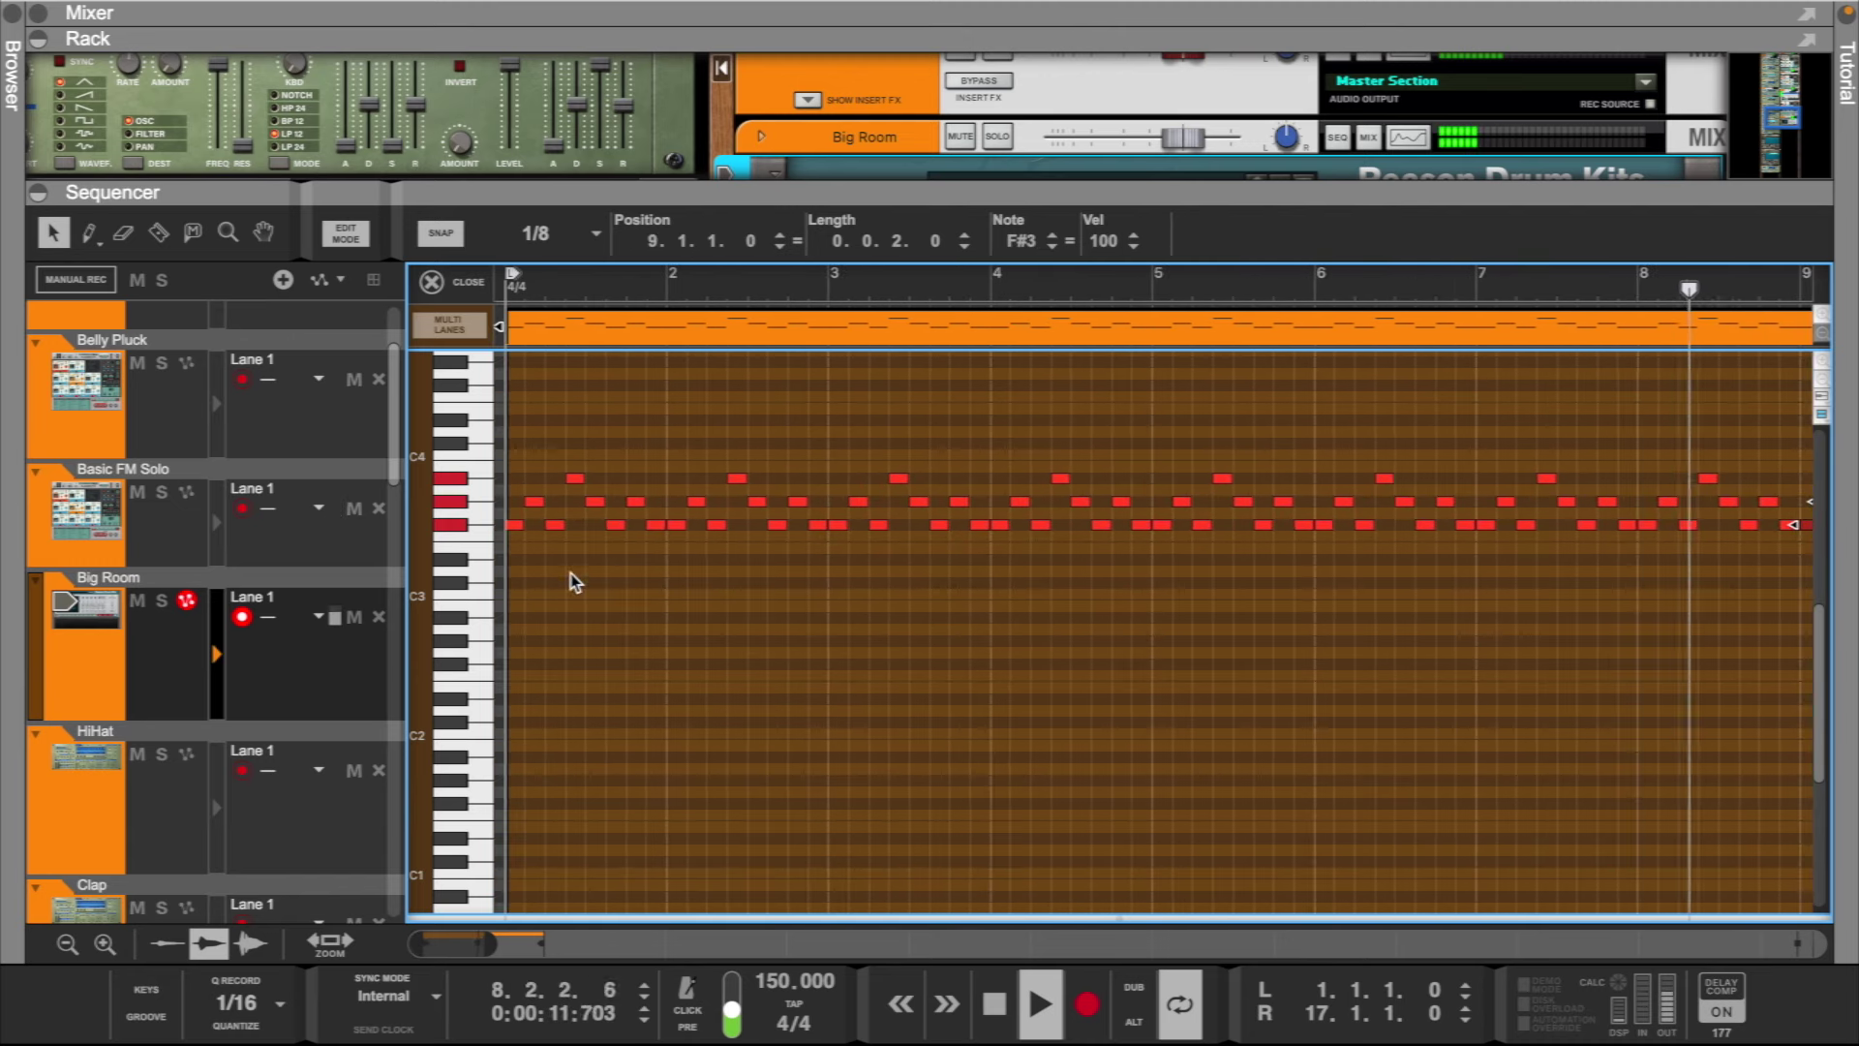
{"action": "scroll", "coordinate": [470, 389], "scroll_direction": "up", "scroll_amount": 1}
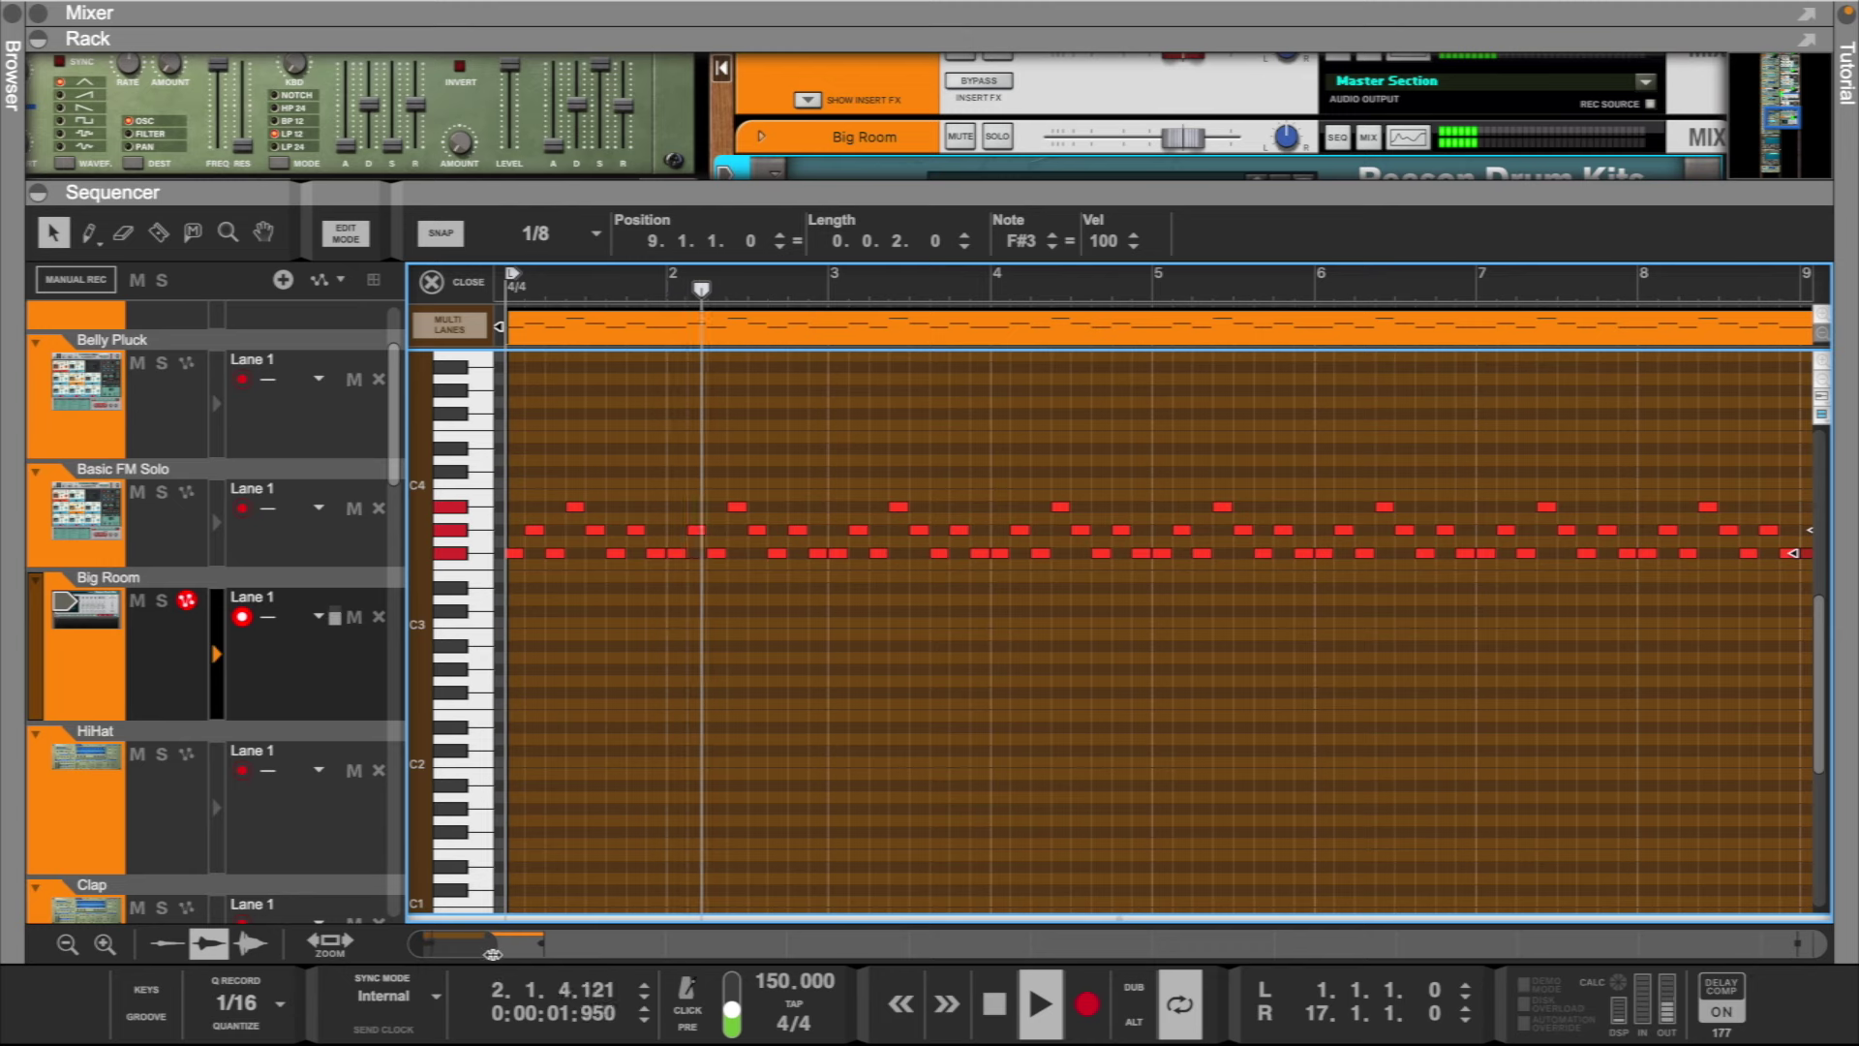
{"action": "left_click_drag", "start_coordinate": [487, 949], "coordinate": [579, 949]}
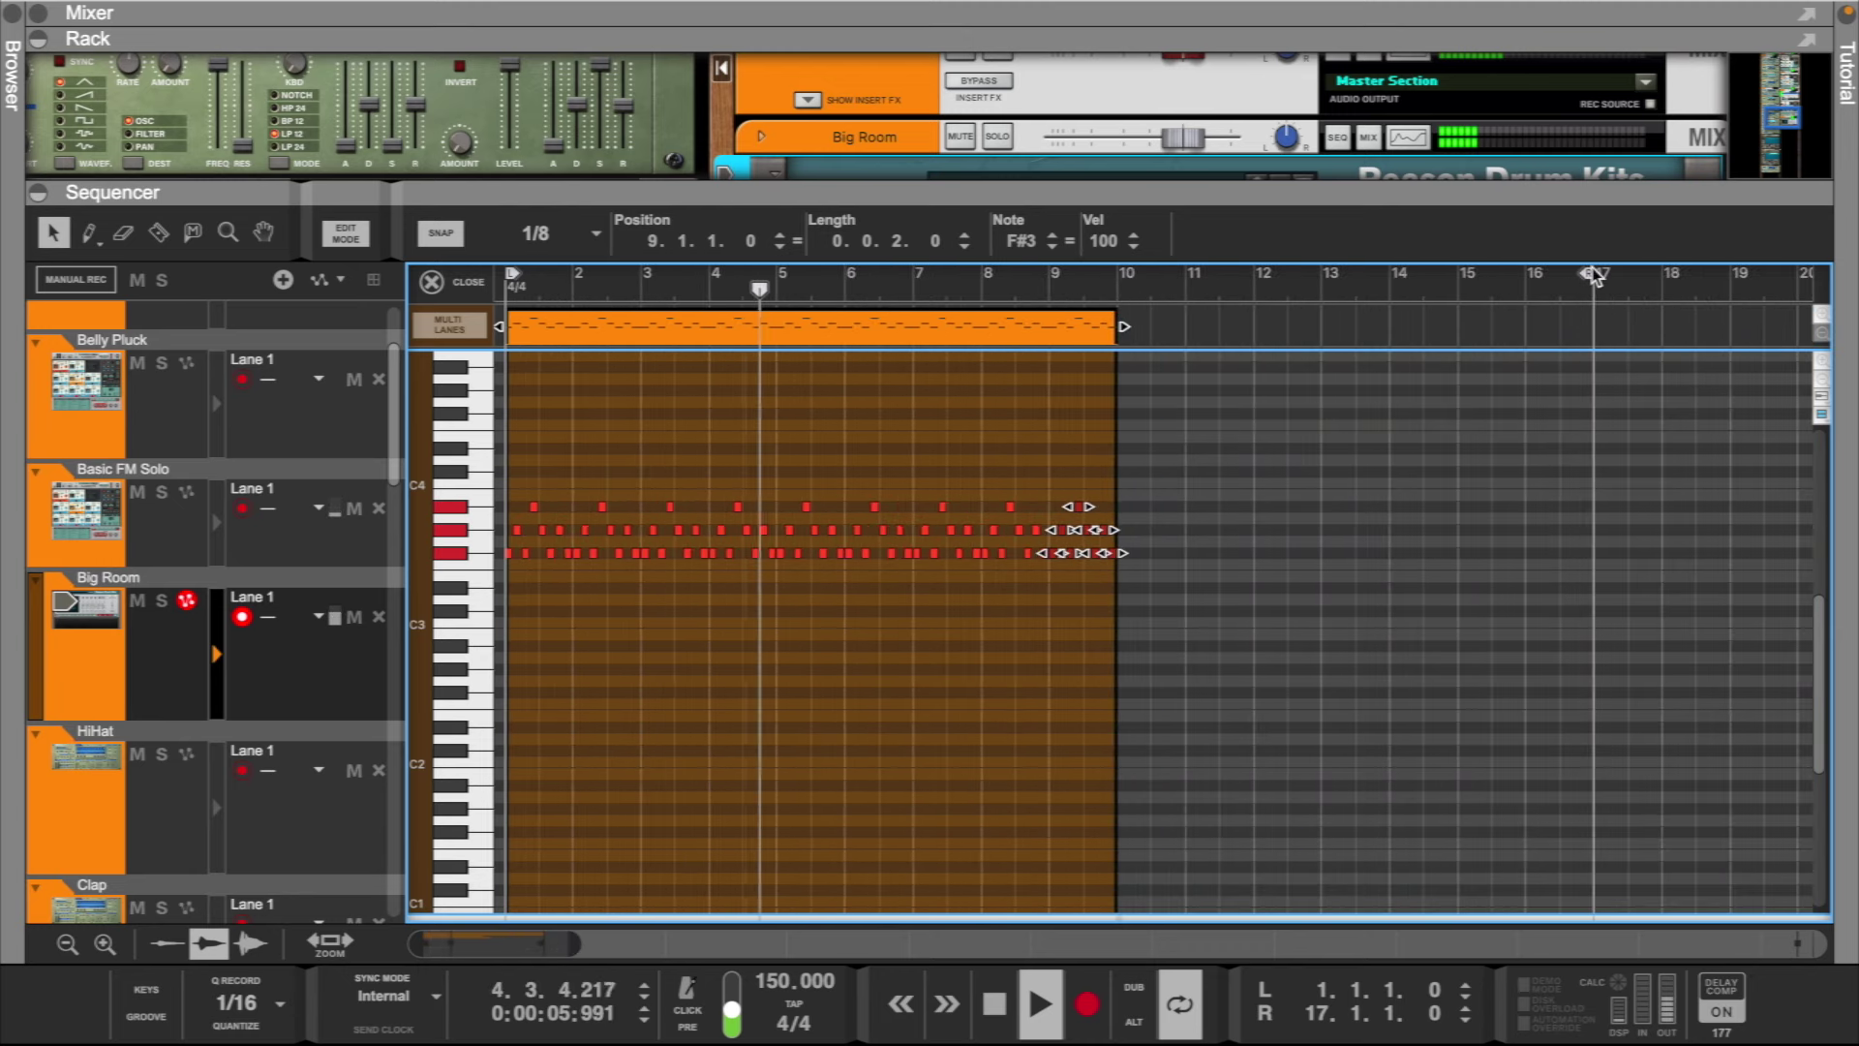
{"action": "left_click_drag", "start_coordinate": [1593, 276], "coordinate": [1117, 278]}
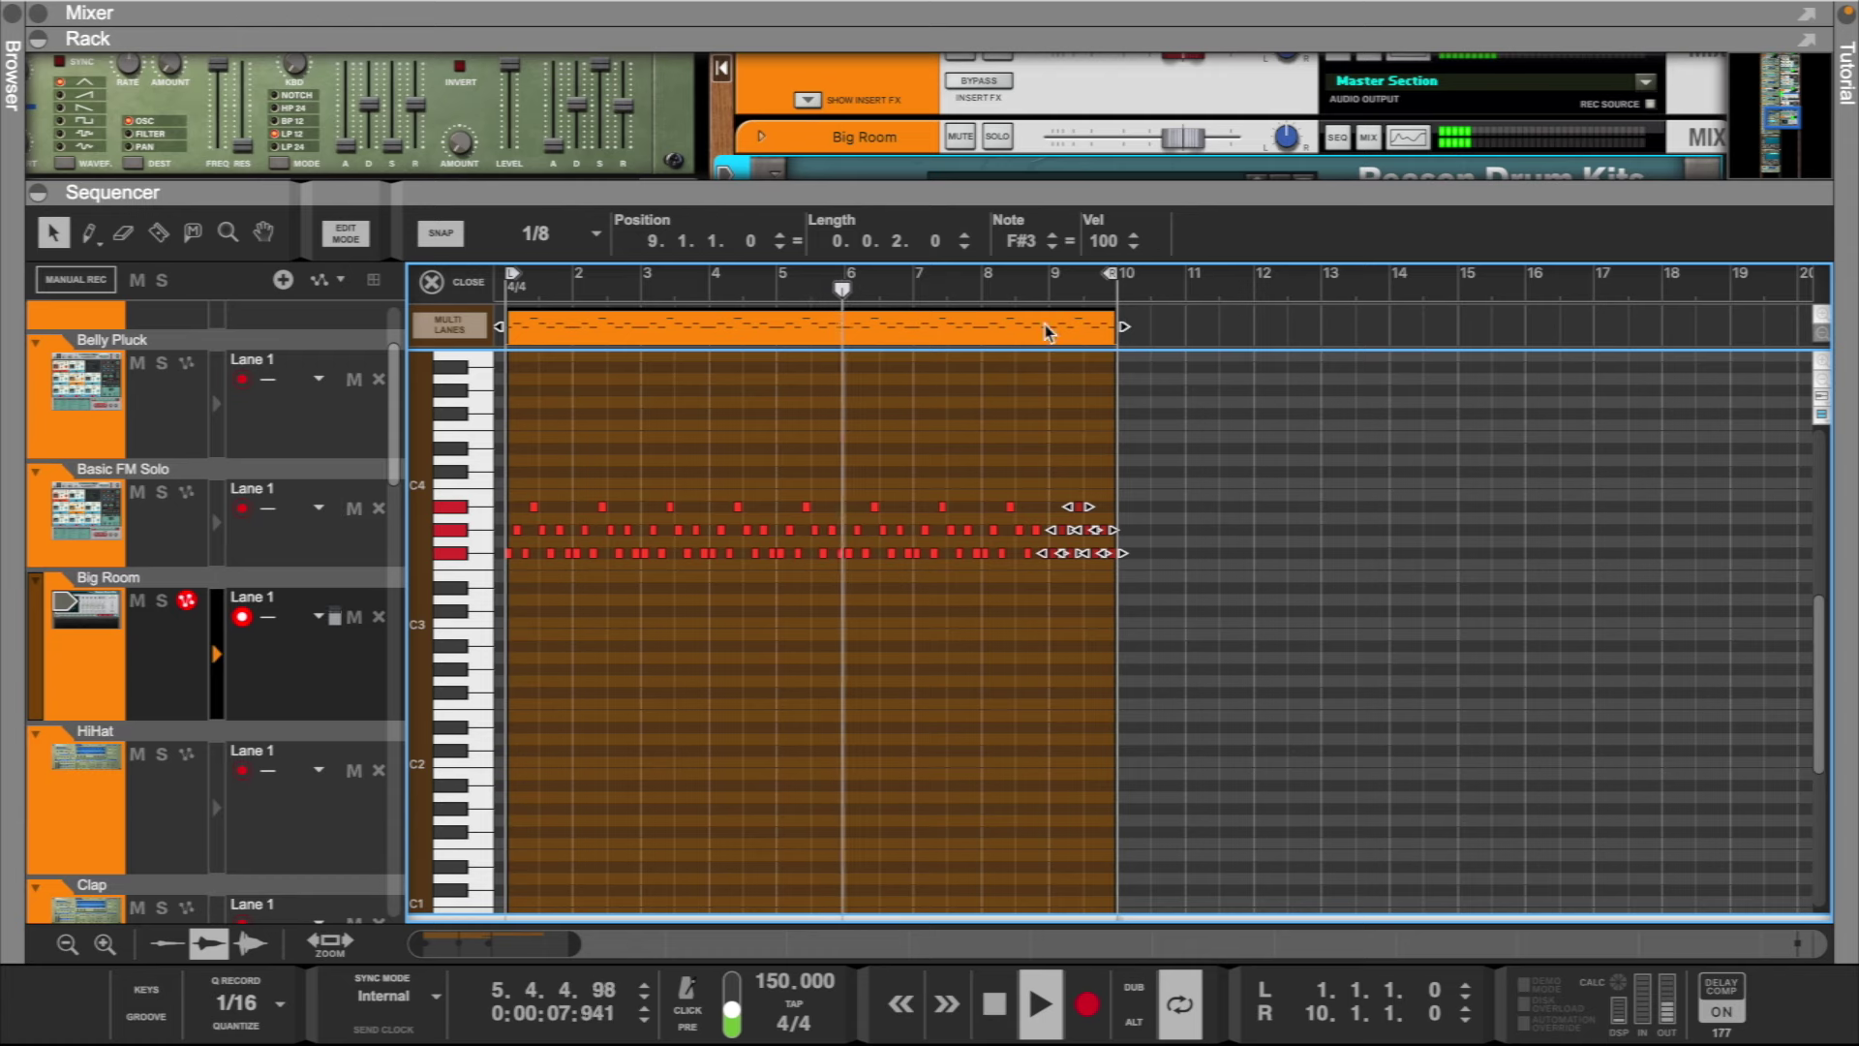
{"action": "left_click", "coordinate": [138, 494]}
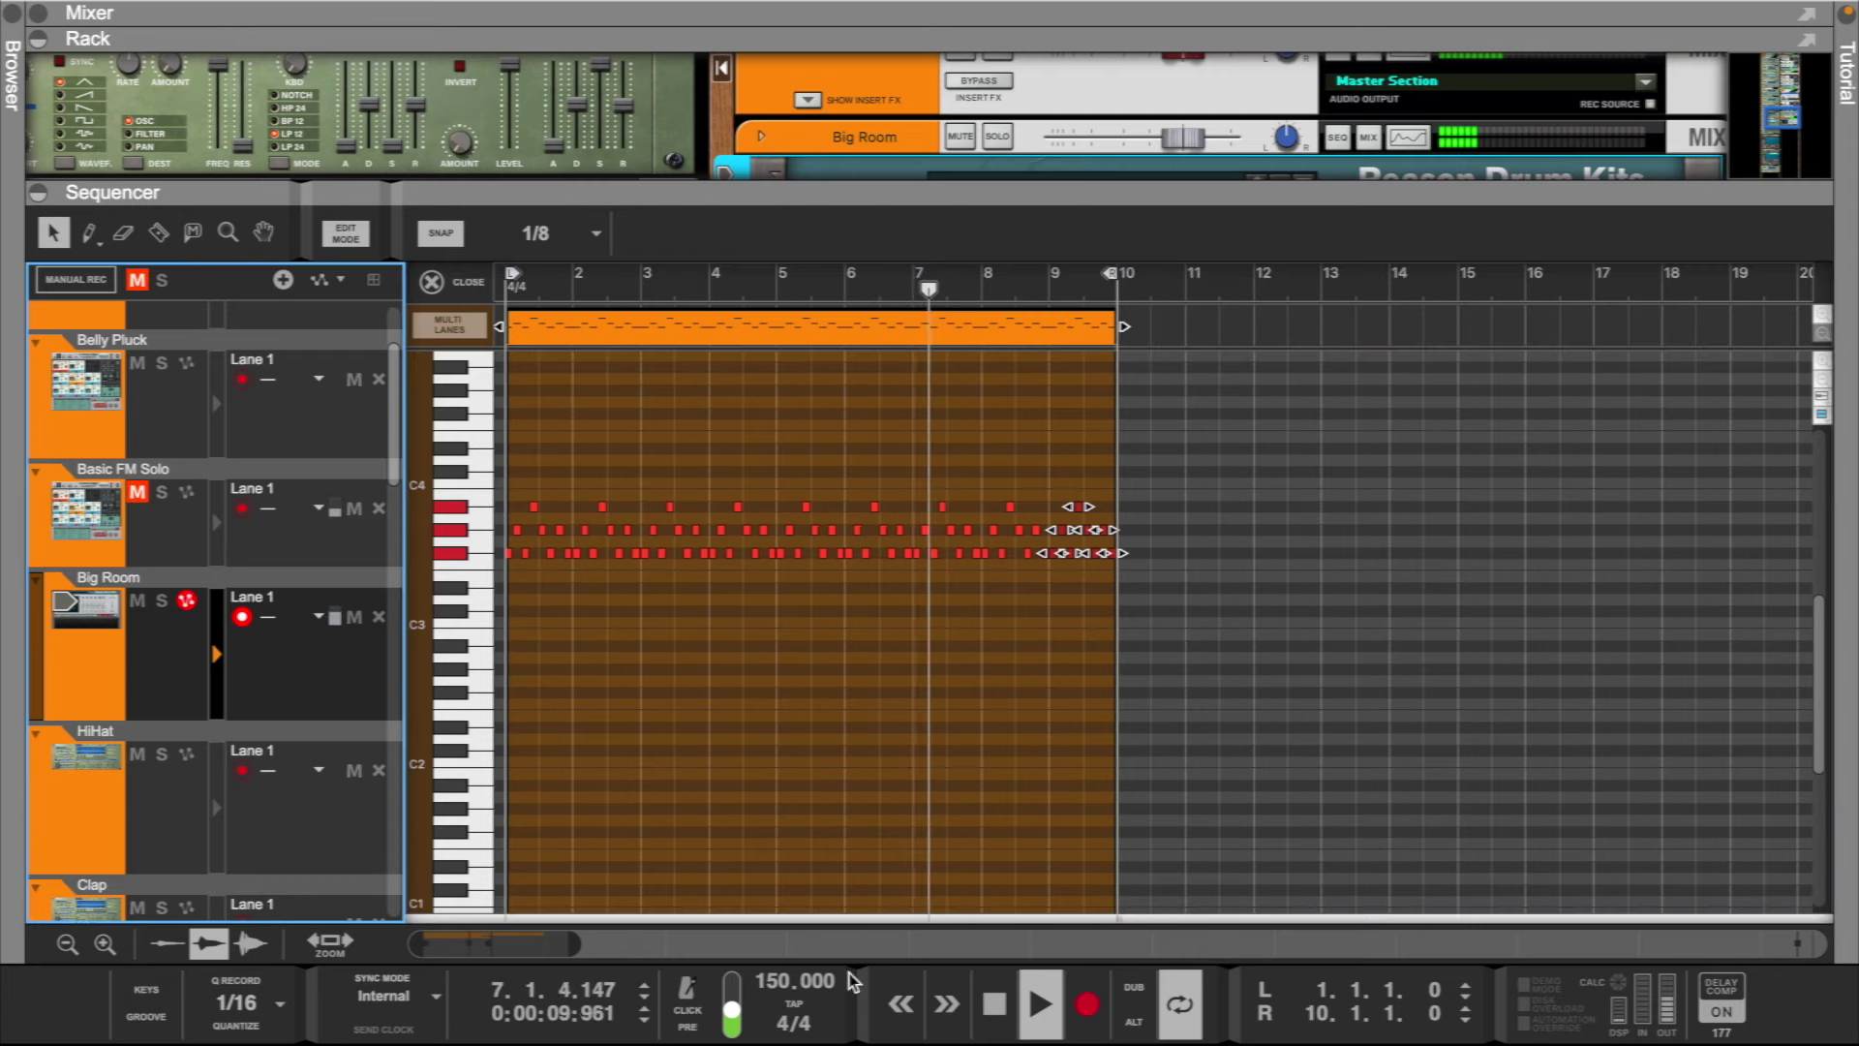
{"action": "left_click_drag", "start_coordinate": [579, 944], "coordinate": [493, 943]}
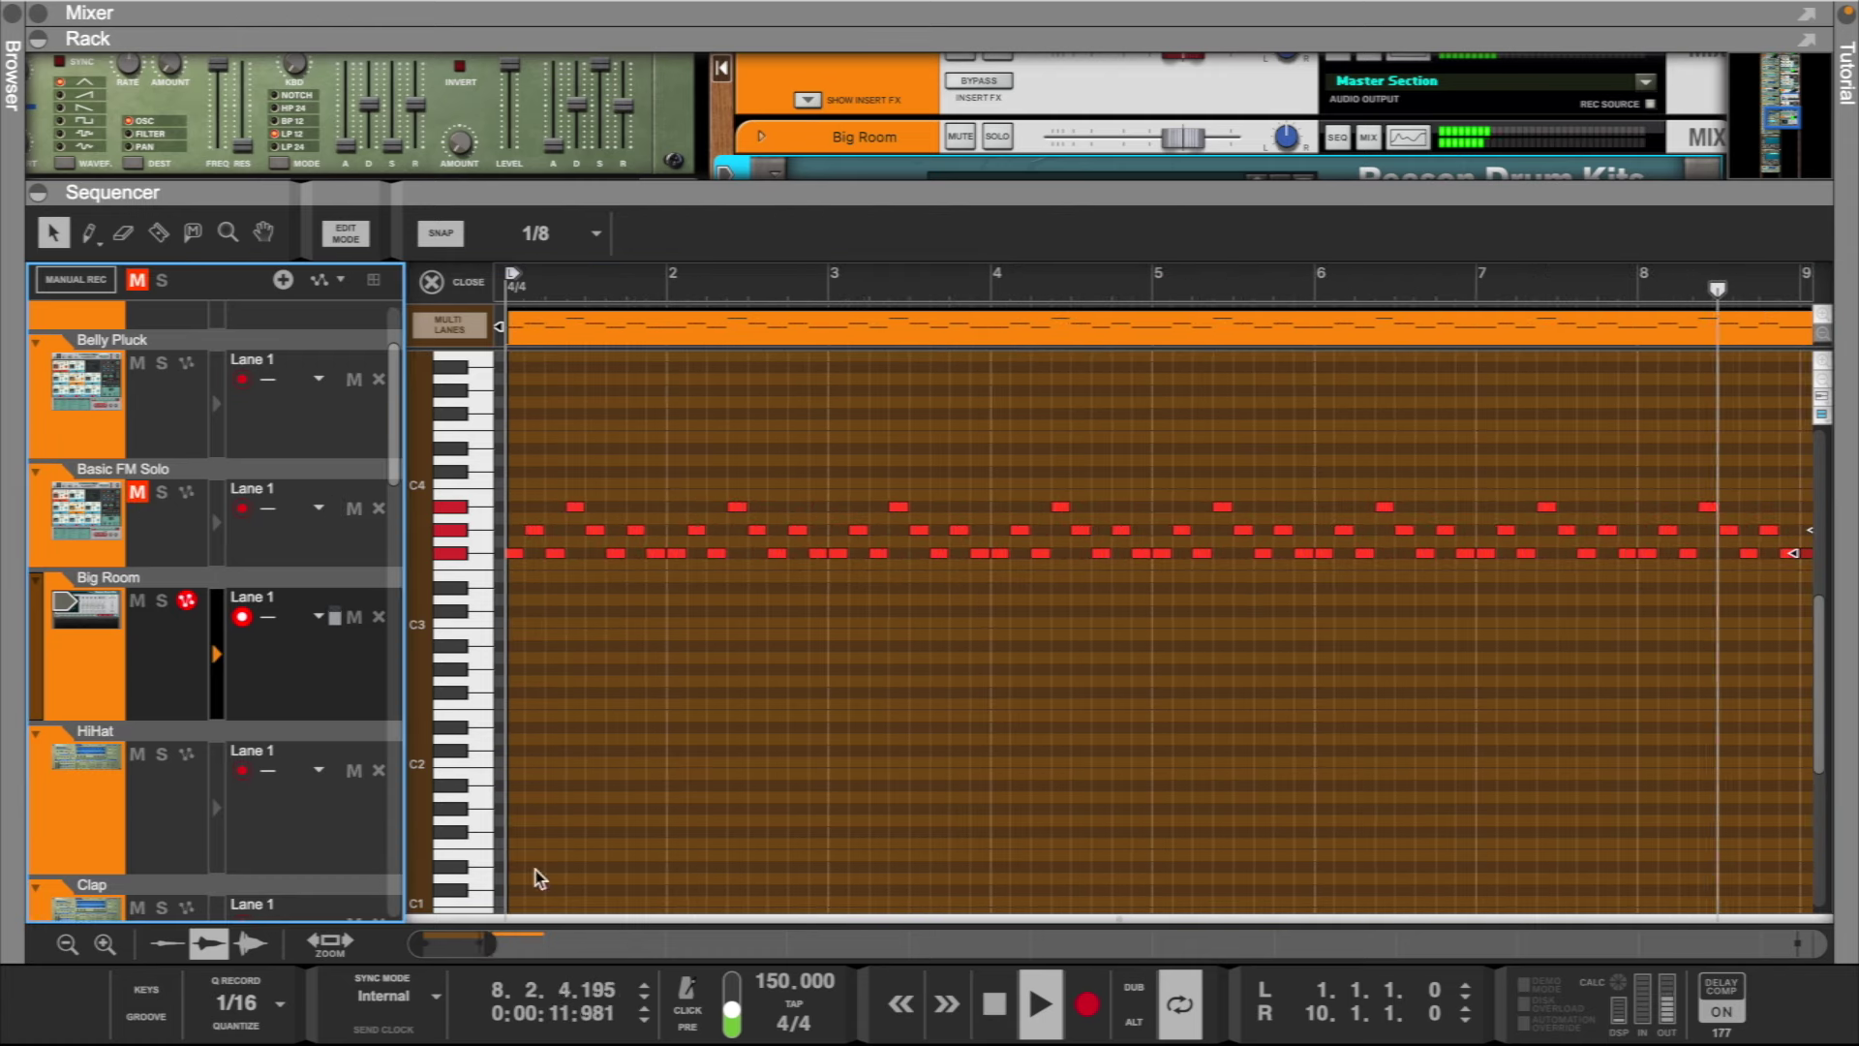
- Draw 1/8 percussion notes in the Big Room clip: C3 at 1.1.1.0 and D3 at 1.3.1.0
{"action": "left_click", "coordinate": [498, 617]}
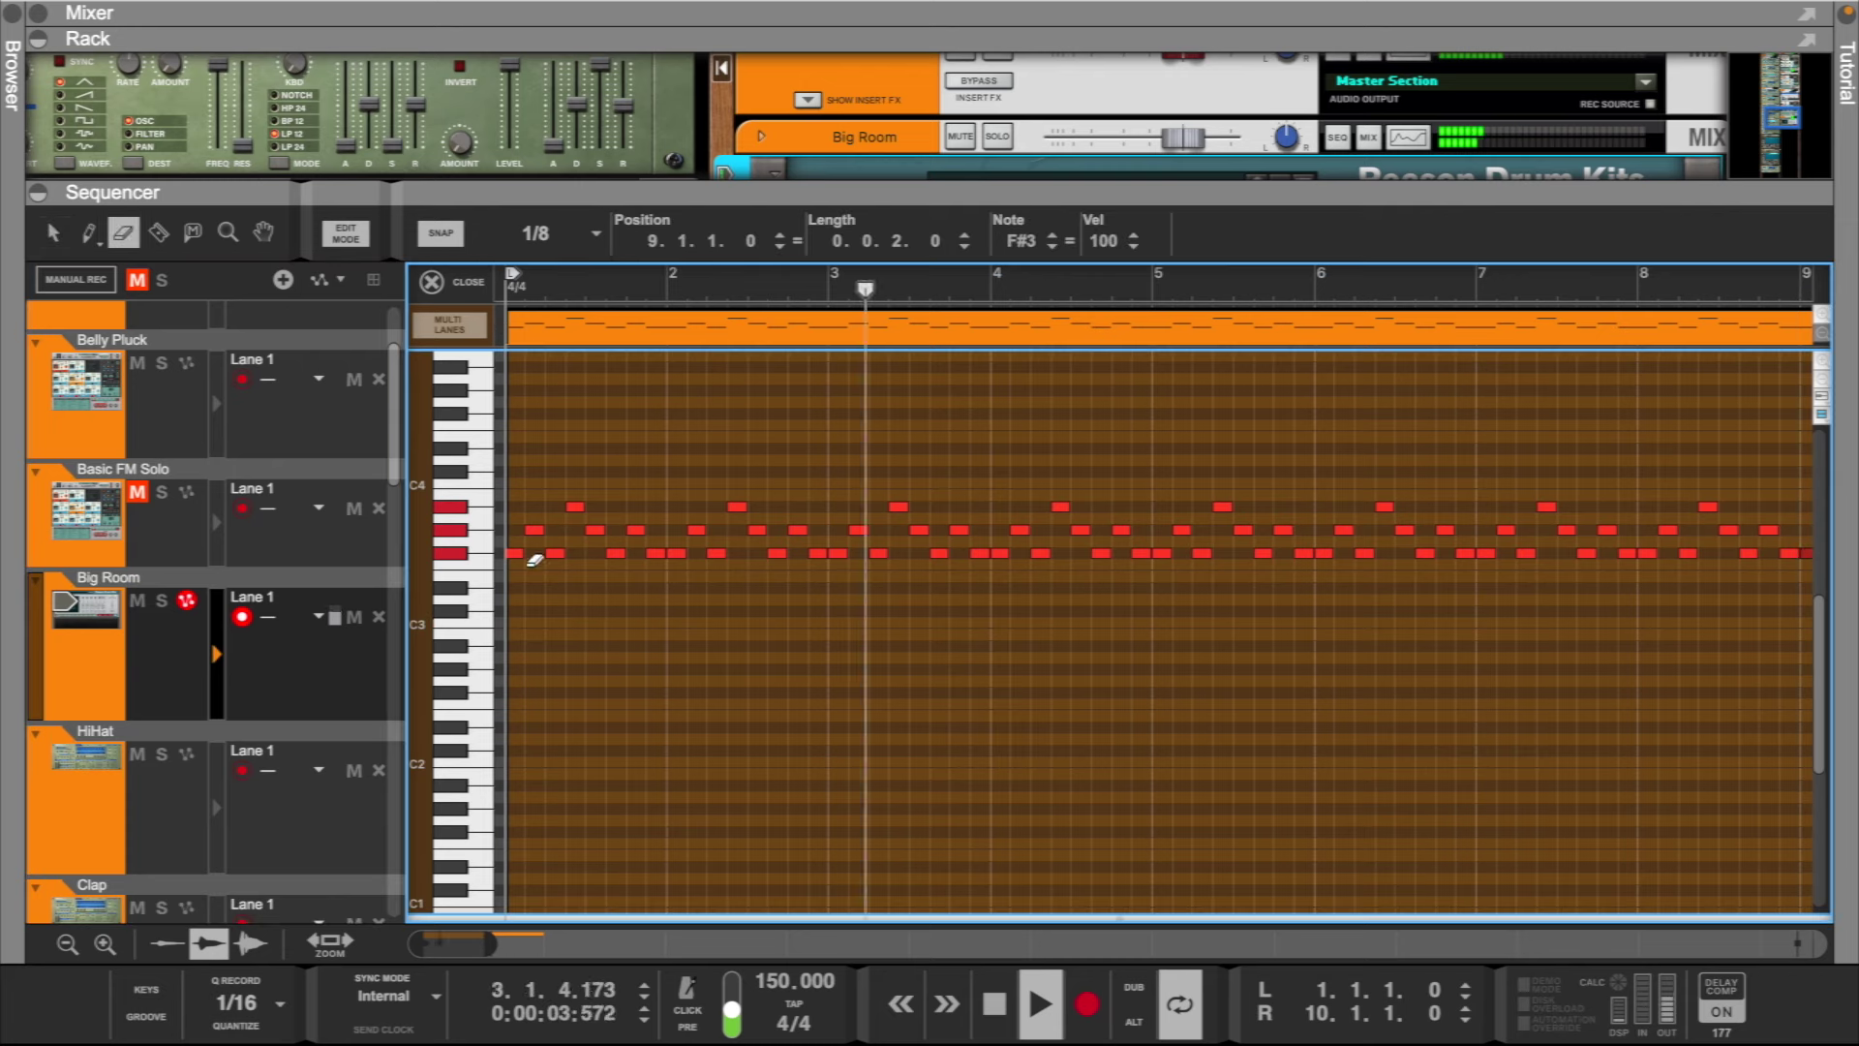
{"action": "key", "text": "w"}
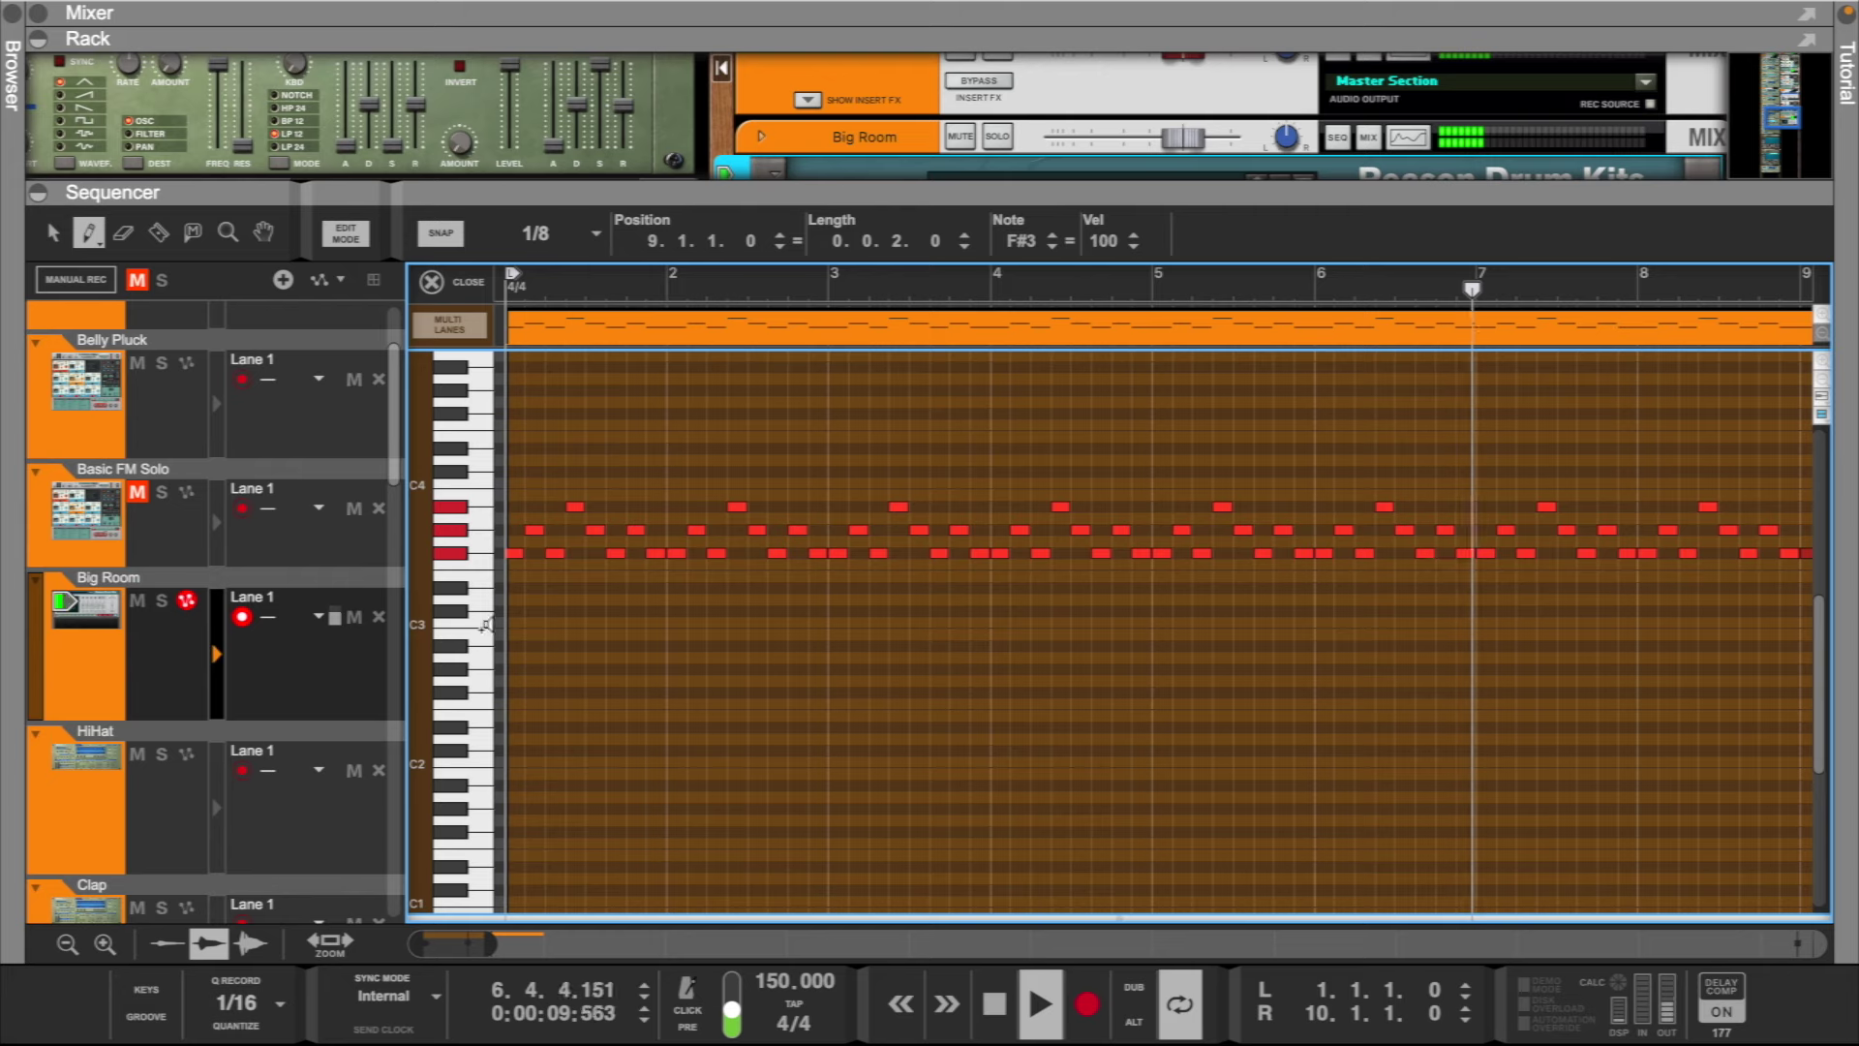
{"action": "left_click", "coordinate": [515, 620]}
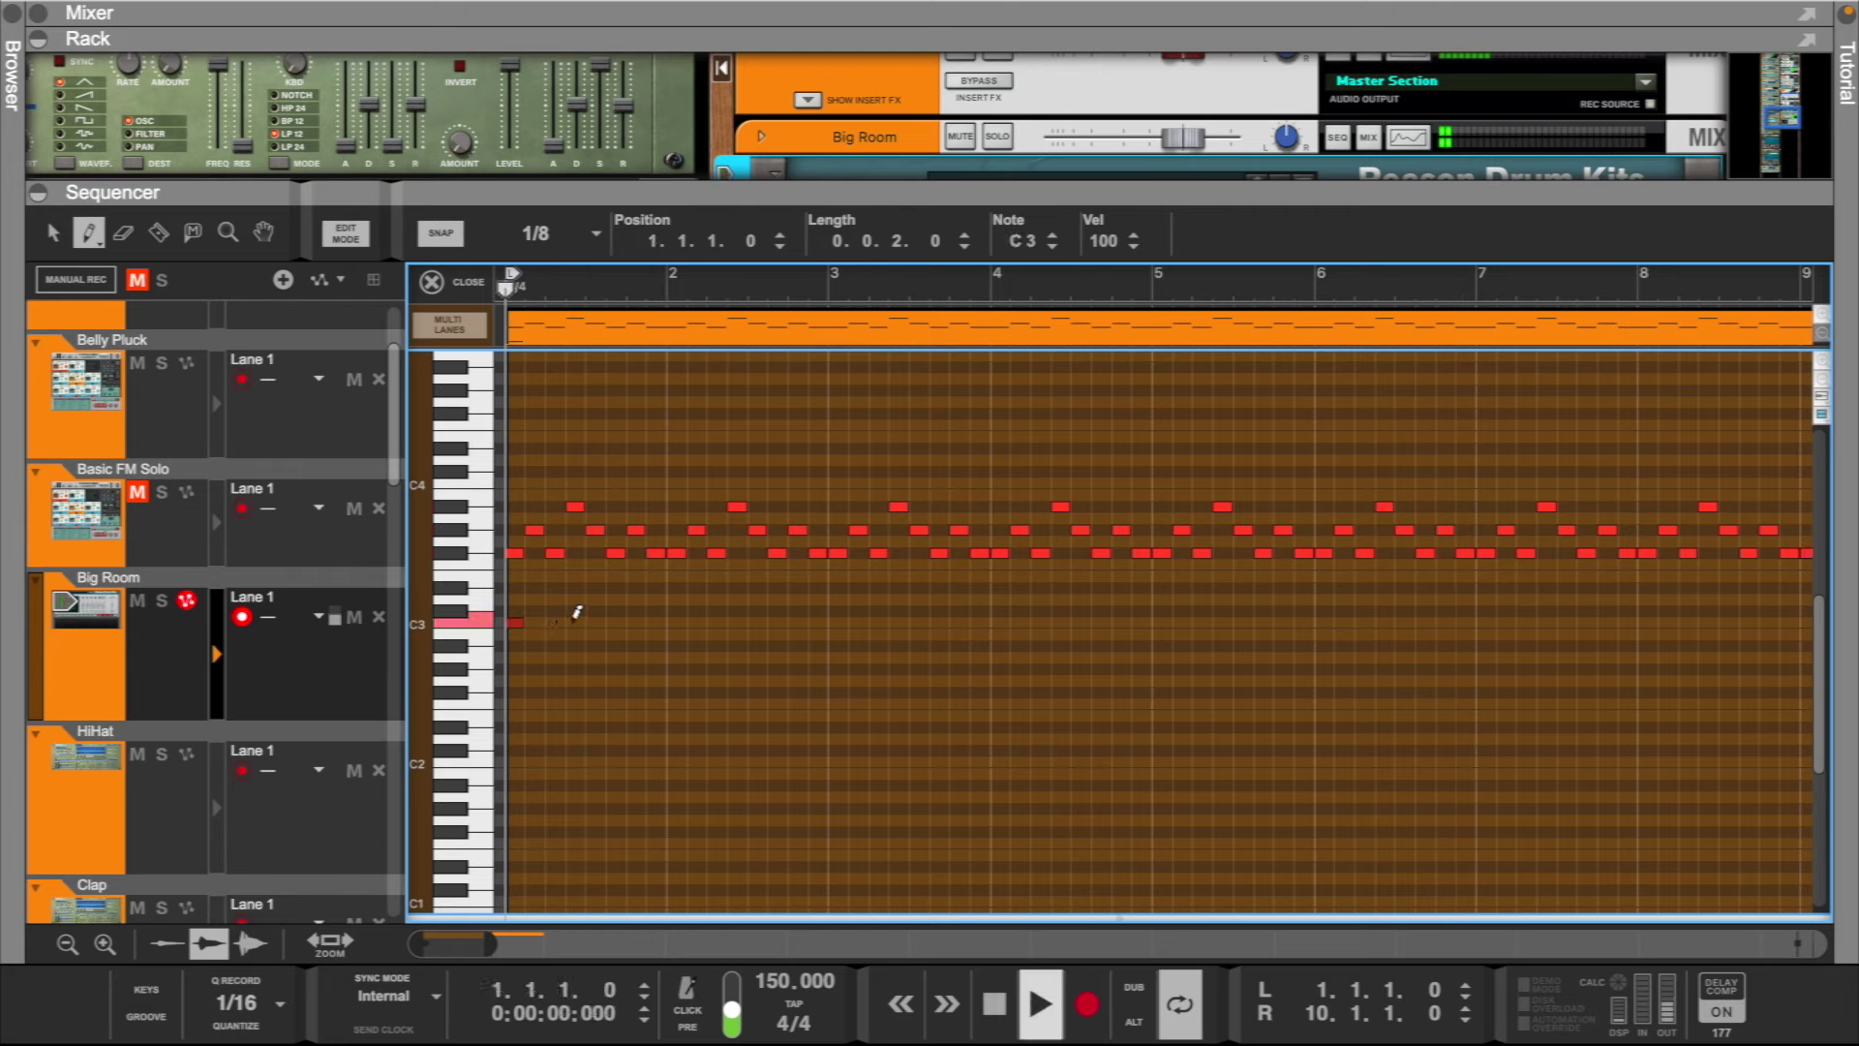
{"action": "key", "text": "space"}
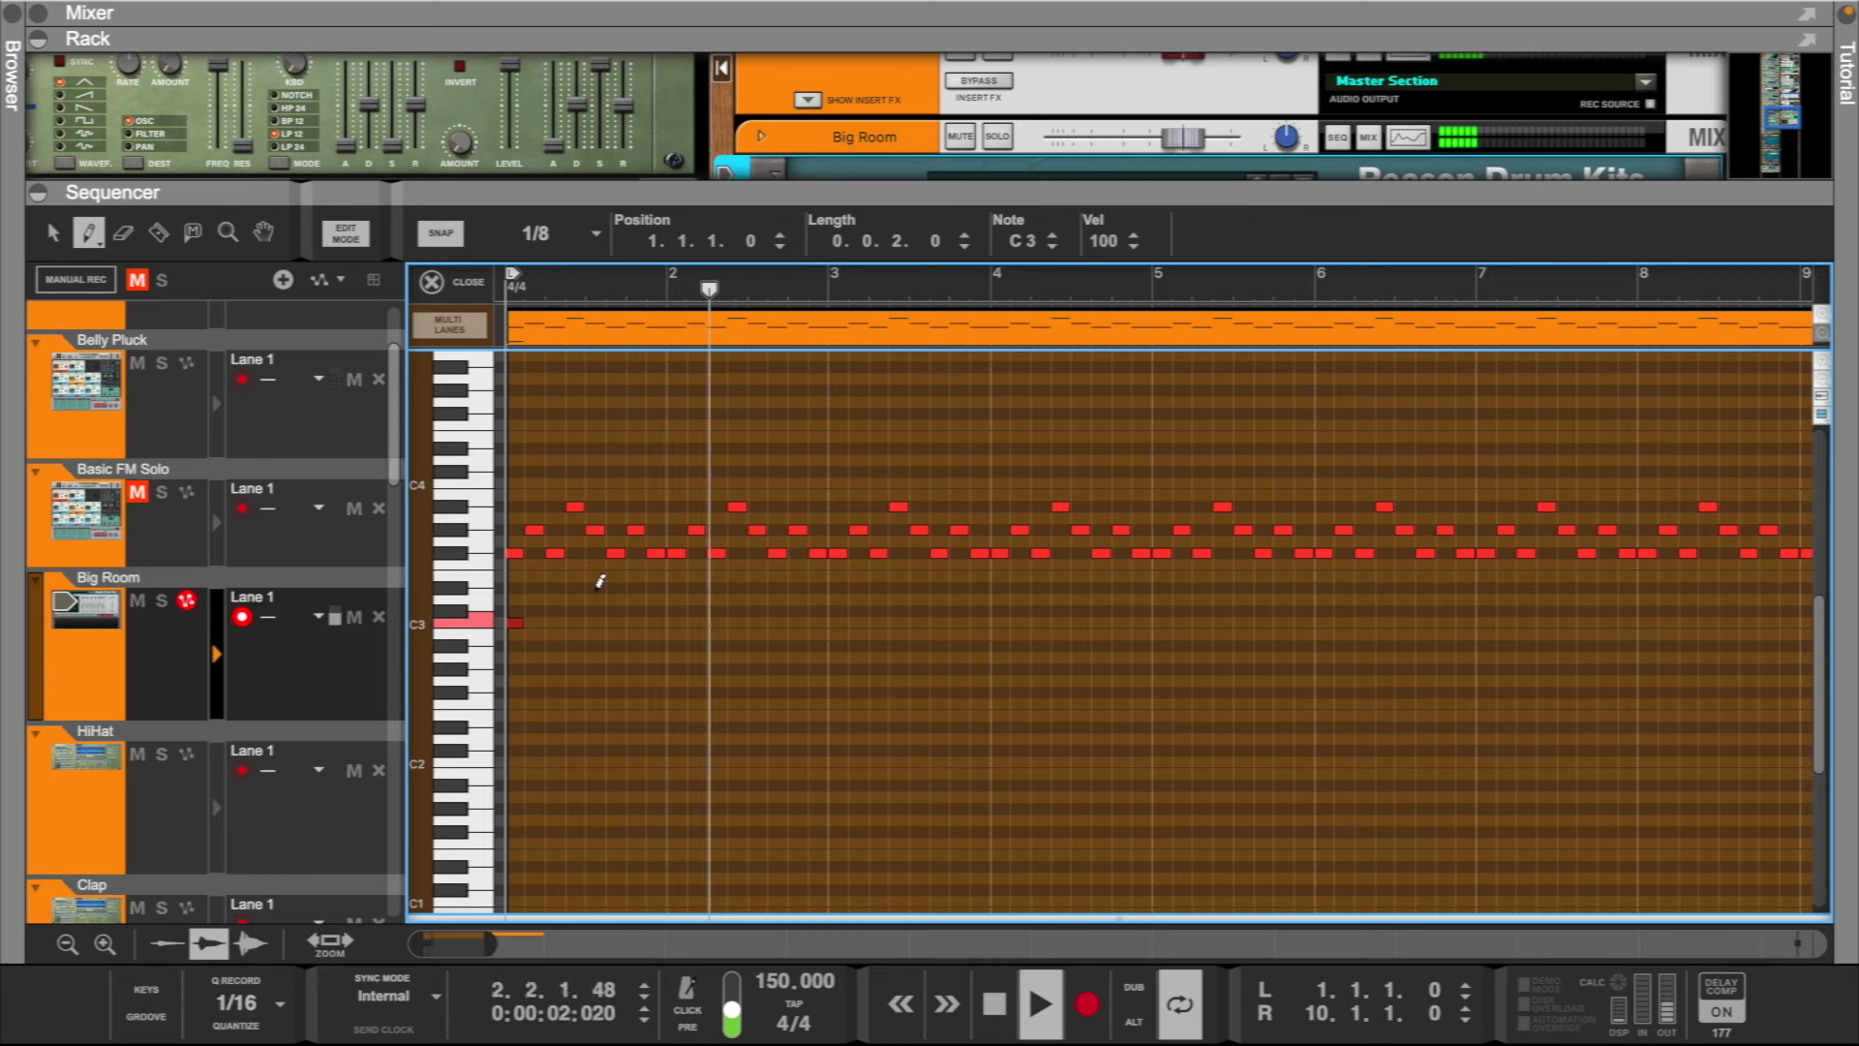
{"action": "left_click", "coordinate": [594, 599]}
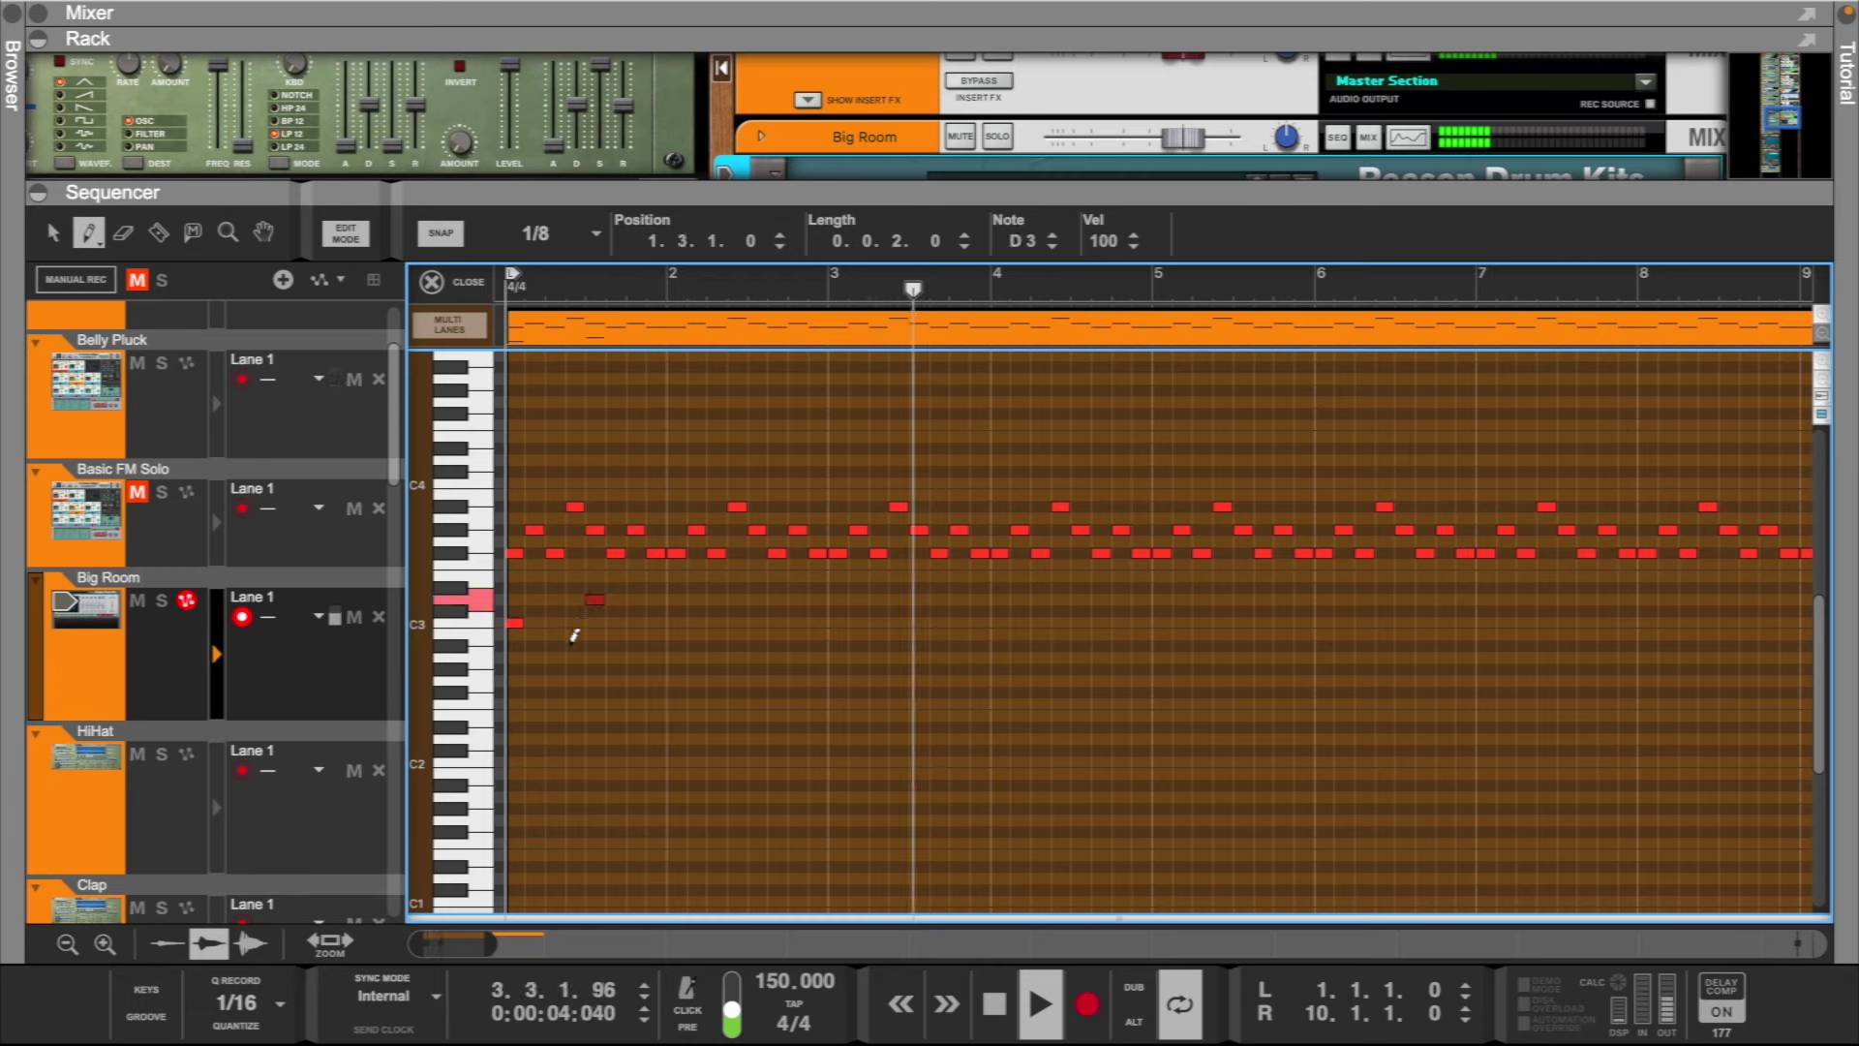
{"action": "key", "text": "space"}
{"action": "key", "text": "space"}
- Reveal the velocity lane and add a 1/8 A2 note at 1.1.1.0 in the Big Room clip
{"action": "left_click_drag", "start_coordinate": [602, 917], "coordinate": [609, 781]}
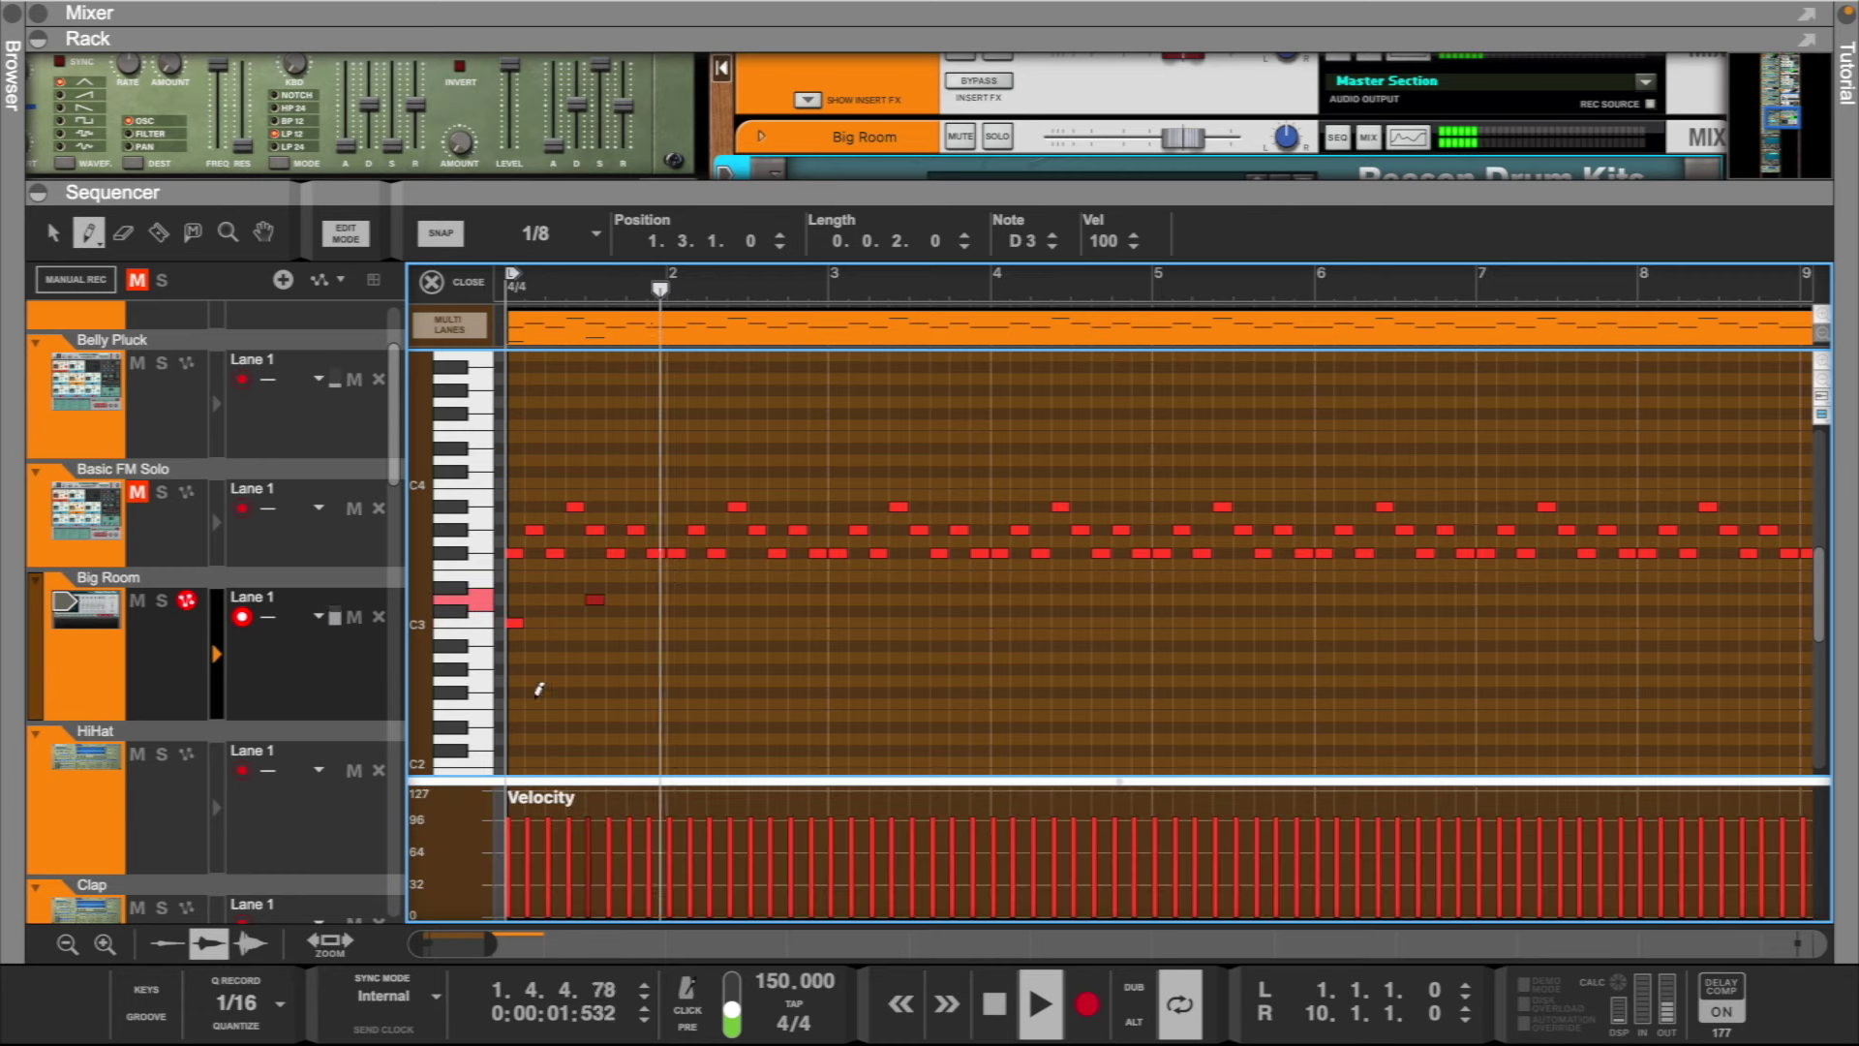
{"action": "left_click", "coordinate": [511, 656]}
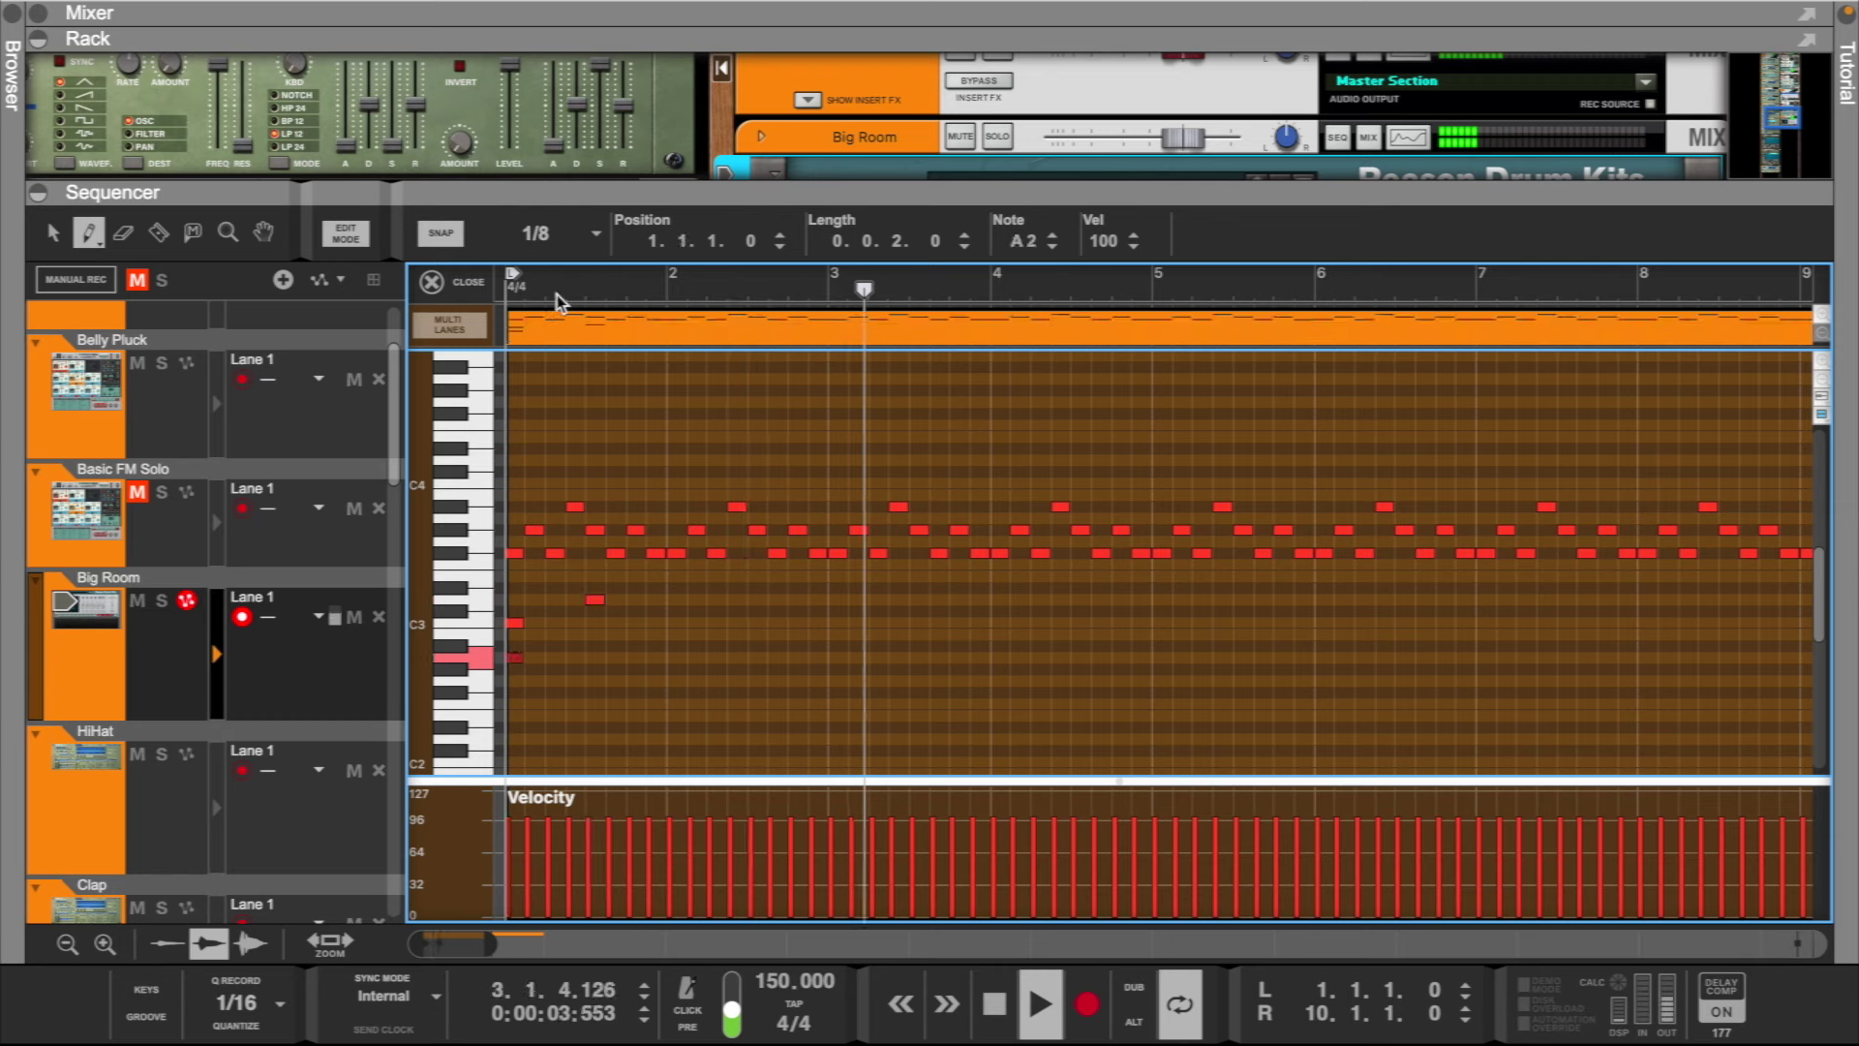
{"action": "key", "text": "space"}
{"action": "key", "text": "space"}
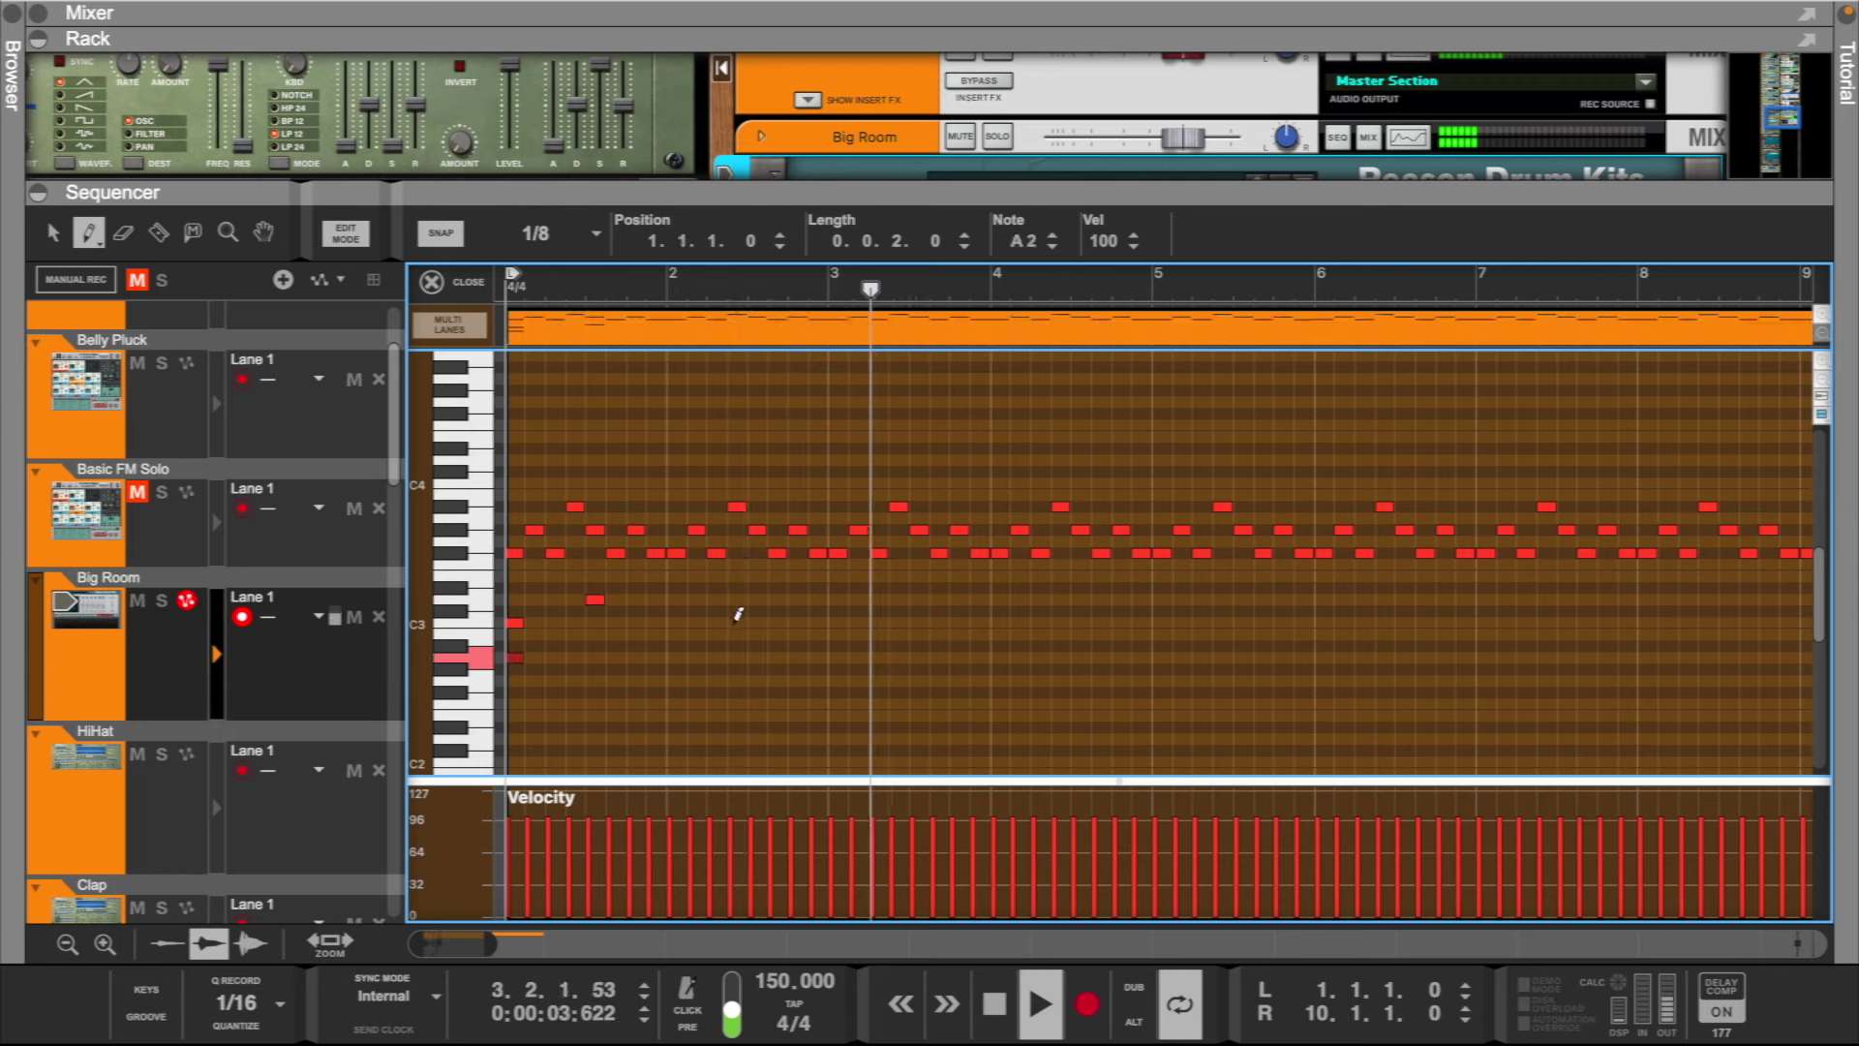
- Draw bar 2 percussion notes in the Big Room clip: C3 at 2.2.3.0, D3 at 2.3.1.0 and C3 at 2.3.3.0
{"action": "left_click", "coordinate": [758, 600]}
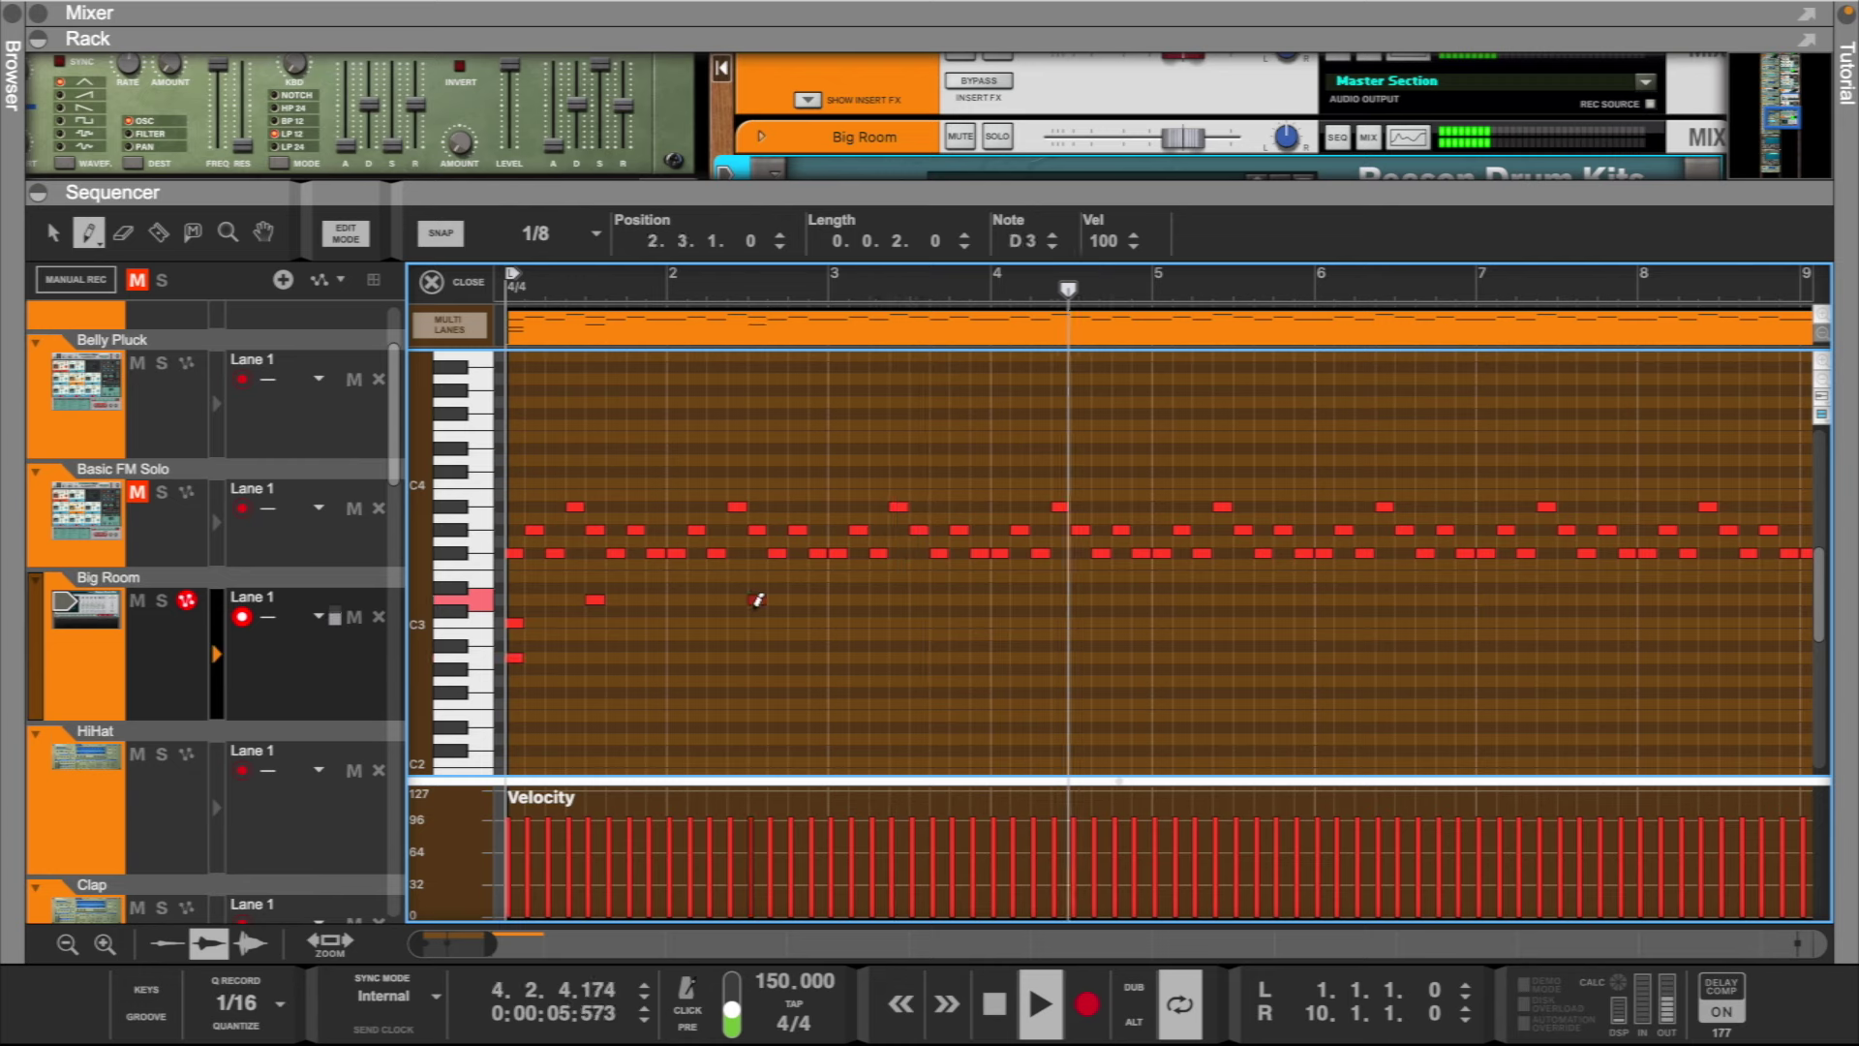
{"action": "key", "text": "space"}
{"action": "key", "text": "space"}
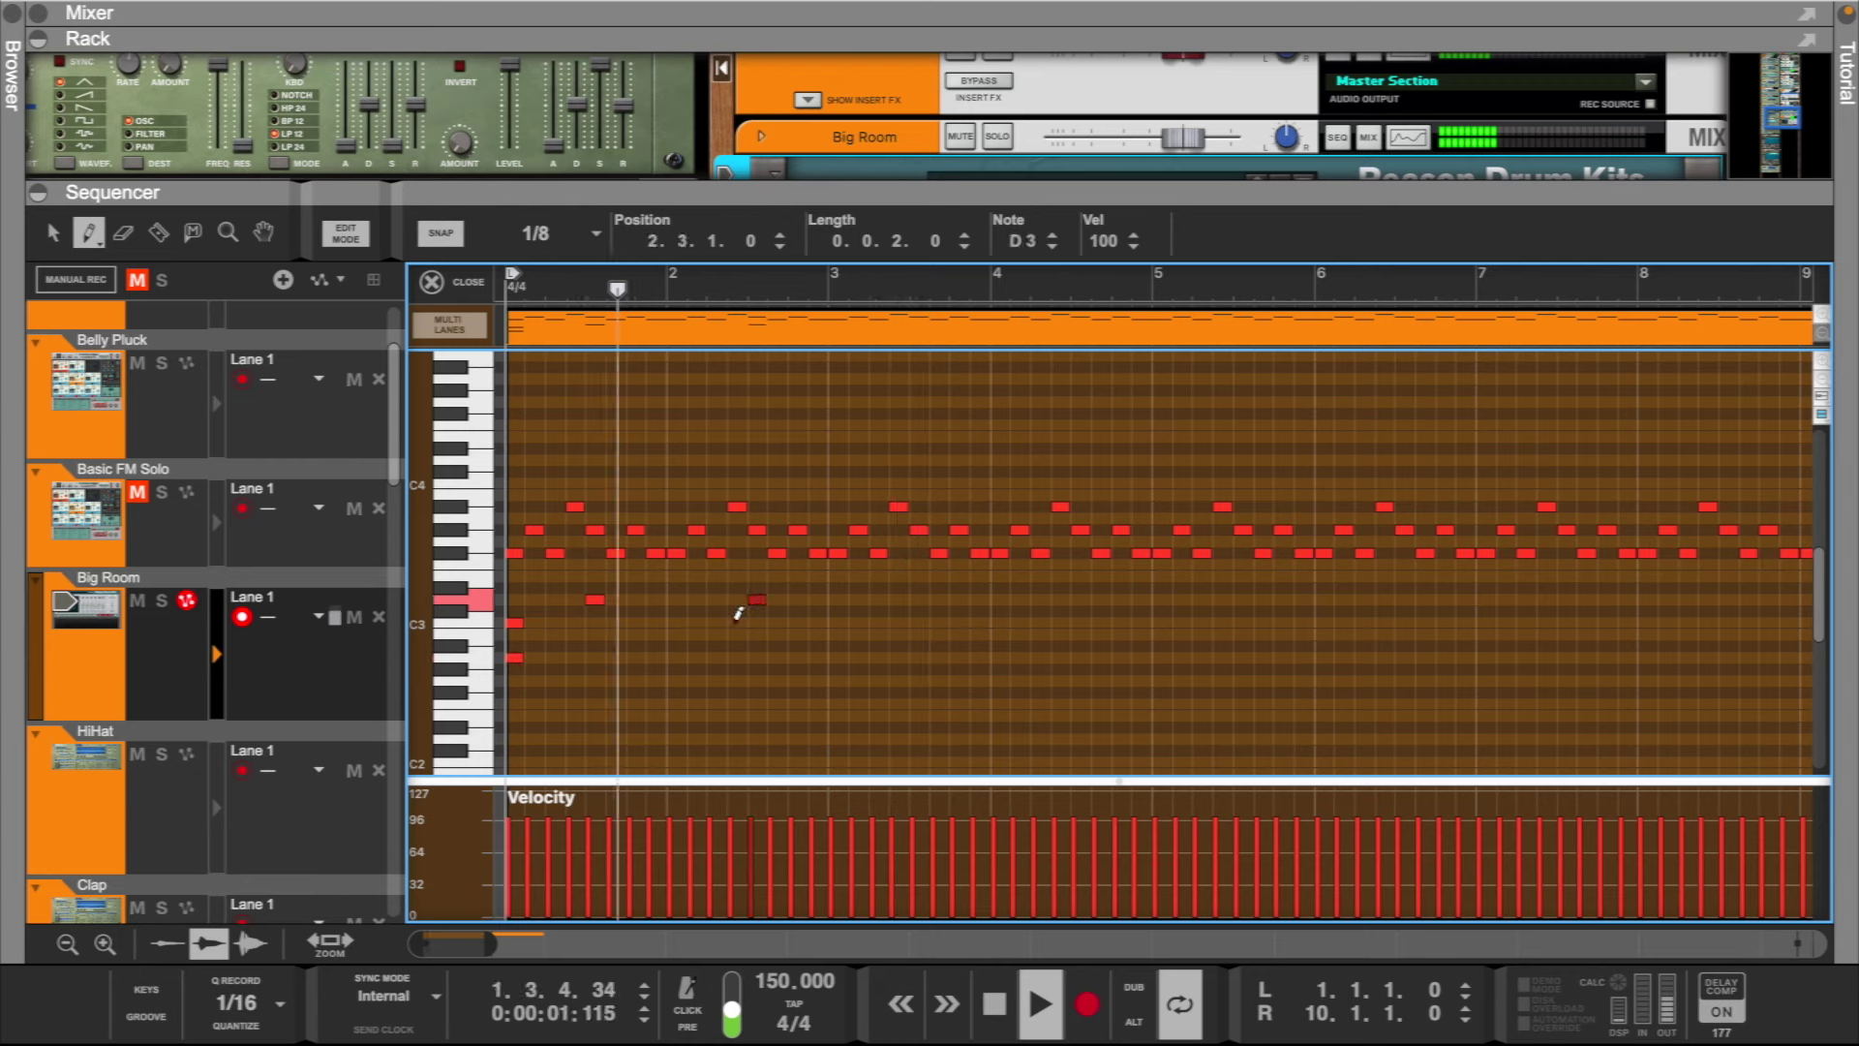
{"action": "left_click", "coordinate": [738, 621]}
{"action": "left_click", "coordinate": [779, 619]}
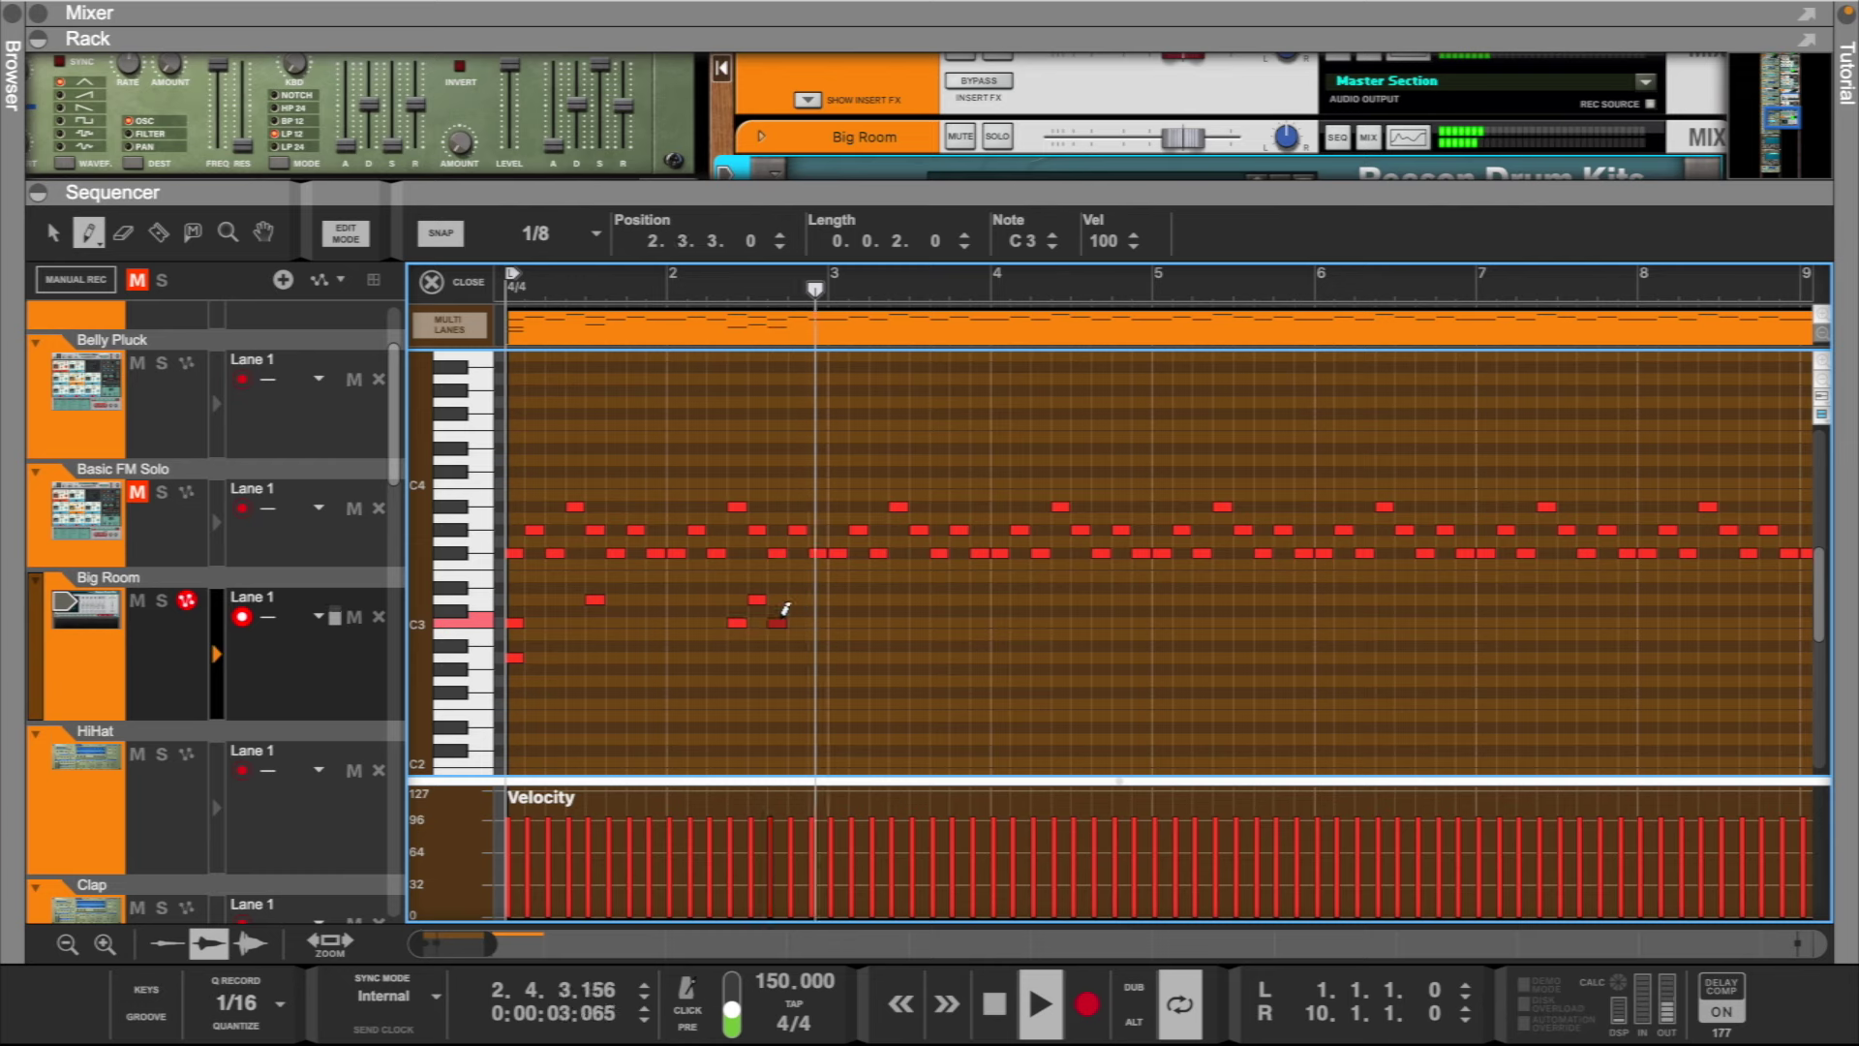
- Draw bar 3 percussion notes: C3 at 3.1.1.0, 3.1.3.0 and 3.2.3.0, and D3 at 3.3.1.0
{"action": "left_click", "coordinate": [839, 621]}
{"action": "left_click", "coordinate": [859, 621]}
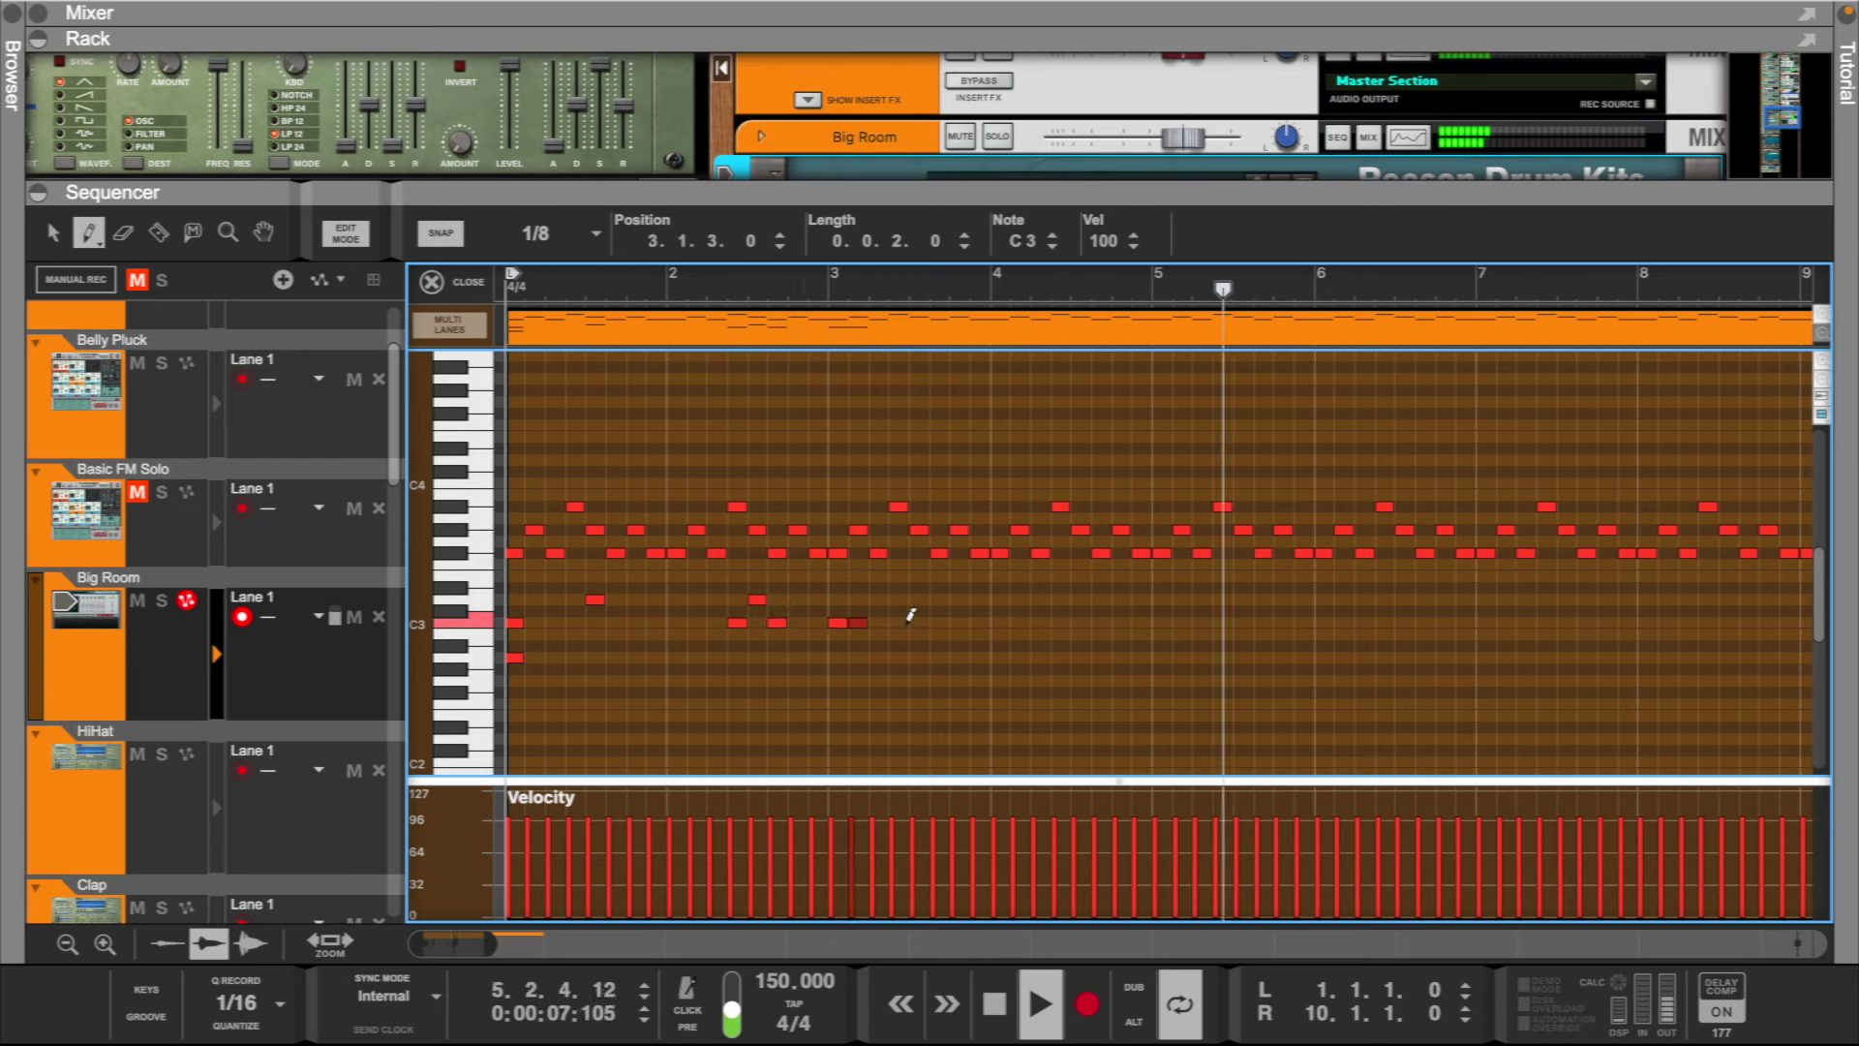
{"action": "left_click", "coordinate": [919, 598]}
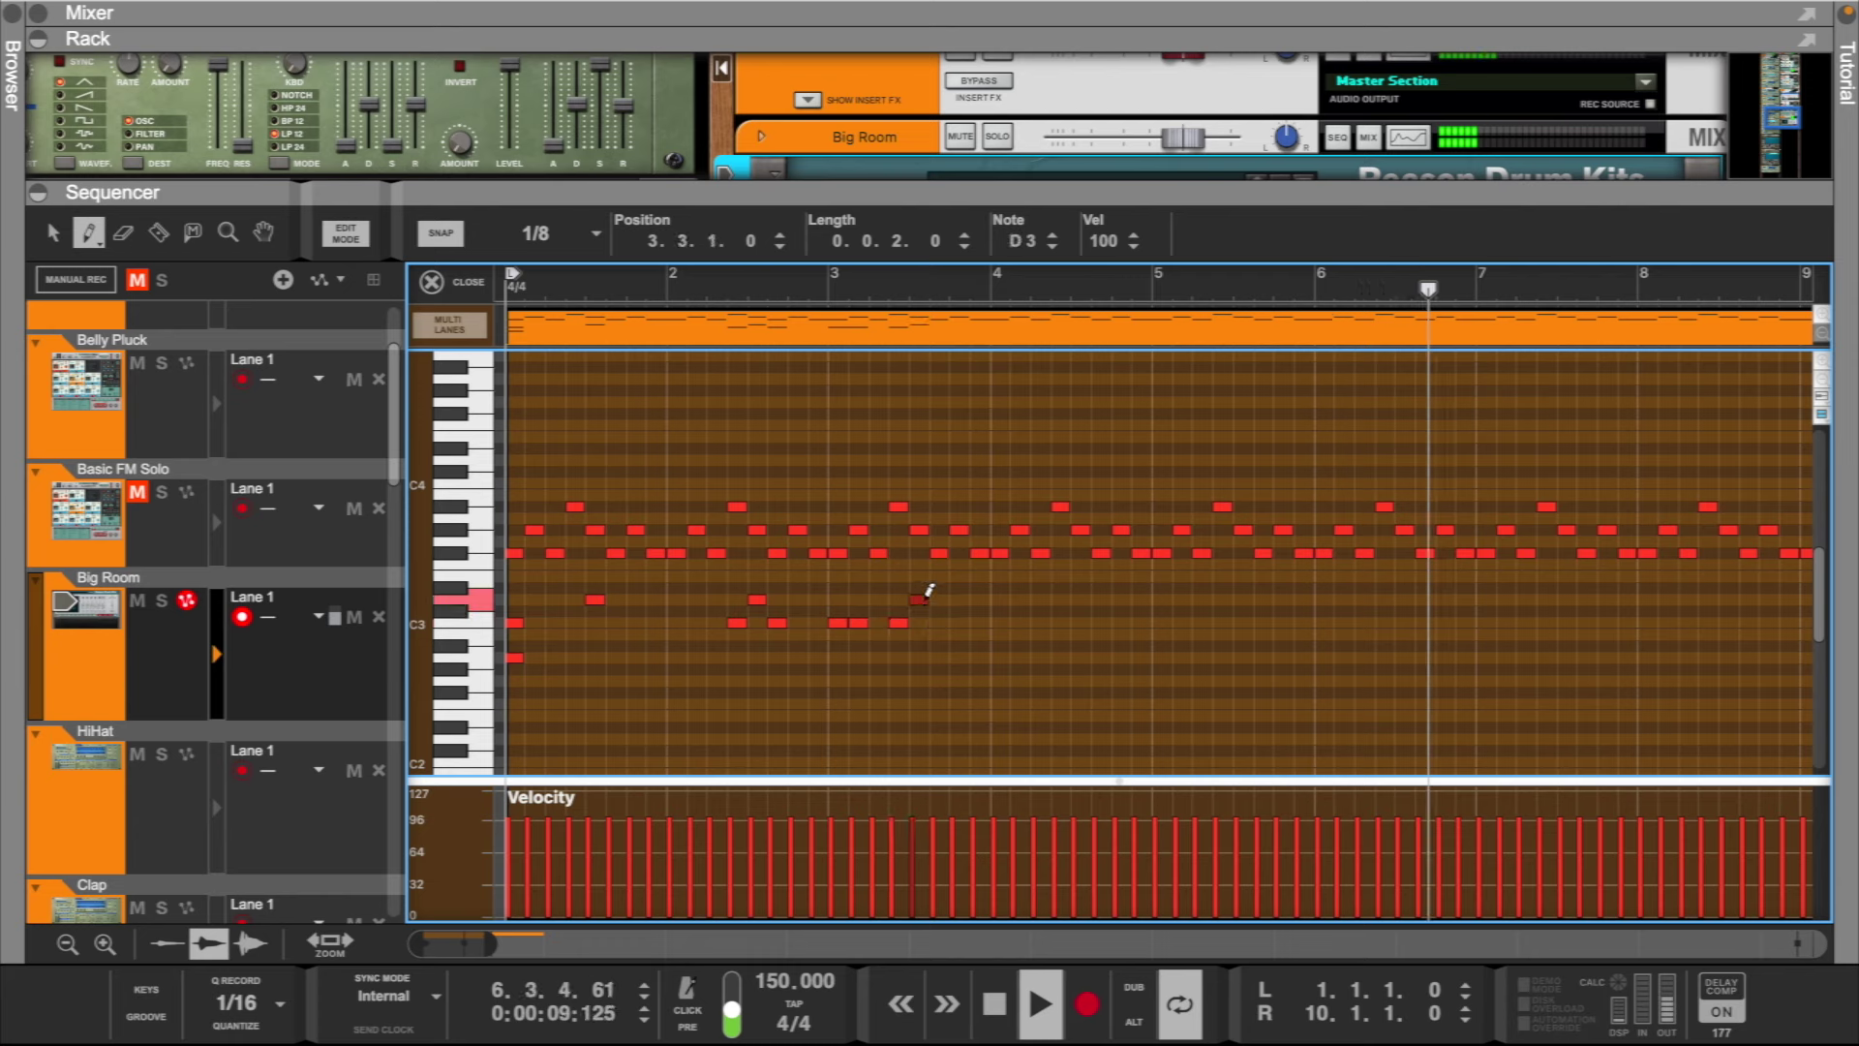
- Raise the velocity of the added lower percussion notes in bars 1 to 3 to 127
{"action": "key", "text": "q"}
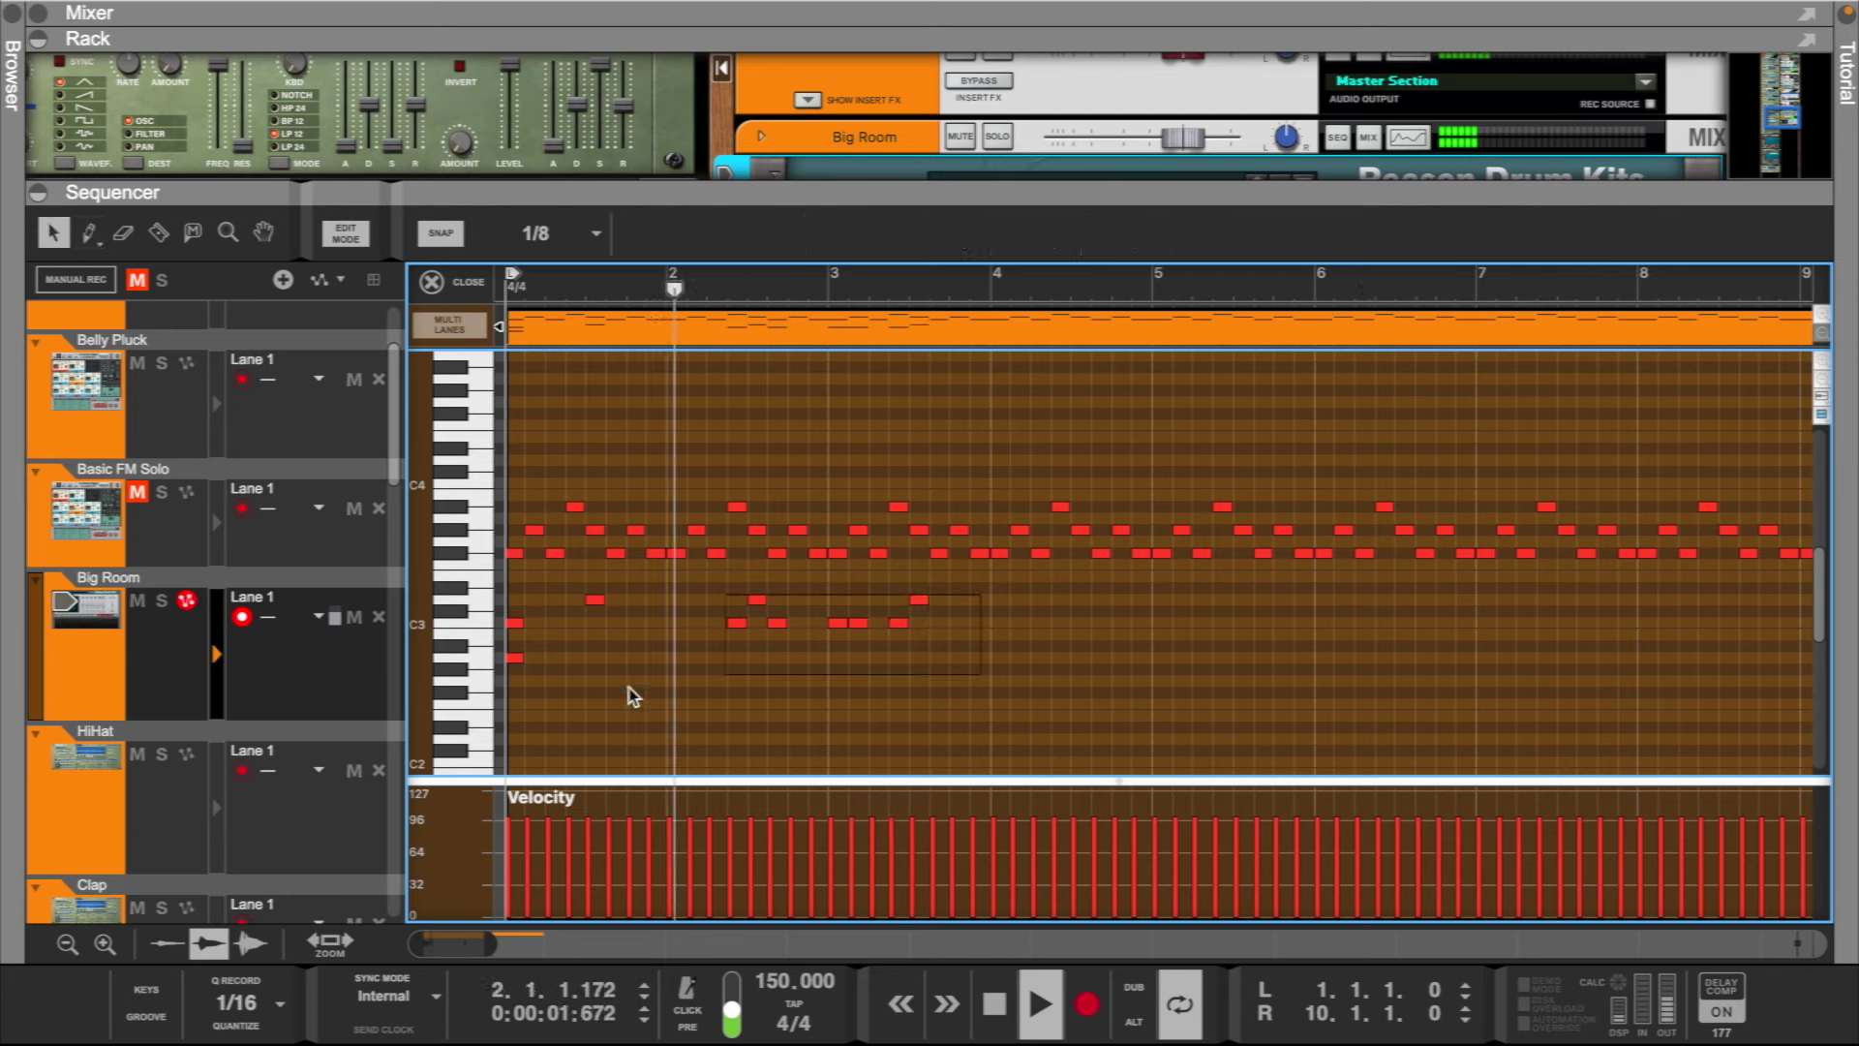
{"action": "key", "text": "ctrl+a"}
{"action": "left_click_drag", "start_coordinate": [1111, 242], "coordinate": [1070, 12]}
{"action": "left_click", "coordinate": [984, 631]}
- Draw bar 4 notes: C3 at 4.1.3.0, D3 at 4.3.1.0, C3 at 4.3.3.0, D3 at 4.4.1.0 and E3 at 4.4.3.0
{"action": "key", "text": "e"}
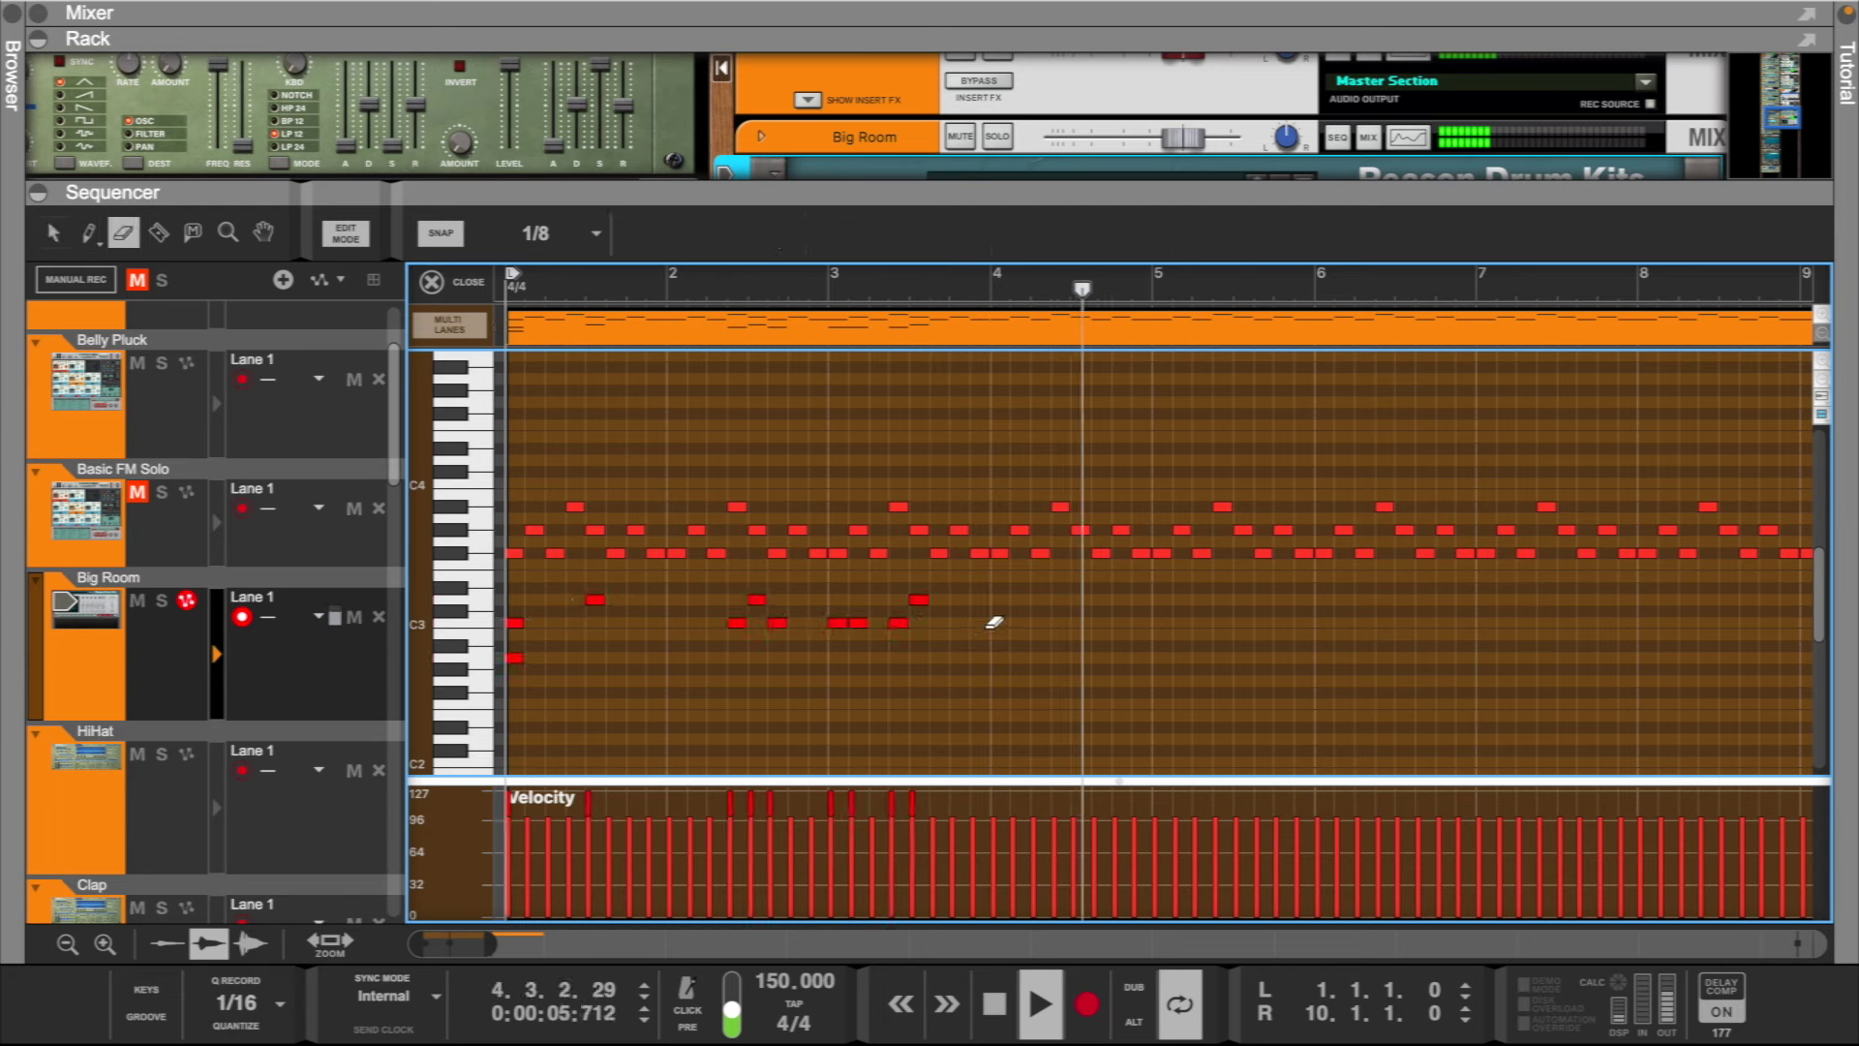
{"action": "key", "text": "w"}
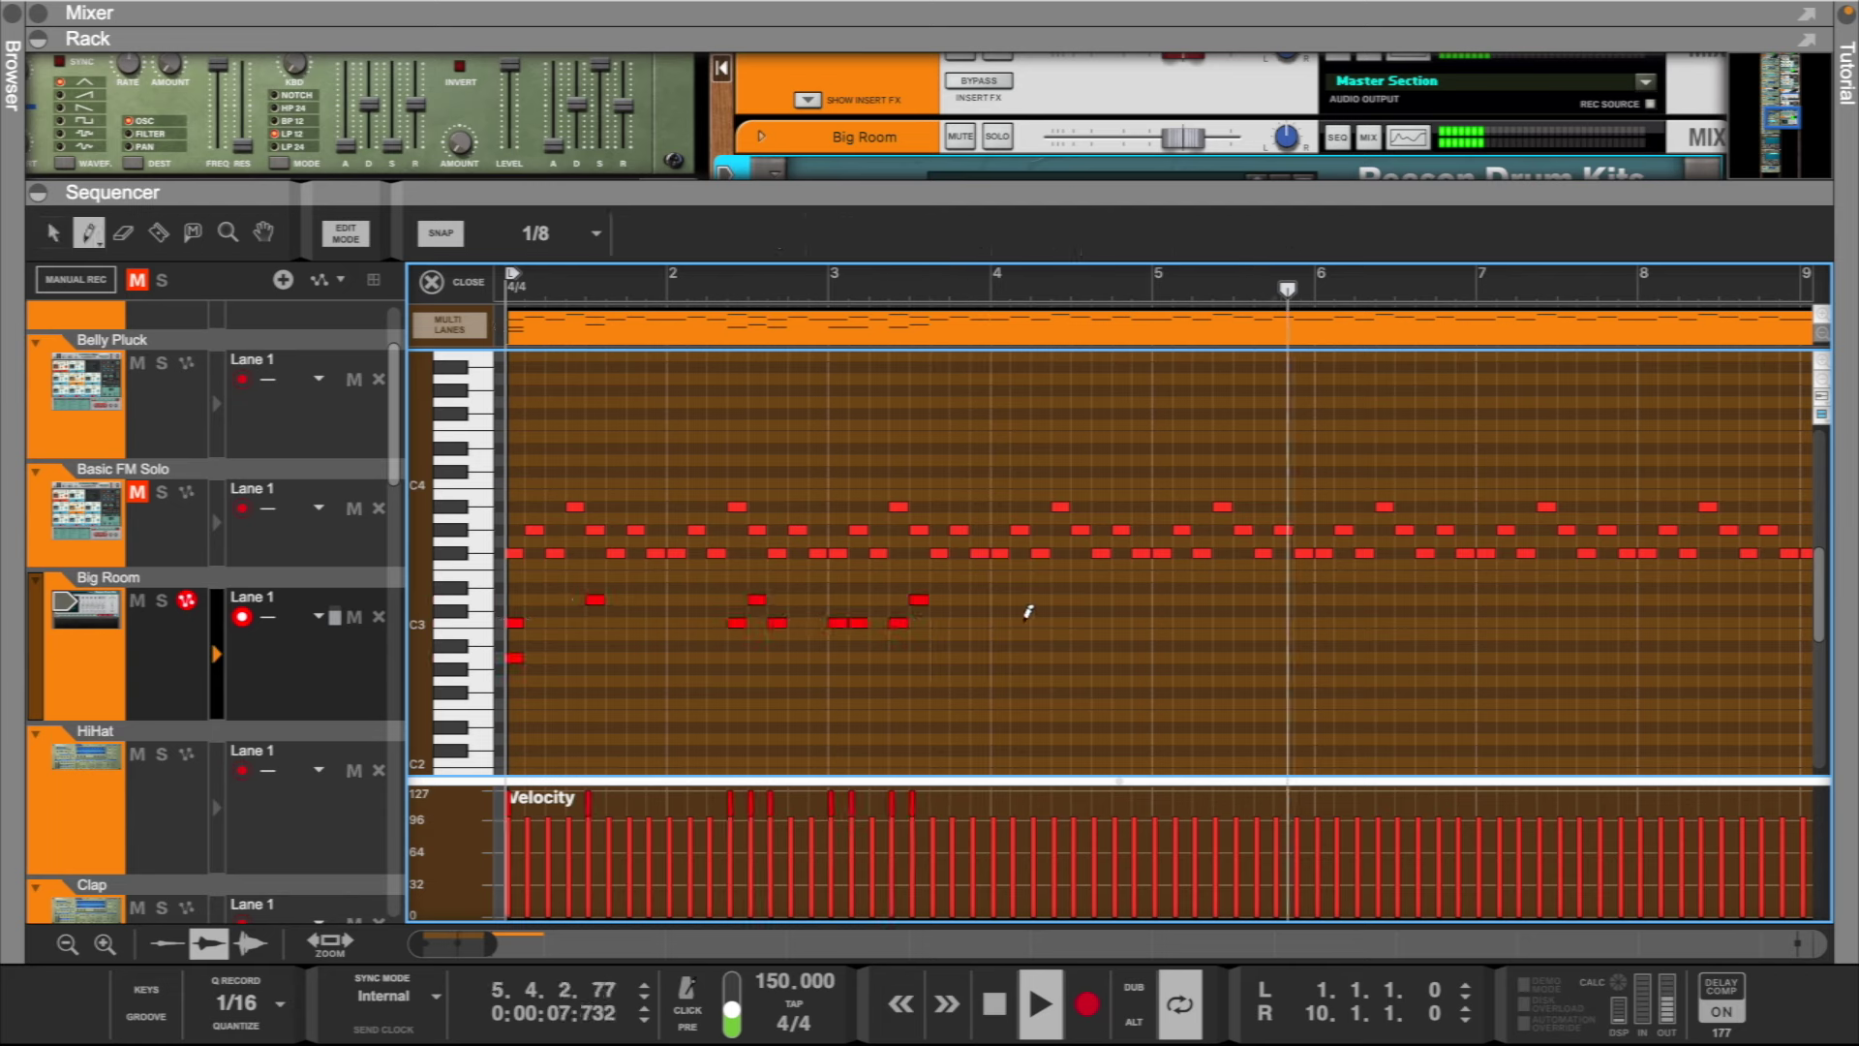
{"action": "left_click", "coordinate": [1024, 621]}
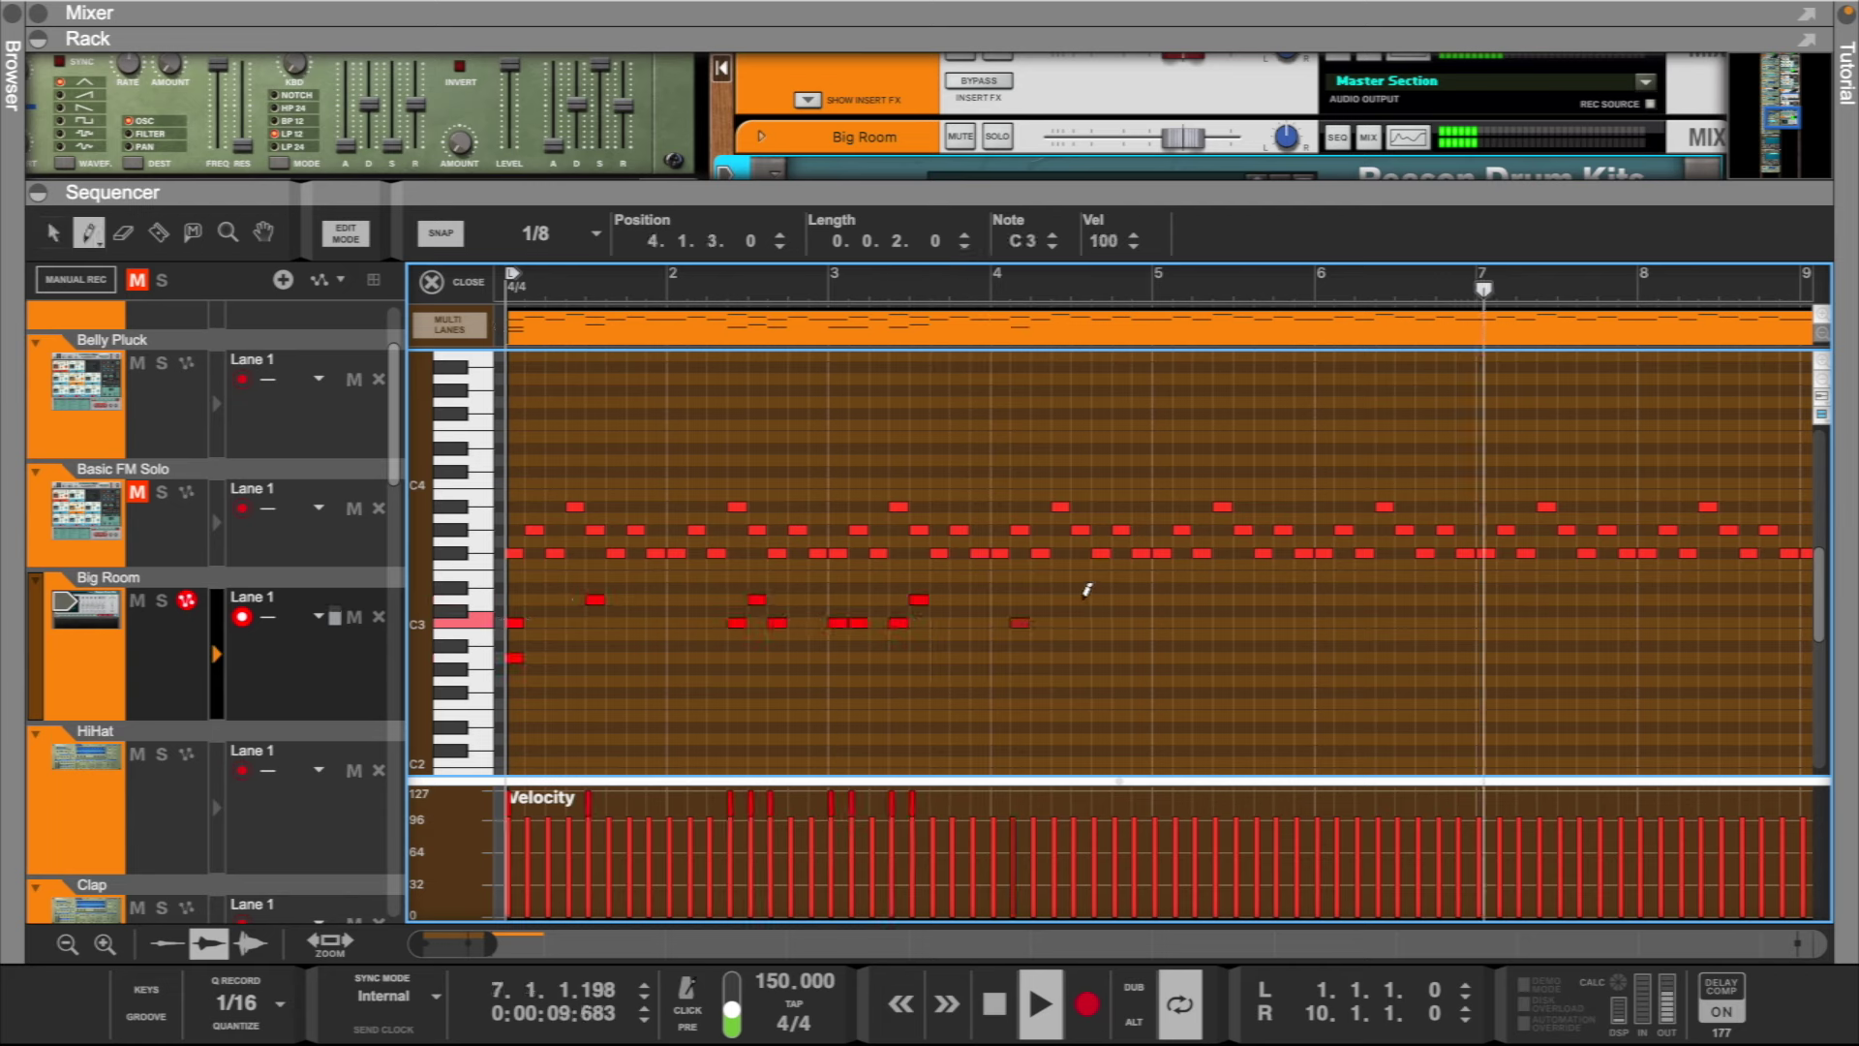
{"action": "left_click", "coordinate": [1077, 596]}
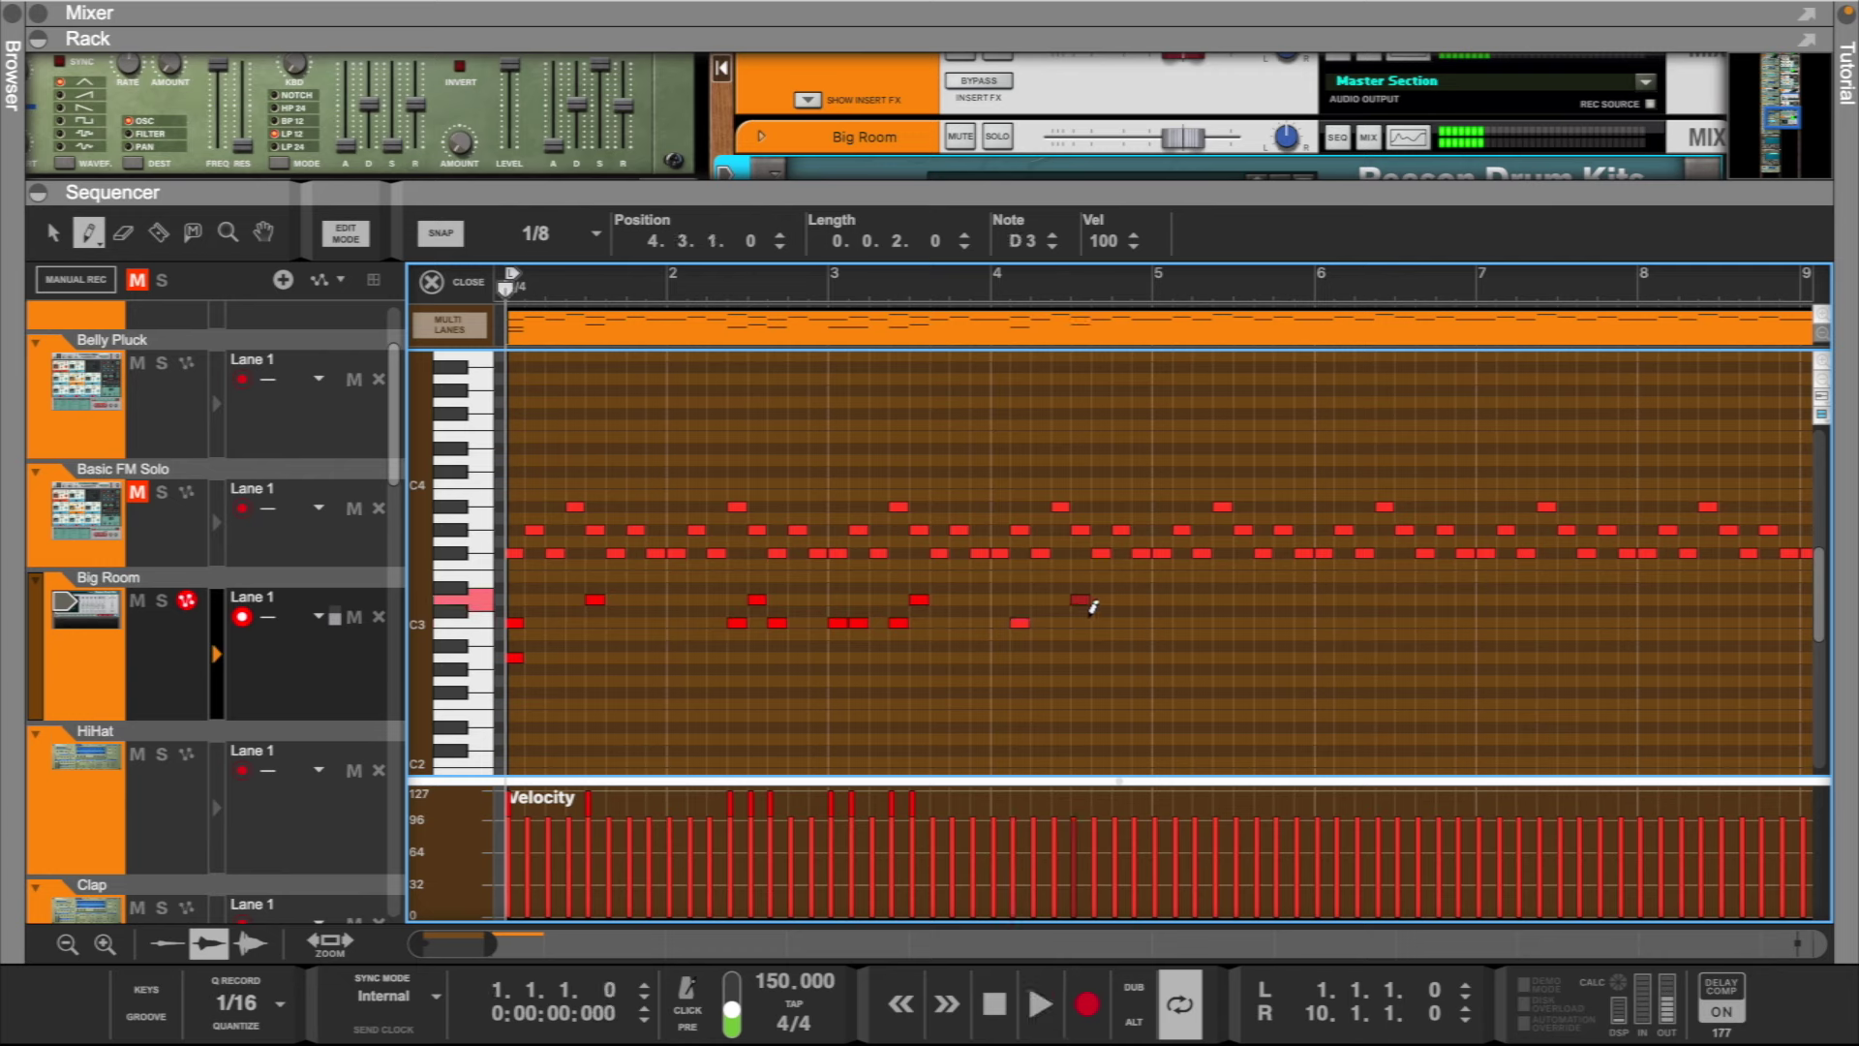
{"action": "left_click", "coordinate": [1101, 622]}
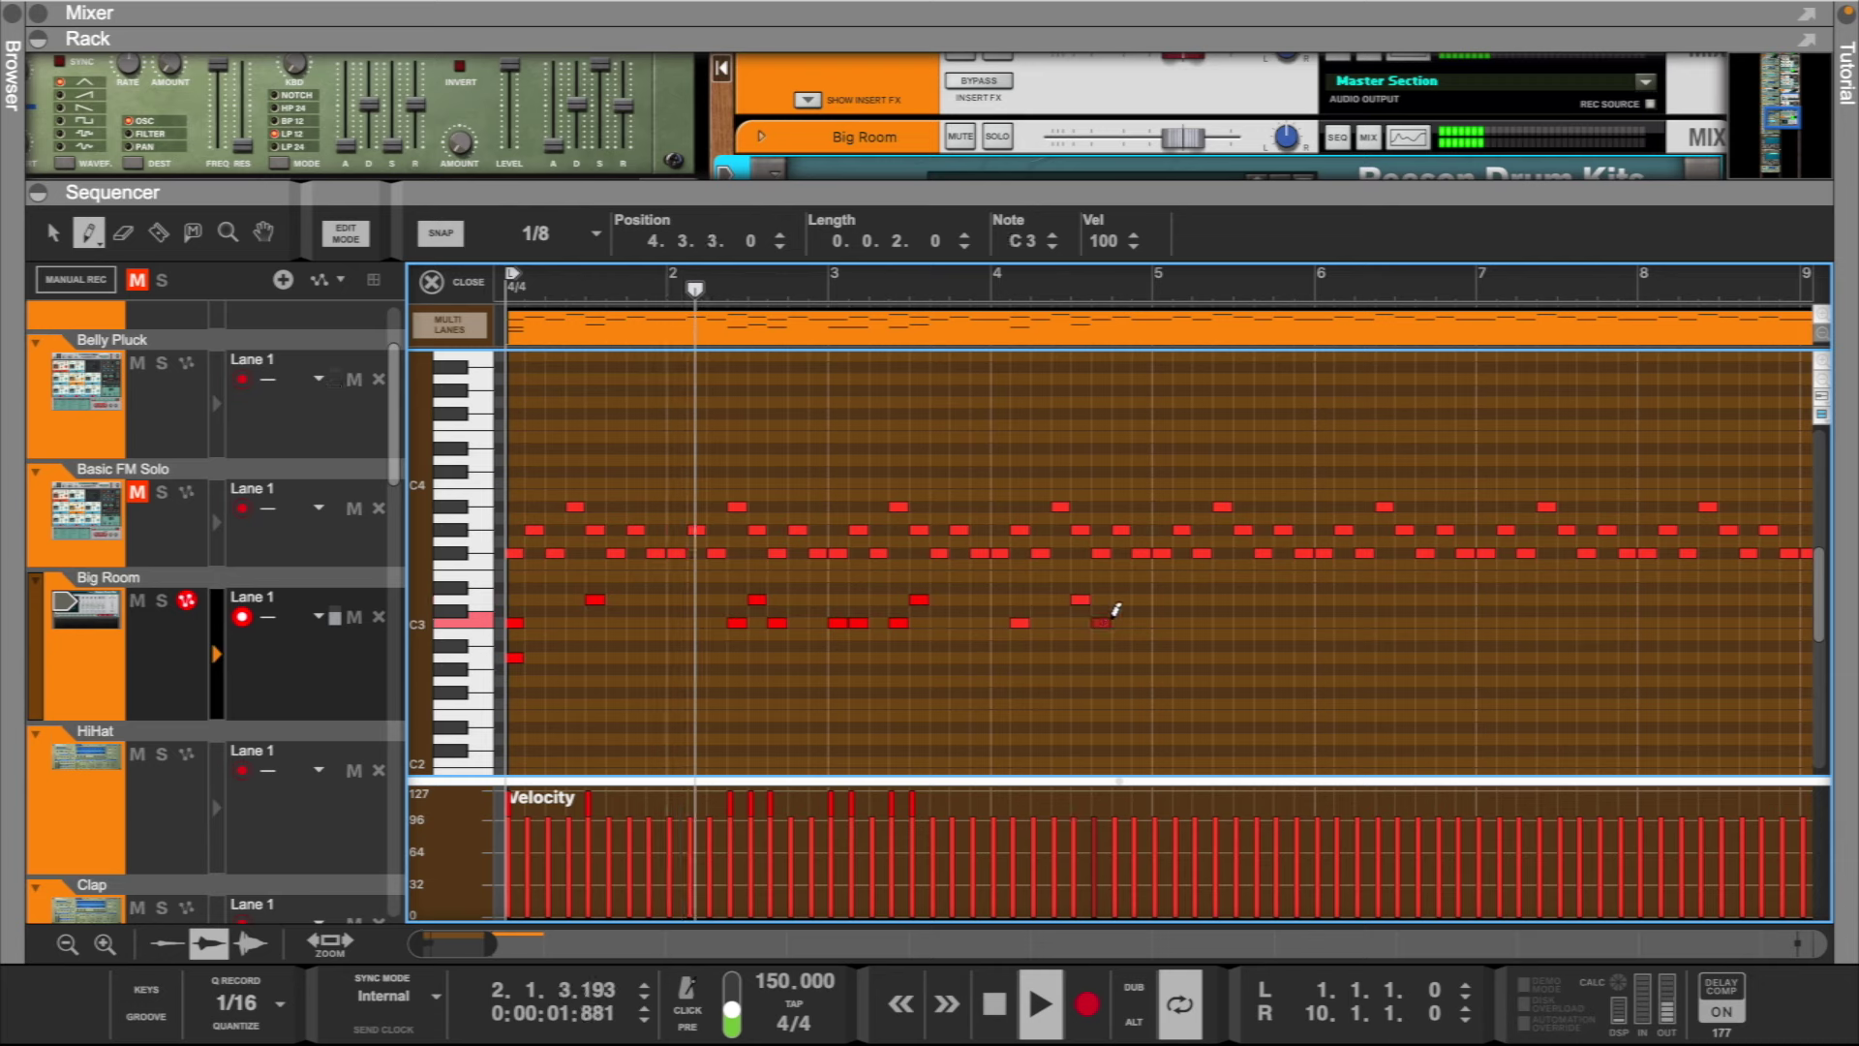
{"action": "left_click", "coordinate": [1124, 598]}
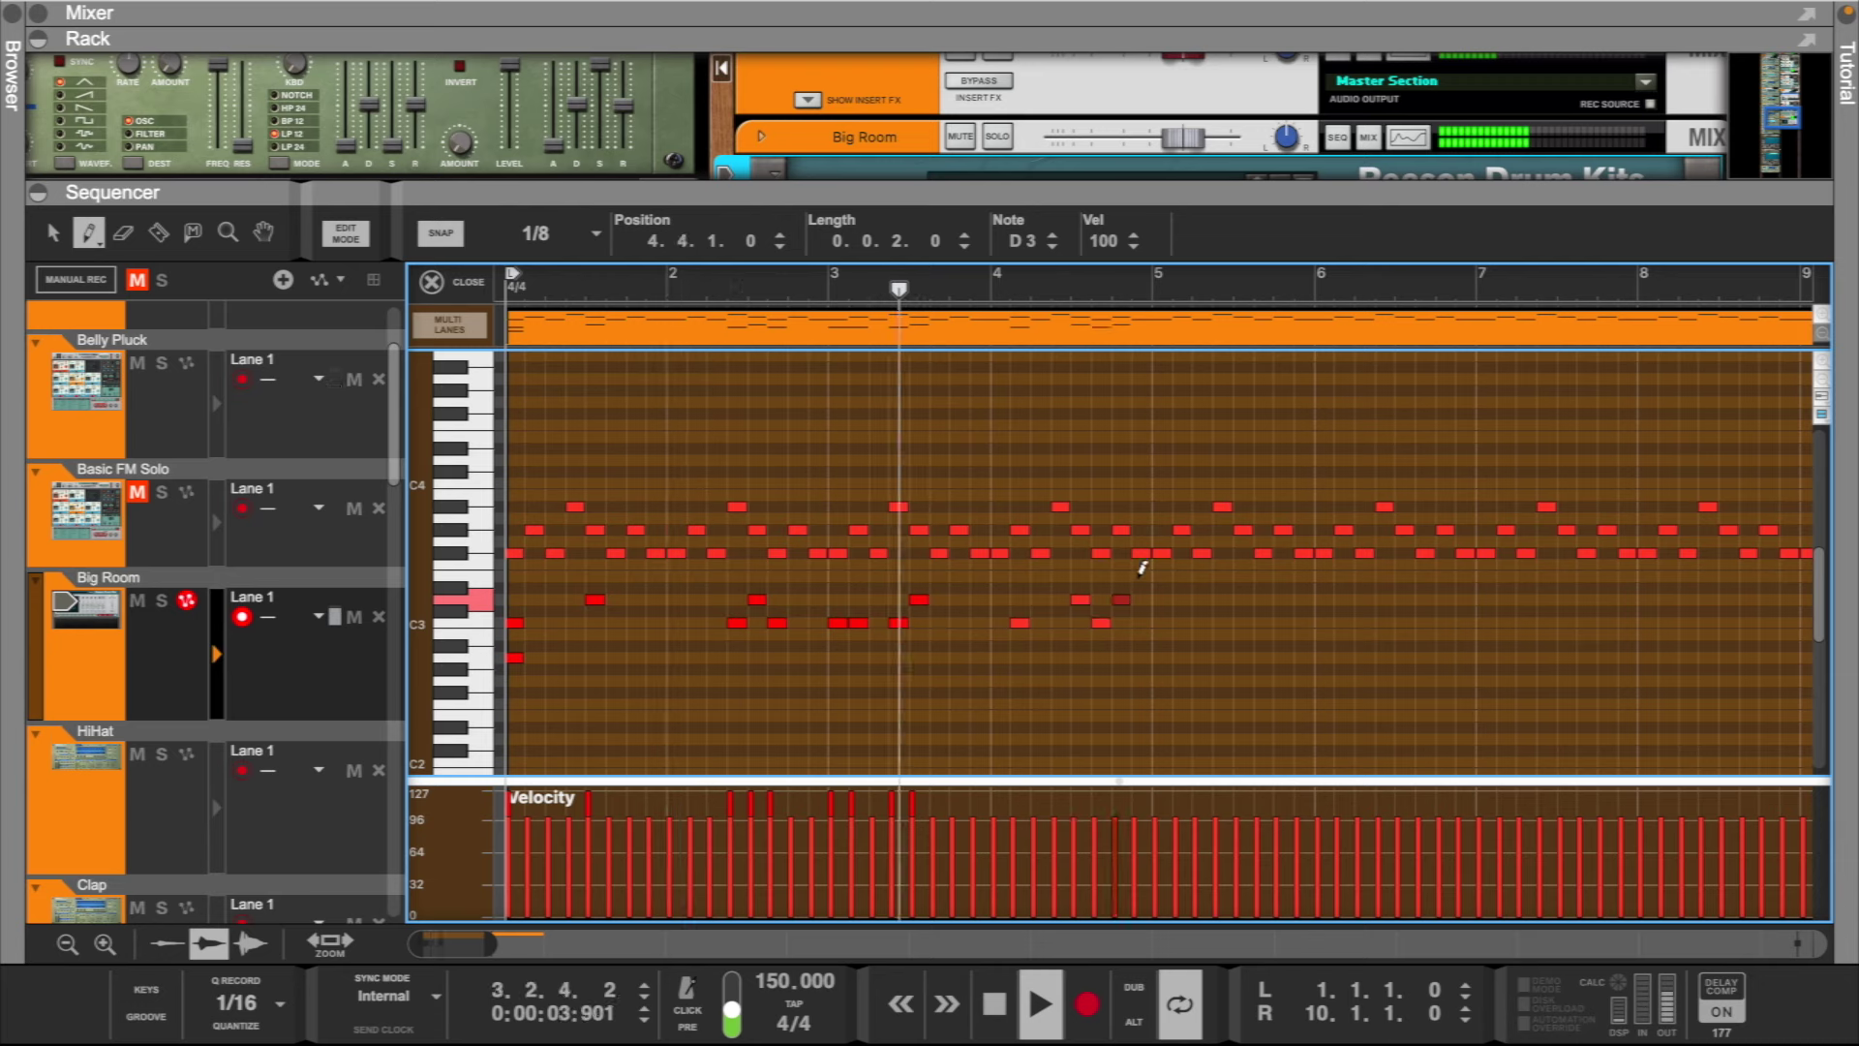
{"action": "left_click", "coordinate": [1141, 575]}
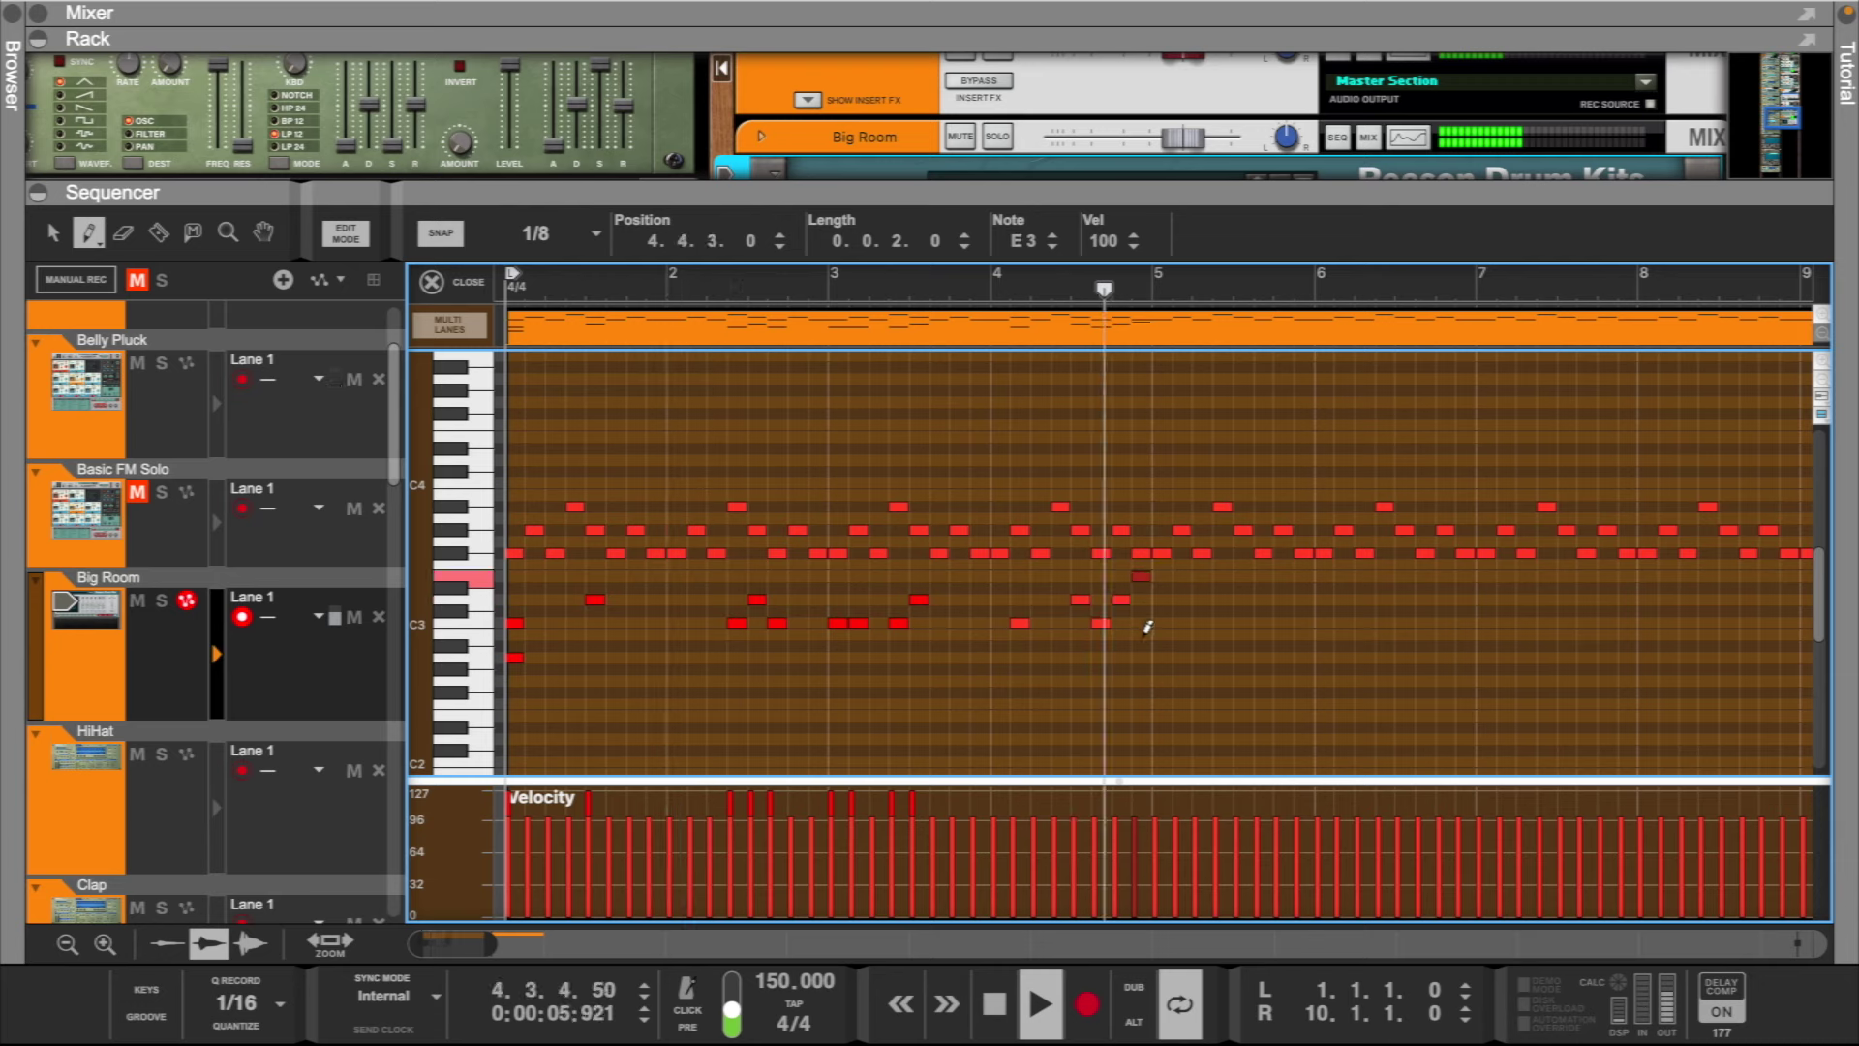
- Move the first bar 4 C3 note to 4.2.1.0 and set the five lower notes of bar 4 to velocity 127
{"action": "key", "text": "q"}
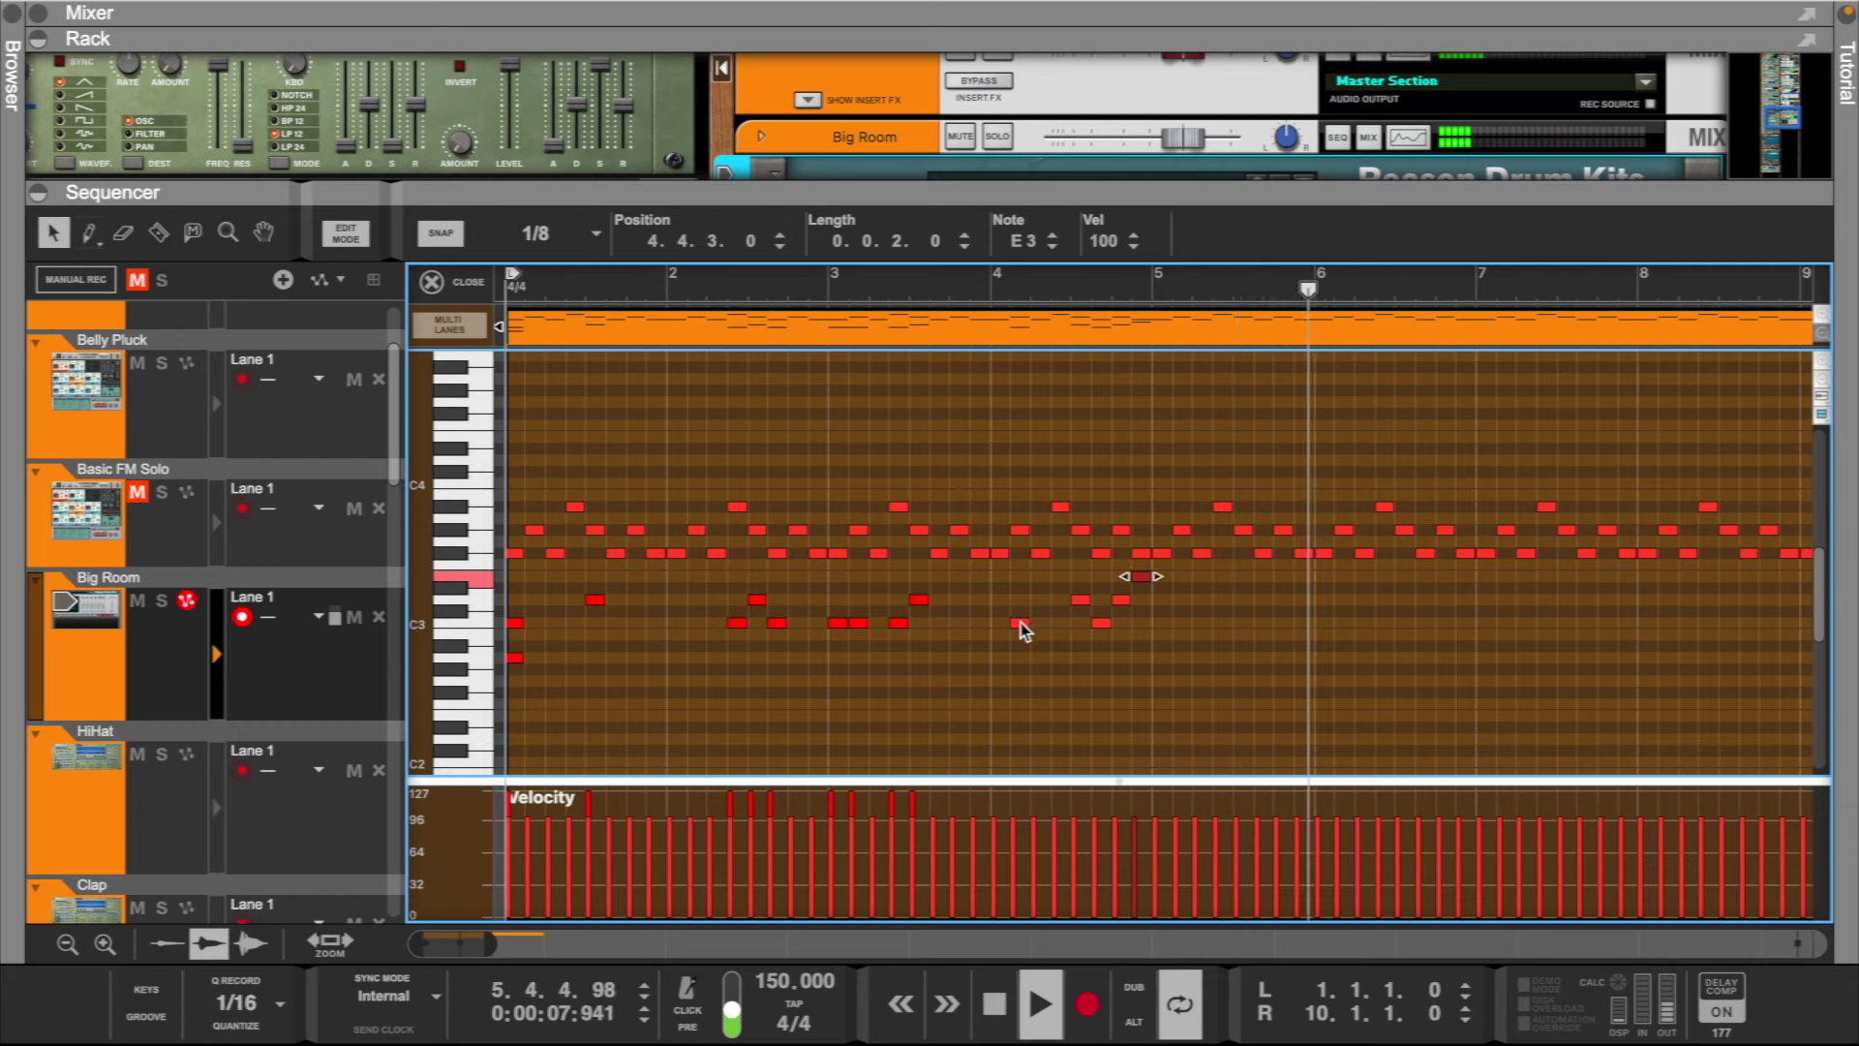
{"action": "left_click_drag", "start_coordinate": [1021, 625], "coordinate": [1160, 654]}
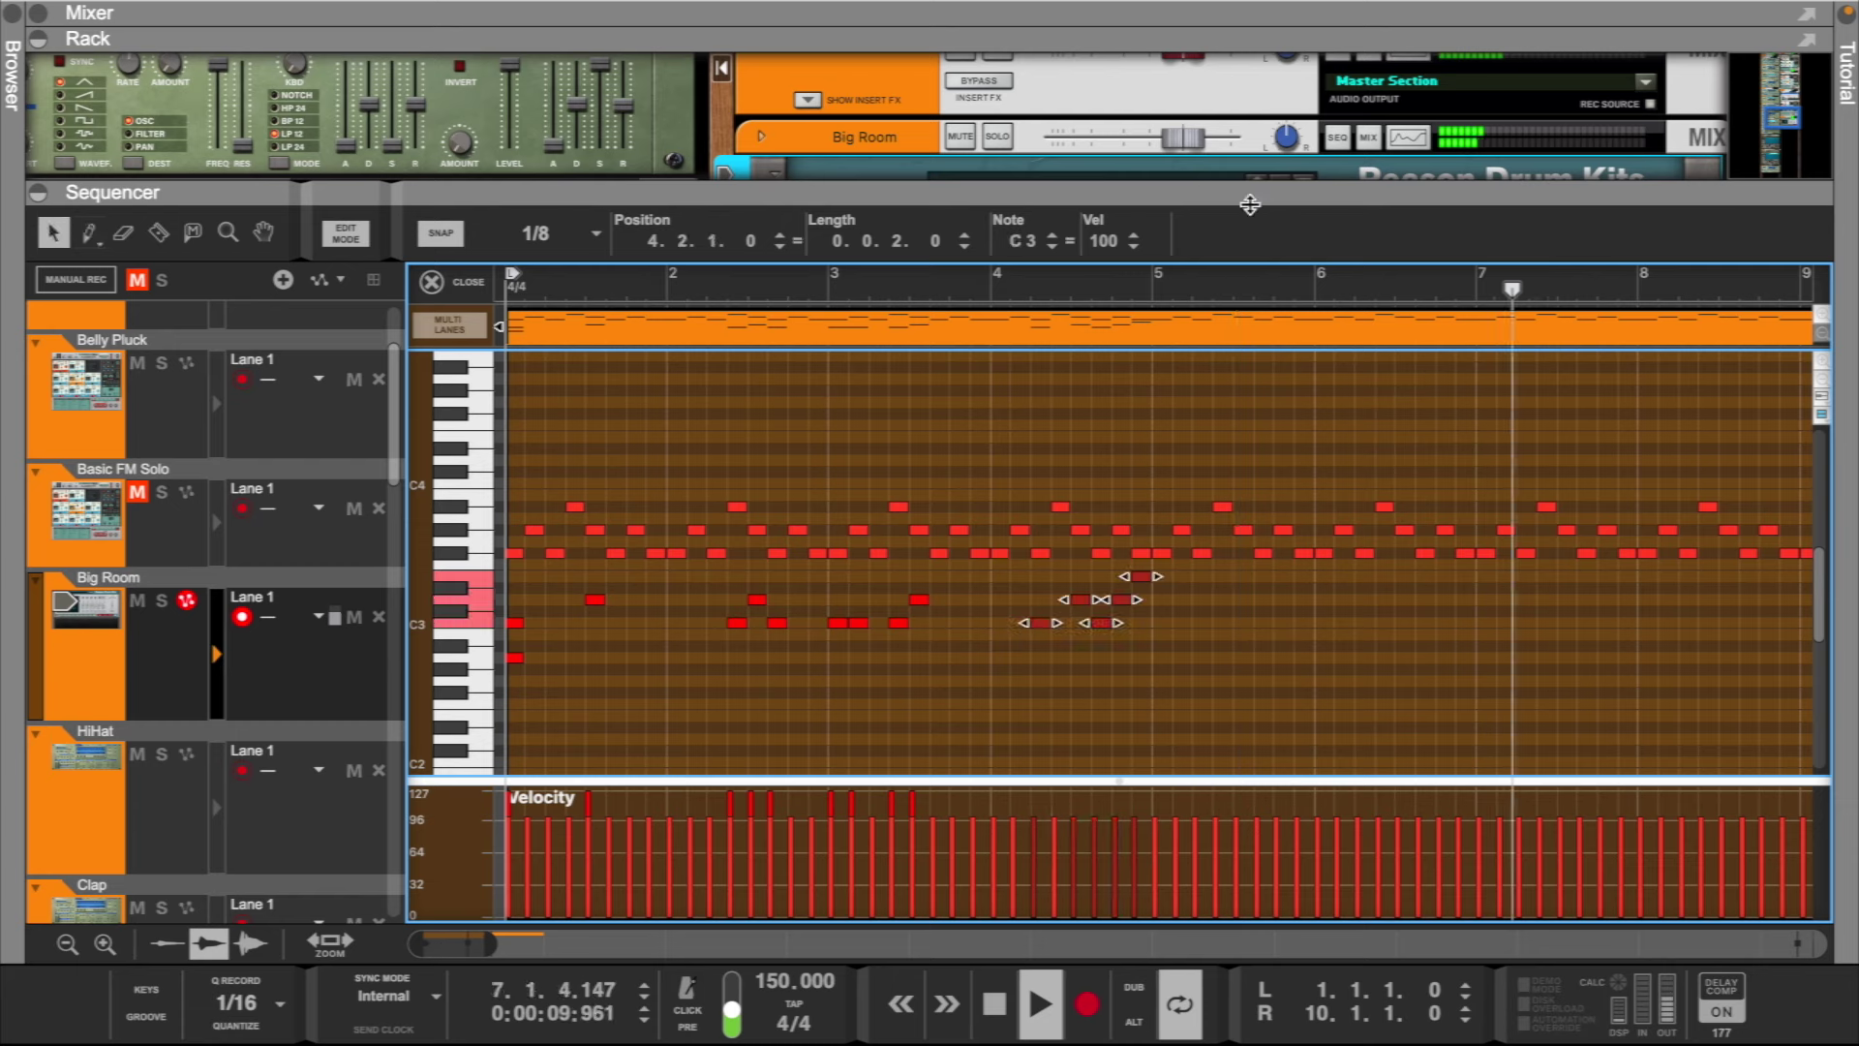
{"action": "double_click", "coordinate": [1103, 241]}
{"action": "type", "text": "127"}
{"action": "key", "text": "Return"}
{"action": "key", "text": "space"}
{"action": "key", "text": "space"}
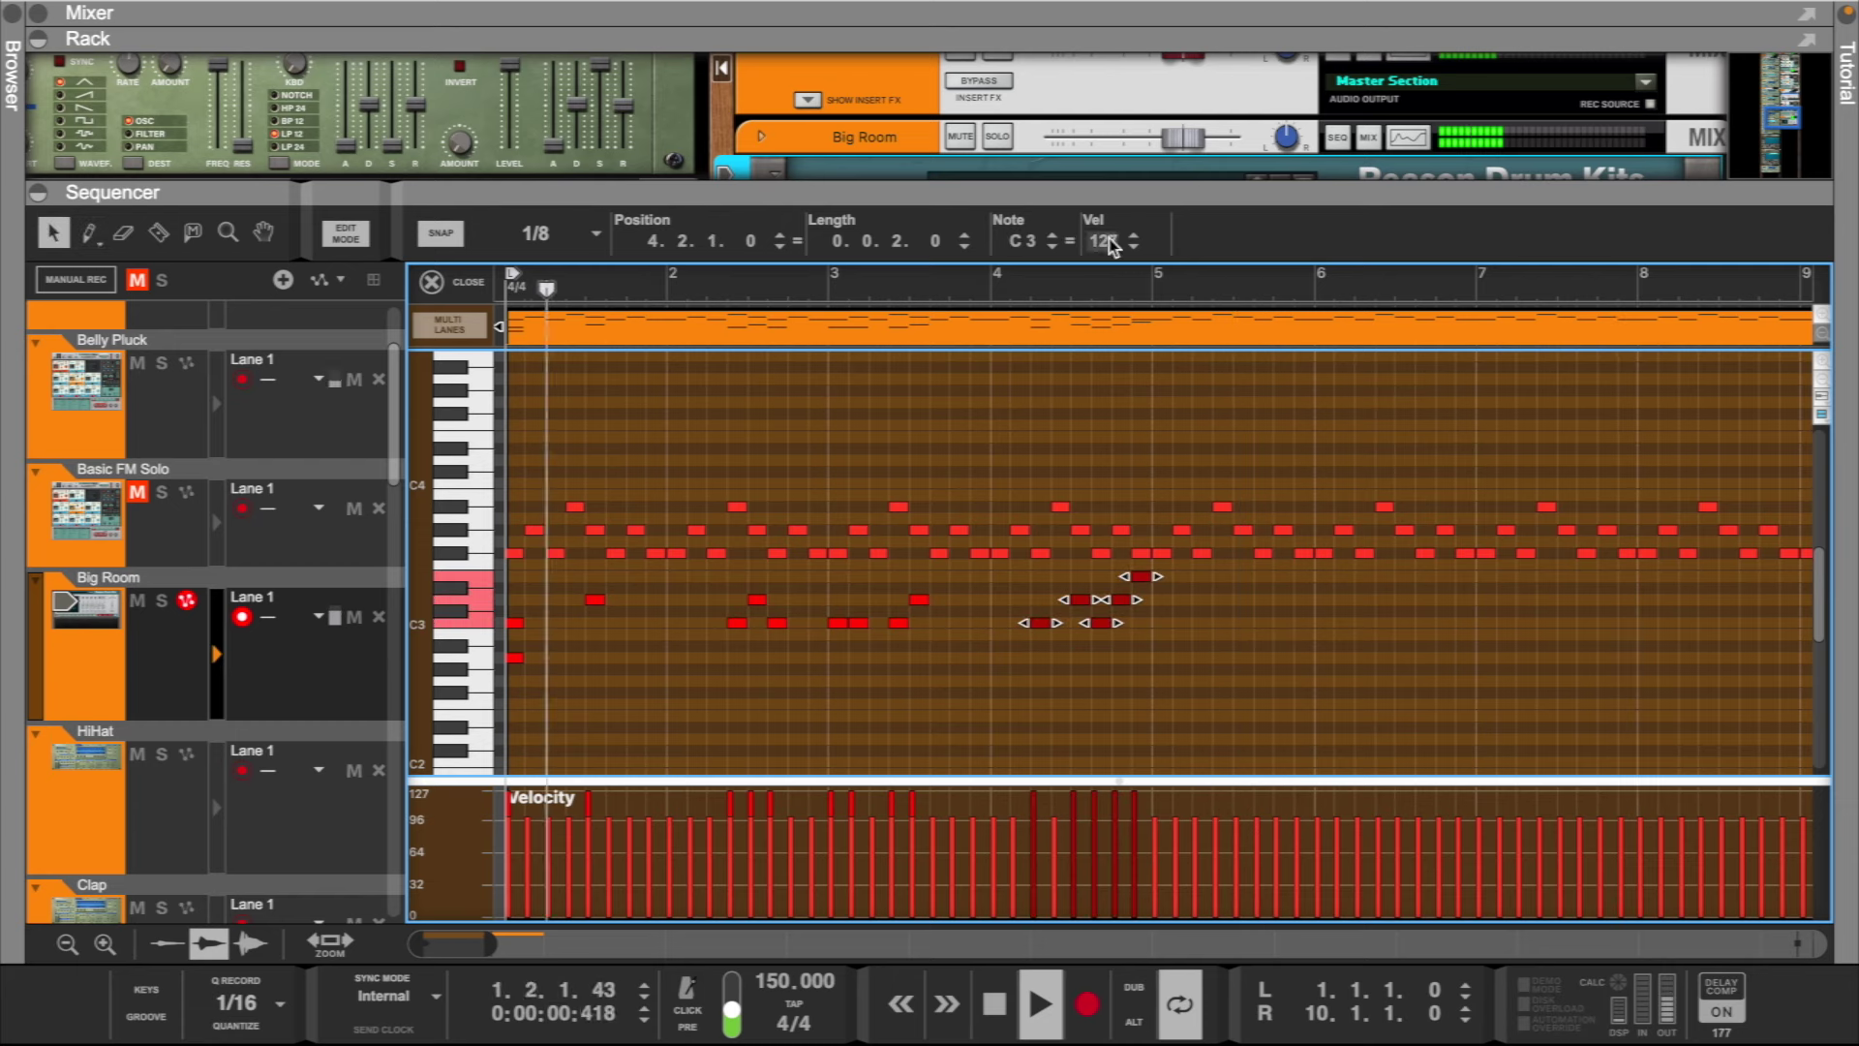
{"action": "double_click", "coordinate": [1102, 242]}
{"action": "key", "text": "Return"}
{"action": "left_click", "coordinate": [1194, 623]}
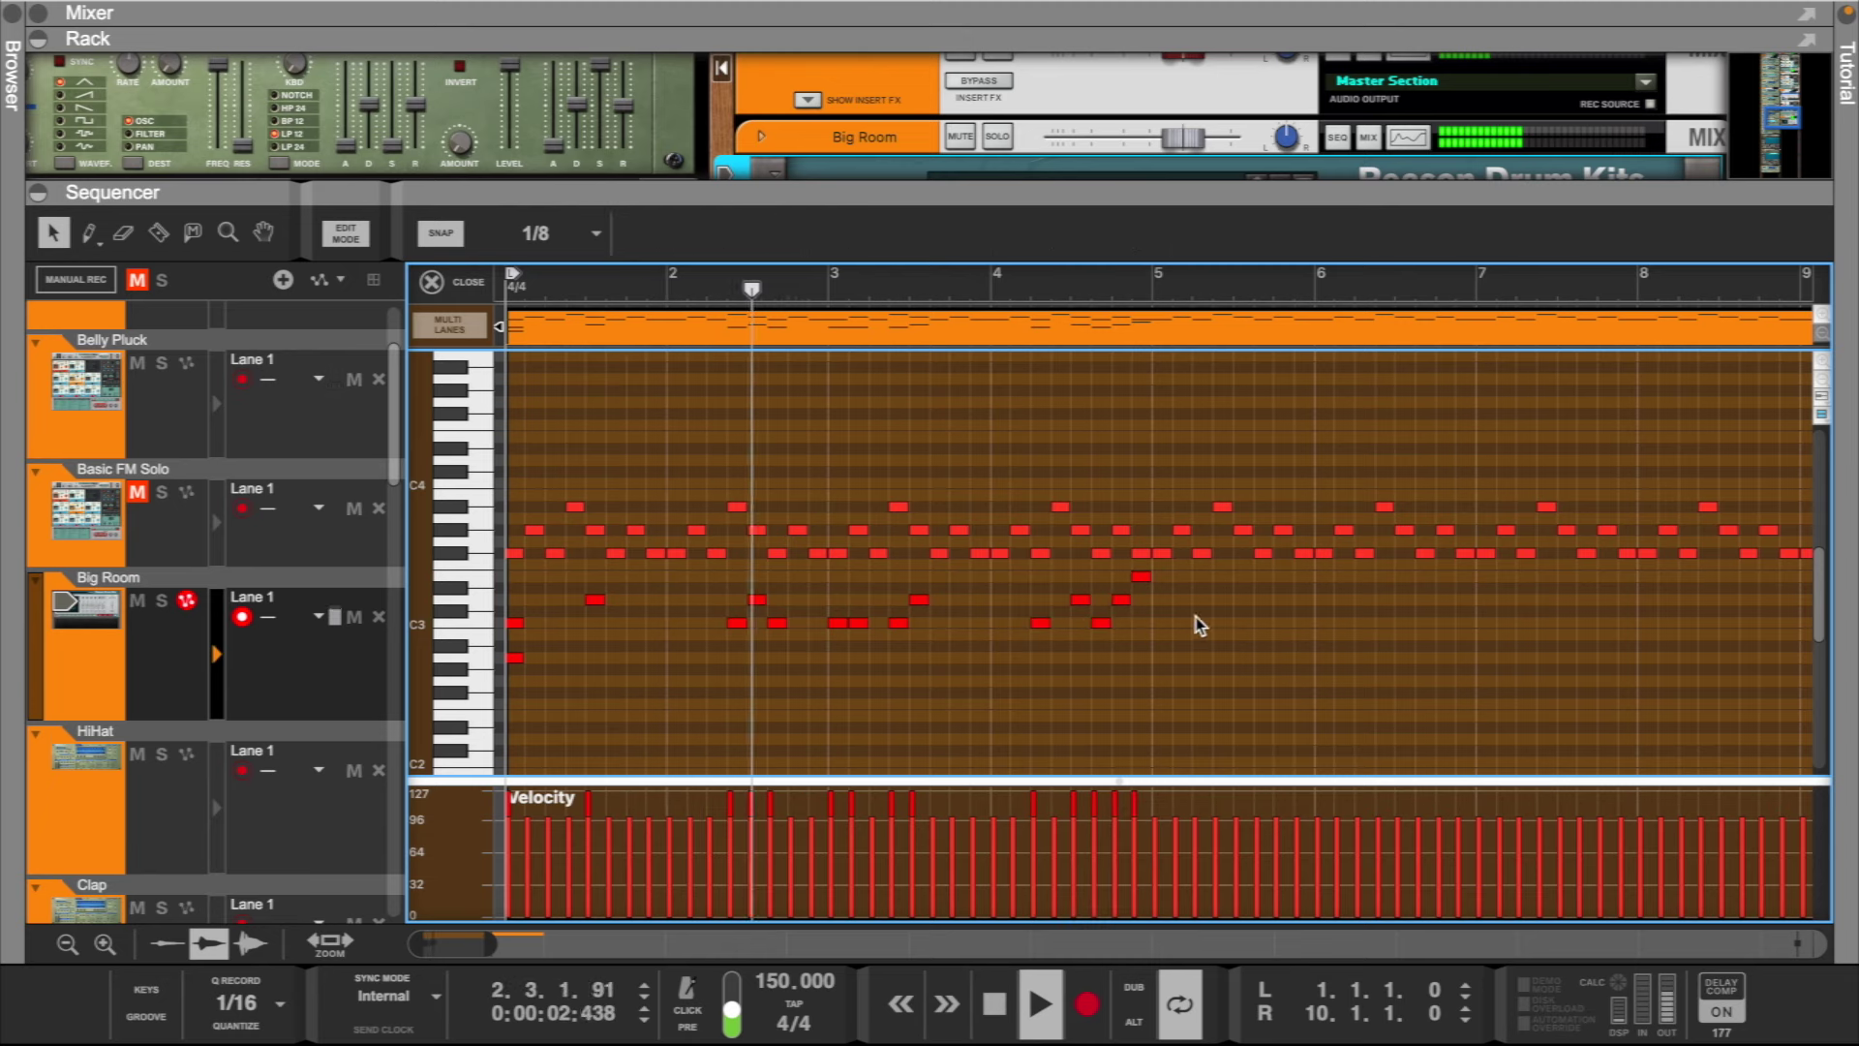
- Duplicate all lower percussion notes of bars 1 to 4 so the copy starts at 5.1.1.0
{"action": "left_click_drag", "start_coordinate": [1196, 572], "coordinate": [475, 714]}
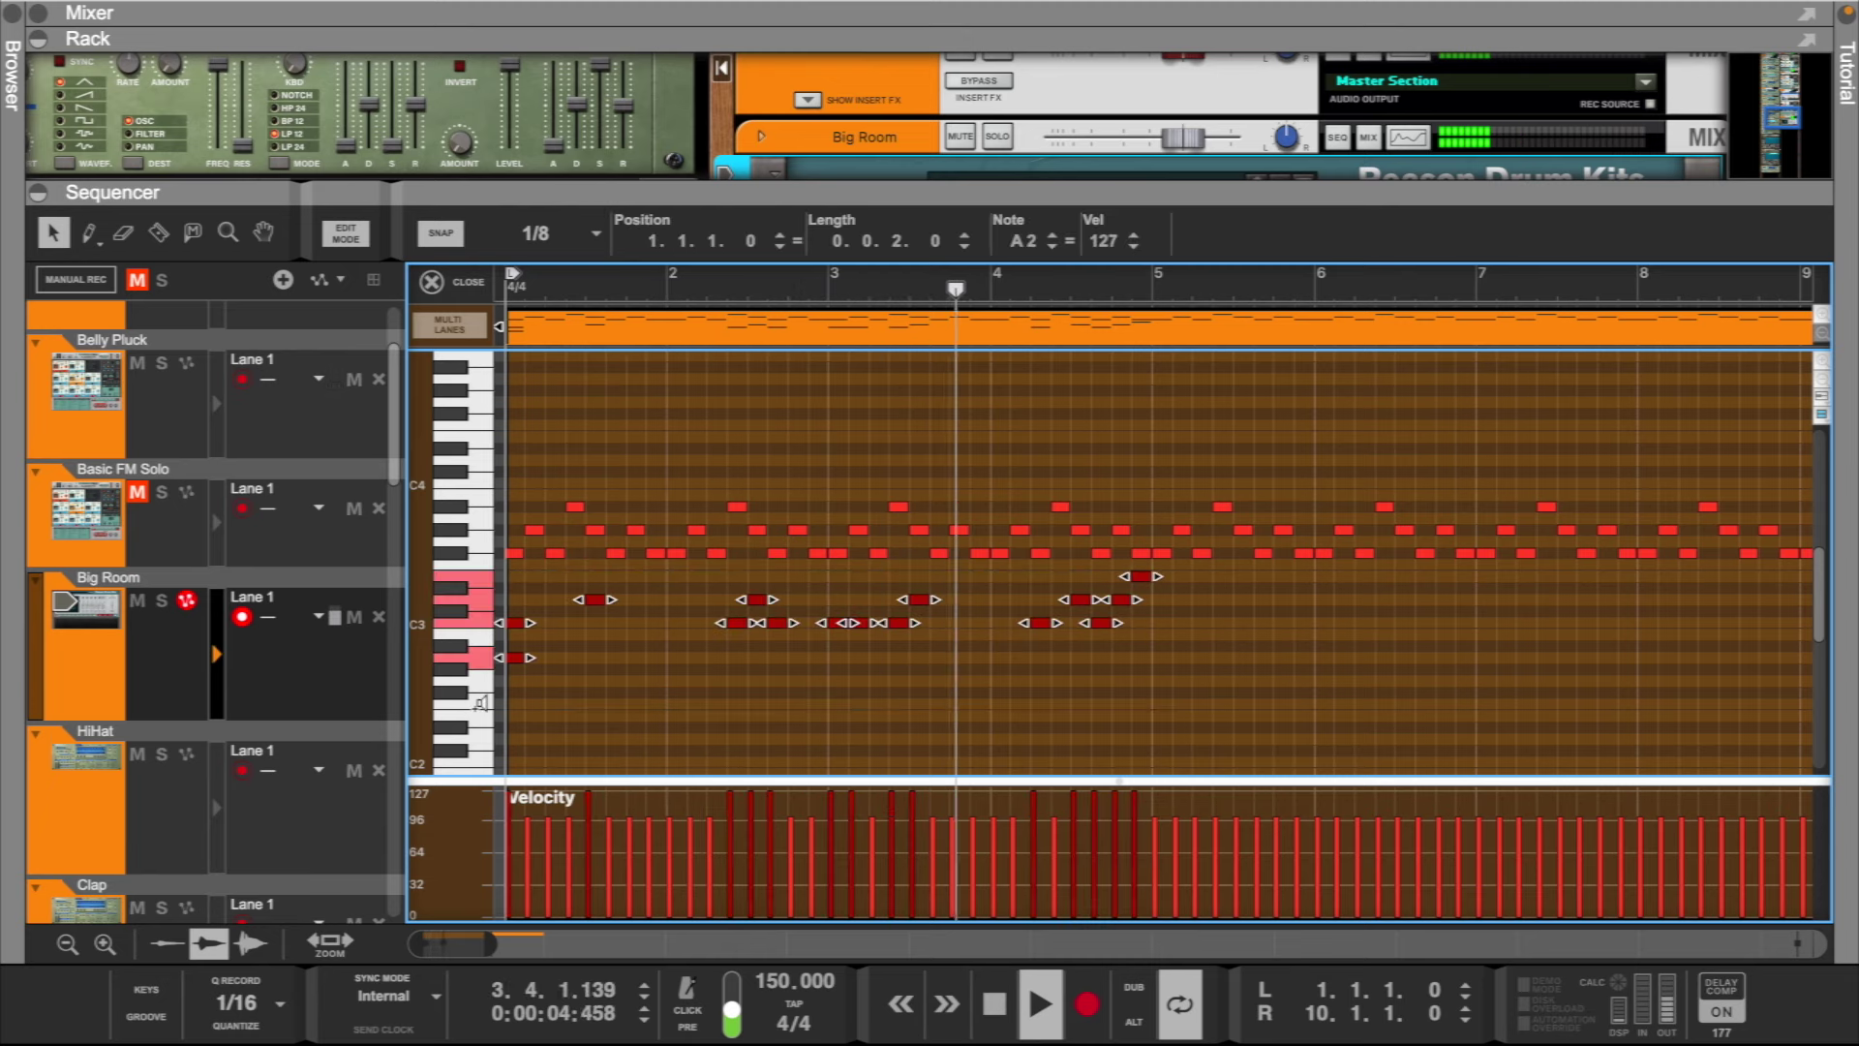
{"action": "key", "text": "super+d"}
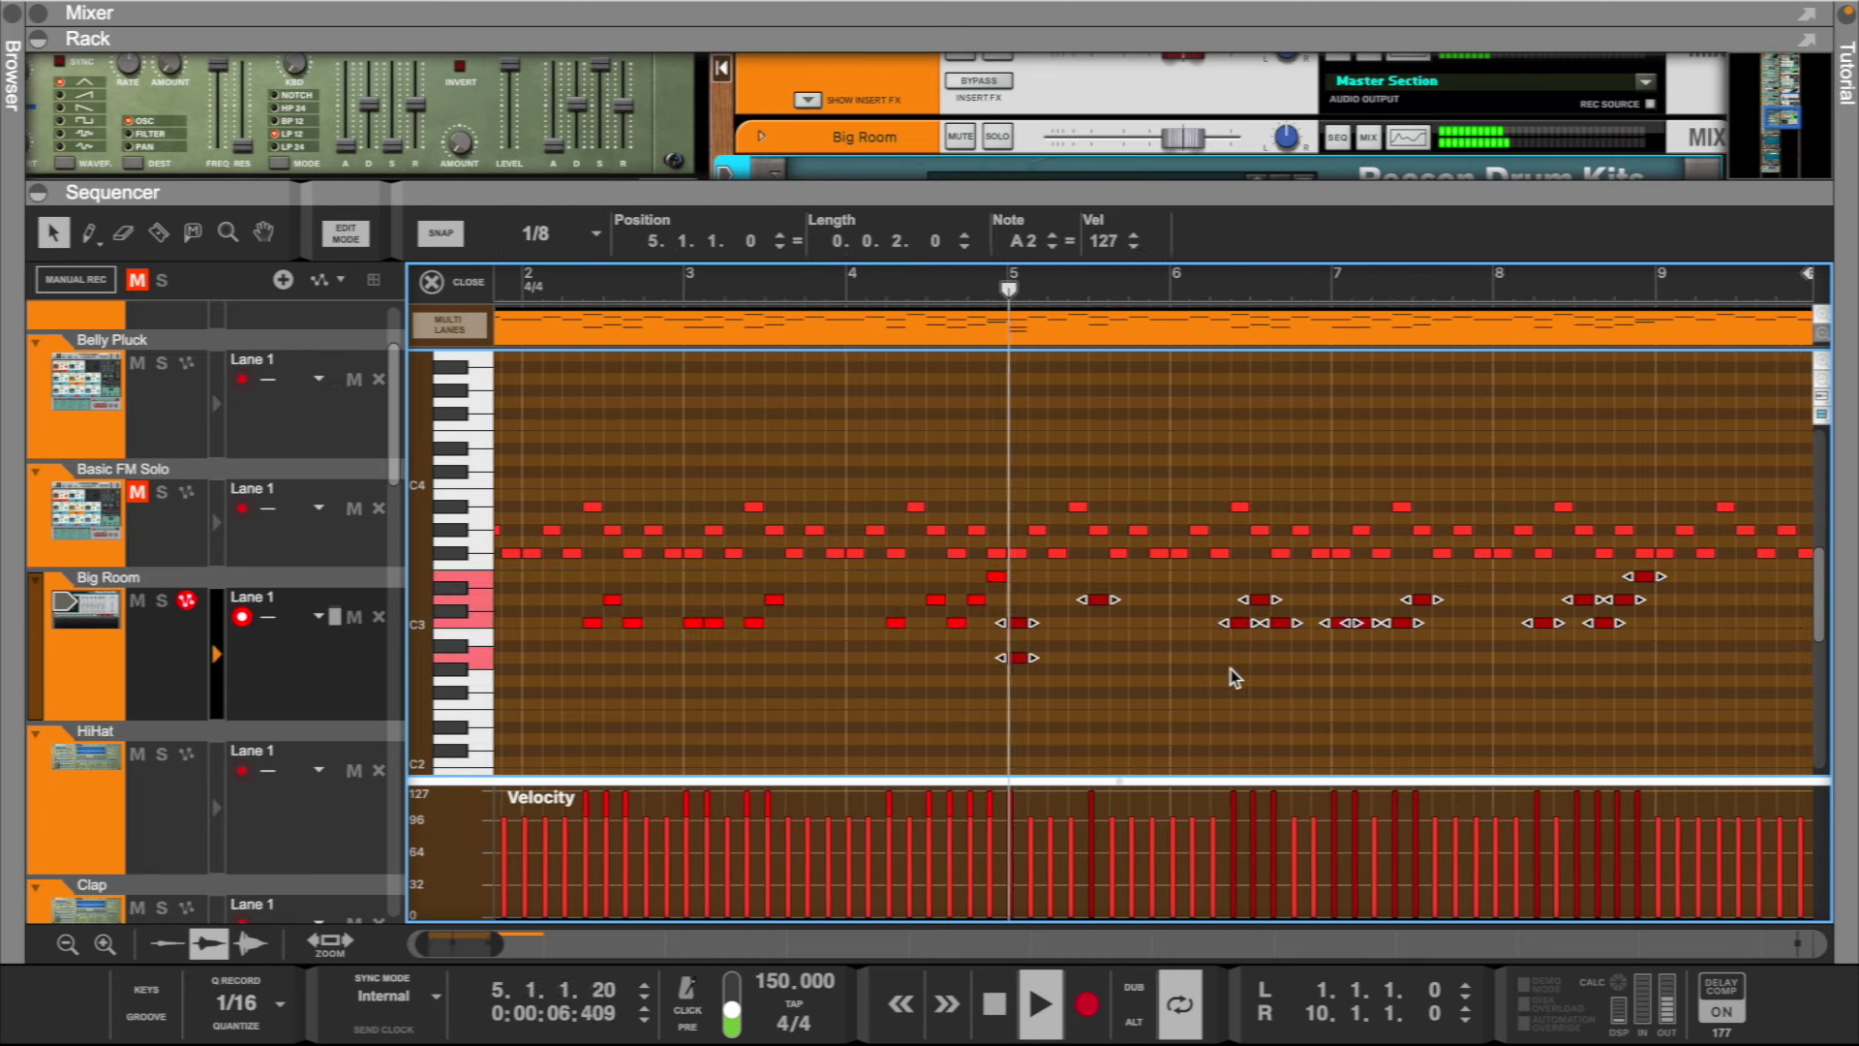
{"action": "left_click", "coordinate": [1261, 663]}
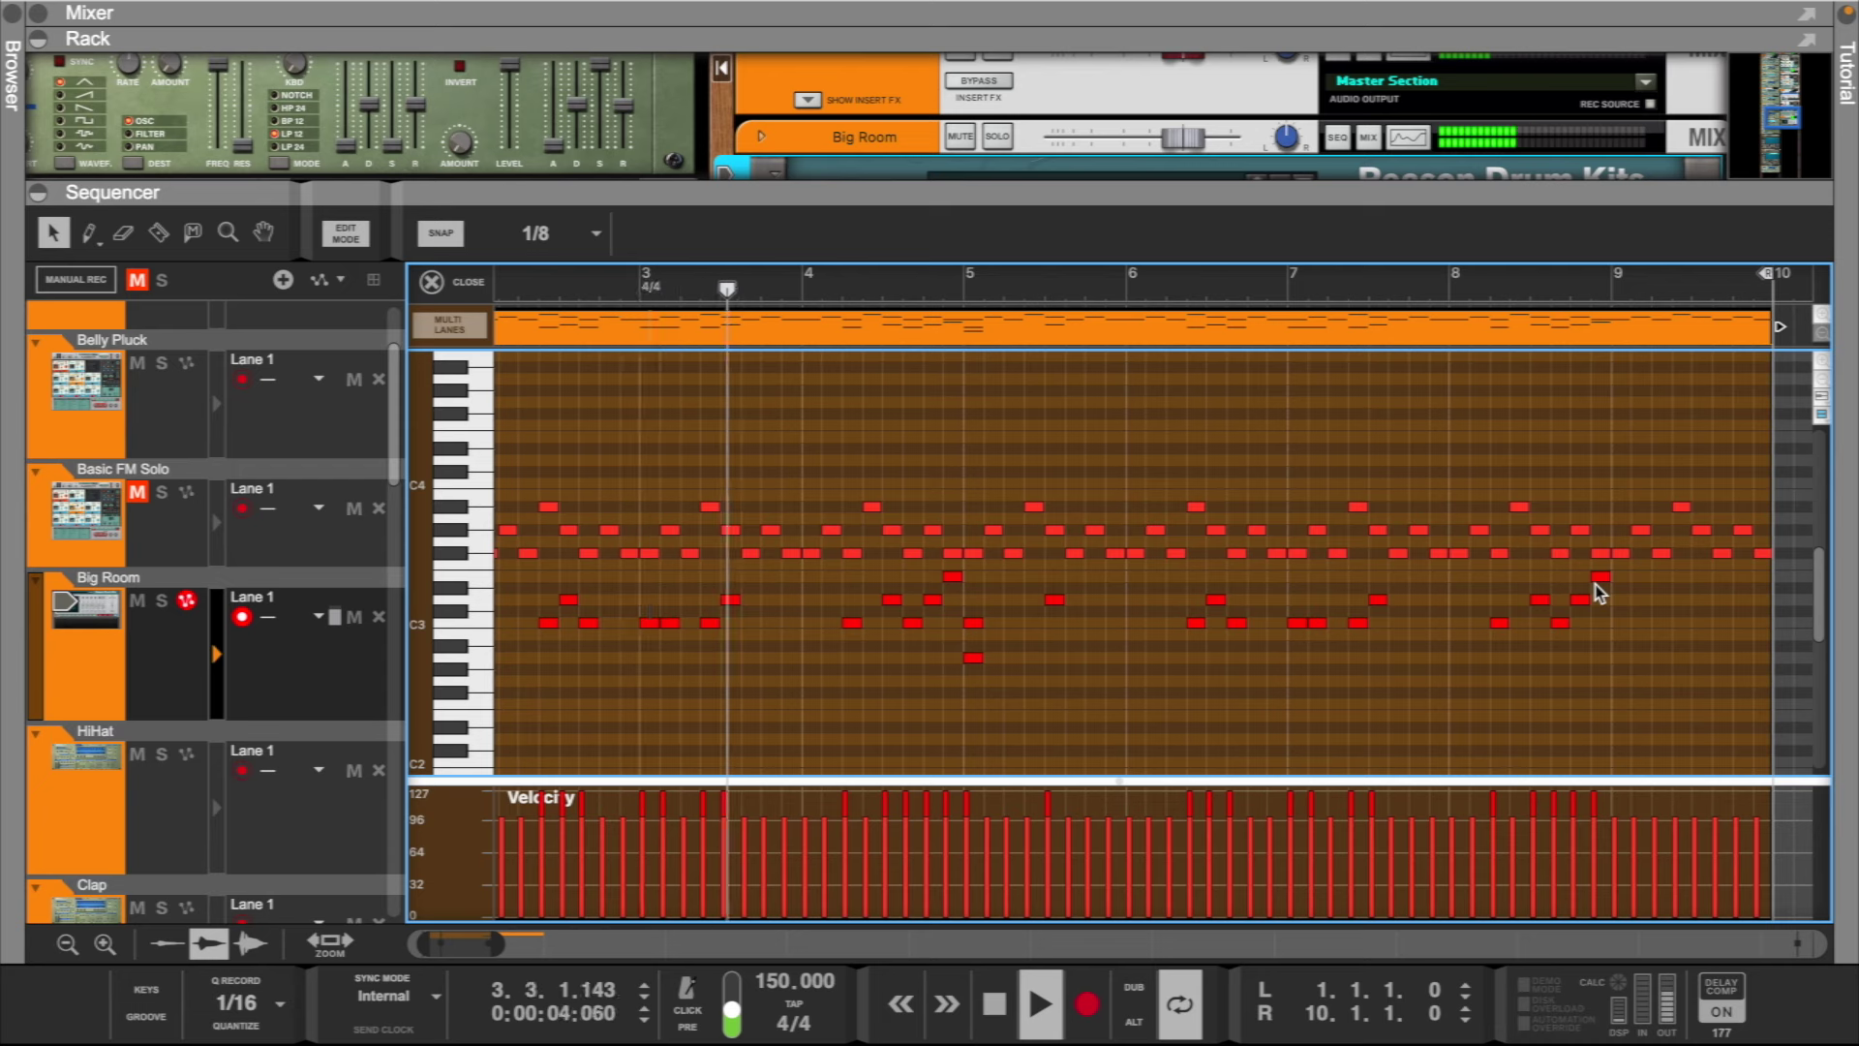
- Delete the hi-hat notes in bar 9 and move the right loop locator to 9.1.1.0
{"action": "left_click_drag", "start_coordinate": [1630, 495], "coordinate": [1758, 624]}
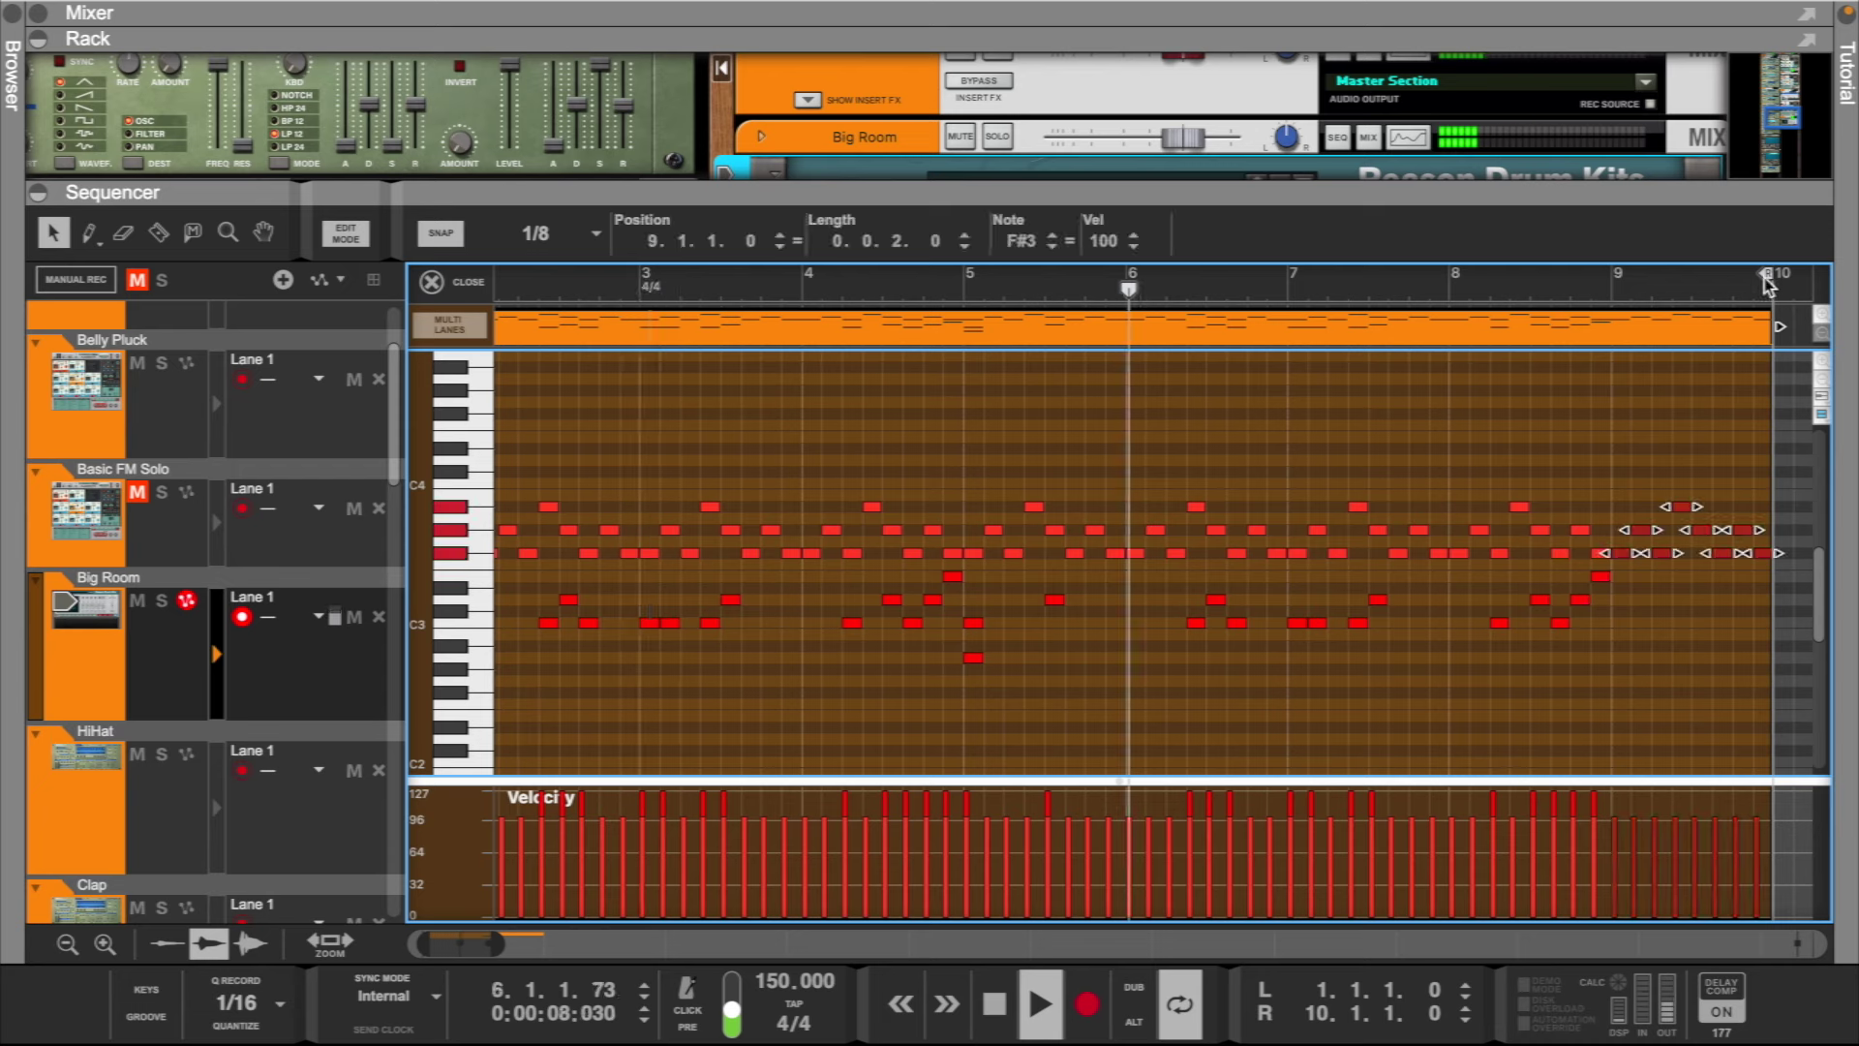
{"action": "key", "text": "Delete"}
{"action": "left_click_drag", "start_coordinate": [1767, 281], "coordinate": [1605, 281]}
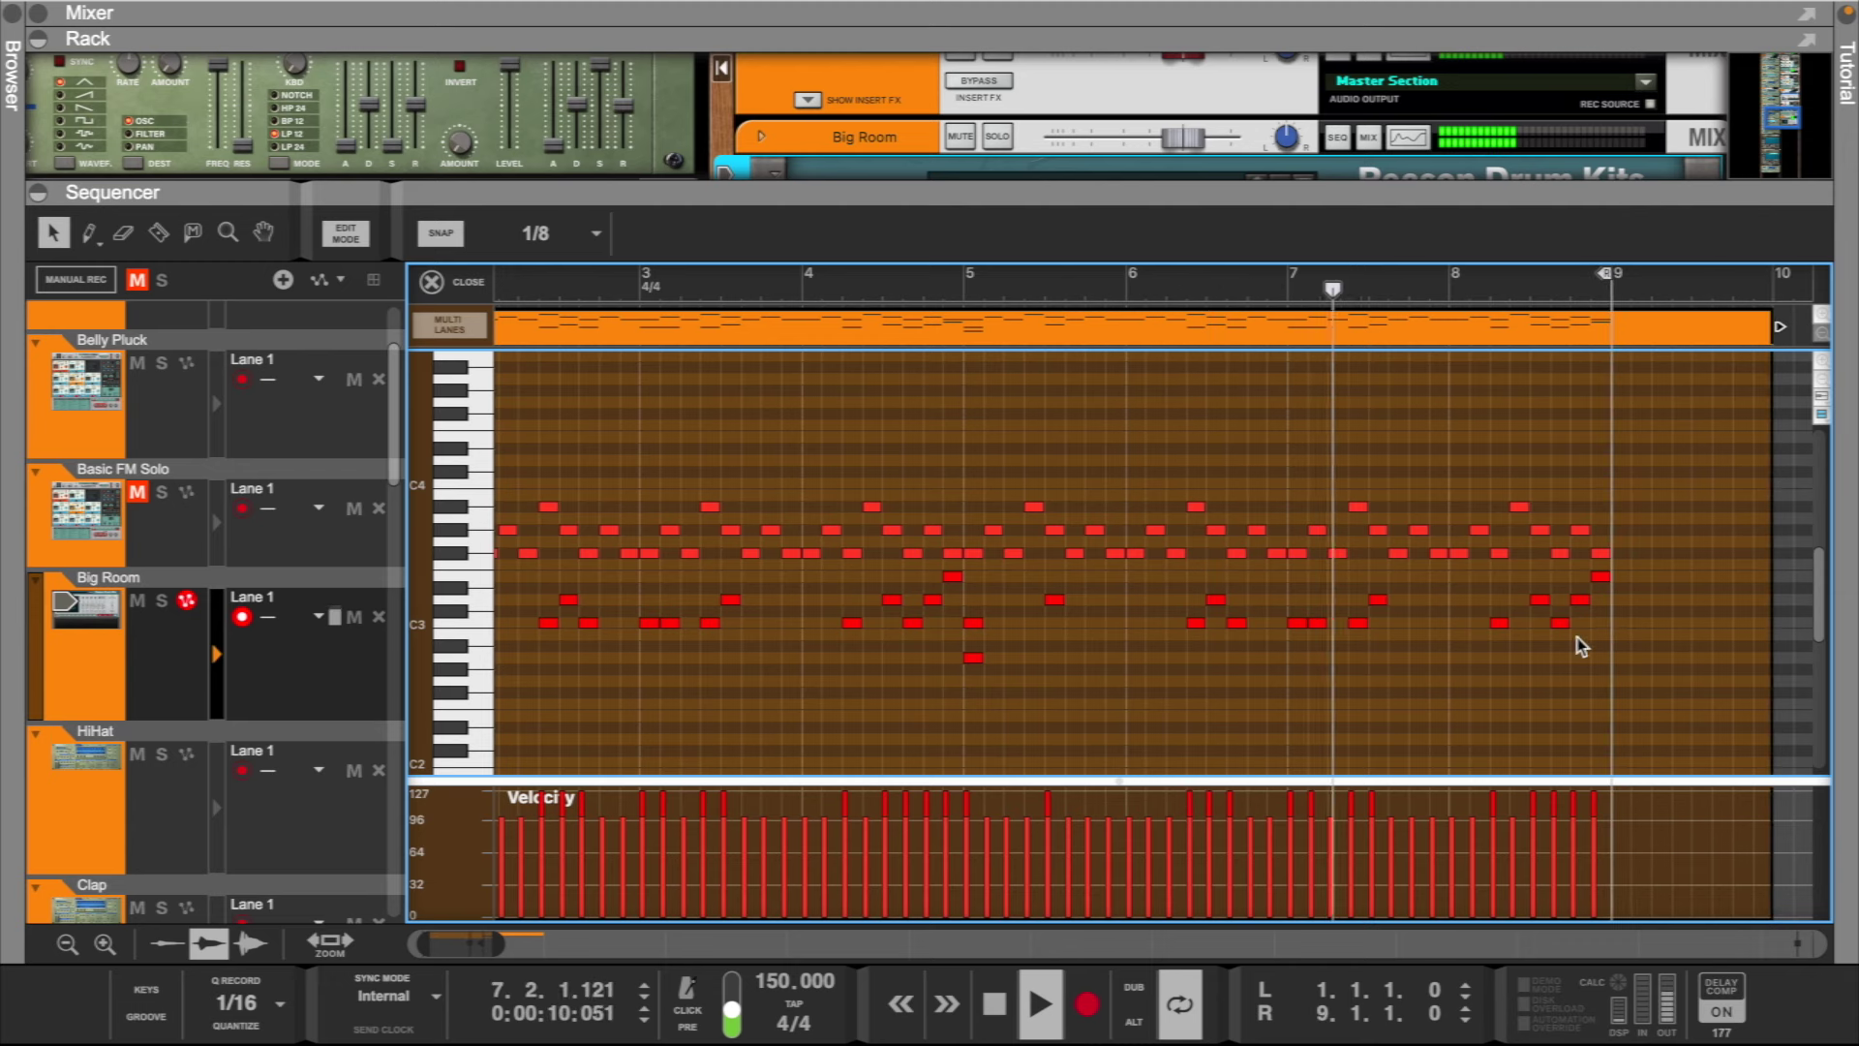
- Draw low 1/8 notes in bar 8: C2 at 8.1.3.0, B1 at 8.2.1.0 and D2 at 8.2.3.0
{"action": "scroll", "coordinate": [1520, 654], "scroll_direction": "down", "scroll_amount": 2}
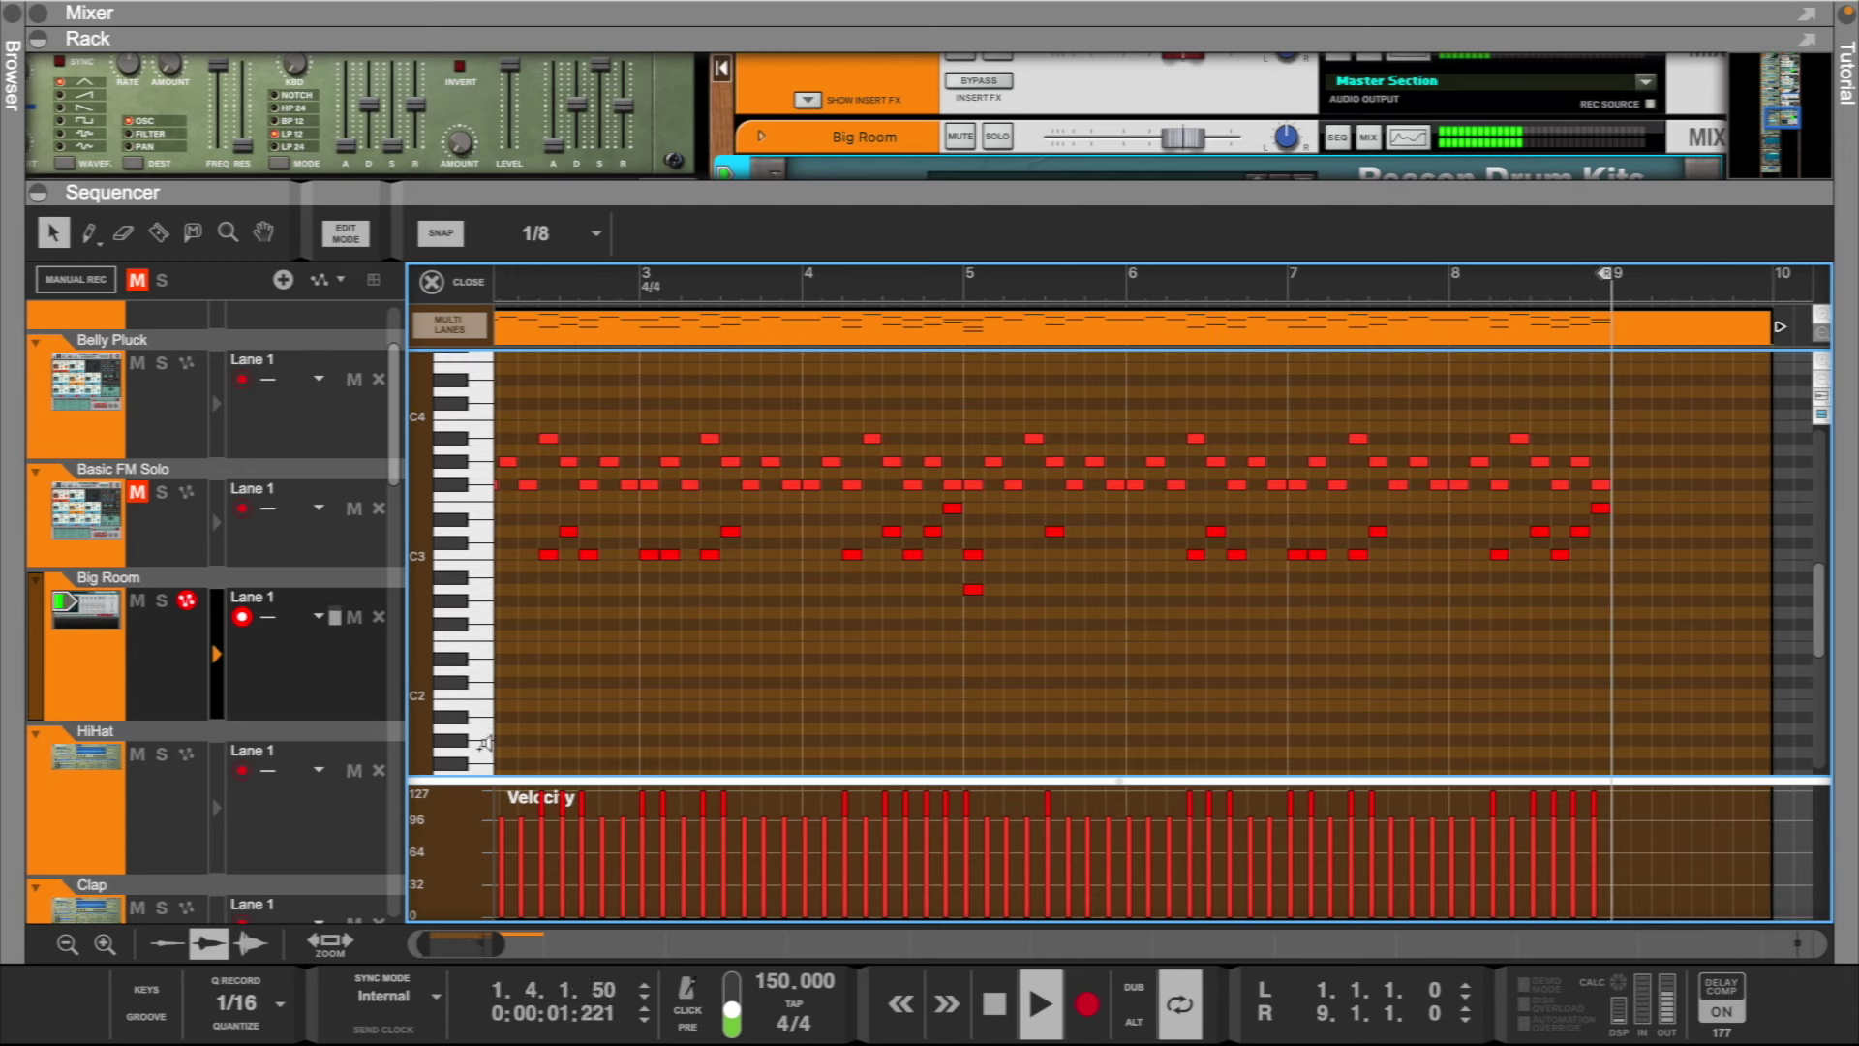
{"action": "left_click", "coordinate": [490, 713]}
{"action": "key", "text": "e"}
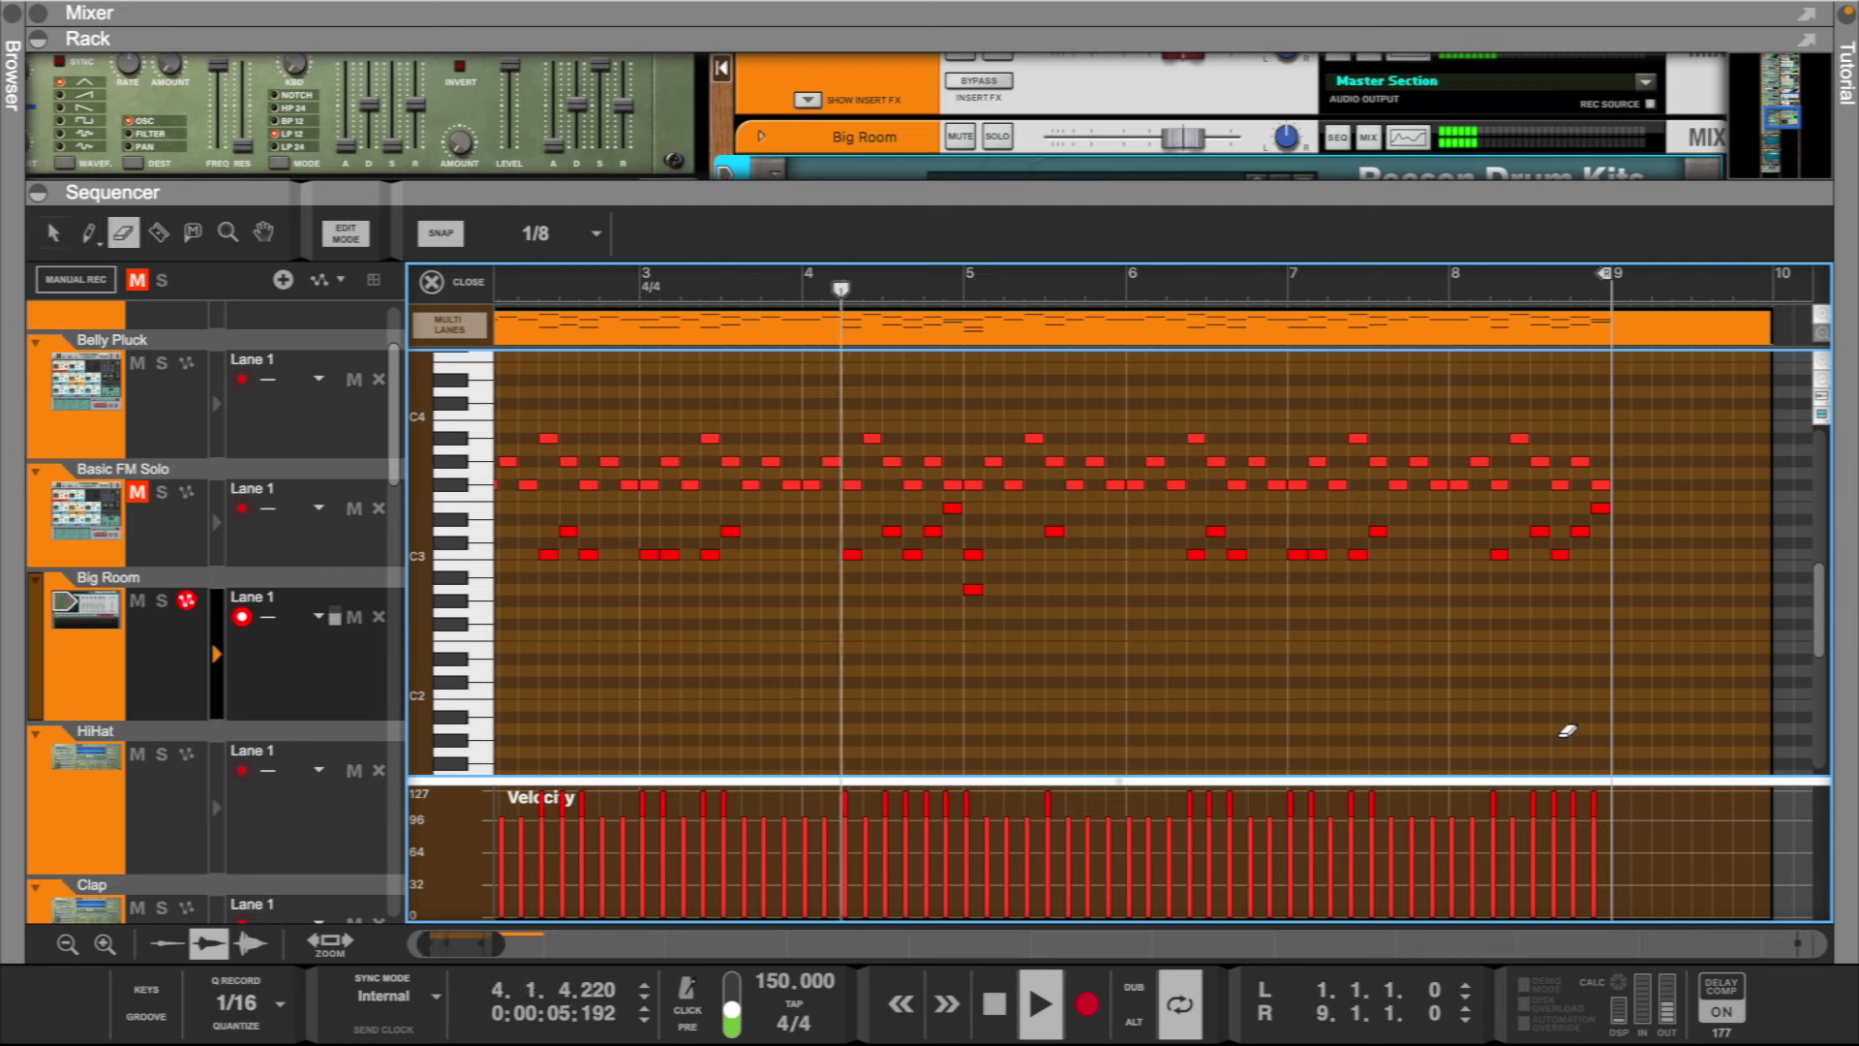
{"action": "key", "text": "w"}
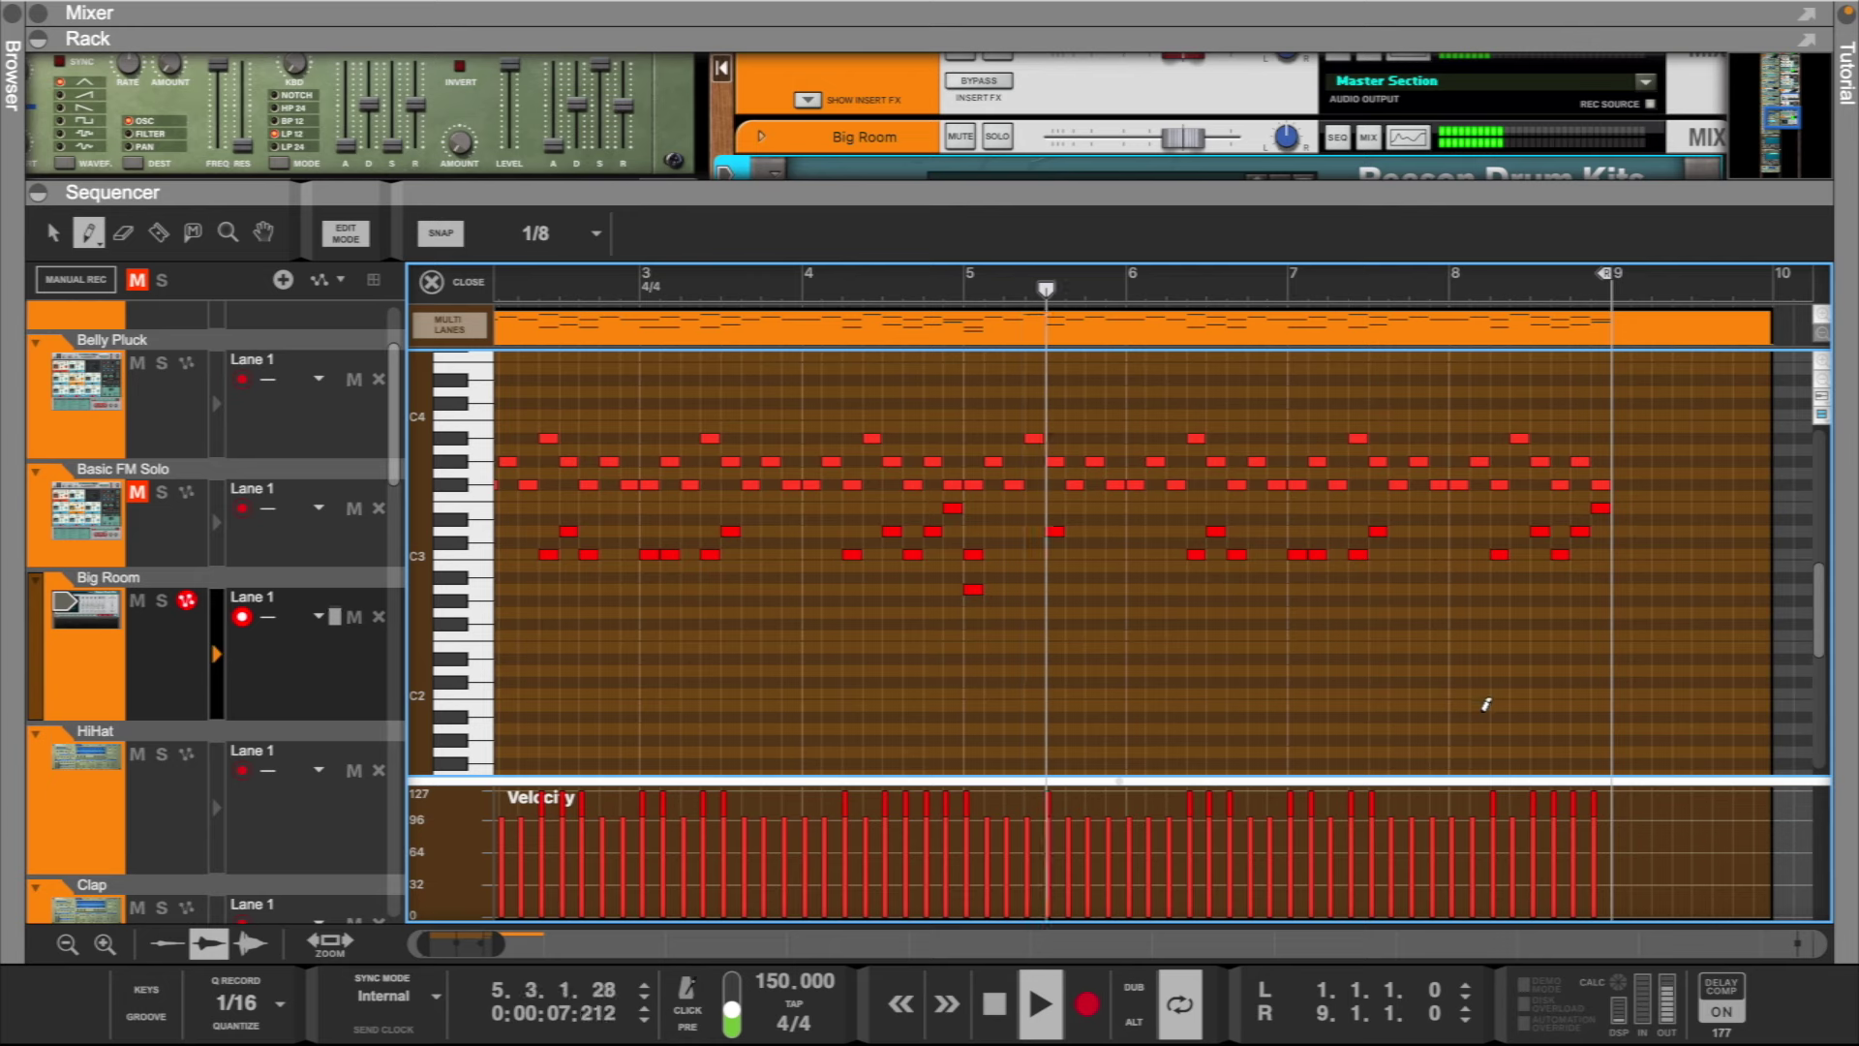
{"action": "left_click", "coordinate": [1479, 694]}
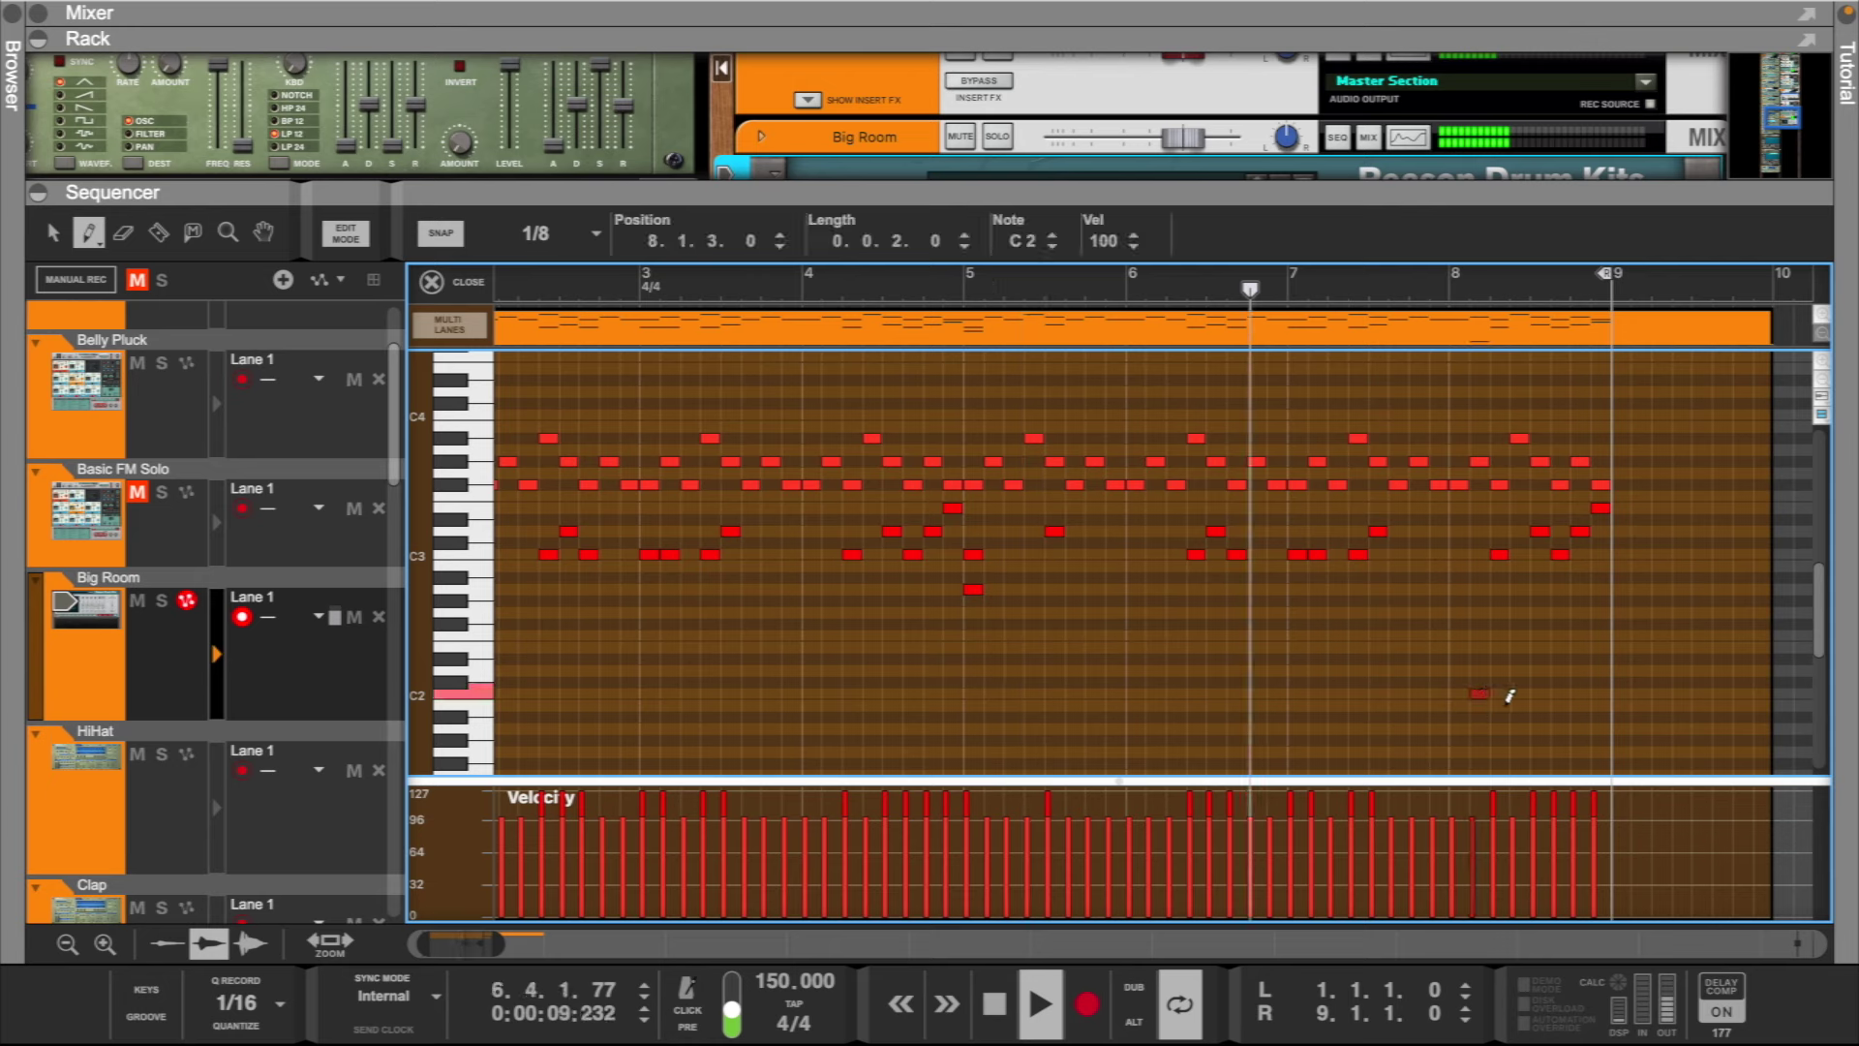
{"action": "left_click", "coordinate": [1500, 705]}
{"action": "left_click", "coordinate": [1520, 670]}
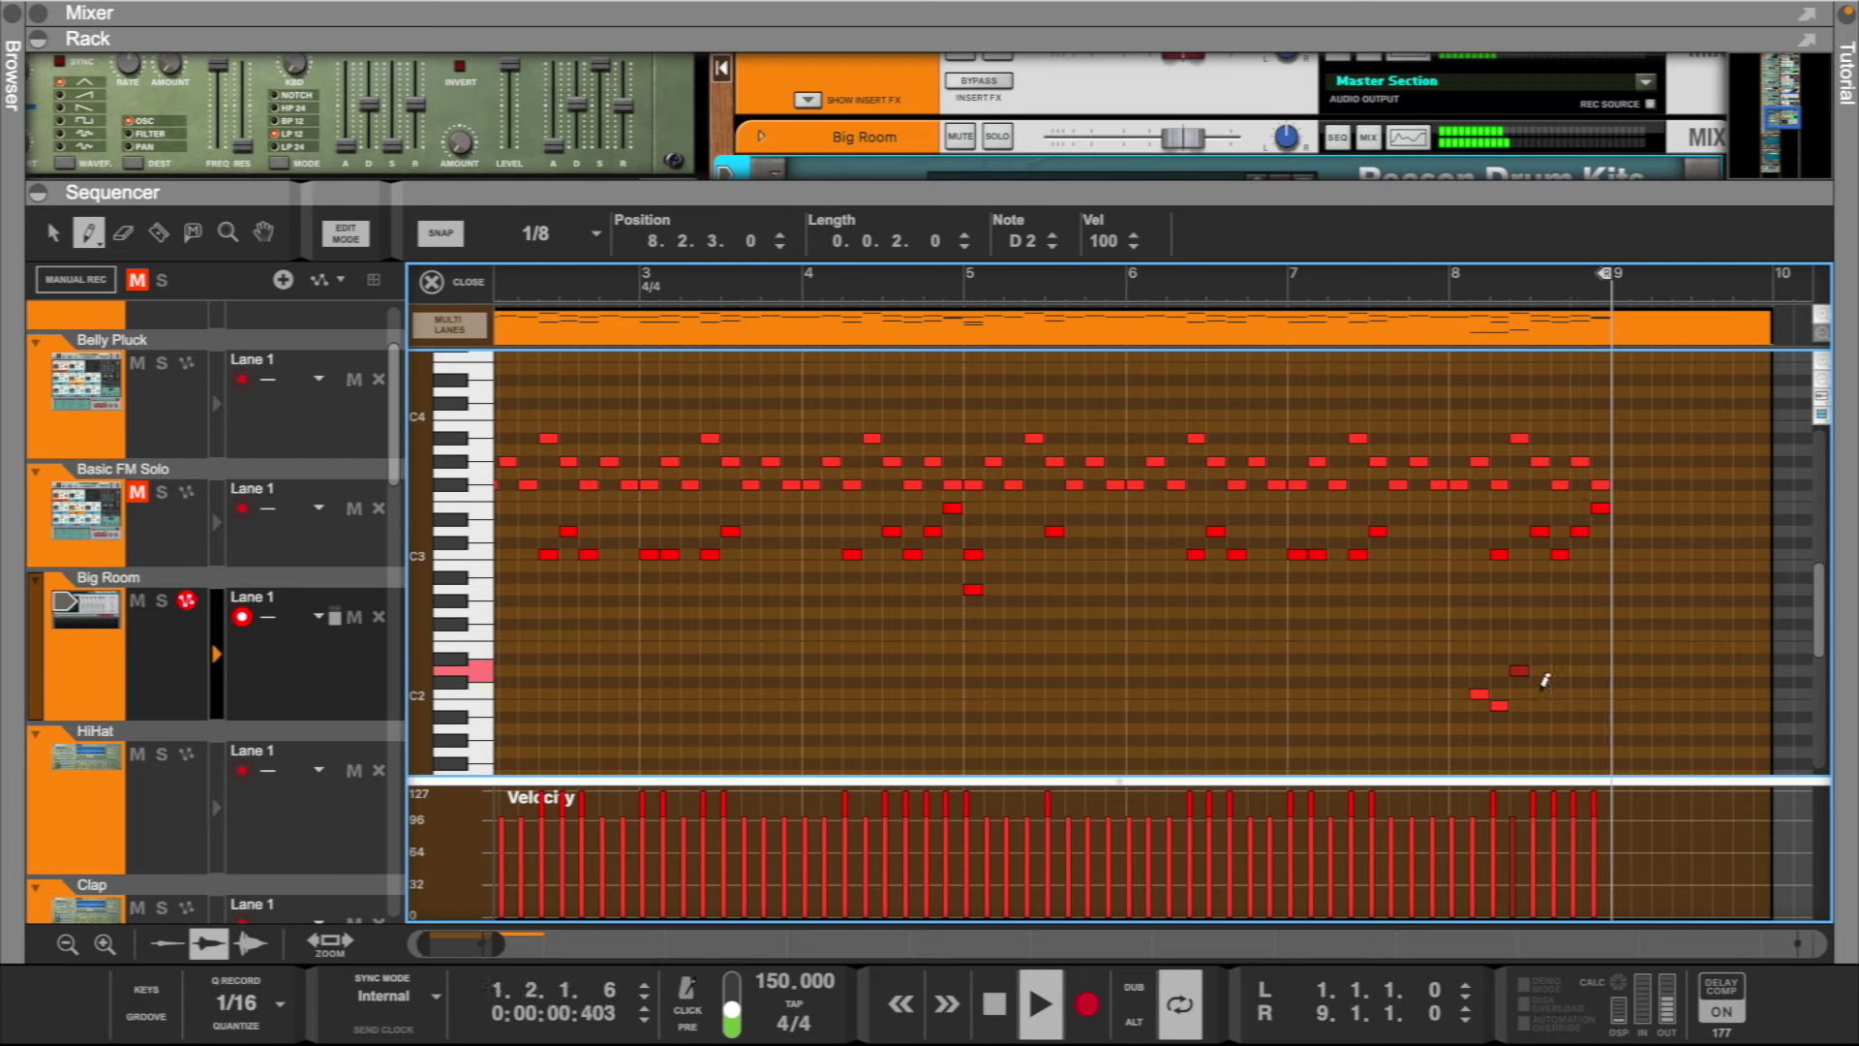
- Extend the low 1/8 run in bar 8 with C2 at 8.3.1.0, B1 at 8.3.3.0 and 8.4.1.0, and A1 at 8.4.3.0
{"action": "key", "text": "space"}
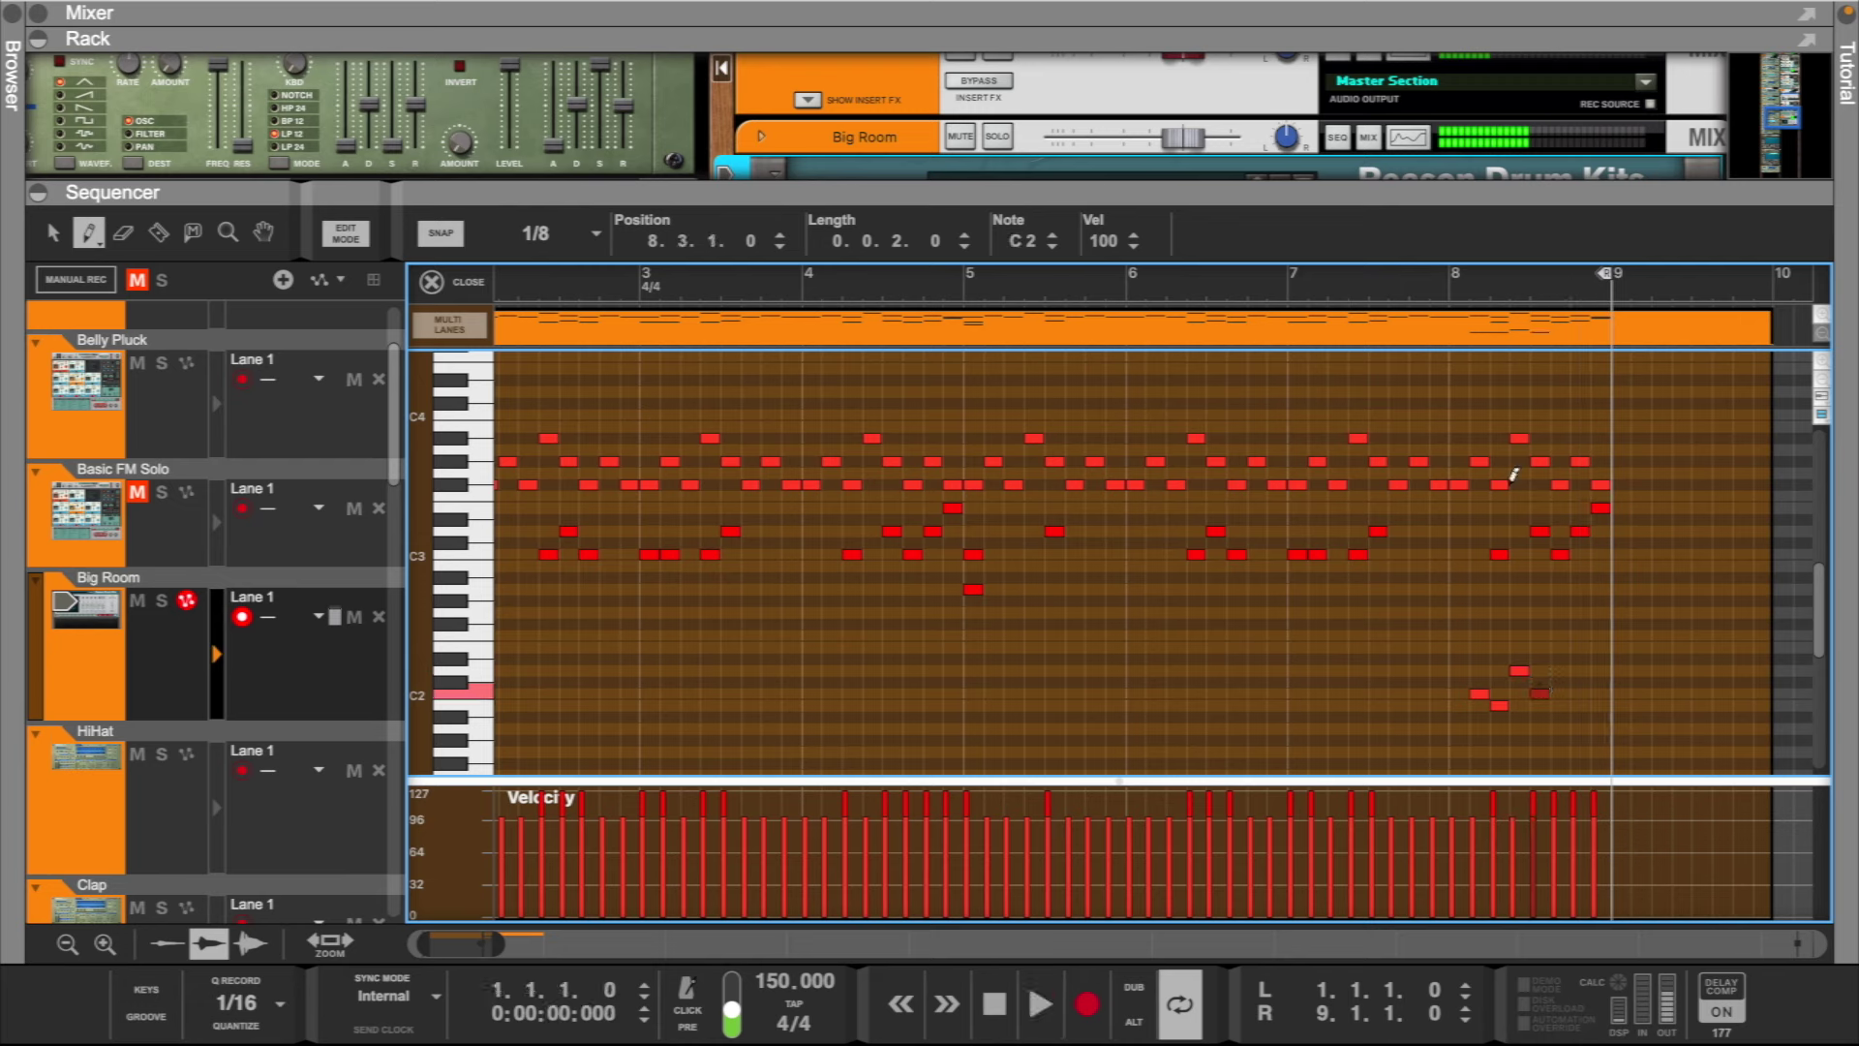
{"action": "left_click", "coordinate": [1451, 291]}
{"action": "key", "text": "space"}
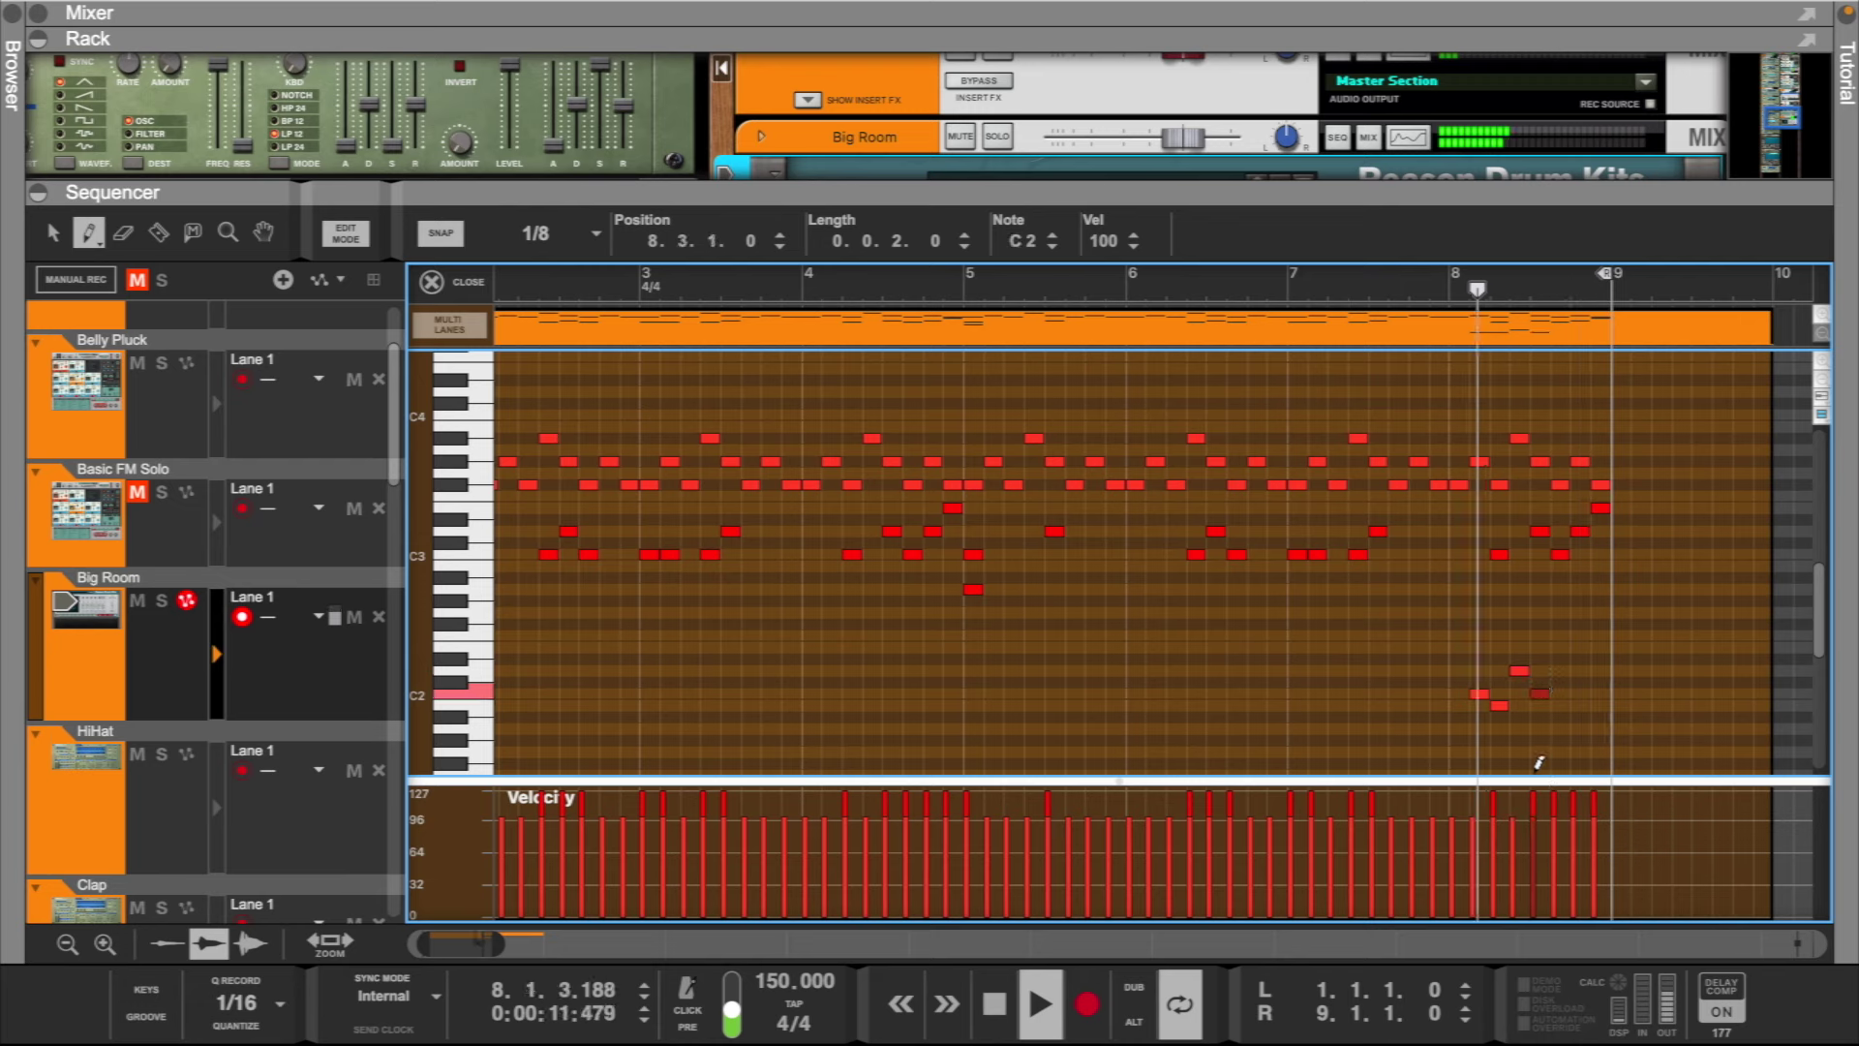
{"action": "left_click", "coordinate": [1559, 705]}
{"action": "left_click", "coordinate": [1580, 705]}
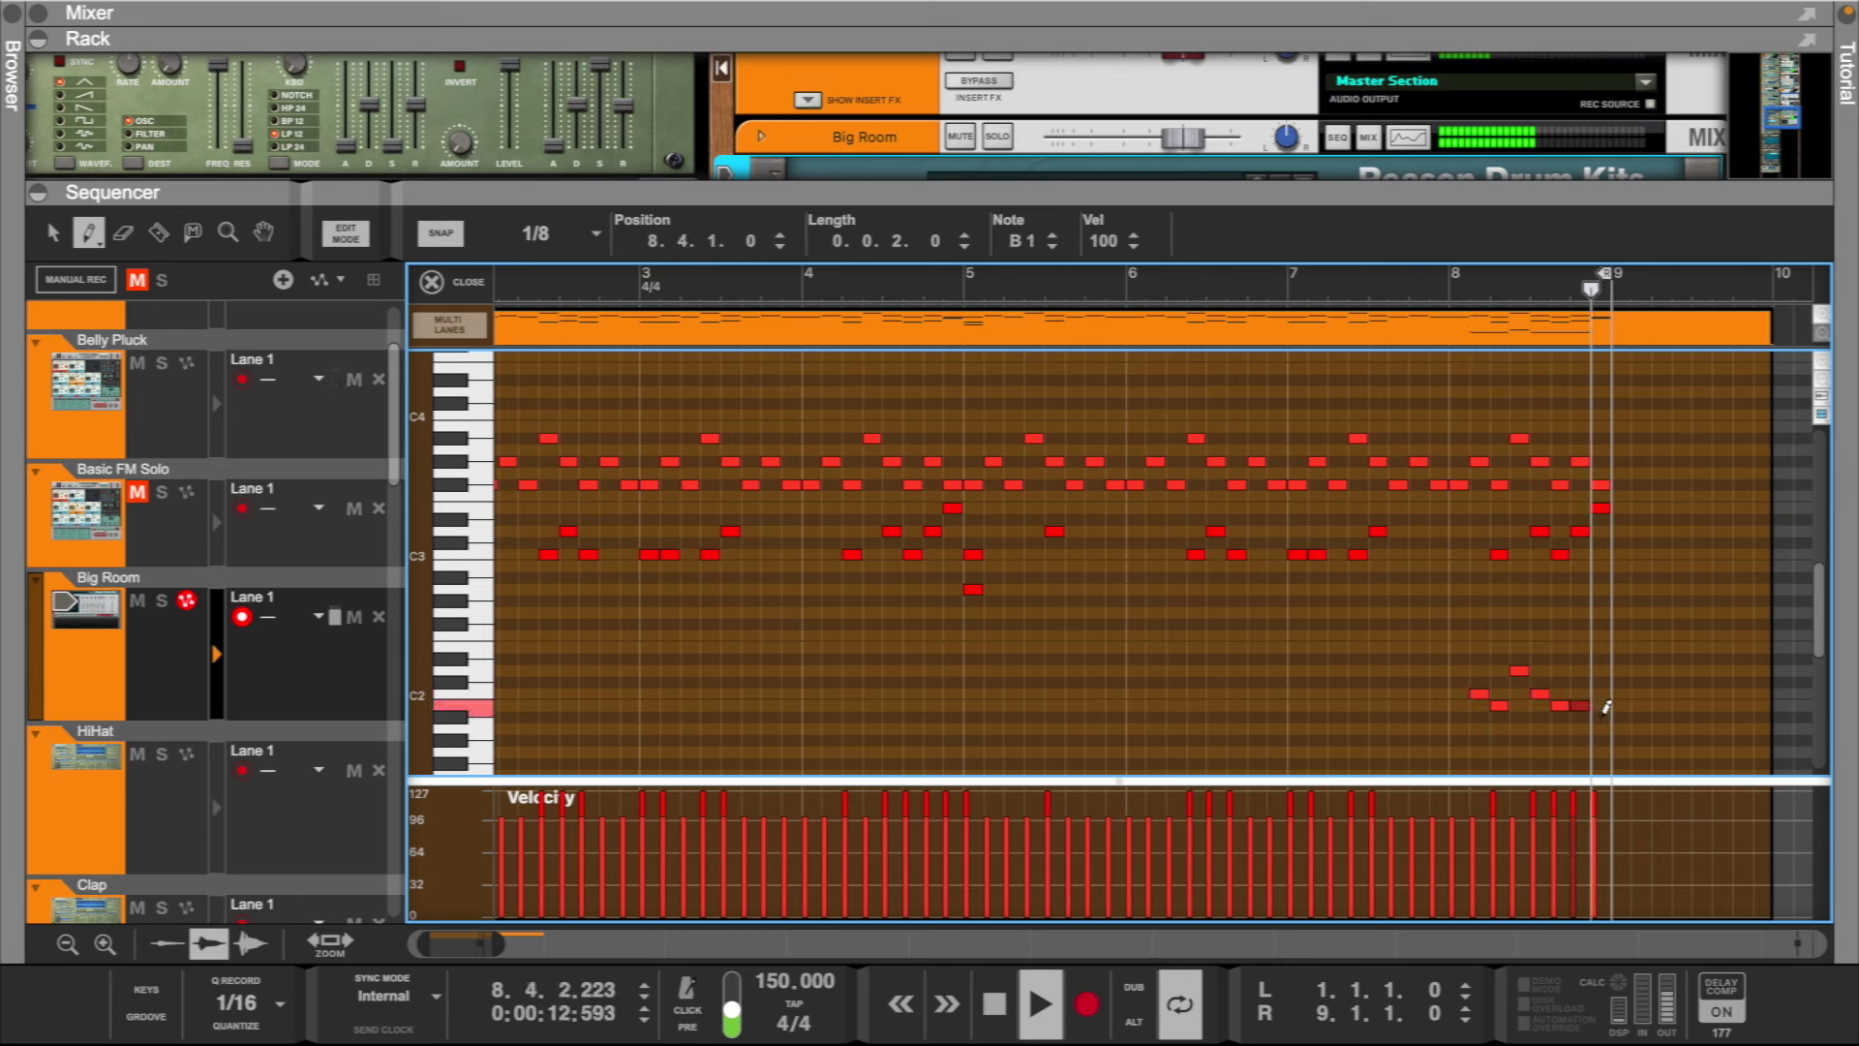
{"action": "key", "text": "e"}
{"action": "left_click", "coordinate": [1636, 659]}
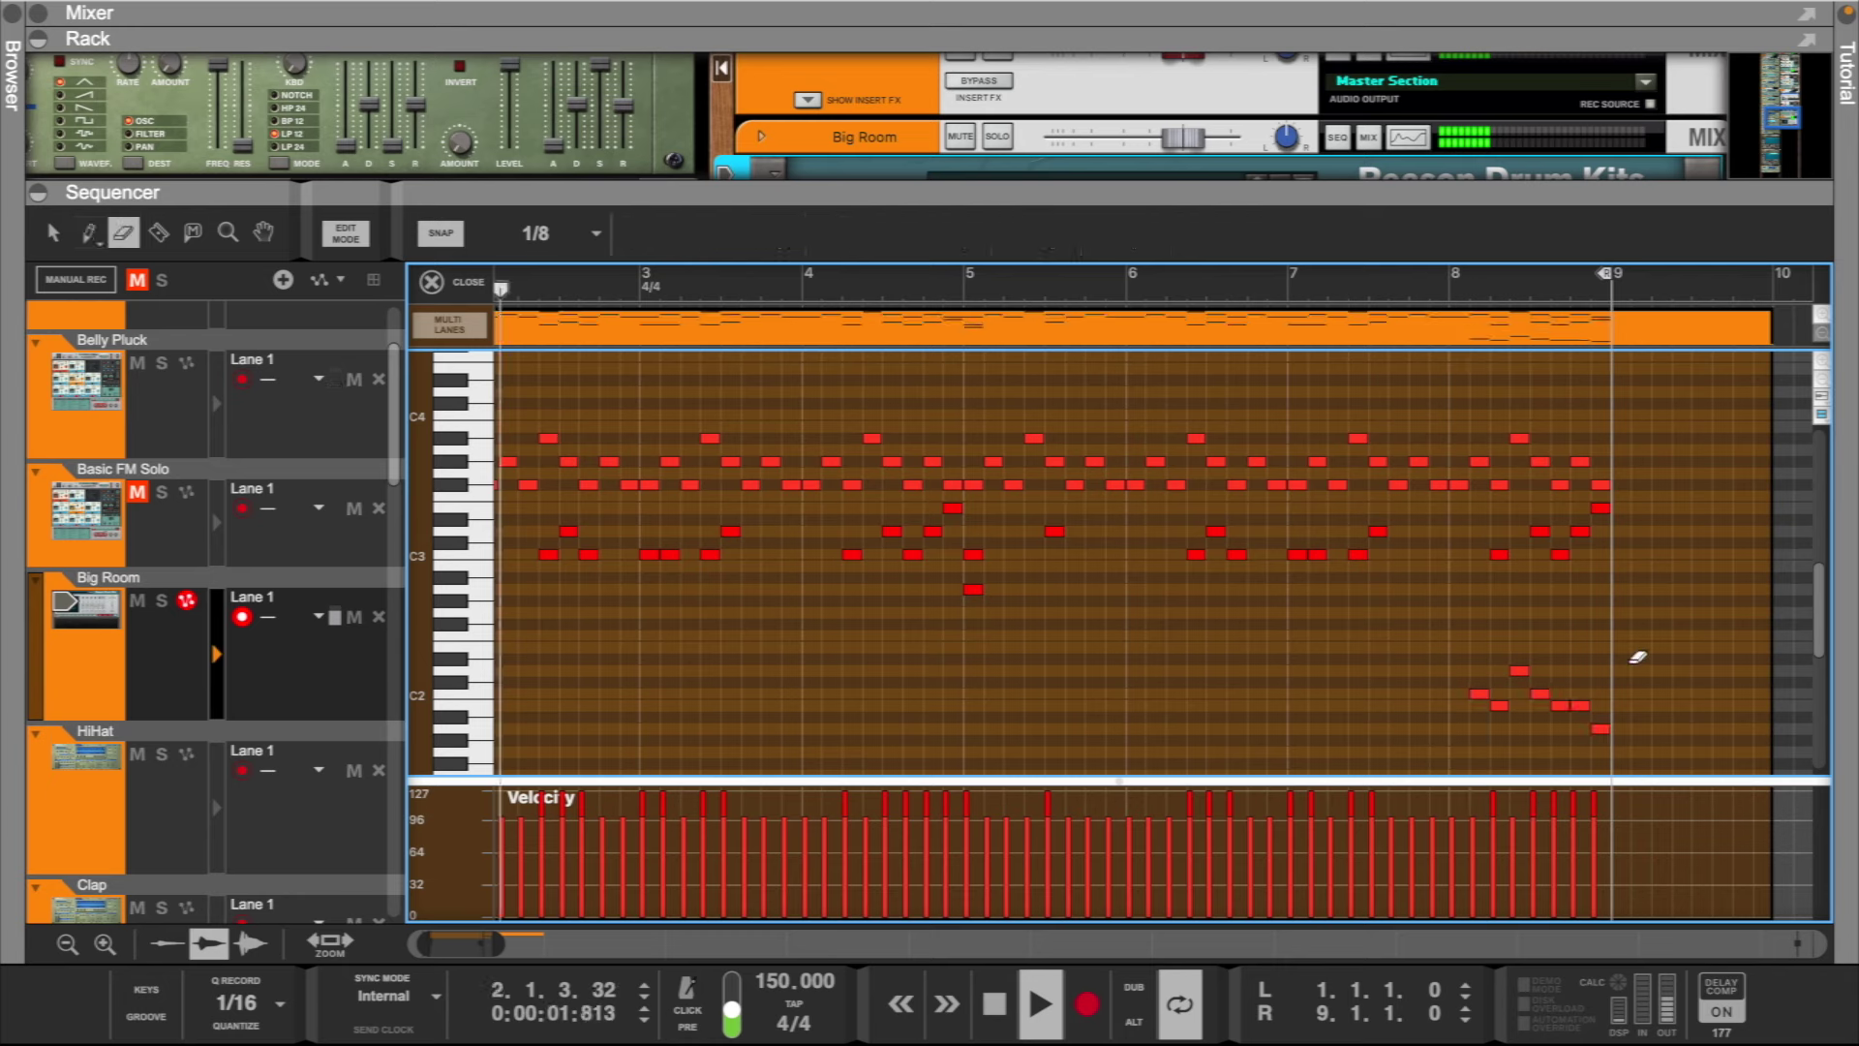
{"action": "key", "text": "w"}
{"action": "left_click", "coordinate": [1637, 659]}
{"action": "key", "text": "q"}
{"action": "key", "text": "Delete"}
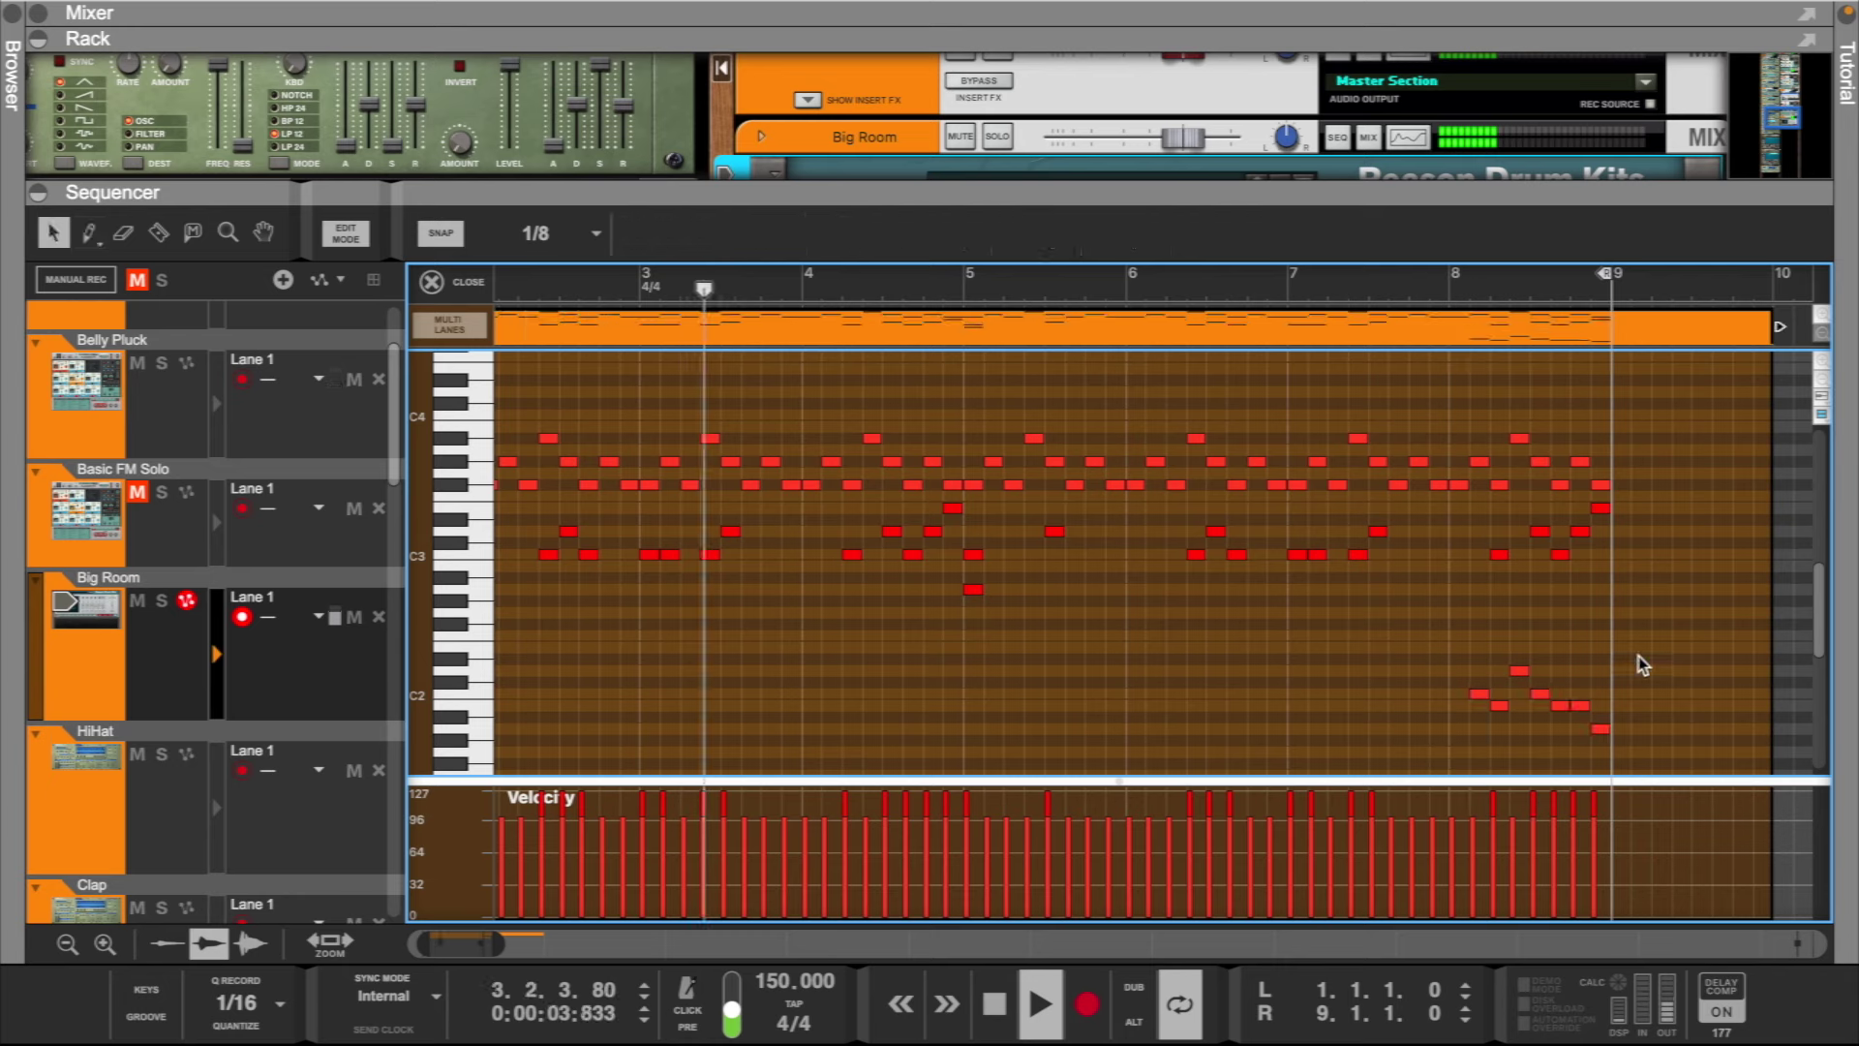
{"action": "left_click_drag", "start_coordinate": [1640, 654], "coordinate": [1467, 741]}
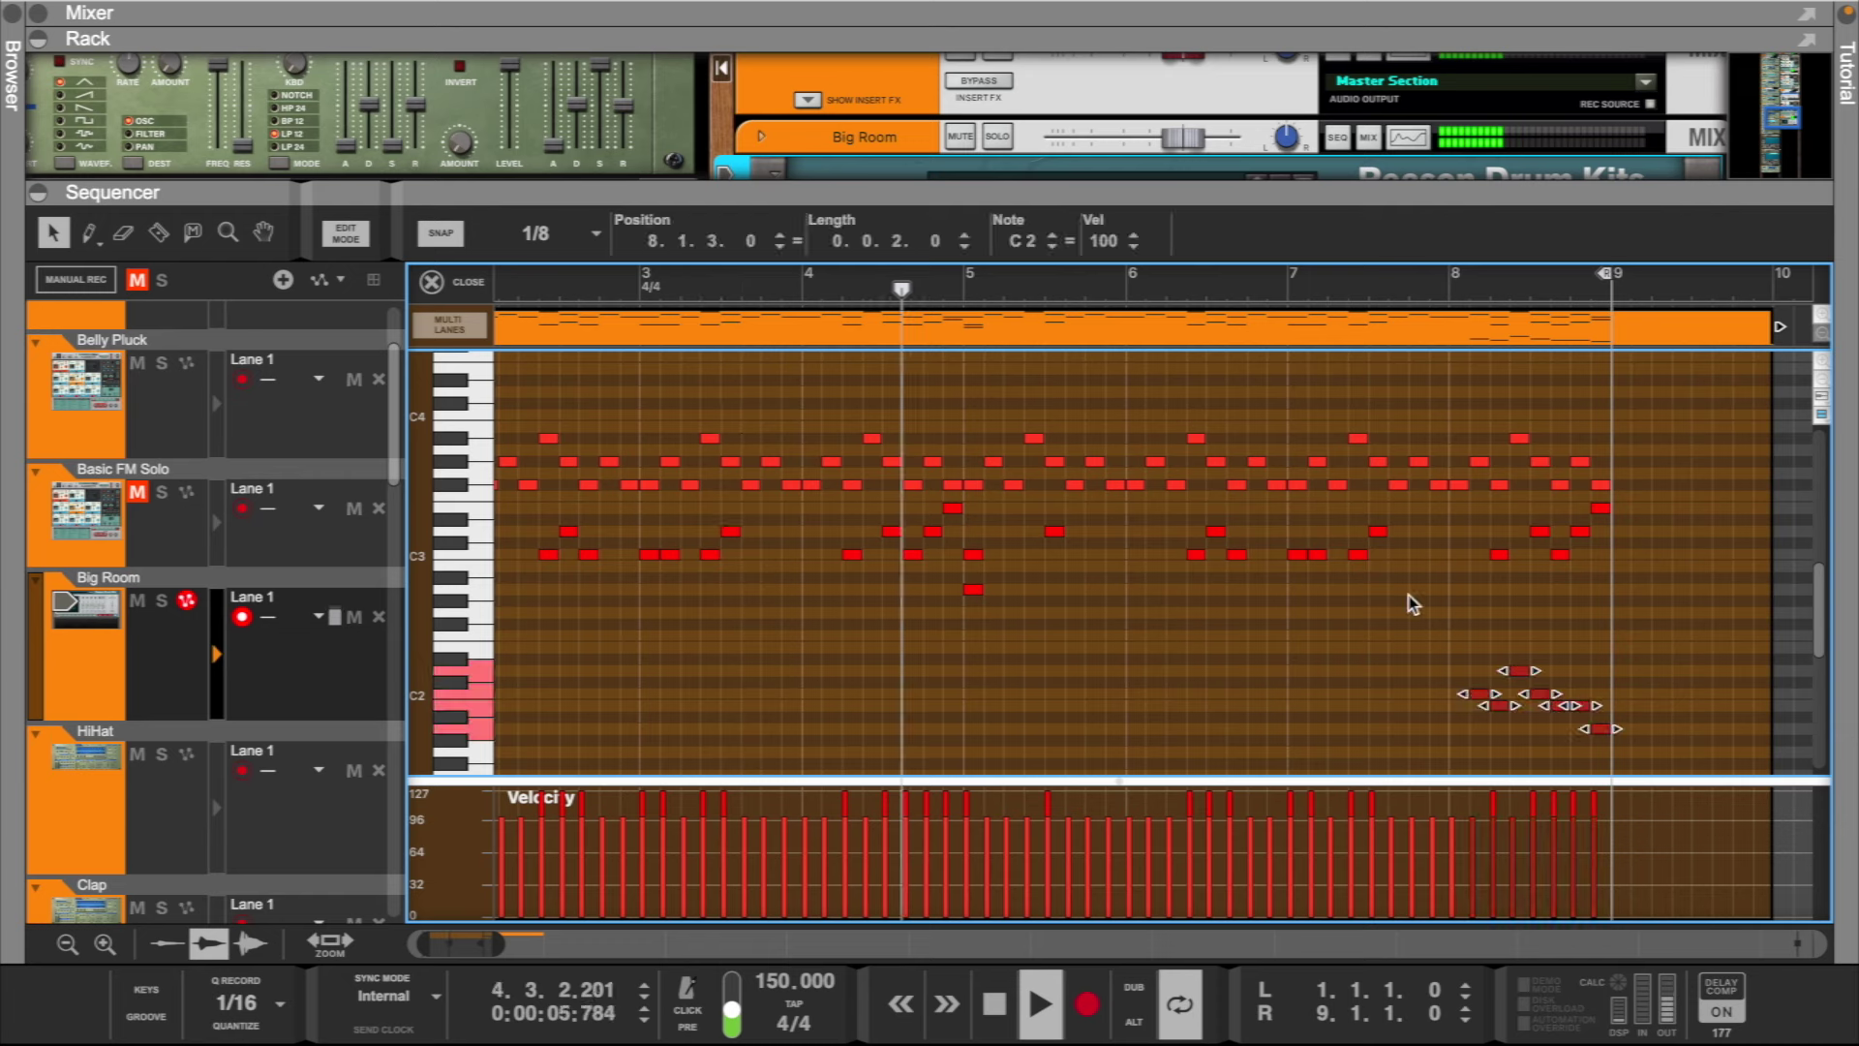
{"action": "left_click", "coordinate": [1471, 620]}
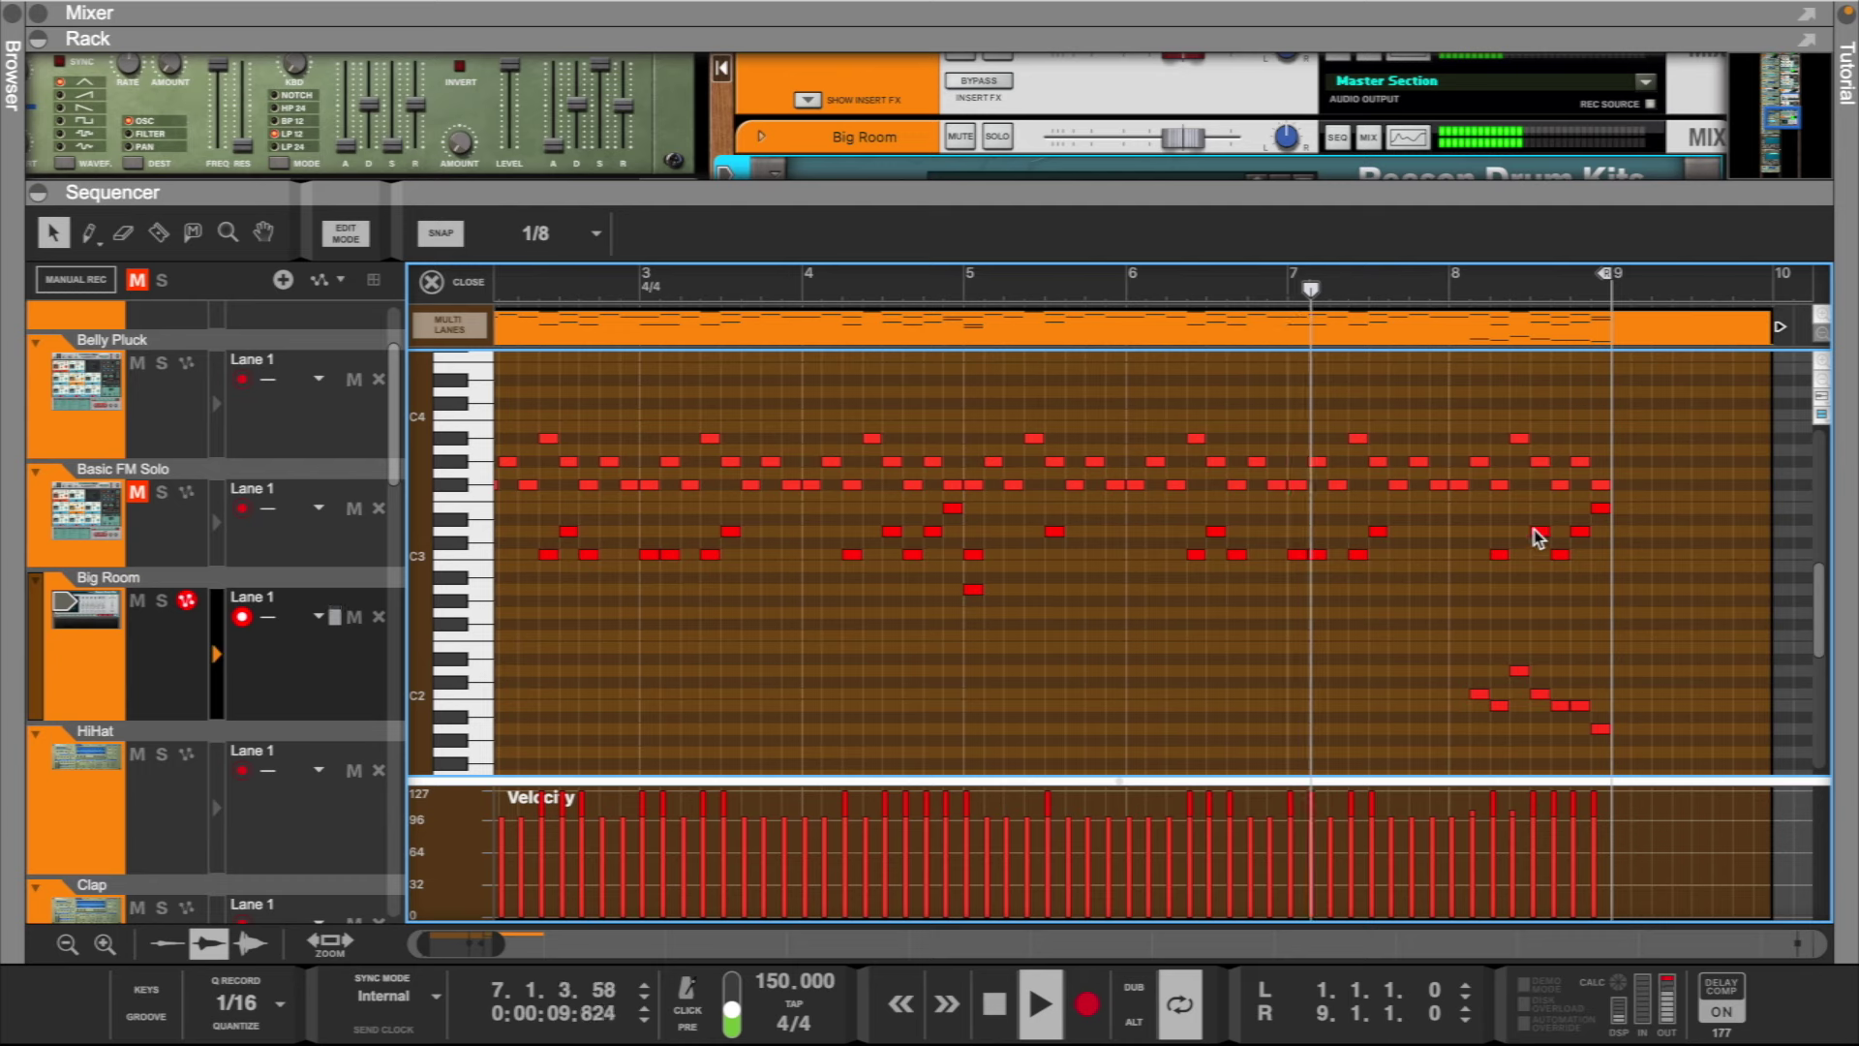
- Add 1/8 D3 notes in bar 8 at 8.1.1.0 and 8.2.3.0
{"action": "double_click", "coordinate": [1458, 531]}
{"action": "left_click", "coordinate": [1443, 282]}
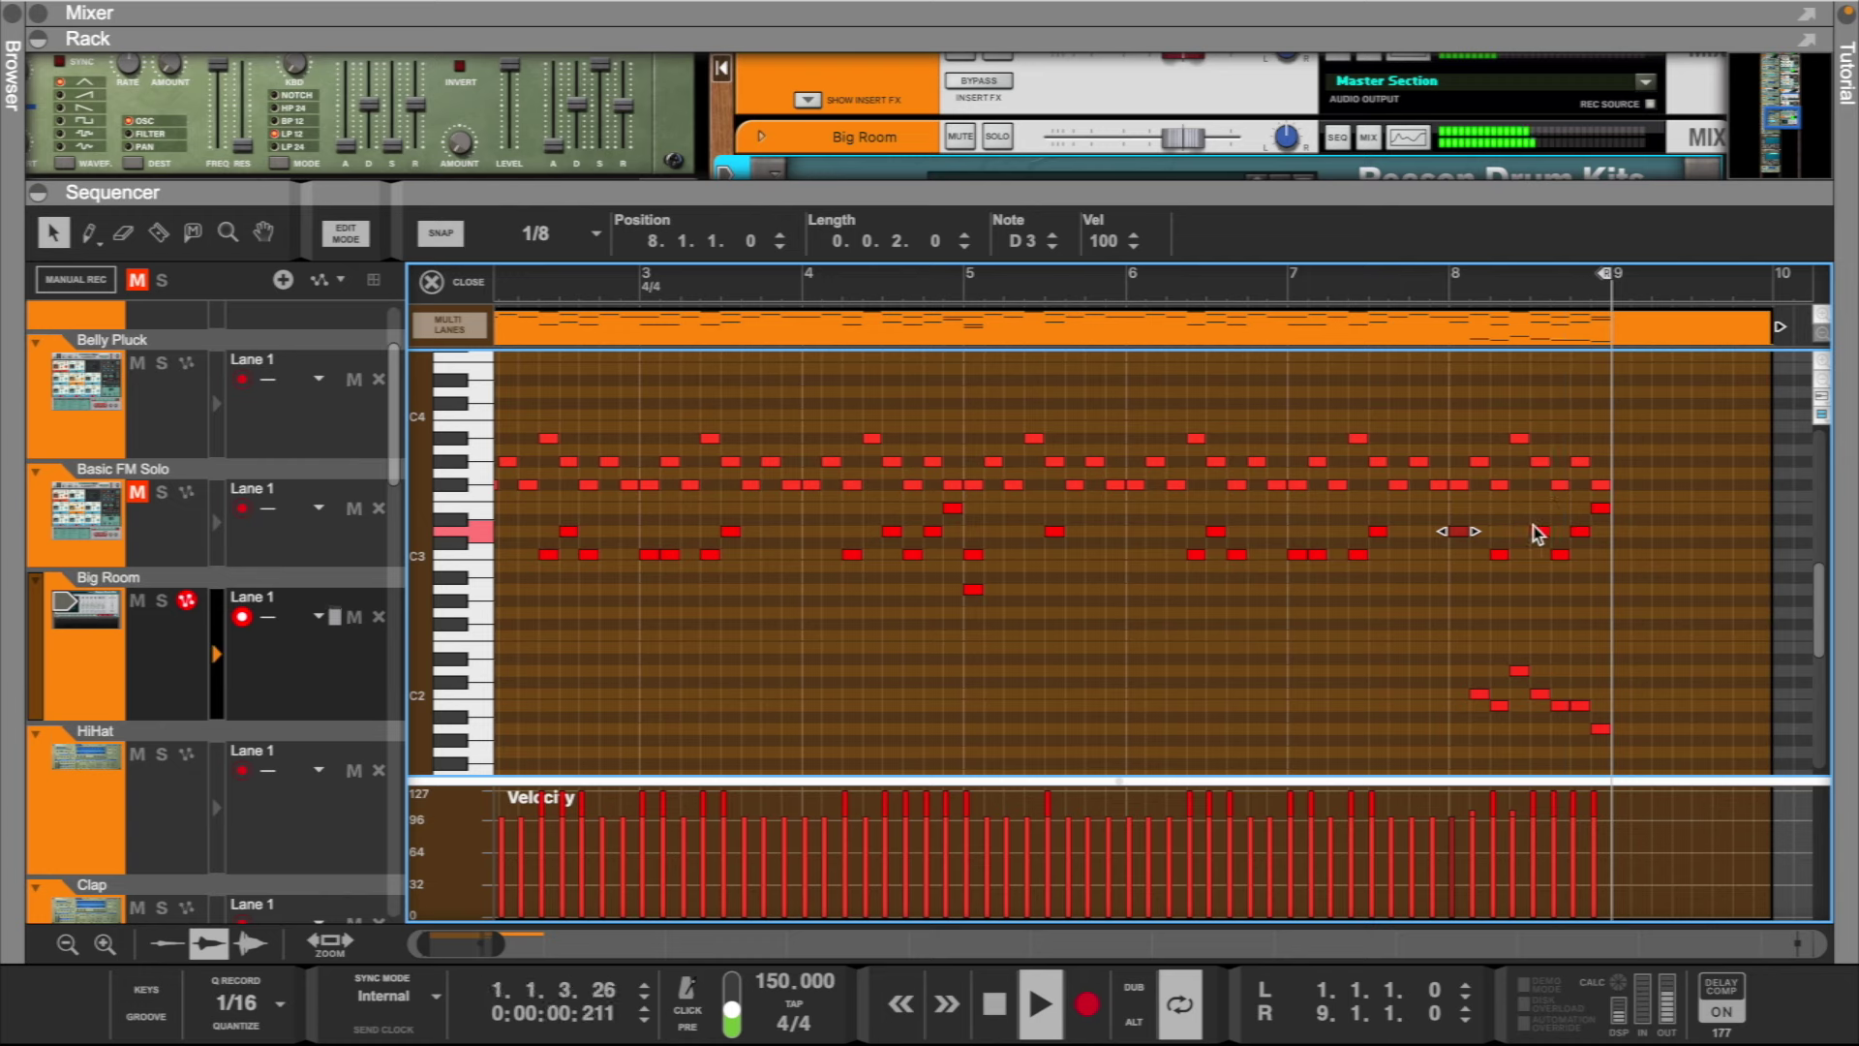
{"action": "left_click_drag", "start_coordinate": [1527, 535], "coordinate": [1547, 535]}
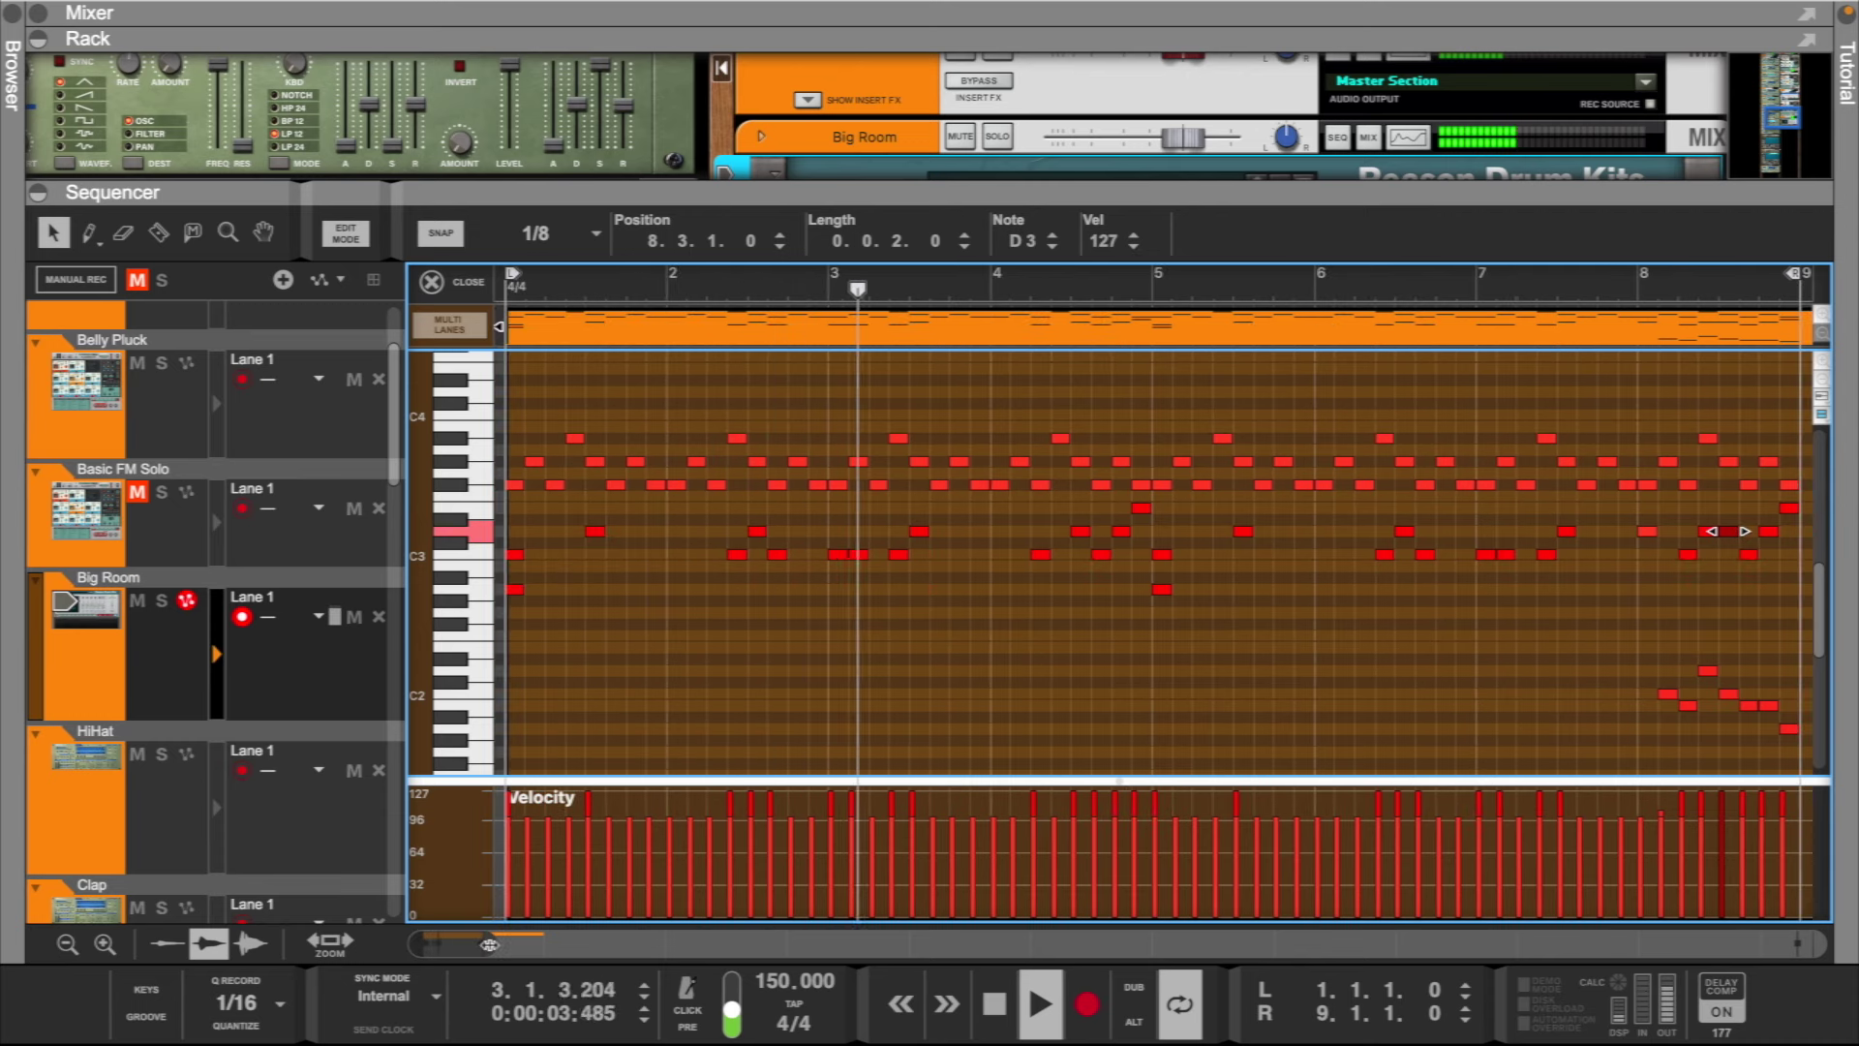
{"action": "scroll", "coordinate": [1079, 672], "scroll_direction": "down", "scroll_amount": 2}
{"action": "left_click", "coordinate": [1075, 665]}
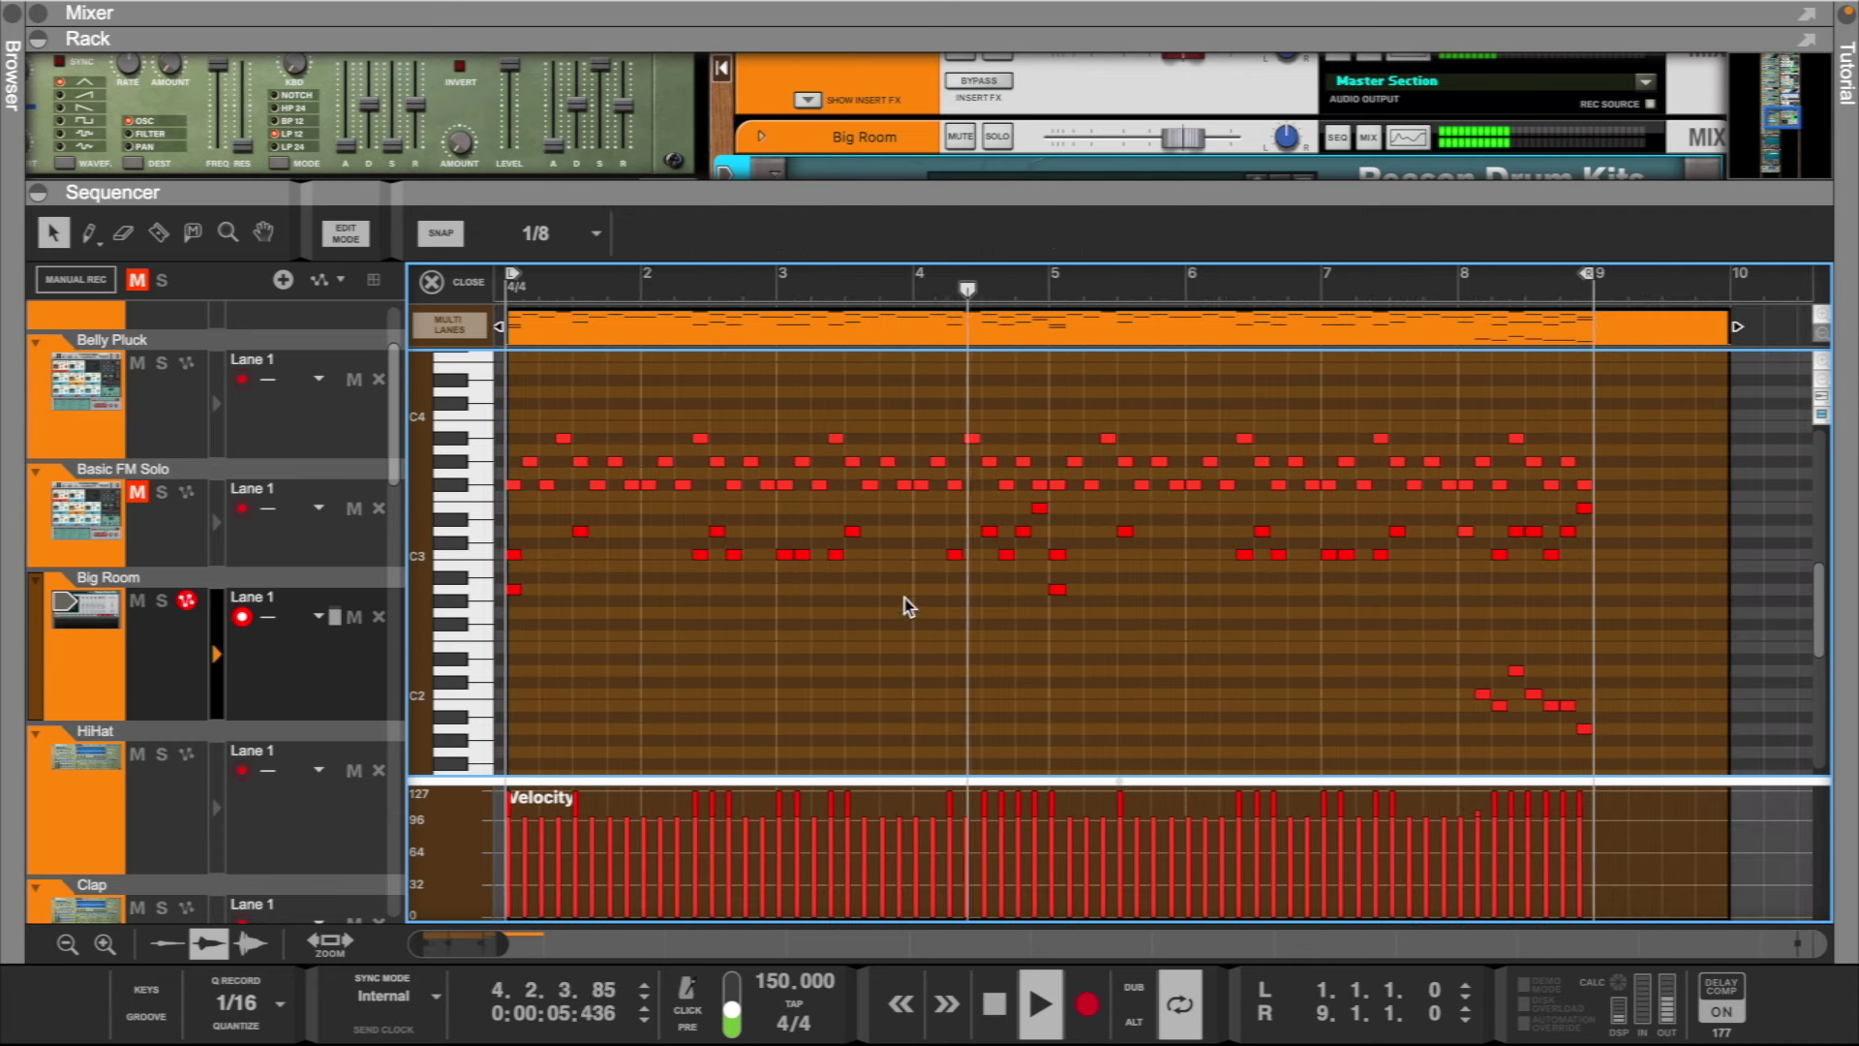
- Set all F#3, G#3 and A#3 notes in bars 1 to 8 to velocity 107 and randomize their velocity by 20%
{"action": "left_click_drag", "start_coordinate": [1620, 398], "coordinate": [490, 494]}
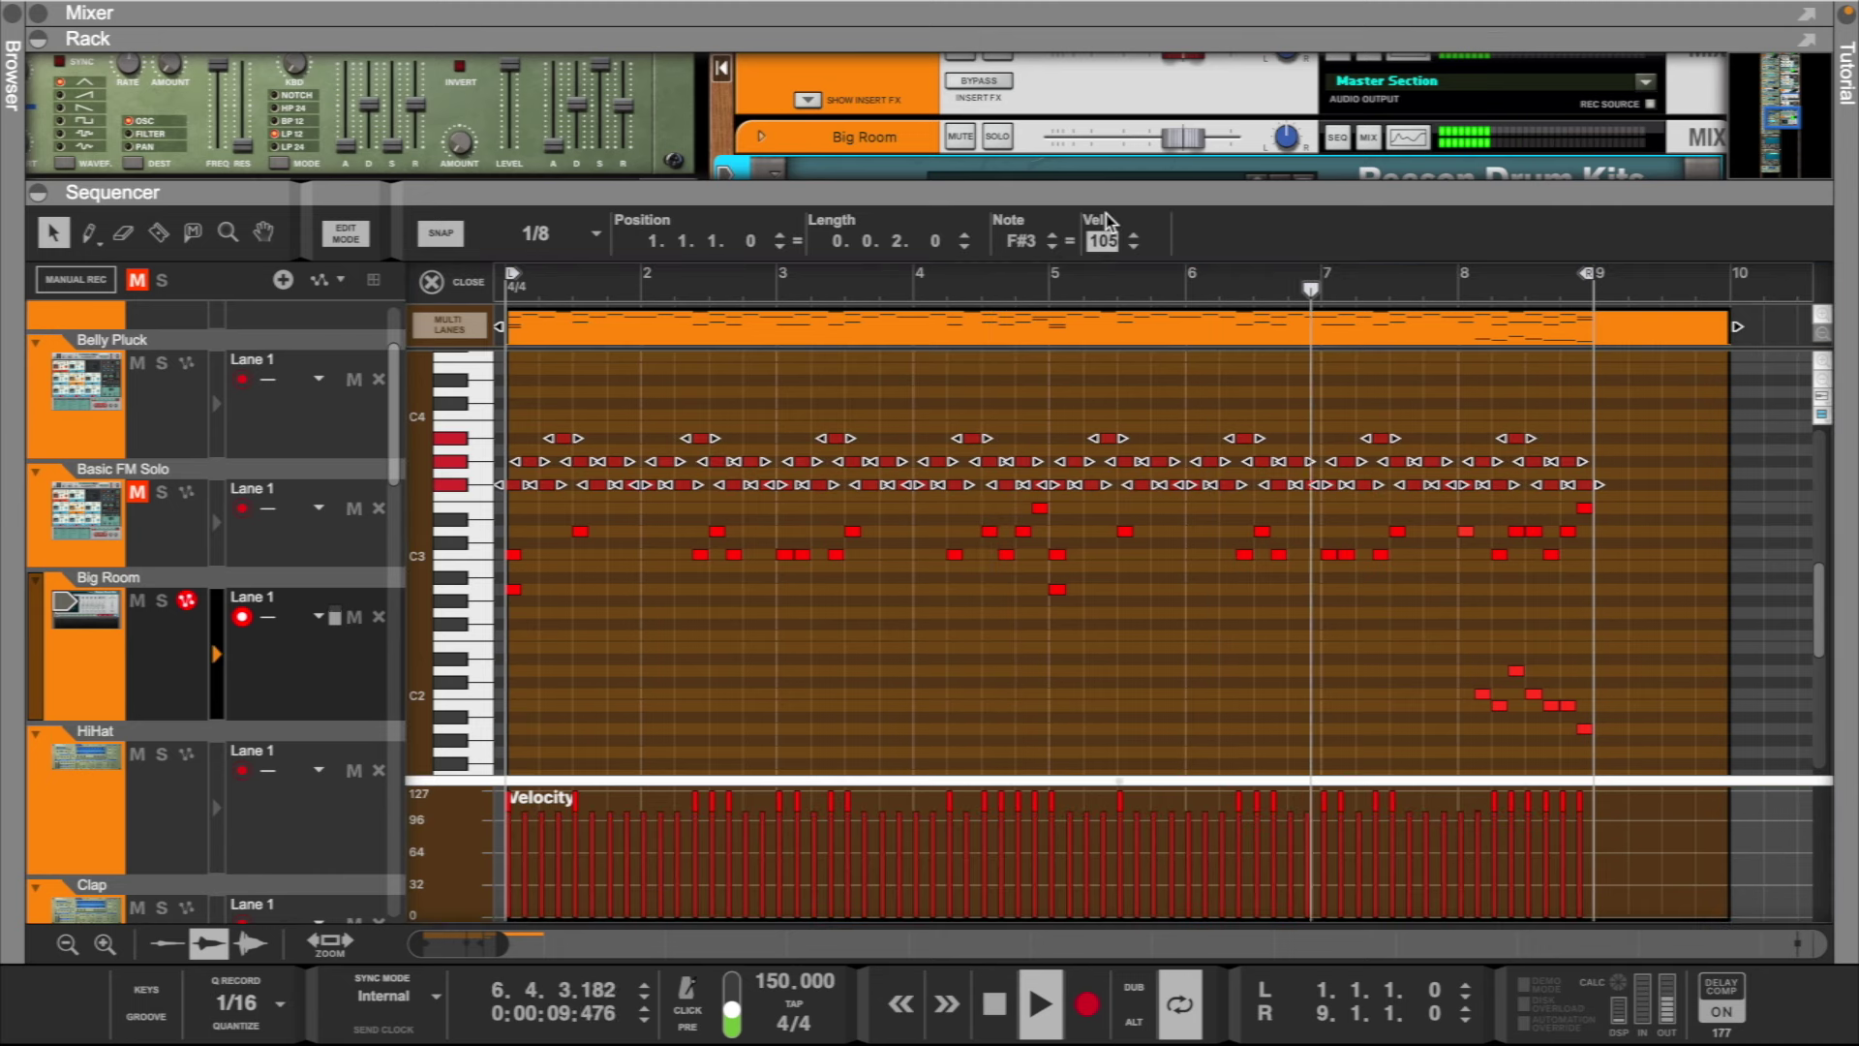
{"action": "left_click_drag", "start_coordinate": [1109, 250], "coordinate": [1113, 218]}
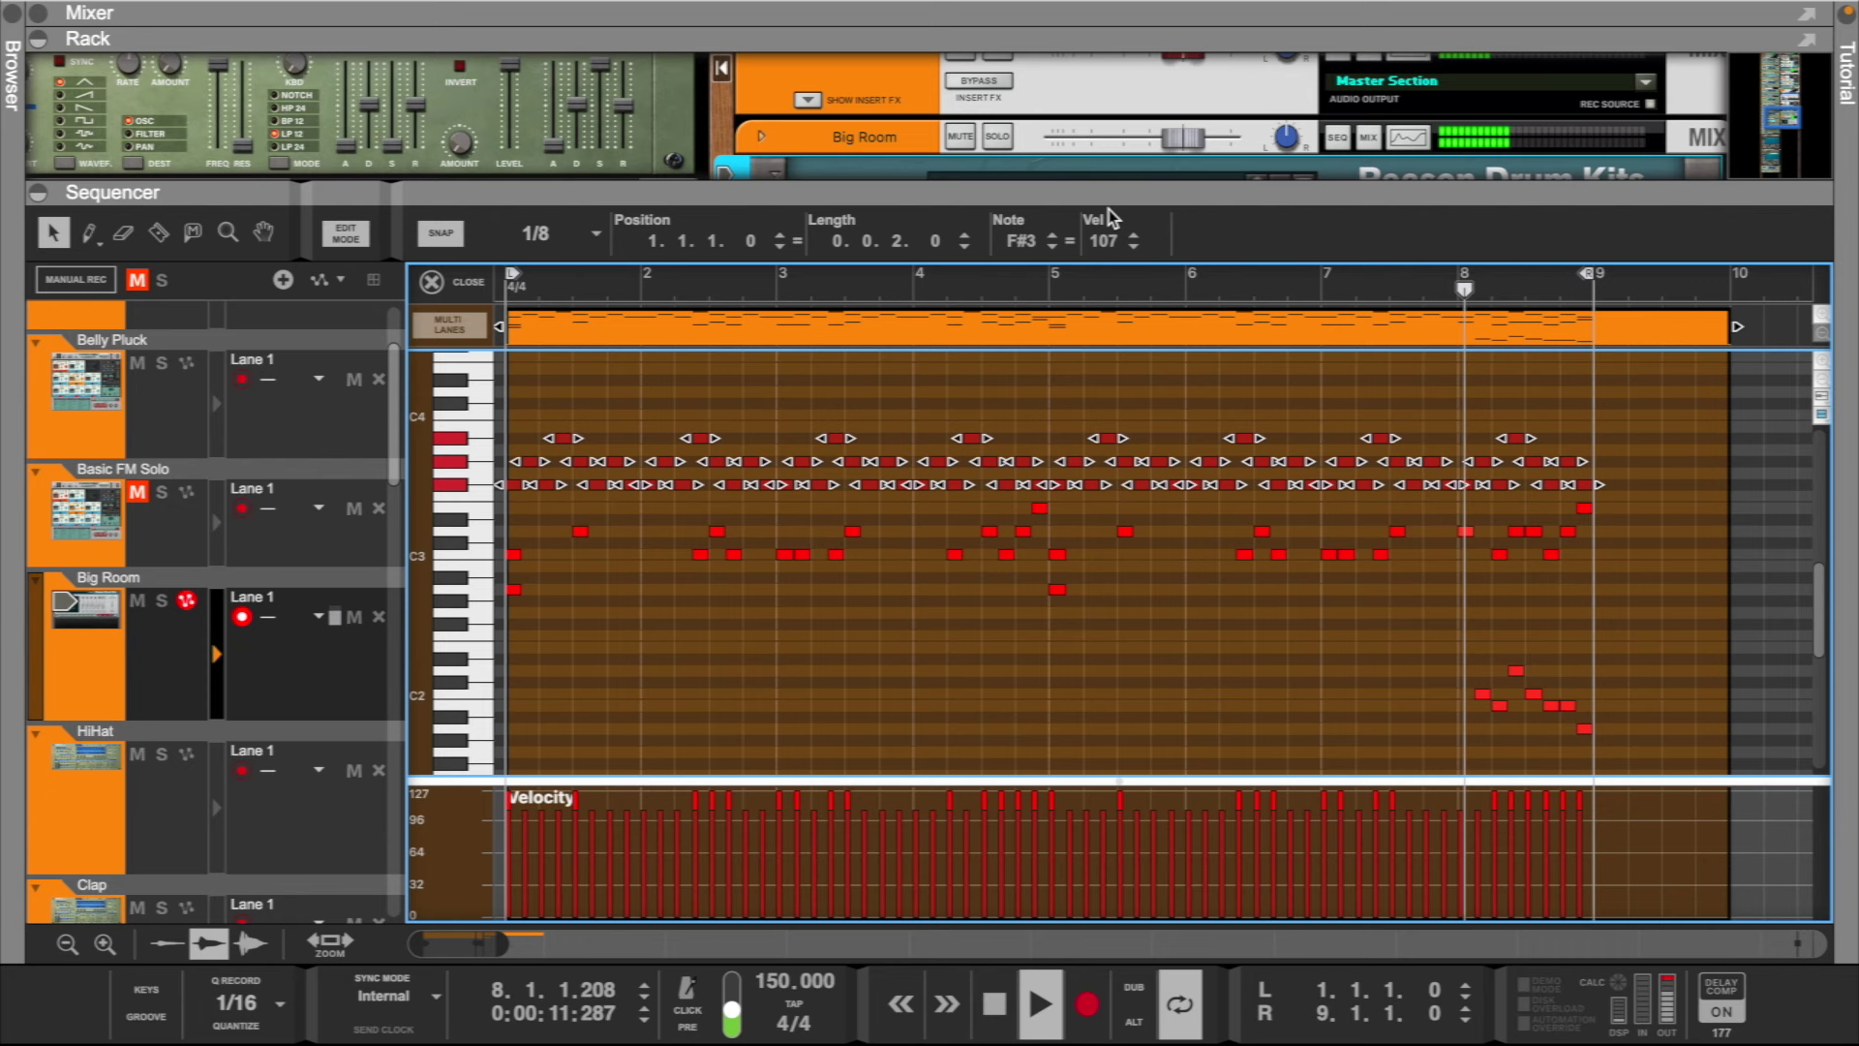
{"action": "key", "text": "F8"}
{"action": "left_click", "coordinate": [206, 598]}
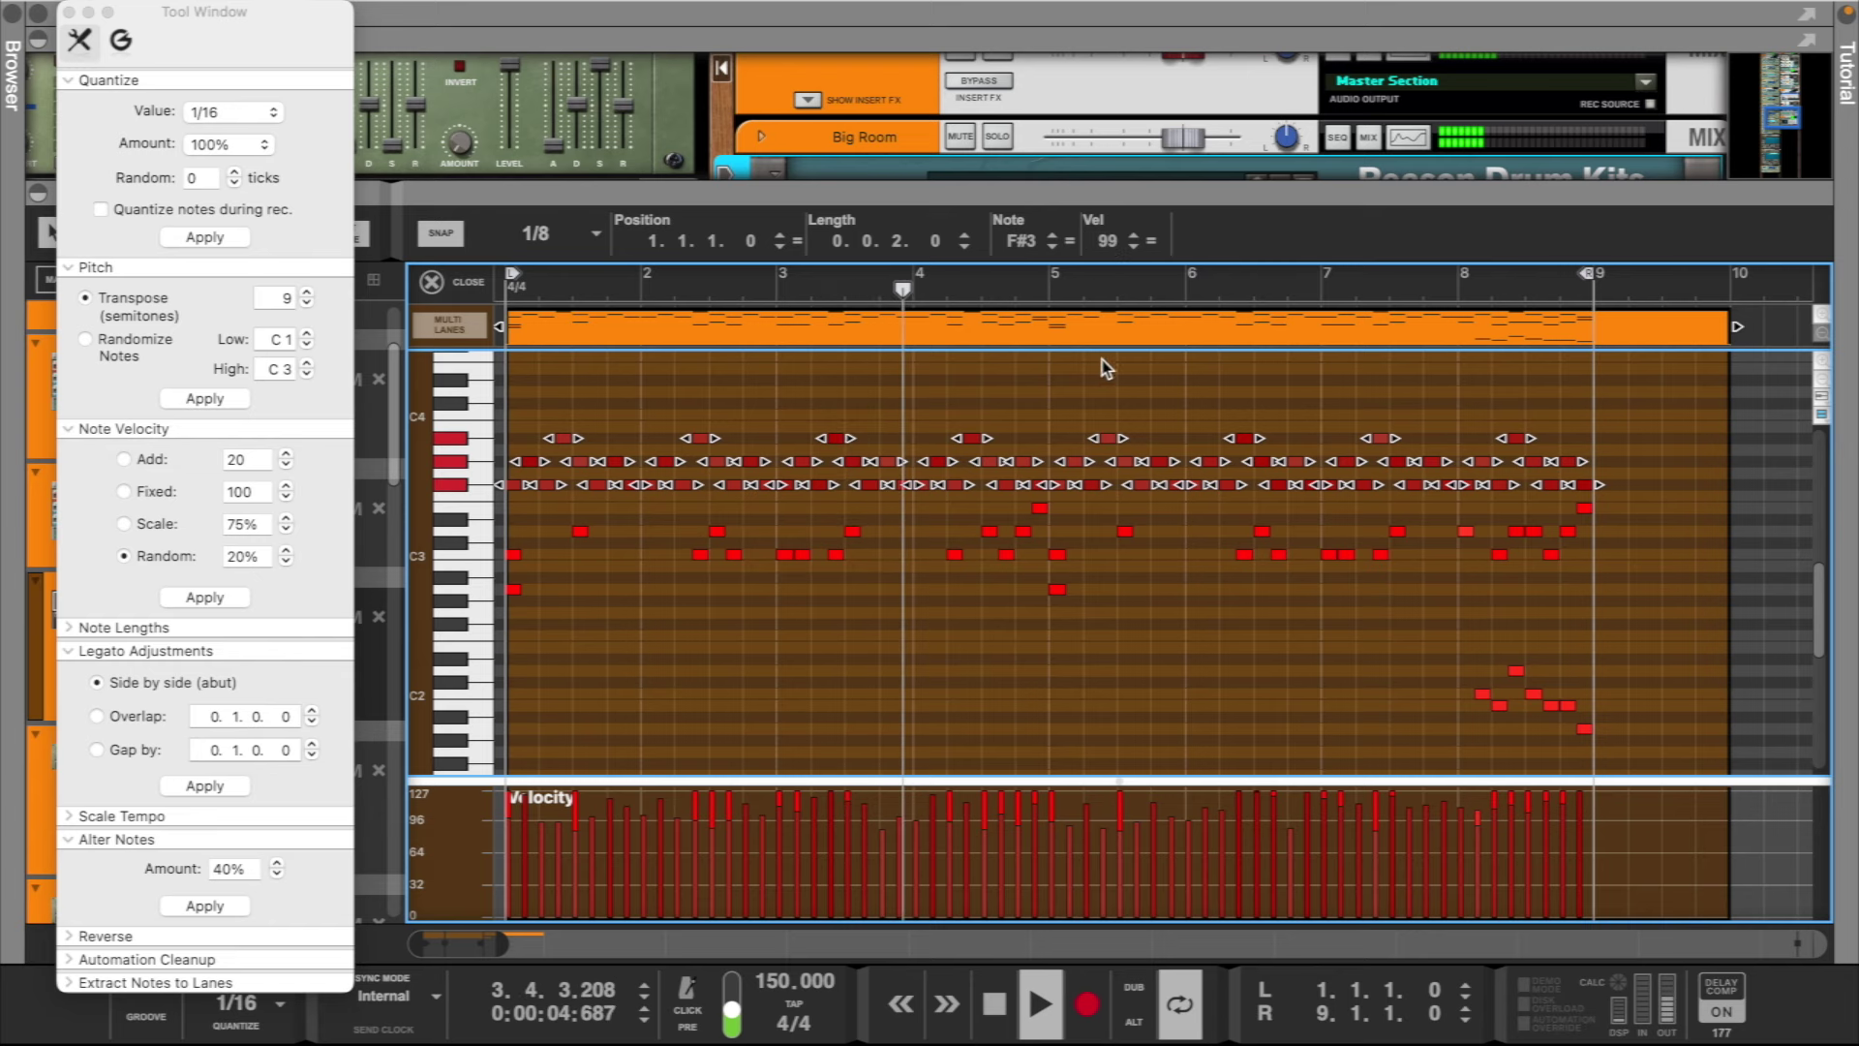
{"action": "left_click", "coordinate": [1108, 387]}
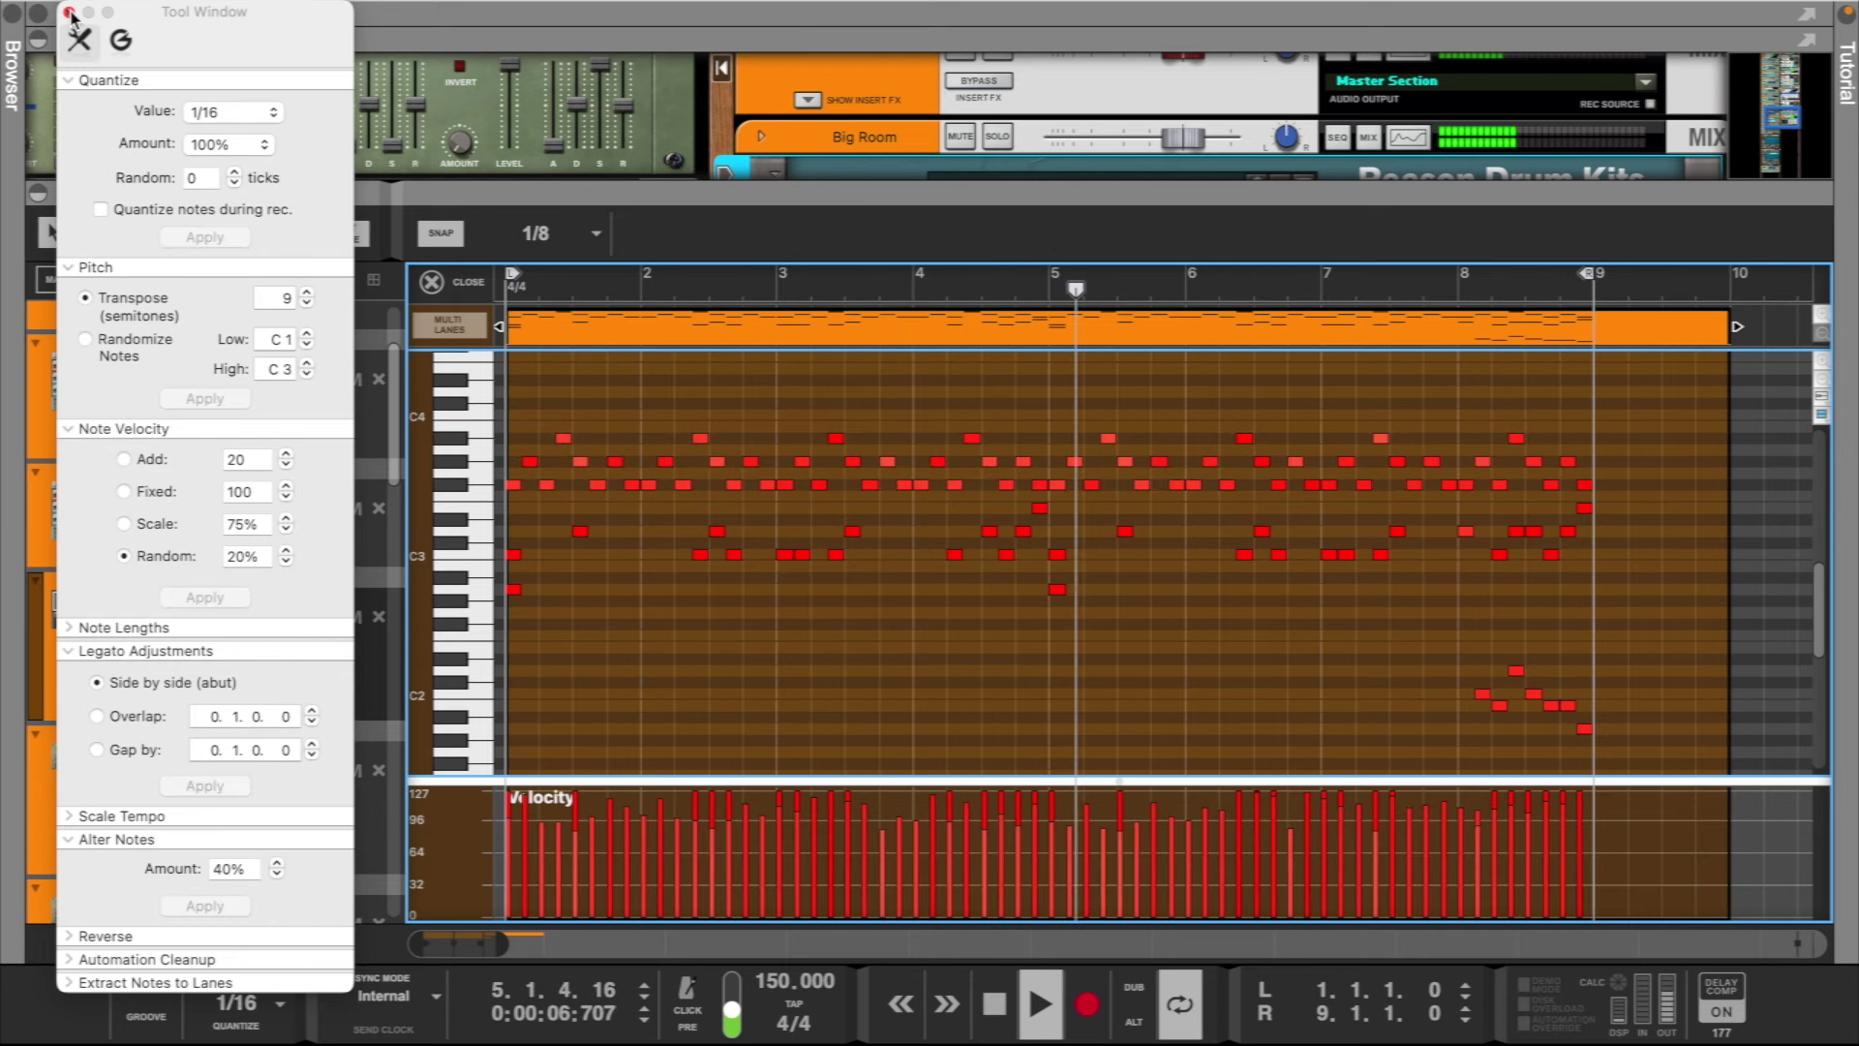
{"action": "key", "text": "F8"}
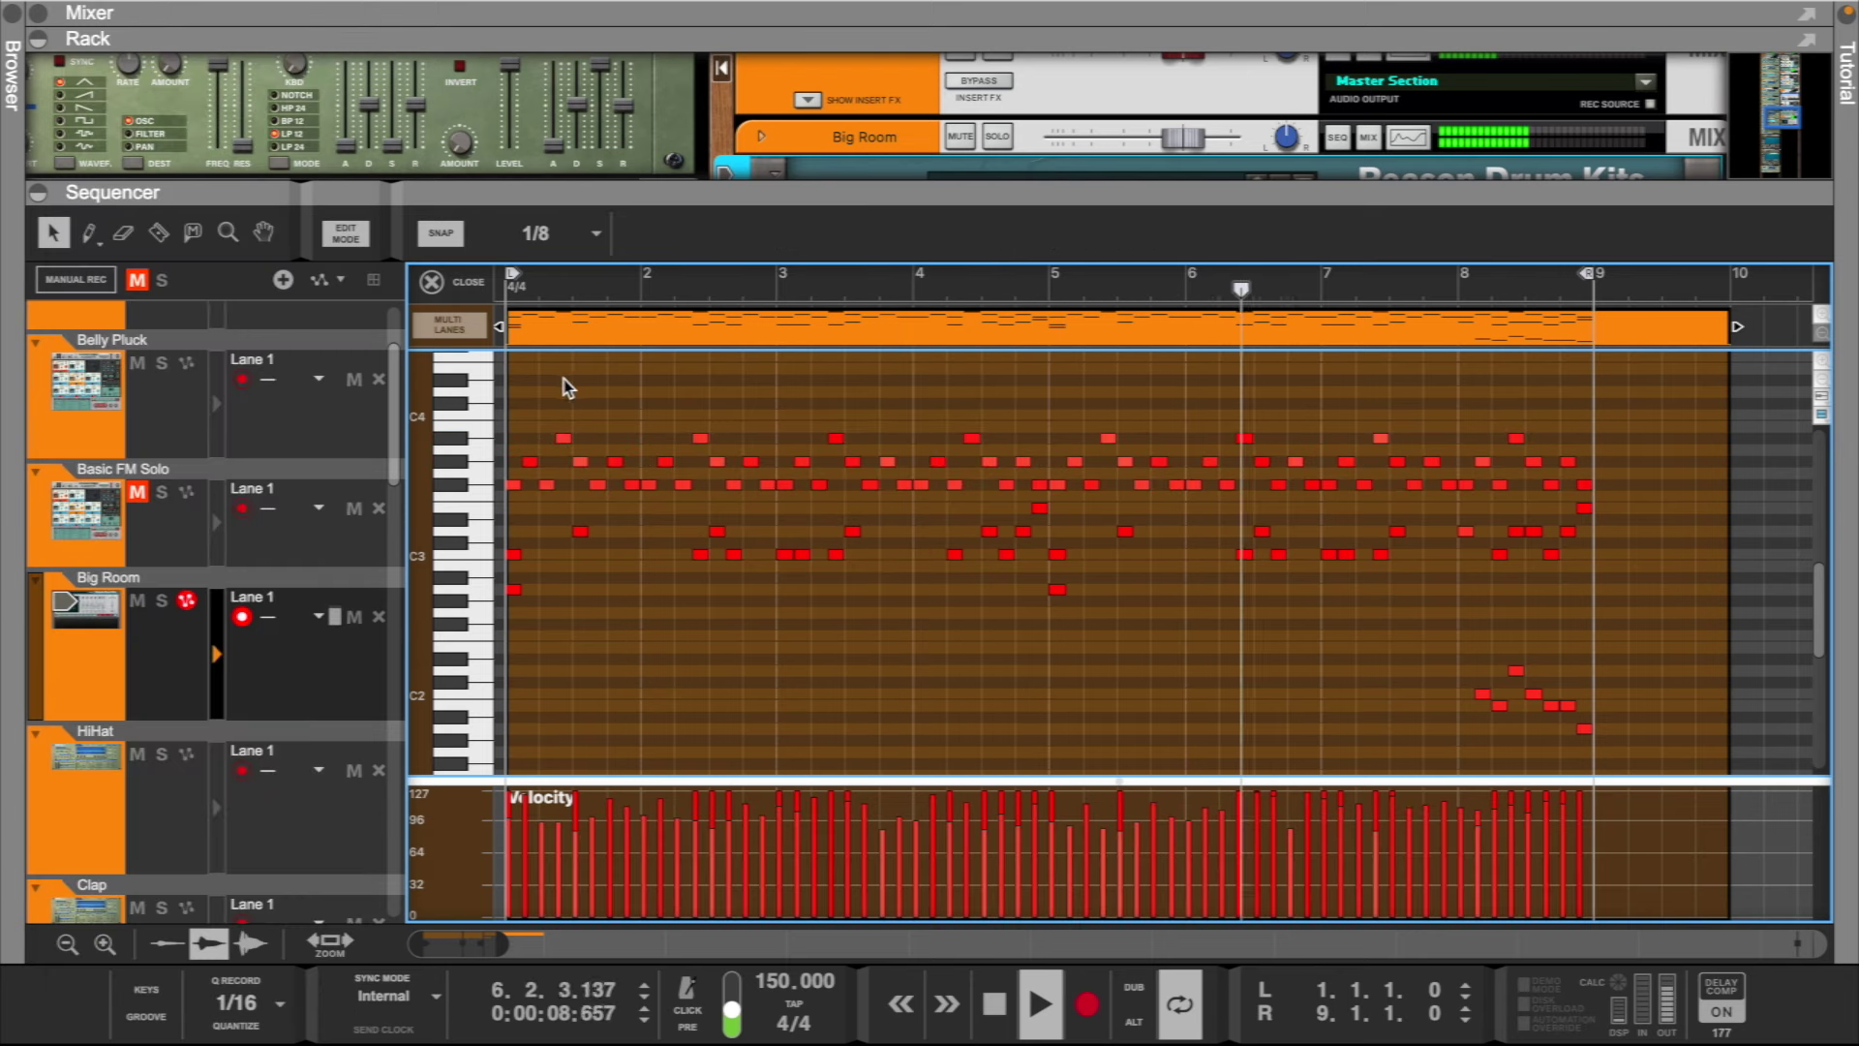
- Leave the note editor, shorten the Big Room clip to 8 bars and unmute the Basic FM Solo track
{"action": "left_click", "coordinate": [432, 281]}
{"action": "left_click_drag", "start_coordinate": [838, 663], "coordinate": [789, 659]}
{"action": "left_click", "coordinate": [139, 494]}
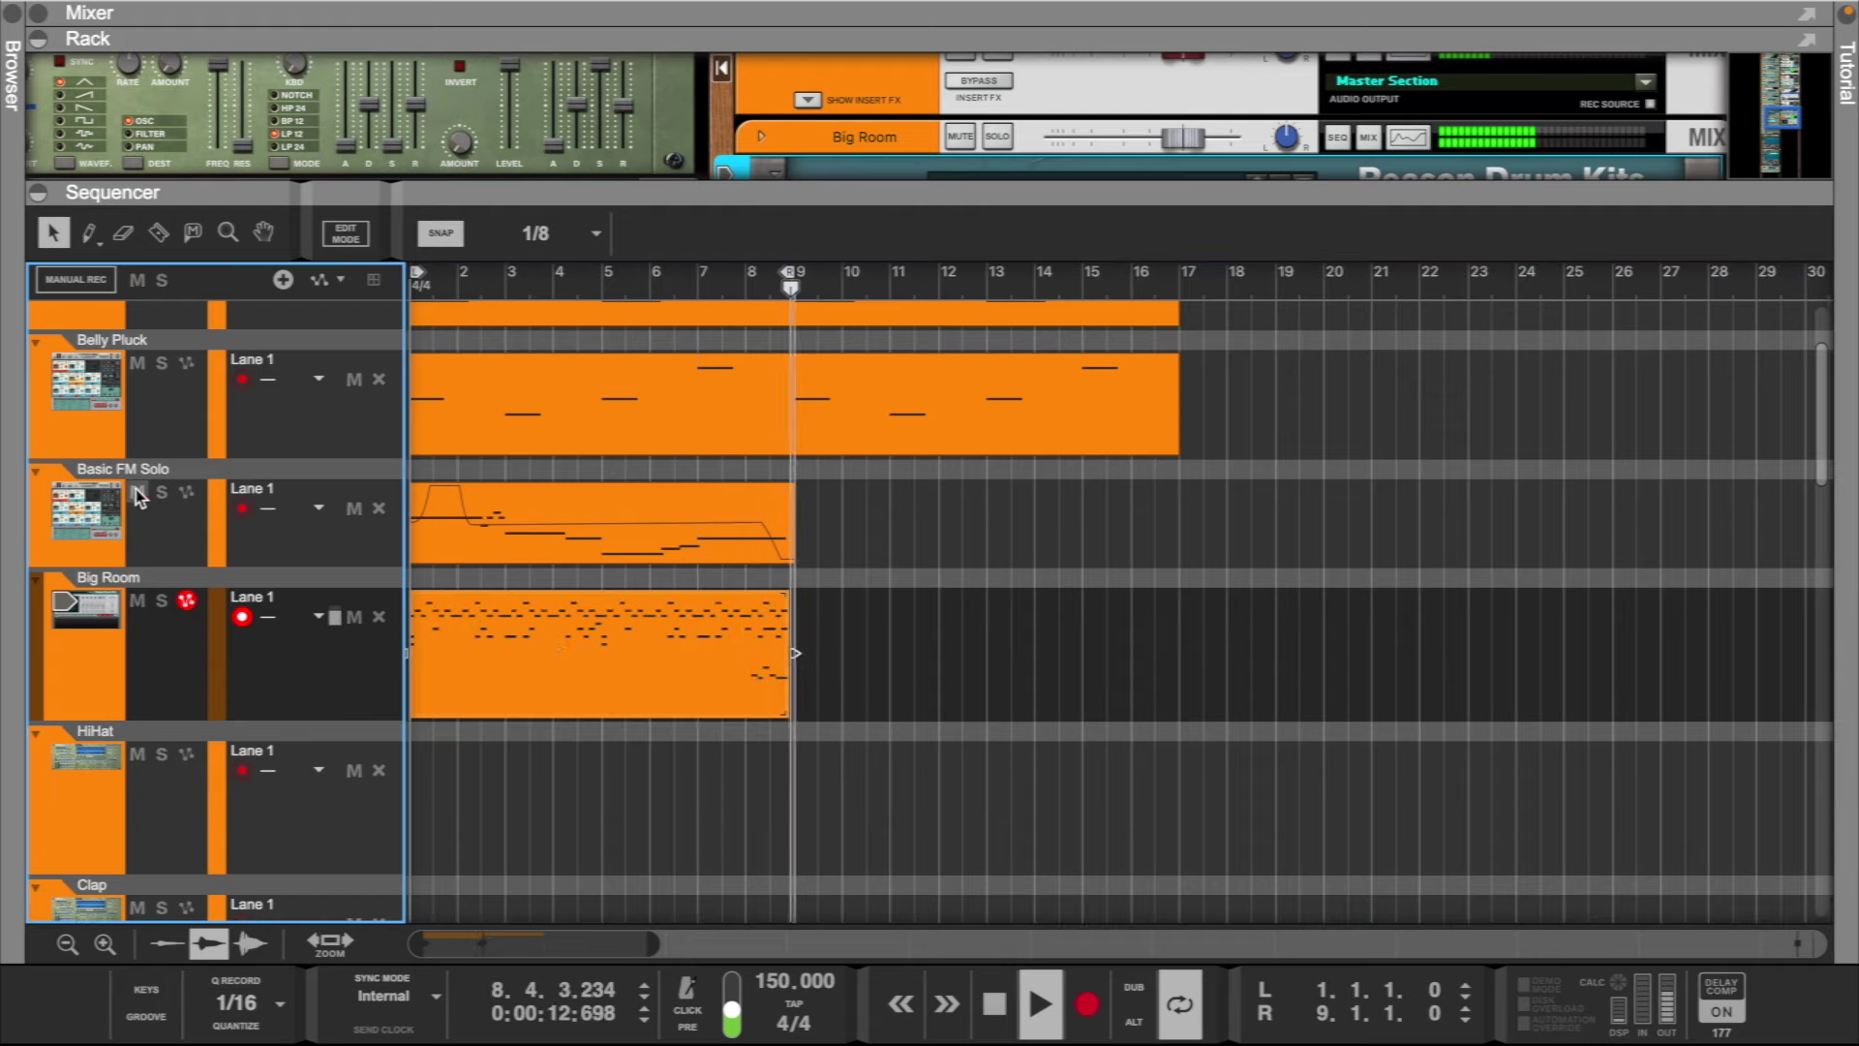
{"action": "left_click_drag", "start_coordinate": [800, 655], "coordinate": [804, 655]}
{"action": "left_click_drag", "start_coordinate": [658, 952], "coordinate": [590, 951]}
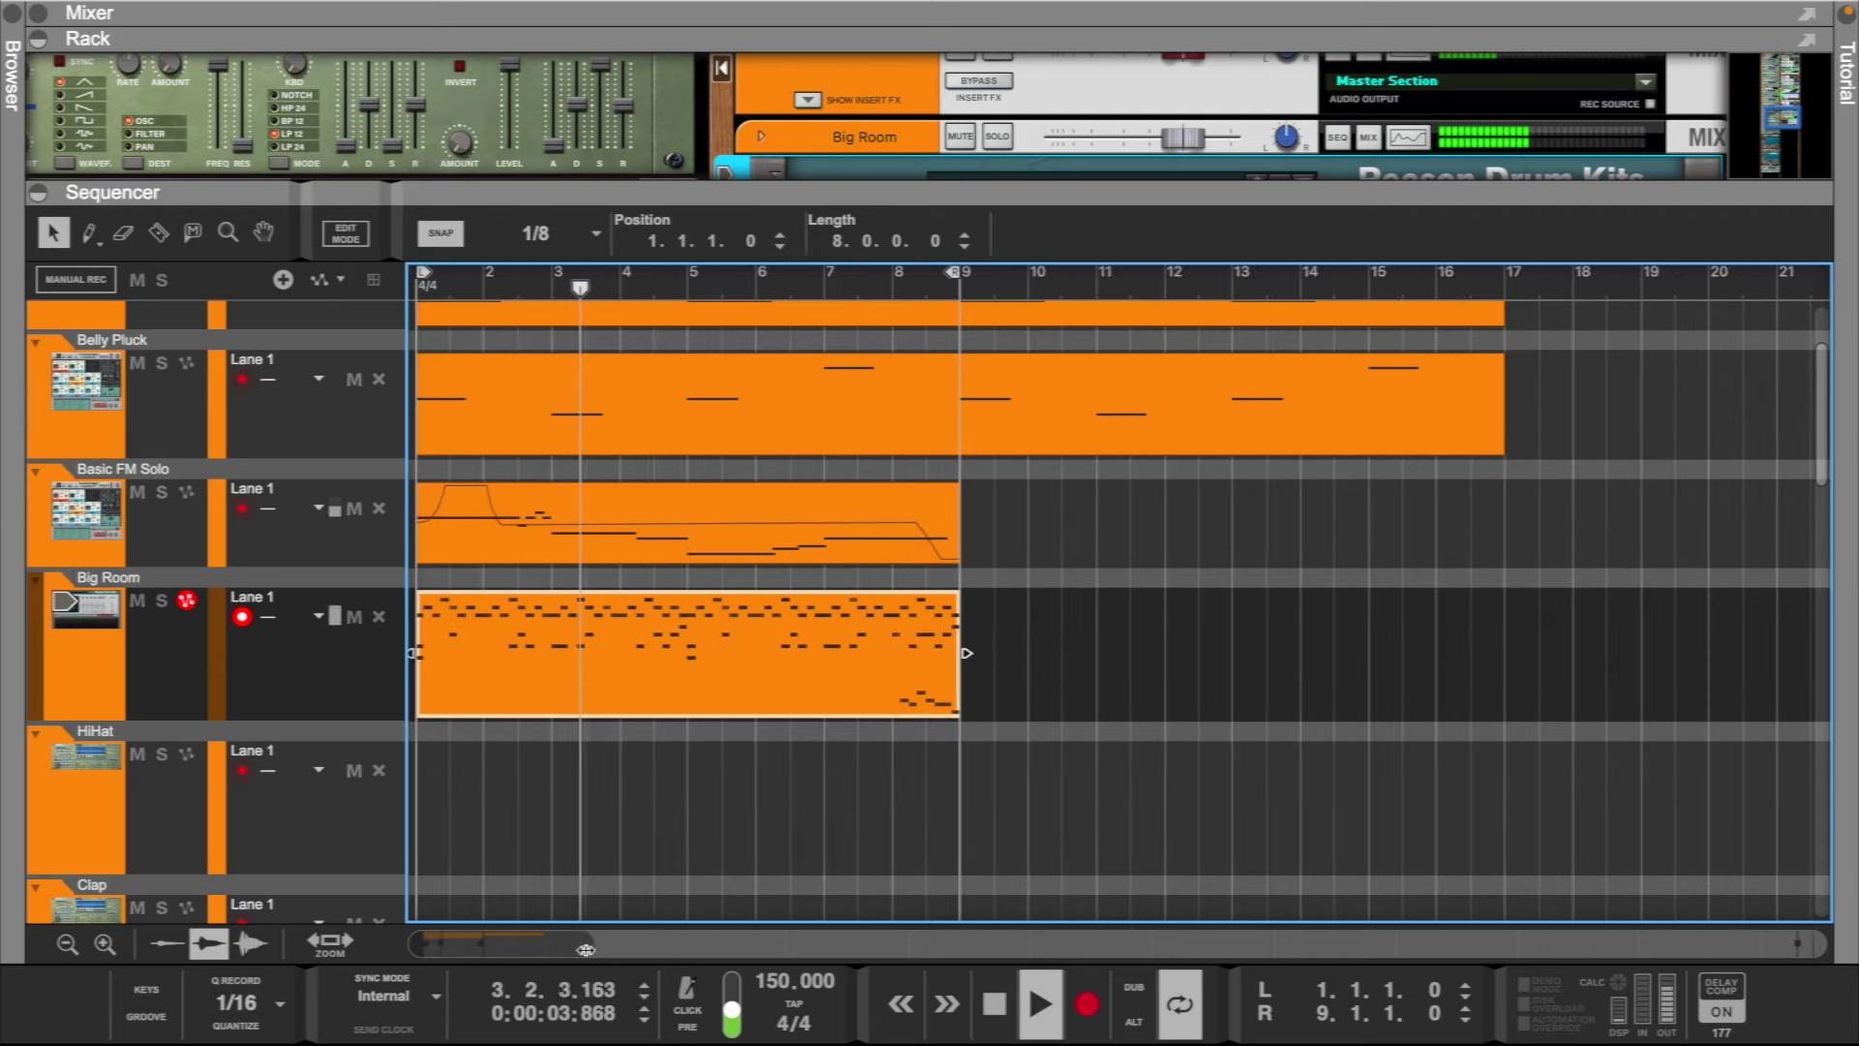
- Move the right loop locator to 17.1.1.0 and show the mixer above the sequencer
{"action": "mouse_move", "coordinate": [954, 278]}
{"action": "left_mouse_down"}
{"action": "mouse_move", "coordinate": [1514, 291]}
{"action": "mouse_move", "coordinate": [1503, 324]}
{"action": "left_mouse_up"}
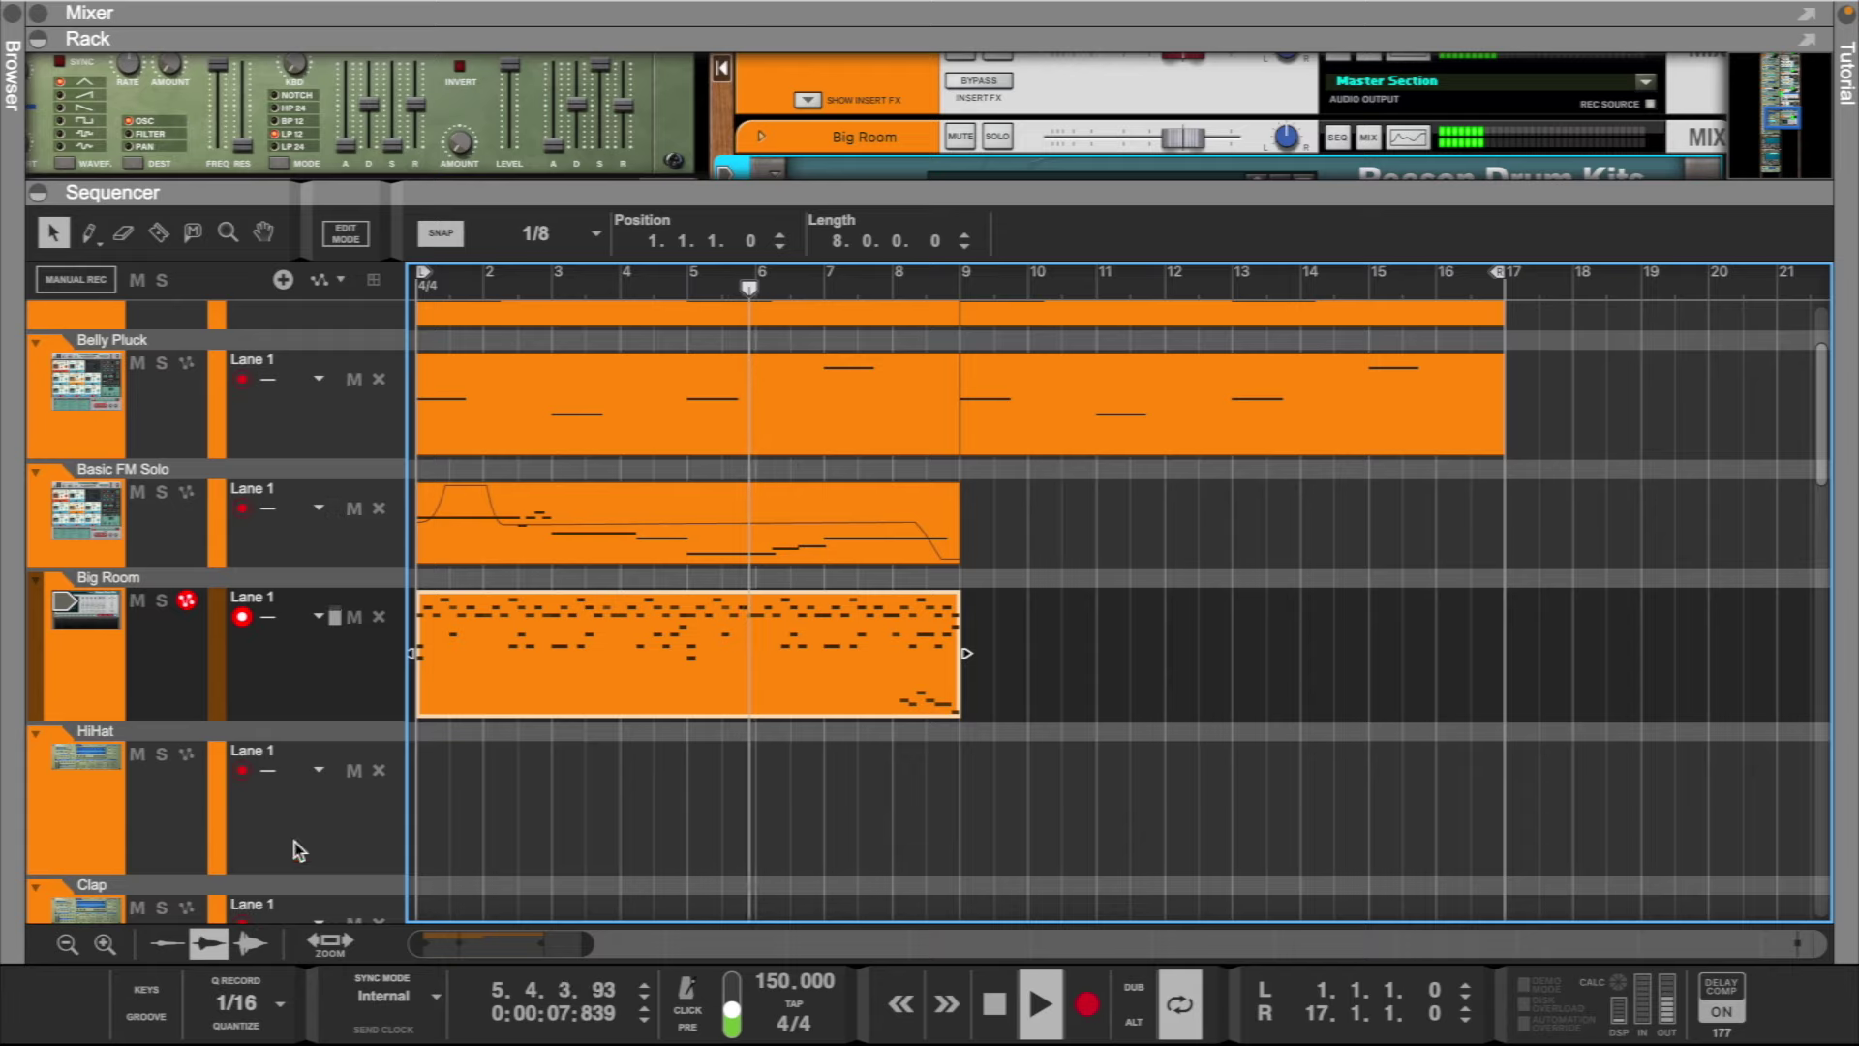
{"action": "scroll", "coordinate": [298, 850], "scroll_direction": "up", "scroll_amount": 3}
{"action": "left_click", "coordinate": [102, 944]}
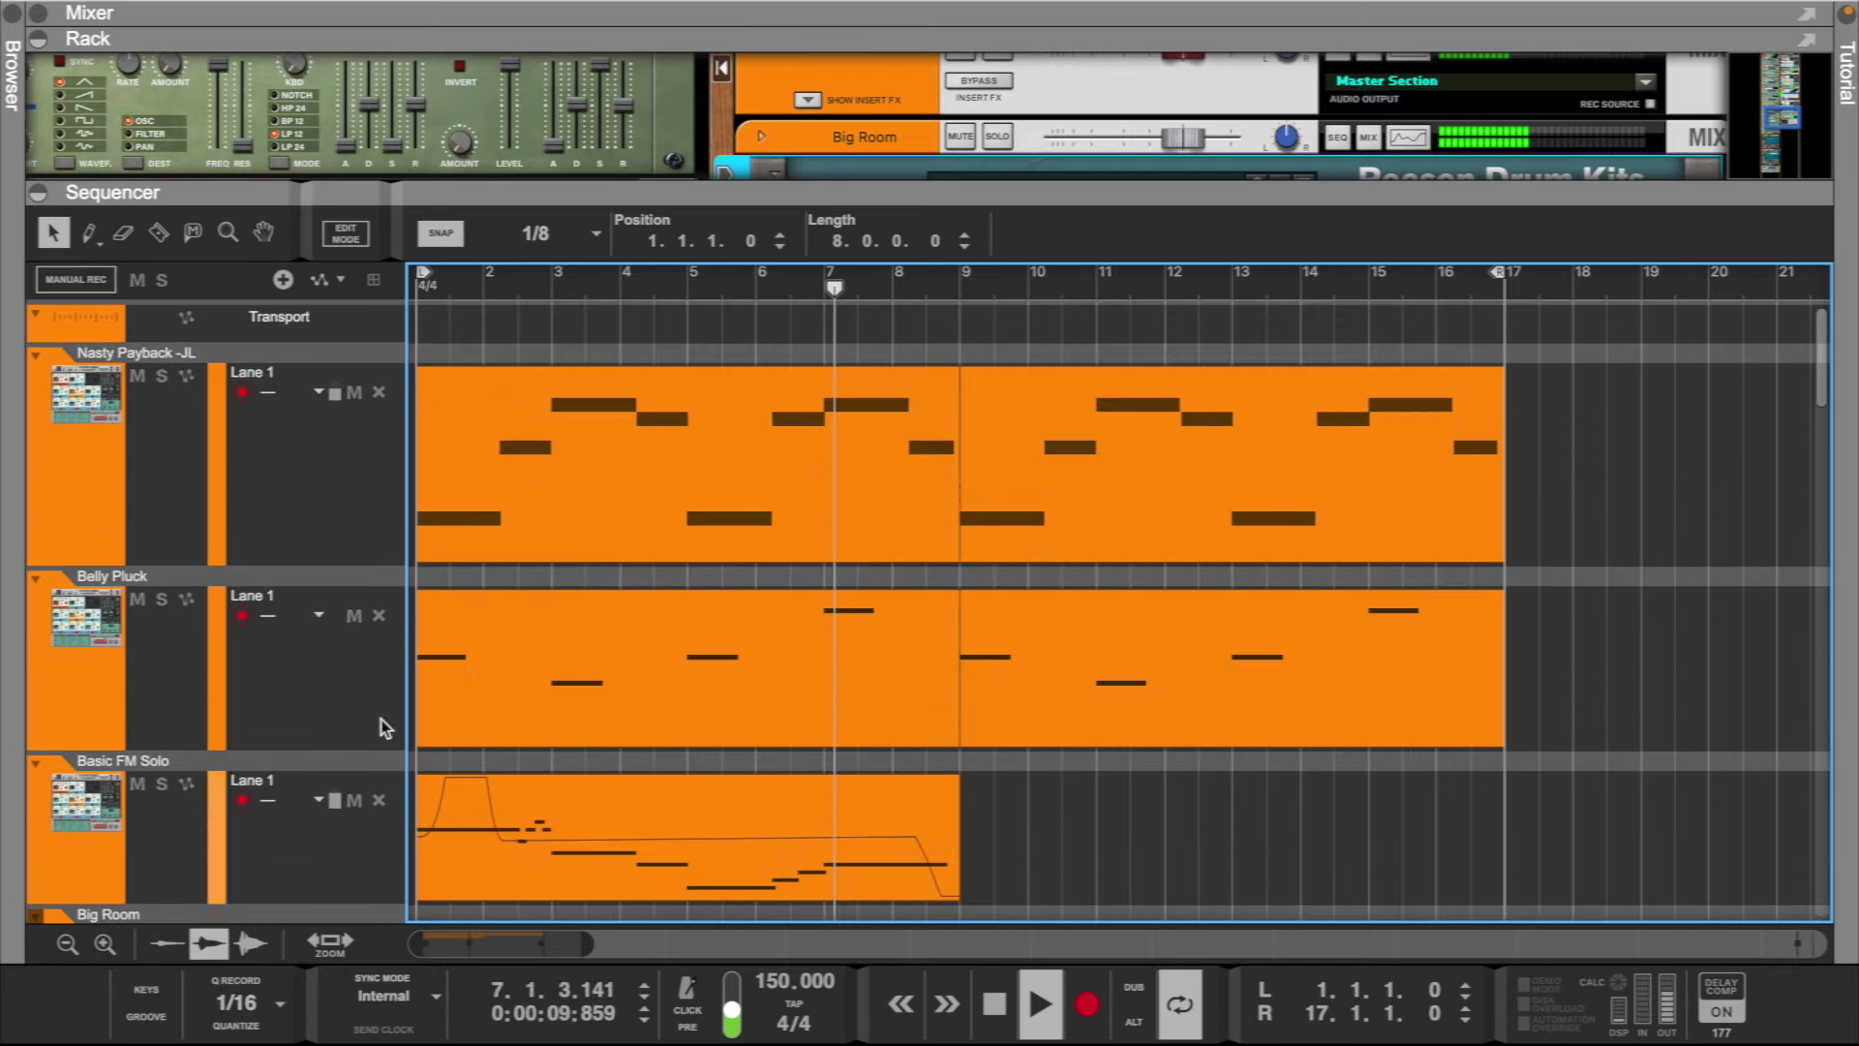
{"action": "left_click_drag", "start_coordinate": [972, 43], "coordinate": [978, 87]}
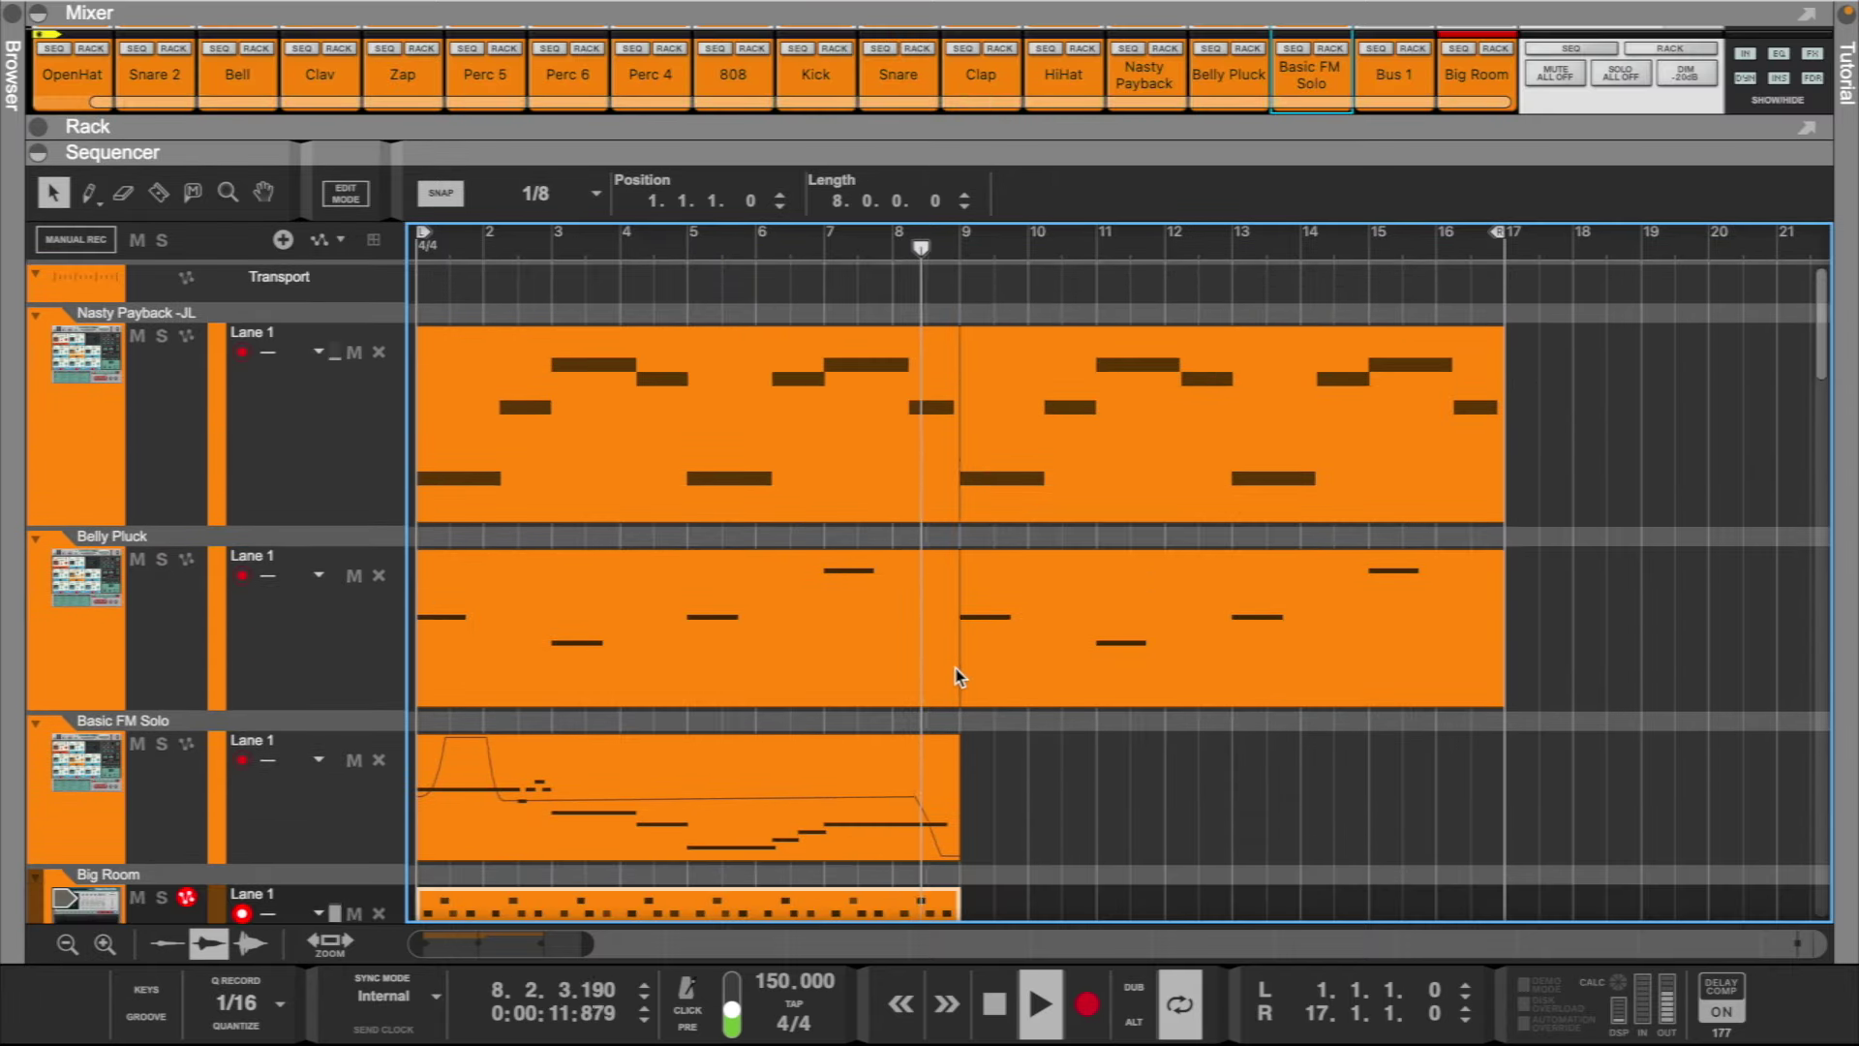
- Open the Big Room clip for editing and add a 1/8 A2 note at 9.1.1.0
{"action": "scroll", "coordinate": [956, 676], "scroll_direction": "down", "scroll_amount": 3}
{"action": "double_click", "coordinate": [928, 774]}
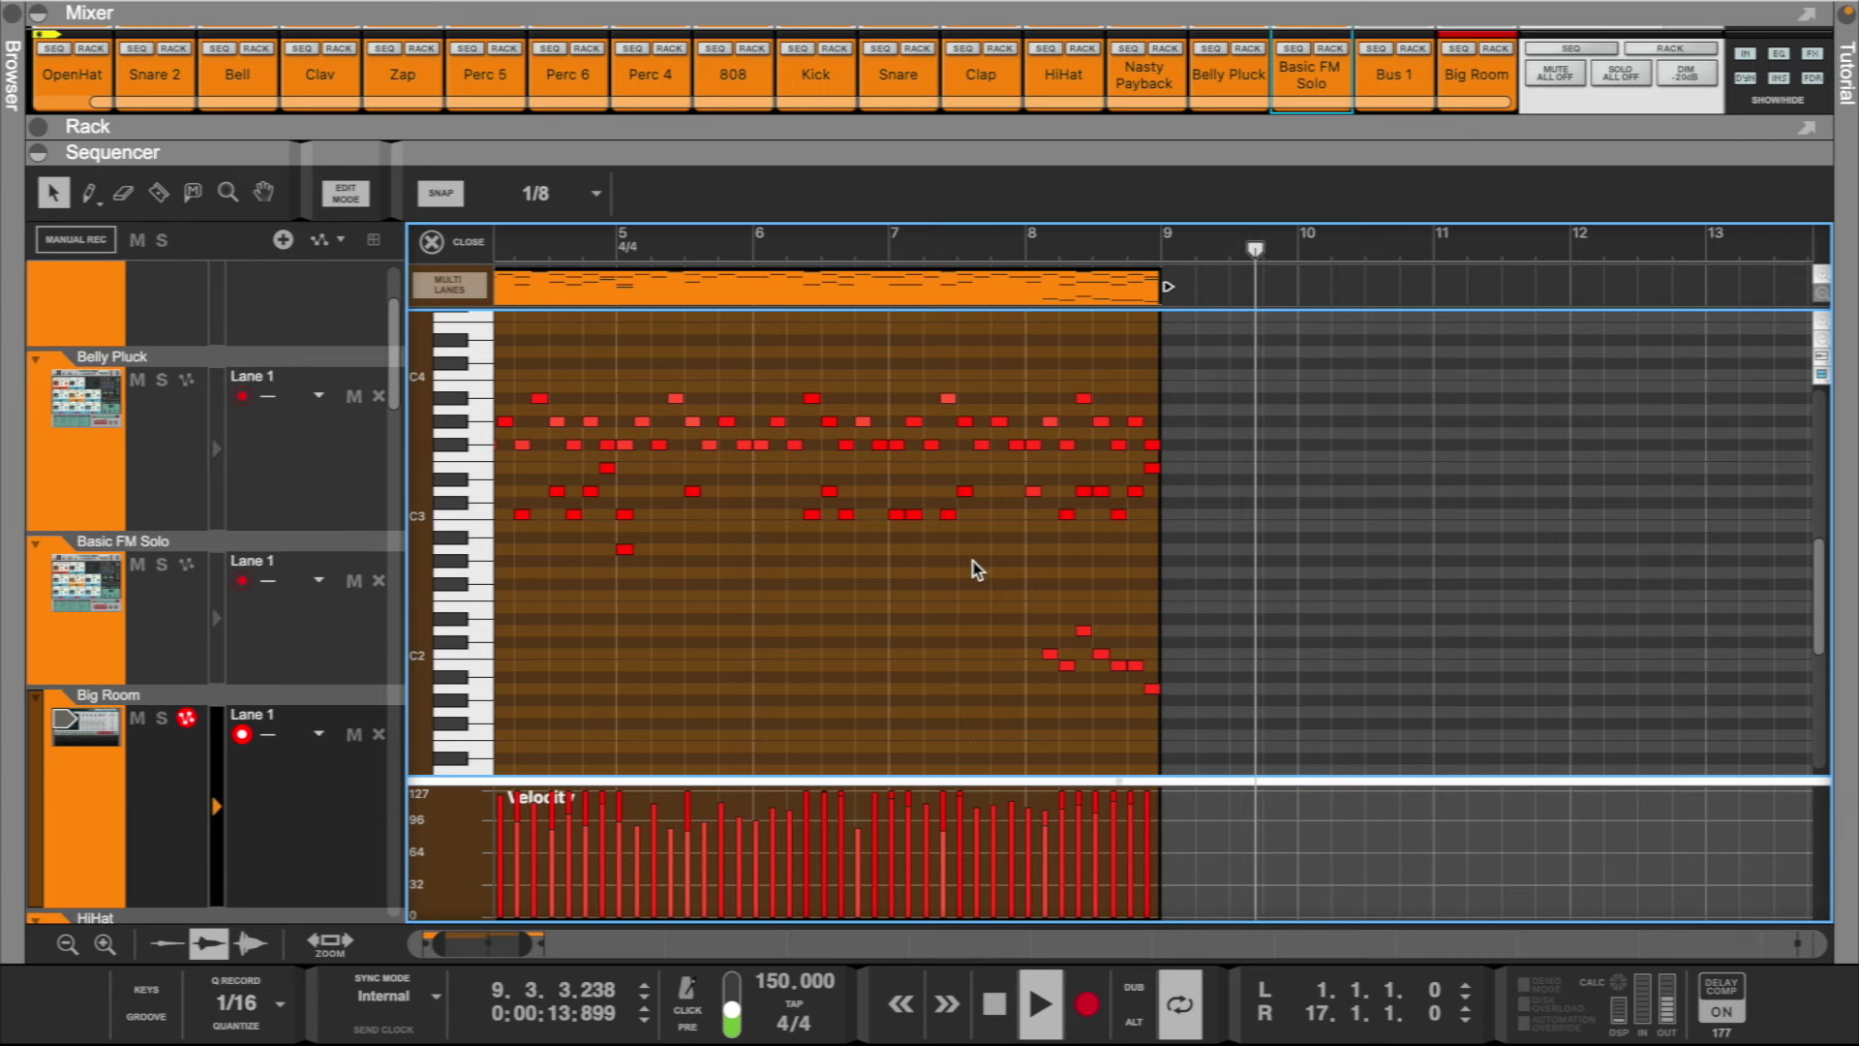
{"action": "scroll", "coordinate": [908, 566], "scroll_direction": "left", "scroll_amount": 4}
{"action": "scroll", "coordinate": [910, 567], "scroll_direction": "right", "scroll_amount": 3}
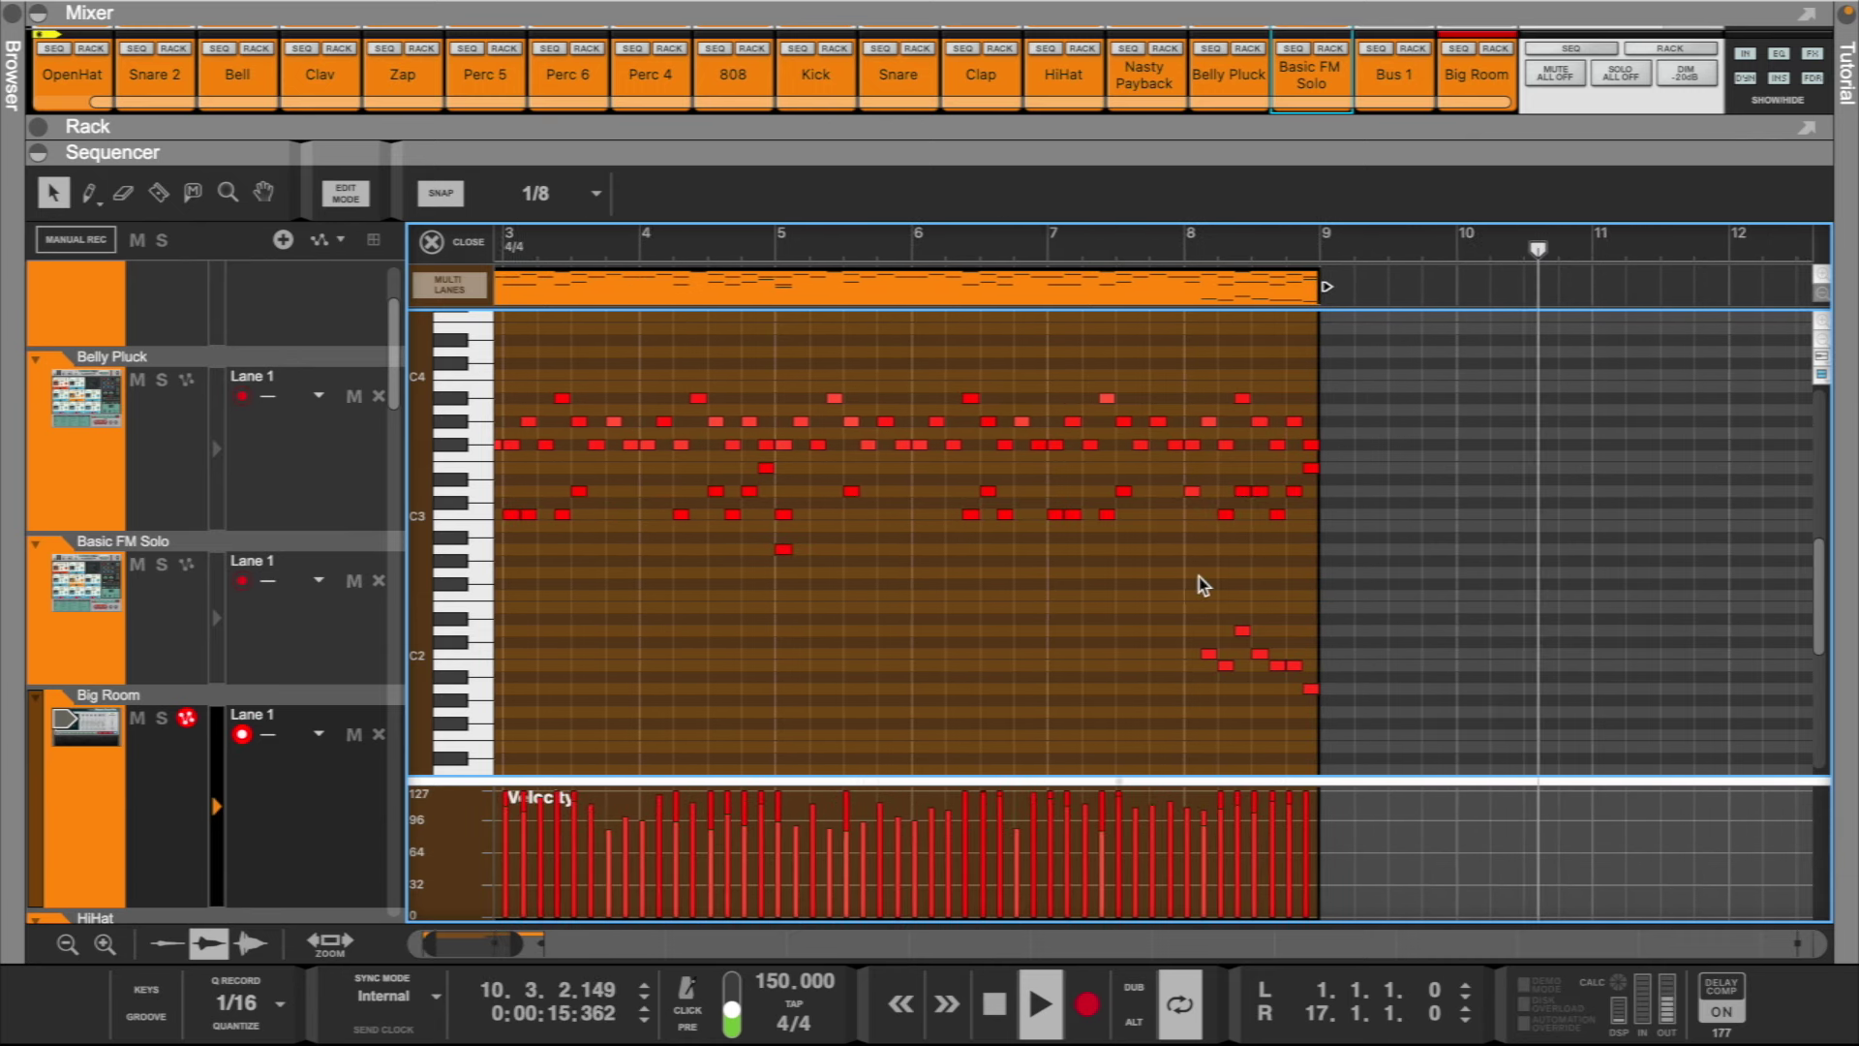
{"action": "double_click", "coordinate": [1311, 550]}
{"action": "left_click_drag", "start_coordinate": [1311, 550], "coordinate": [1325, 549]}
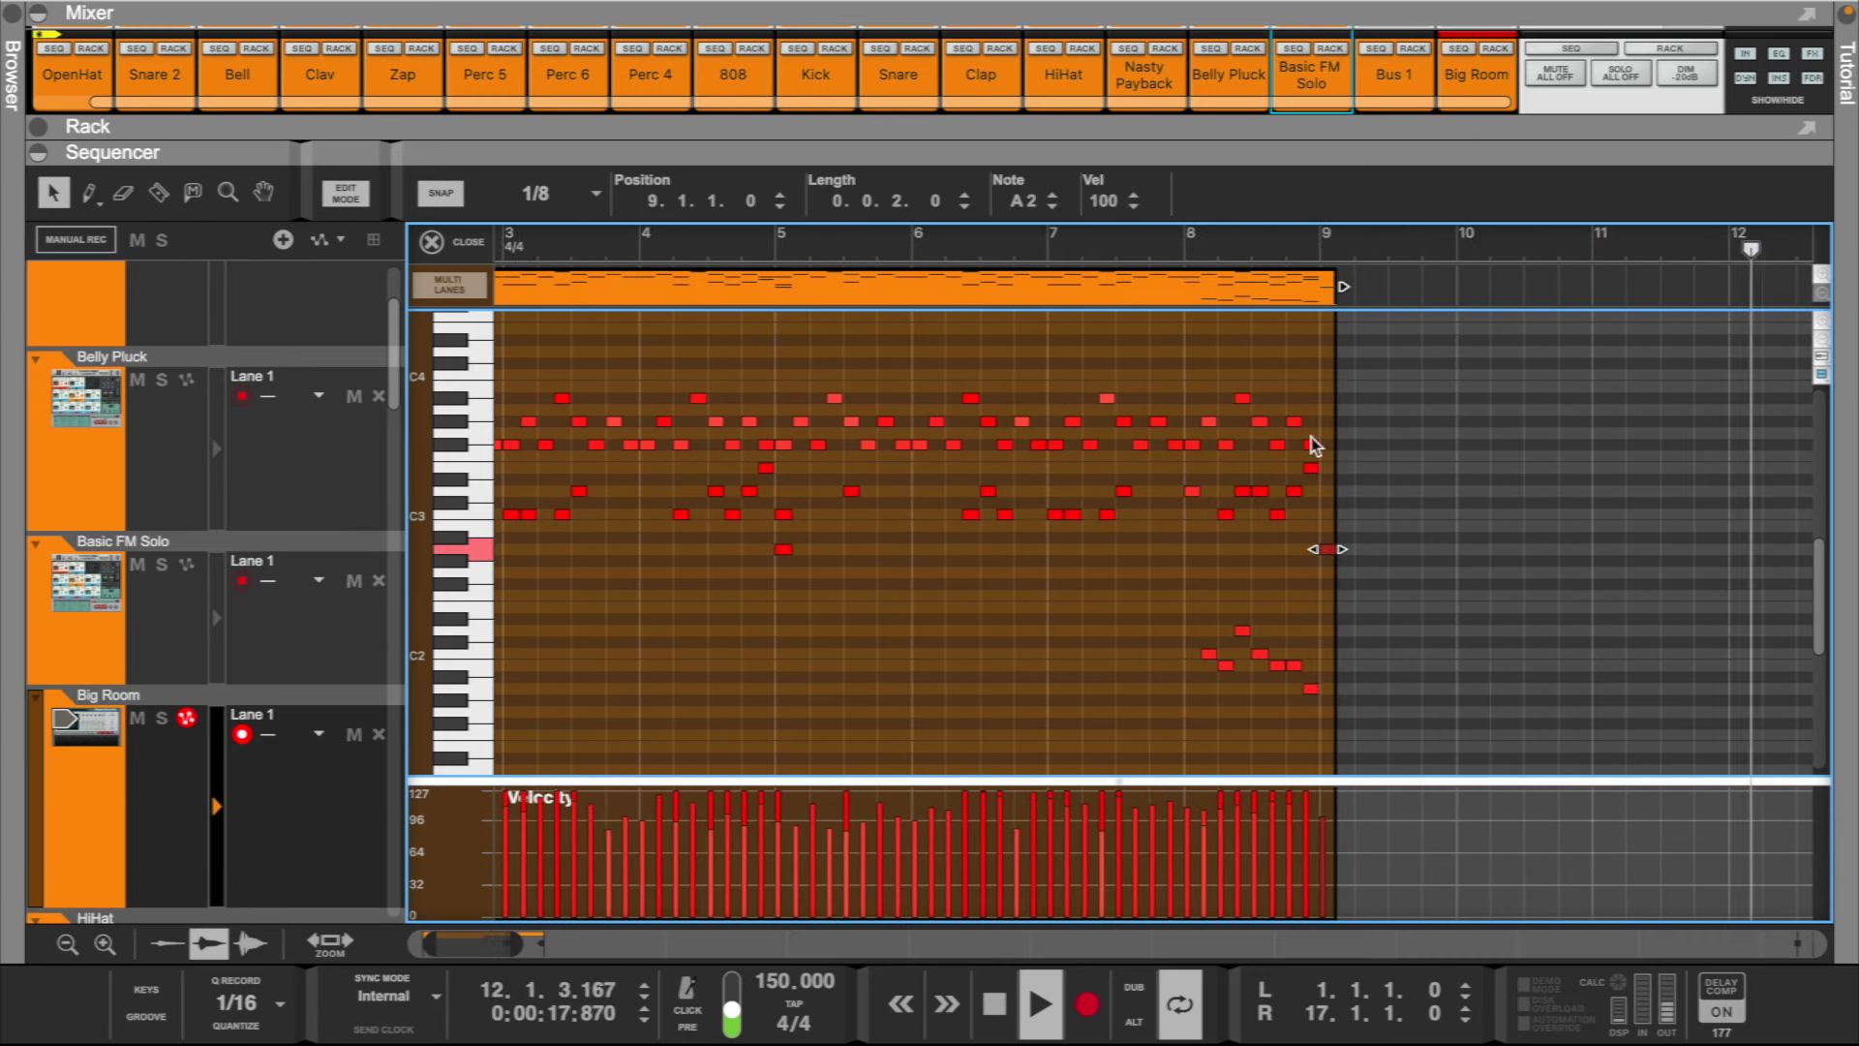
- Play the pattern from bar 7 and set the velocity of the A2 note at 9.1.1.0 to 107
{"action": "left_click", "coordinate": [1048, 248]}
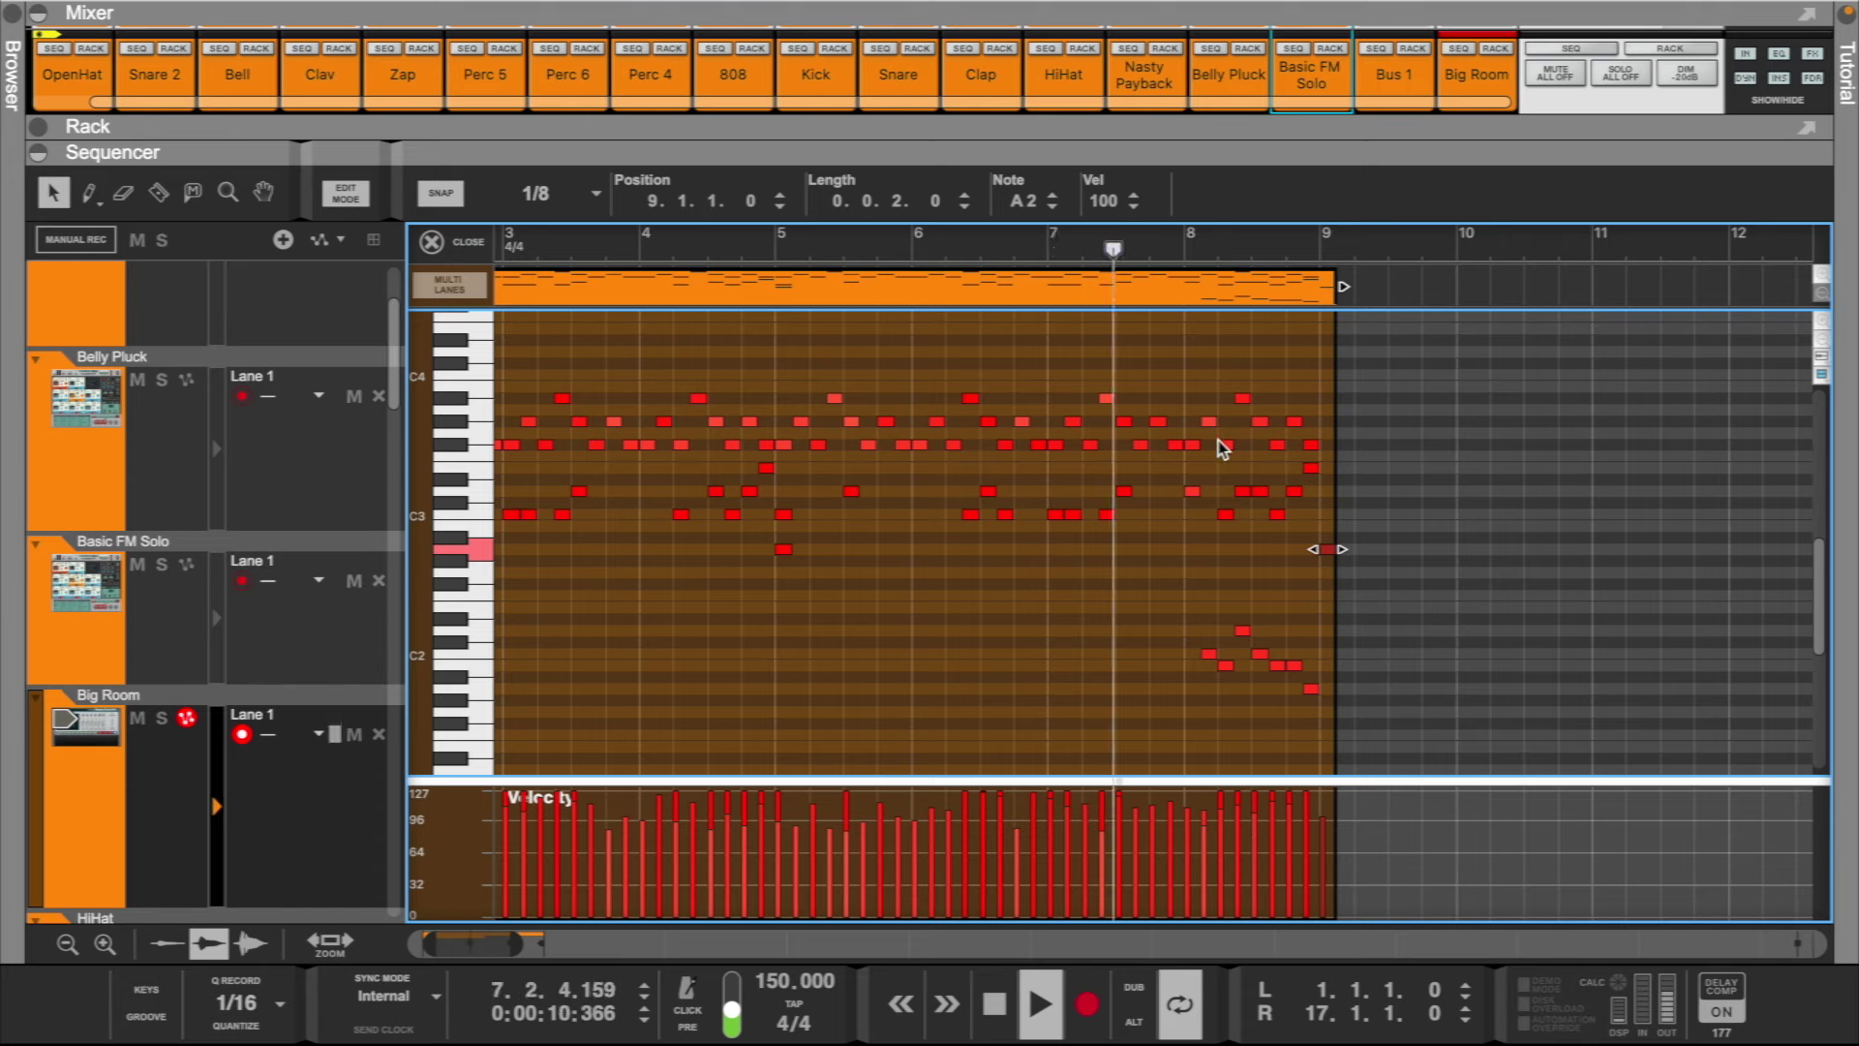
{"action": "left_click", "coordinate": [1293, 579]}
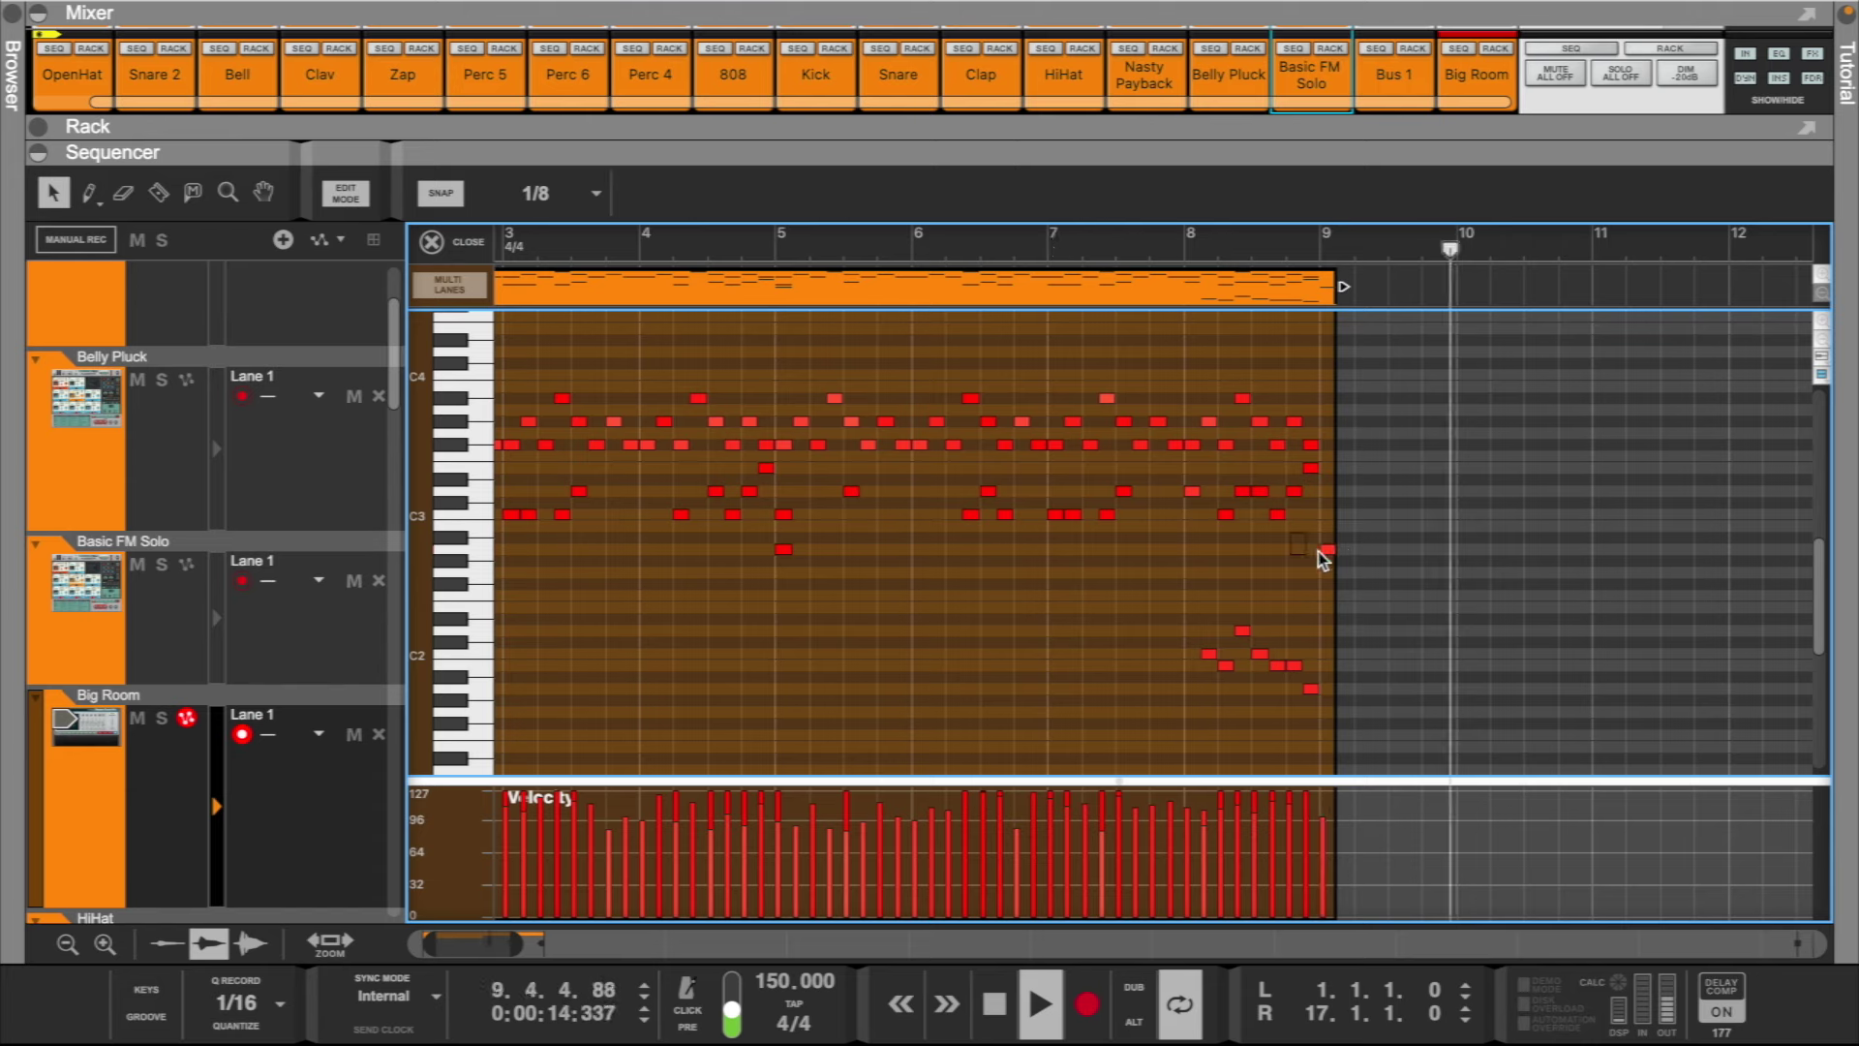
{"action": "left_click", "coordinate": [1325, 549]}
{"action": "left_click_drag", "start_coordinate": [1104, 202], "coordinate": [1099, 315]}
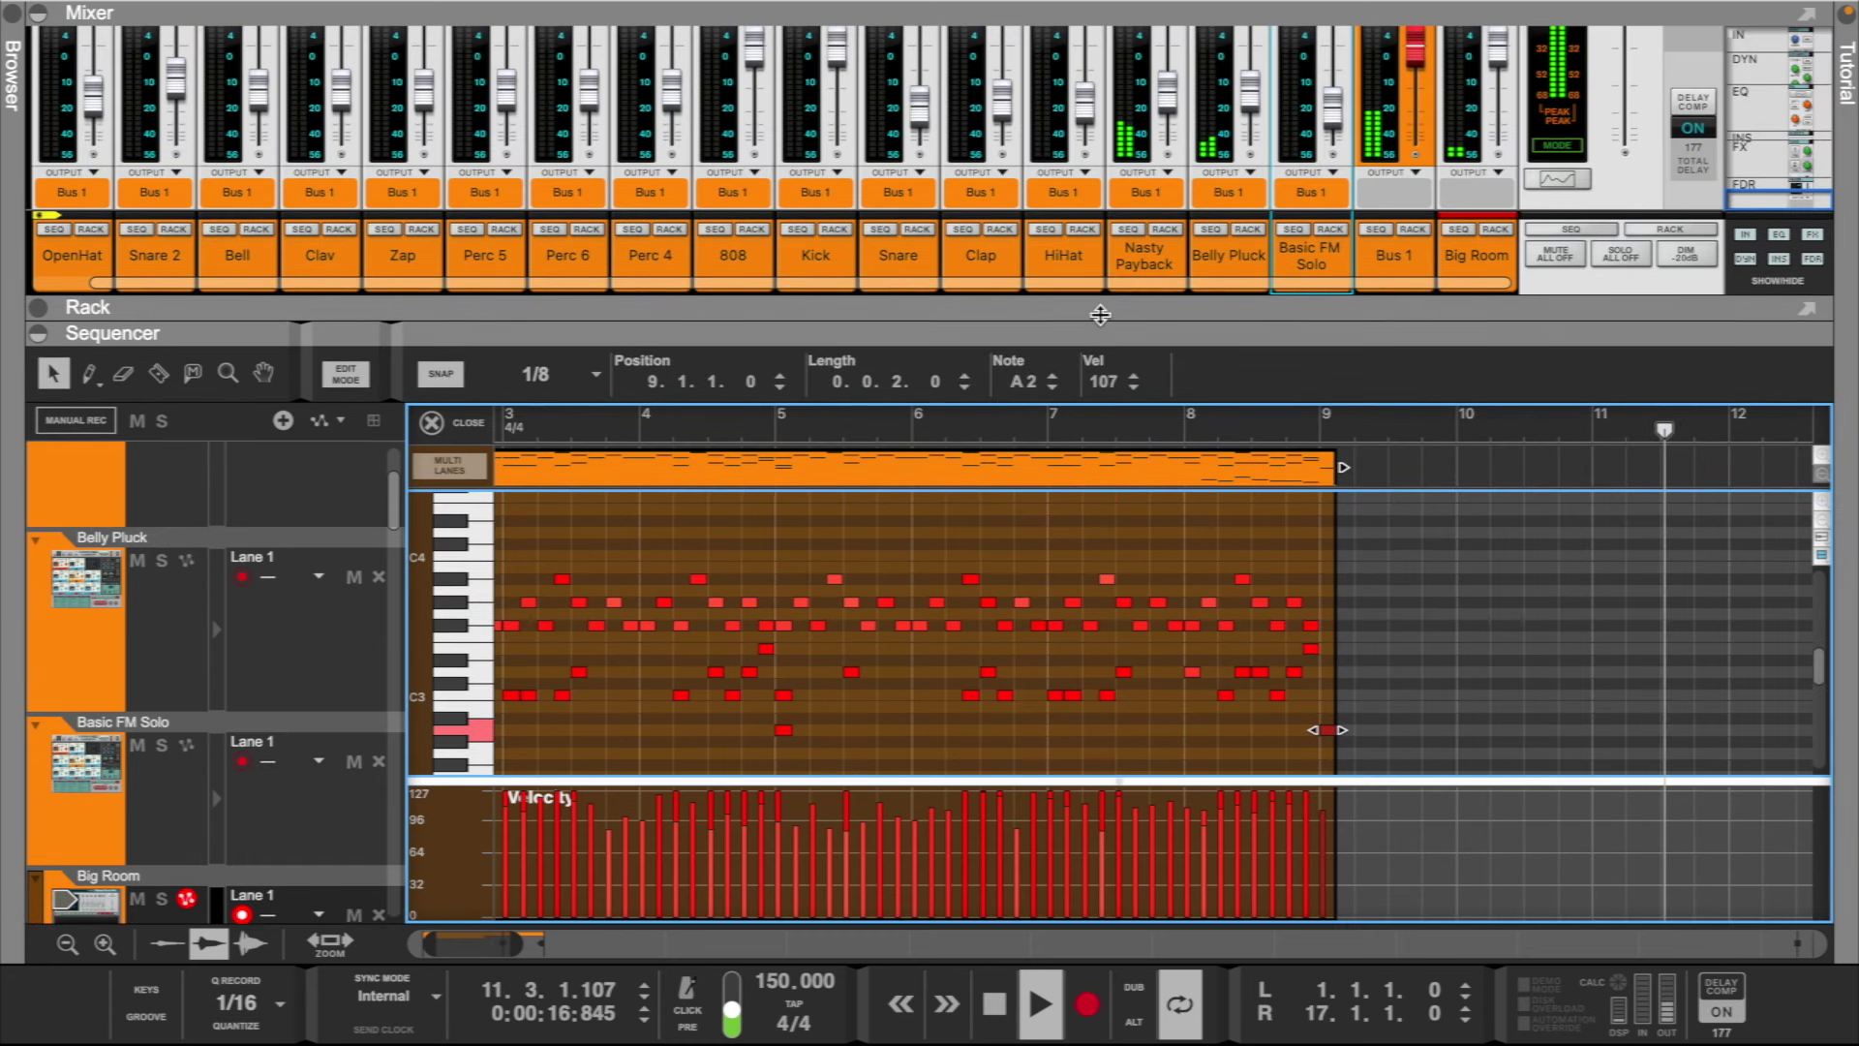
- Leave the note editor and route the Big Room mixer channel's output to Bus 1
{"action": "left_click", "coordinate": [462, 422]}
{"action": "scroll", "coordinate": [829, 620], "scroll_direction": "left", "scroll_amount": 3}
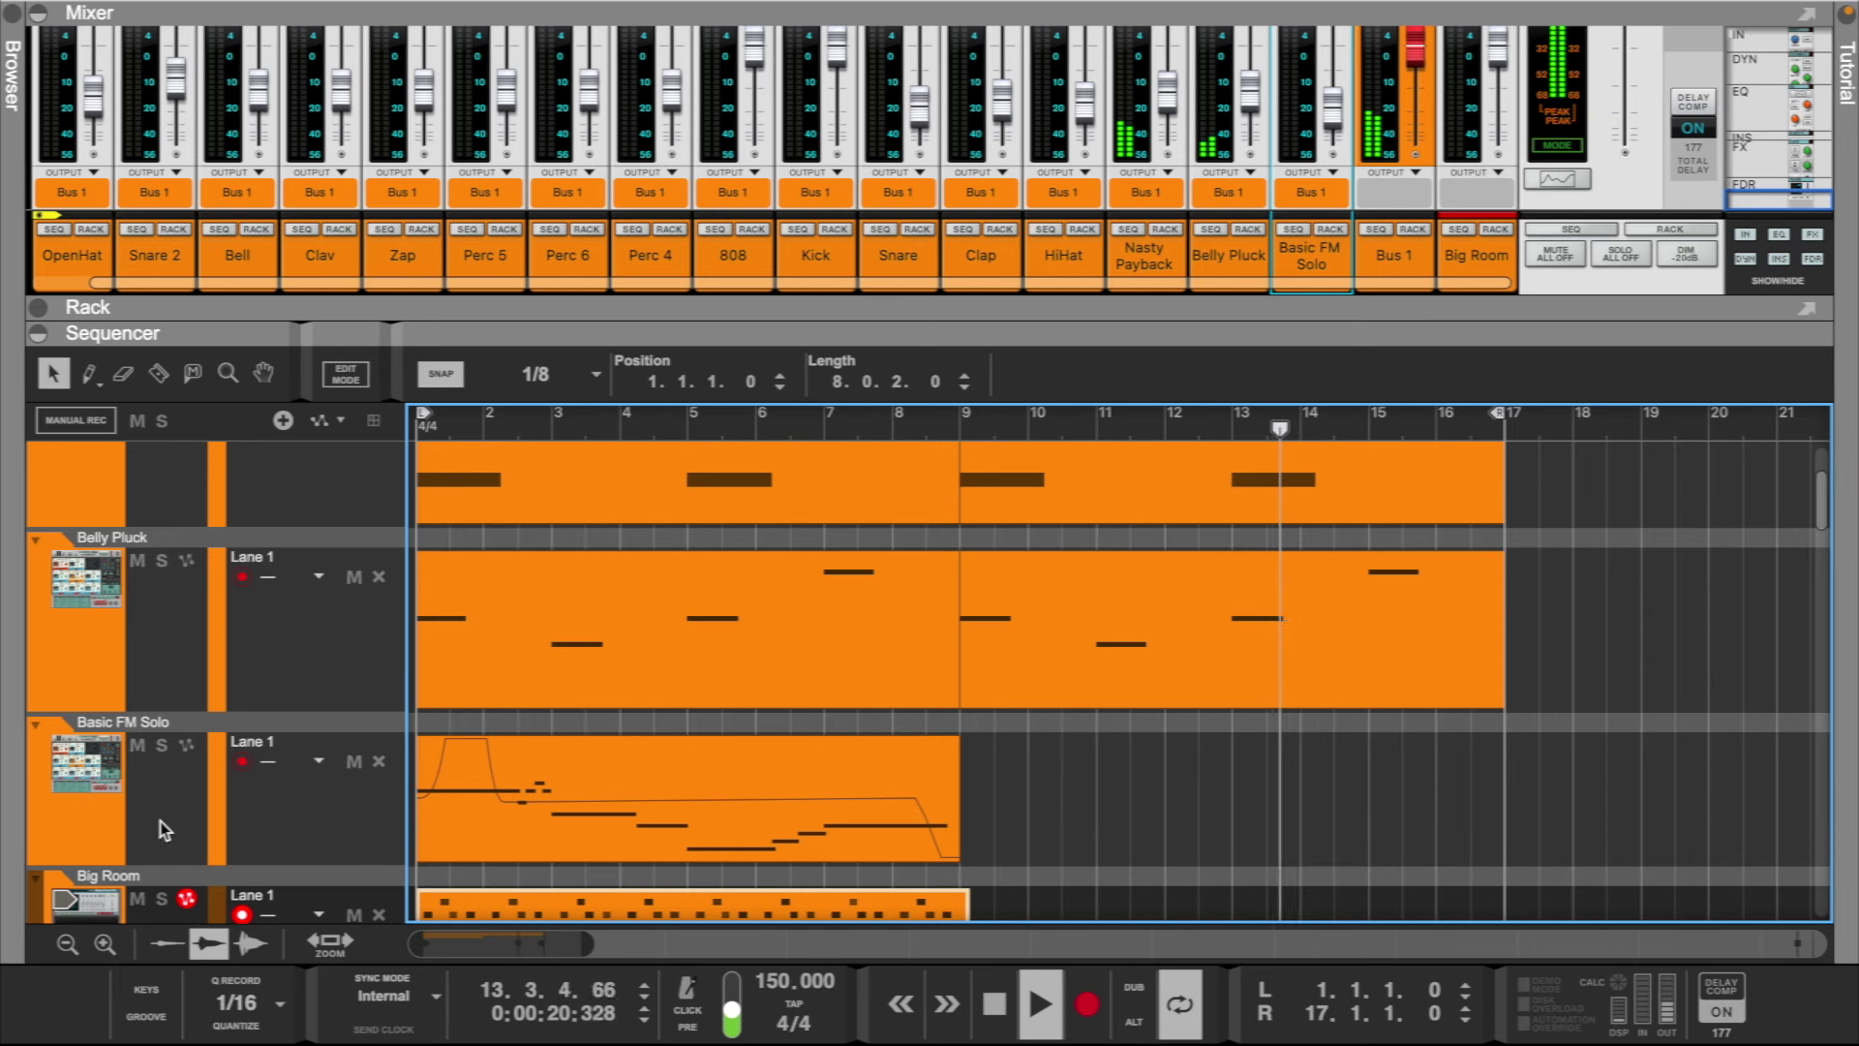
{"action": "scroll", "coordinate": [163, 829], "scroll_direction": "down", "scroll_amount": 2}
{"action": "left_click", "coordinate": [104, 854]}
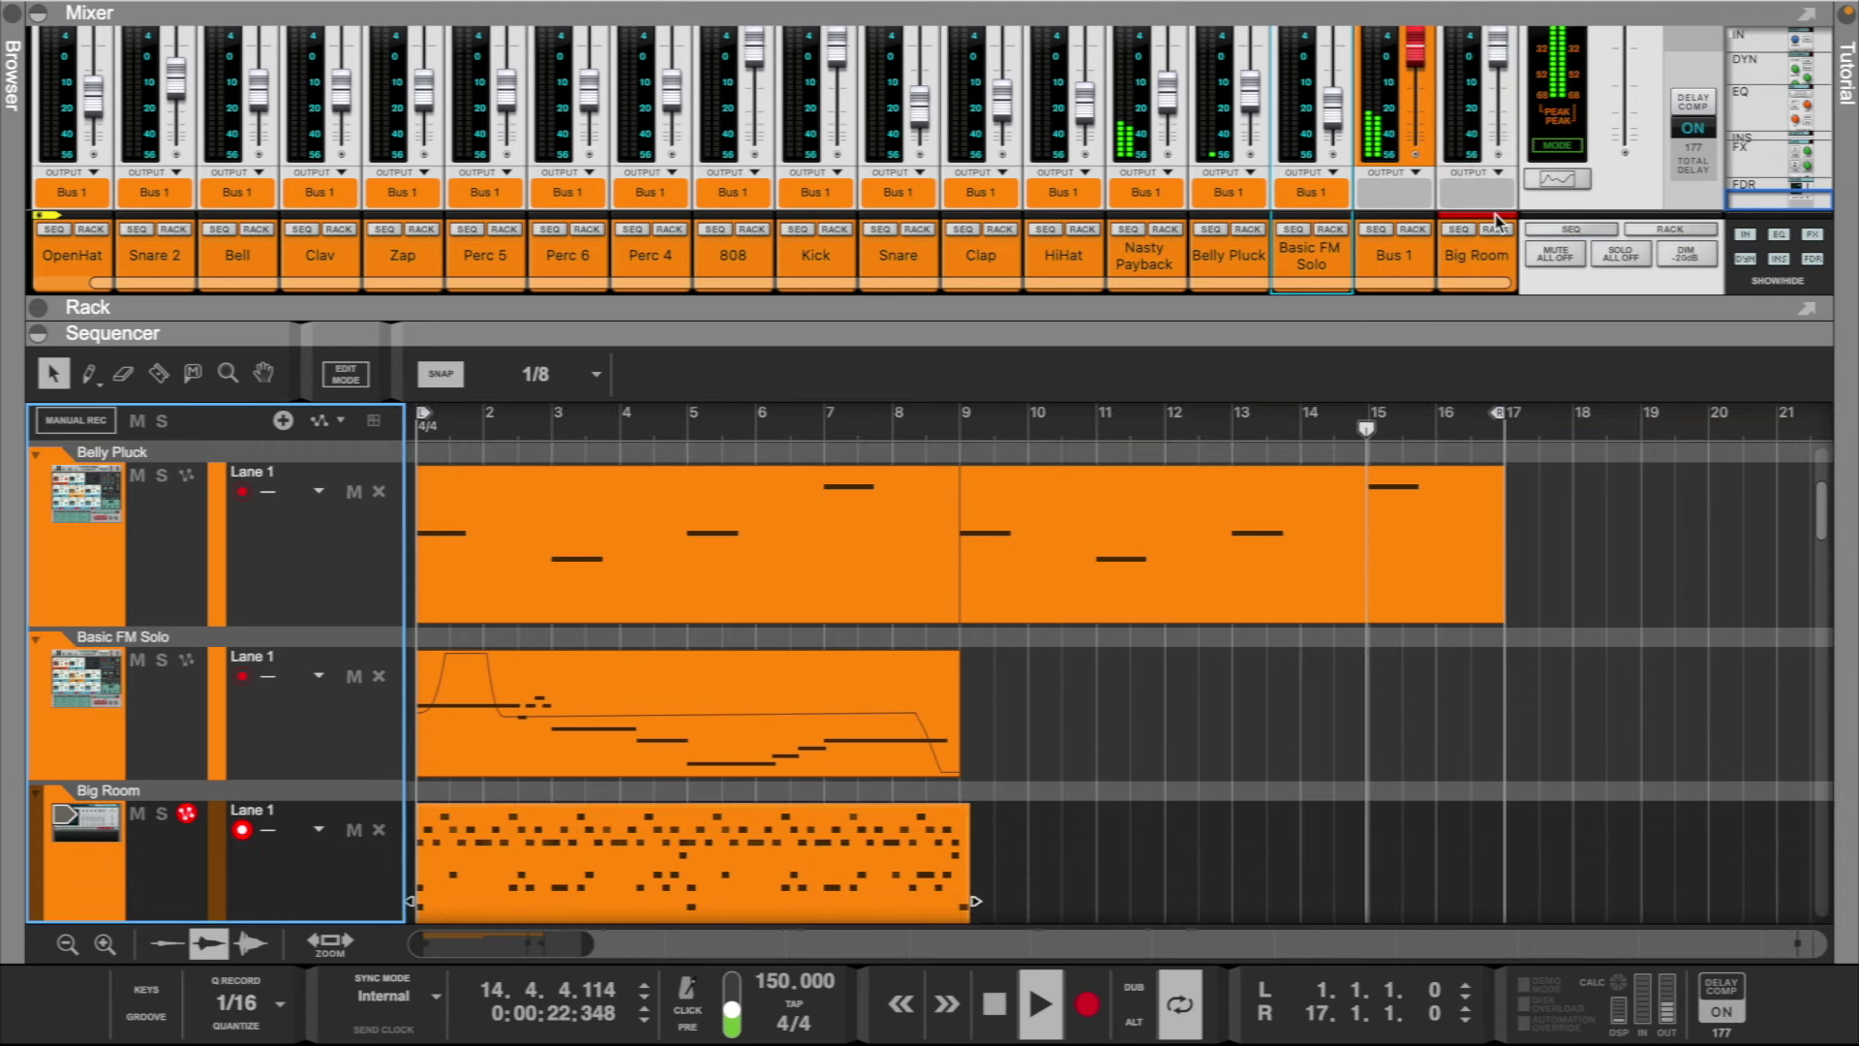
{"action": "left_click", "coordinate": [1500, 179]}
{"action": "left_click", "coordinate": [1525, 140]}
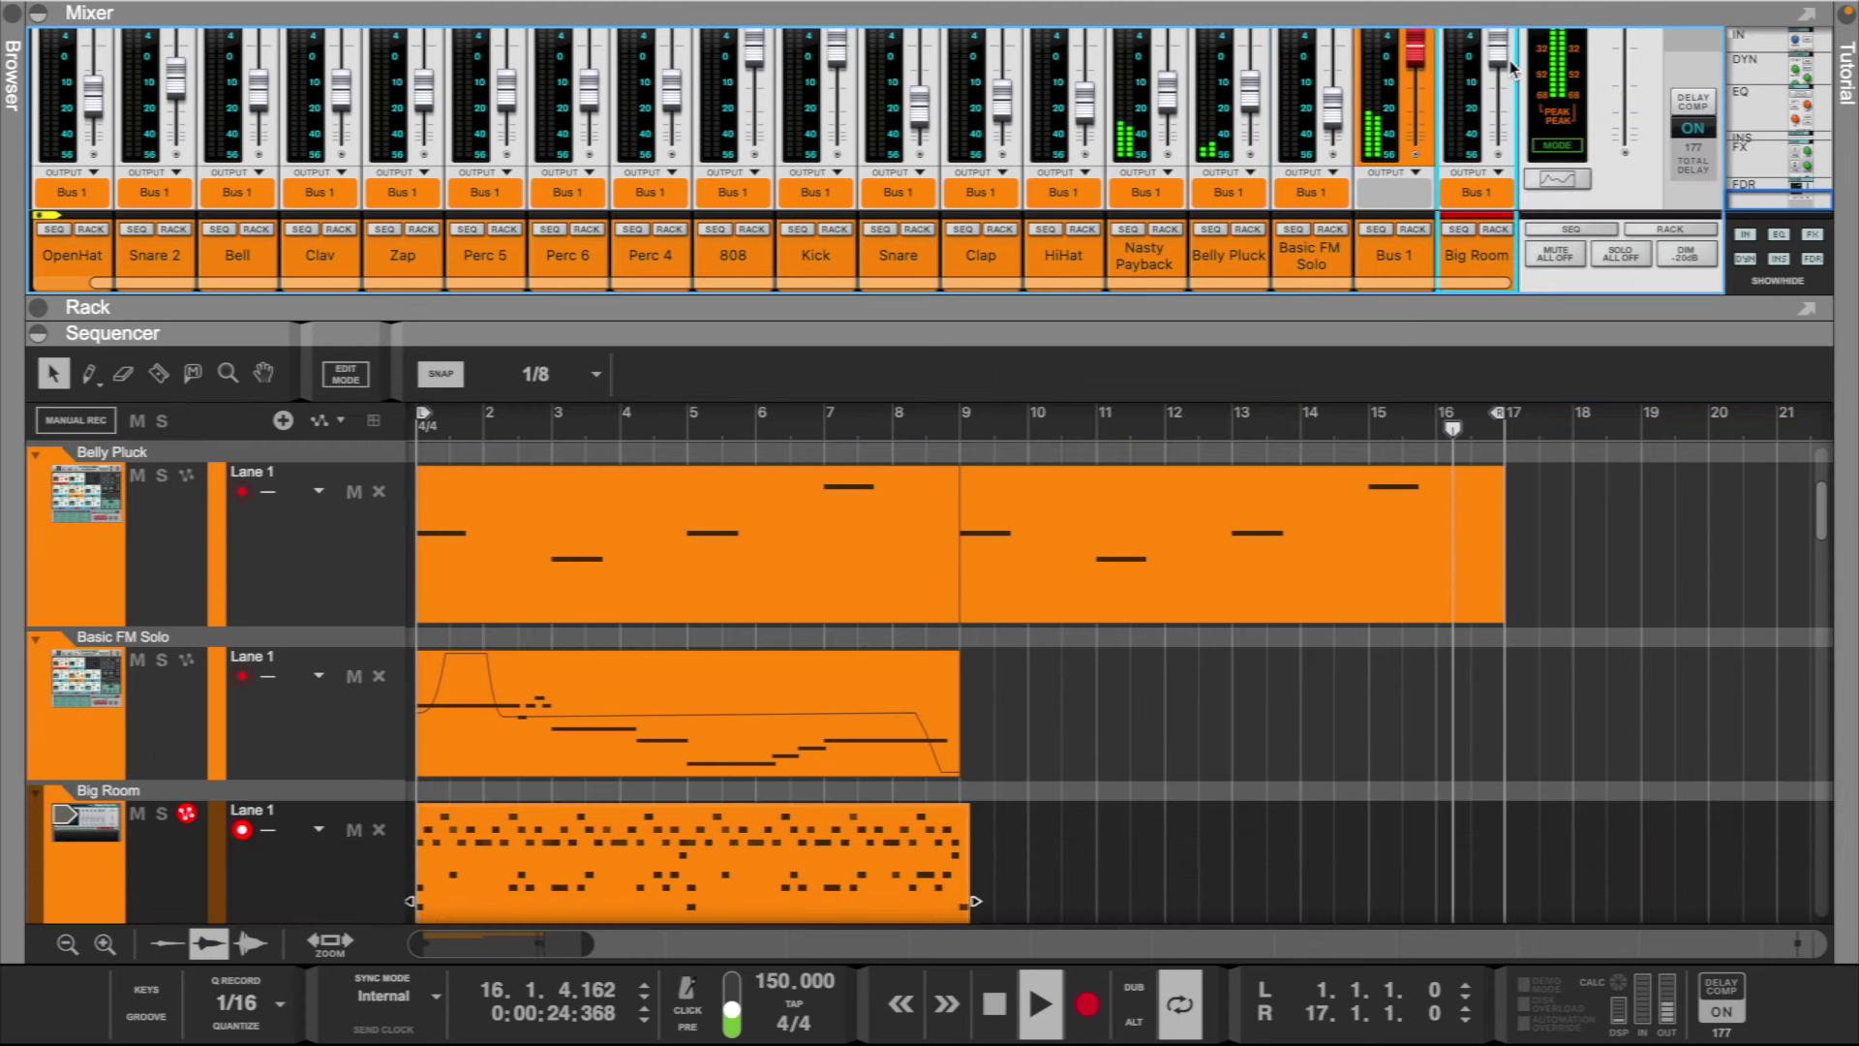
- Lower the Big Room channel level to -6.87 dB and bring up its device in the rack
{"action": "left_click_drag", "start_coordinate": [1508, 60], "coordinate": [1510, 75]}
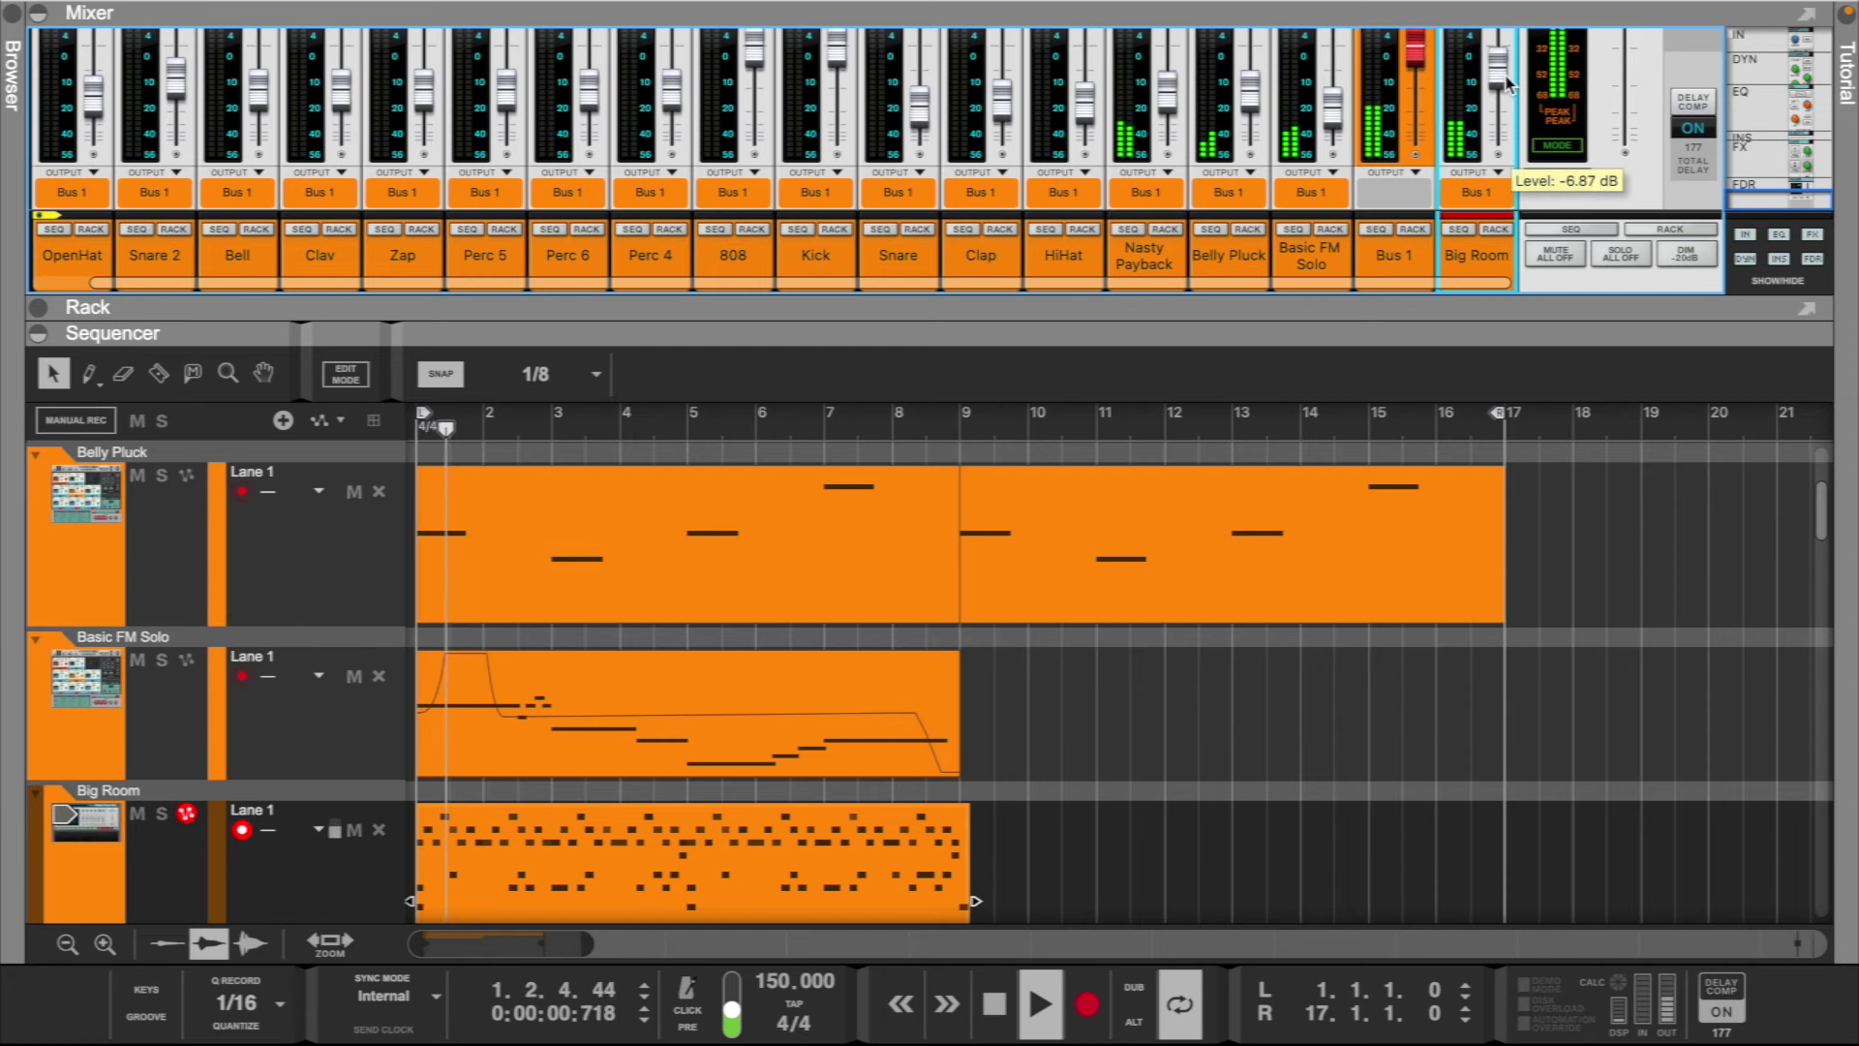
{"action": "left_click", "coordinate": [1496, 229]}
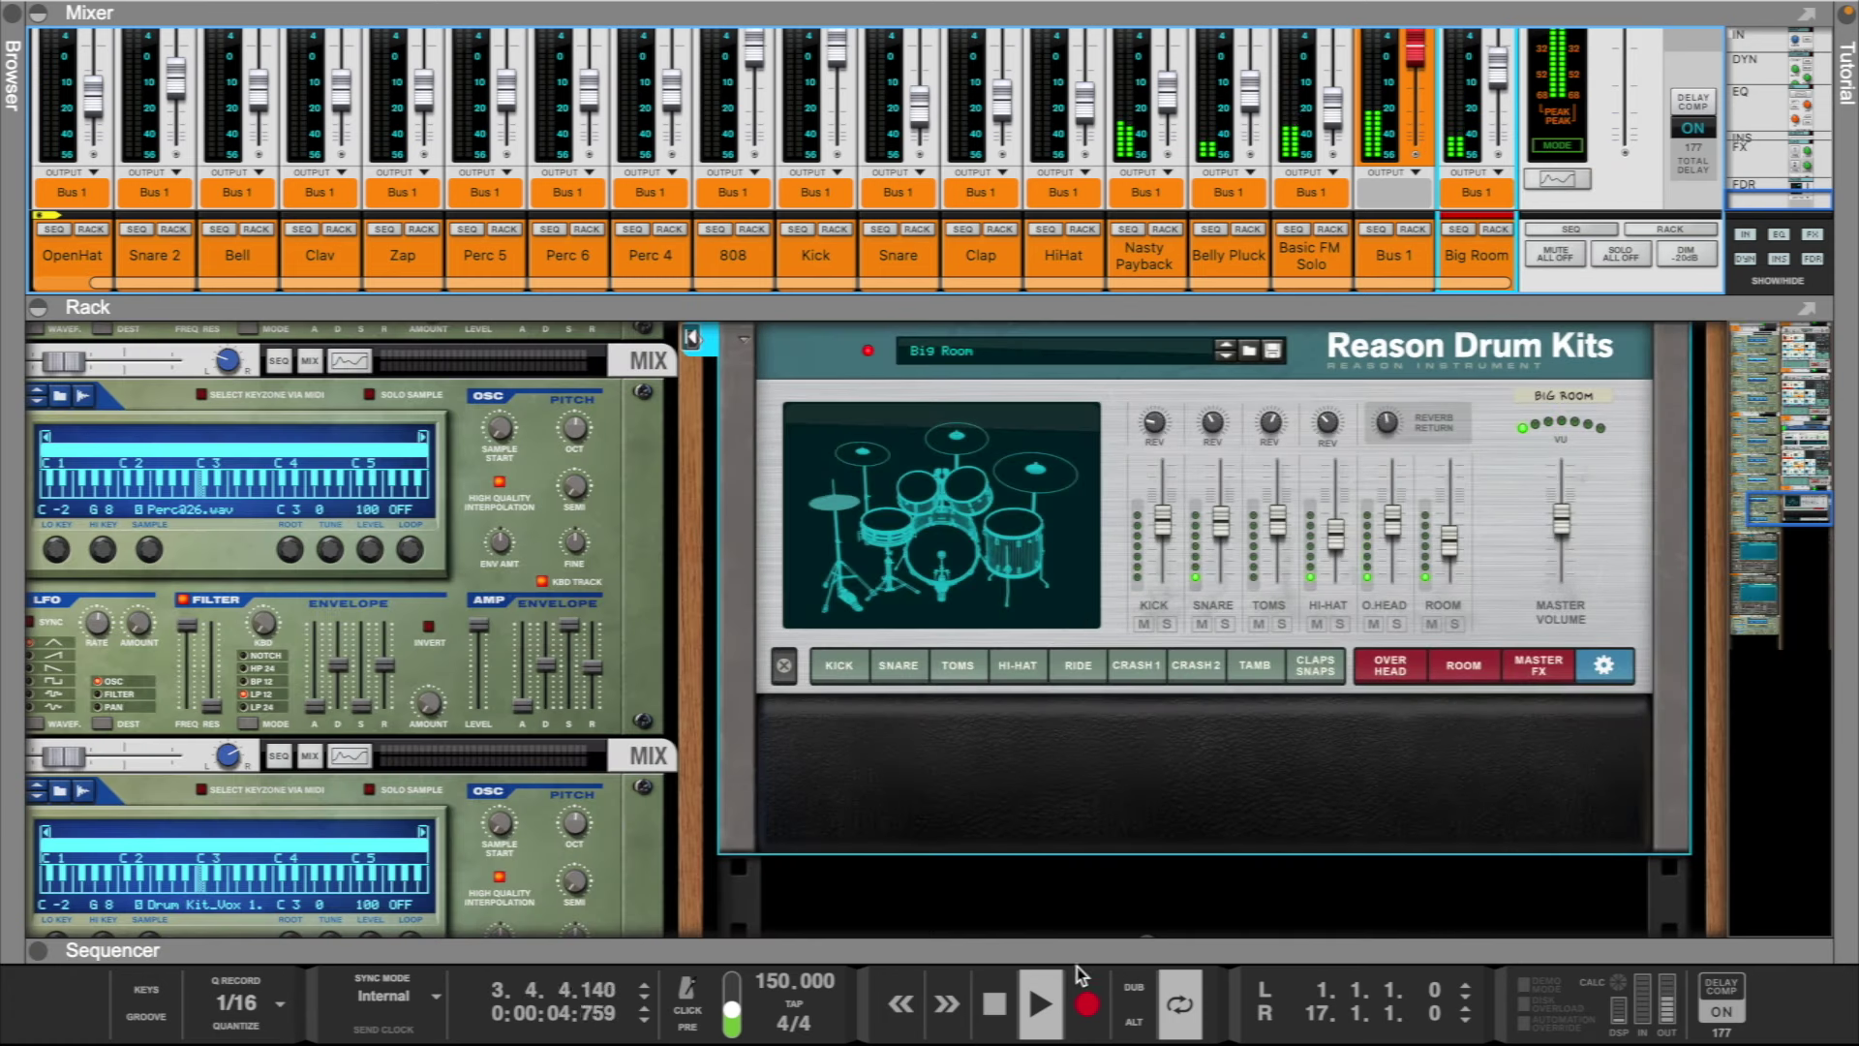
{"action": "key", "text": "F7"}
{"action": "left_click", "coordinate": [738, 814]}
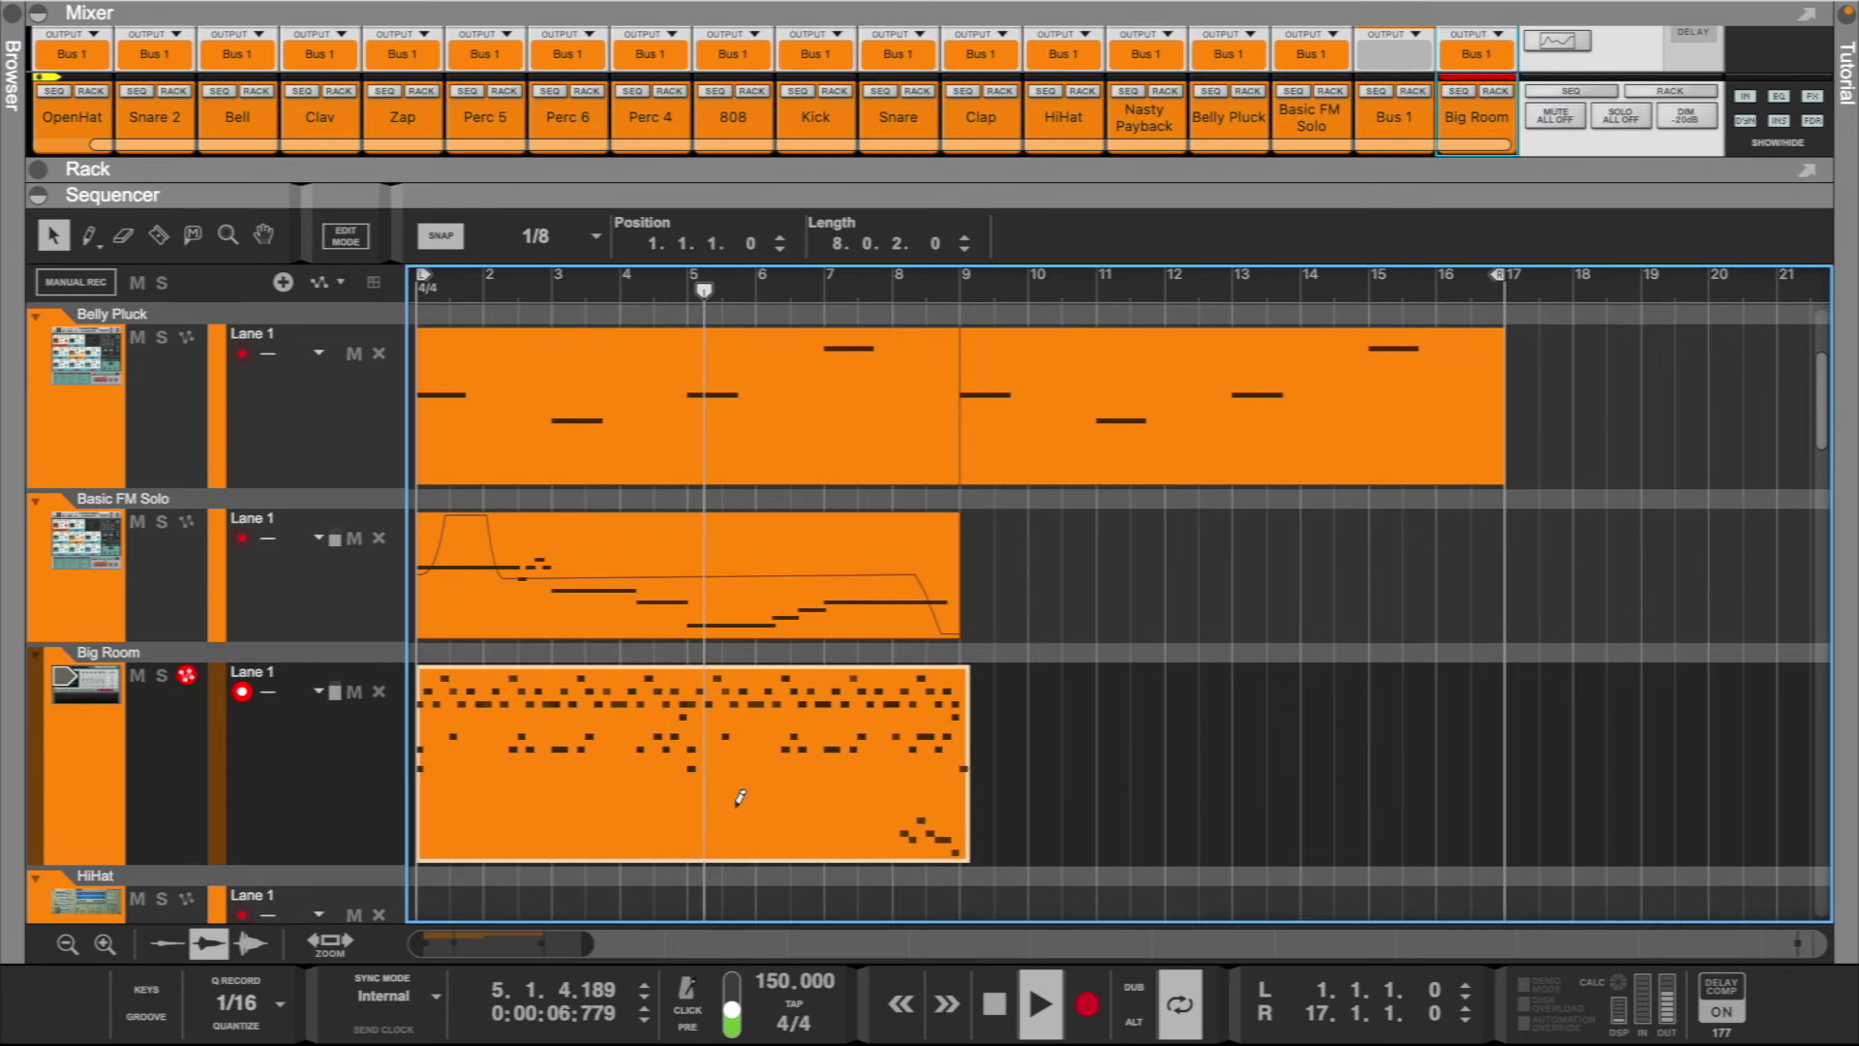
{"action": "key", "text": "ctrl+d"}
{"action": "left_click_drag", "start_coordinate": [590, 942], "coordinate": [672, 940]}
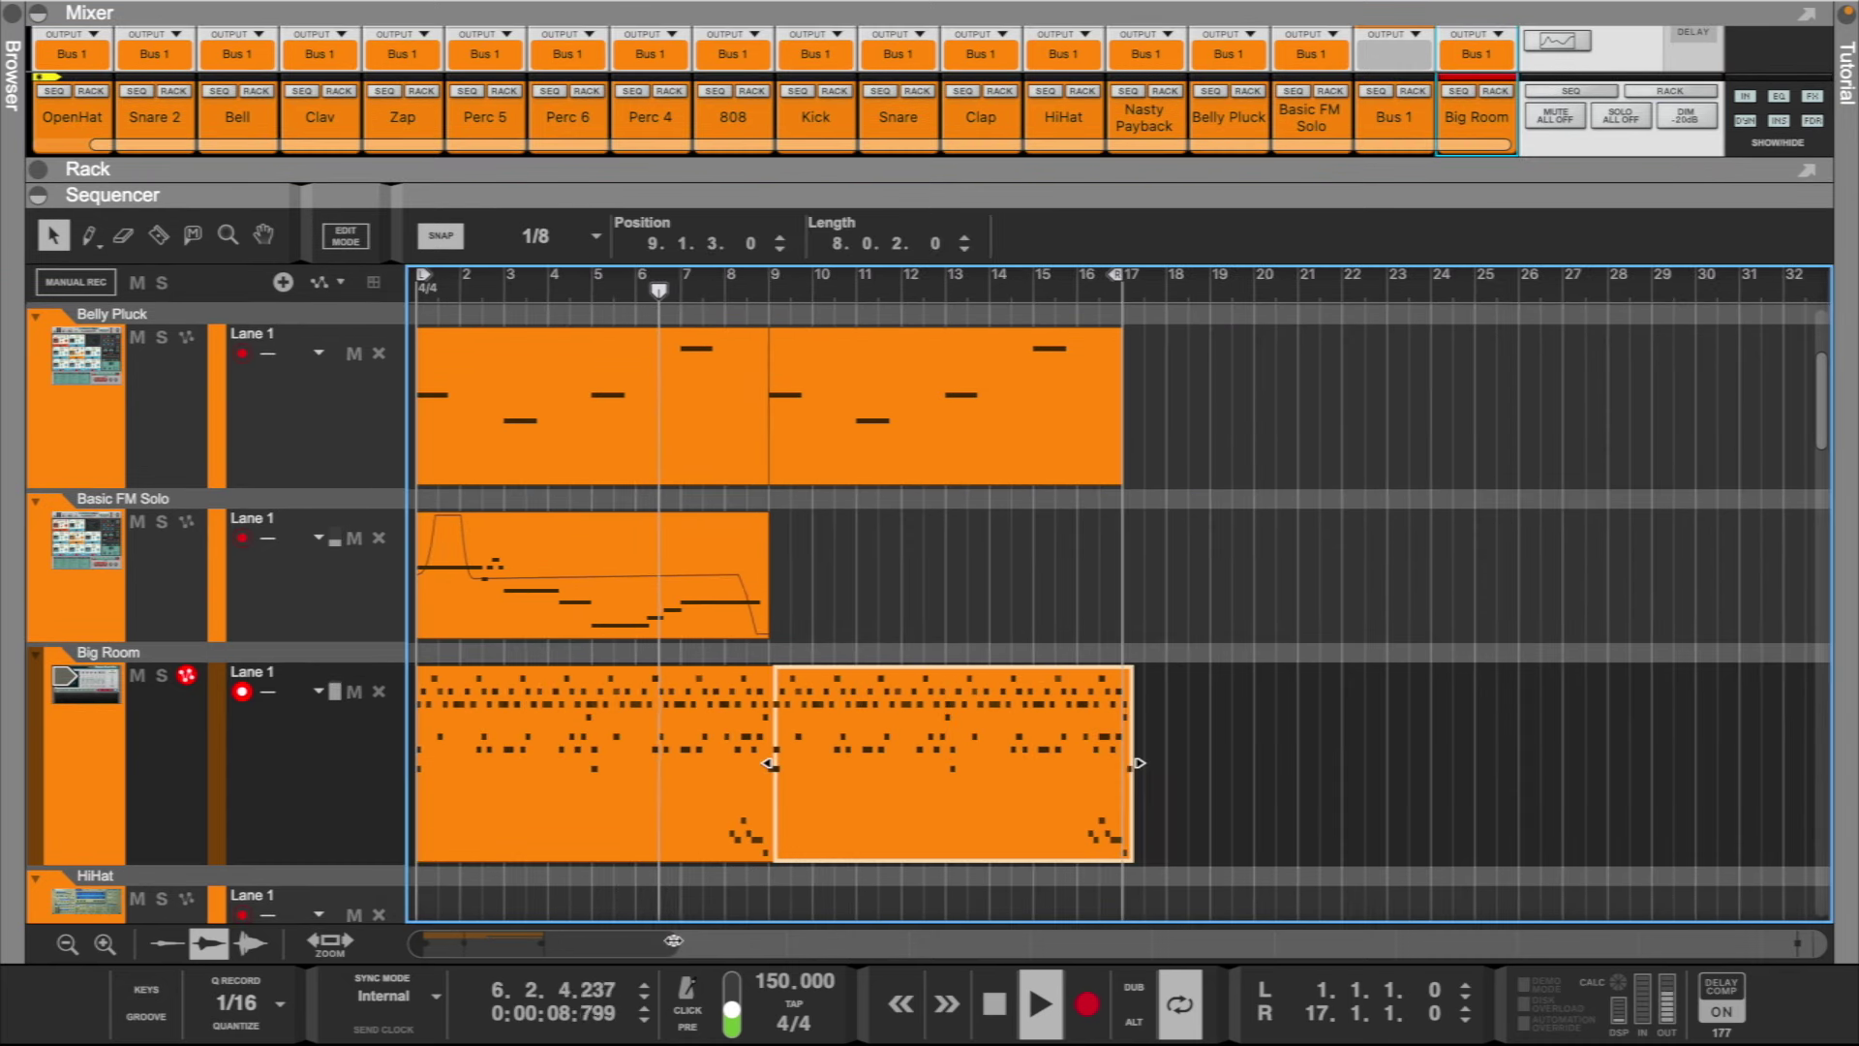
{"action": "left_click_drag", "start_coordinate": [1229, 380], "coordinate": [616, 750]}
{"action": "key", "text": "ctrl+d"}
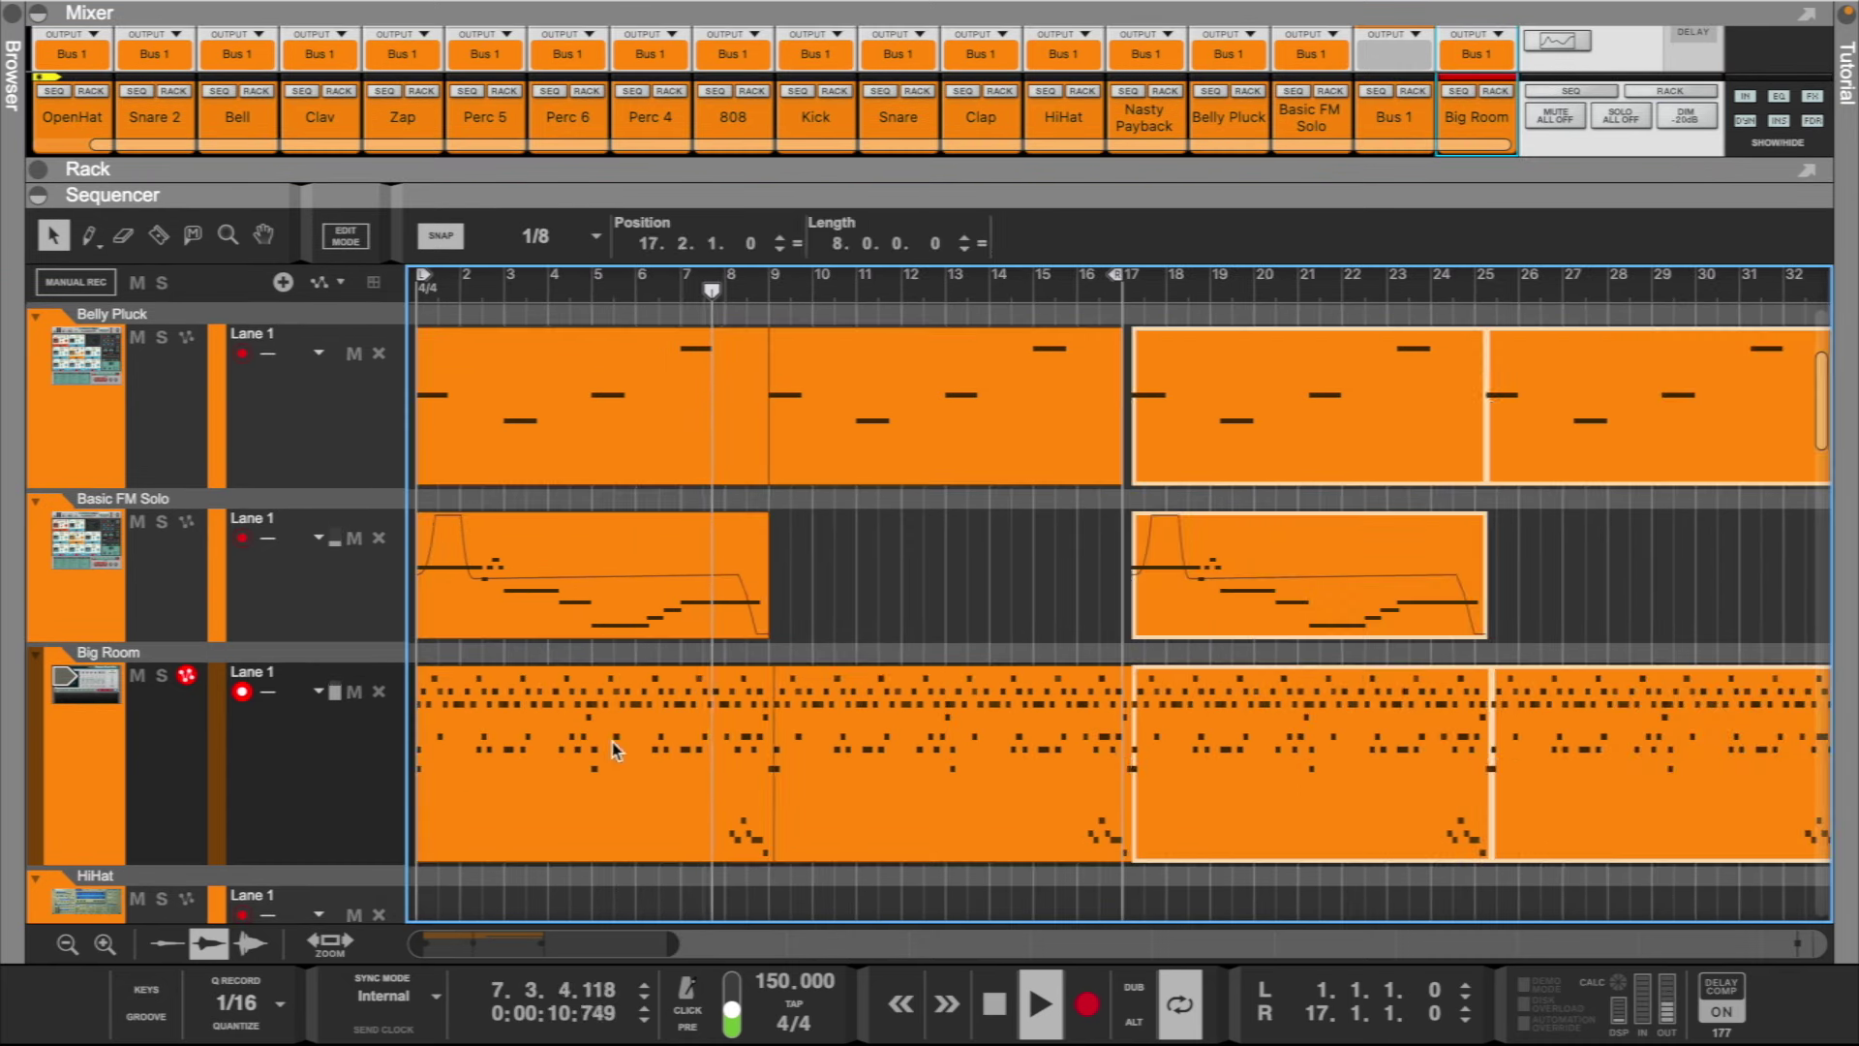
{"action": "left_click_drag", "start_coordinate": [1276, 555], "coordinate": [1274, 543]}
{"action": "key", "text": "ctrl+z"}
{"action": "key", "text": "ctrl+z"}
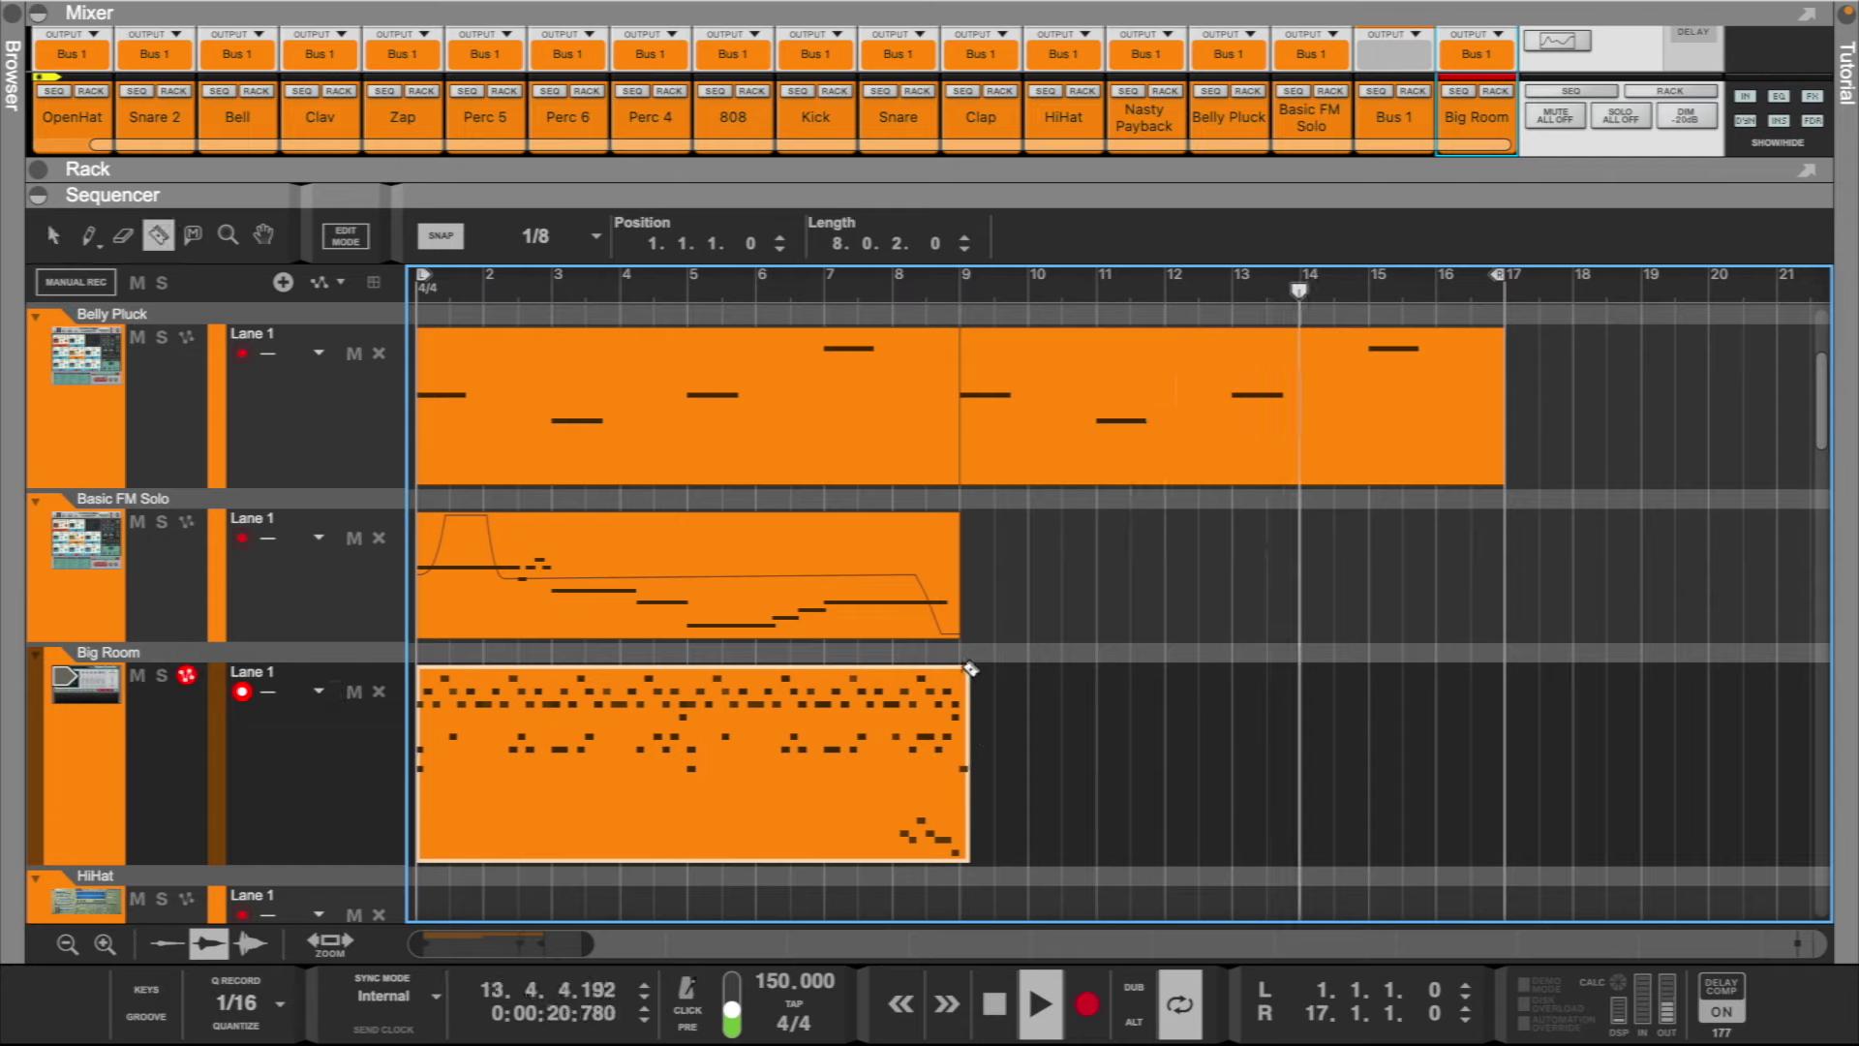
- Split the Big Room clip at bar 9 and move the short tail piece to bar 17
{"action": "key", "text": "r"}
{"action": "key", "text": "q"}
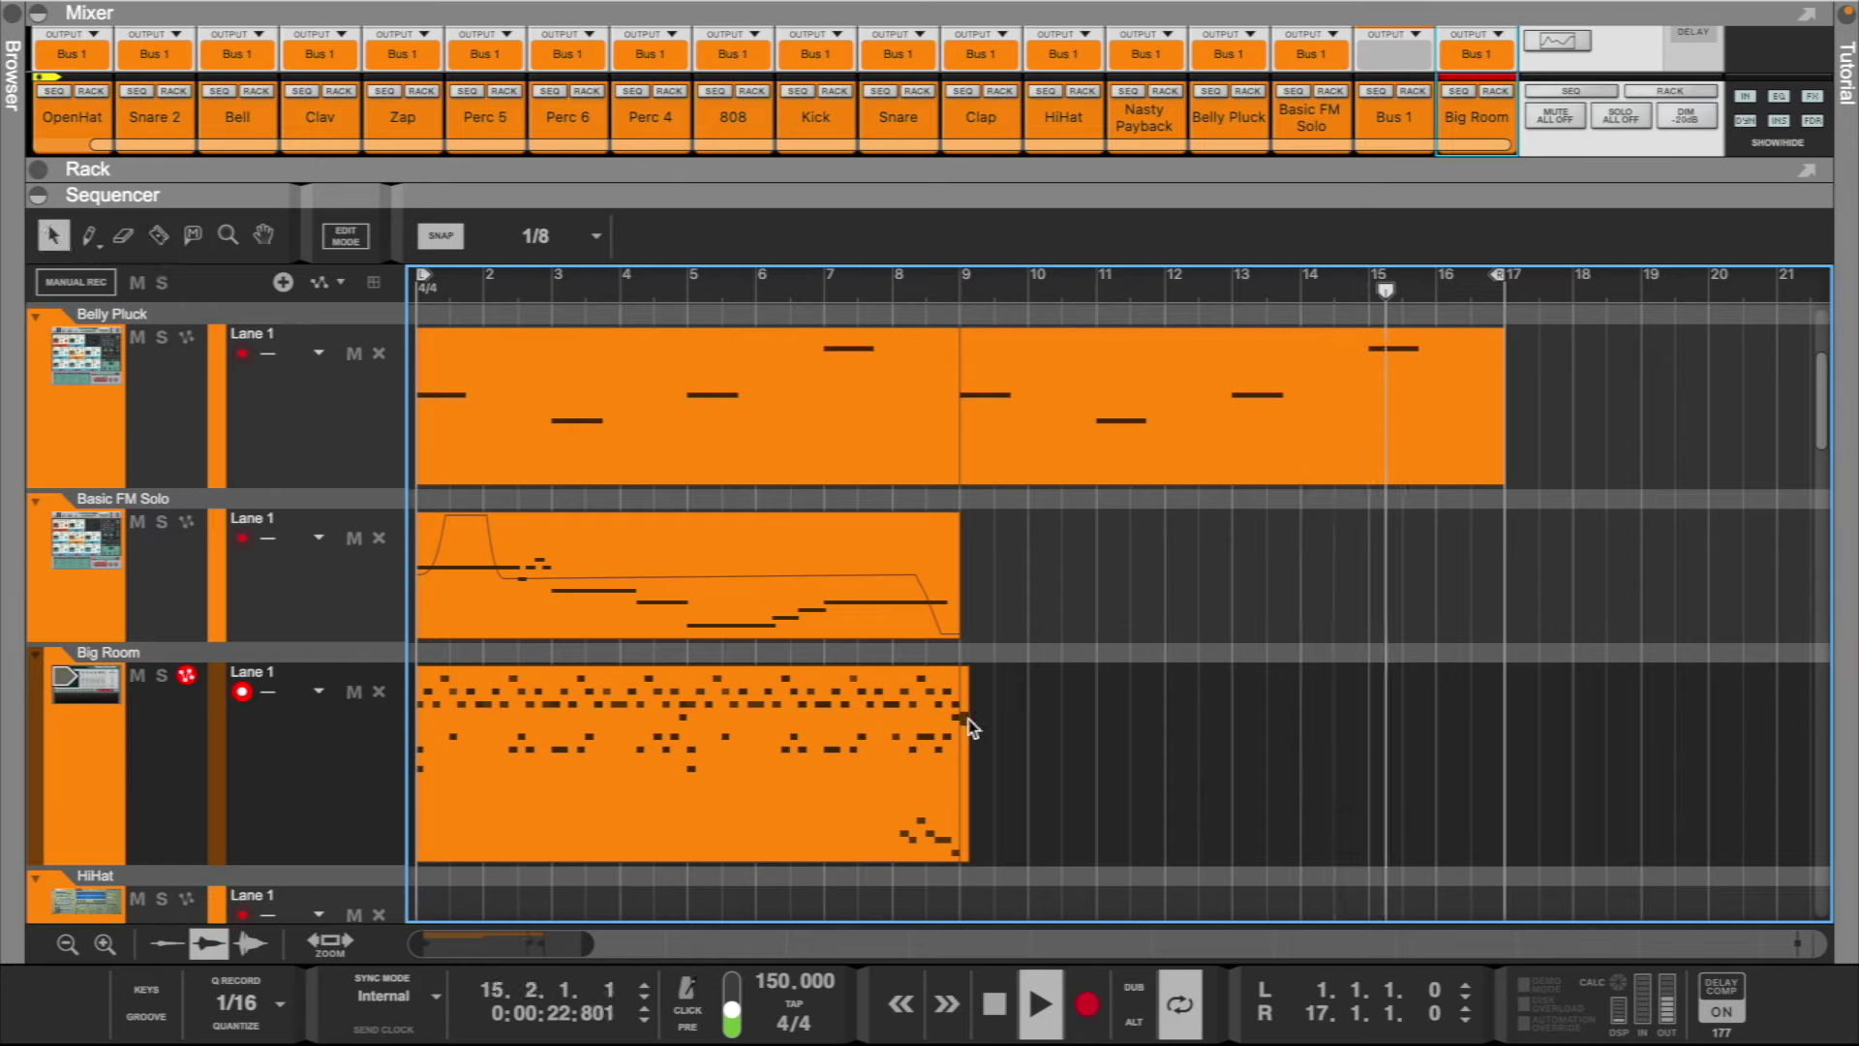
{"action": "left_click_drag", "start_coordinate": [1166, 682], "coordinate": [1549, 713]}
{"action": "left_click_drag", "start_coordinate": [961, 717], "coordinate": [1507, 710]}
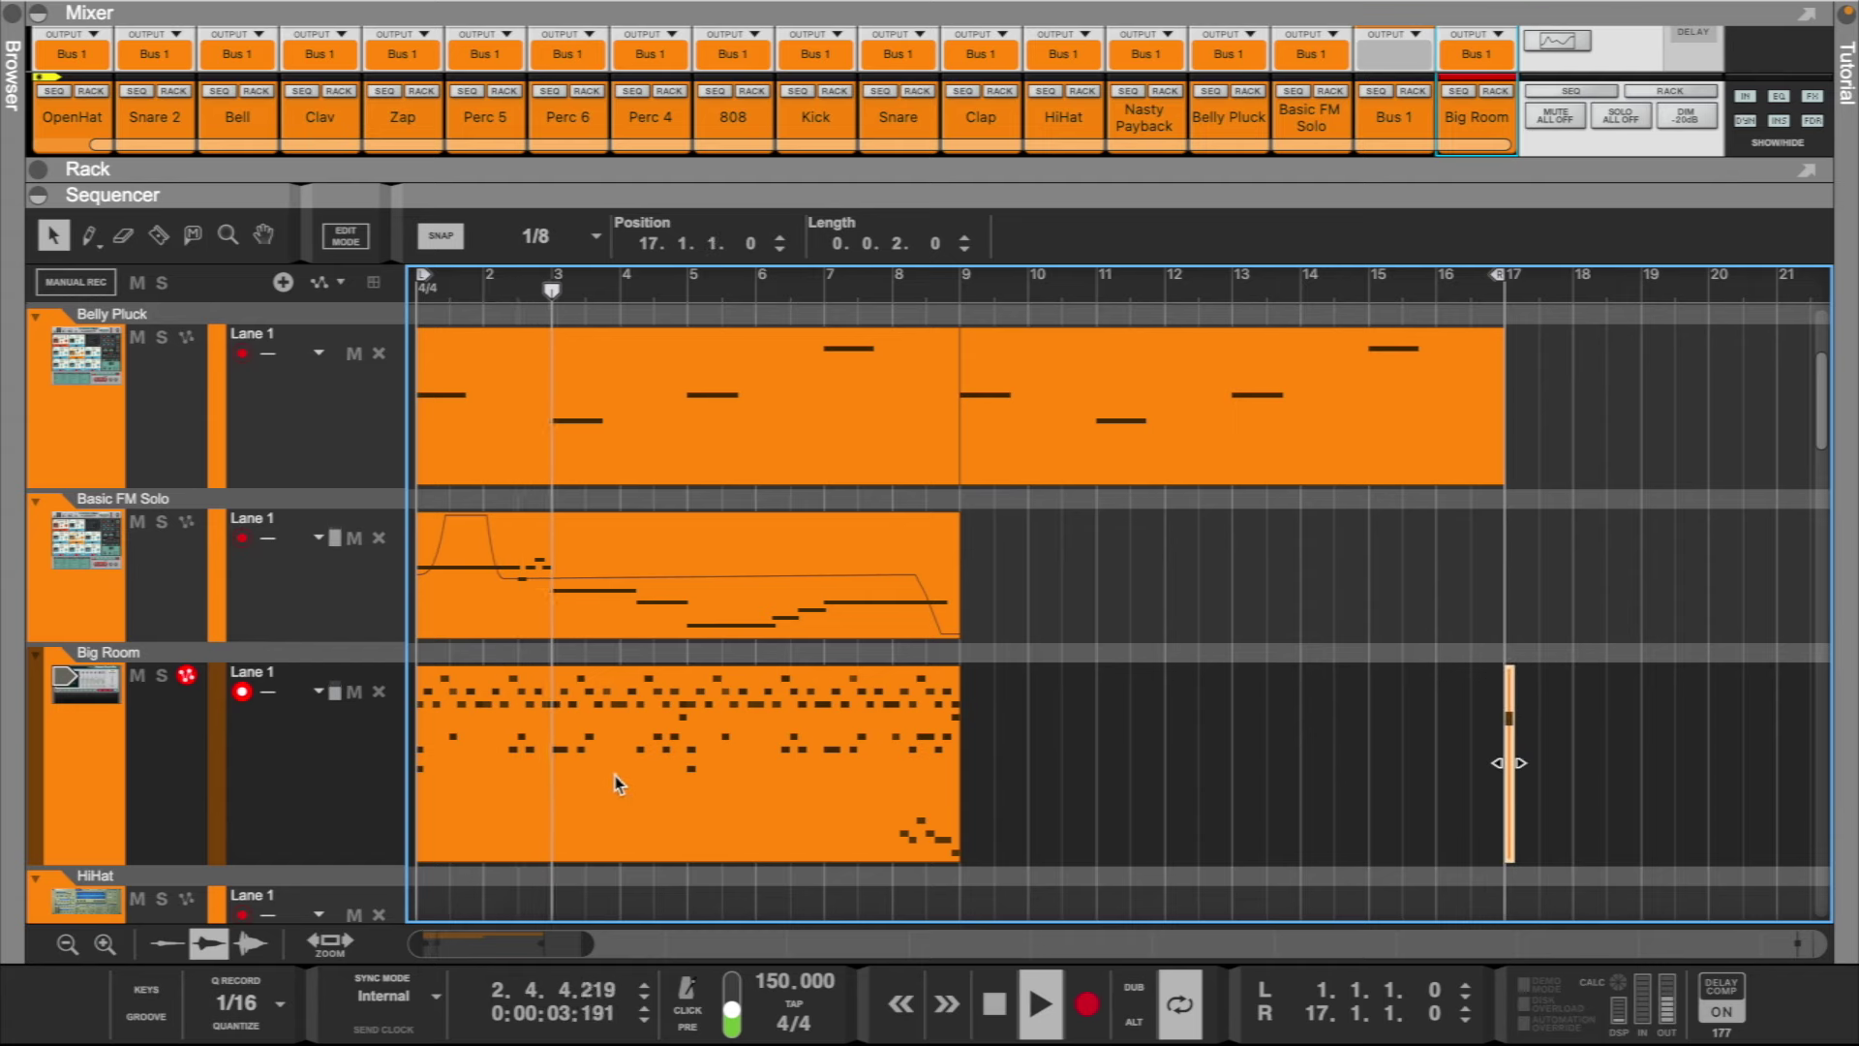
- Duplicate the eight-bar Big Room clip so the copy fills bars 9 to 17
{"action": "left_click", "coordinate": [805, 714]}
{"action": "key", "text": "ctrl+d"}
{"action": "left_click_drag", "start_coordinate": [592, 942], "coordinate": [664, 935]}
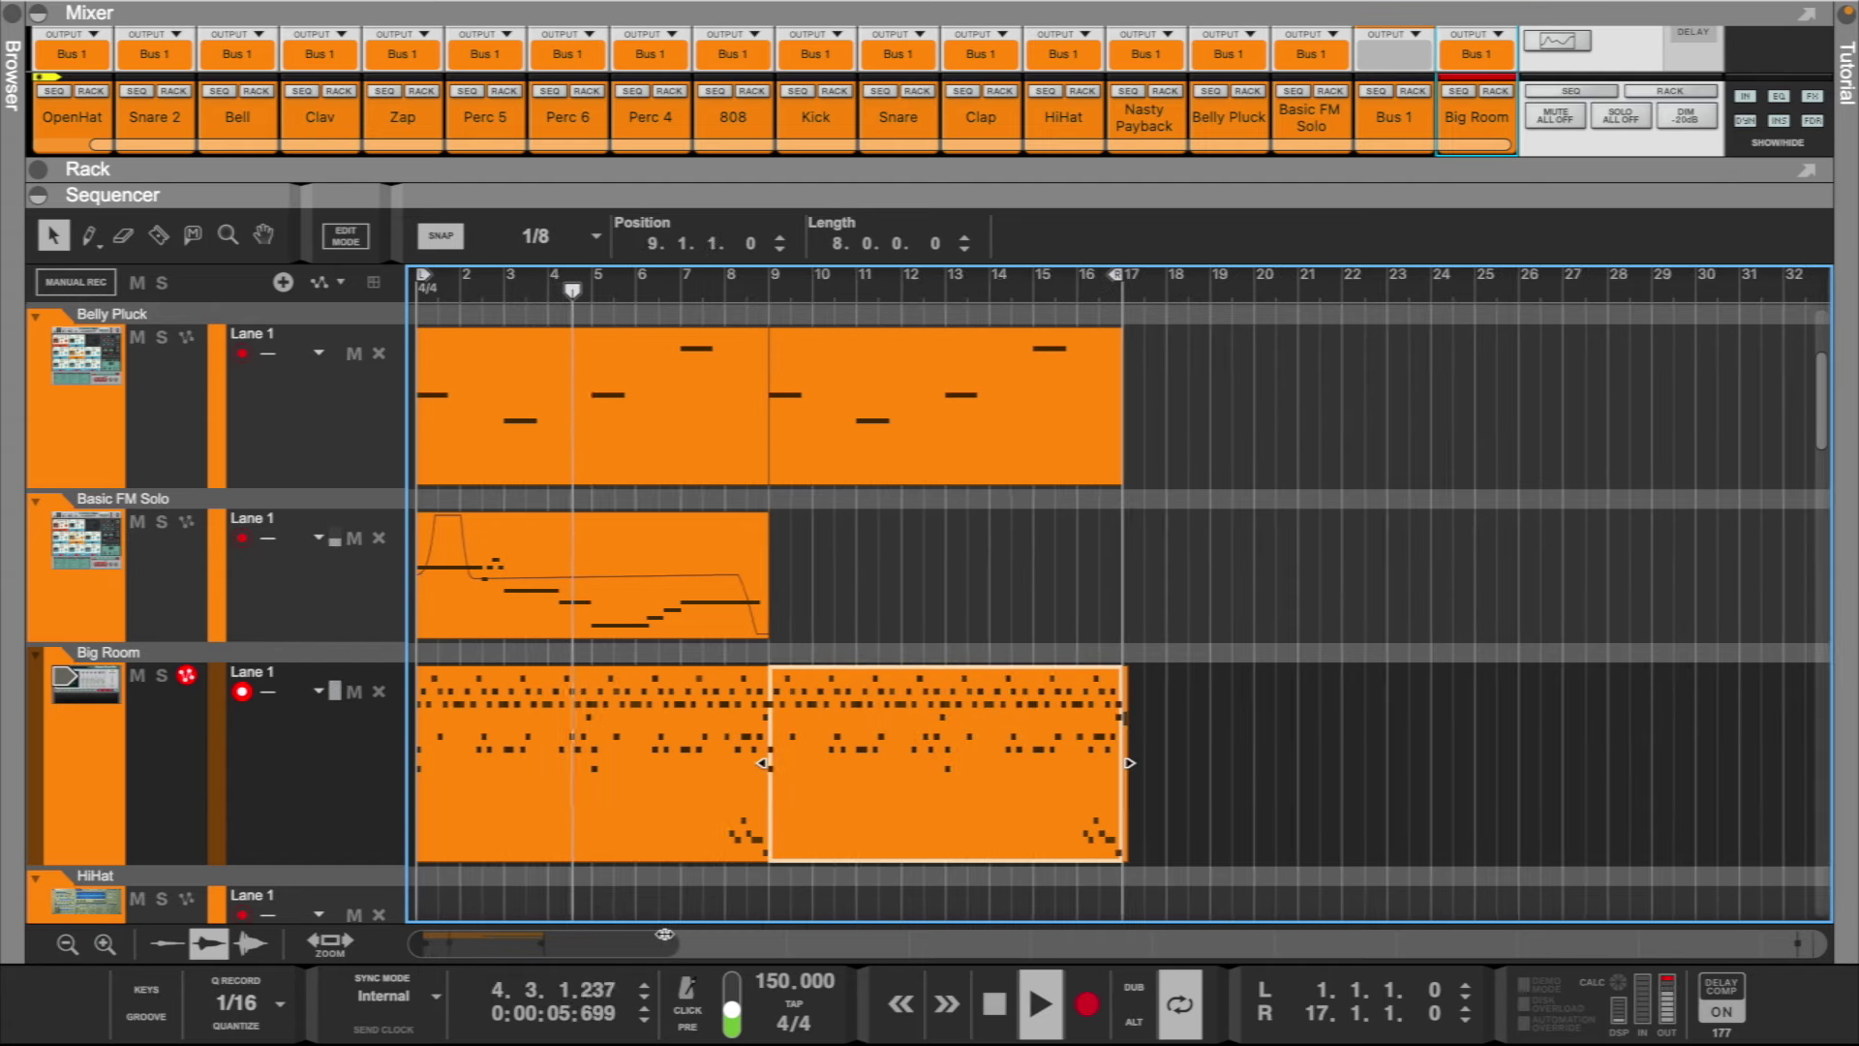
- Copy the Belly Pluck and Basic FM Solo clips to bar 17 and extend the loop end to bar 25
{"action": "left_click", "coordinate": [873, 427]}
{"action": "key", "text": "ctrl+d"}
{"action": "left_click_drag", "start_coordinate": [639, 595], "coordinate": [1348, 601]}
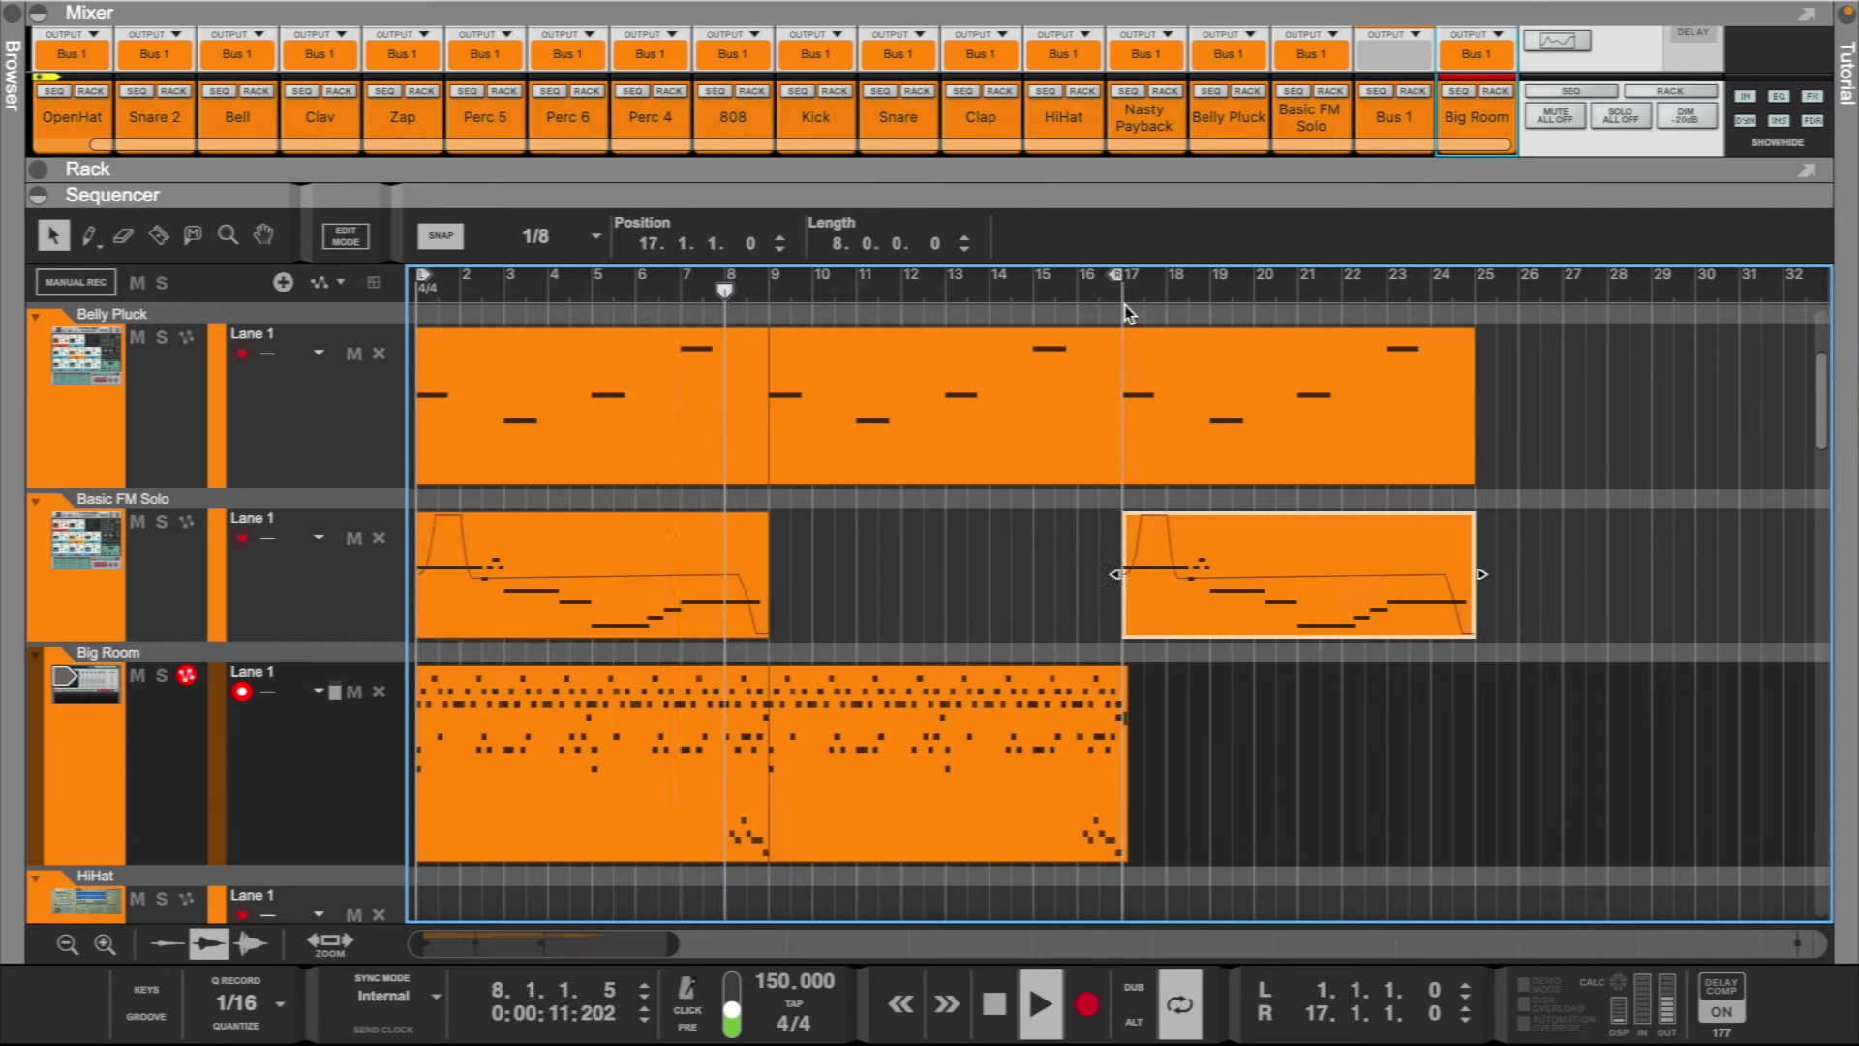
{"action": "left_click_drag", "start_coordinate": [1118, 280], "coordinate": [1472, 280]}
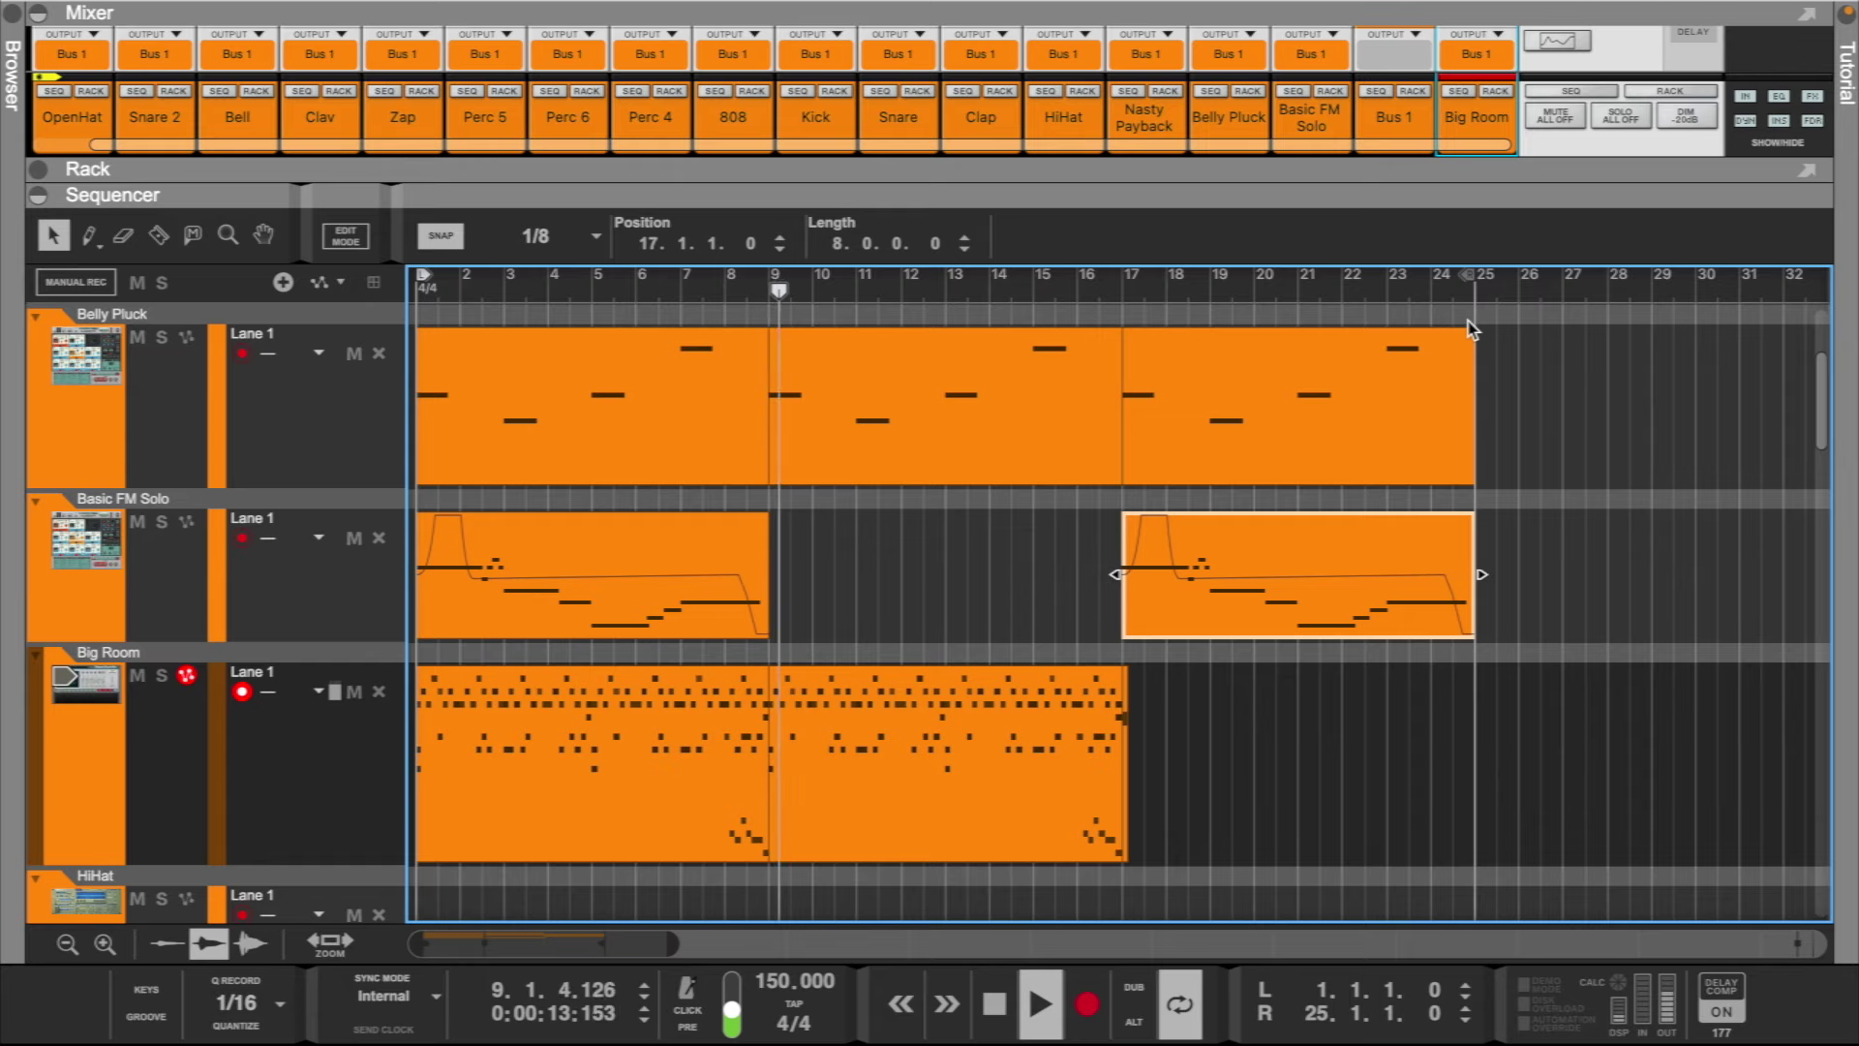
- Bring up the Big Room channel in the rack and expand its insert effects section
{"action": "left_click_drag", "start_coordinate": [1180, 181], "coordinate": [1188, 357]}
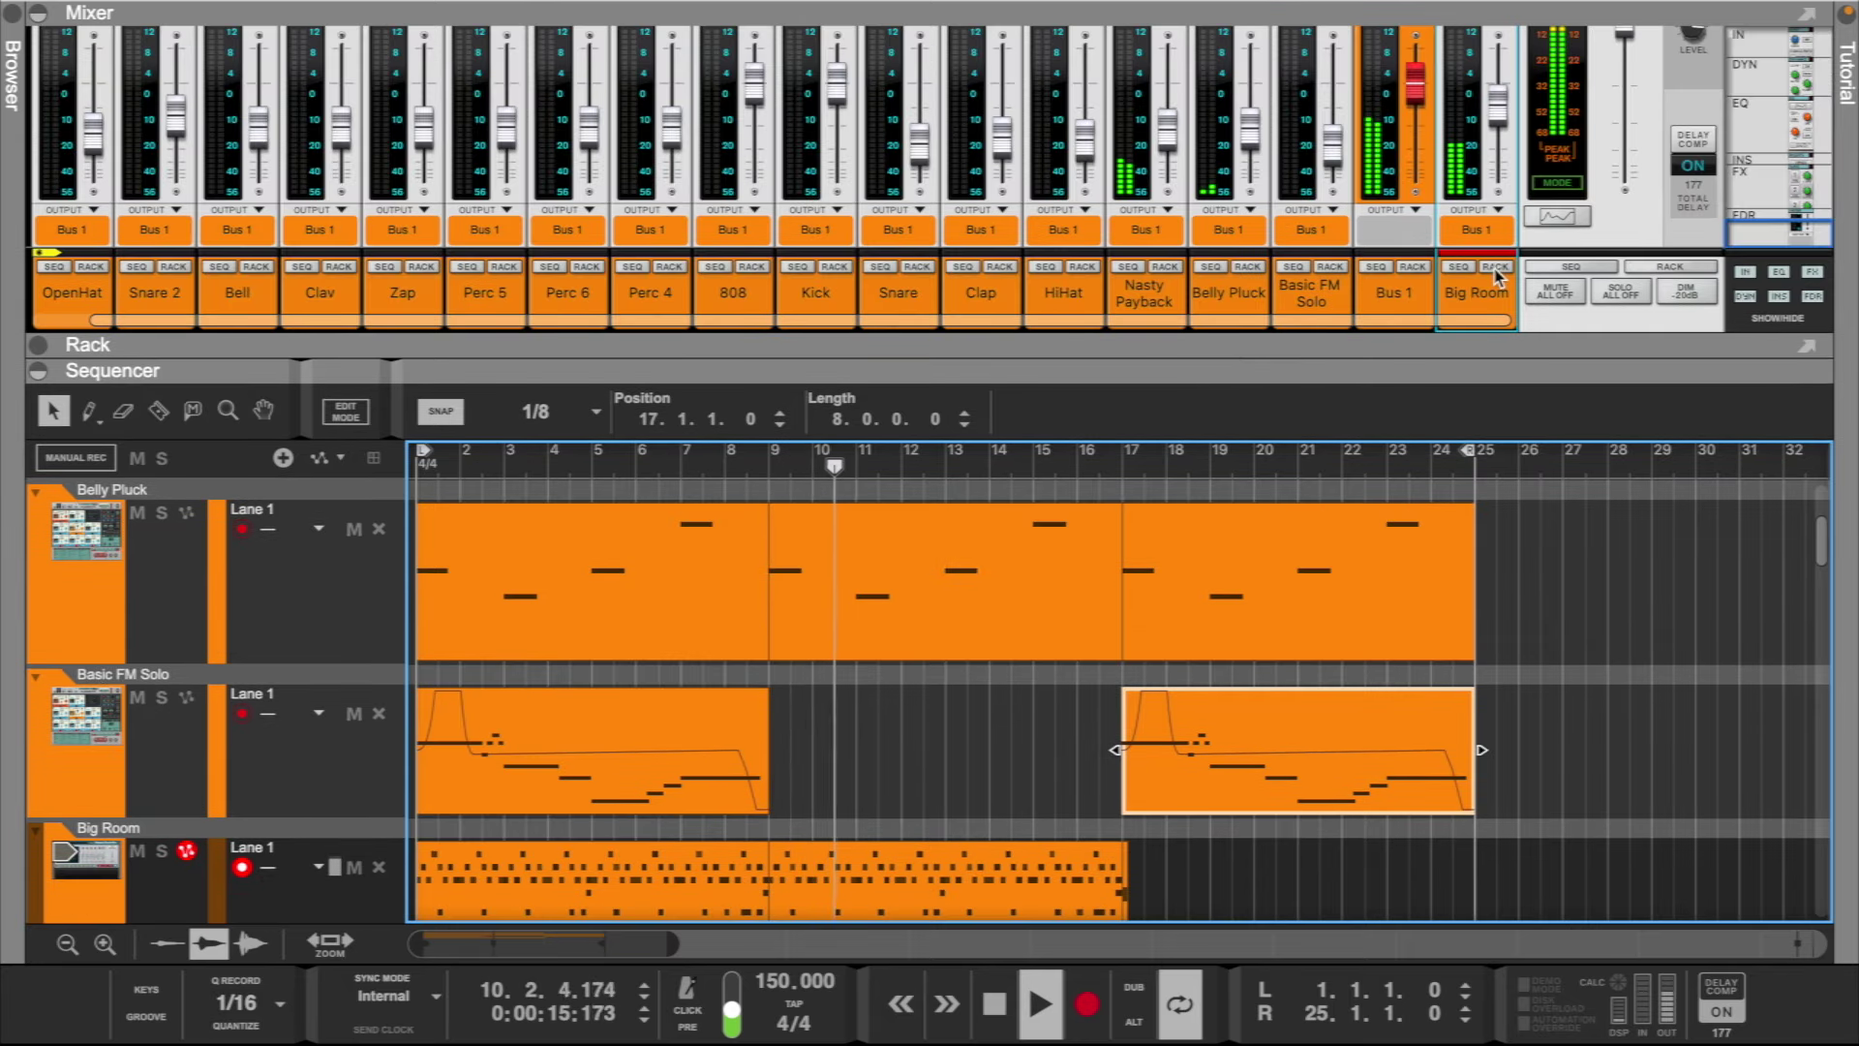
{"action": "left_click", "coordinate": [1495, 267]}
{"action": "scroll", "coordinate": [1074, 436], "scroll_direction": "up", "scroll_amount": 3}
{"action": "left_click", "coordinate": [730, 529]}
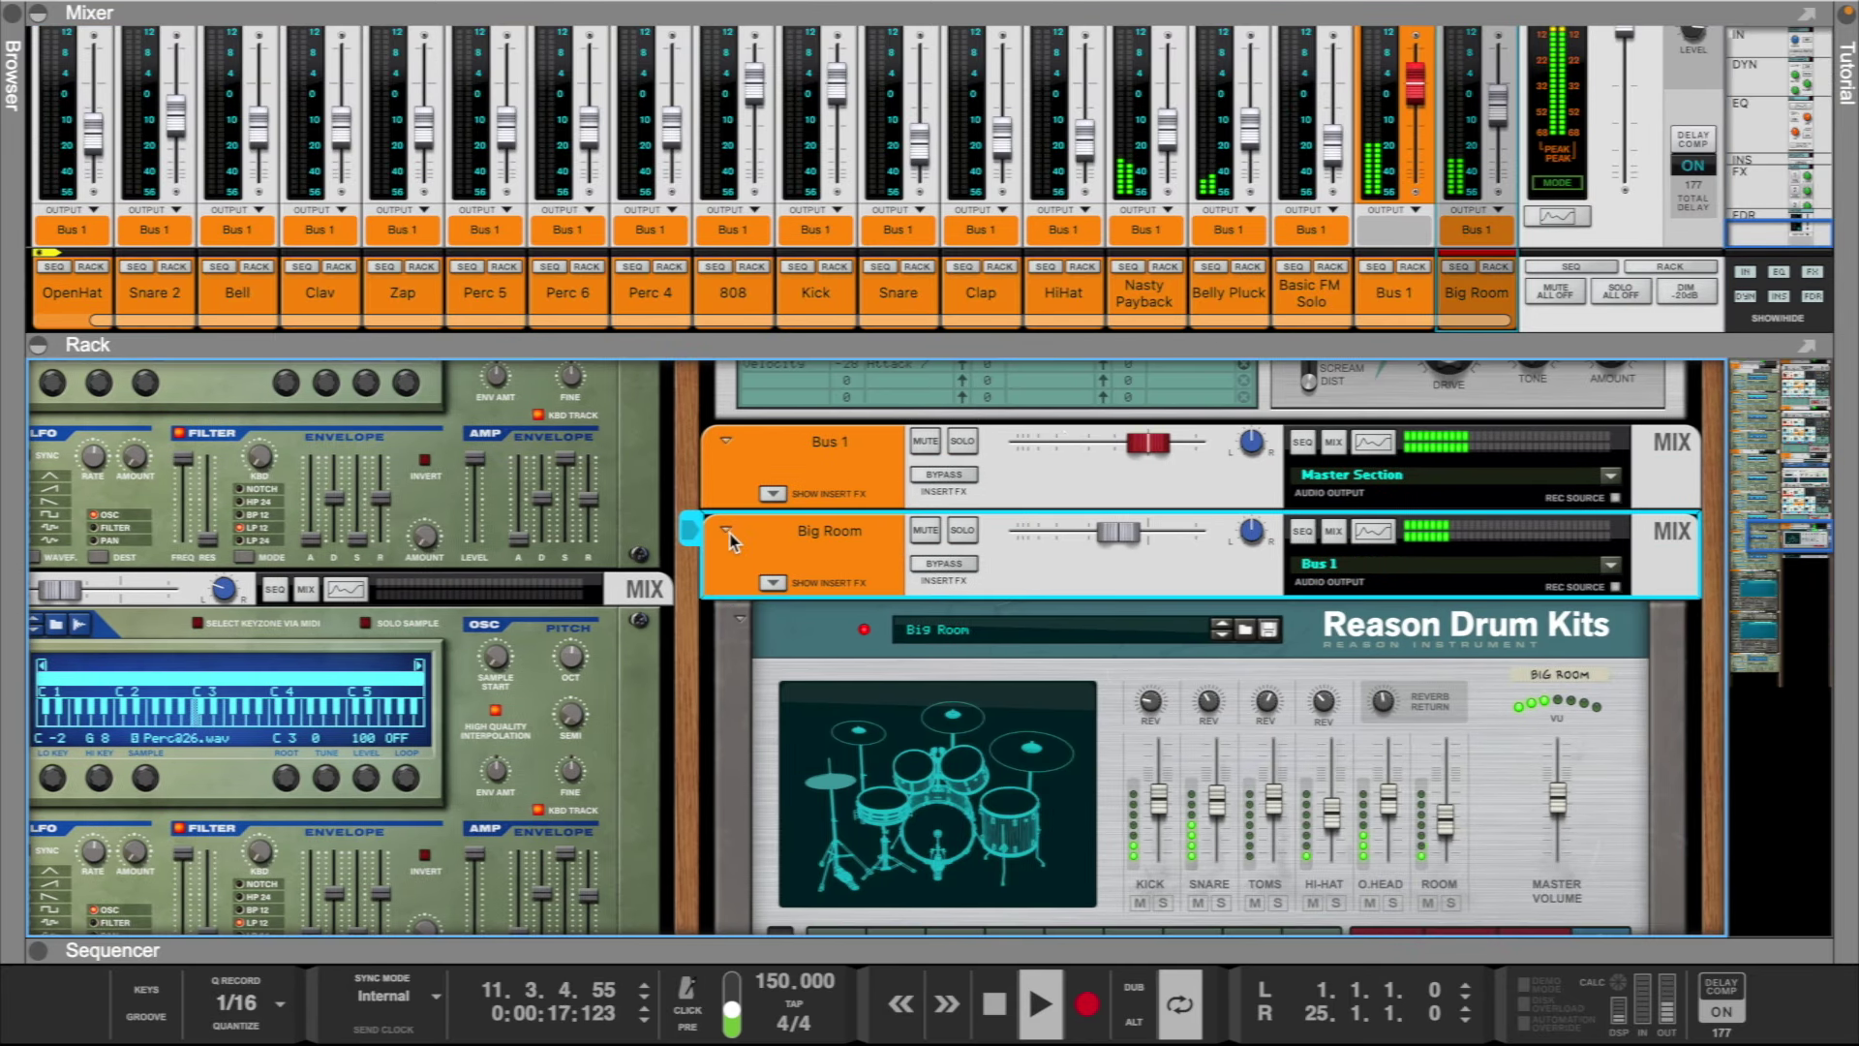
{"action": "left_click", "coordinate": [773, 582]}
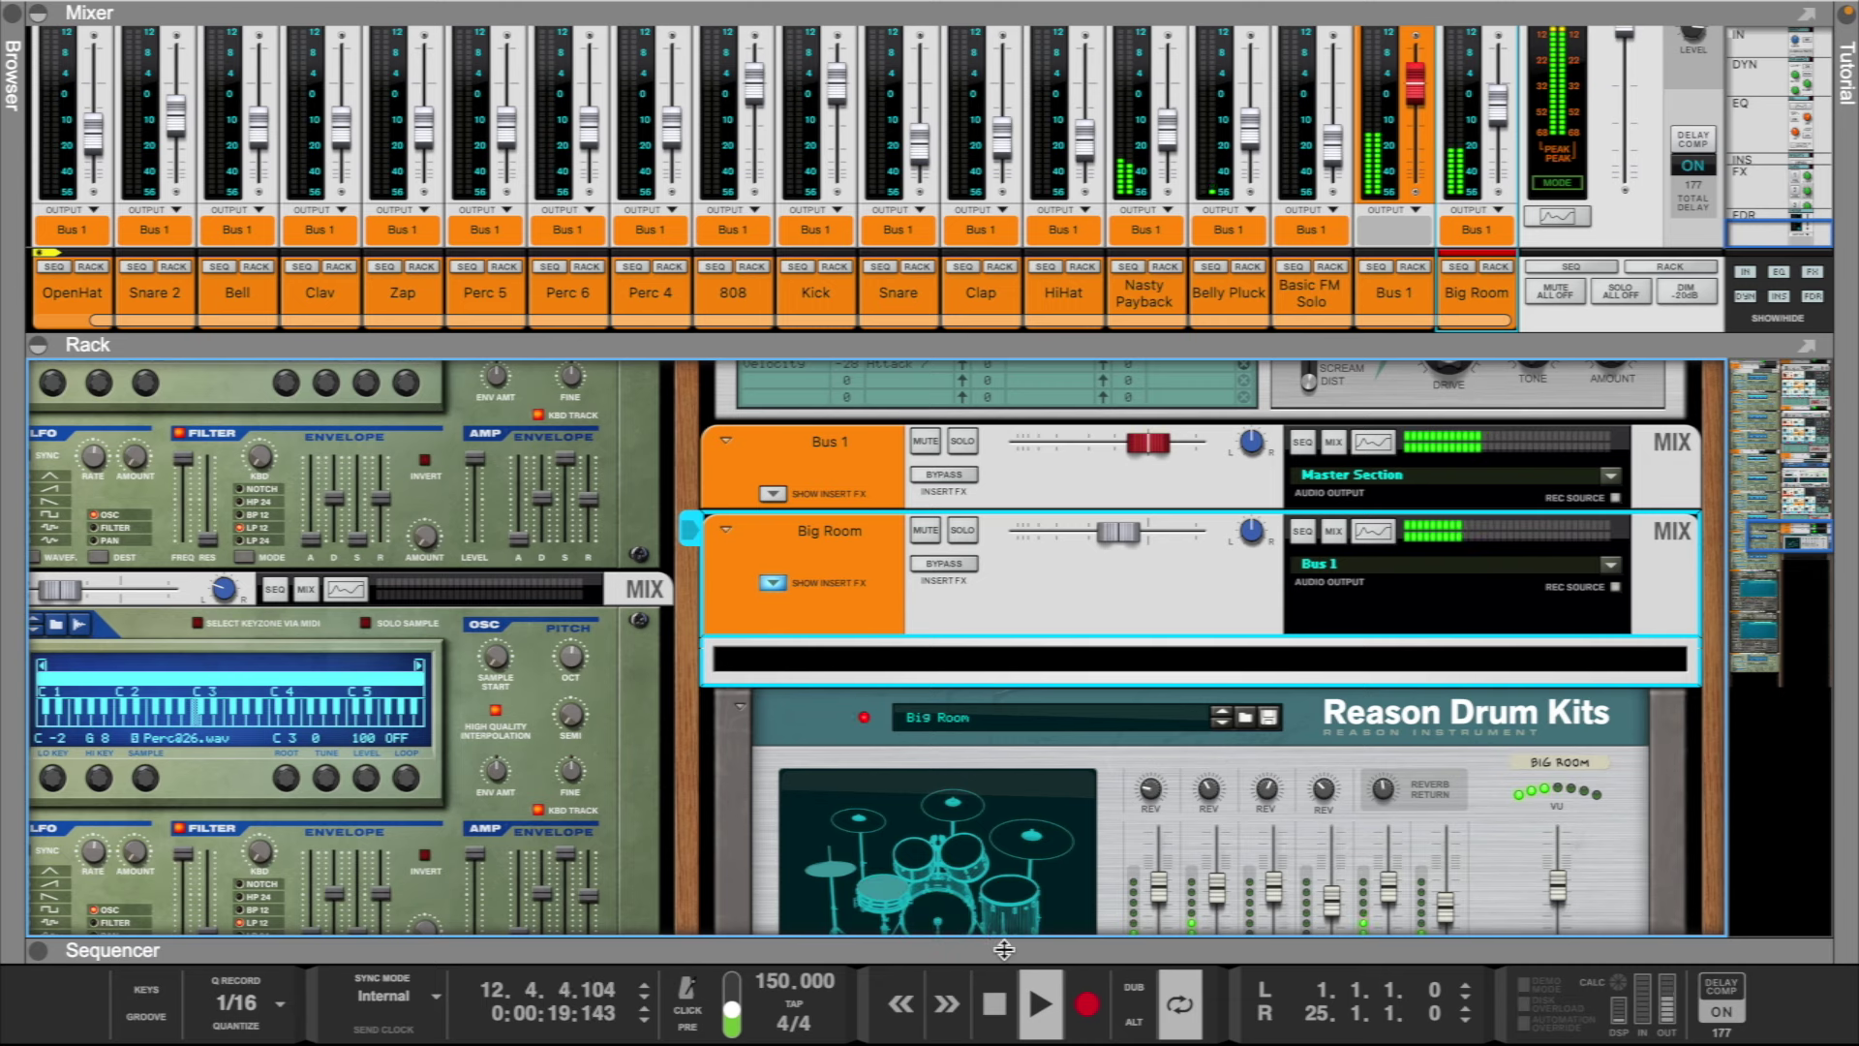
{"action": "left_click_drag", "start_coordinate": [1004, 950], "coordinate": [1082, 605]}
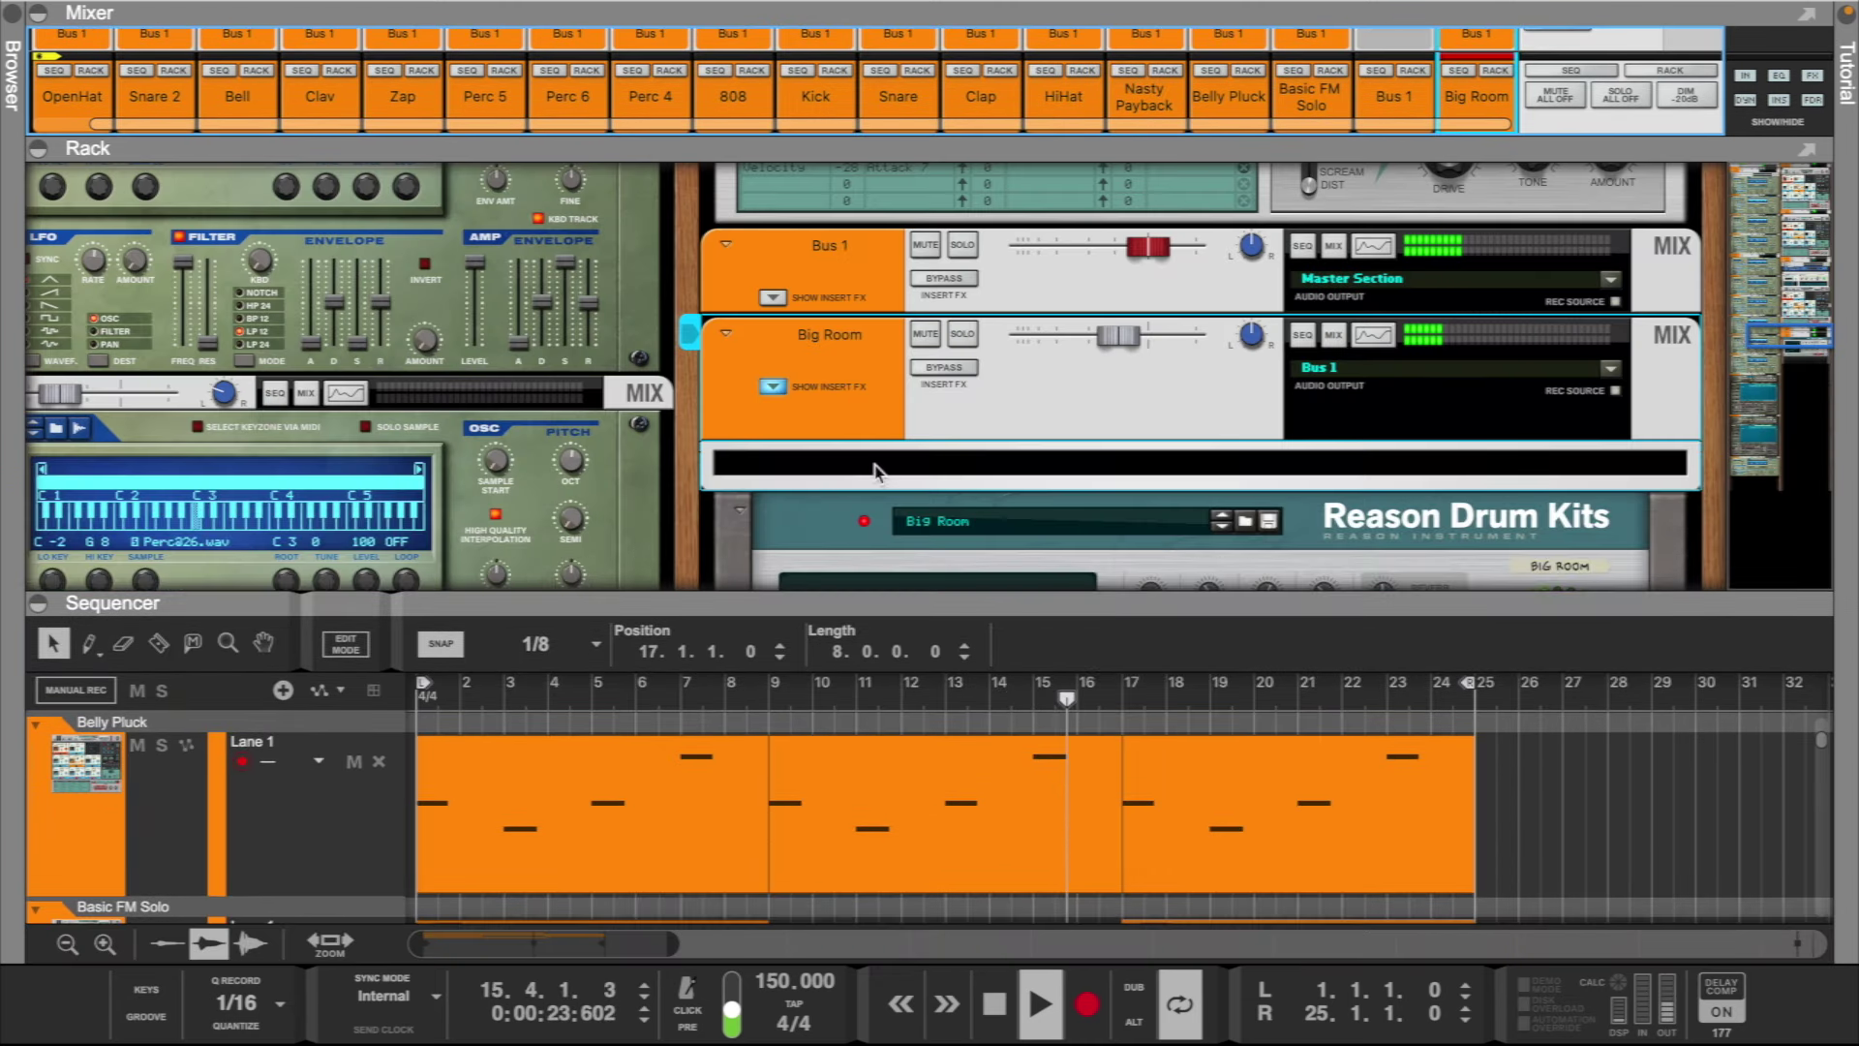
- Open the browser and duplicate the second Nasty Payback clip to bar 17
{"action": "left_click", "coordinate": [24, 372]}
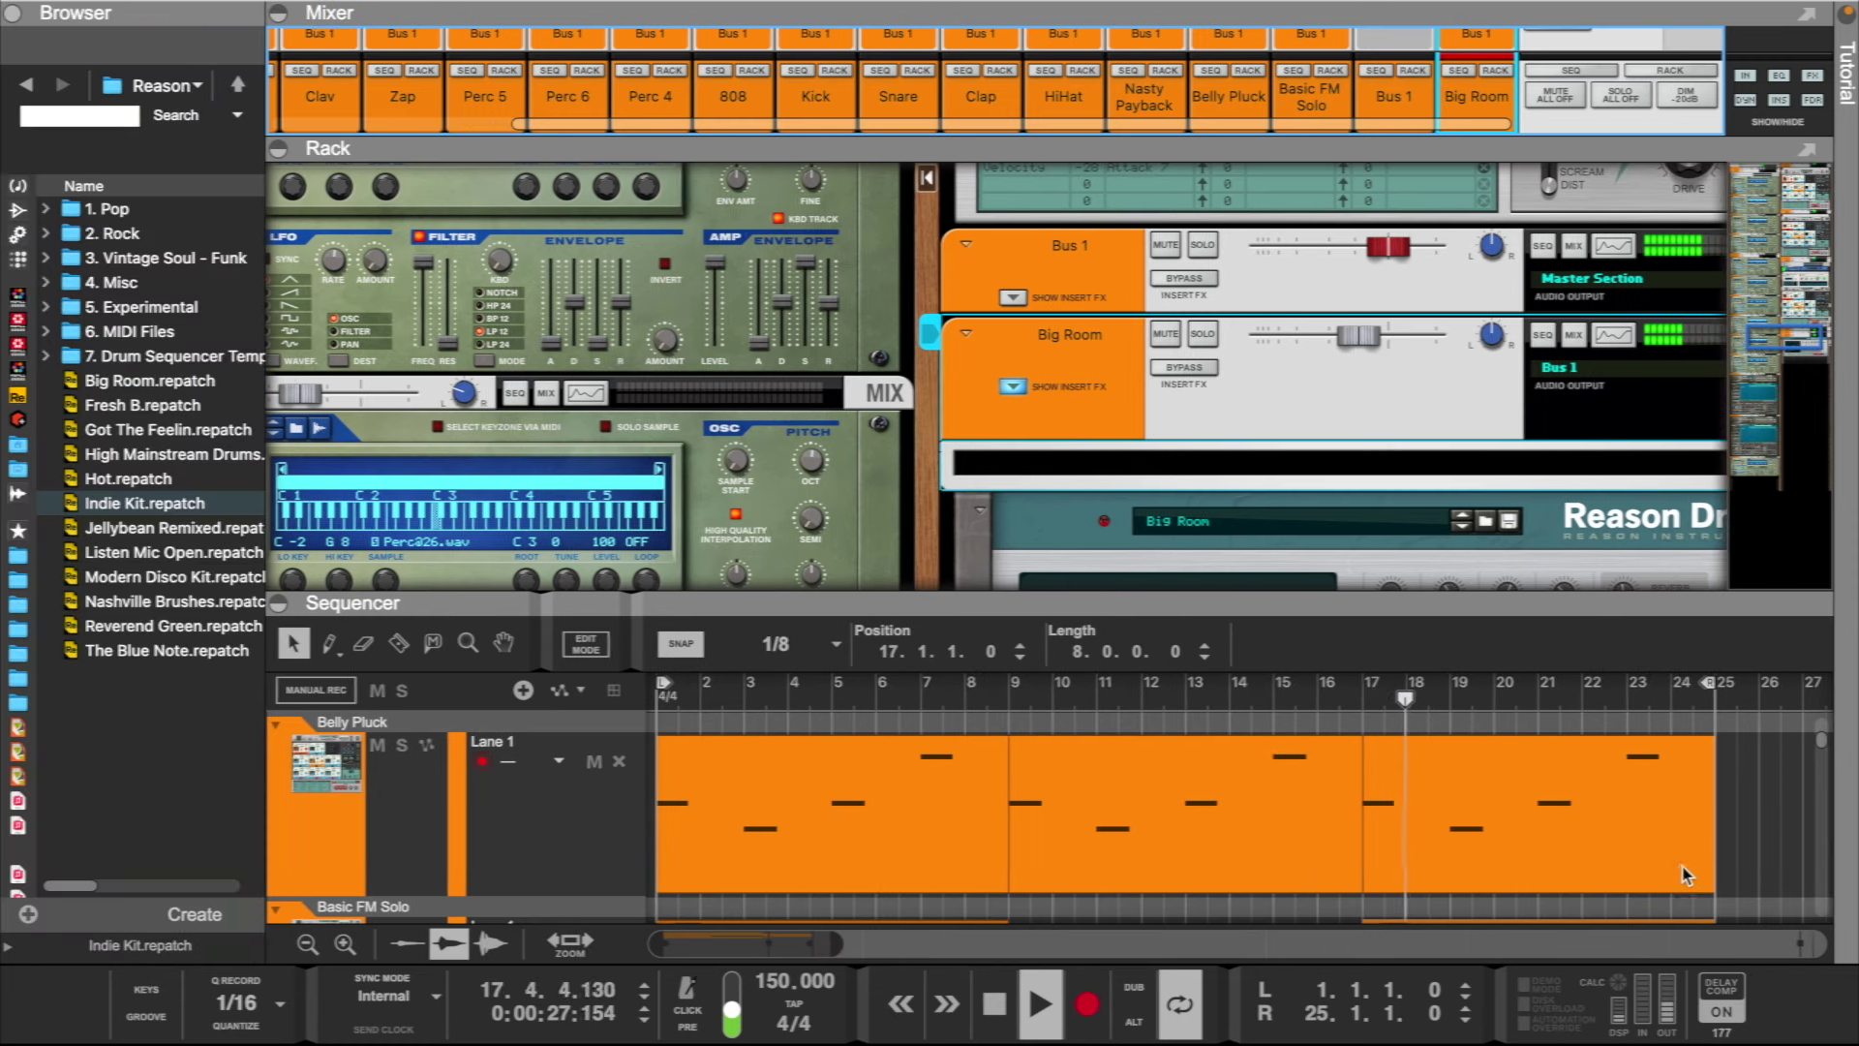
{"action": "left_click_drag", "start_coordinate": [1451, 609], "coordinate": [1447, 64]}
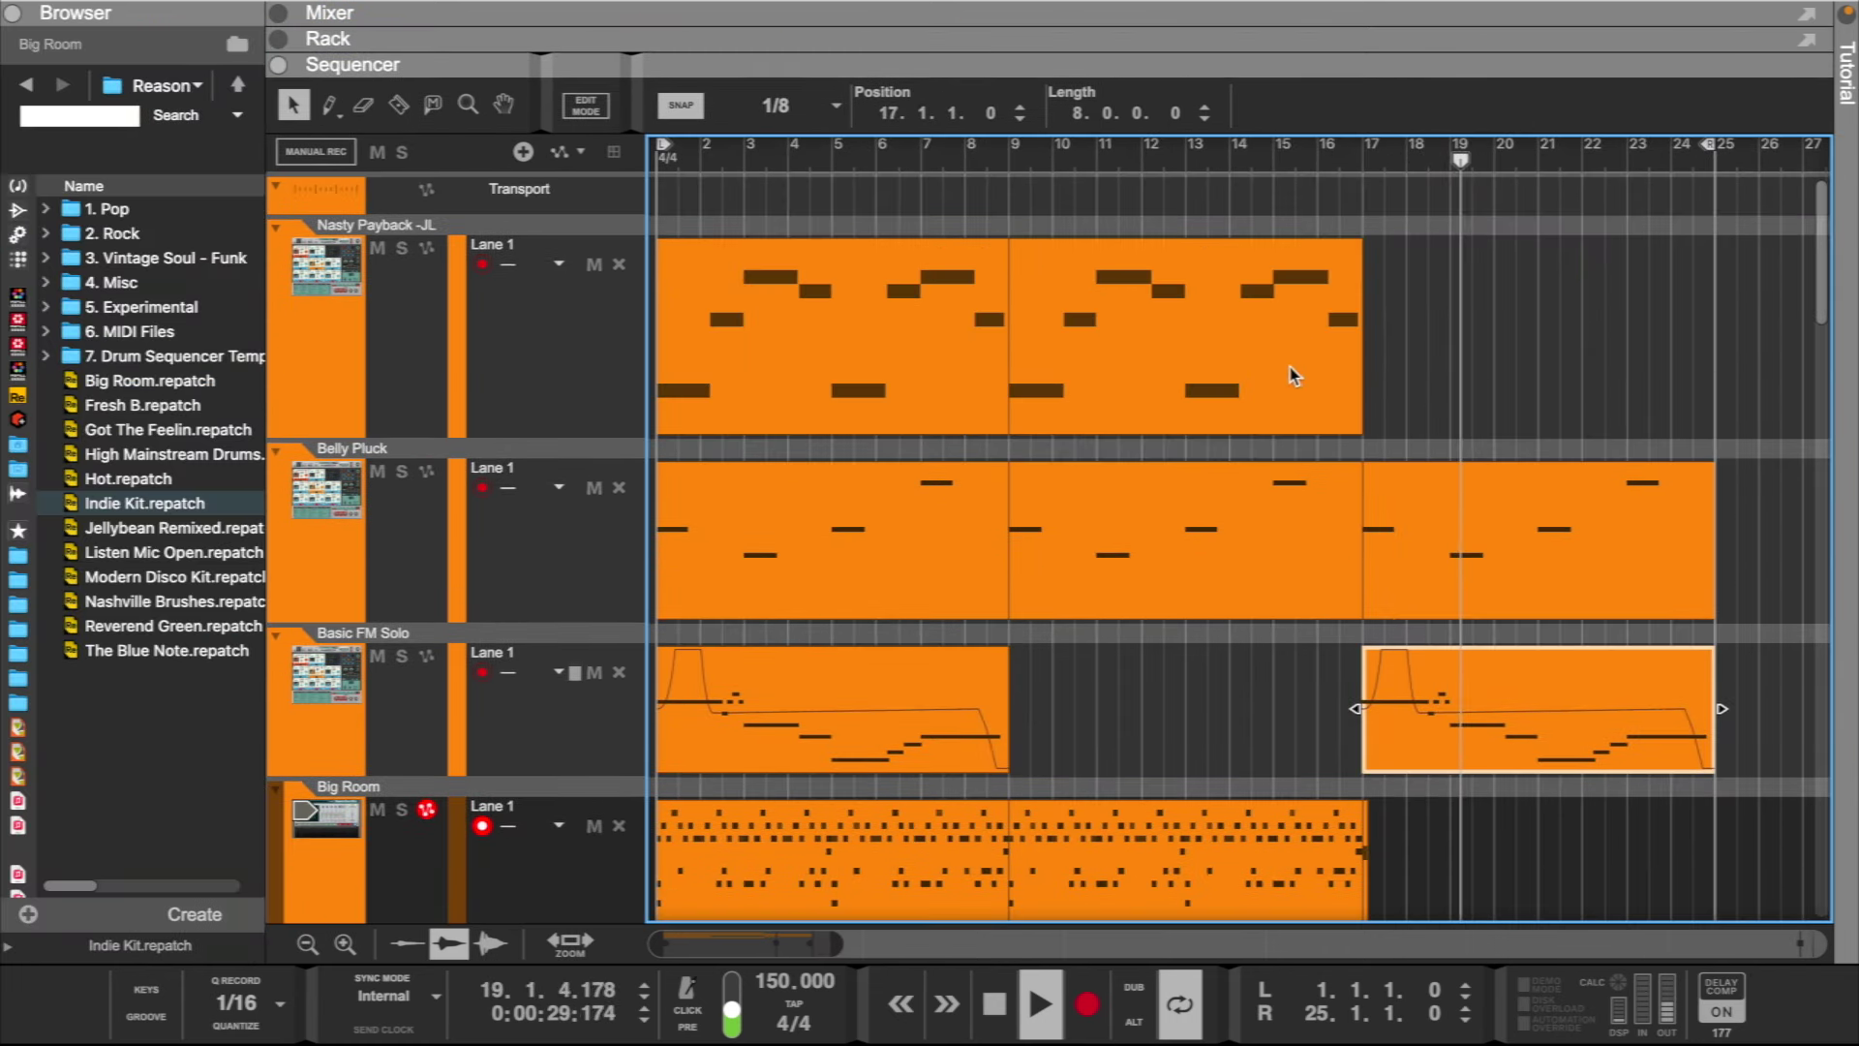
{"action": "left_click", "coordinate": [1291, 373]}
{"action": "key", "text": "ctrl+d"}
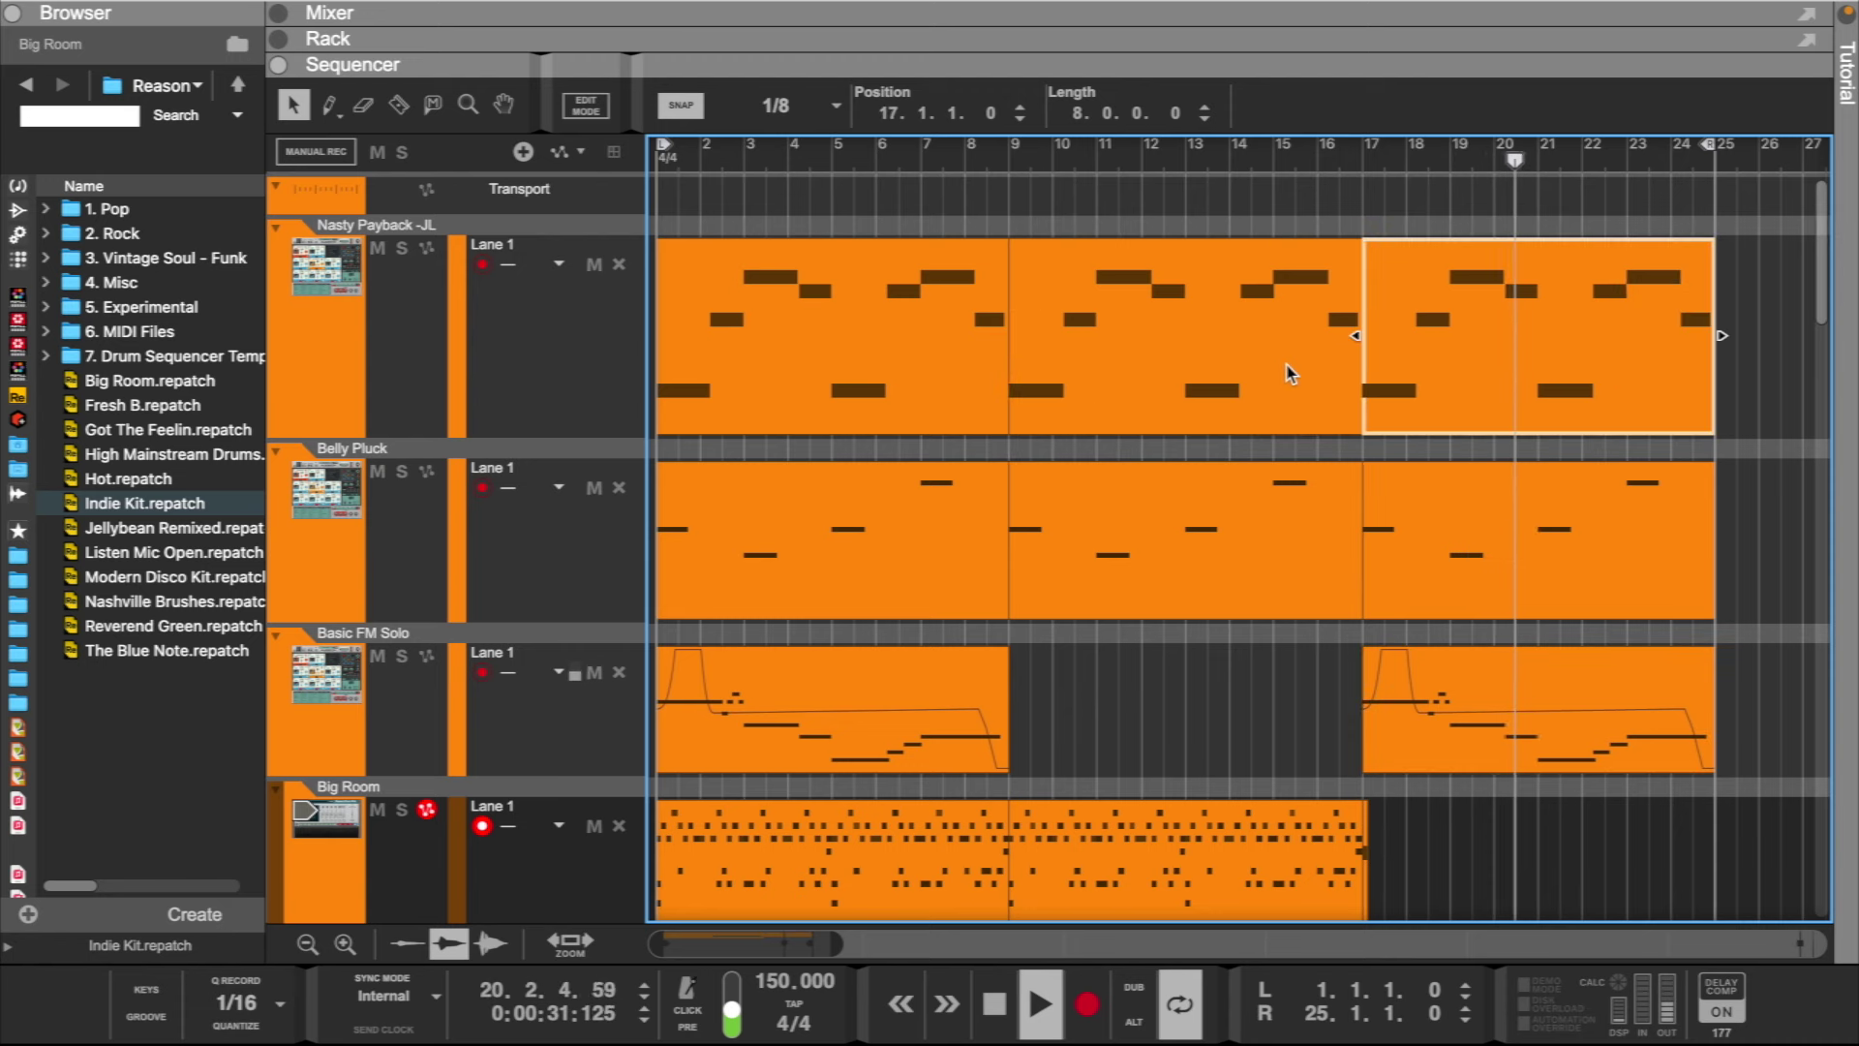
- Add a Pulveriser from the effects list to the Big Room channel's insert effects
{"action": "left_click_drag", "start_coordinate": [1245, 56], "coordinate": [1200, 627]}
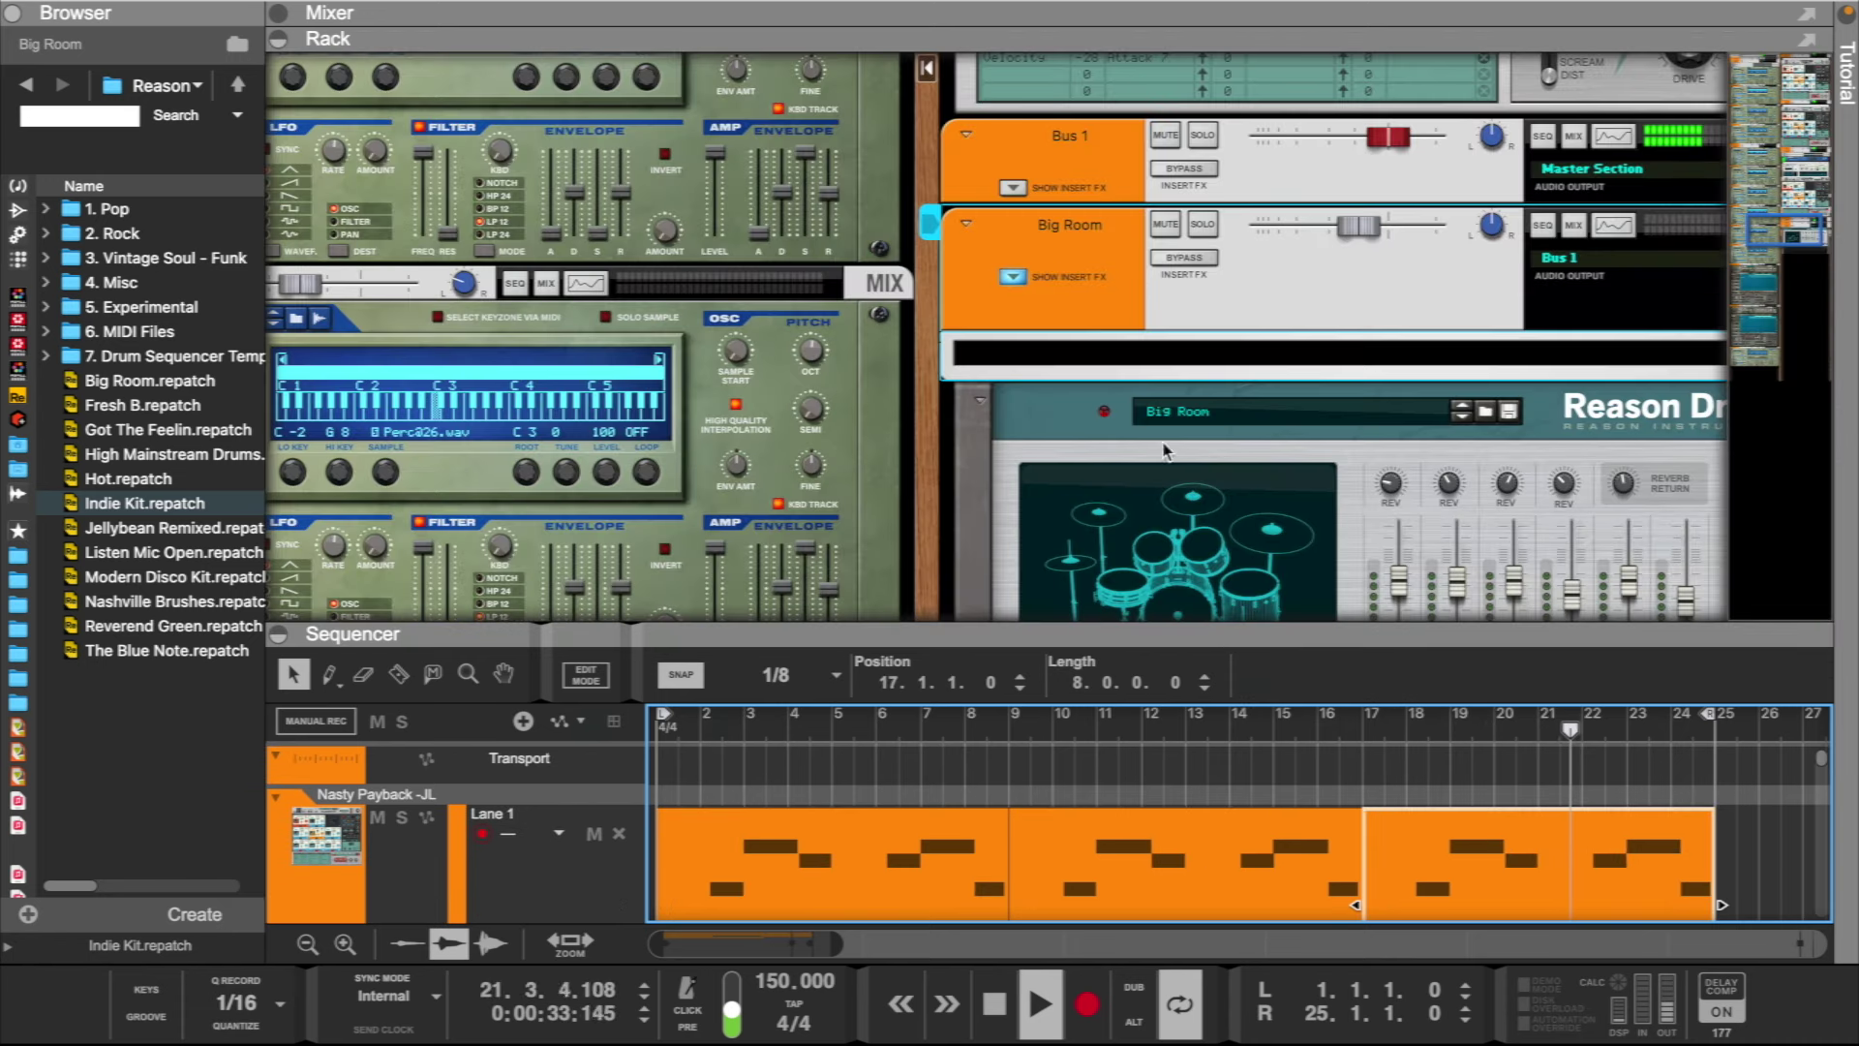
{"action": "left_click", "coordinate": [18, 209]}
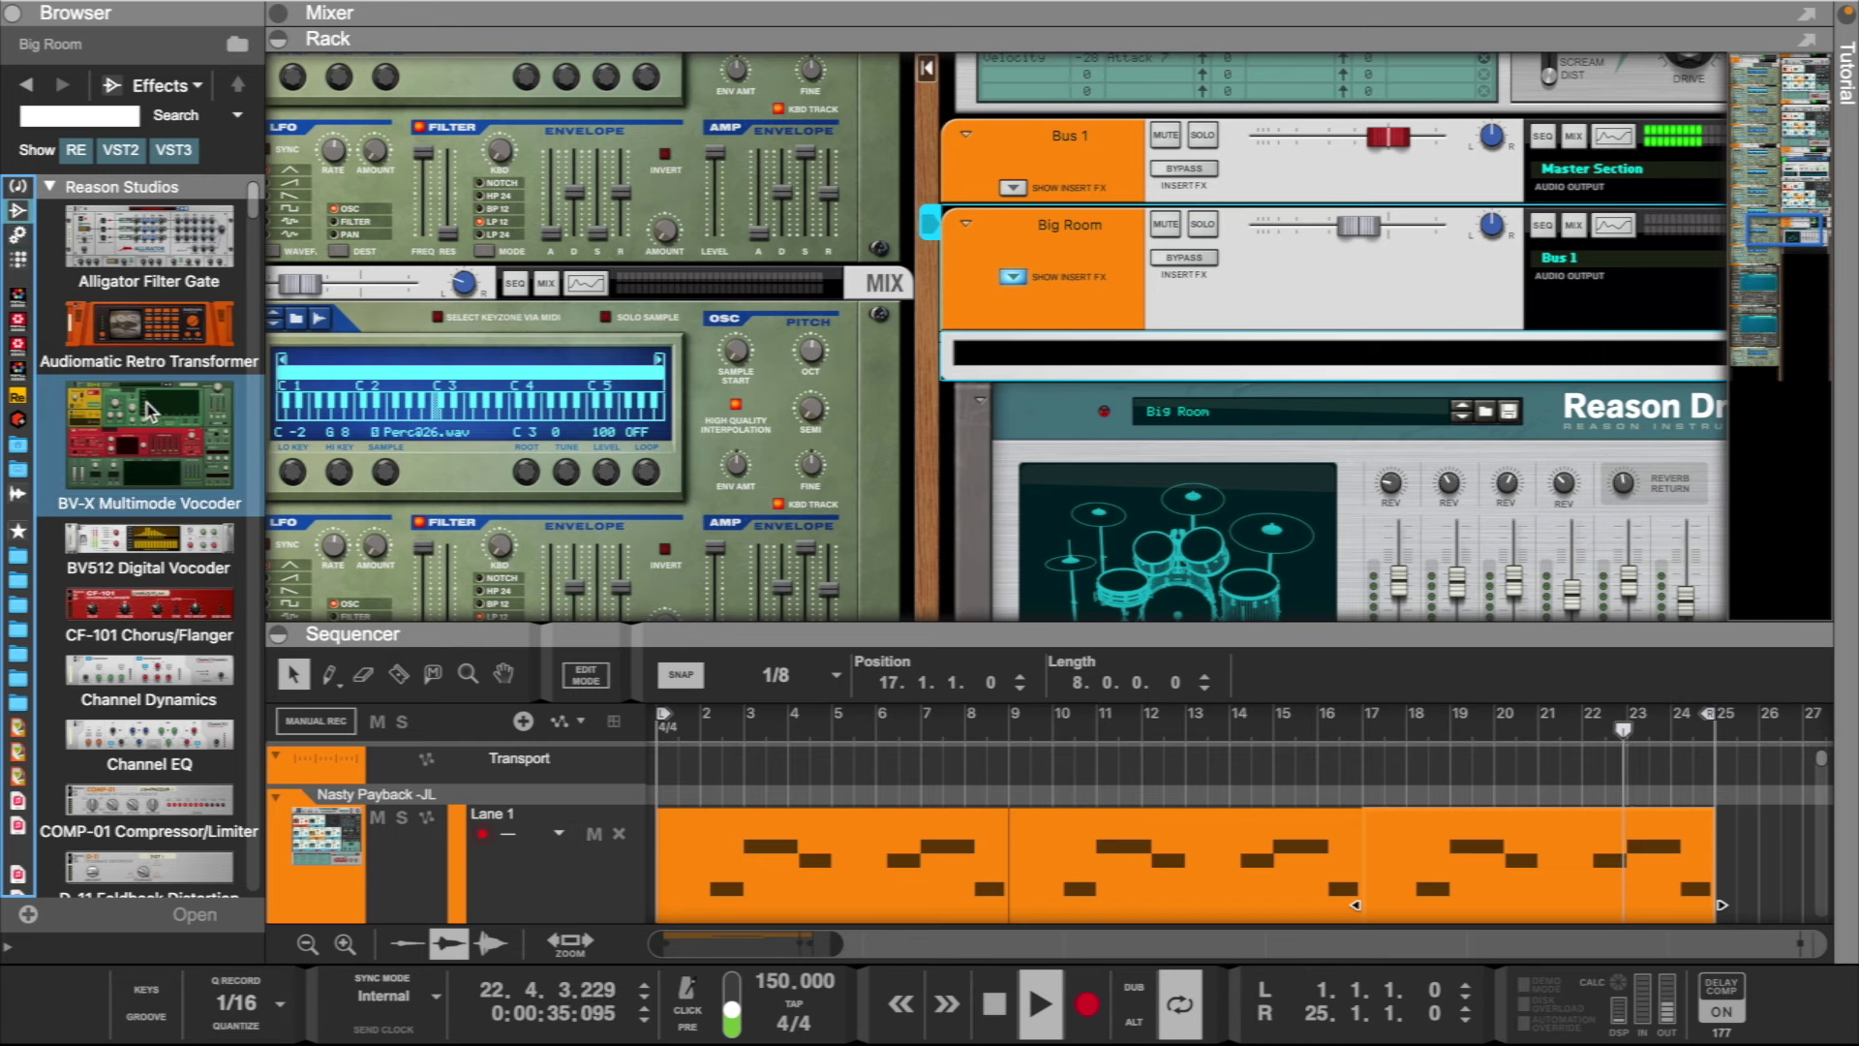
{"action": "scroll", "coordinate": [145, 532], "scroll_direction": "down", "scroll_amount": 5}
{"action": "left_click_drag", "start_coordinate": [150, 359], "coordinate": [1442, 367]}
{"action": "right_click", "coordinate": [1142, 426]}
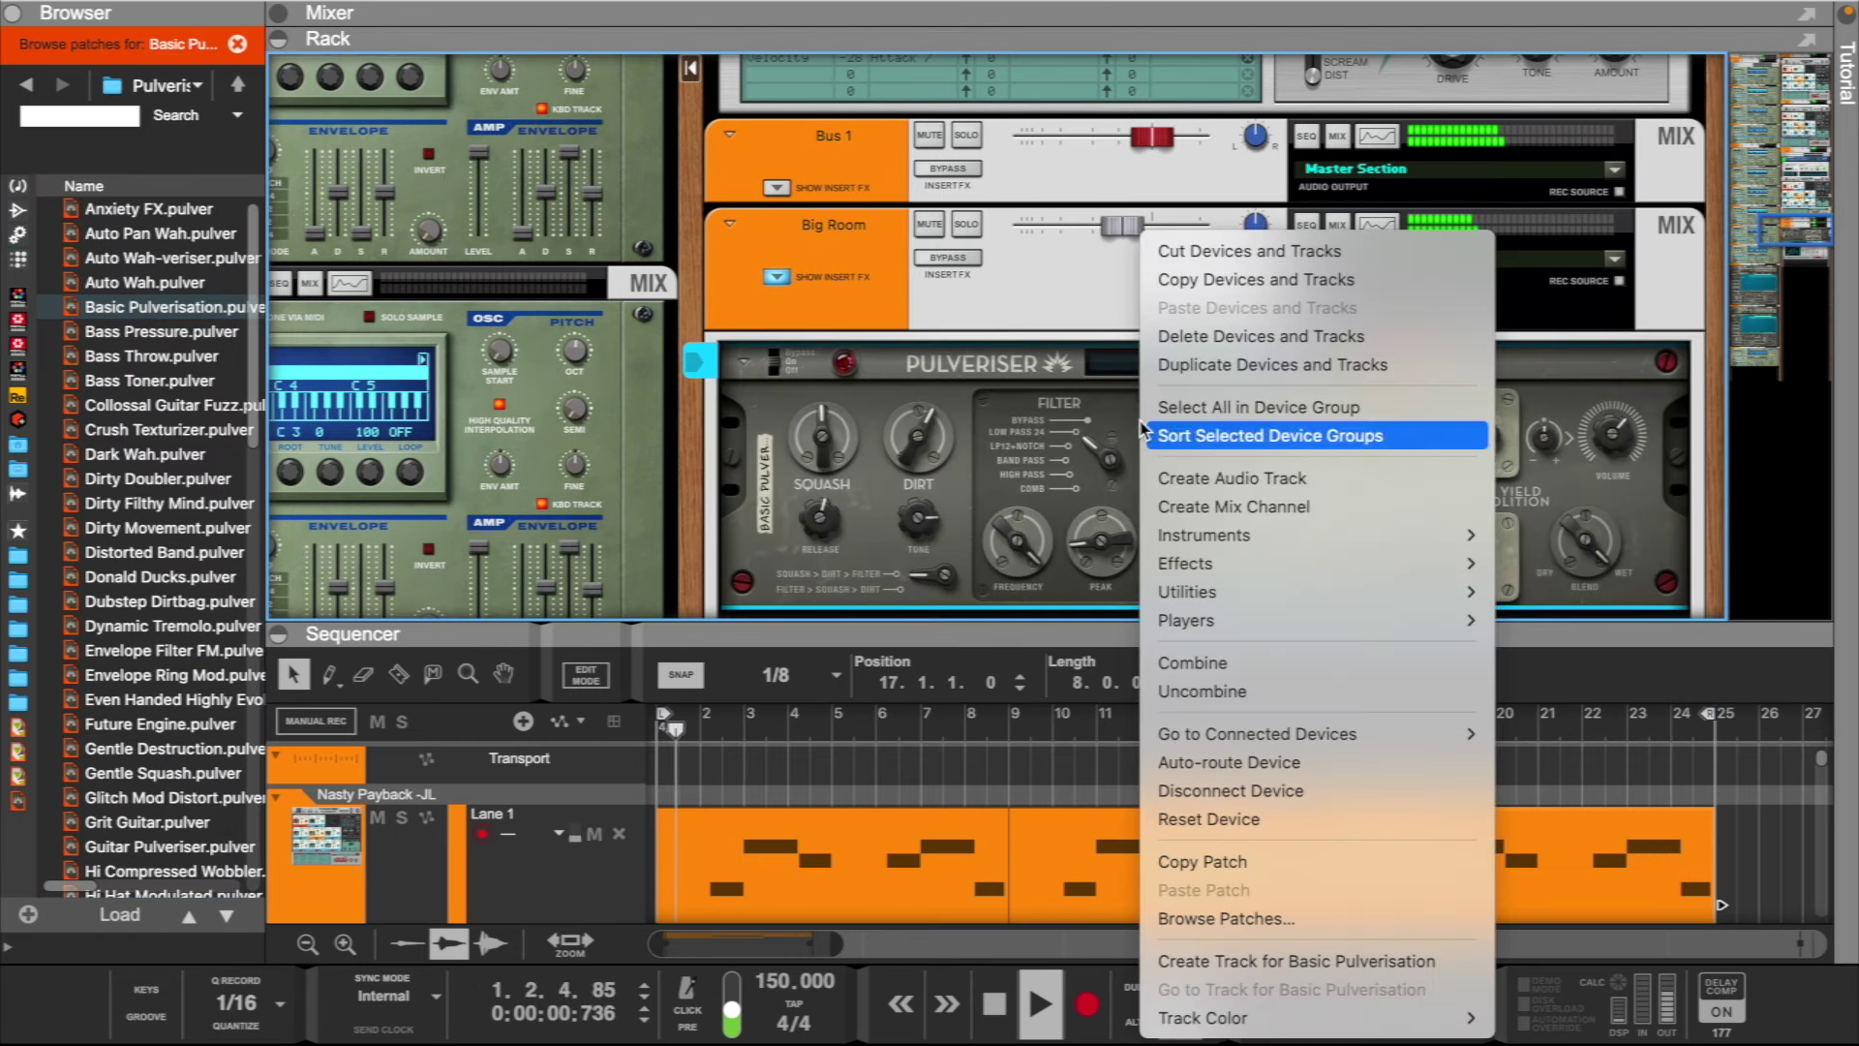
{"action": "left_click", "coordinate": [959, 492]}
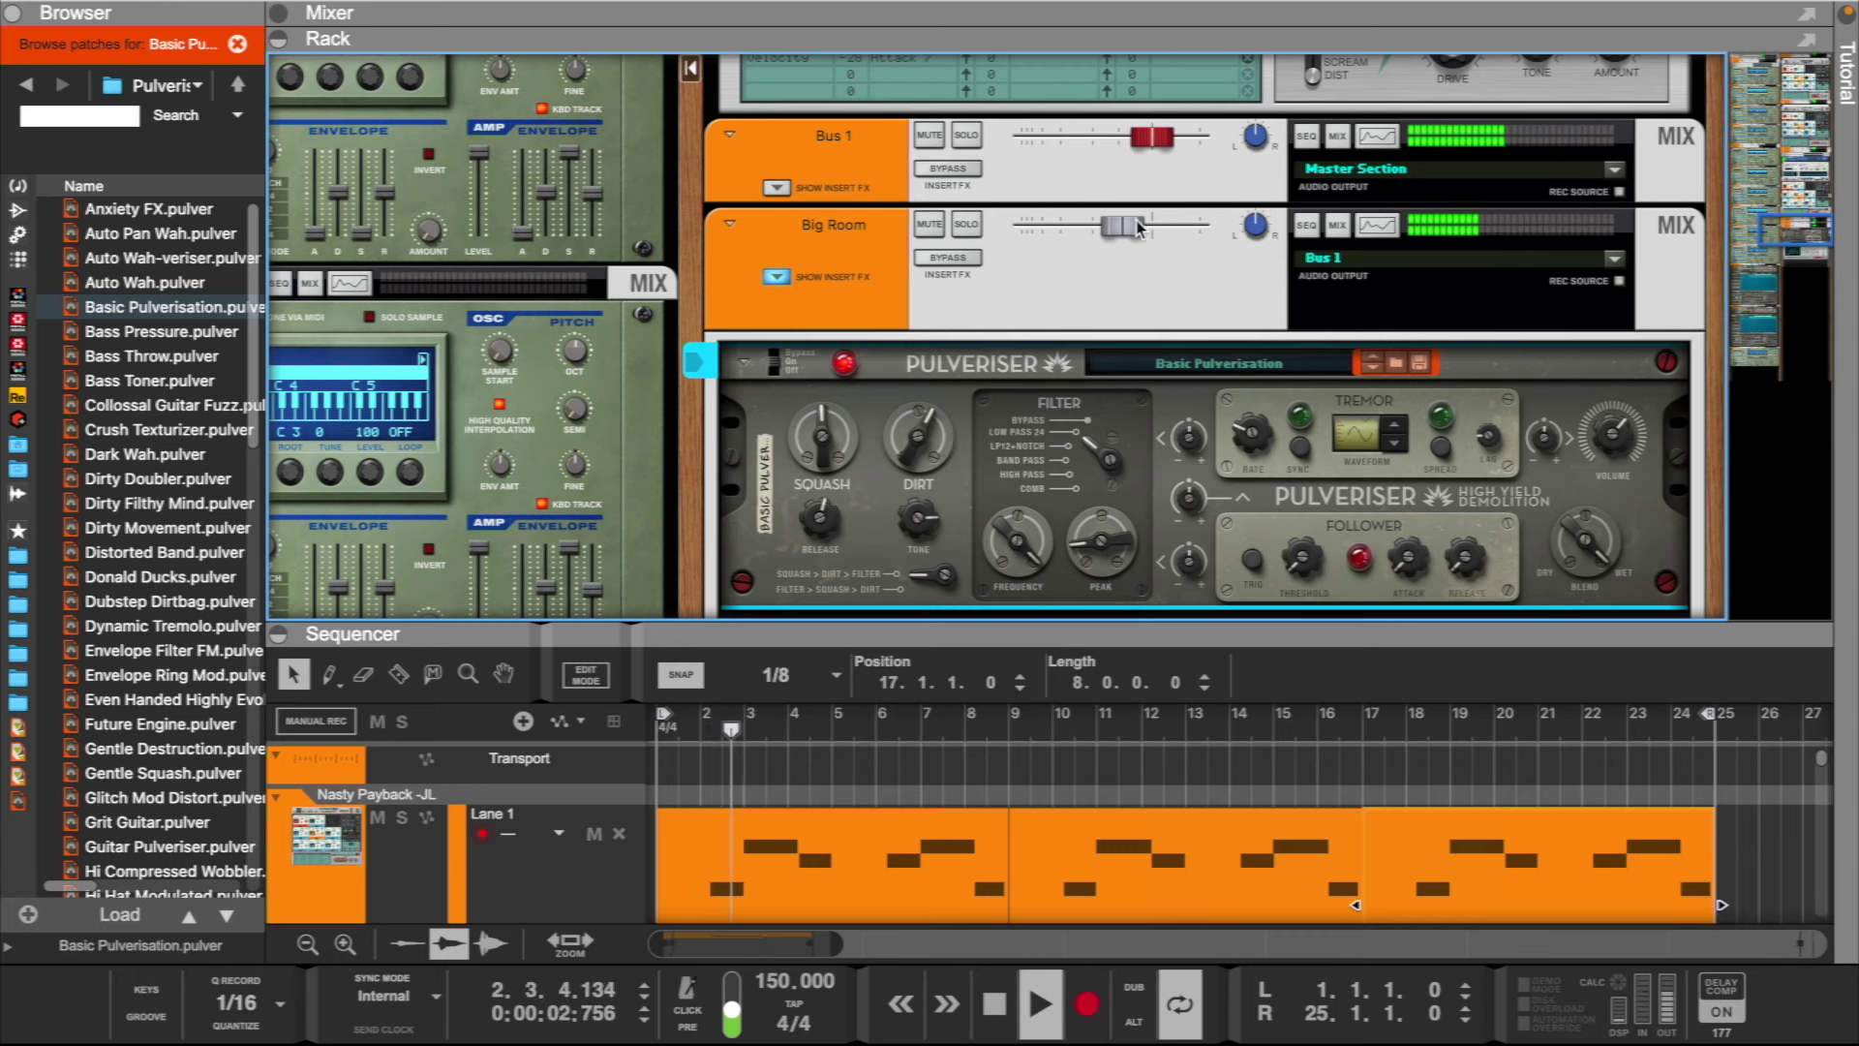
- Lower the Big Room channel level to -11.67 dB and reset the Pulveriser to its Init Patch
{"action": "left_click_drag", "start_coordinate": [1139, 229], "coordinate": [1117, 230]}
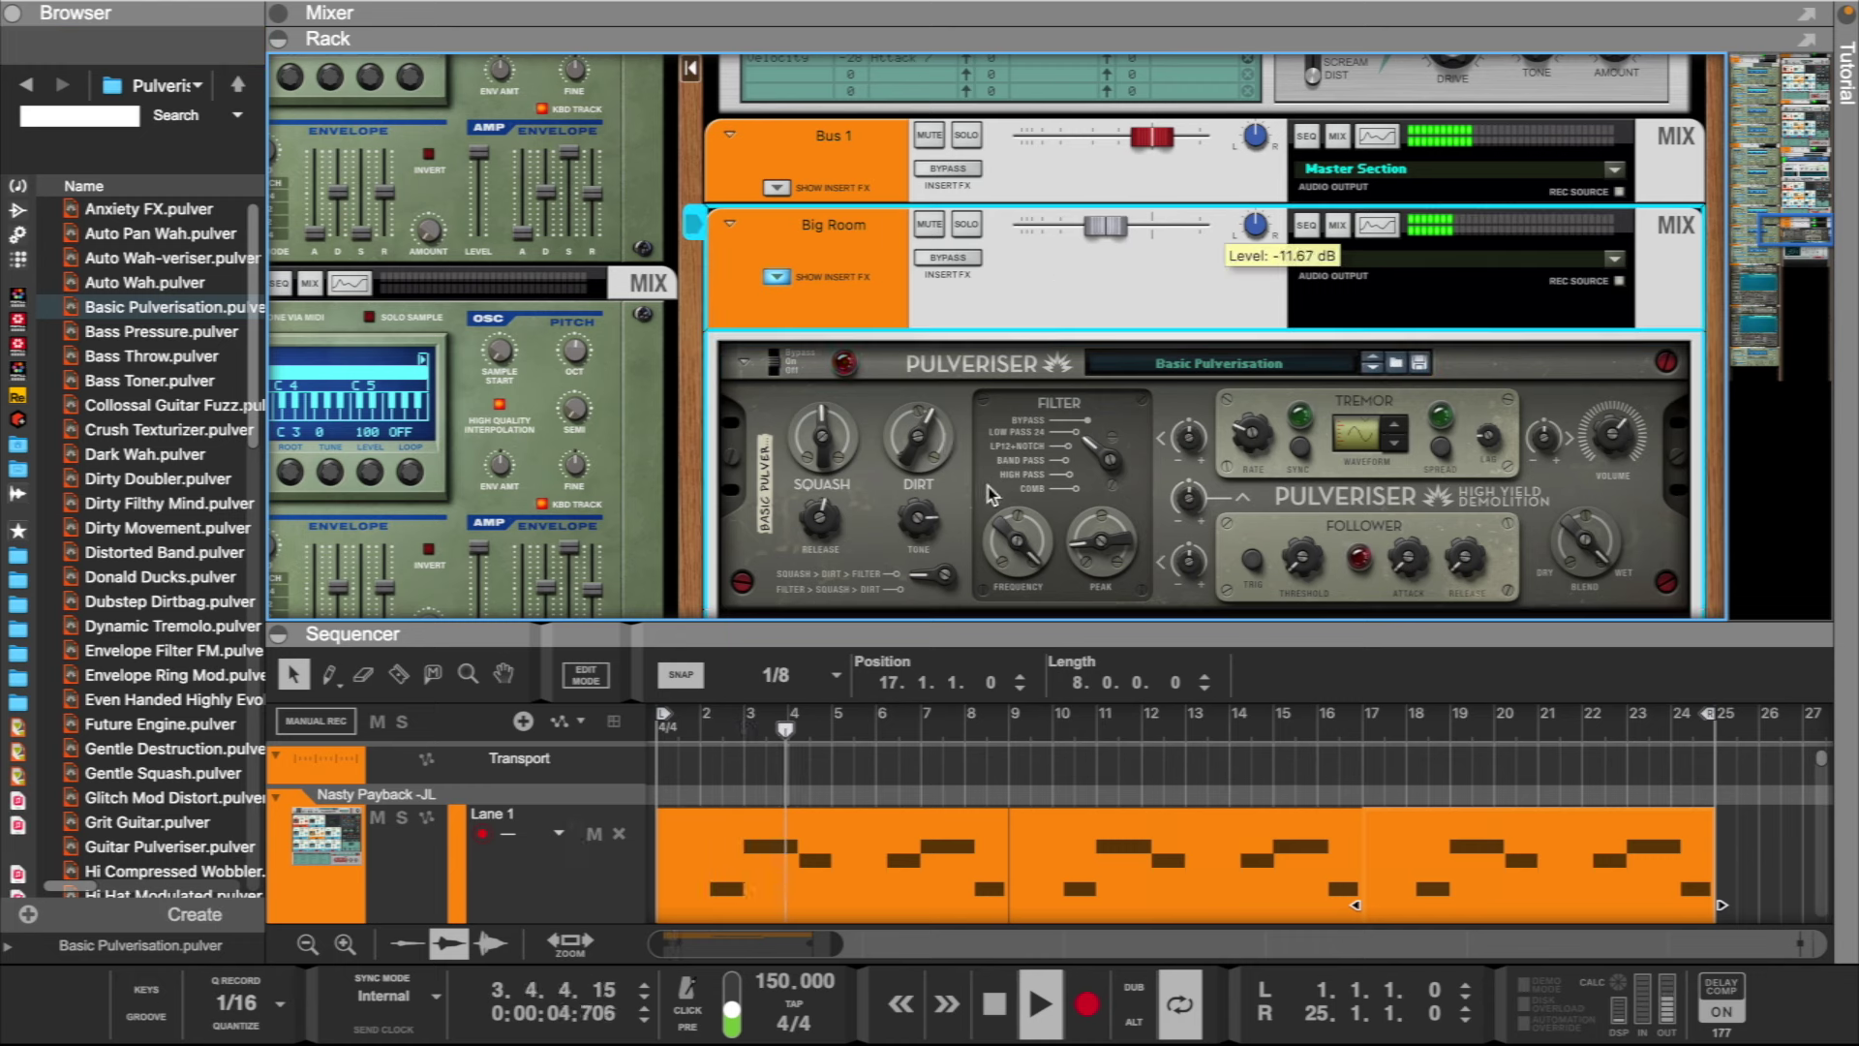
{"action": "right_click", "coordinate": [1002, 465]}
{"action": "left_click", "coordinate": [969, 489]}
{"action": "right_click", "coordinate": [878, 504]}
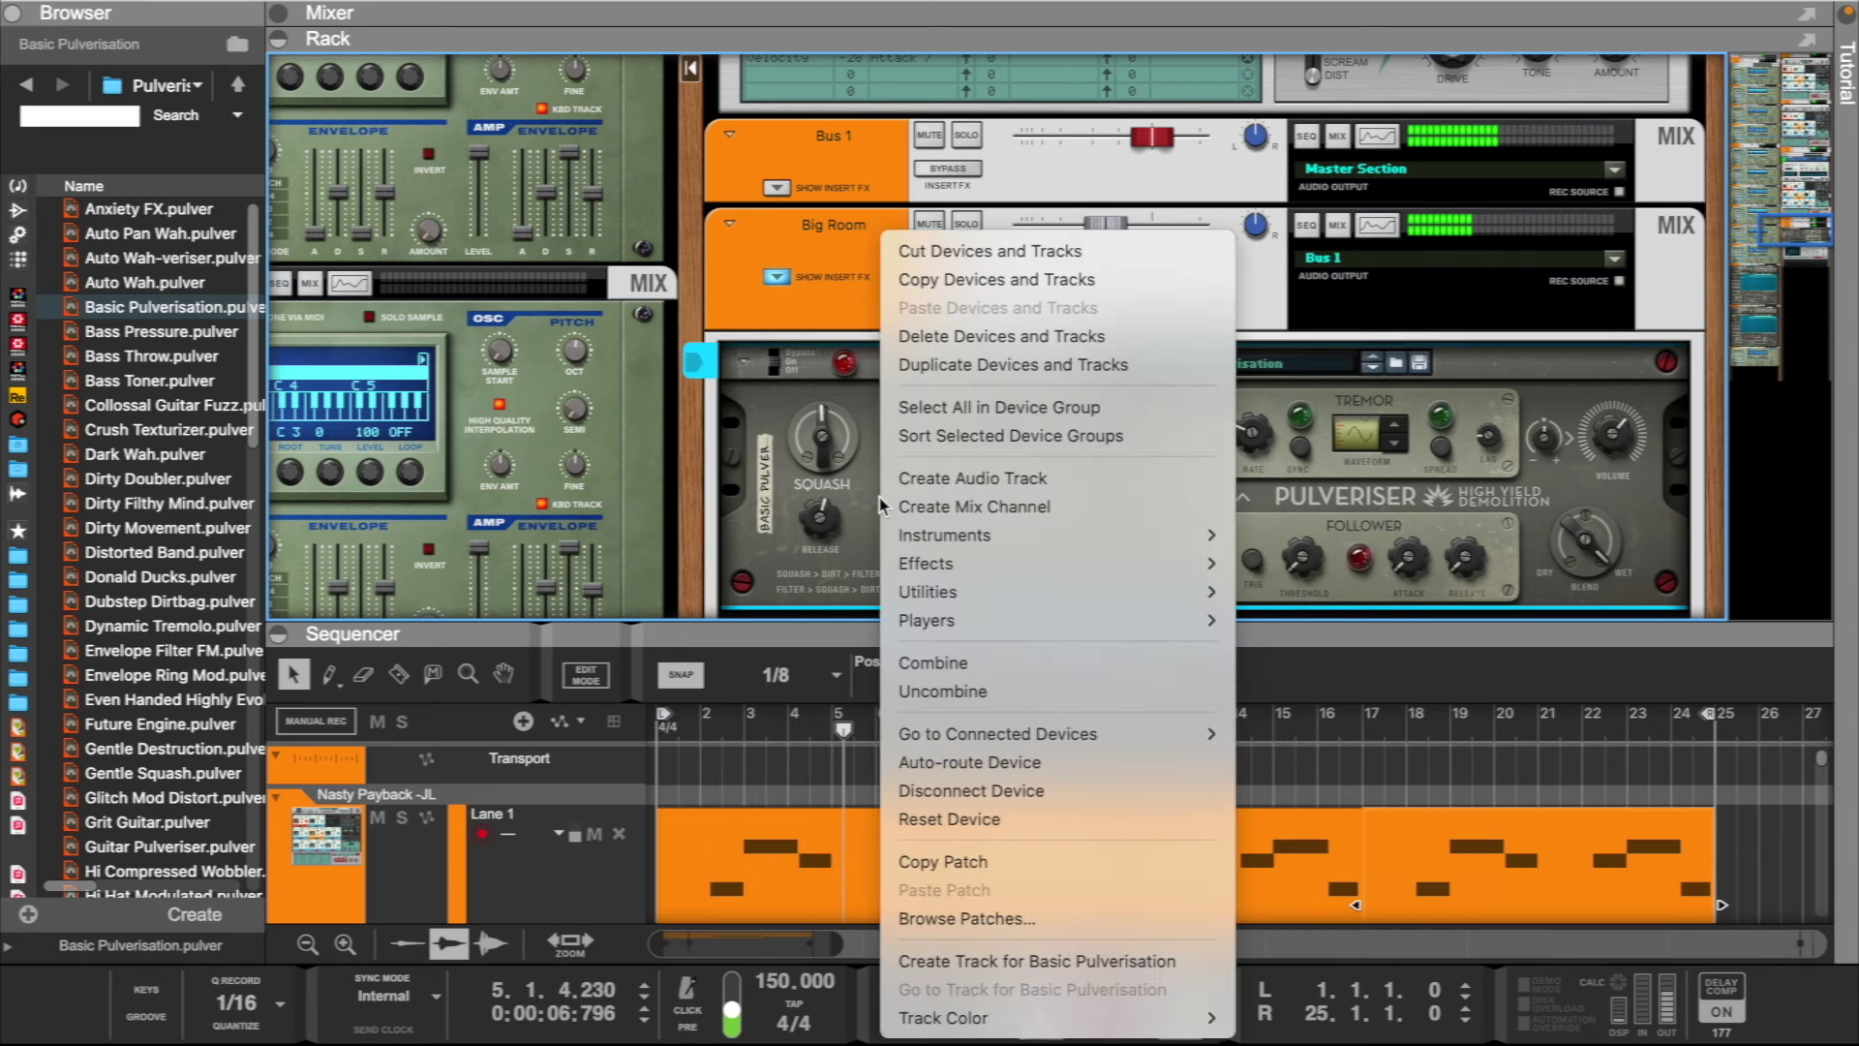
{"action": "left_click", "coordinate": [958, 819]}
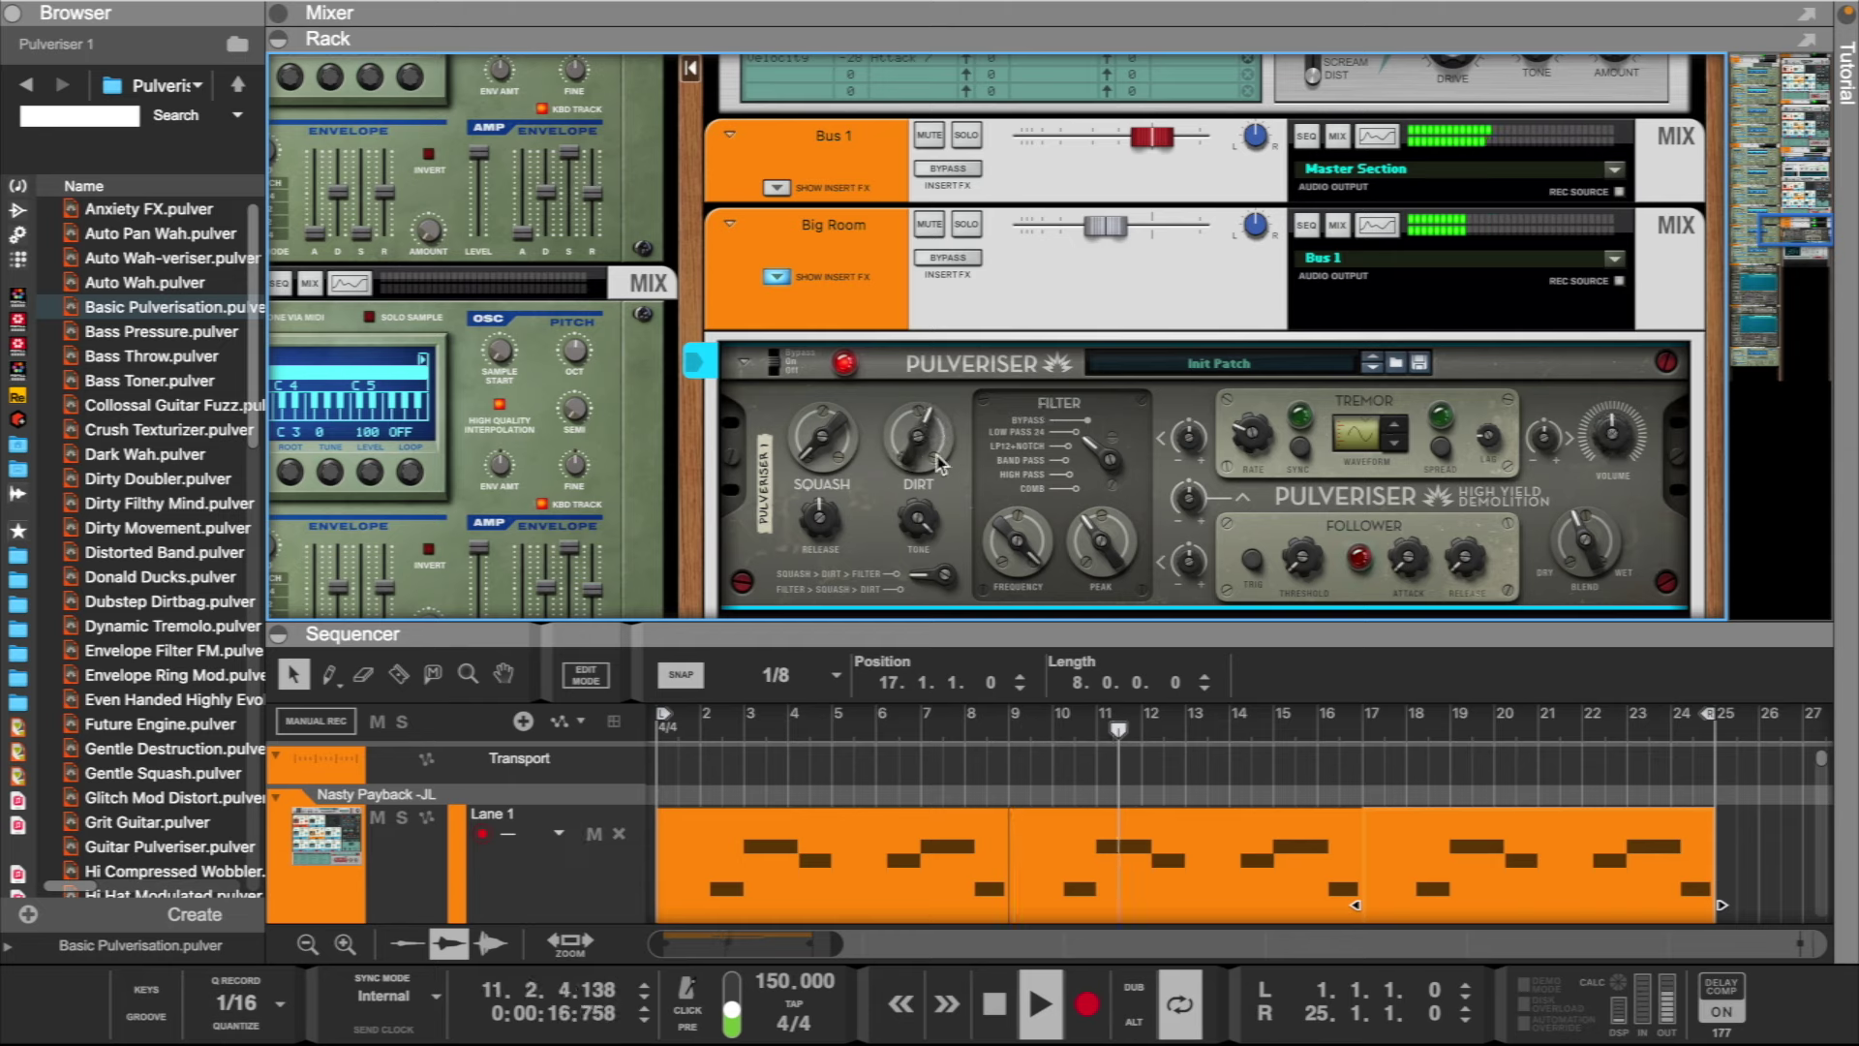
- Audition the Pulveriser patches Auto Wah-veriser, Auto Wah and Basic Pulverisation, and play from bar 1
{"action": "left_click", "coordinate": [1373, 368]}
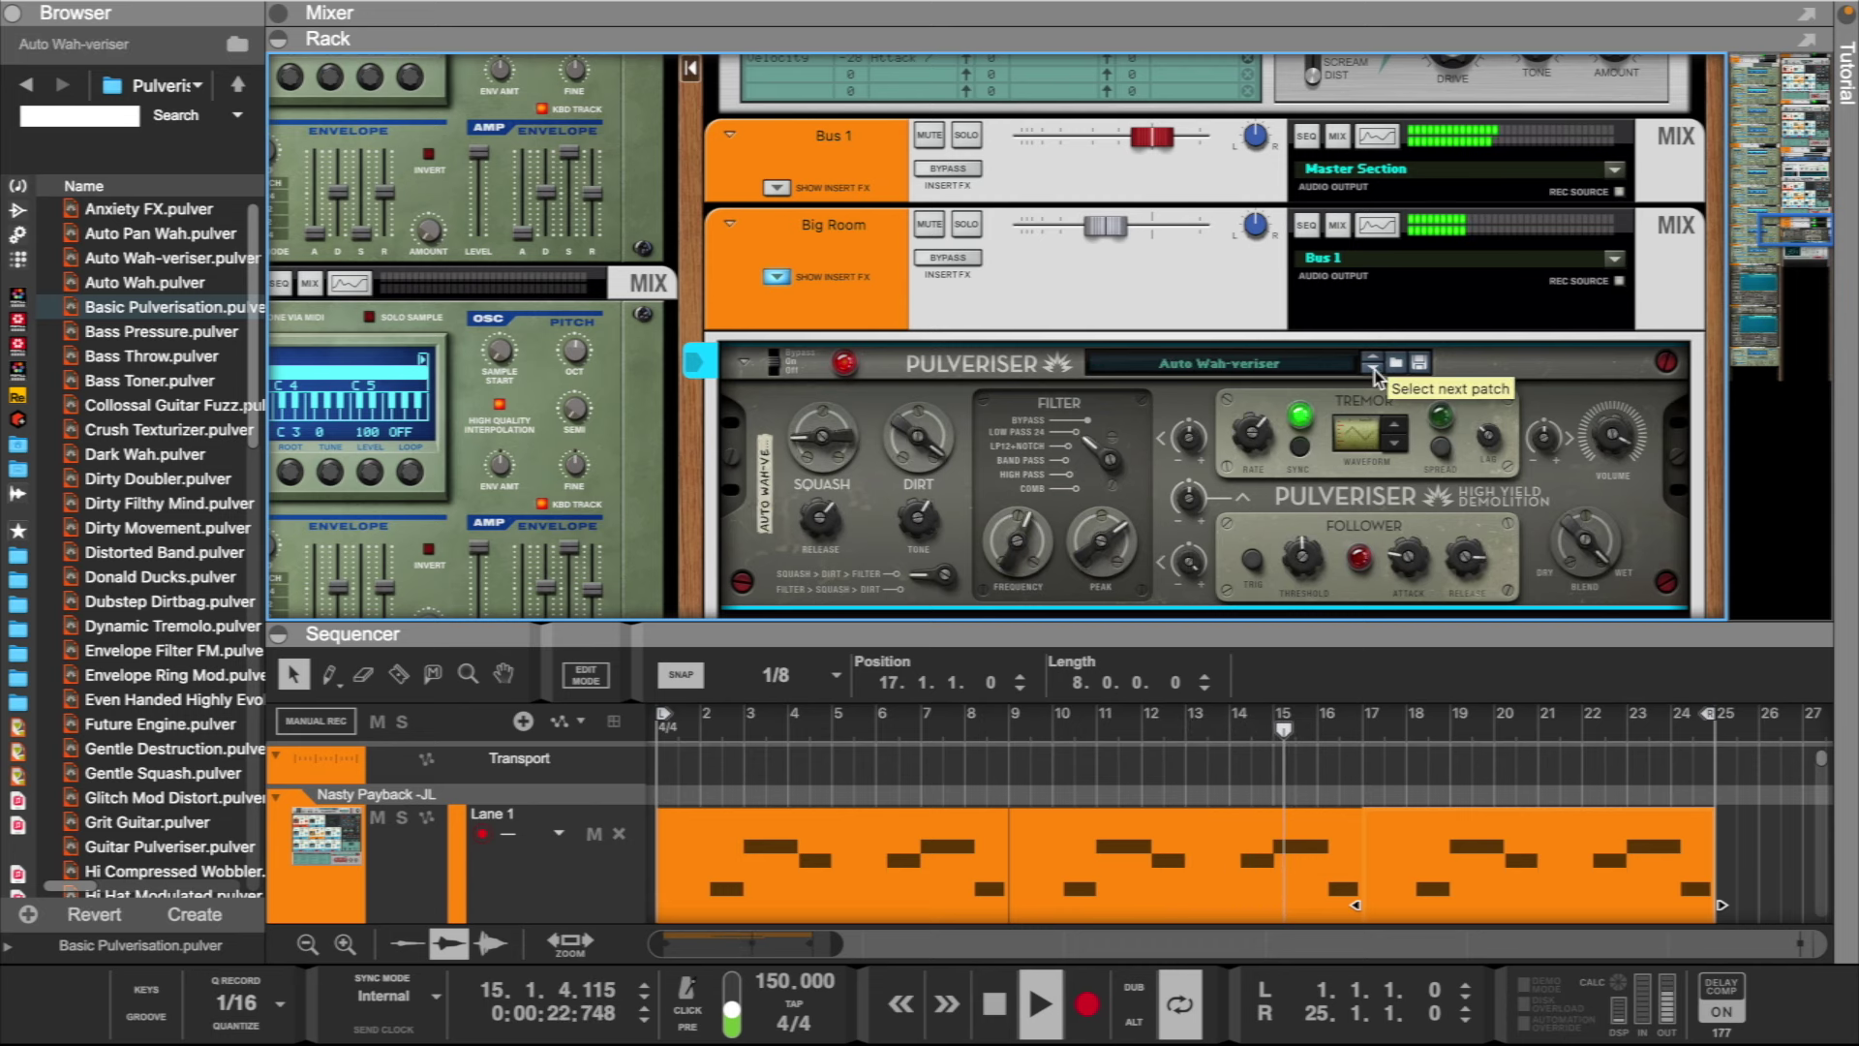
{"action": "scroll", "coordinate": [1298, 441], "scroll_direction": "down", "scroll_amount": 2}
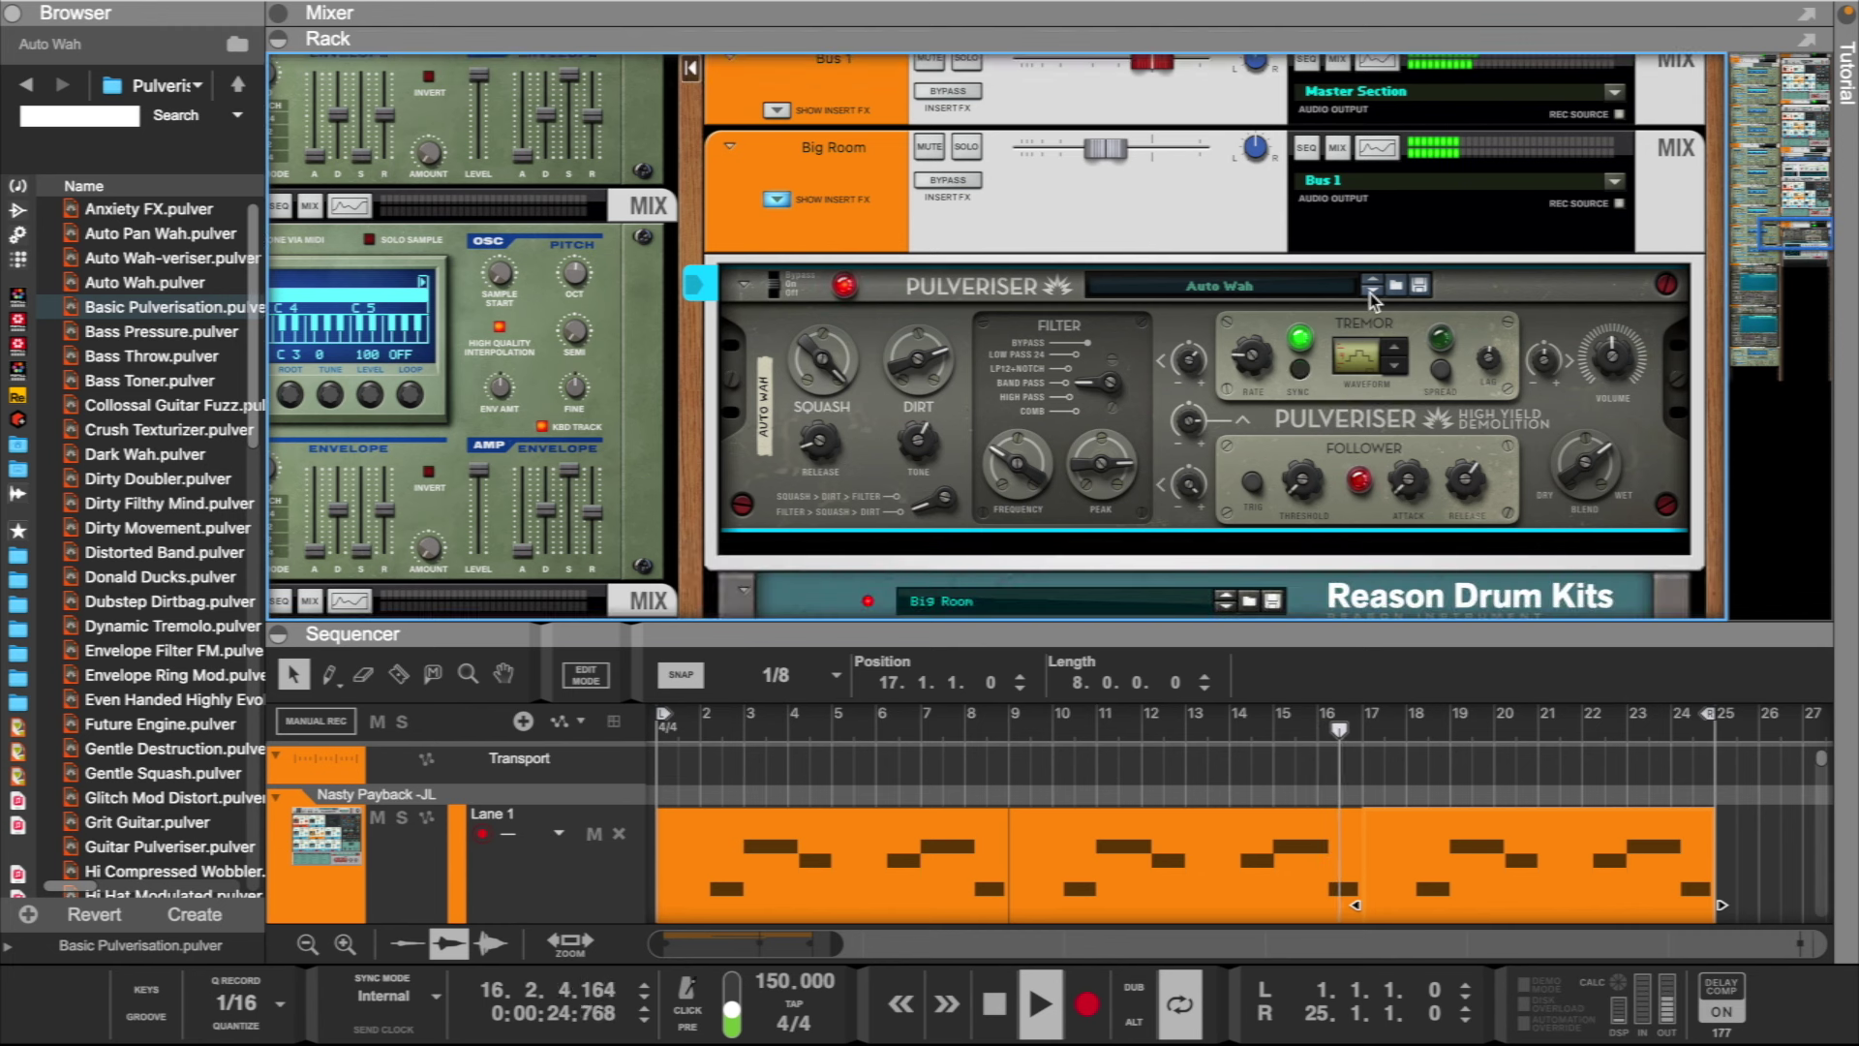
{"action": "left_click", "coordinate": [1371, 290]}
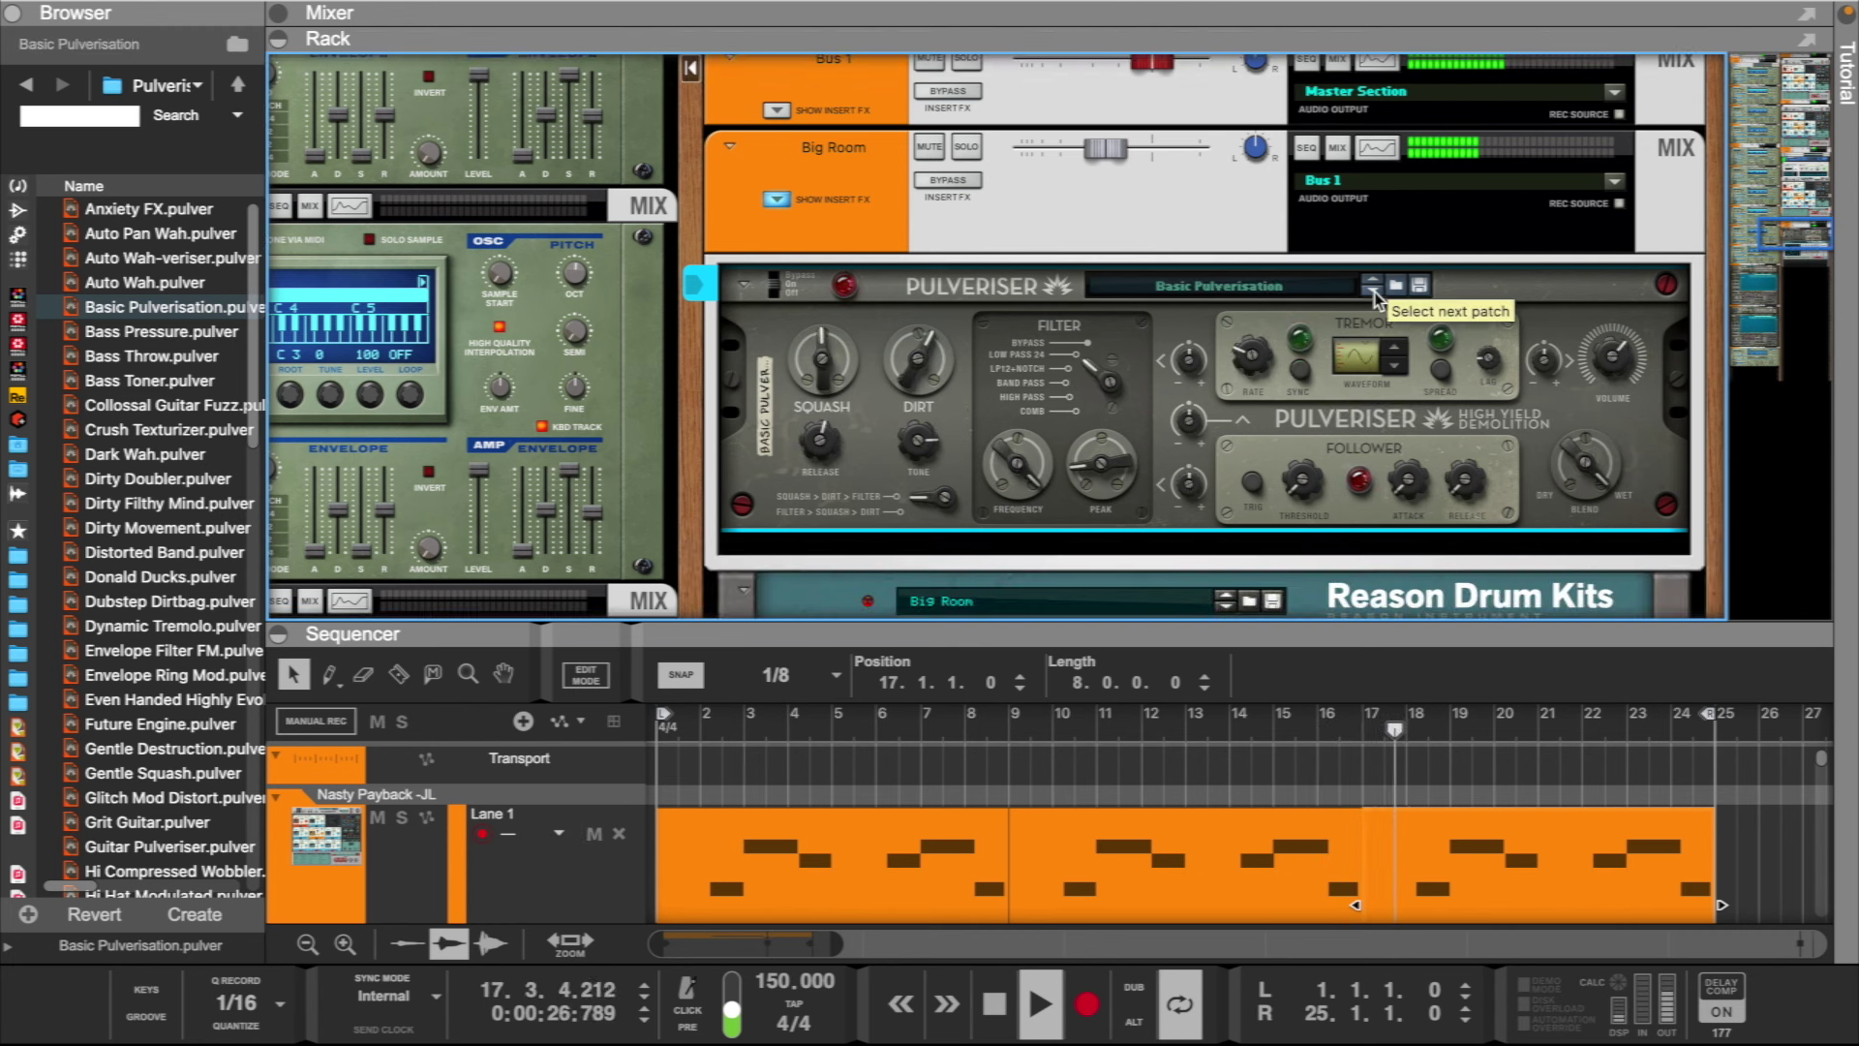
{"action": "left_click", "coordinate": [662, 731]}
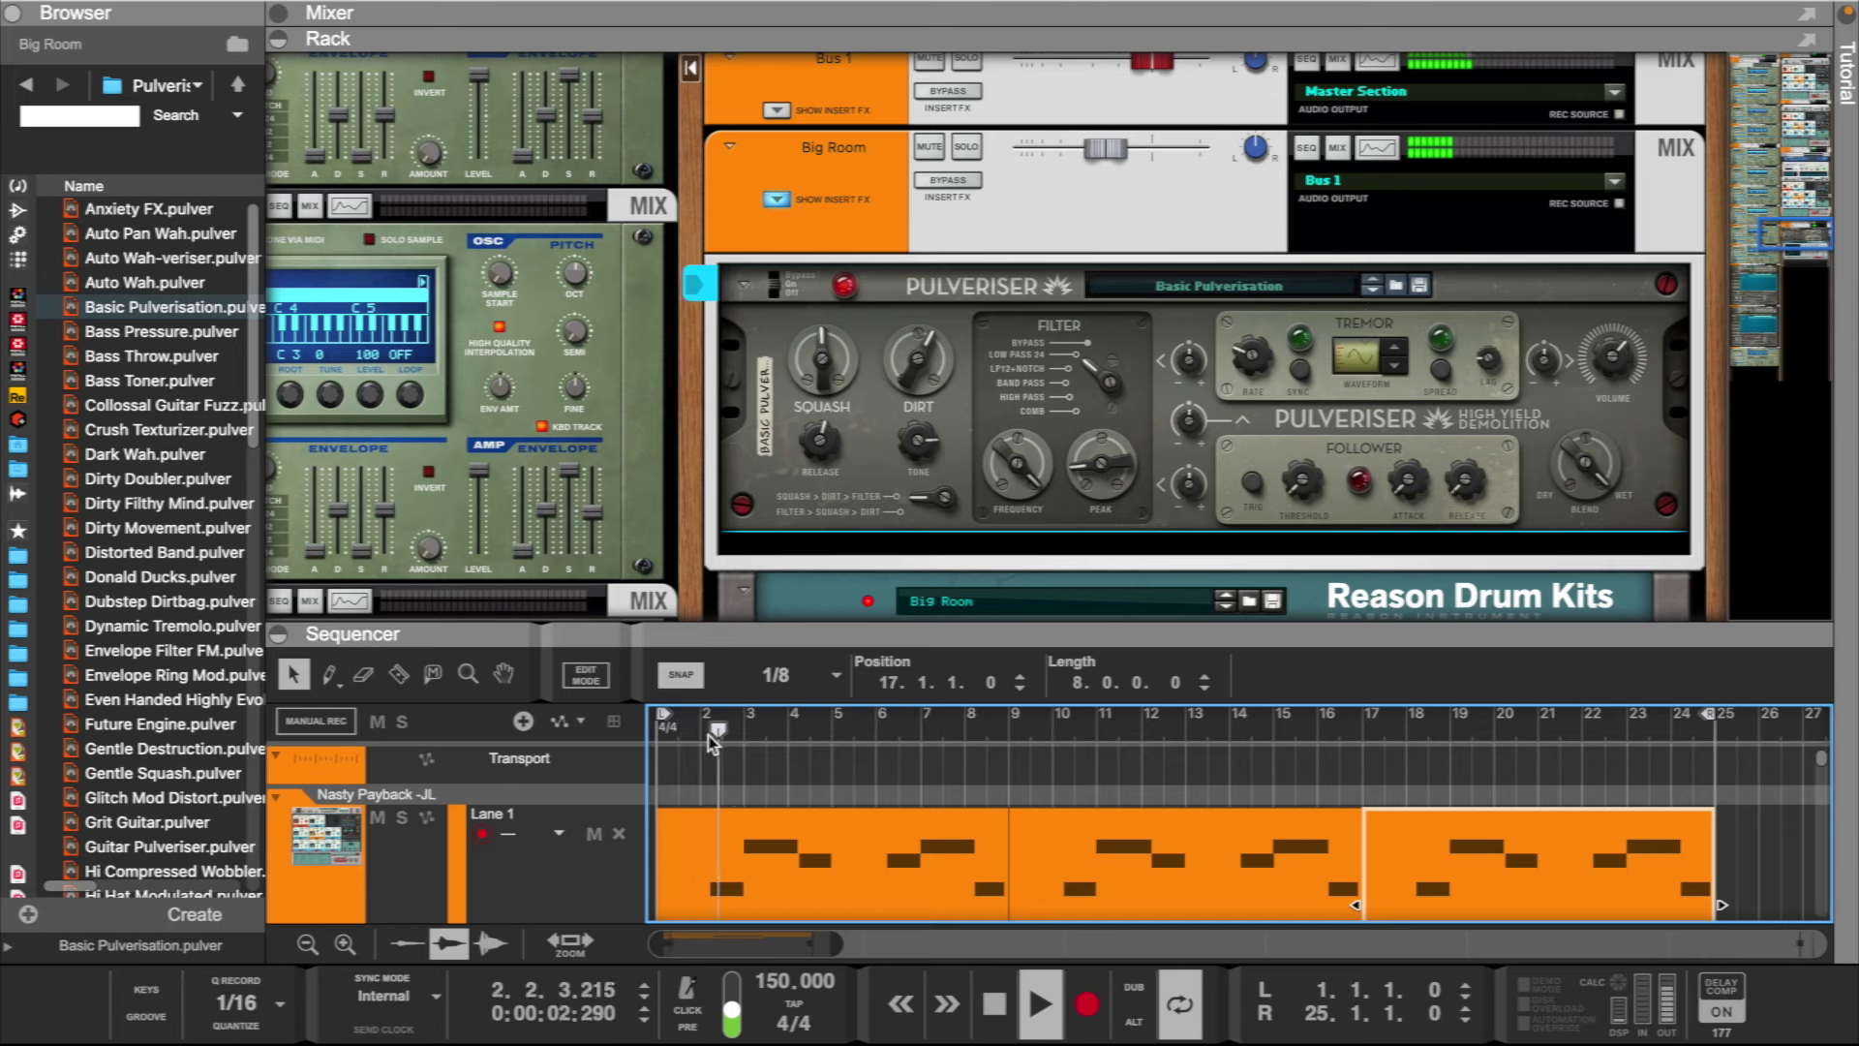
- Set the Pulveriser's Dirt to 49% on the Bass Pressure patch, adjust its Blend and raise the Big Room level slightly
{"action": "left_click_drag", "start_coordinate": [939, 386], "coordinate": [942, 395]}
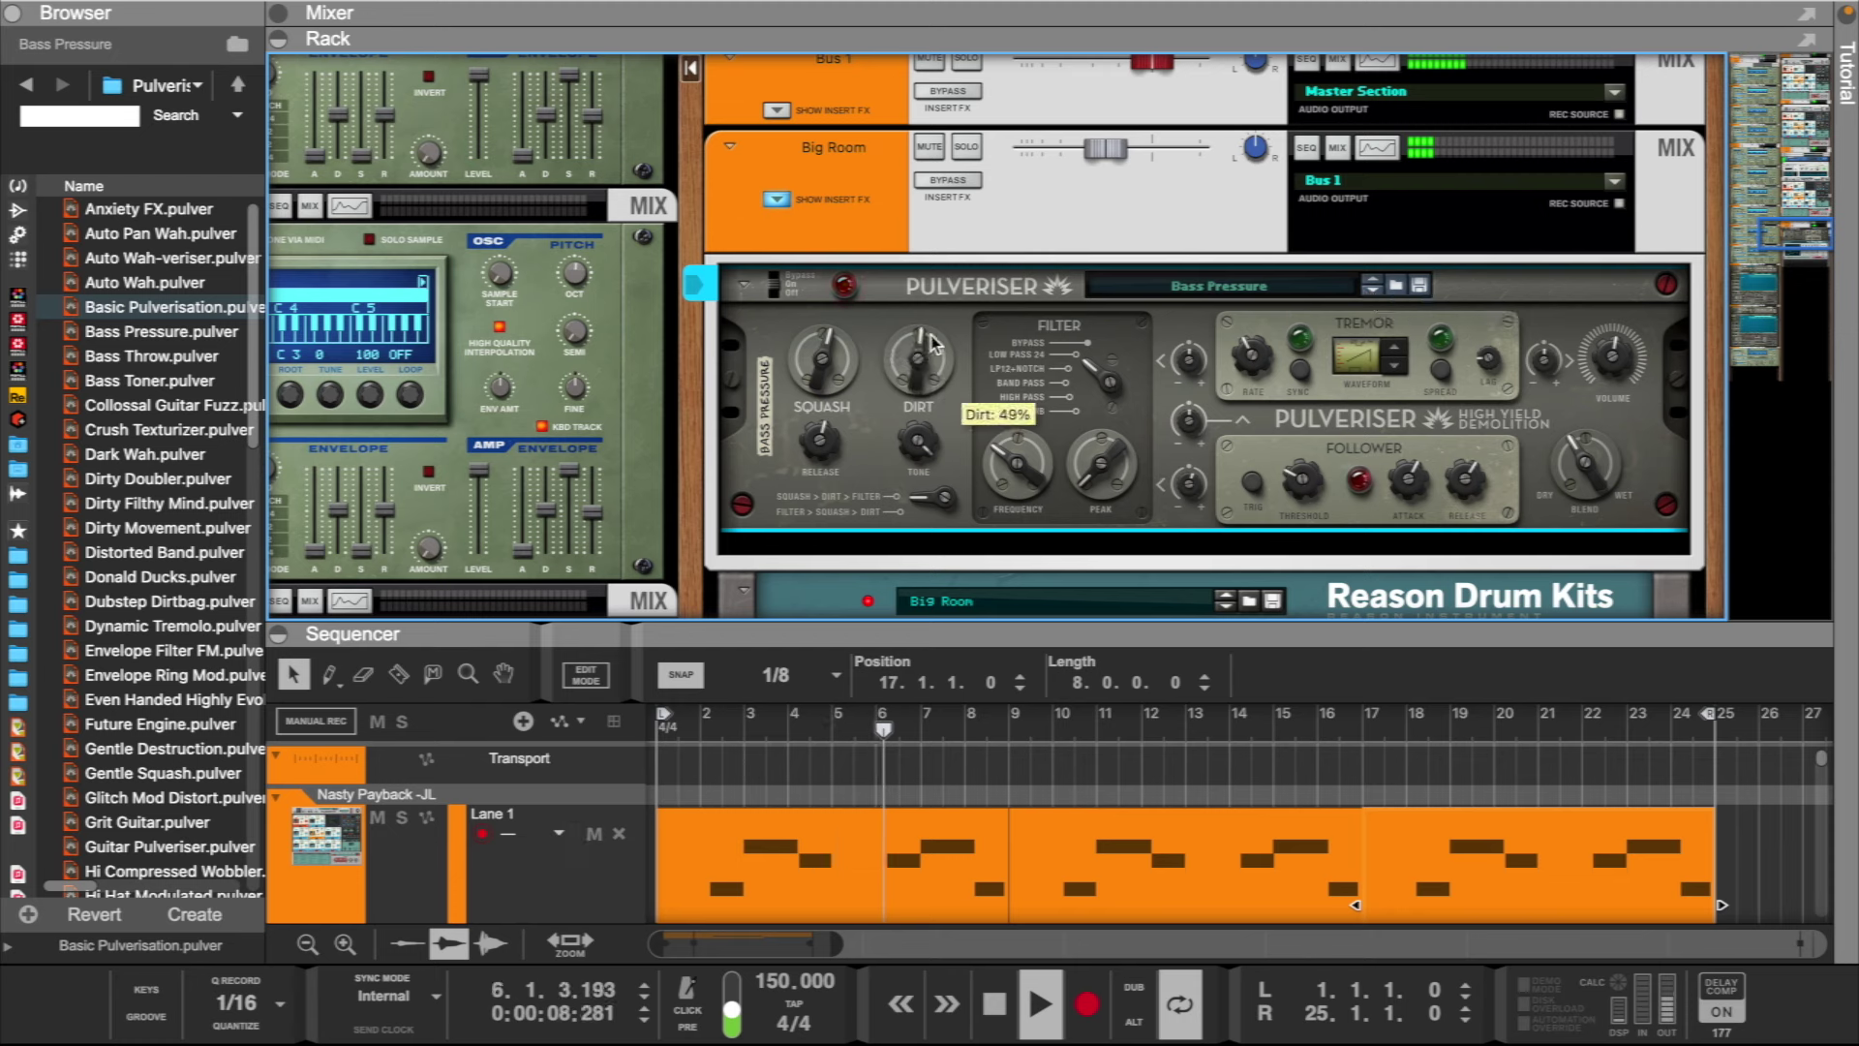
{"action": "left_click_drag", "start_coordinate": [1086, 138], "coordinate": [1116, 148]}
{"action": "left_click", "coordinate": [1607, 454]}
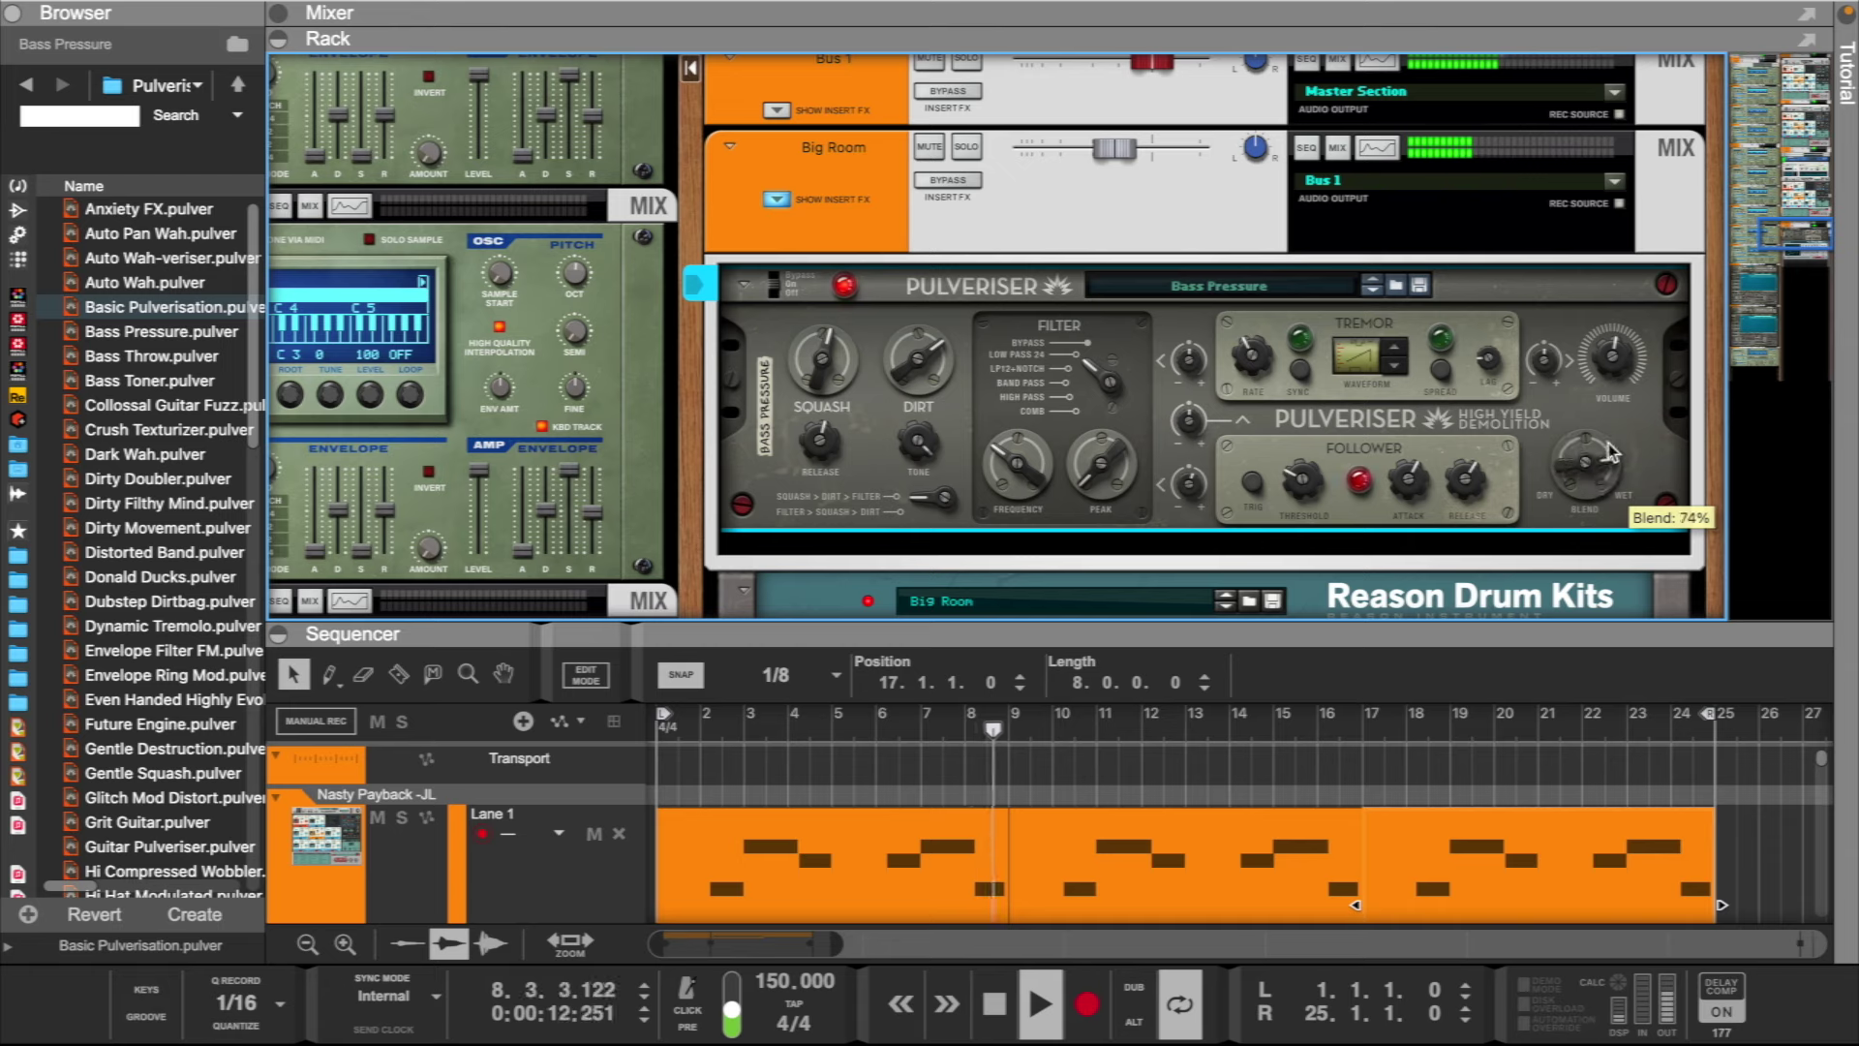
{"action": "left_click_drag", "start_coordinate": [1614, 467], "coordinate": [1612, 479]}
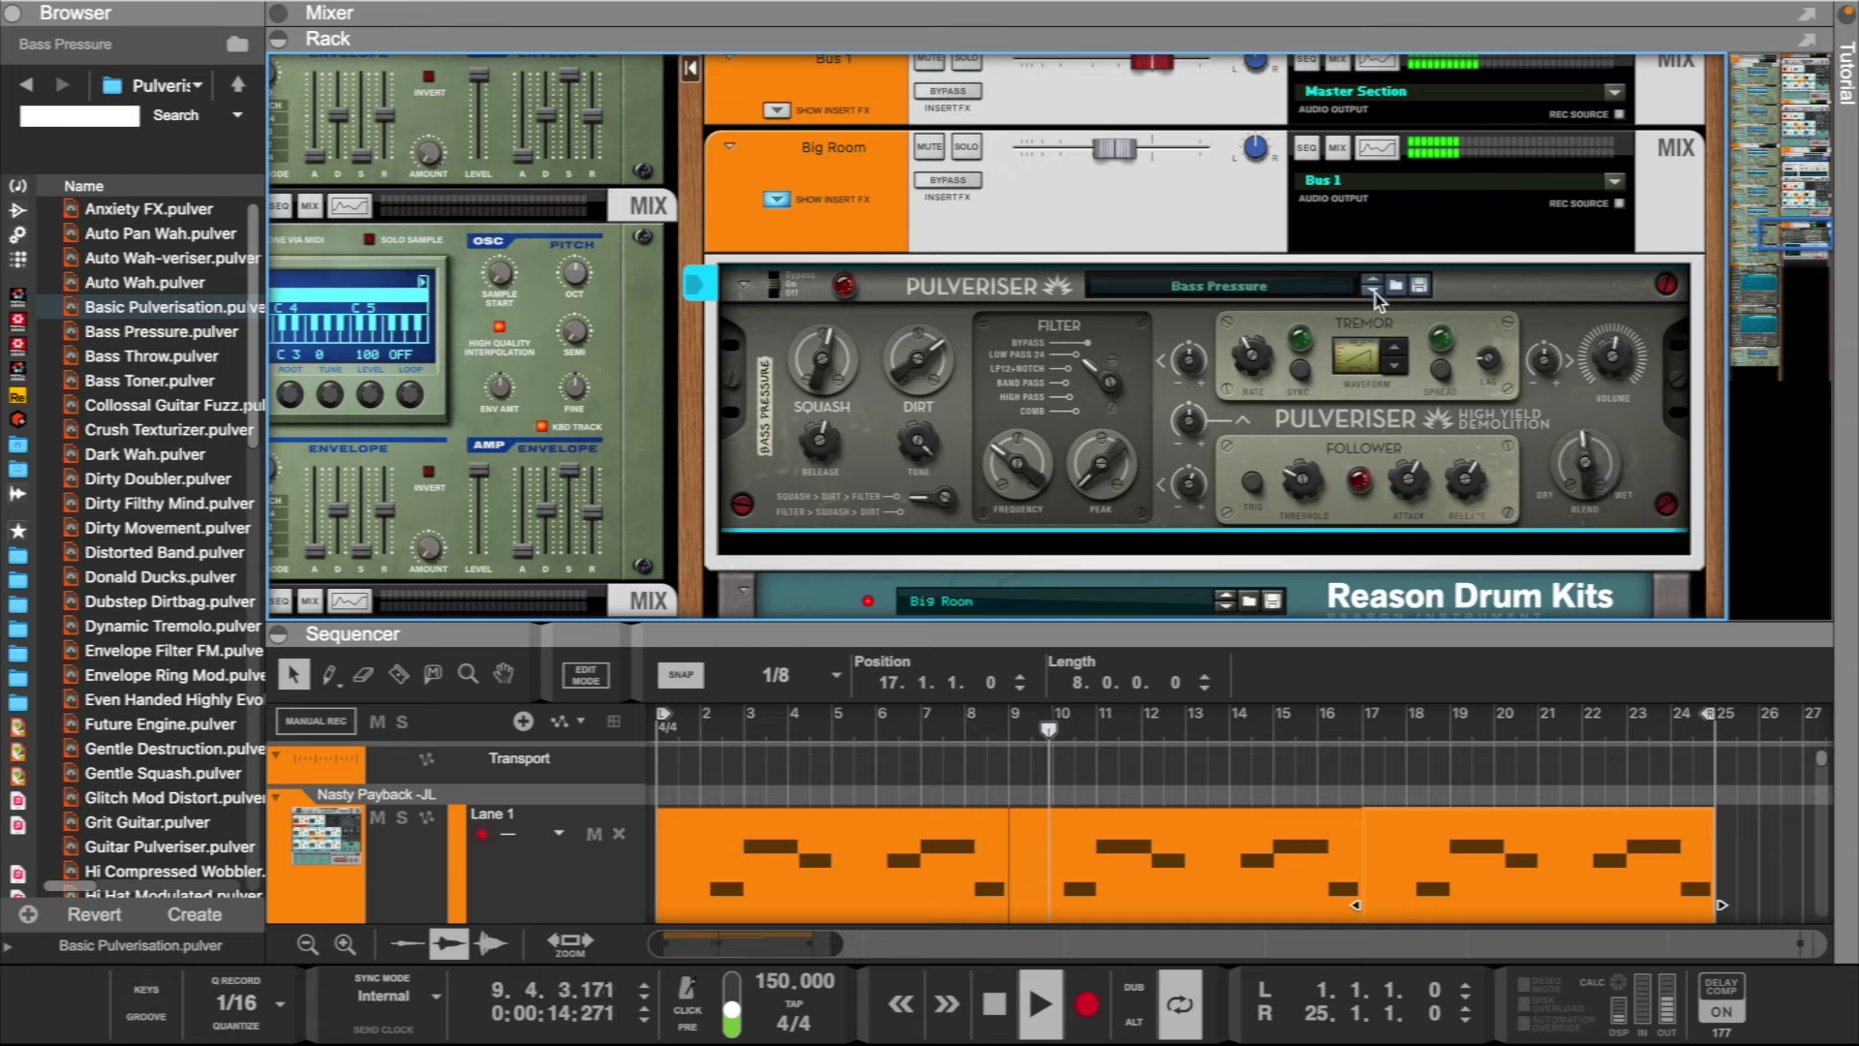
- Audition the following Pulveriser patches from Bass Toner onward and load Donald Ducks
{"action": "left_click", "coordinate": [1373, 291]}
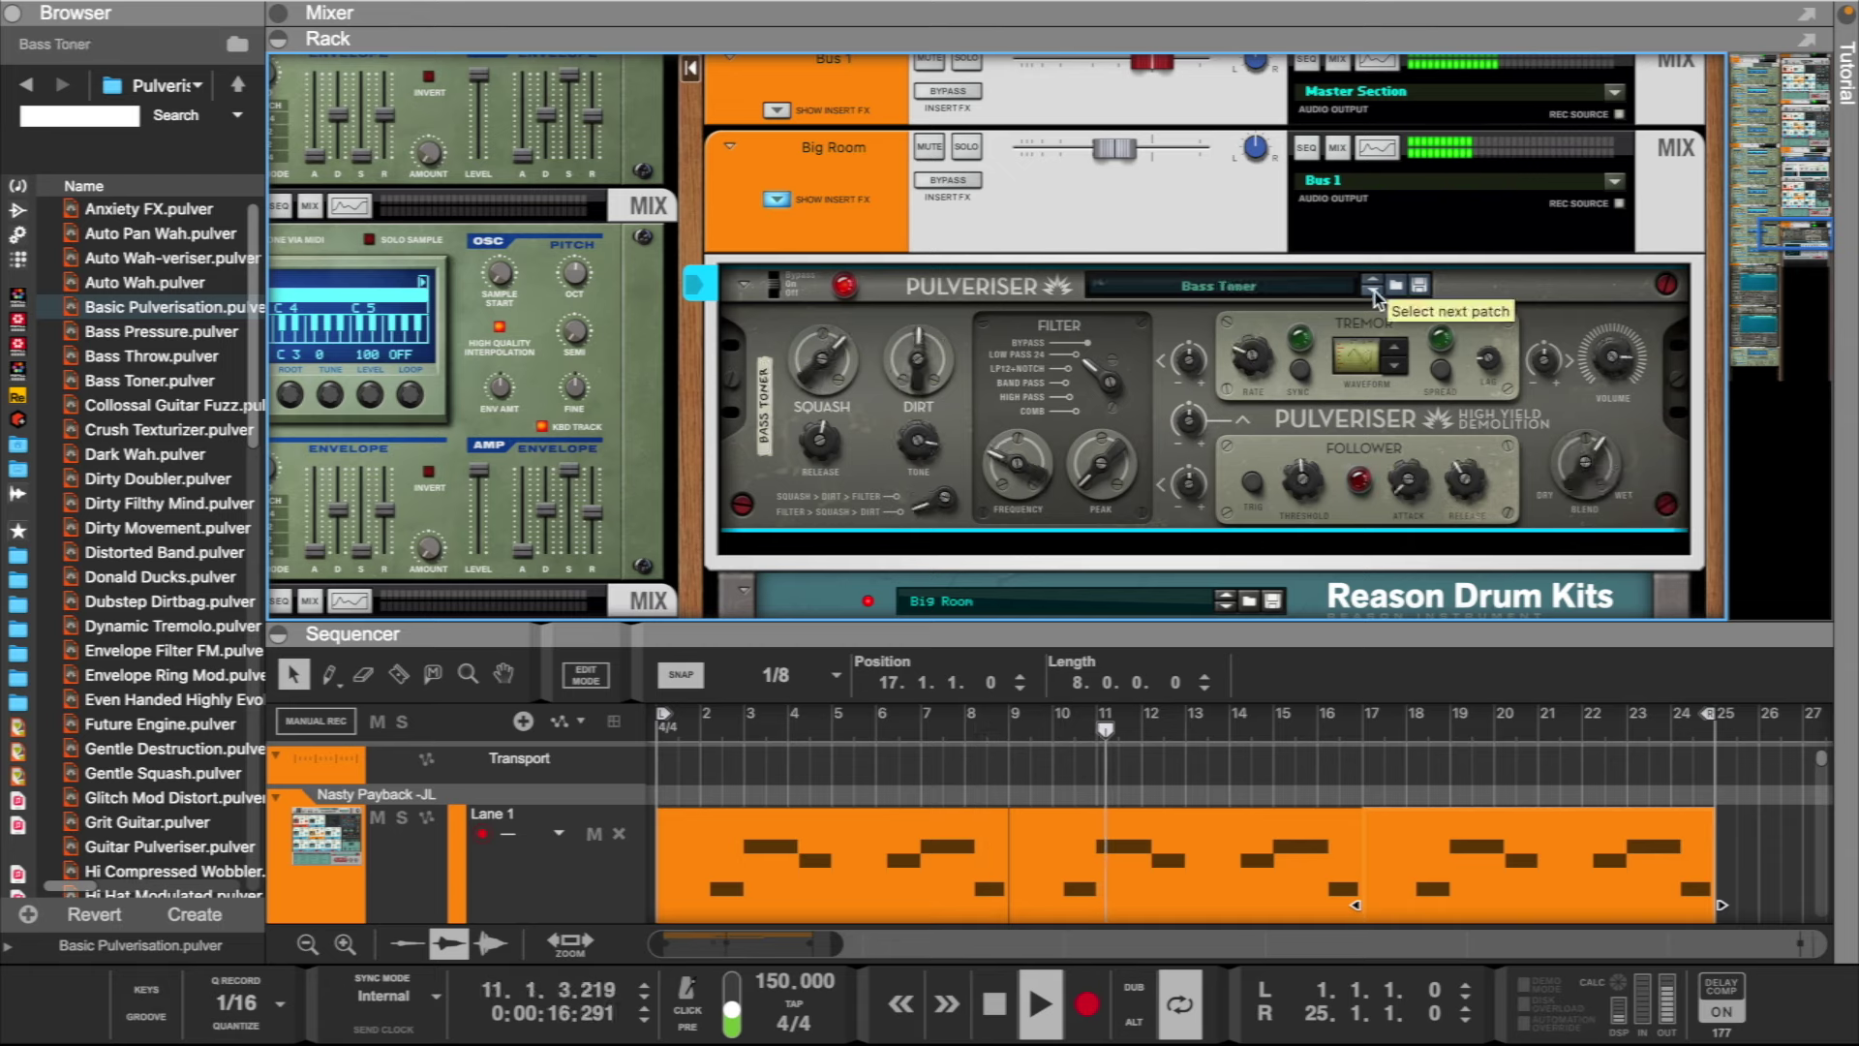
{"action": "left_click", "coordinate": [1373, 291]}
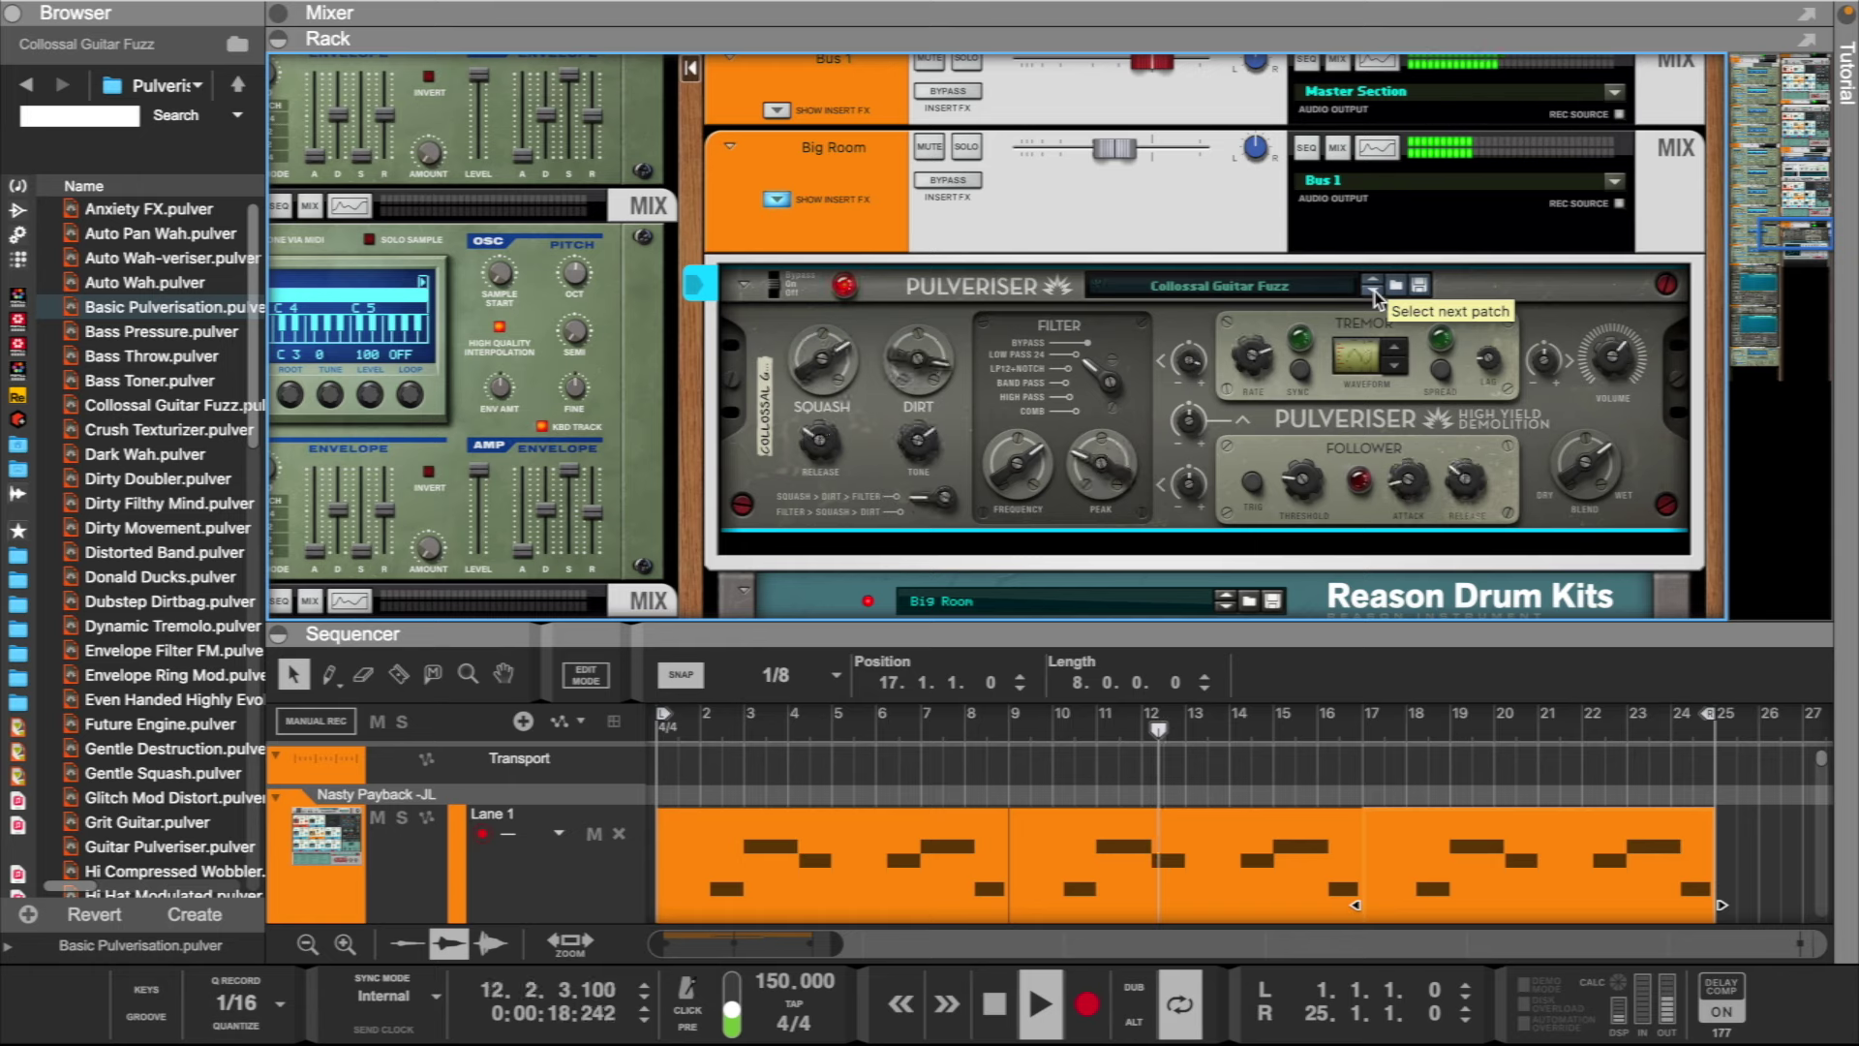
{"action": "left_click", "coordinate": [1372, 292]}
{"action": "left_click", "coordinate": [1372, 292]}
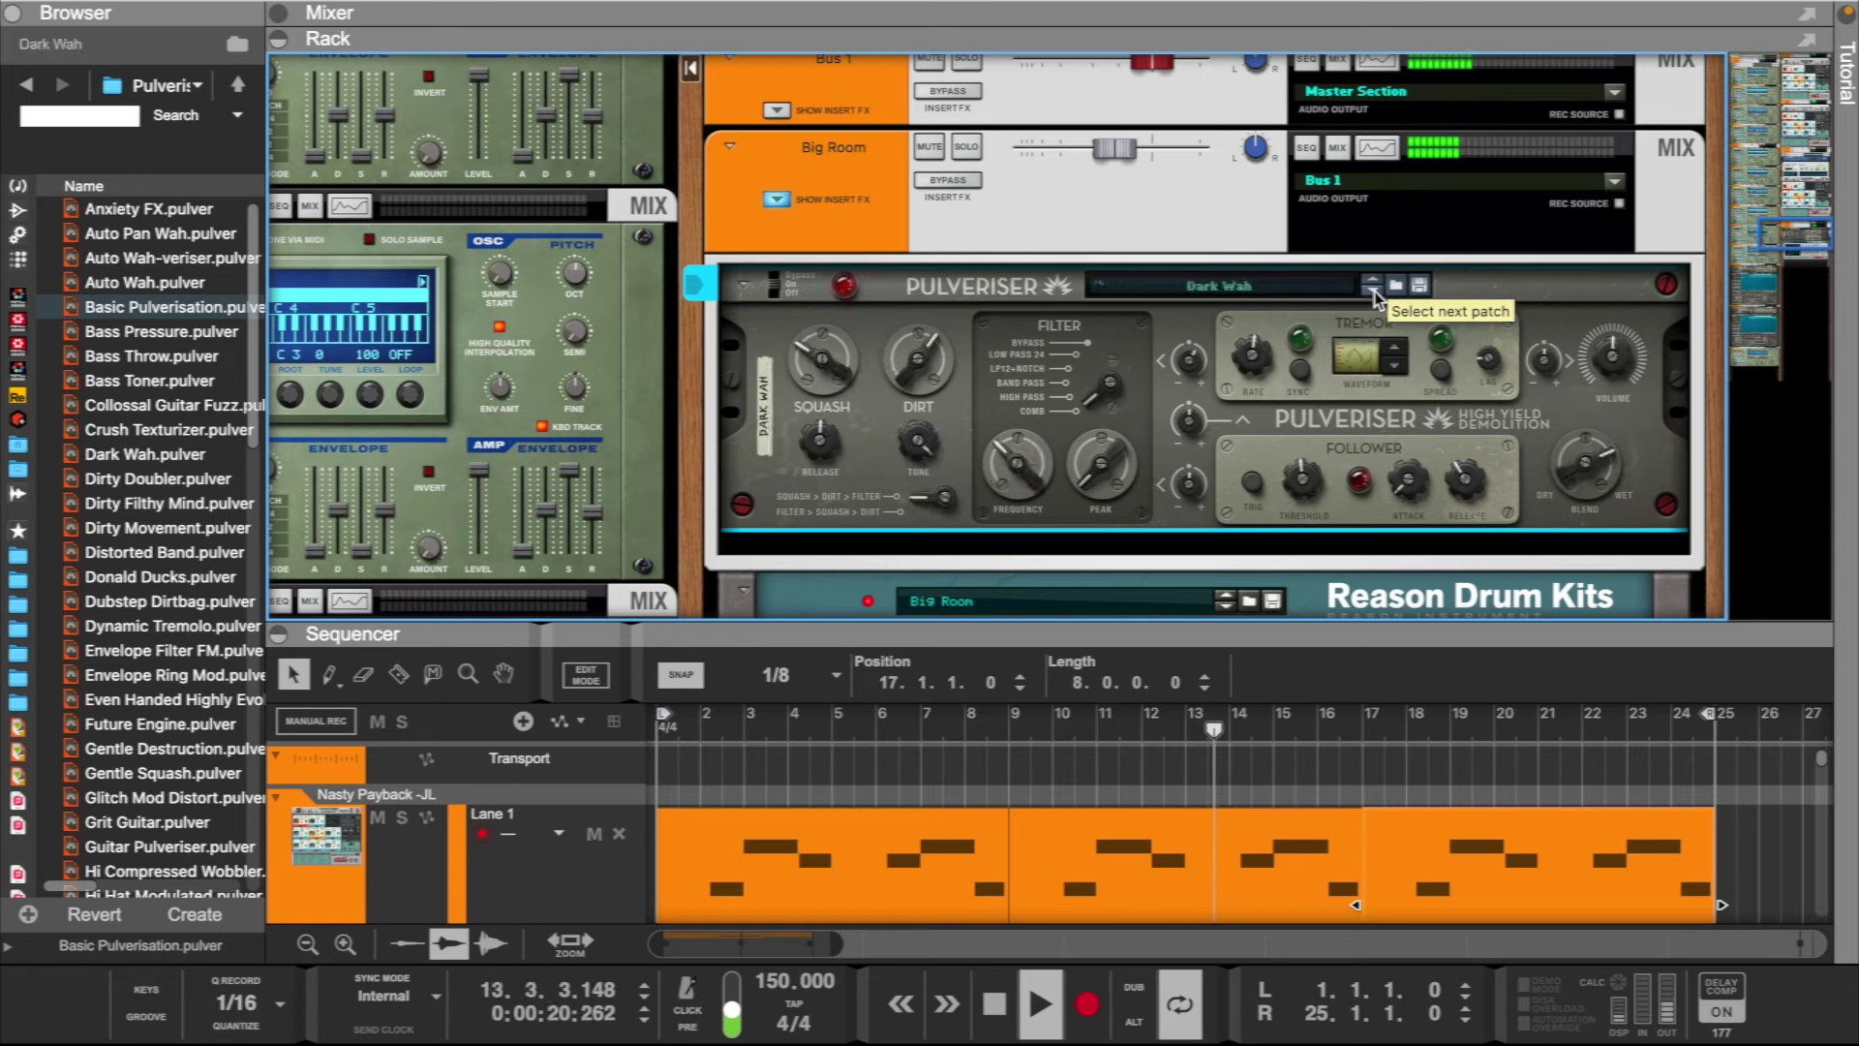
{"action": "left_click", "coordinate": [1373, 291]}
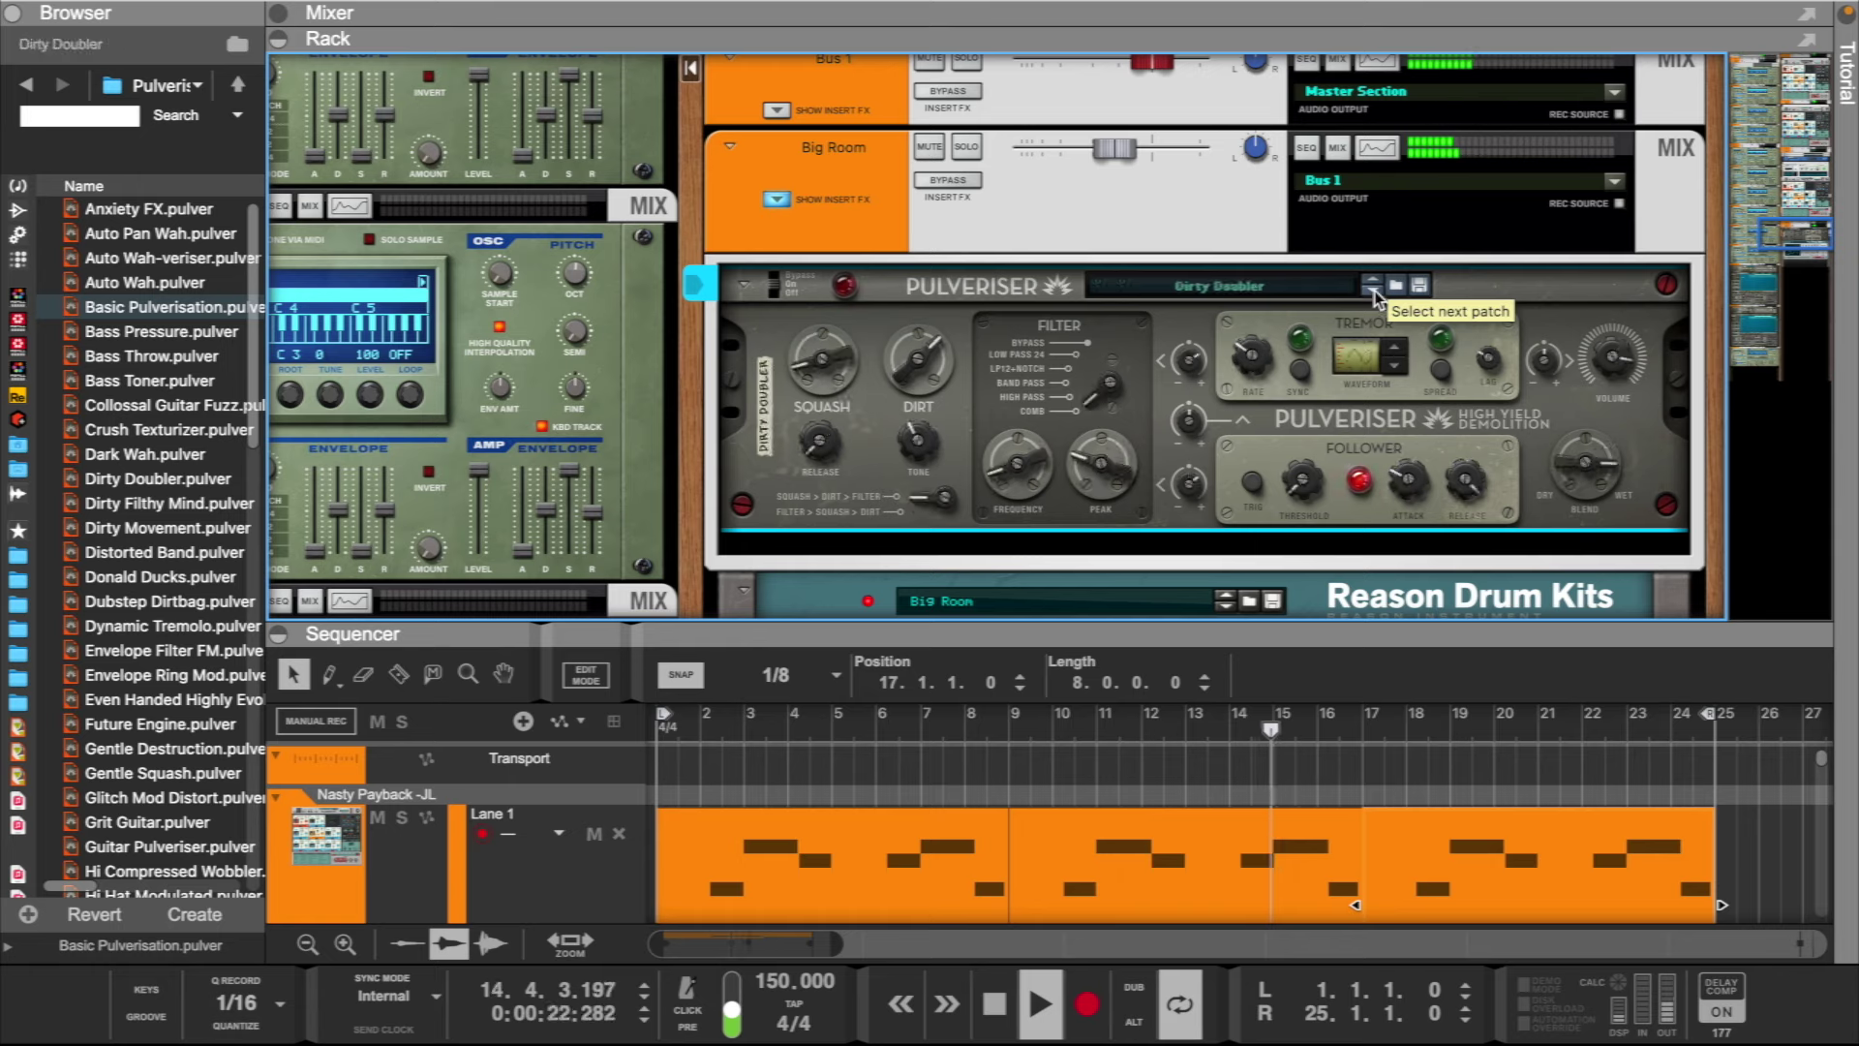
{"action": "left_click", "coordinate": [1372, 291]}
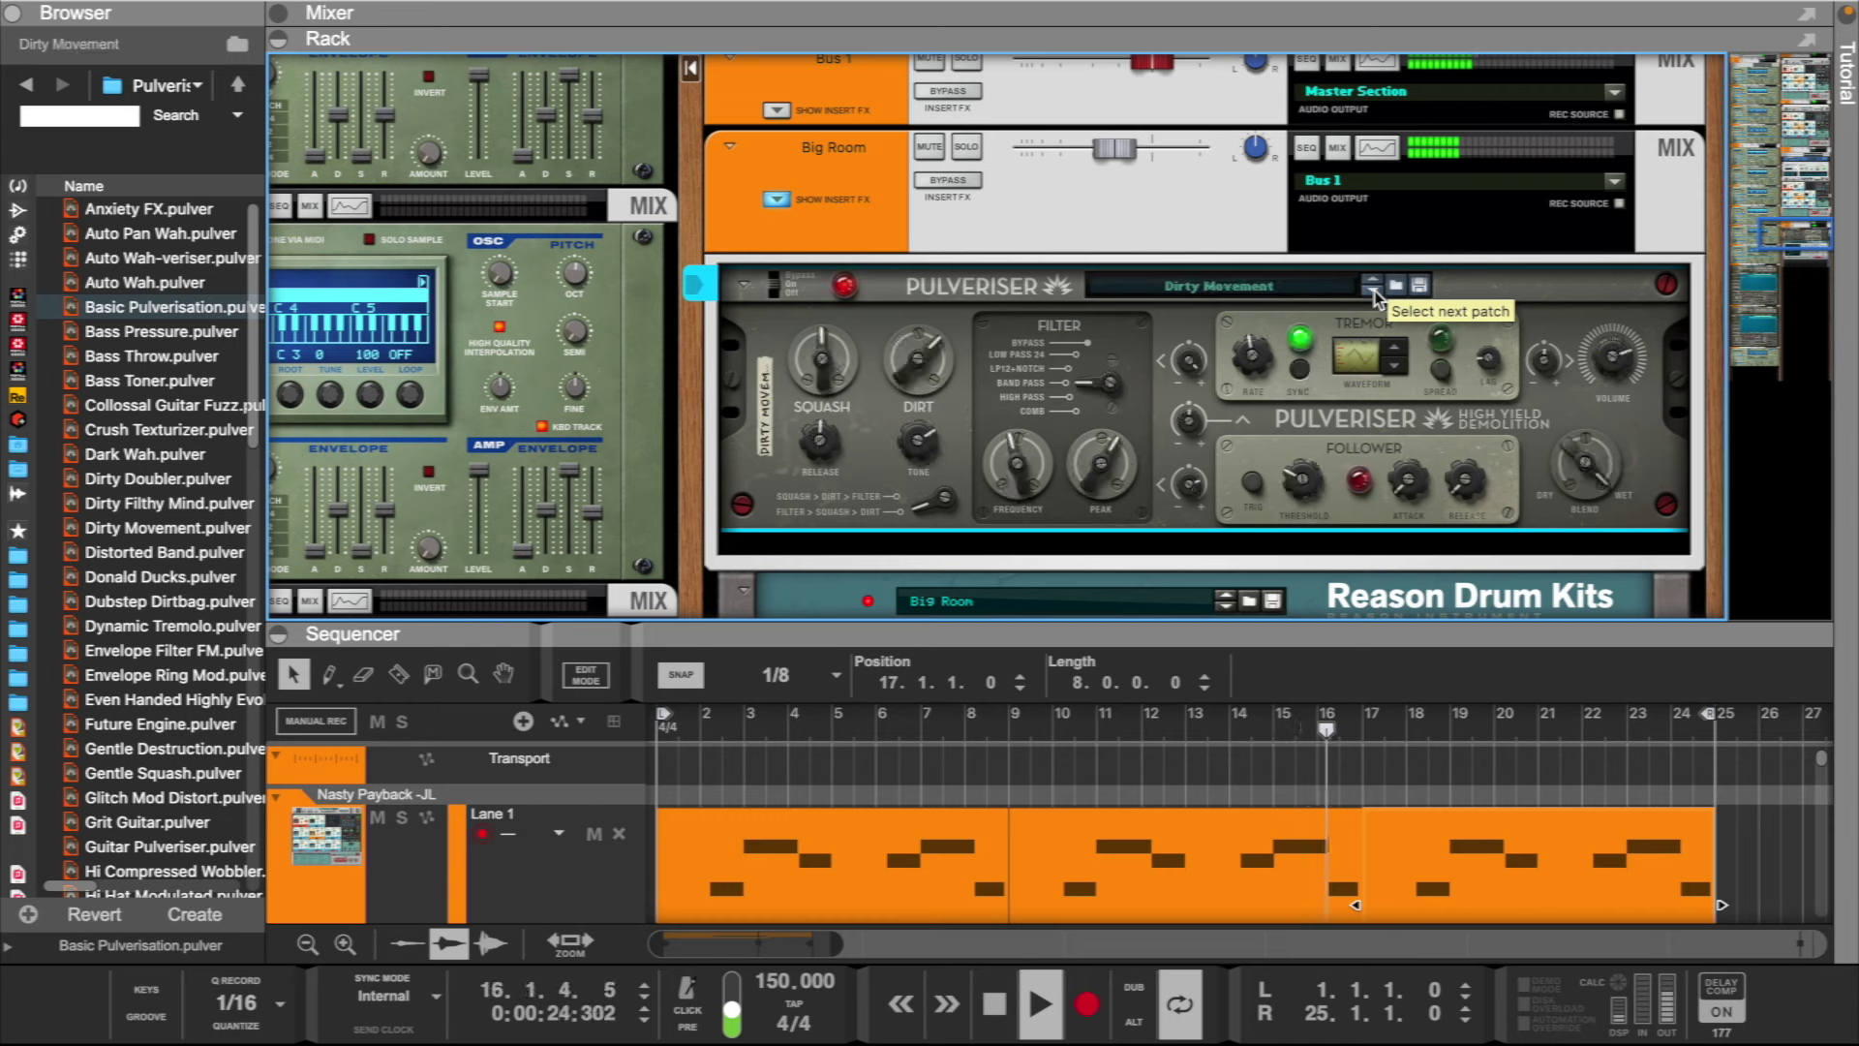
{"action": "left_click", "coordinate": [1373, 291]}
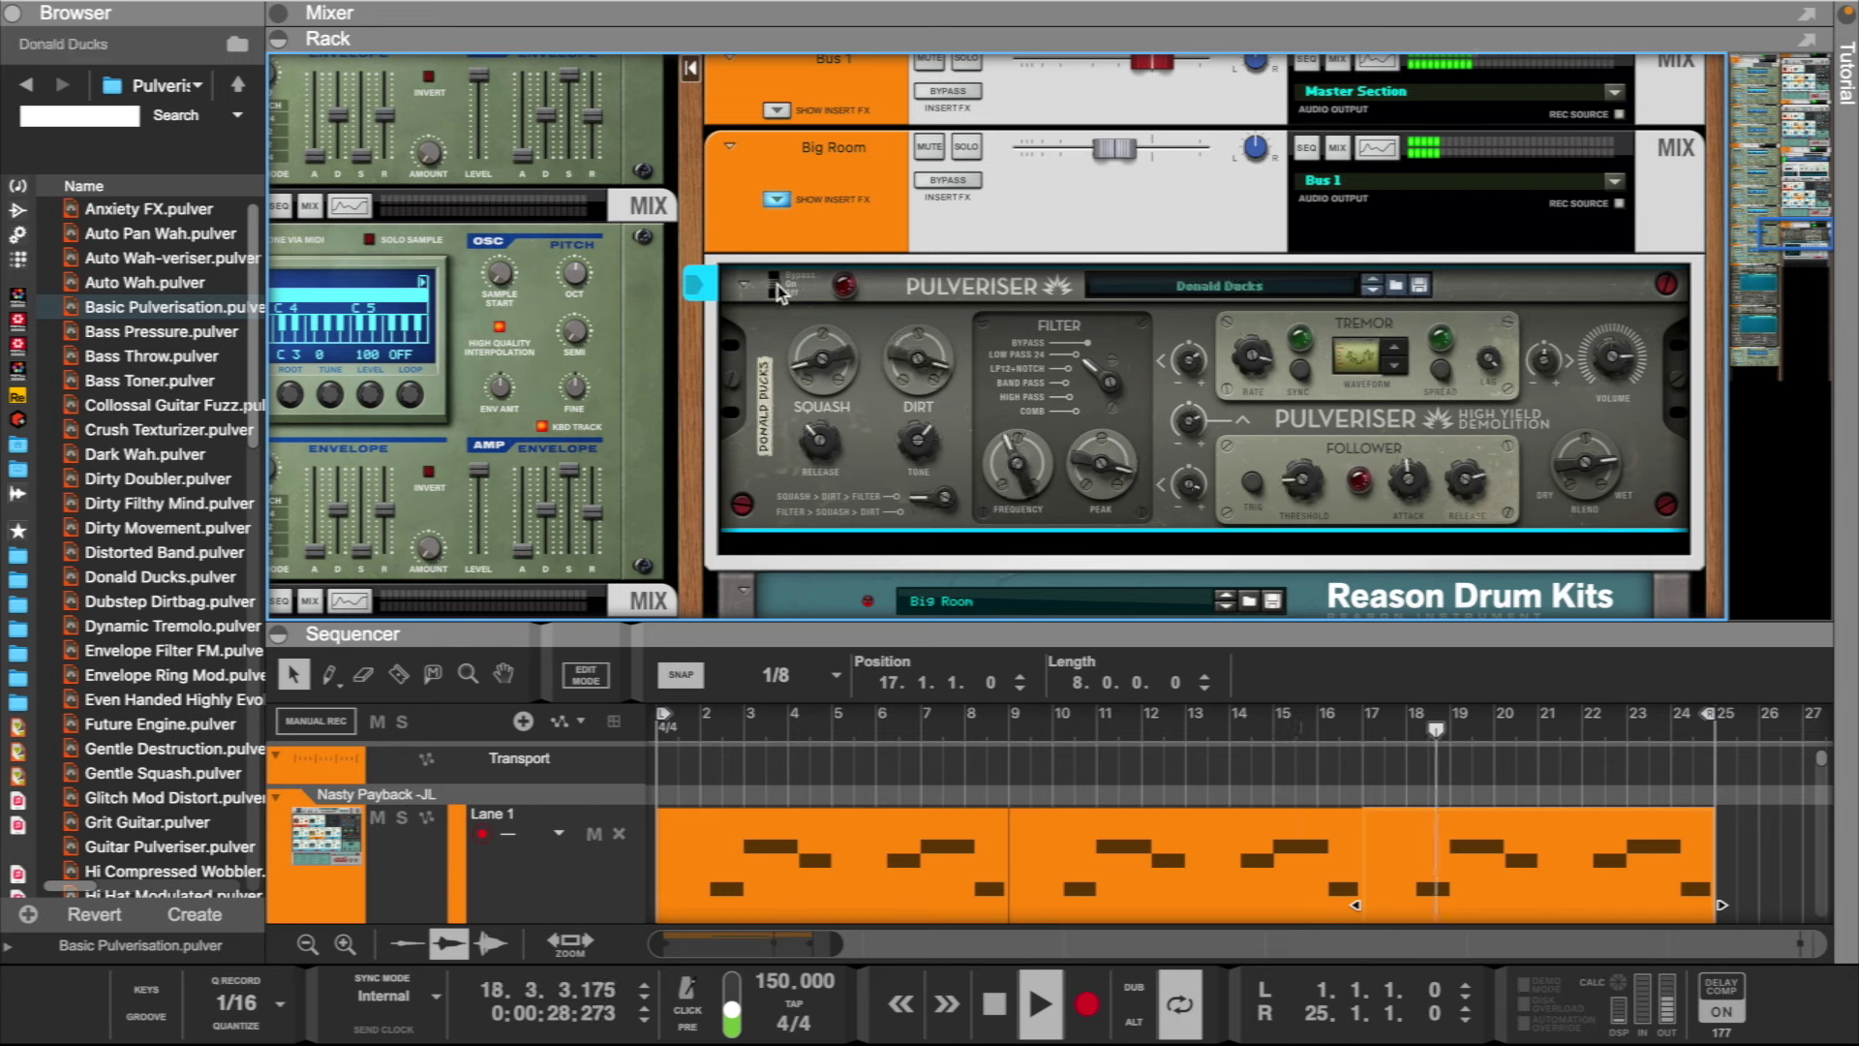
- Enlarge the sequencer area and select the Big Room track
{"action": "left_click_drag", "start_coordinate": [845, 942], "coordinate": [890, 942]}
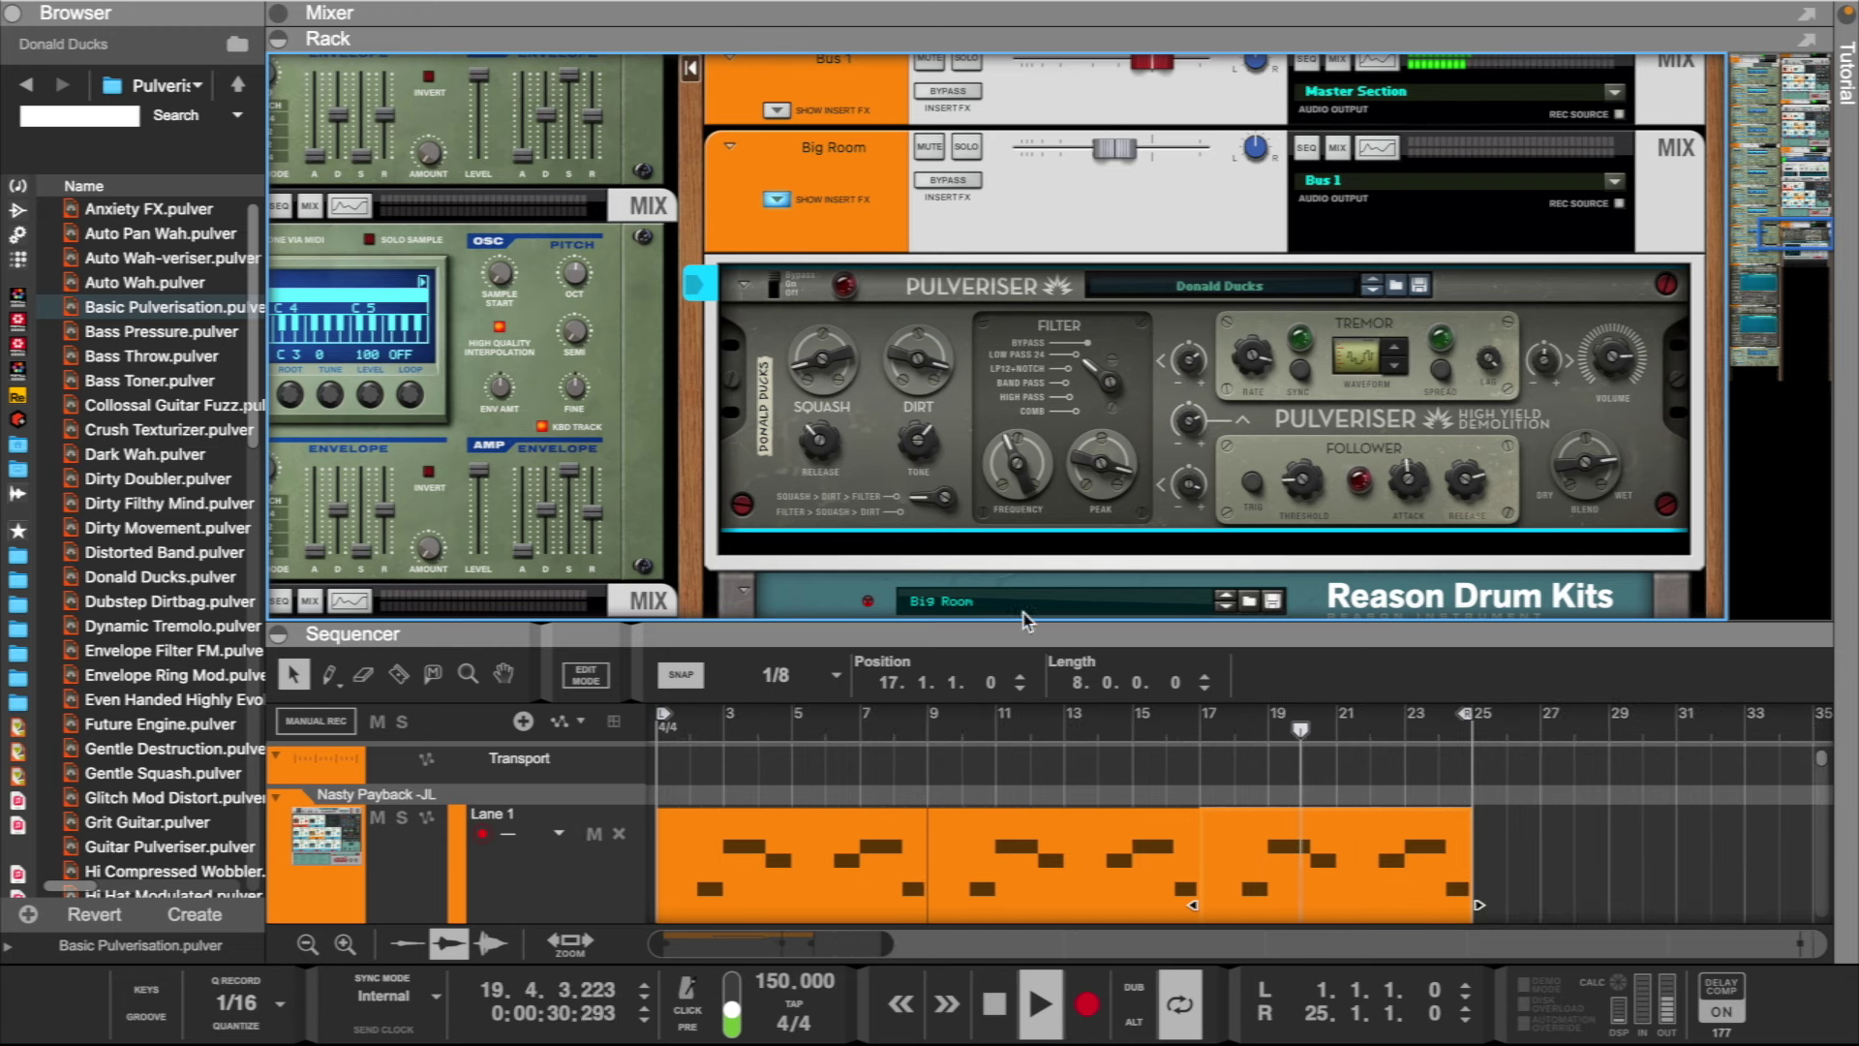
{"action": "left_click_drag", "start_coordinate": [1026, 634], "coordinate": [891, 221]}
{"action": "scroll", "coordinate": [1278, 749], "scroll_direction": "down", "scroll_amount": 2}
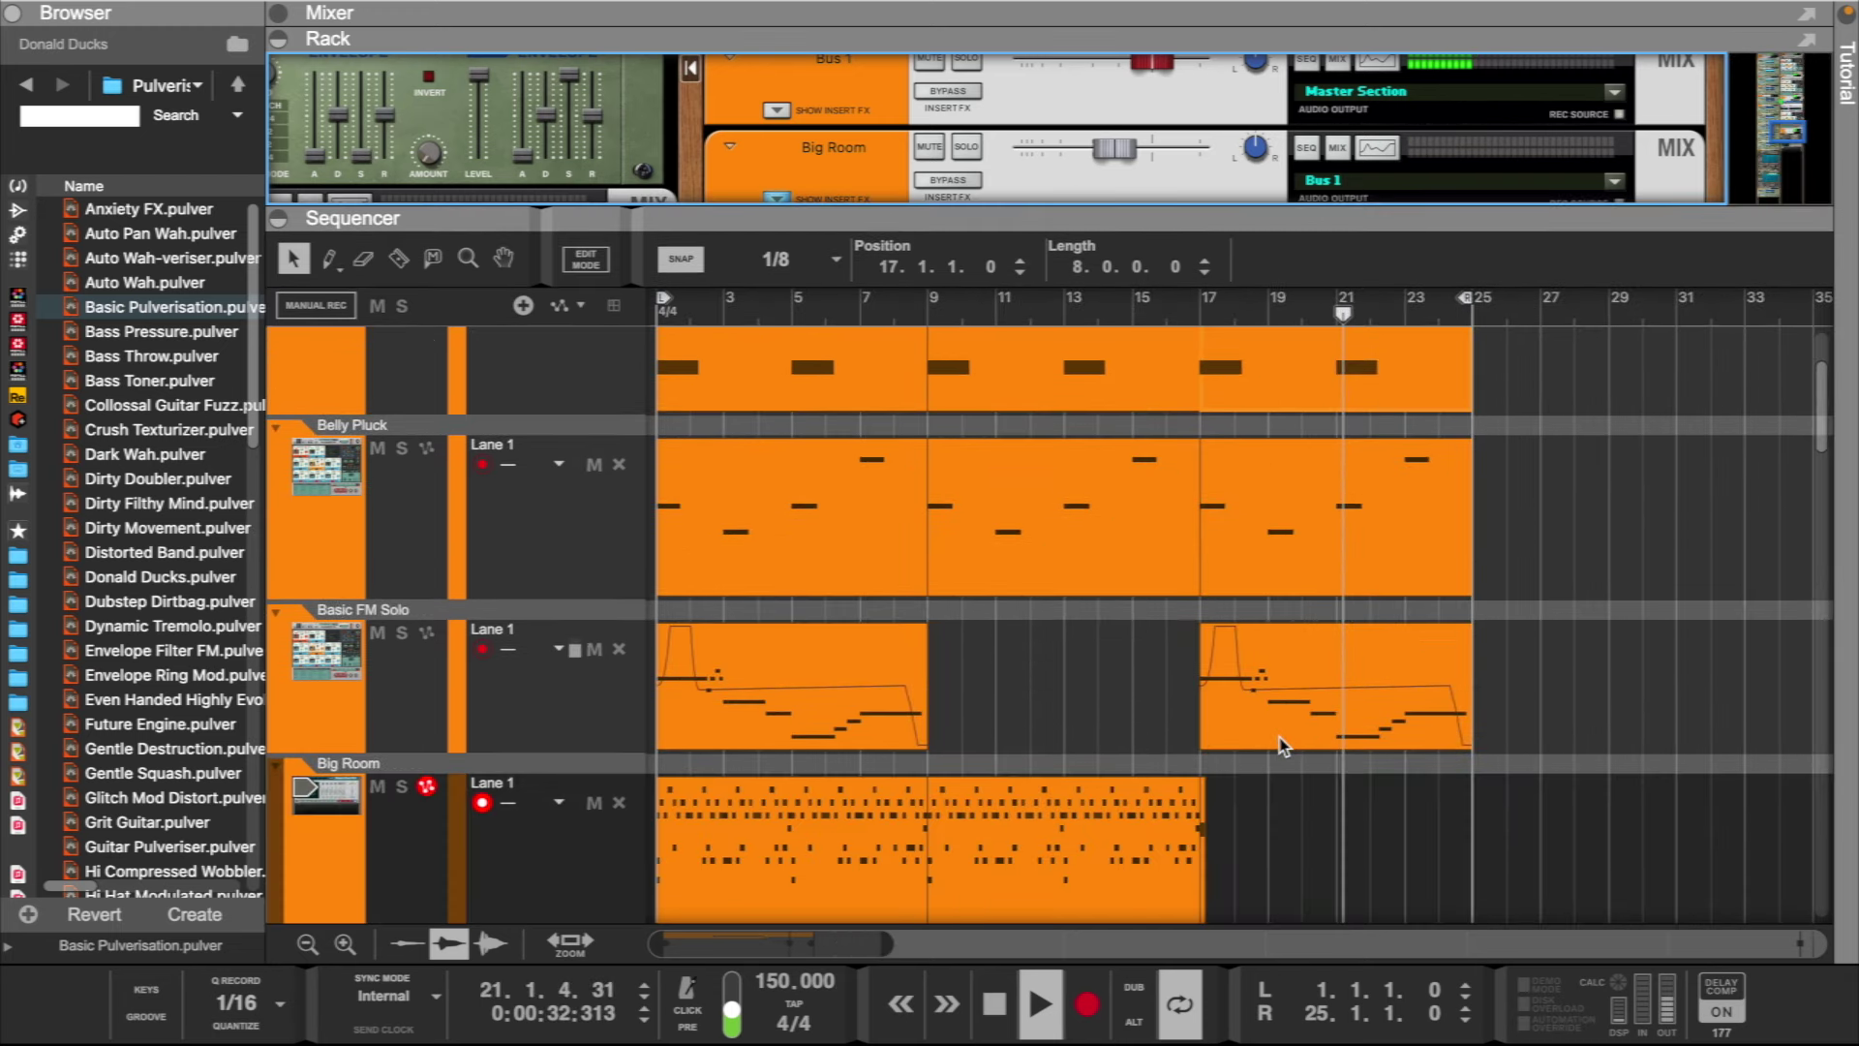
{"action": "scroll", "coordinate": [1065, 774], "scroll_direction": "down", "scroll_amount": 1}
{"action": "left_click", "coordinate": [488, 822]}
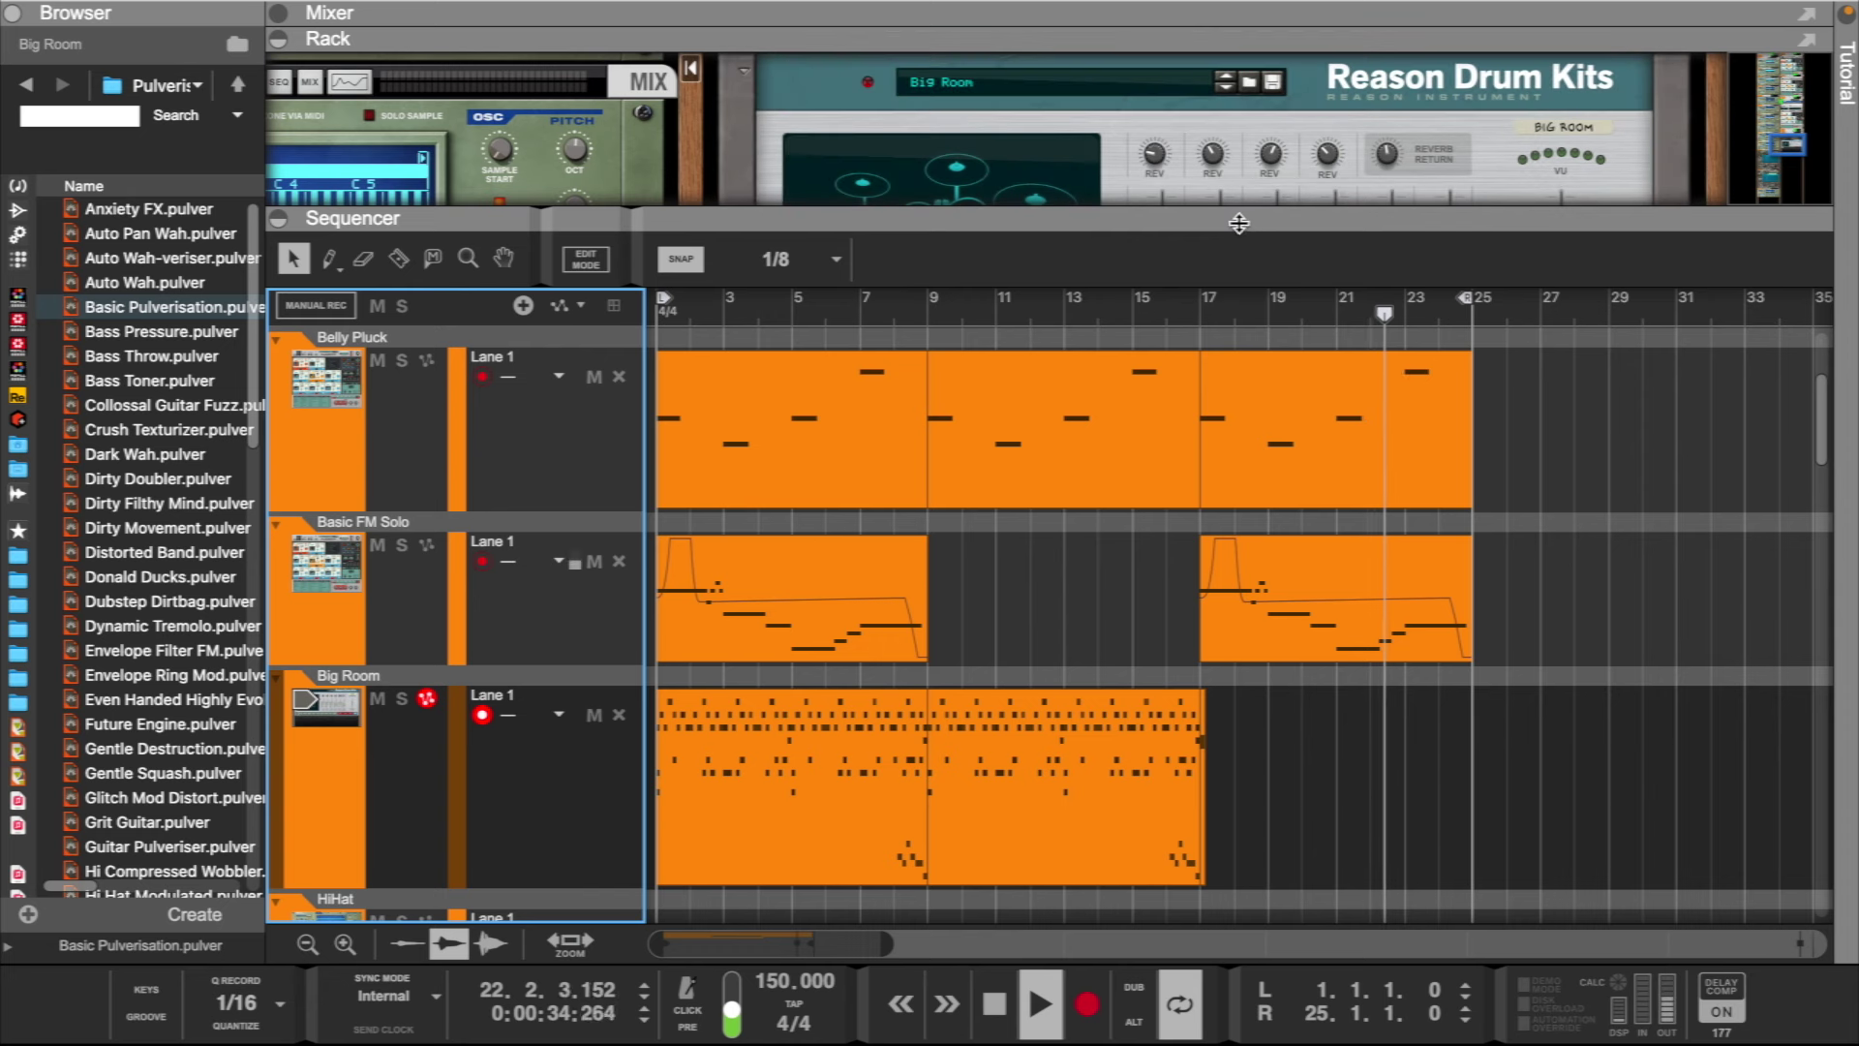
- Show the Big Room kit's kick and snare settings and set the snare's overhead leakage to 0.7 dB
{"action": "left_click_drag", "start_coordinate": [1240, 218], "coordinate": [1257, 465]}
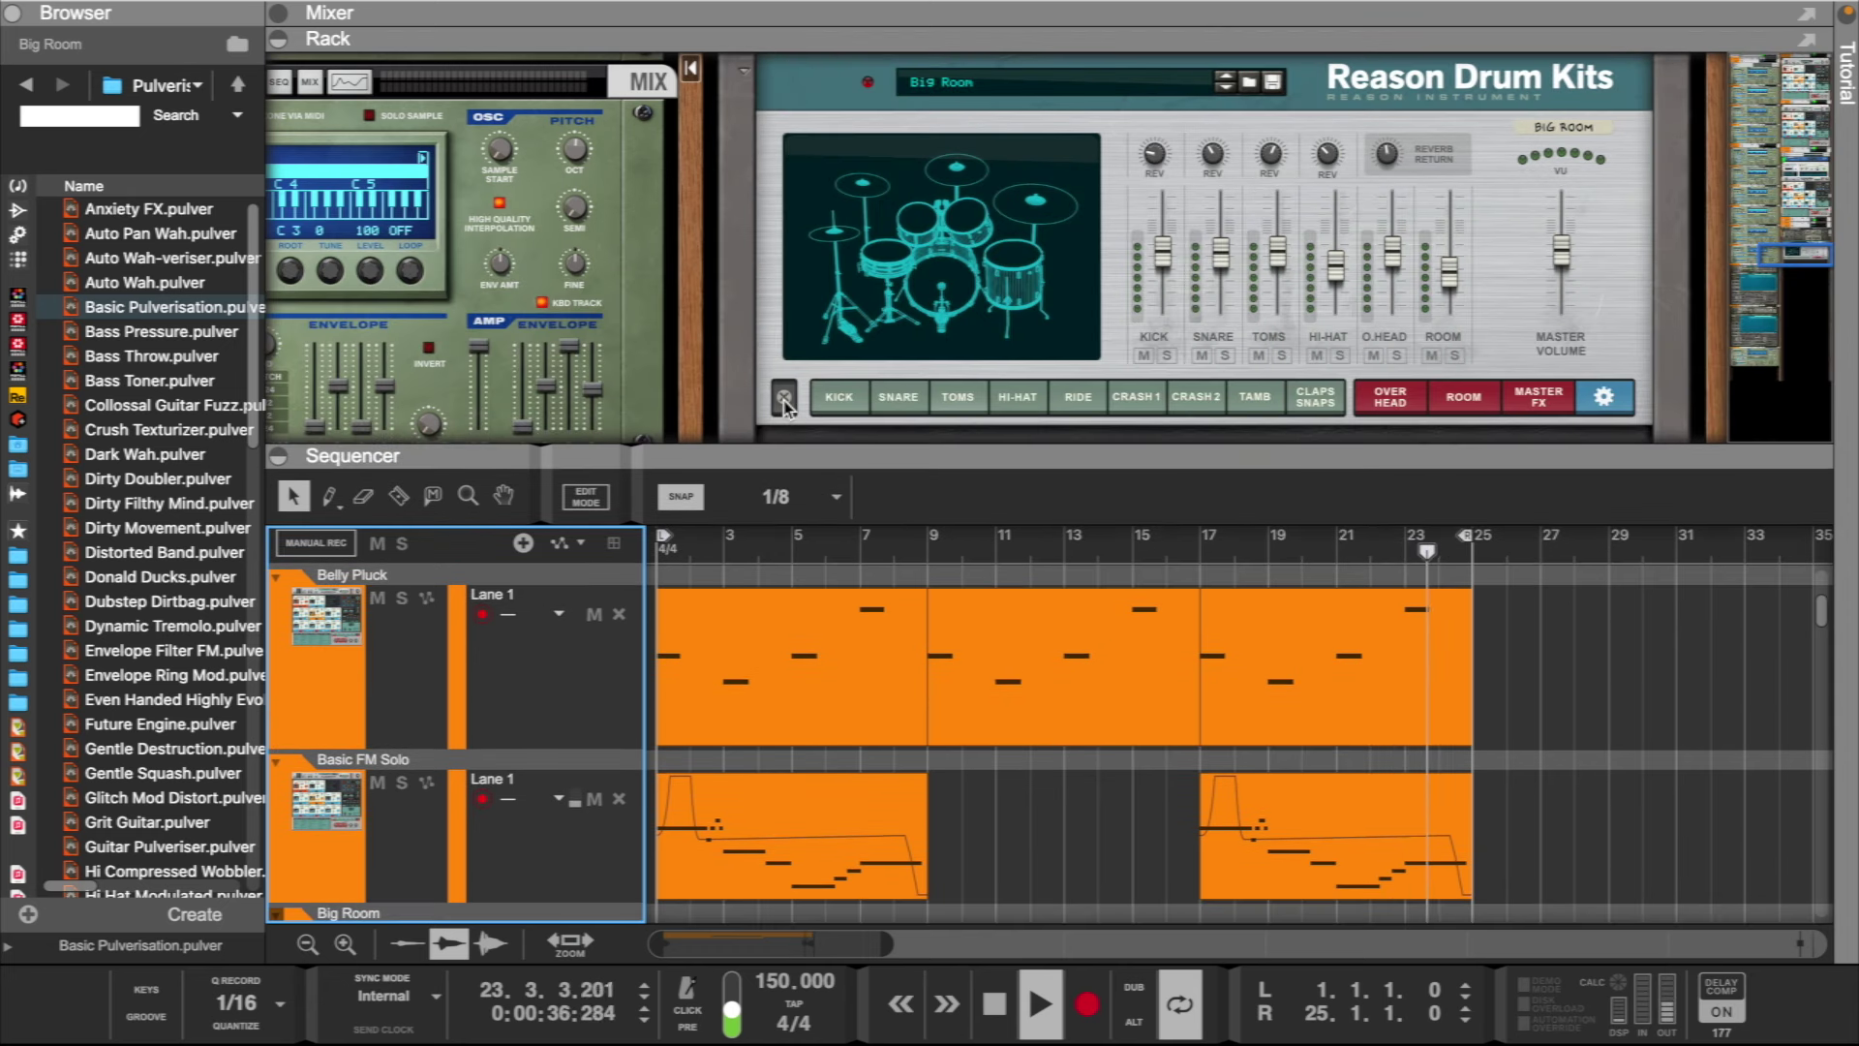
{"action": "scroll", "coordinate": [806, 405], "scroll_direction": "down", "scroll_amount": 2}
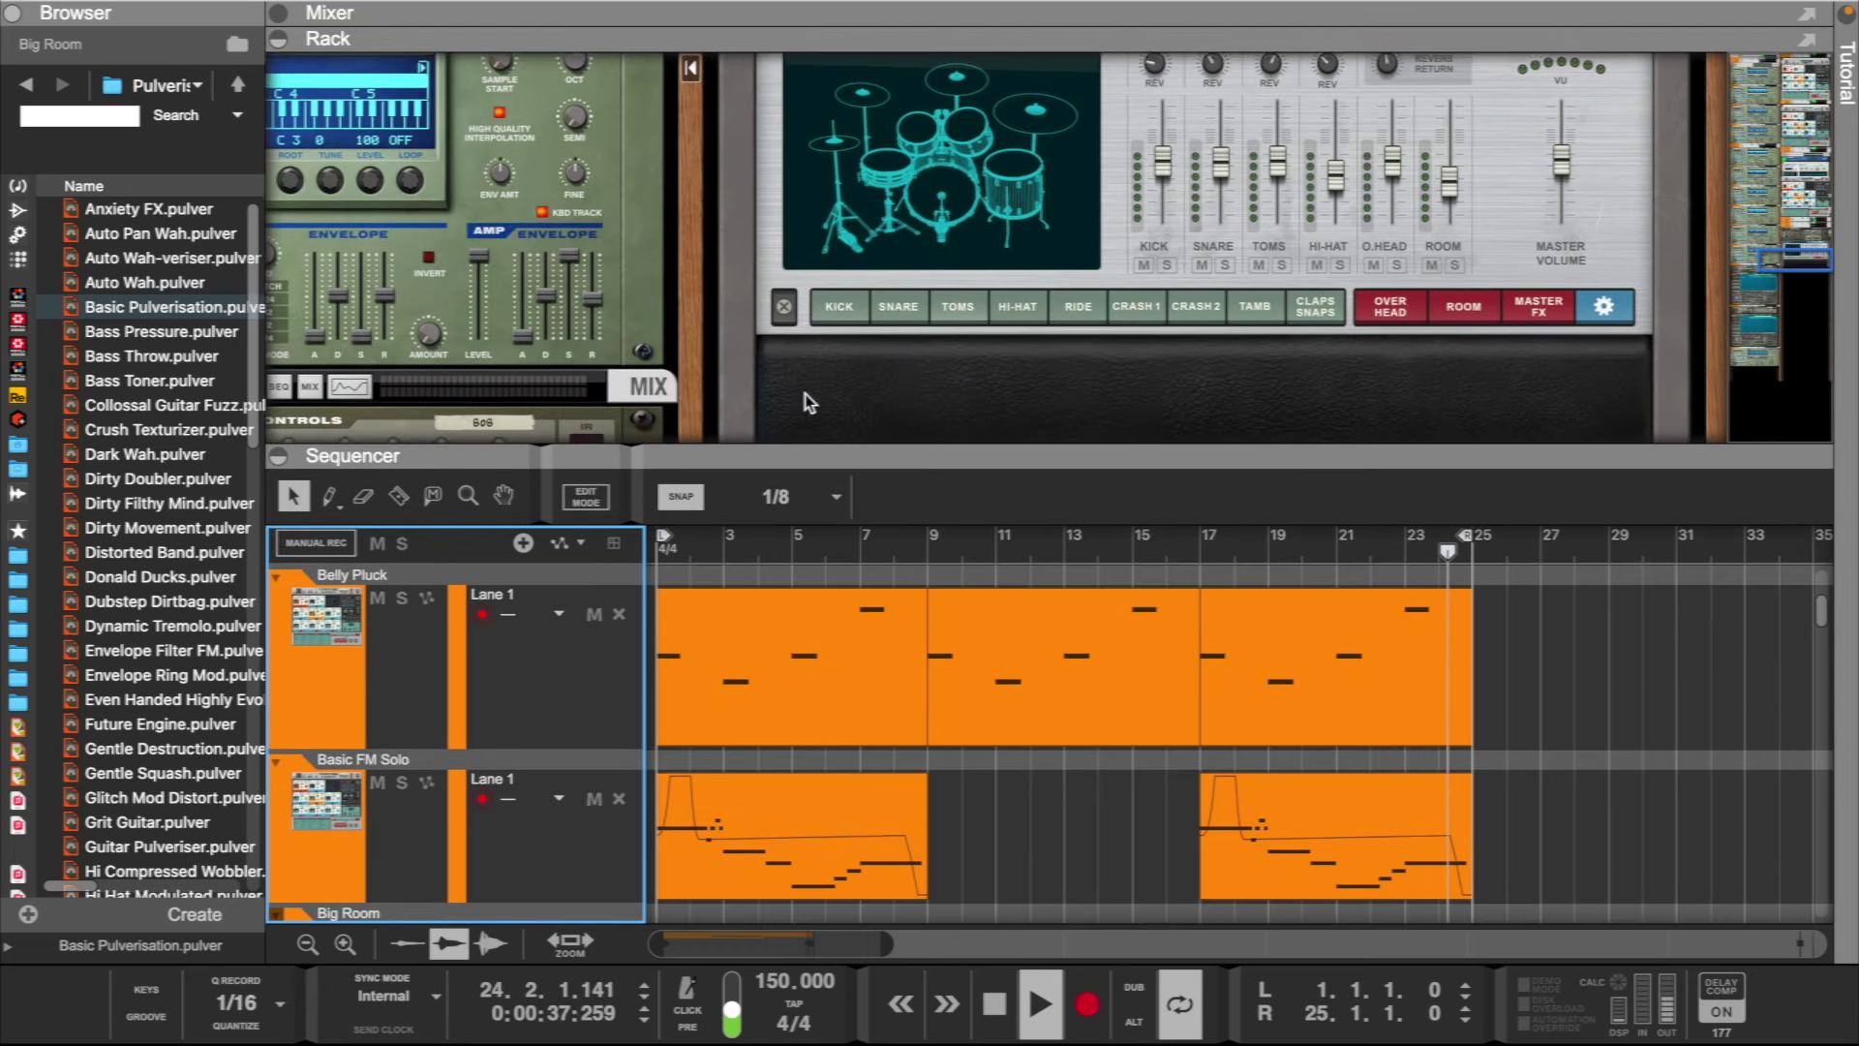
{"action": "left_click", "coordinate": [832, 304]}
{"action": "scroll", "coordinate": [910, 310], "scroll_direction": "down", "scroll_amount": 2}
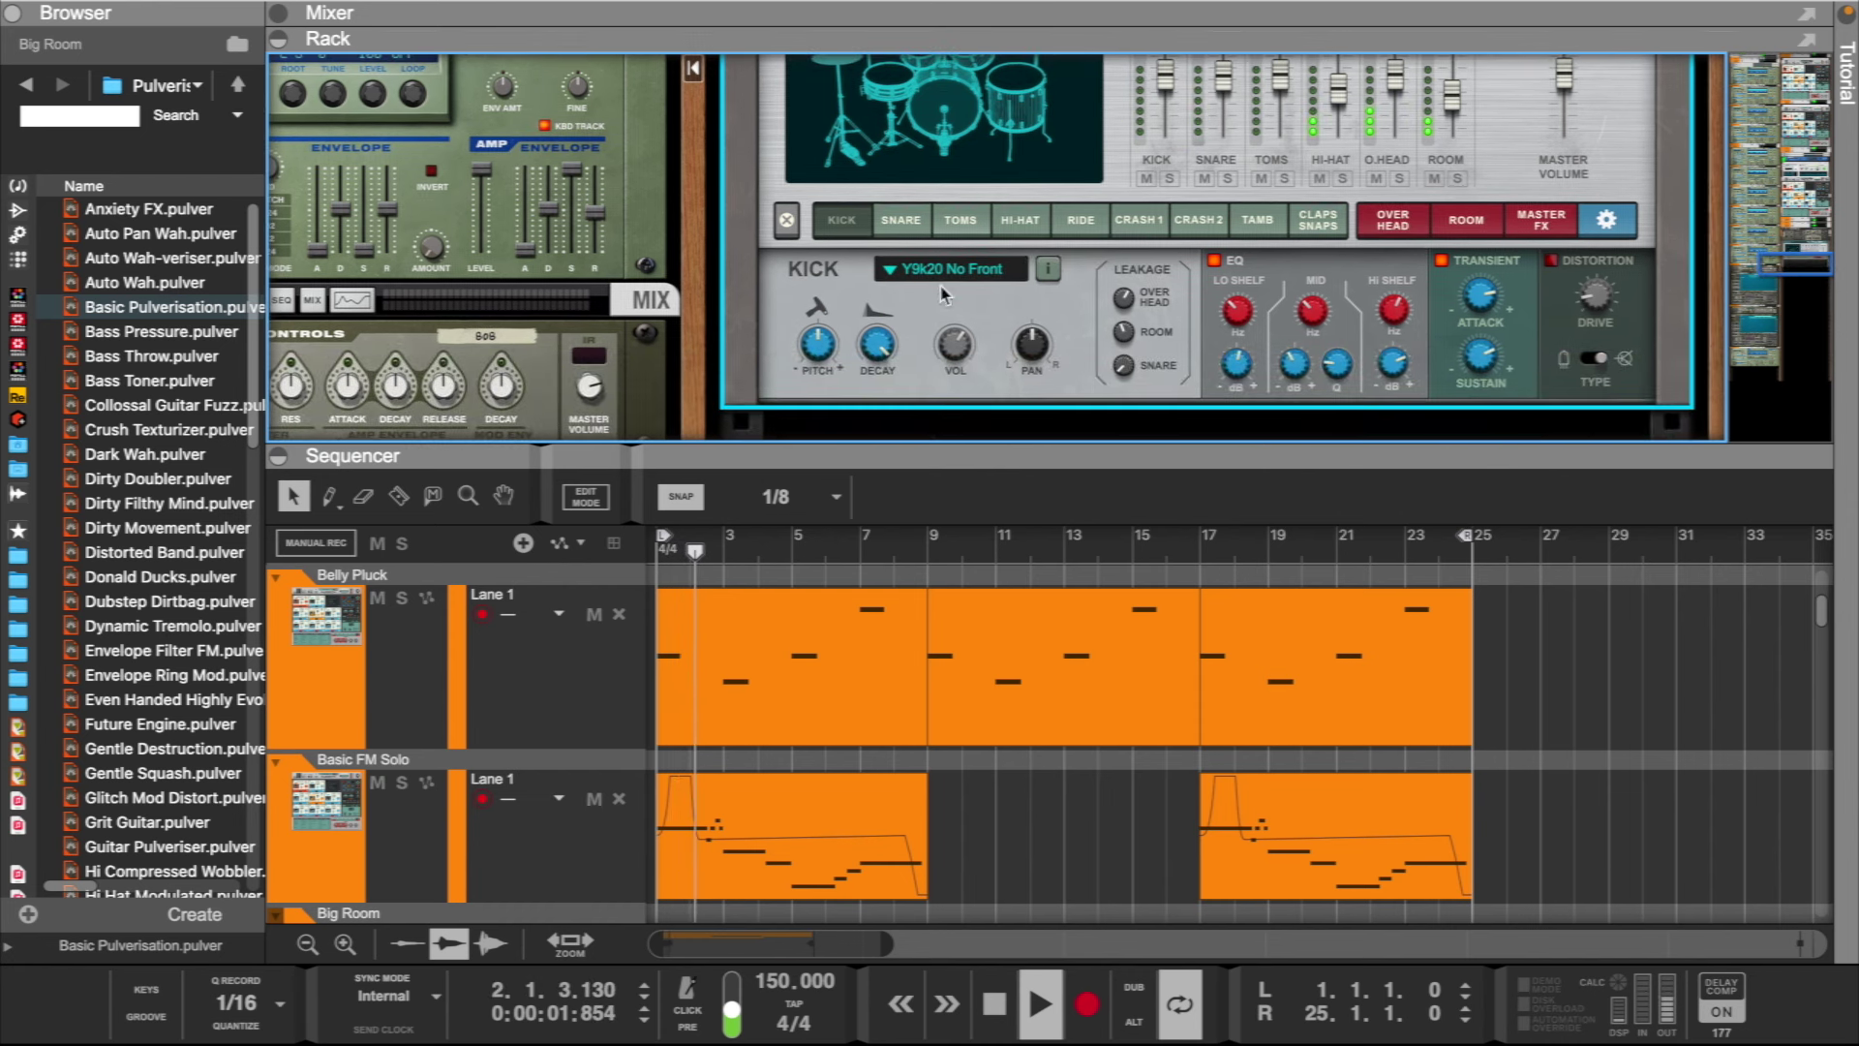
{"action": "left_click", "coordinate": [908, 223]}
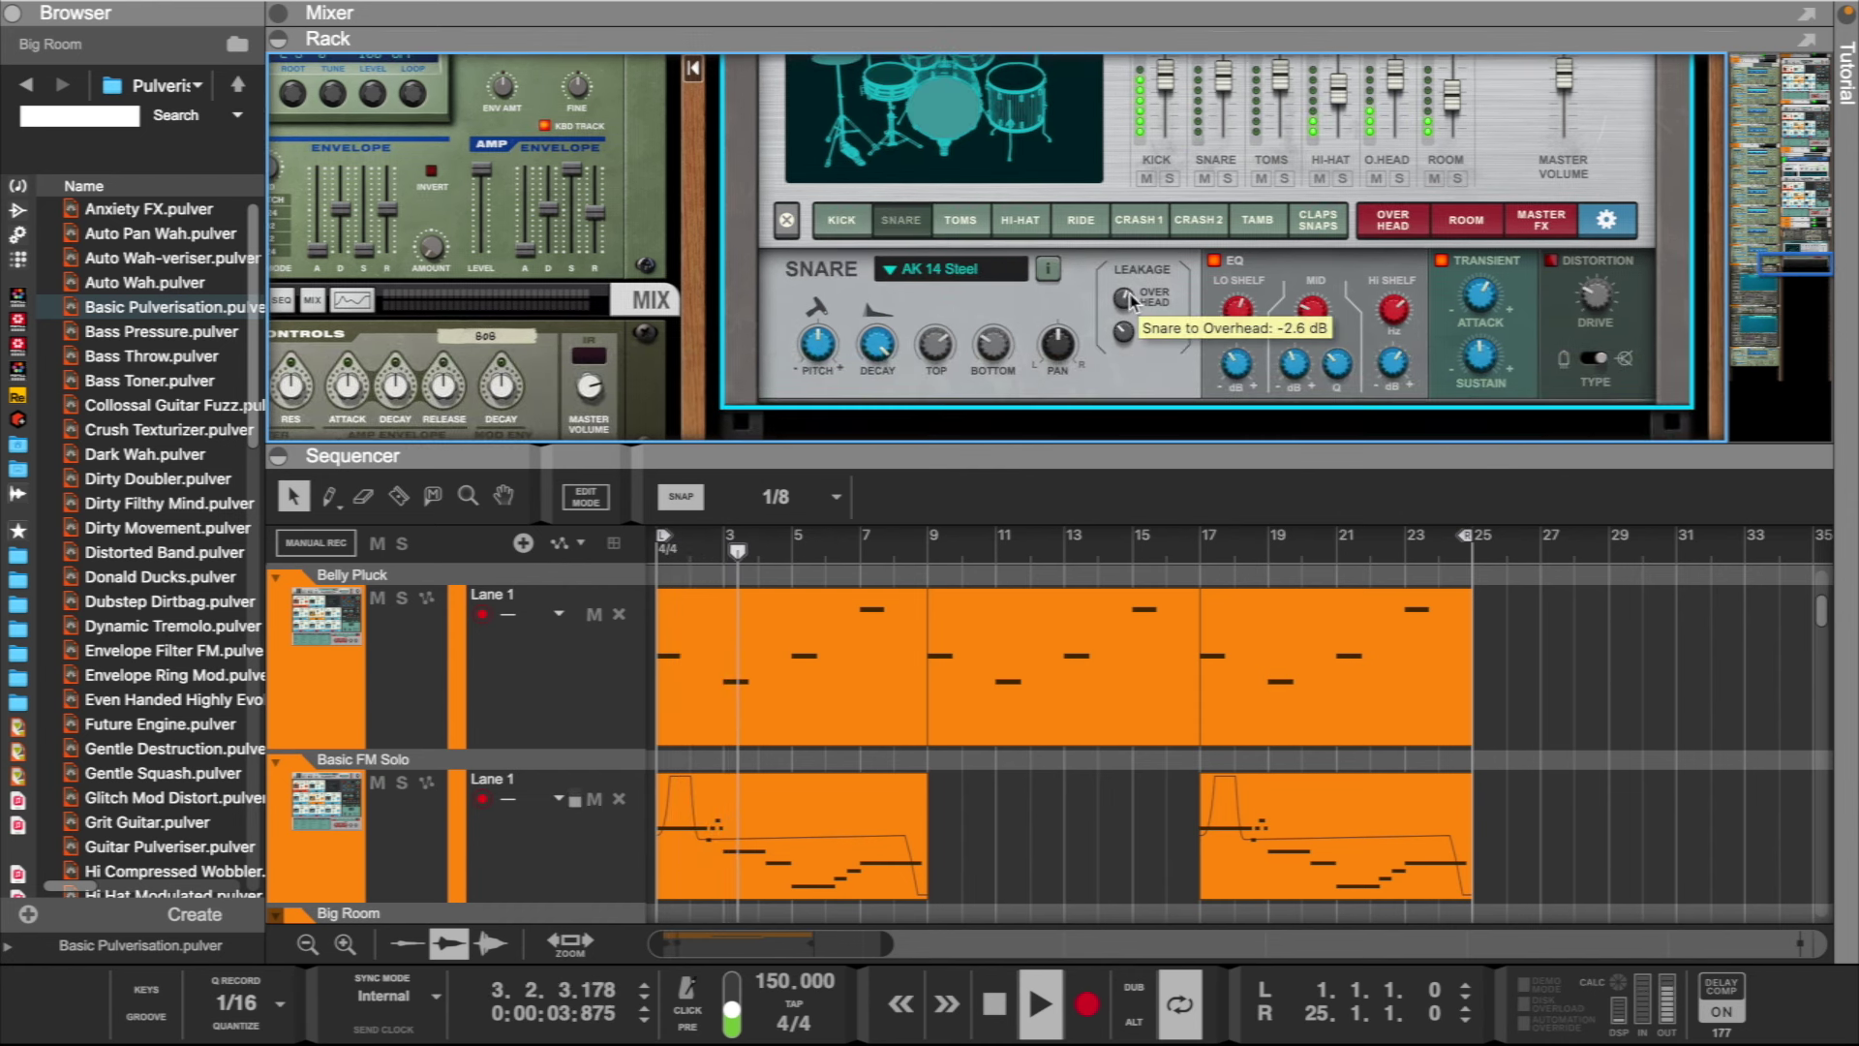
{"action": "left_click_drag", "start_coordinate": [1131, 300], "coordinate": [1135, 296]}
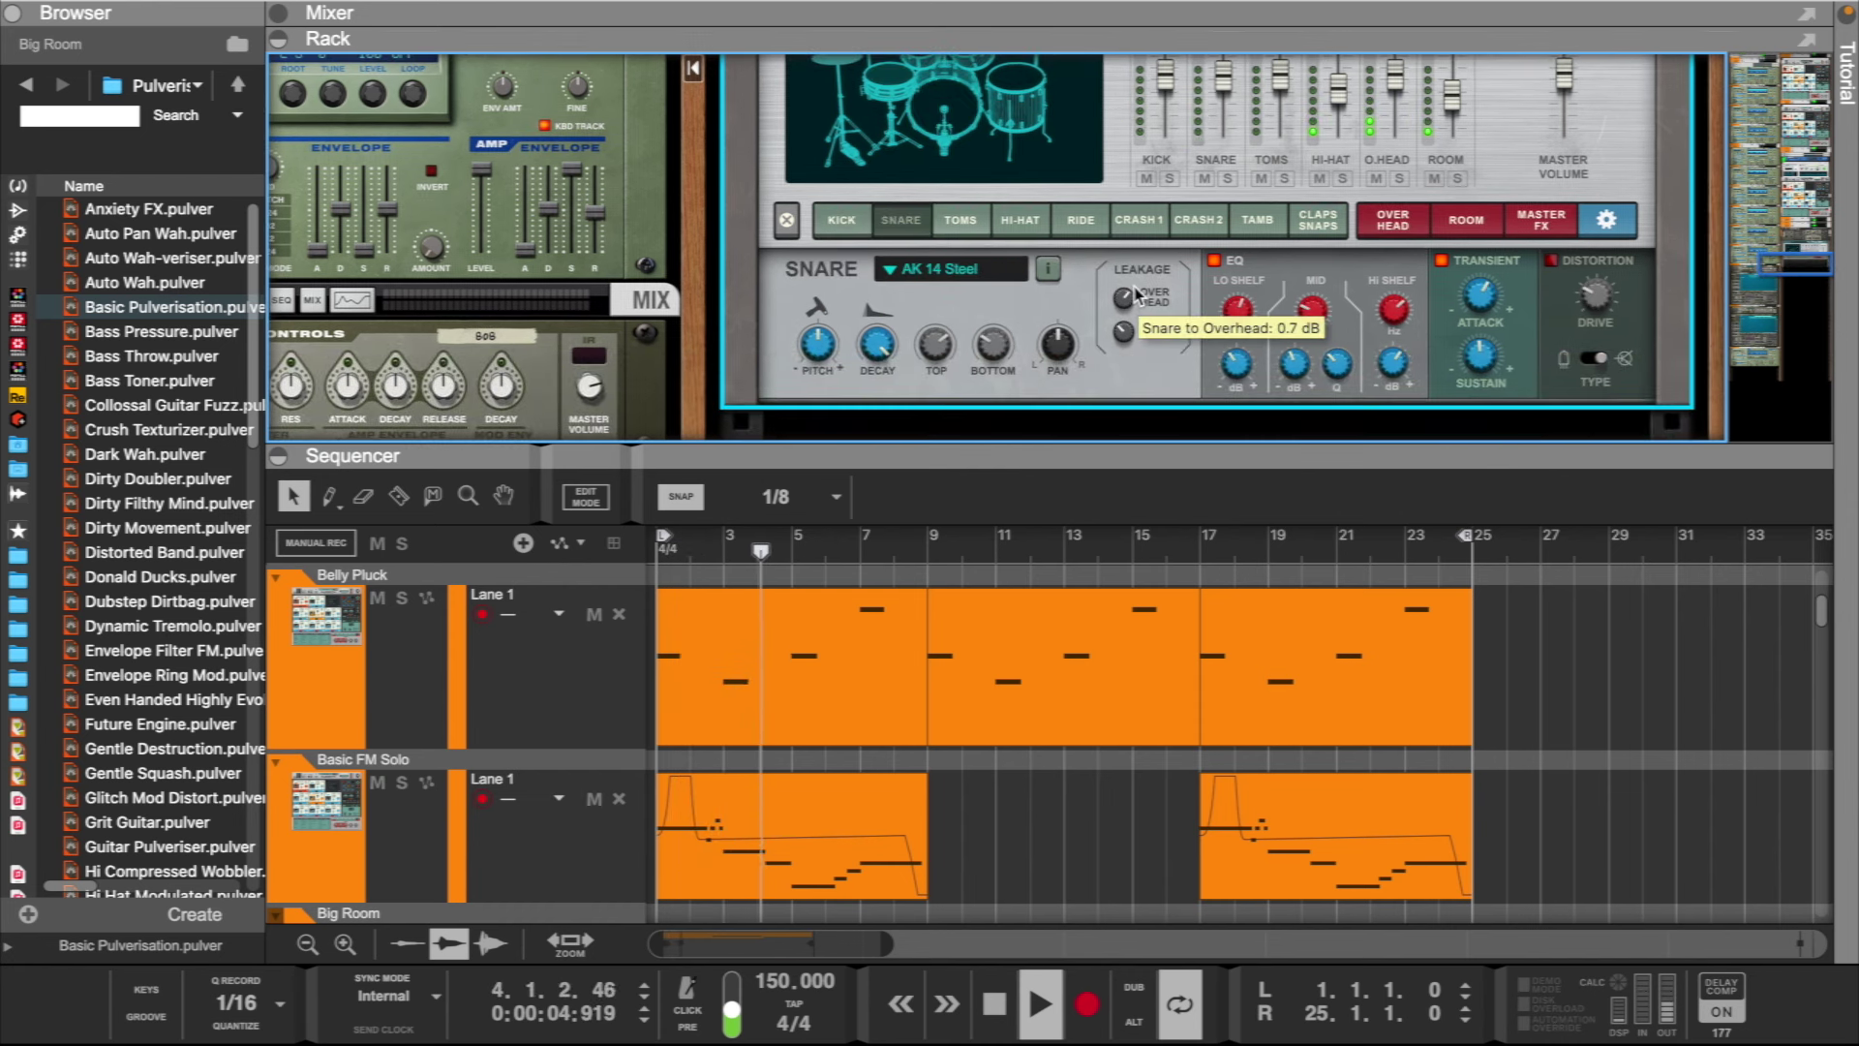
- Raise the hi-hat's overhead leakage slightly in the Big Room drum kit
{"action": "left_click", "coordinate": [1028, 220]}
{"action": "left_click_drag", "start_coordinate": [1139, 297], "coordinate": [1139, 288]}
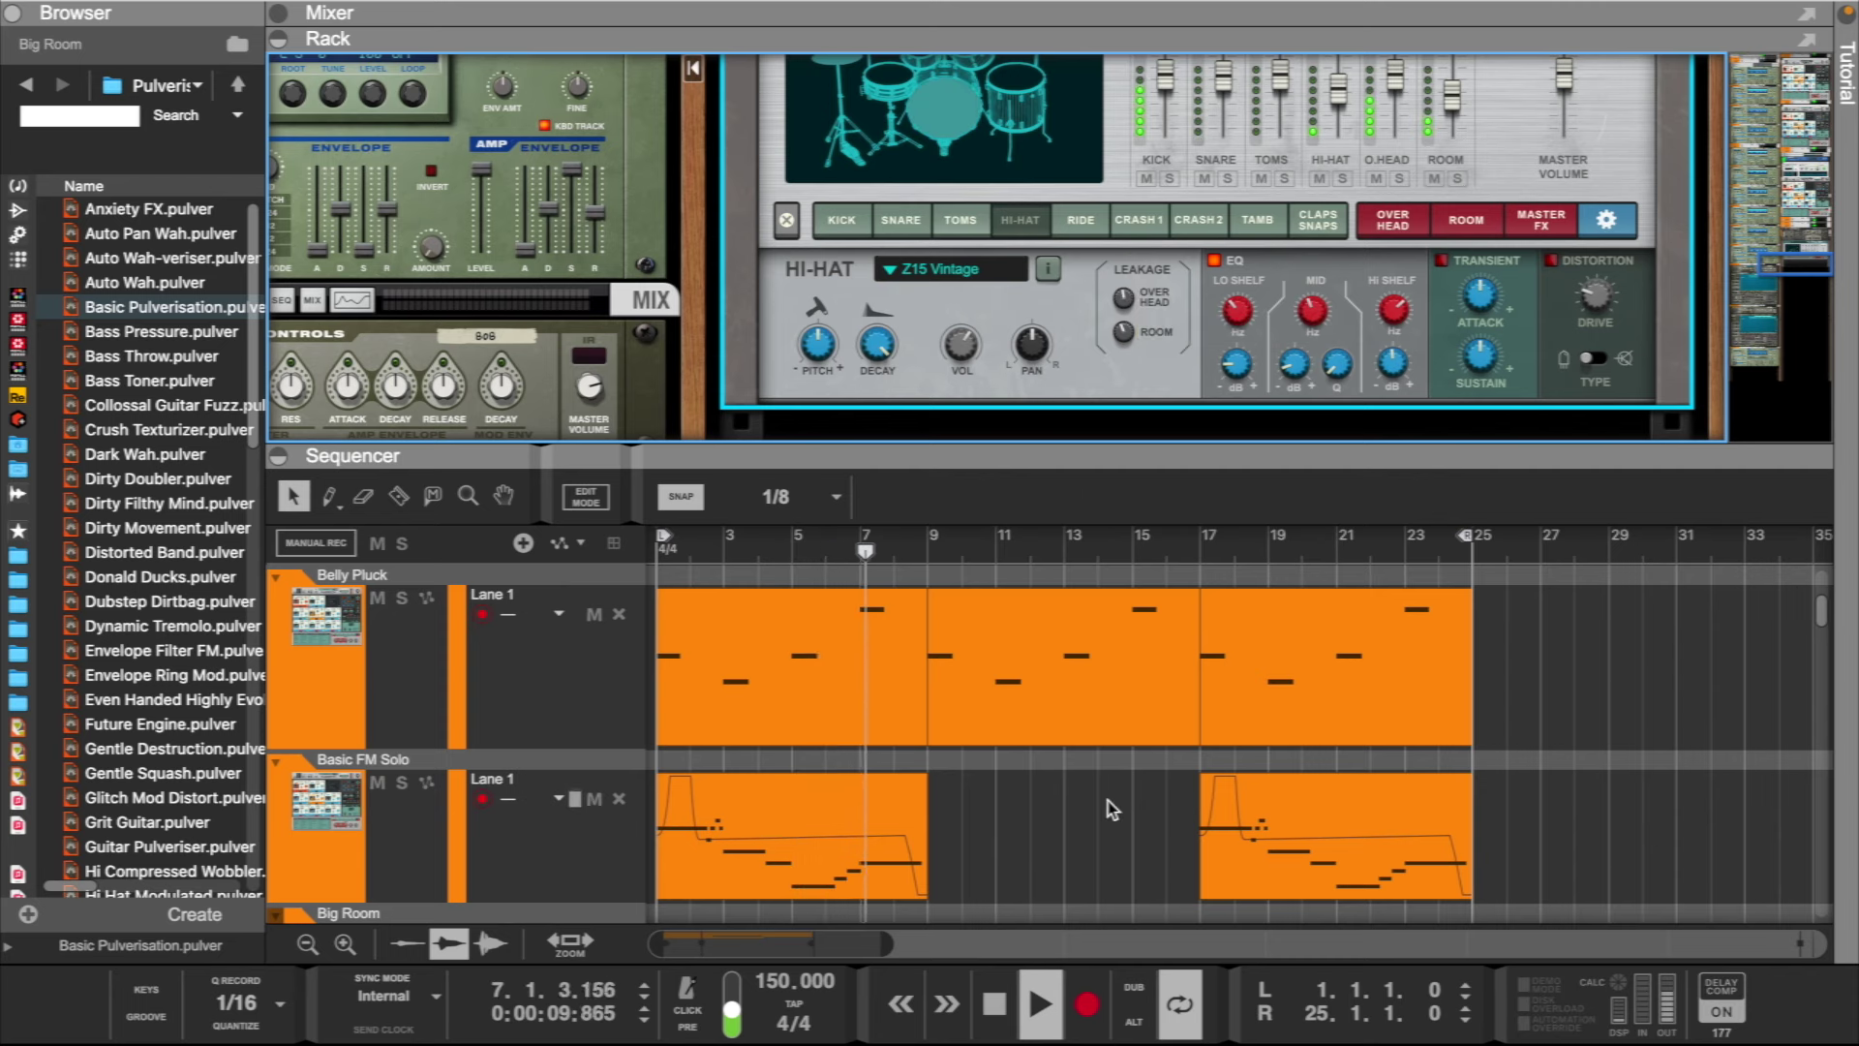
{"action": "scroll", "coordinate": [1108, 809], "scroll_direction": "down", "scroll_amount": 3}
{"action": "scroll", "coordinate": [1111, 697], "scroll_direction": "up", "scroll_amount": 2}
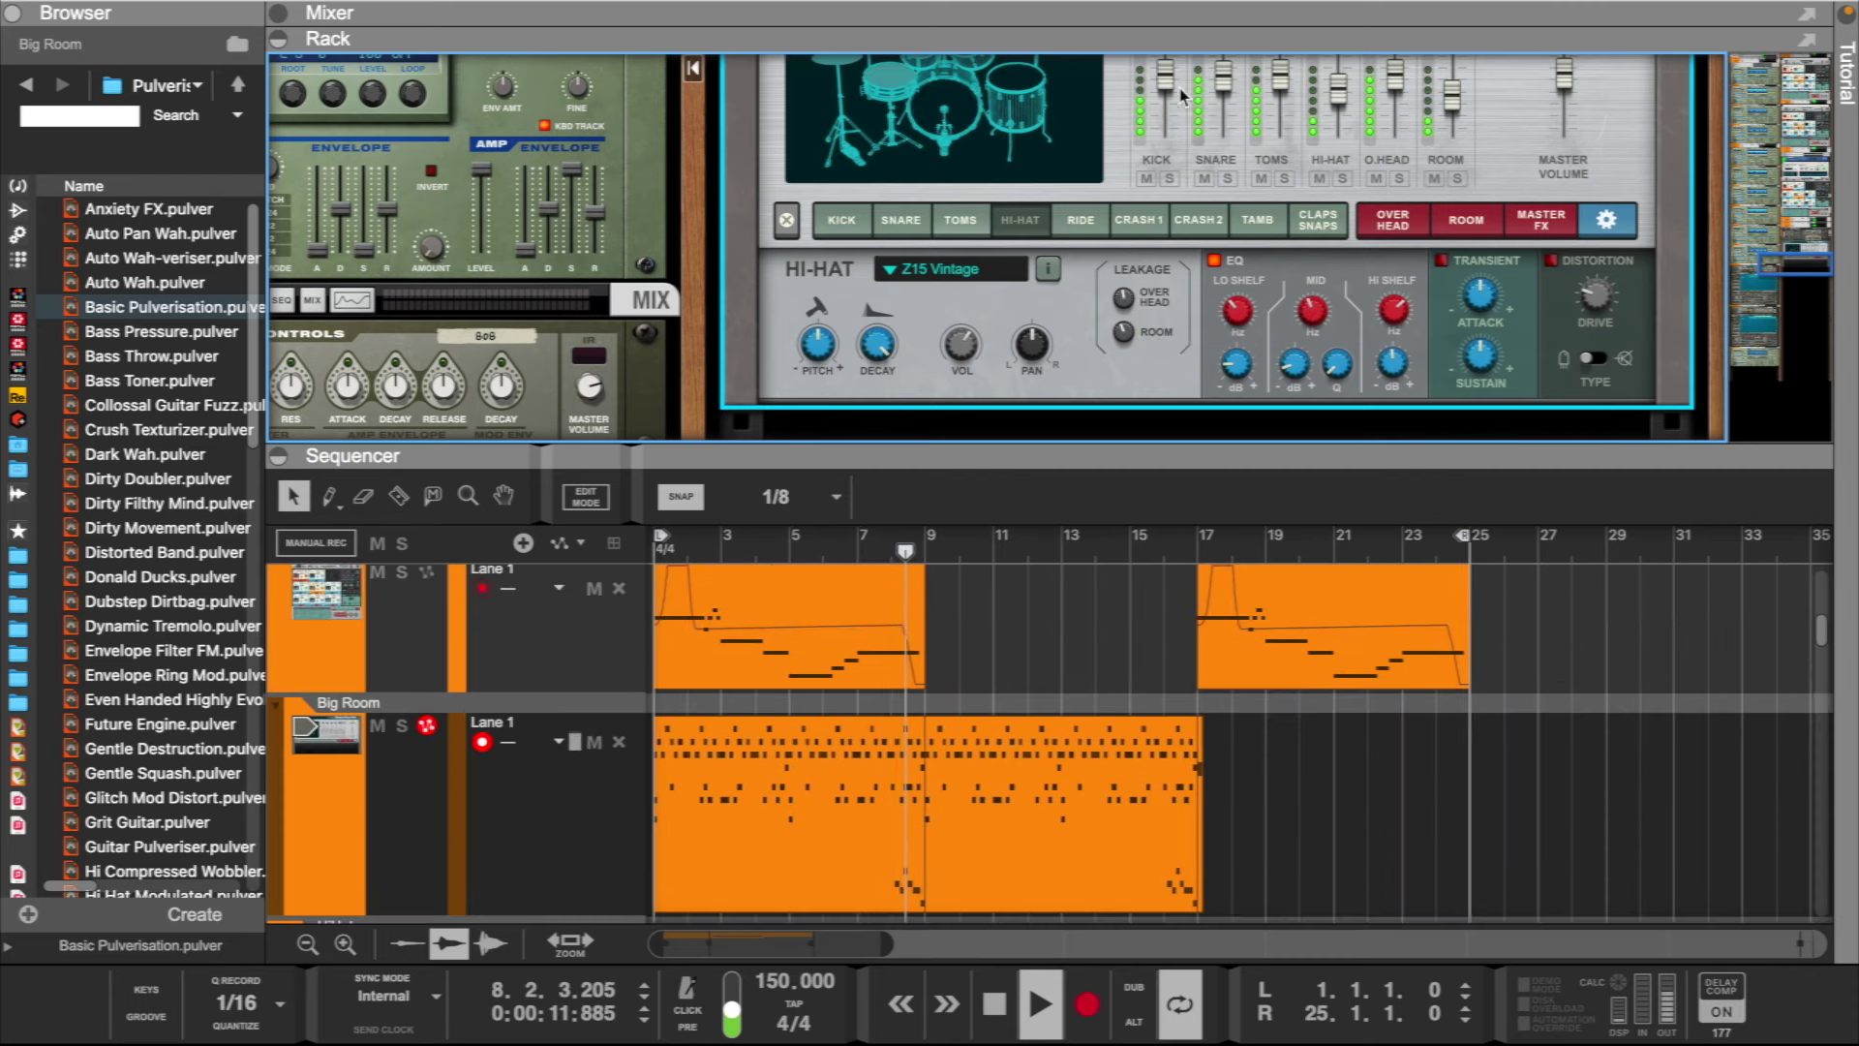
- Enlarge the mixer, move the Bus 1 channel after Big Room and bring the master compressor into view
{"action": "left_click_drag", "start_coordinate": [1207, 38], "coordinate": [1221, 475]}
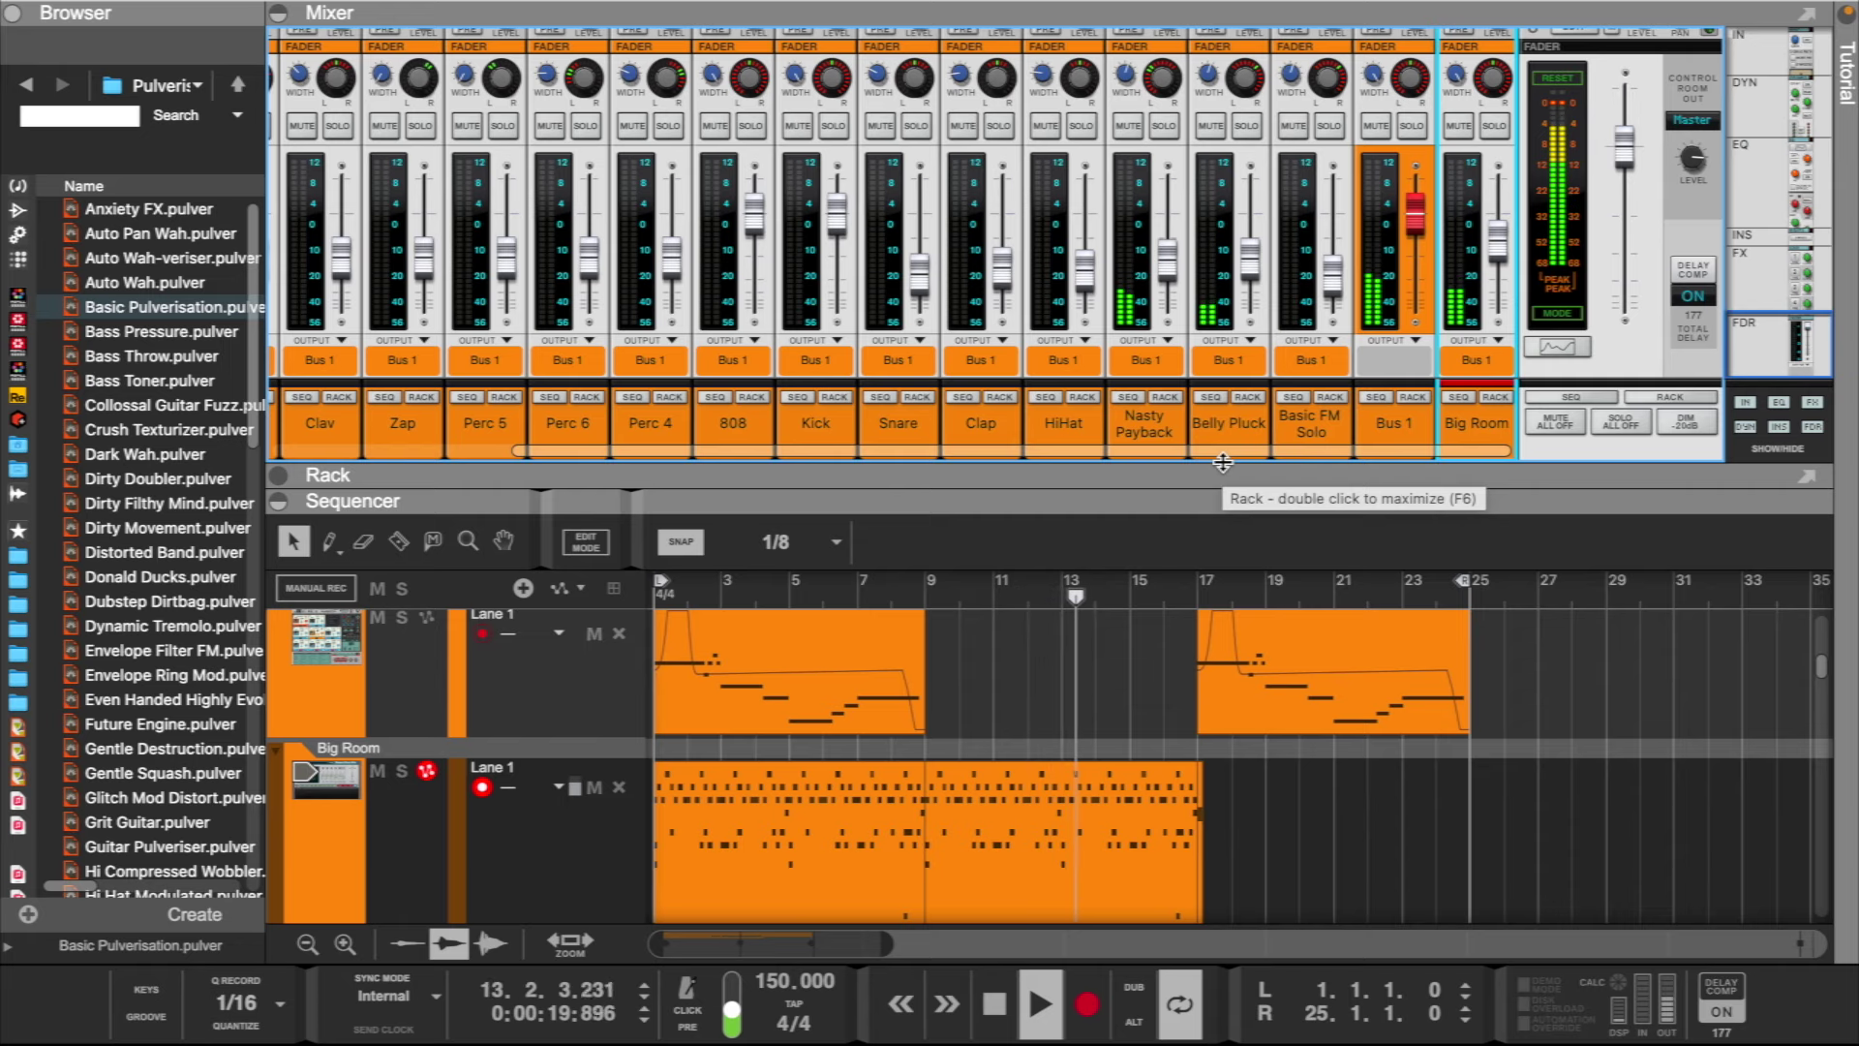
{"action": "left_click_drag", "start_coordinate": [1394, 423], "coordinate": [1498, 411]}
{"action": "scroll", "coordinate": [1583, 310], "scroll_direction": "up", "scroll_amount": 10}
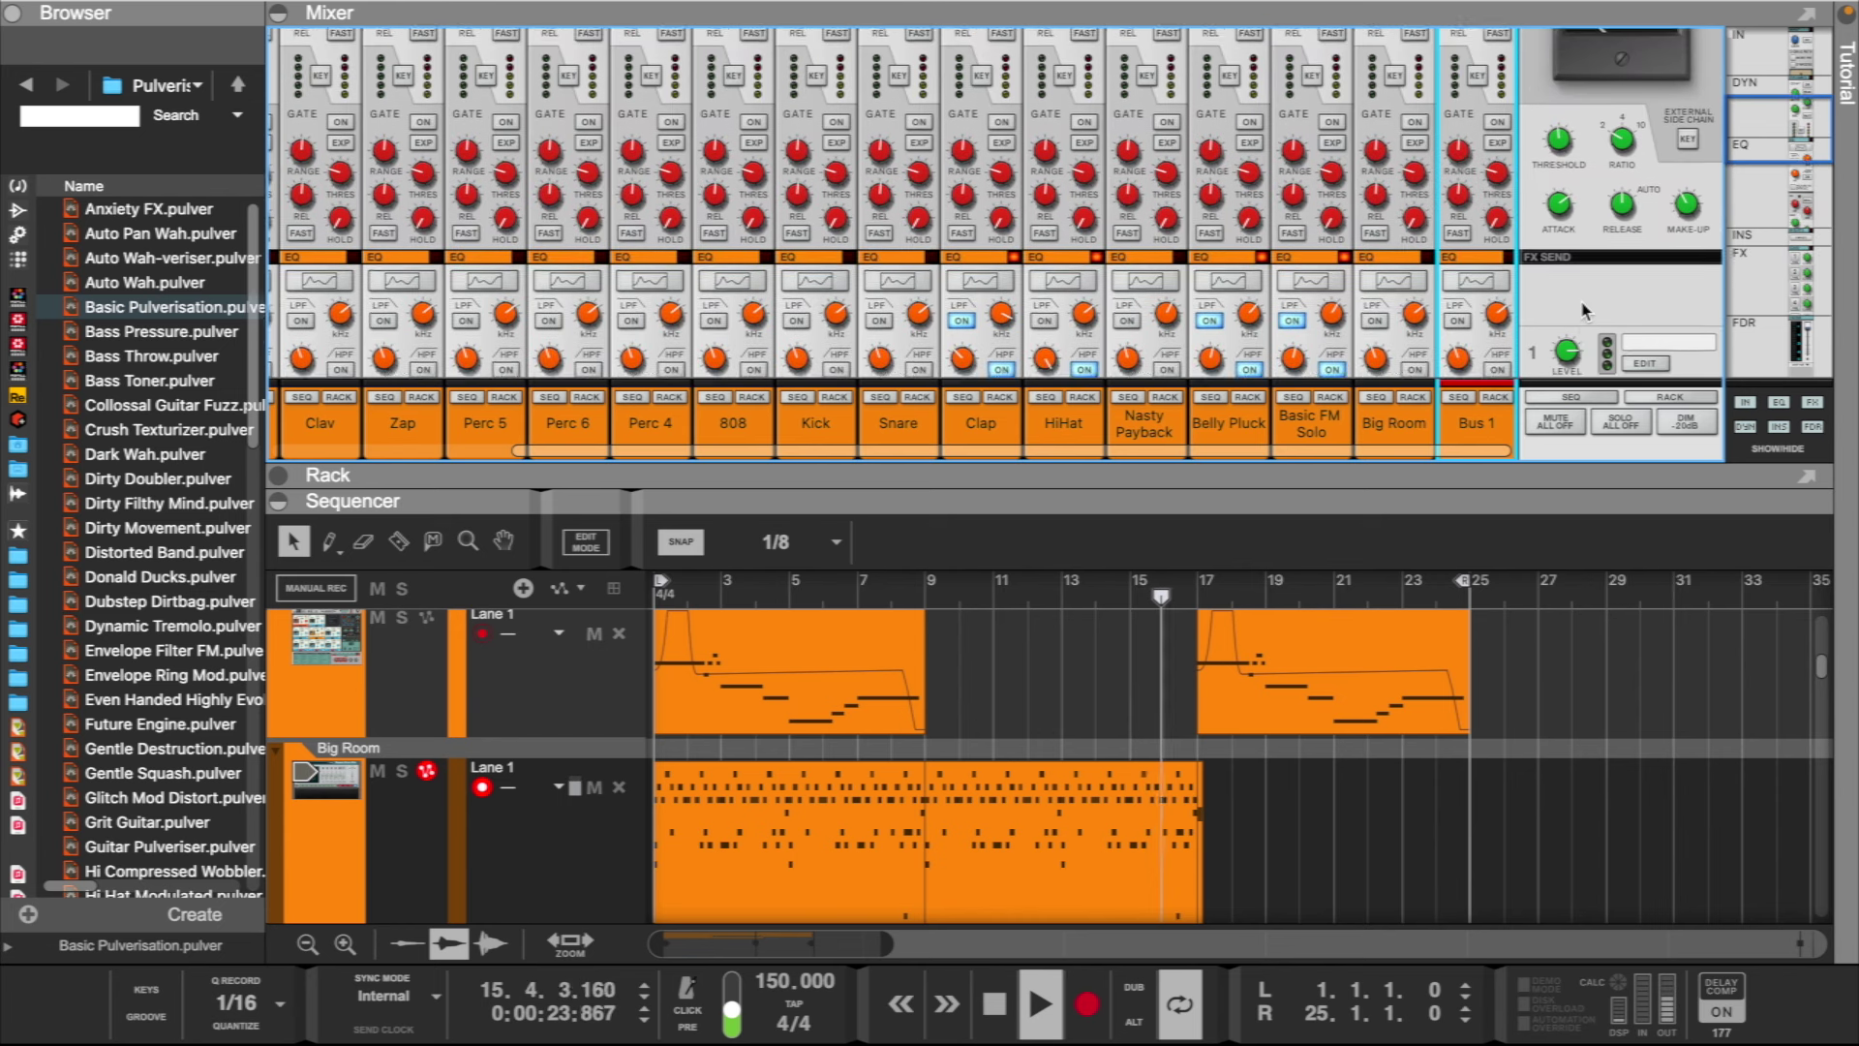
{"action": "scroll", "coordinate": [1584, 310], "scroll_direction": "up", "scroll_amount": 1}
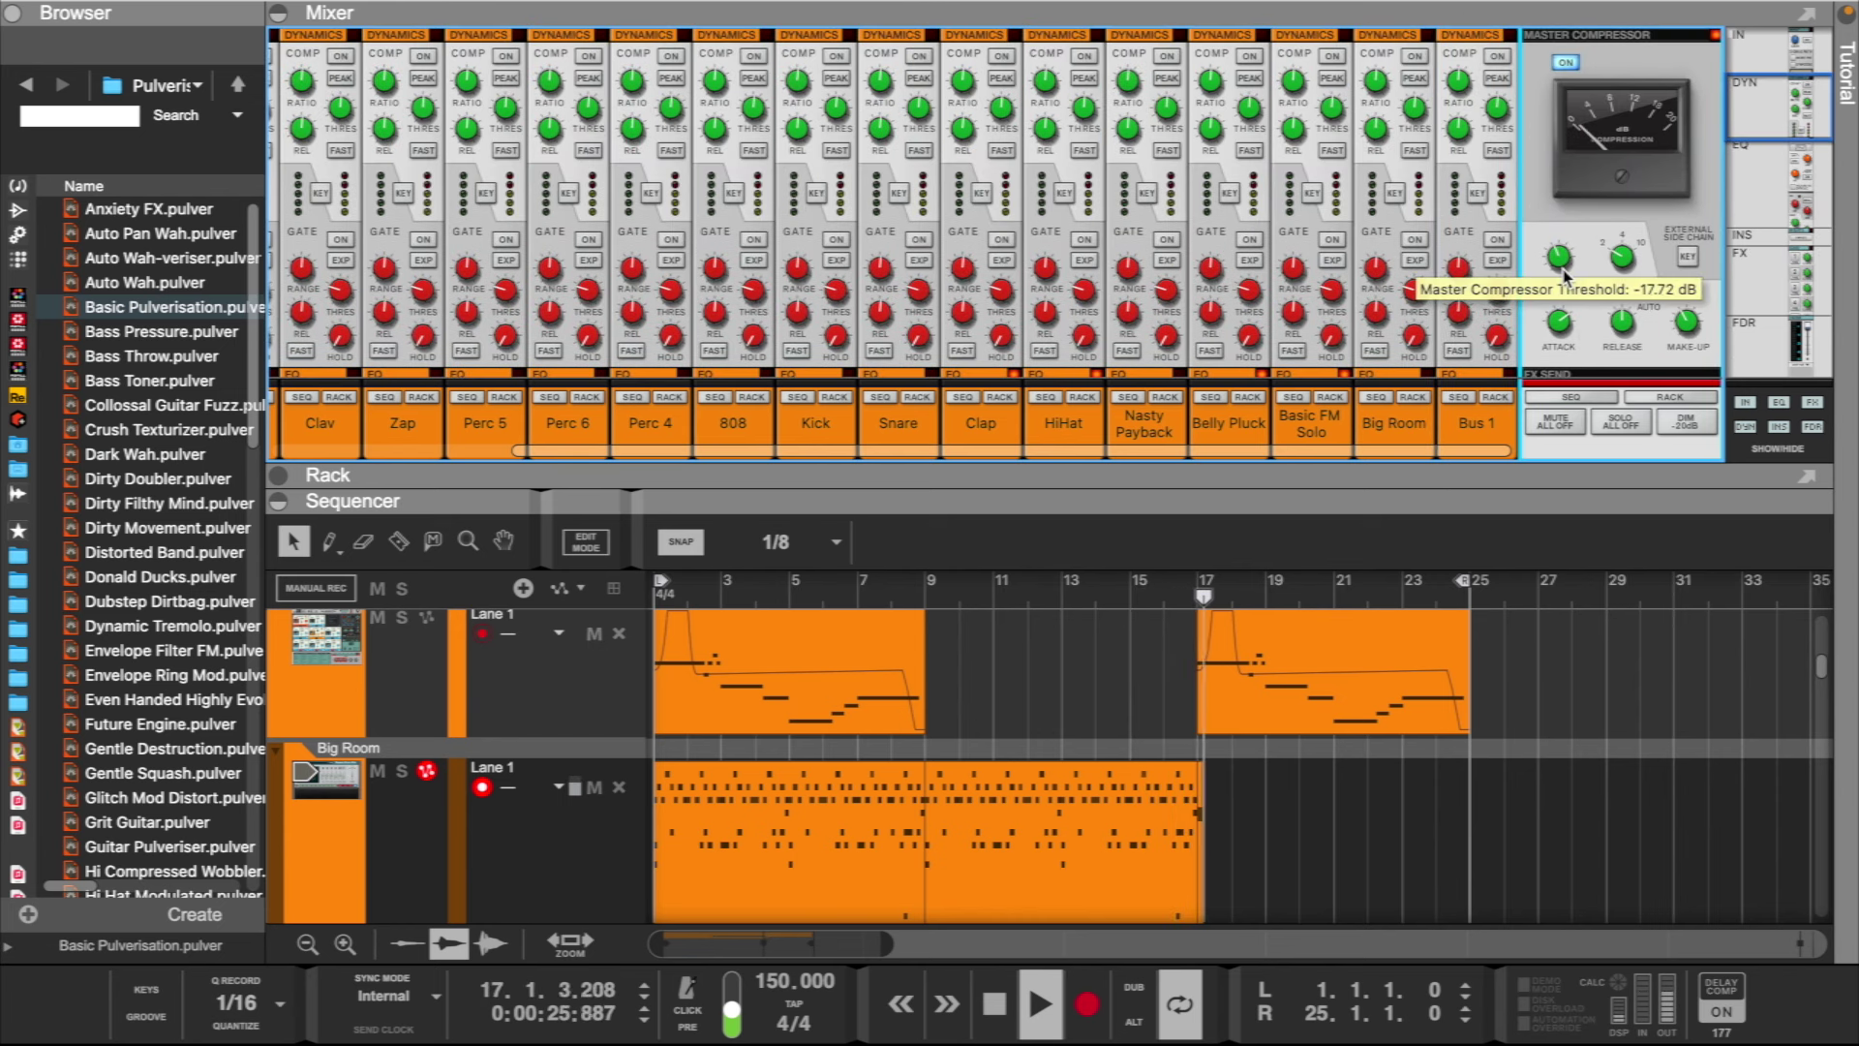
- Start the loop at bar 17 and look through the Pulveriser, Basic FM Solo and Belly Pluck devices in the rack
{"action": "left_click_drag", "start_coordinate": [1145, 489], "coordinate": [1142, 314]}
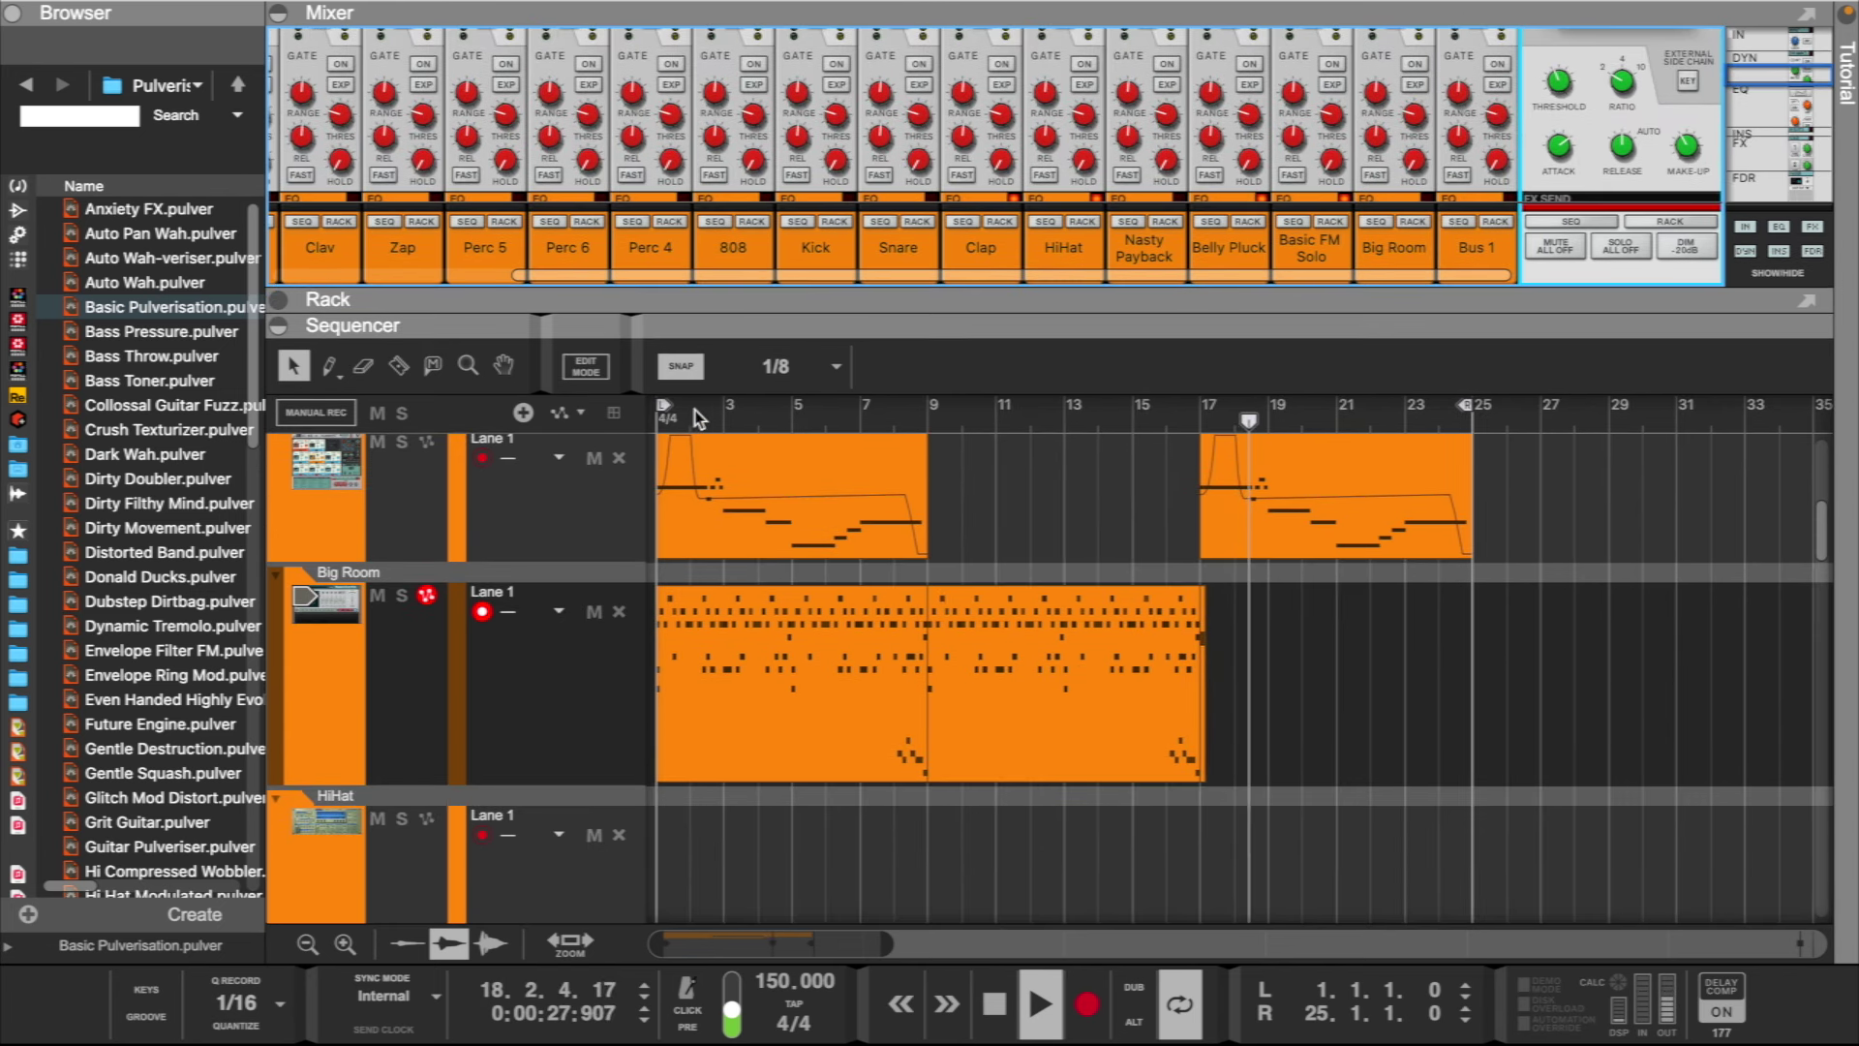
{"action": "left_click_drag", "start_coordinate": [660, 403], "coordinate": [1207, 405]}
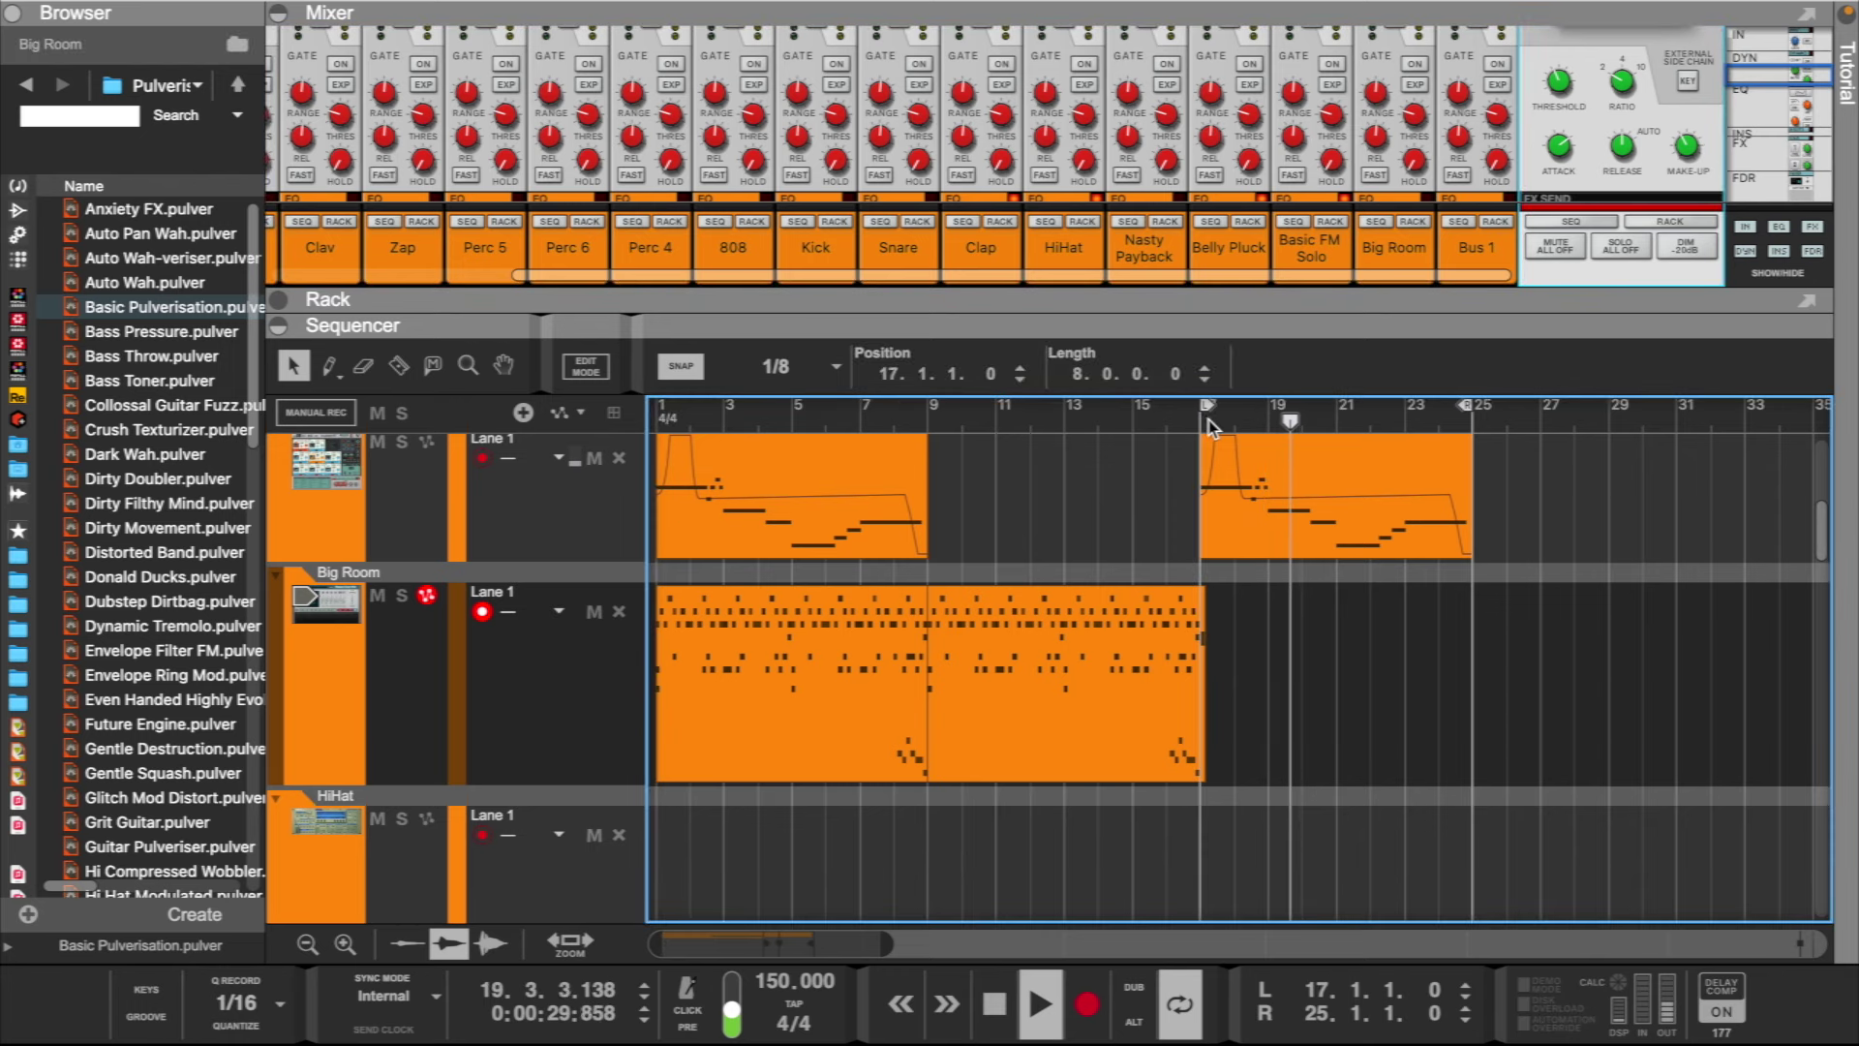
{"action": "left_click_drag", "start_coordinate": [1081, 316], "coordinate": [1087, 48]}
{"action": "scroll", "coordinate": [1094, 224], "scroll_direction": "up", "scroll_amount": 10}
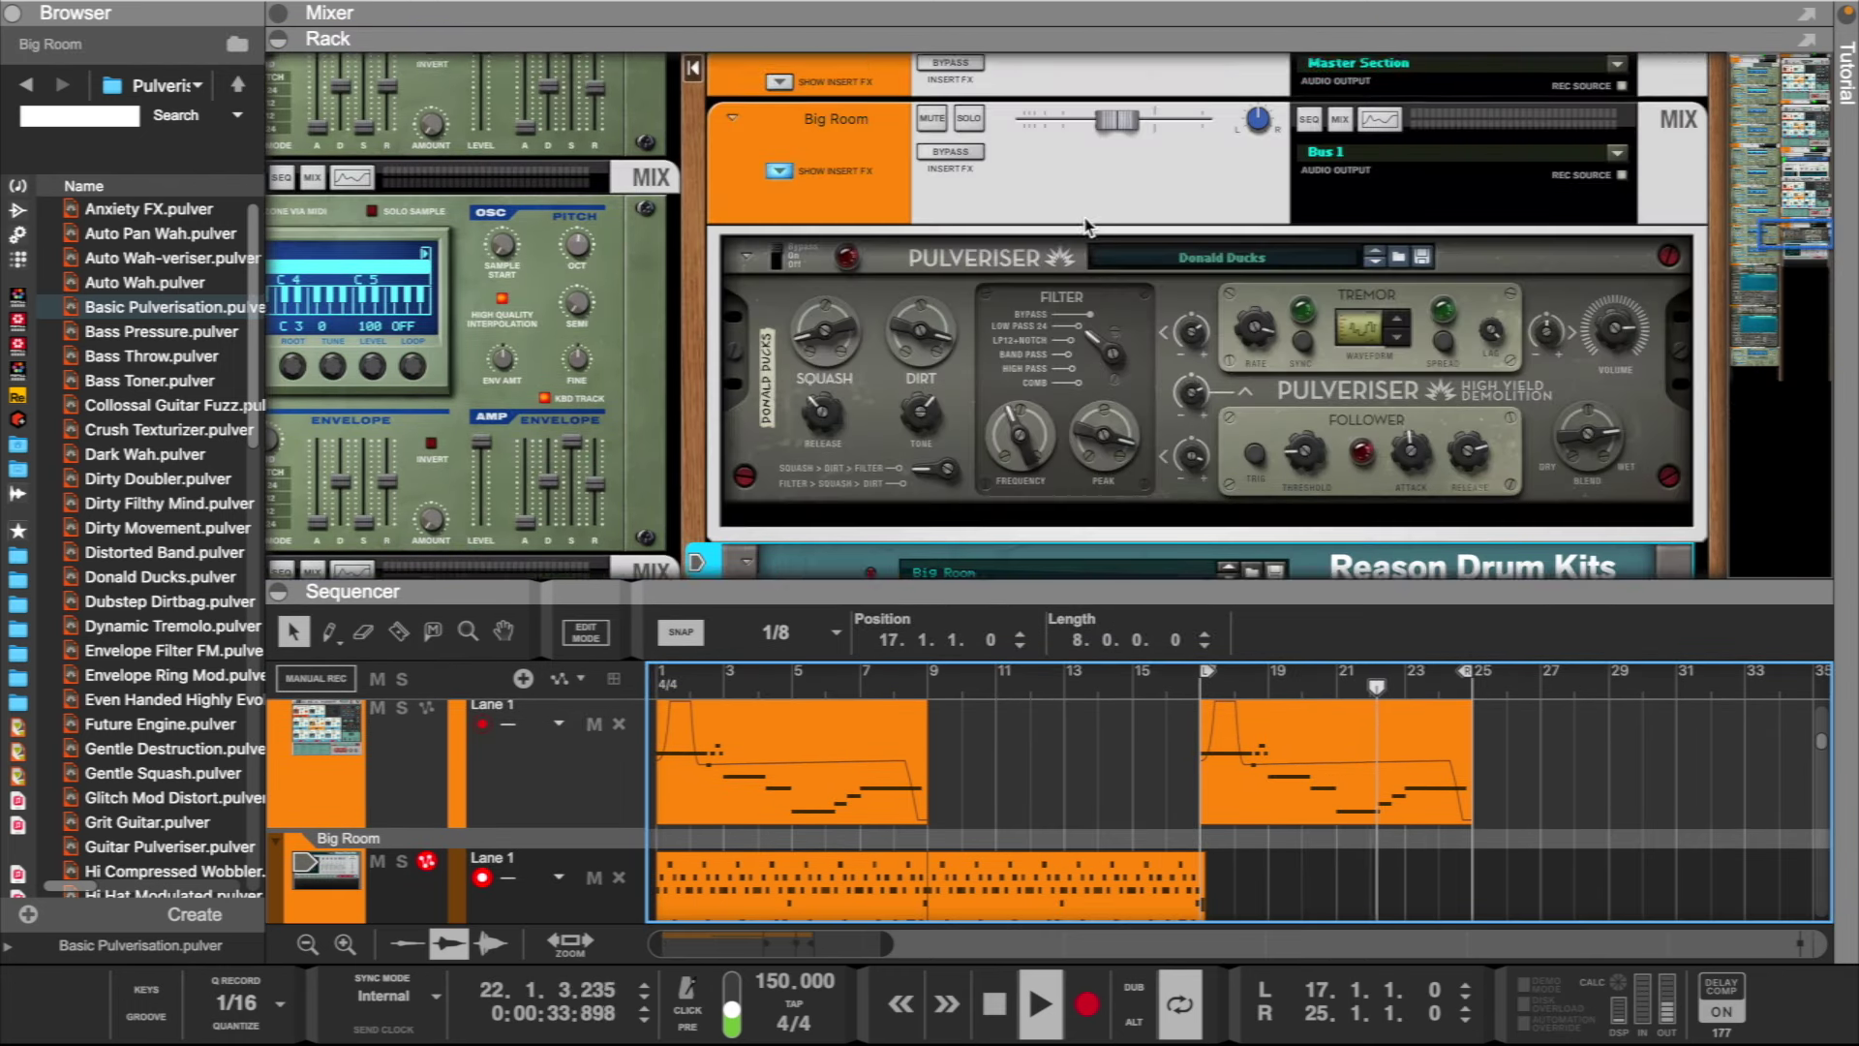
{"action": "scroll", "coordinate": [1084, 219], "scroll_direction": "up", "scroll_amount": 15}
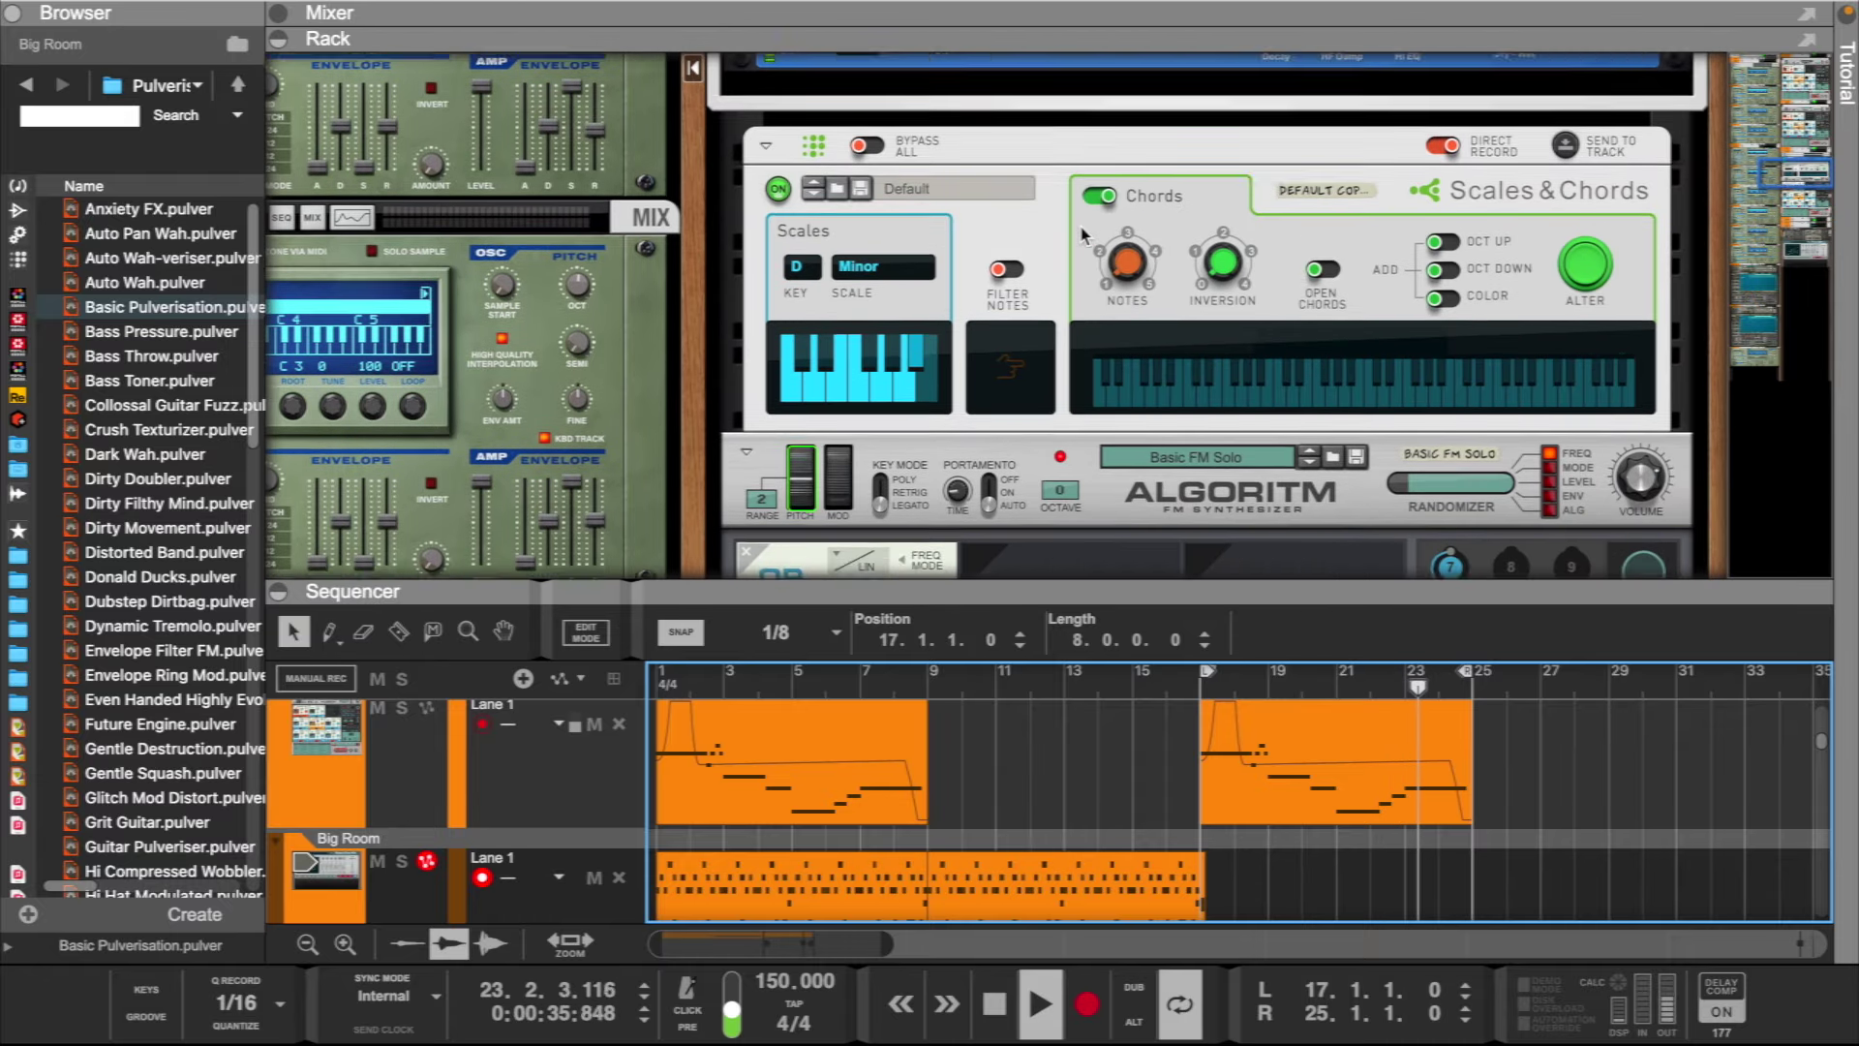
{"action": "scroll", "coordinate": [1078, 229], "scroll_direction": "down", "scroll_amount": 6}
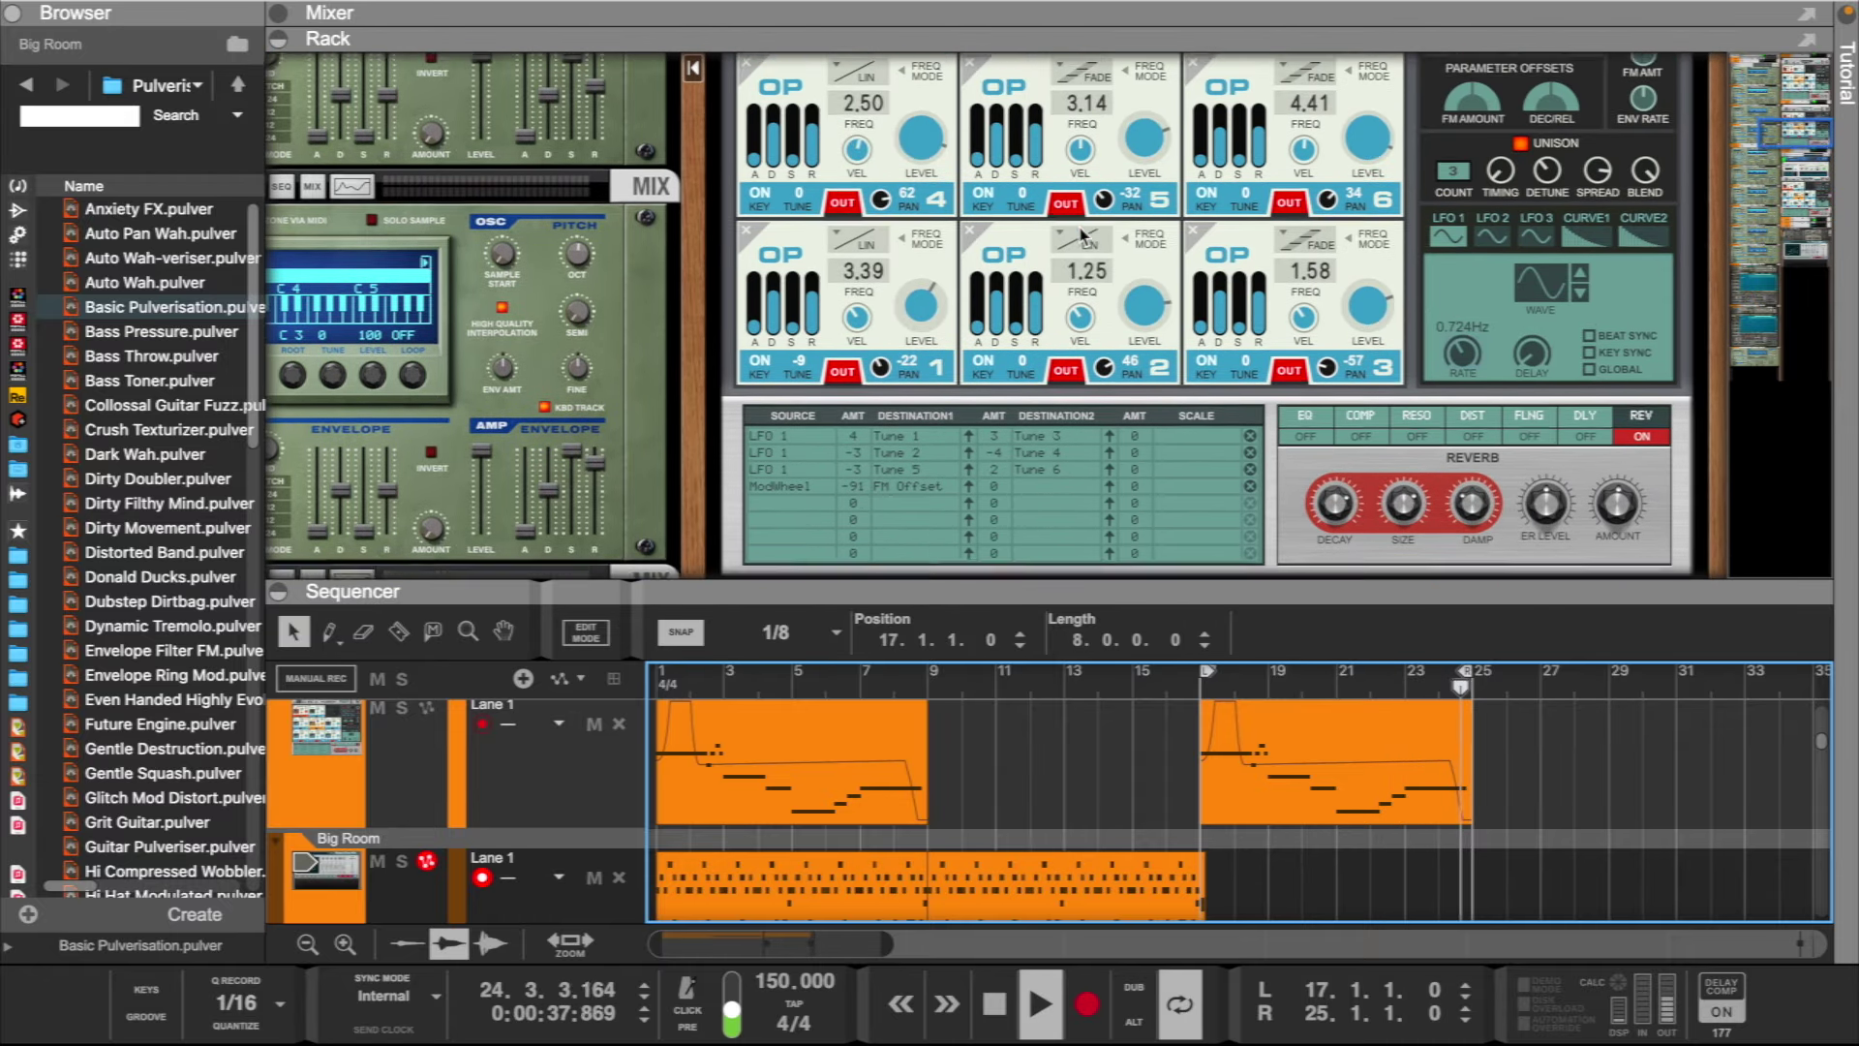
{"action": "scroll", "coordinate": [1080, 236], "scroll_direction": "up", "scroll_amount": 1}
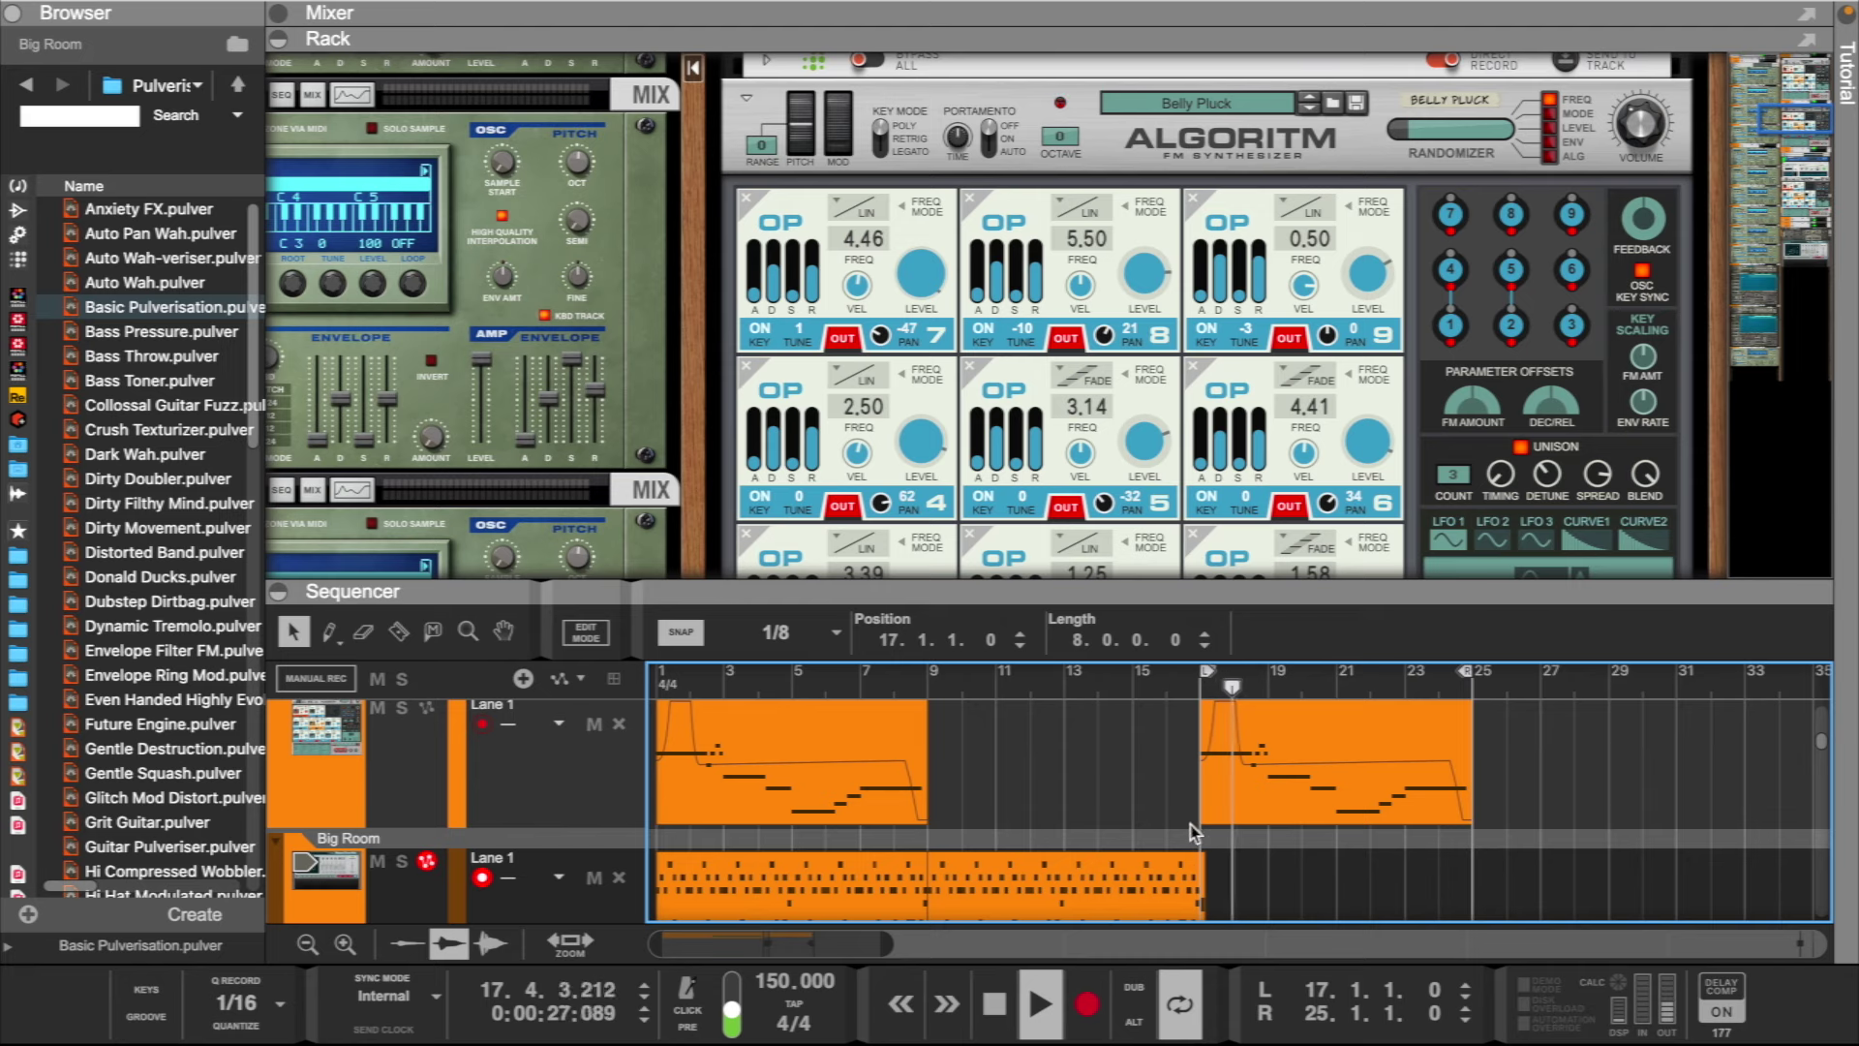
- Set the loop to start at bar 9 and unfold the Master Section in the rack
{"action": "left_click_drag", "start_coordinate": [1205, 675], "coordinate": [946, 745]}
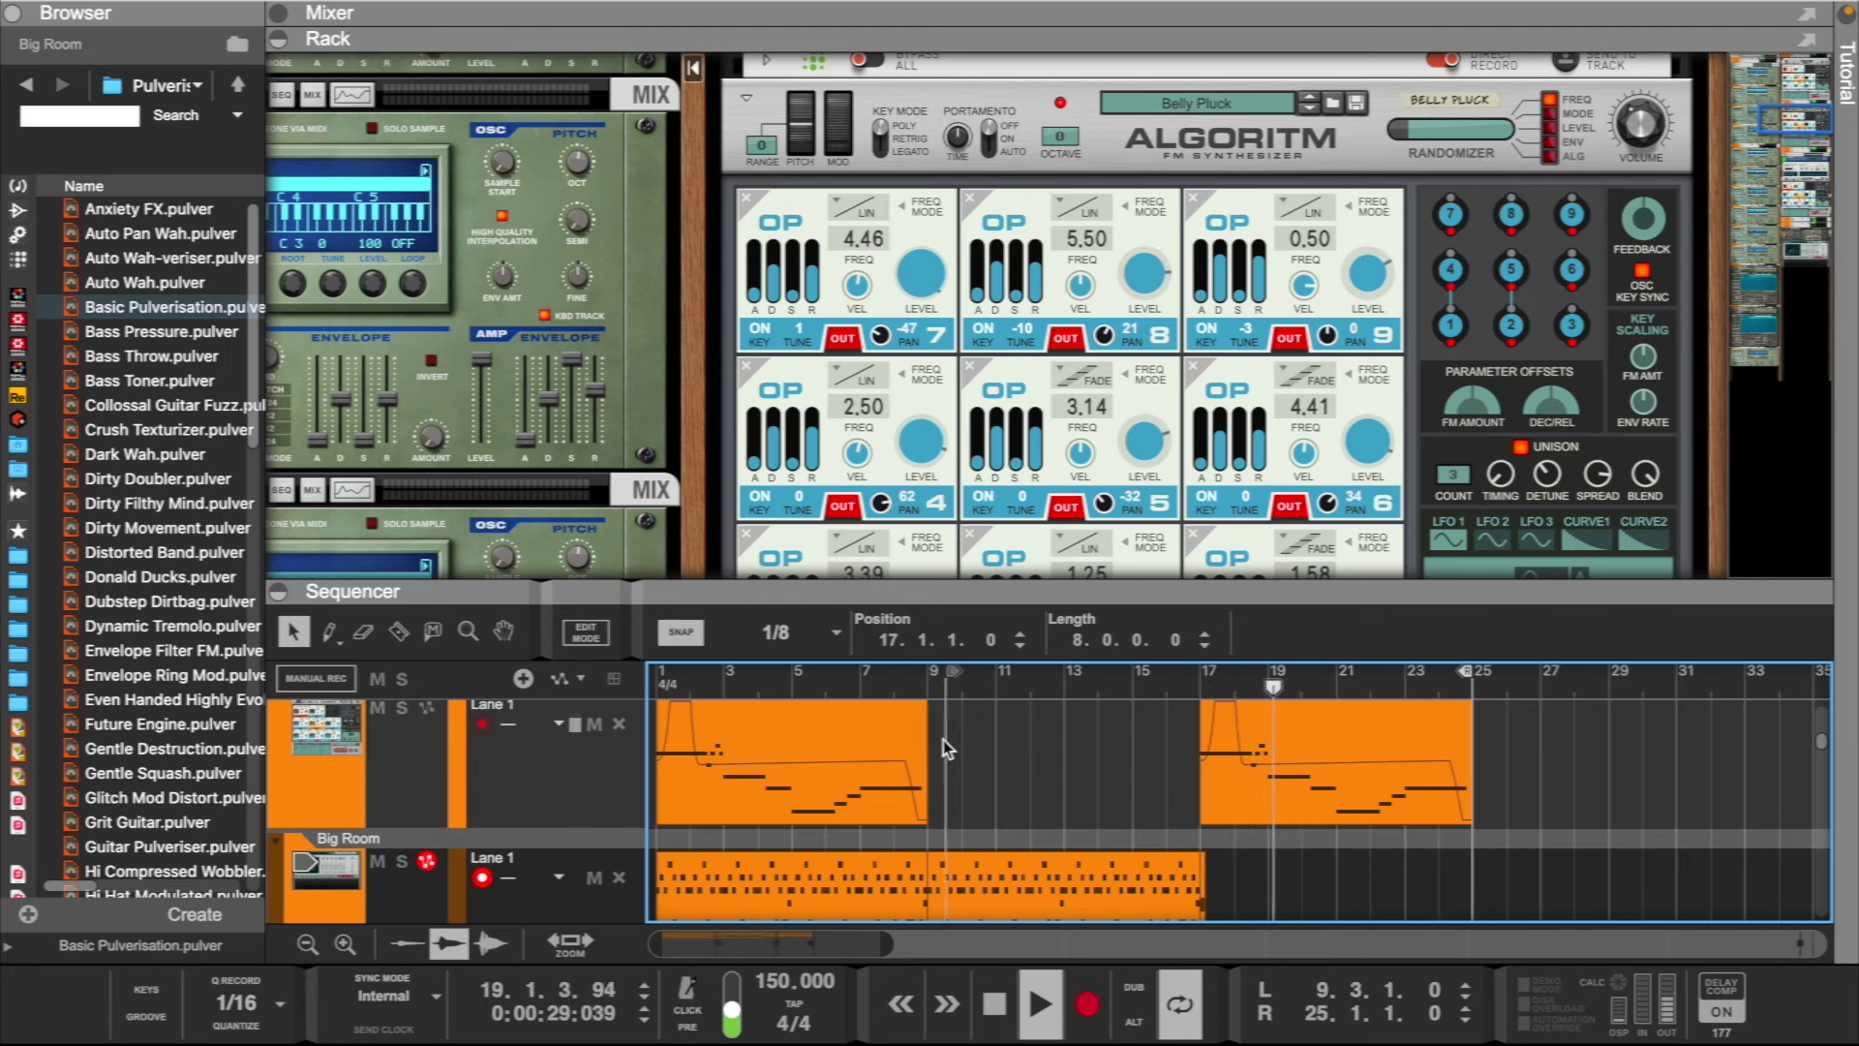
{"action": "scroll", "coordinate": [1113, 358], "scroll_direction": "up", "scroll_amount": 10}
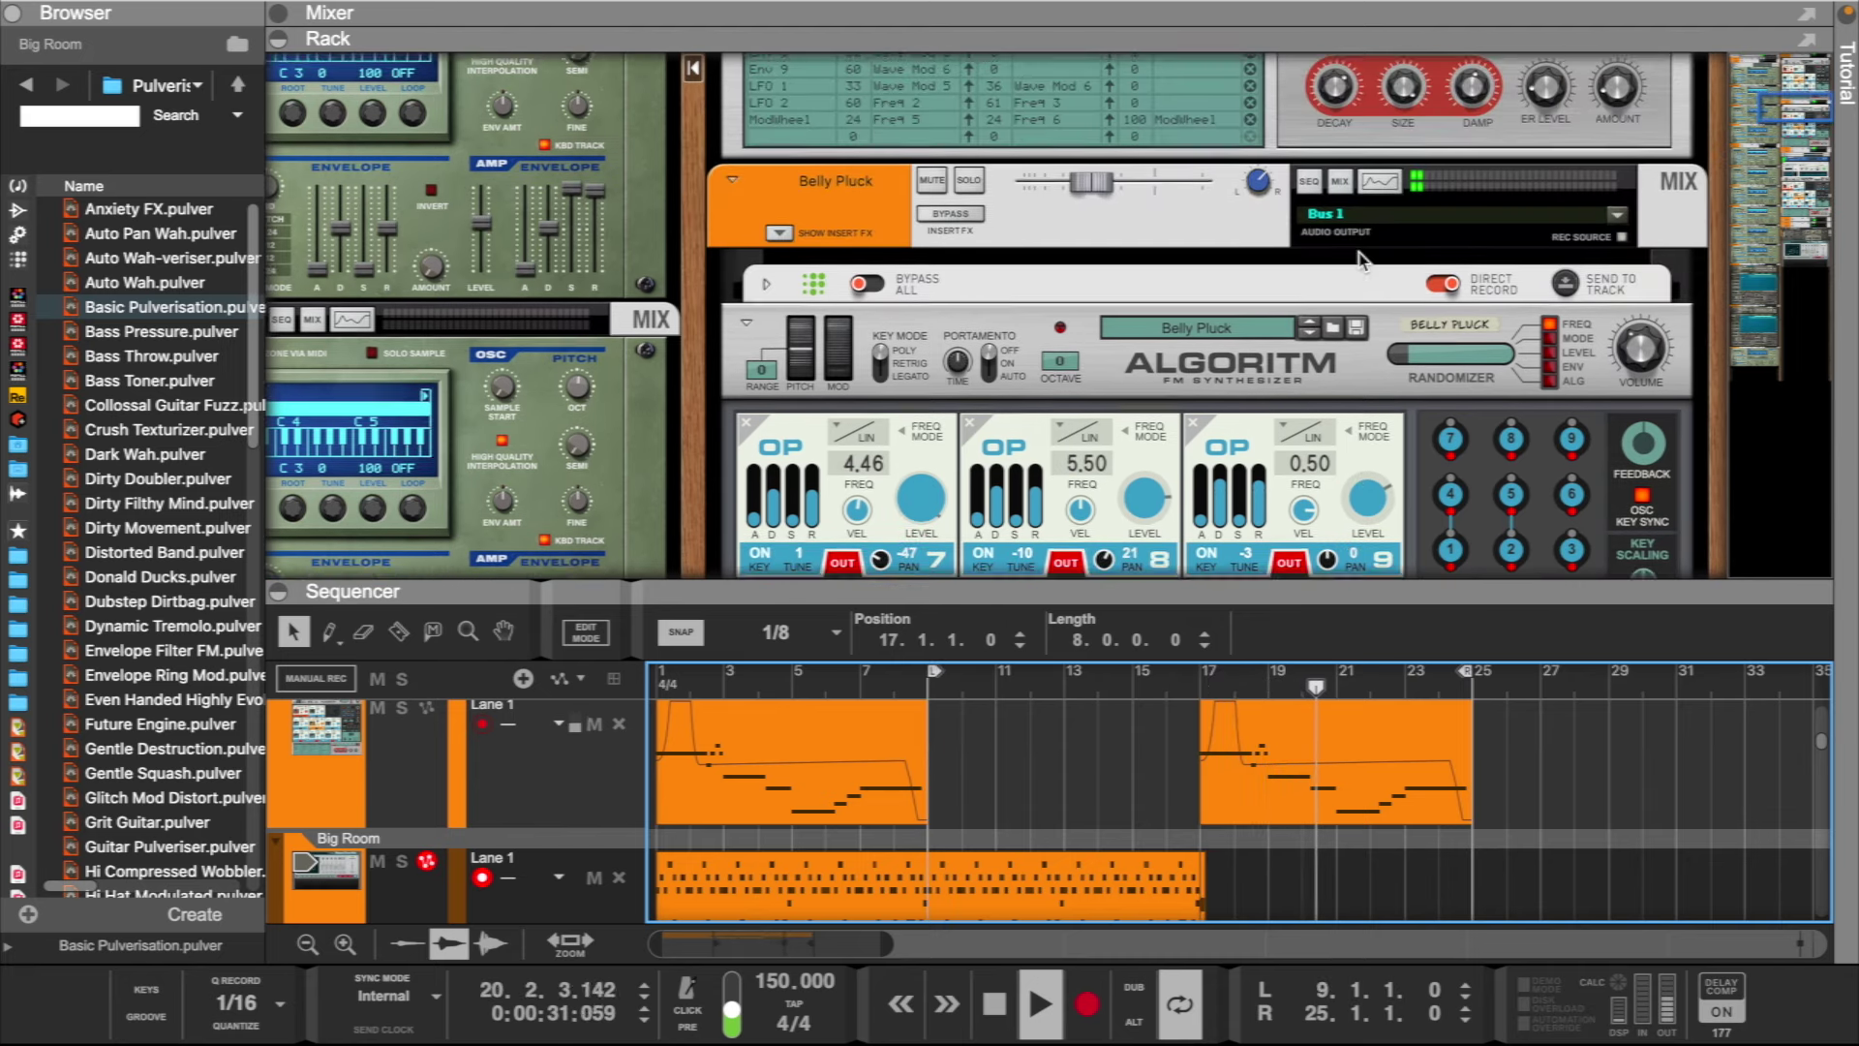
{"action": "scroll", "coordinate": [950, 343], "scroll_direction": "up", "scroll_amount": 10}
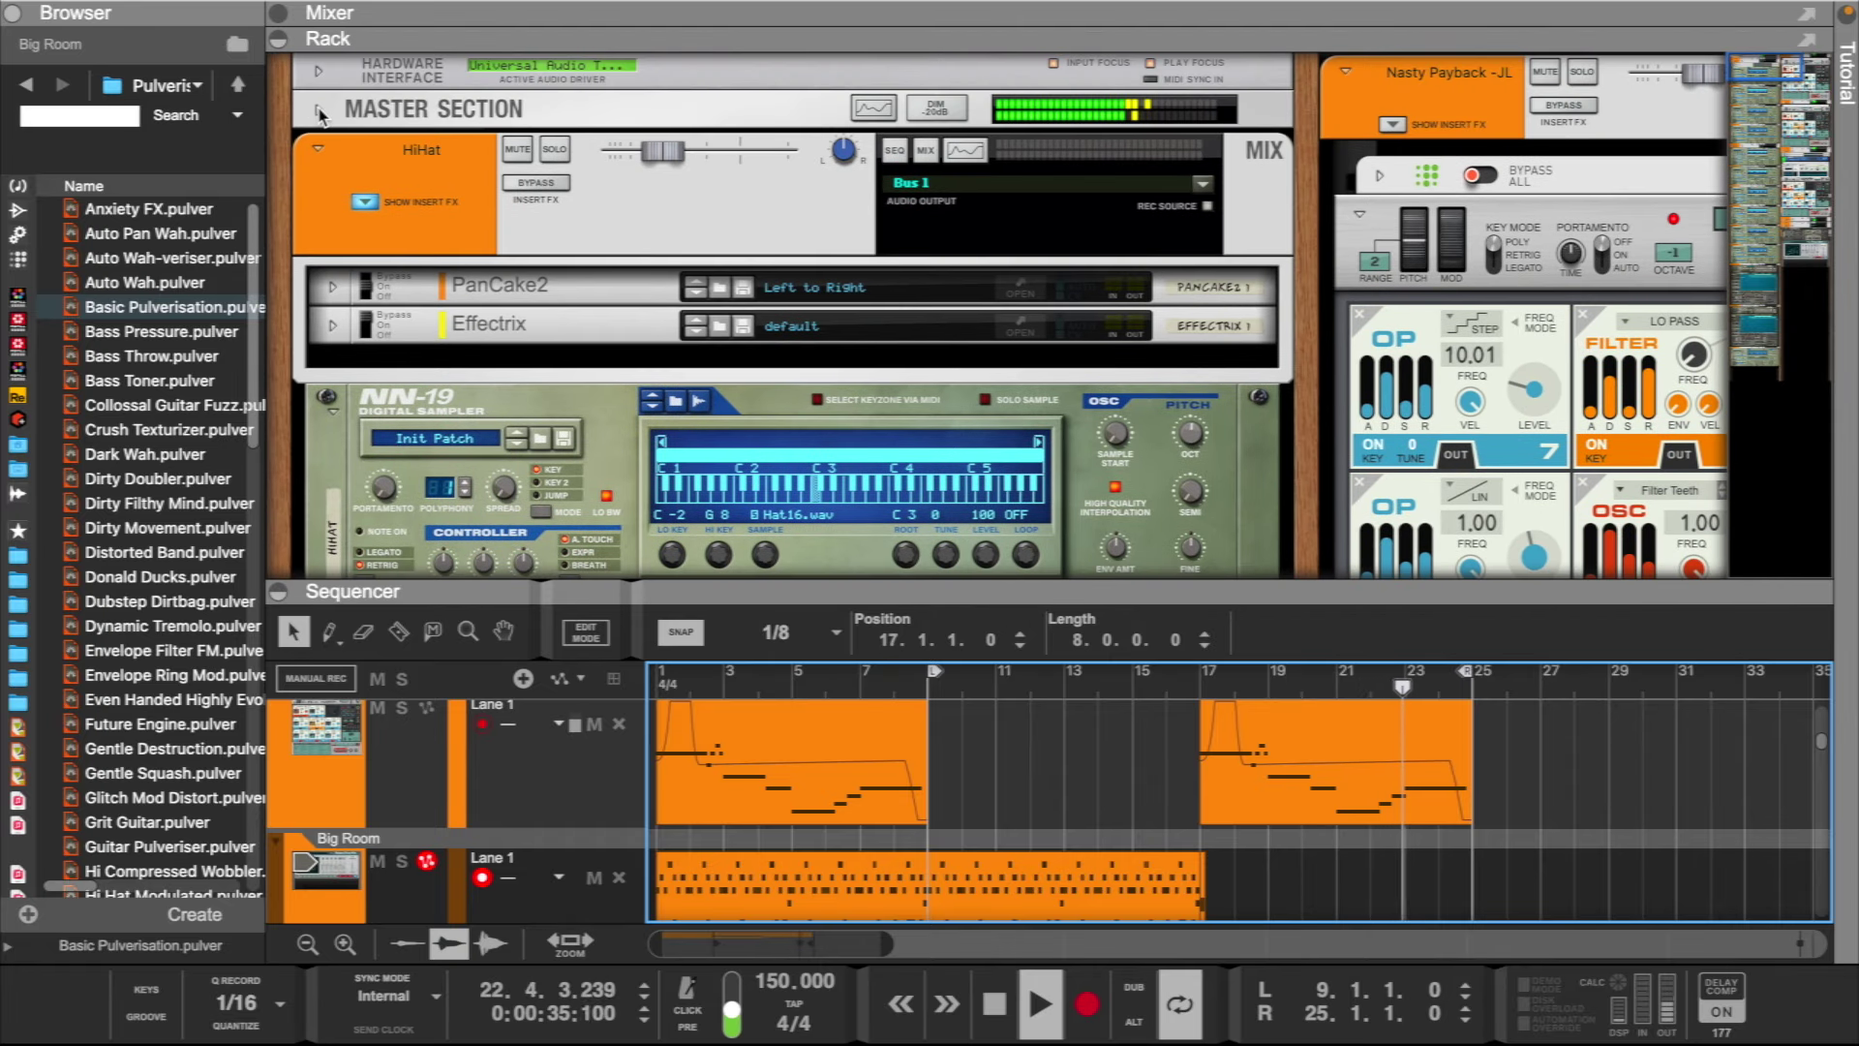
{"action": "left_click", "coordinate": [320, 112]}
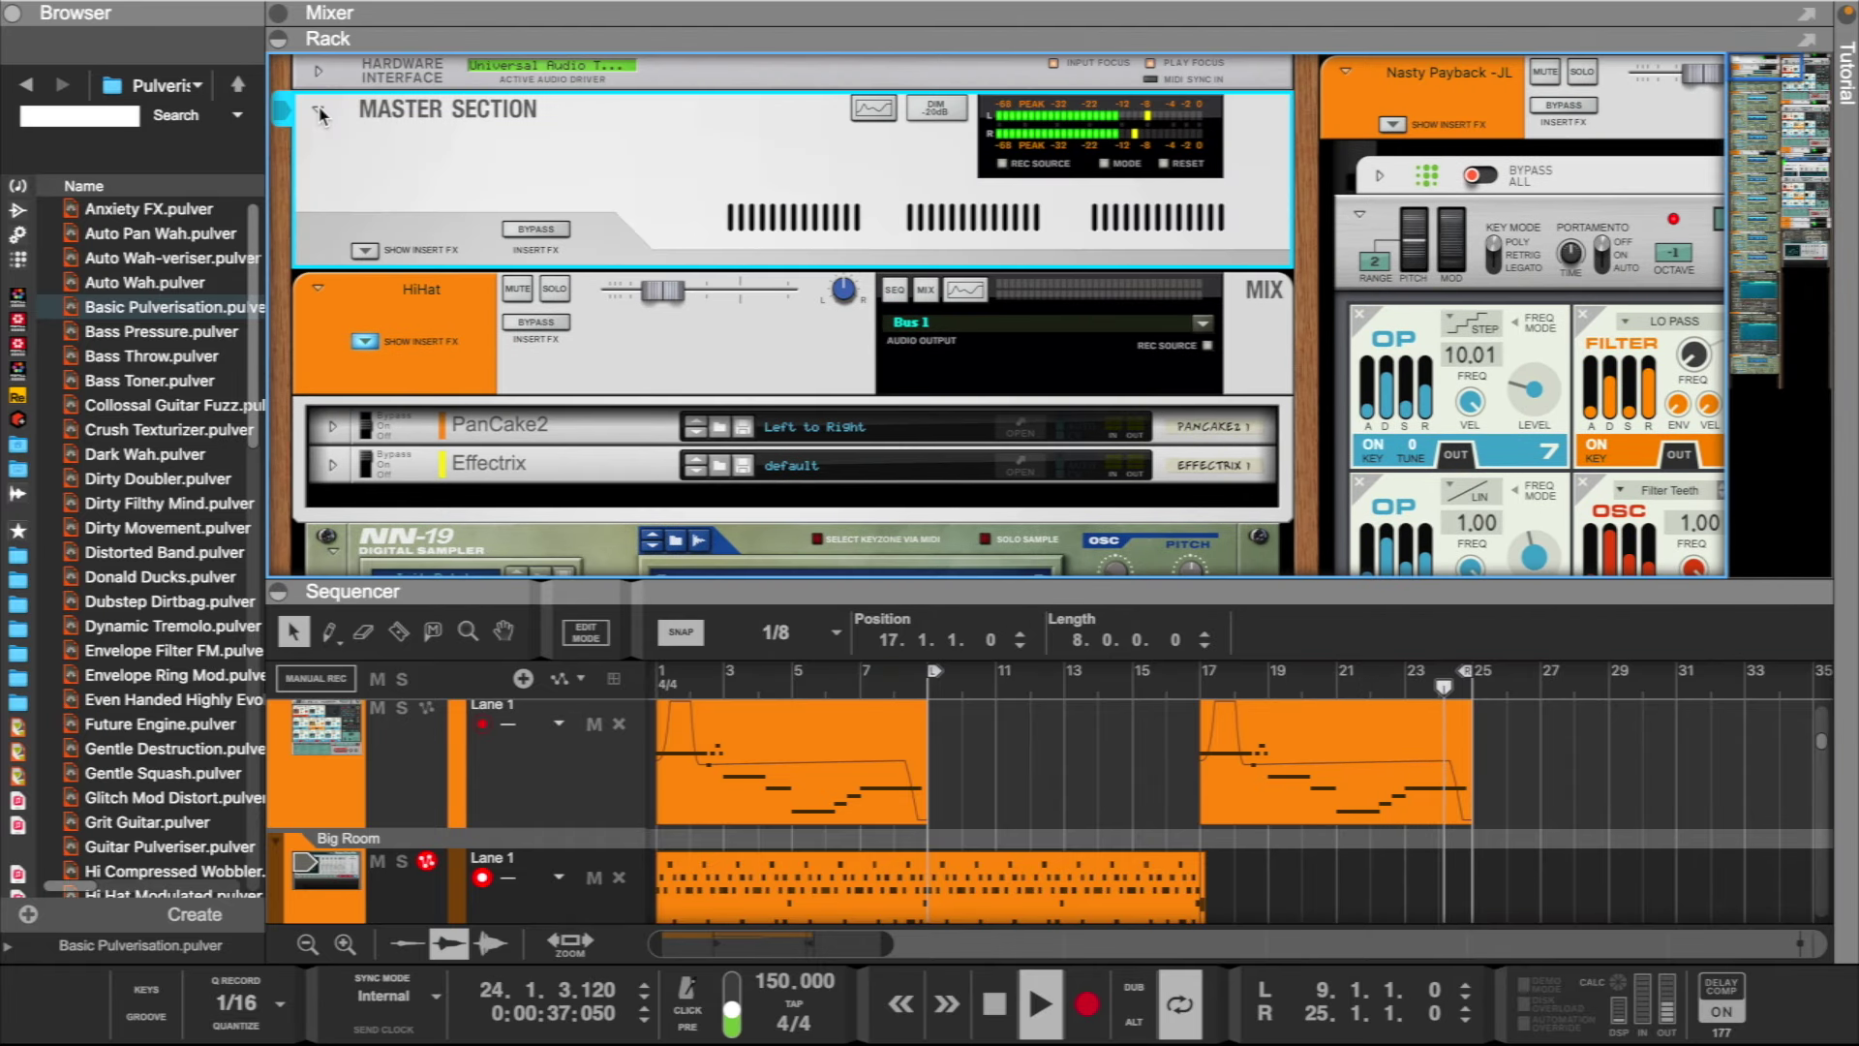
{"action": "scroll", "coordinate": [1363, 472], "scroll_direction": "right", "scroll_amount": 10}
{"action": "scroll", "coordinate": [1363, 473], "scroll_direction": "down", "scroll_amount": 4}
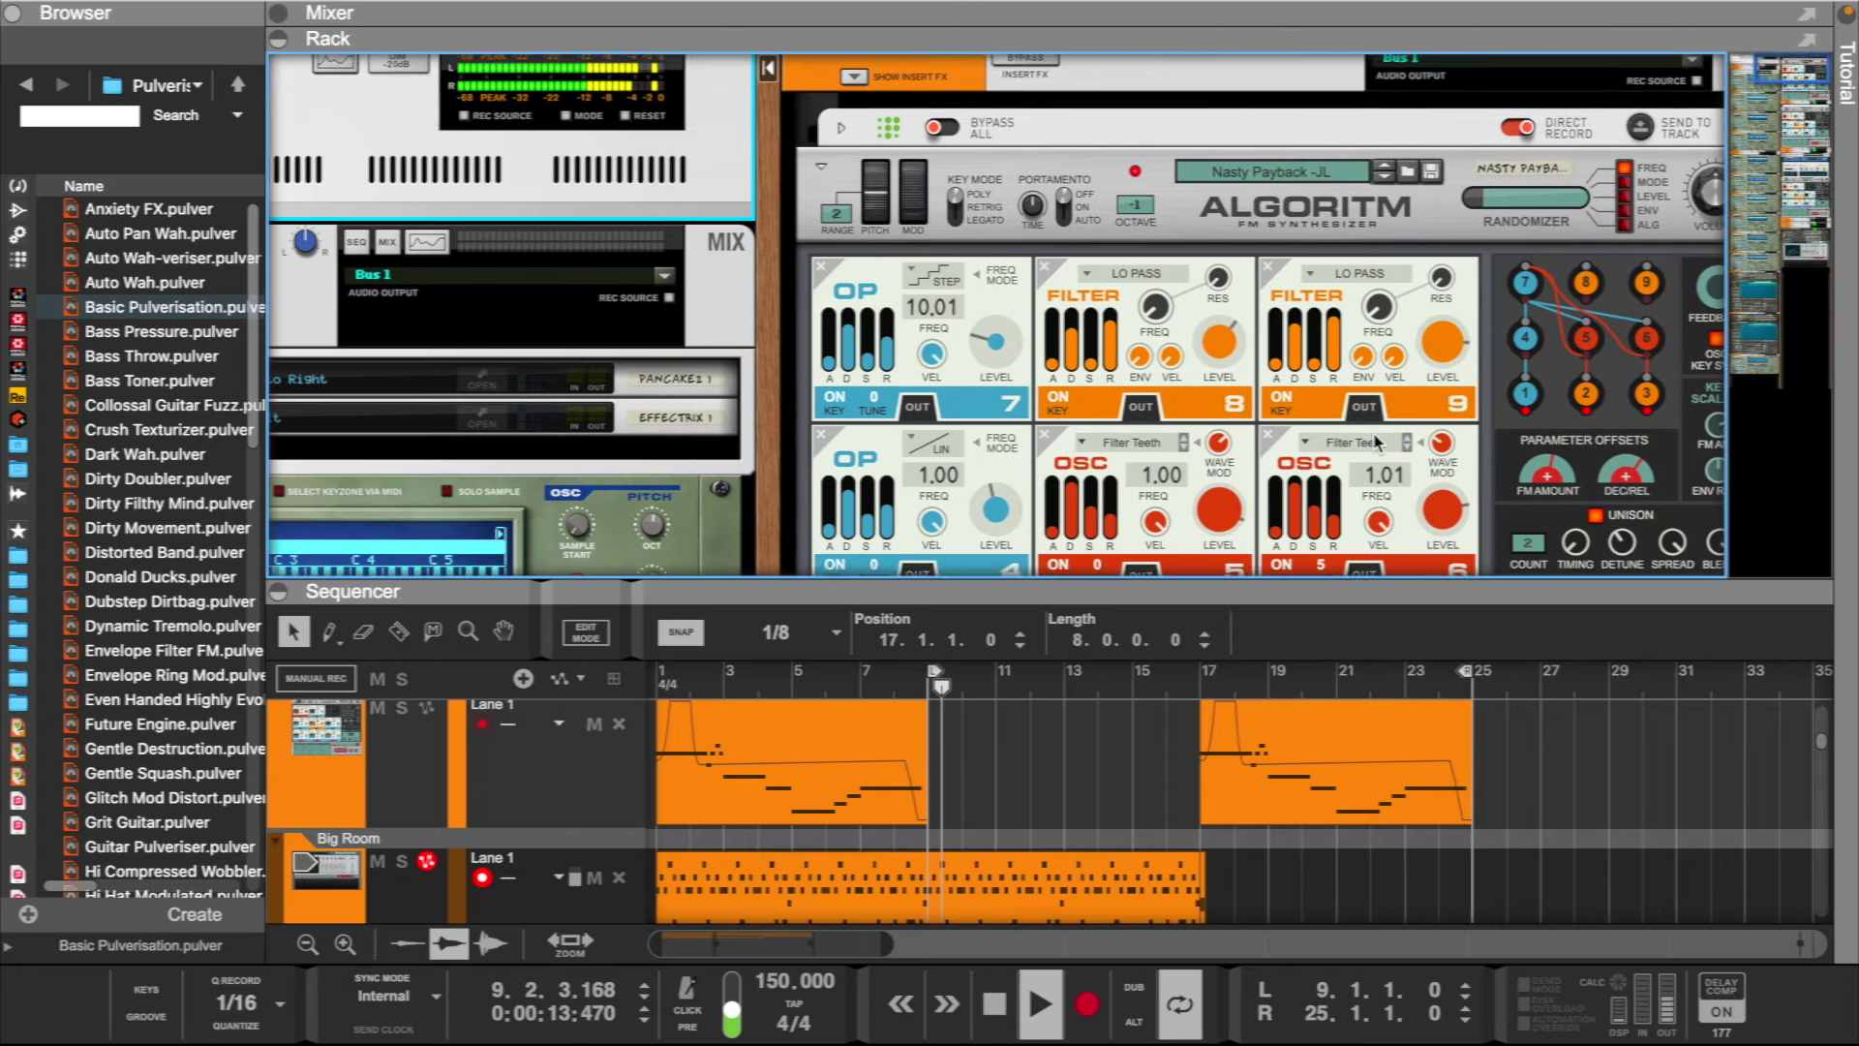
- Enlarge the sequencer area and delete the Basic FM Solo clip that starts at bar 17
{"action": "left_click_drag", "start_coordinate": [1103, 594], "coordinate": [1108, 373]}
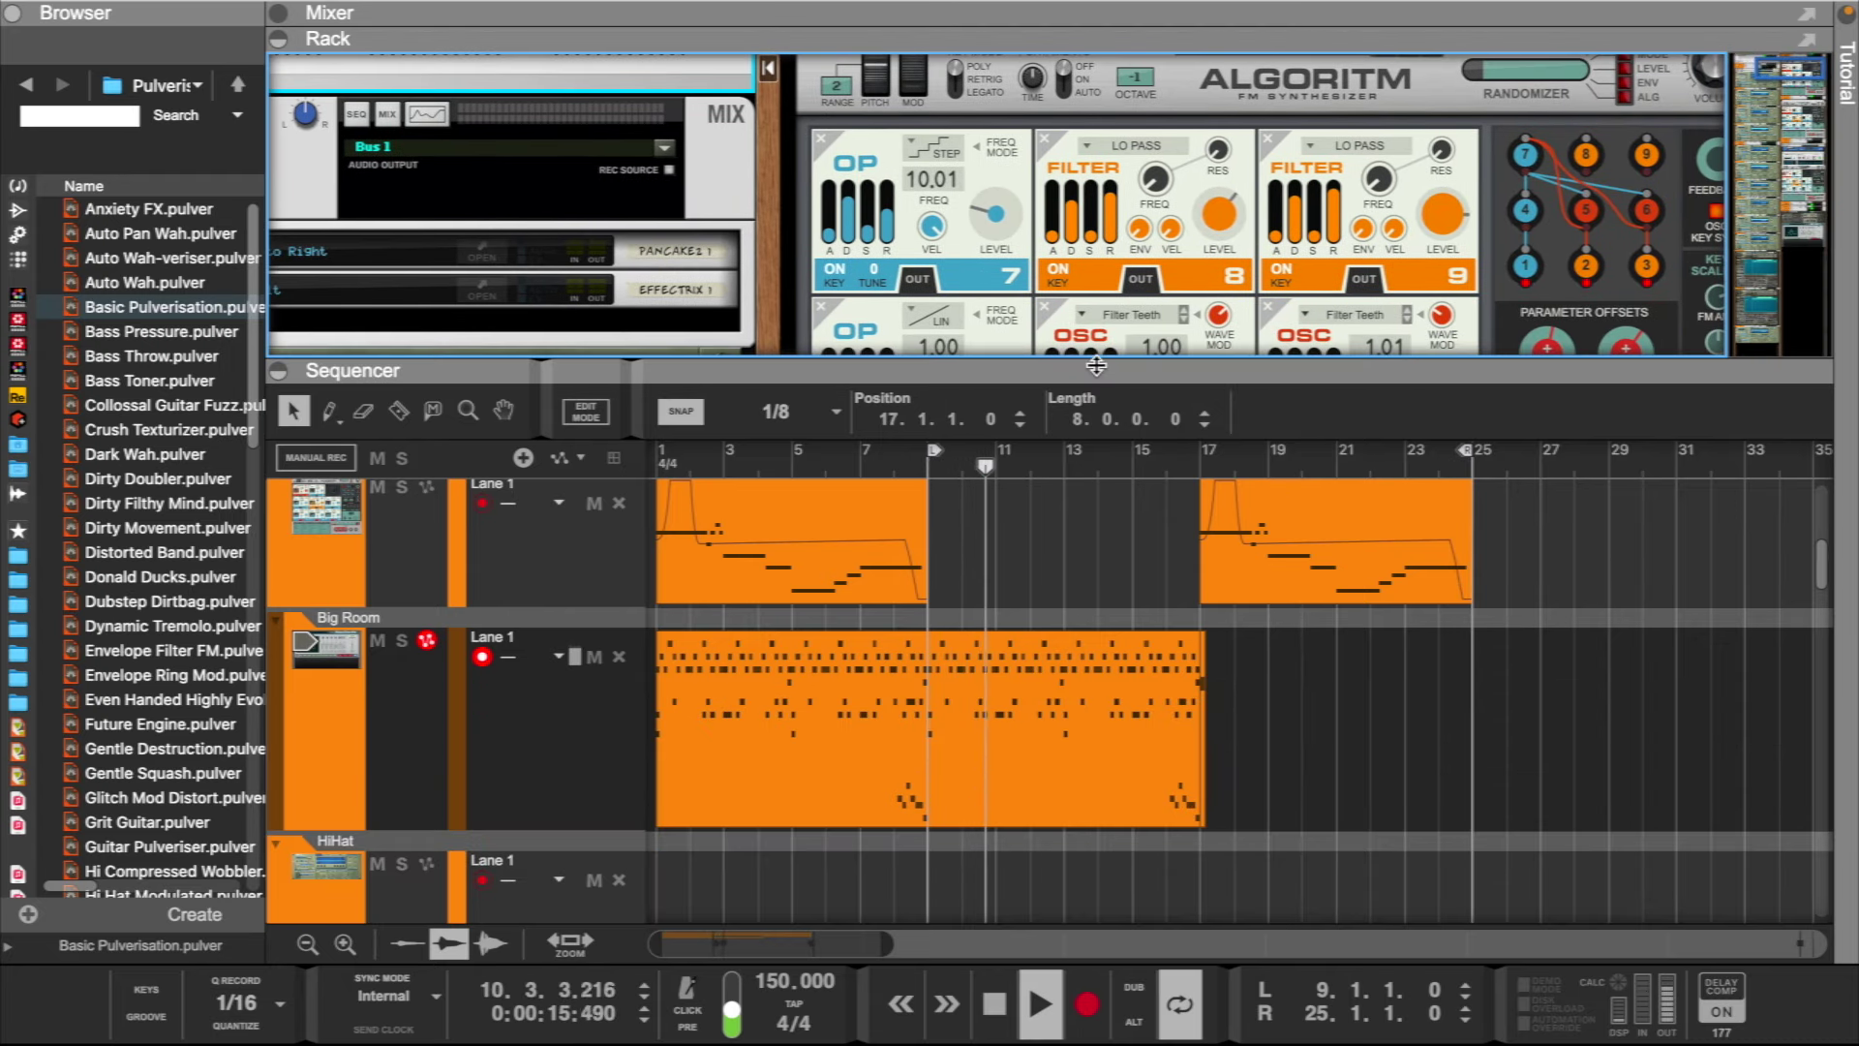
{"action": "scroll", "coordinate": [1224, 496], "scroll_direction": "up", "scroll_amount": 2}
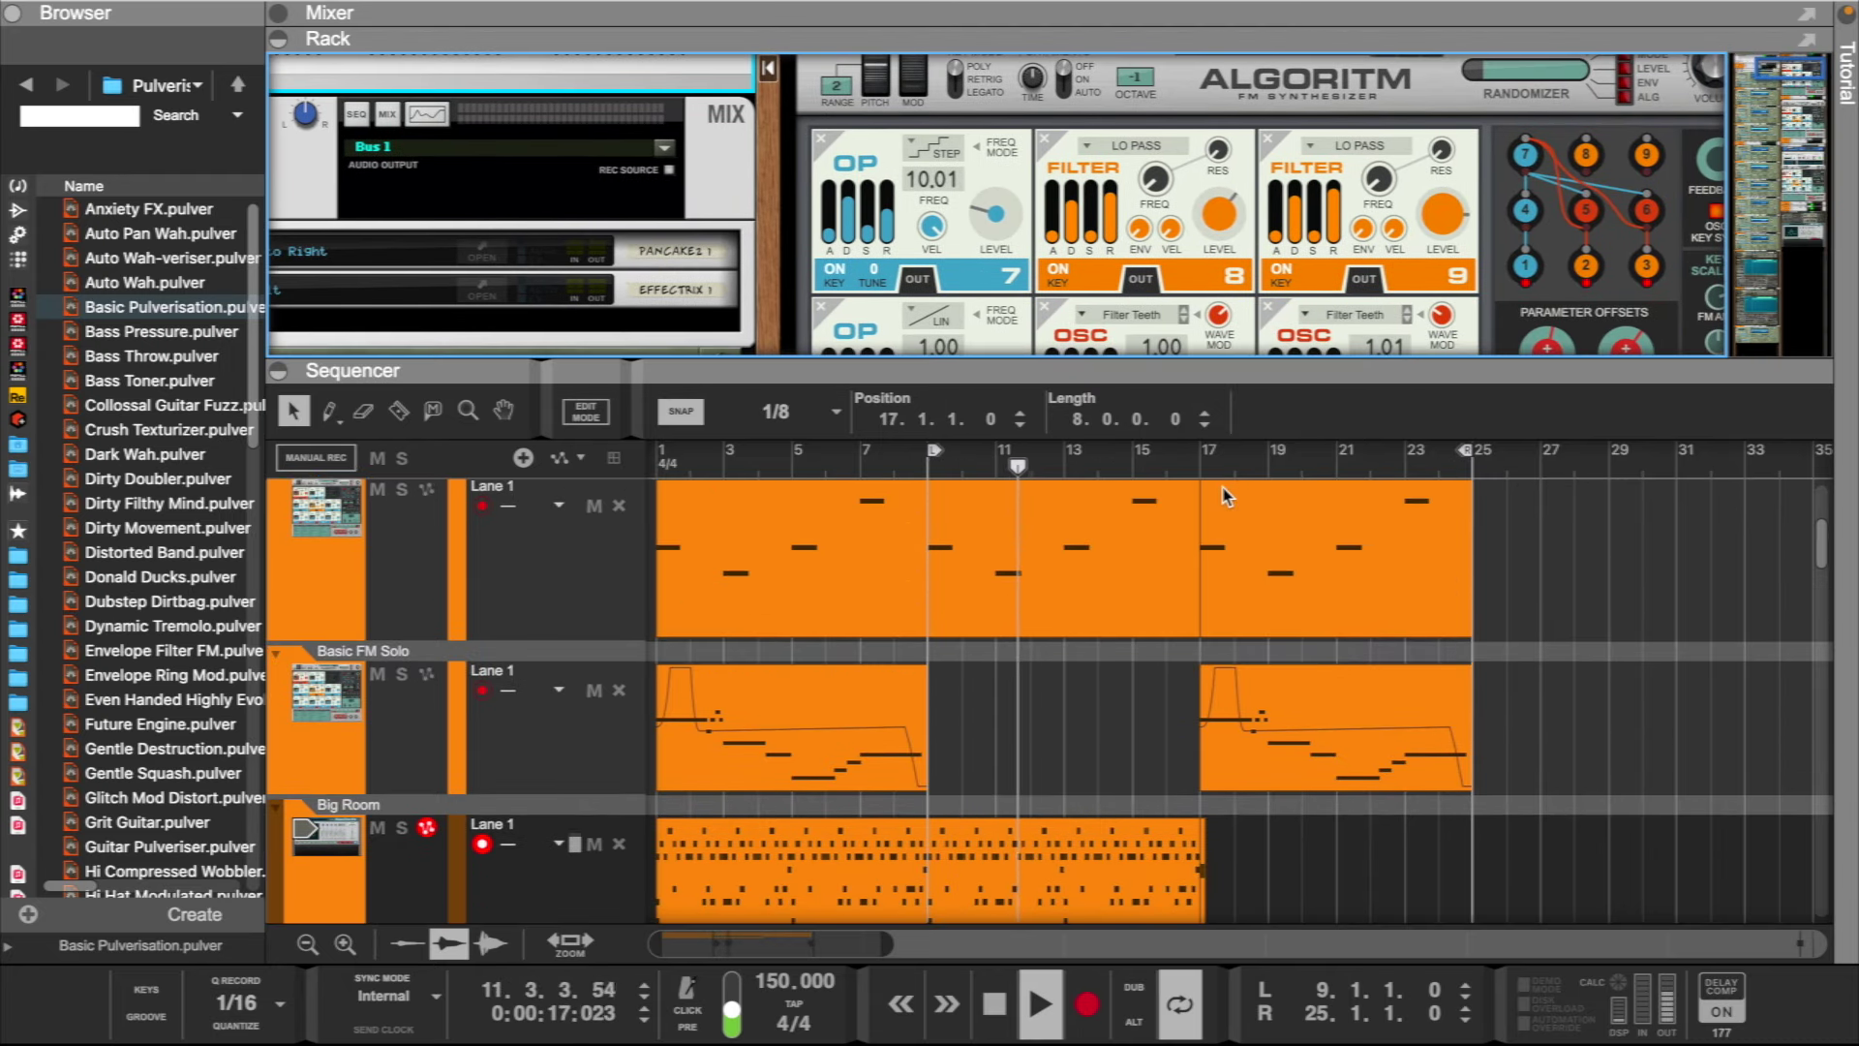
{"action": "left_click", "coordinate": [1276, 746]}
{"action": "key", "text": "Delete"}
{"action": "scroll", "coordinate": [1162, 581], "scroll_direction": "down", "scroll_amount": 1}
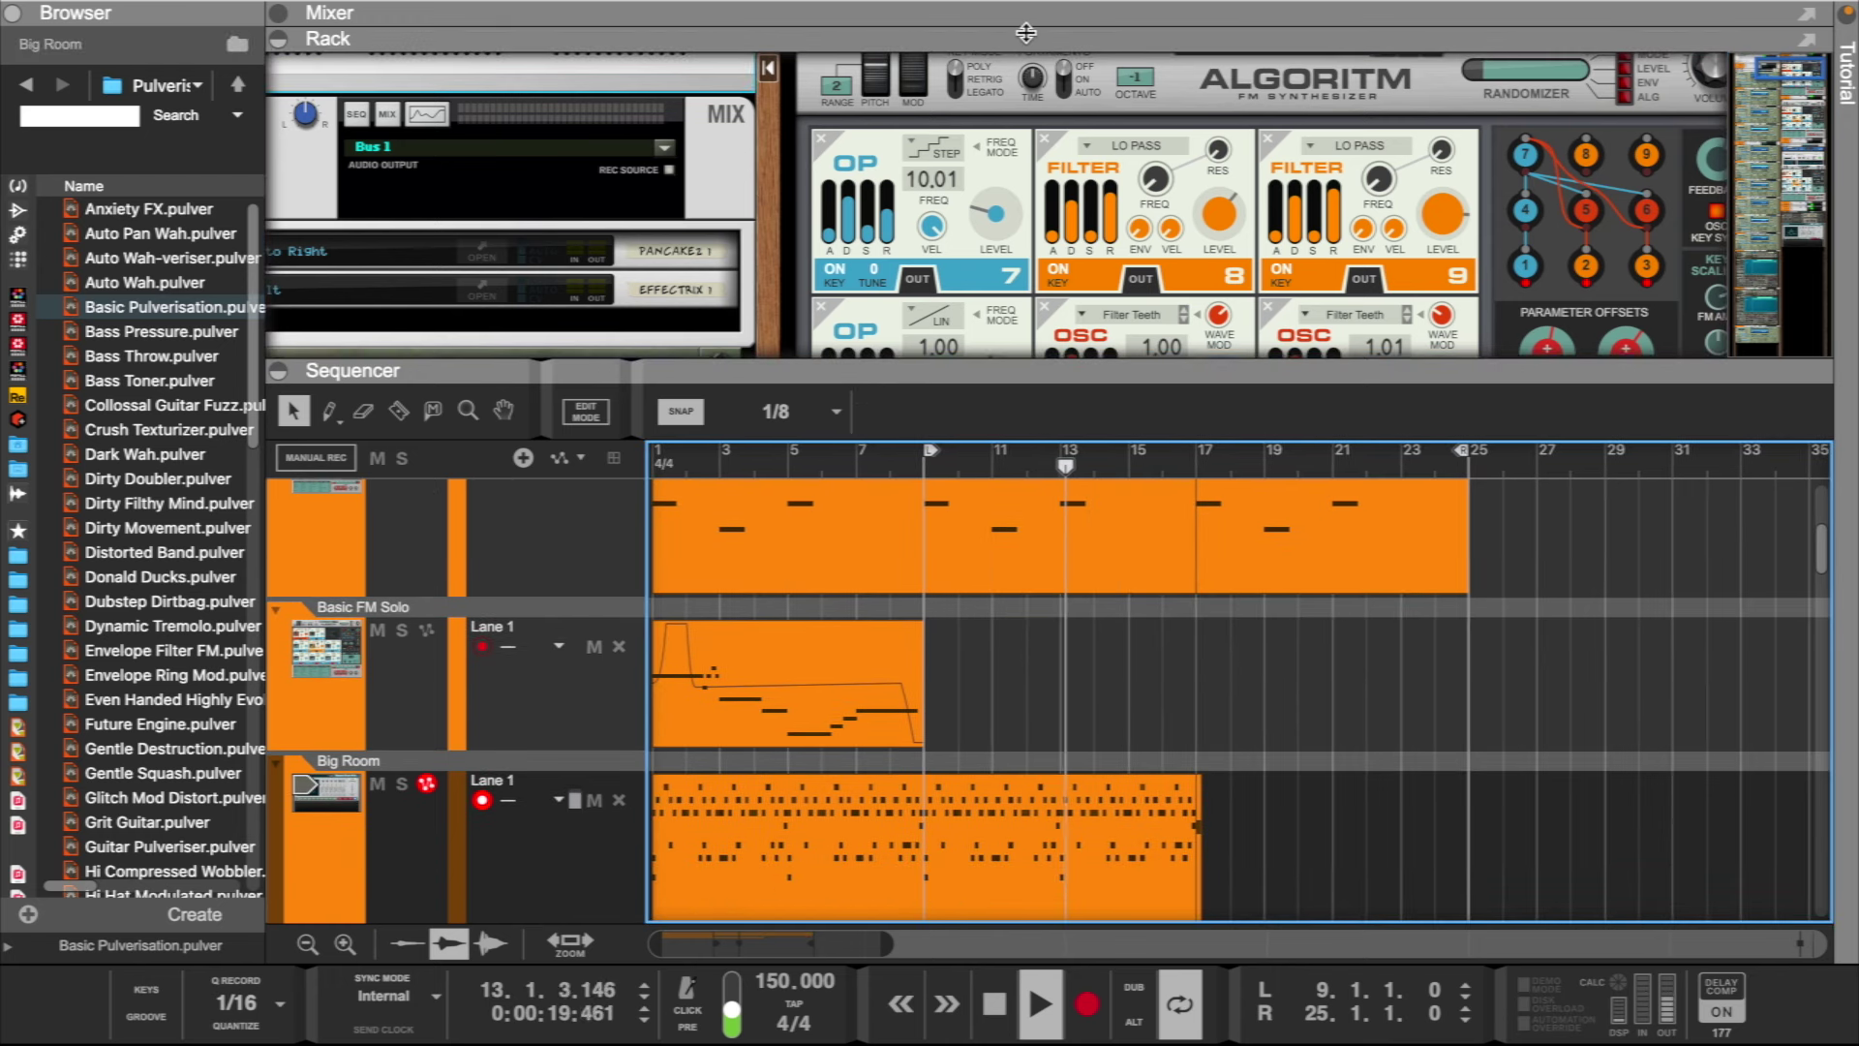
- Enlarge the mixer, select the Big Room channel and nudge its level up slightly
{"action": "left_click_drag", "start_coordinate": [1026, 33], "coordinate": [1027, 545]}
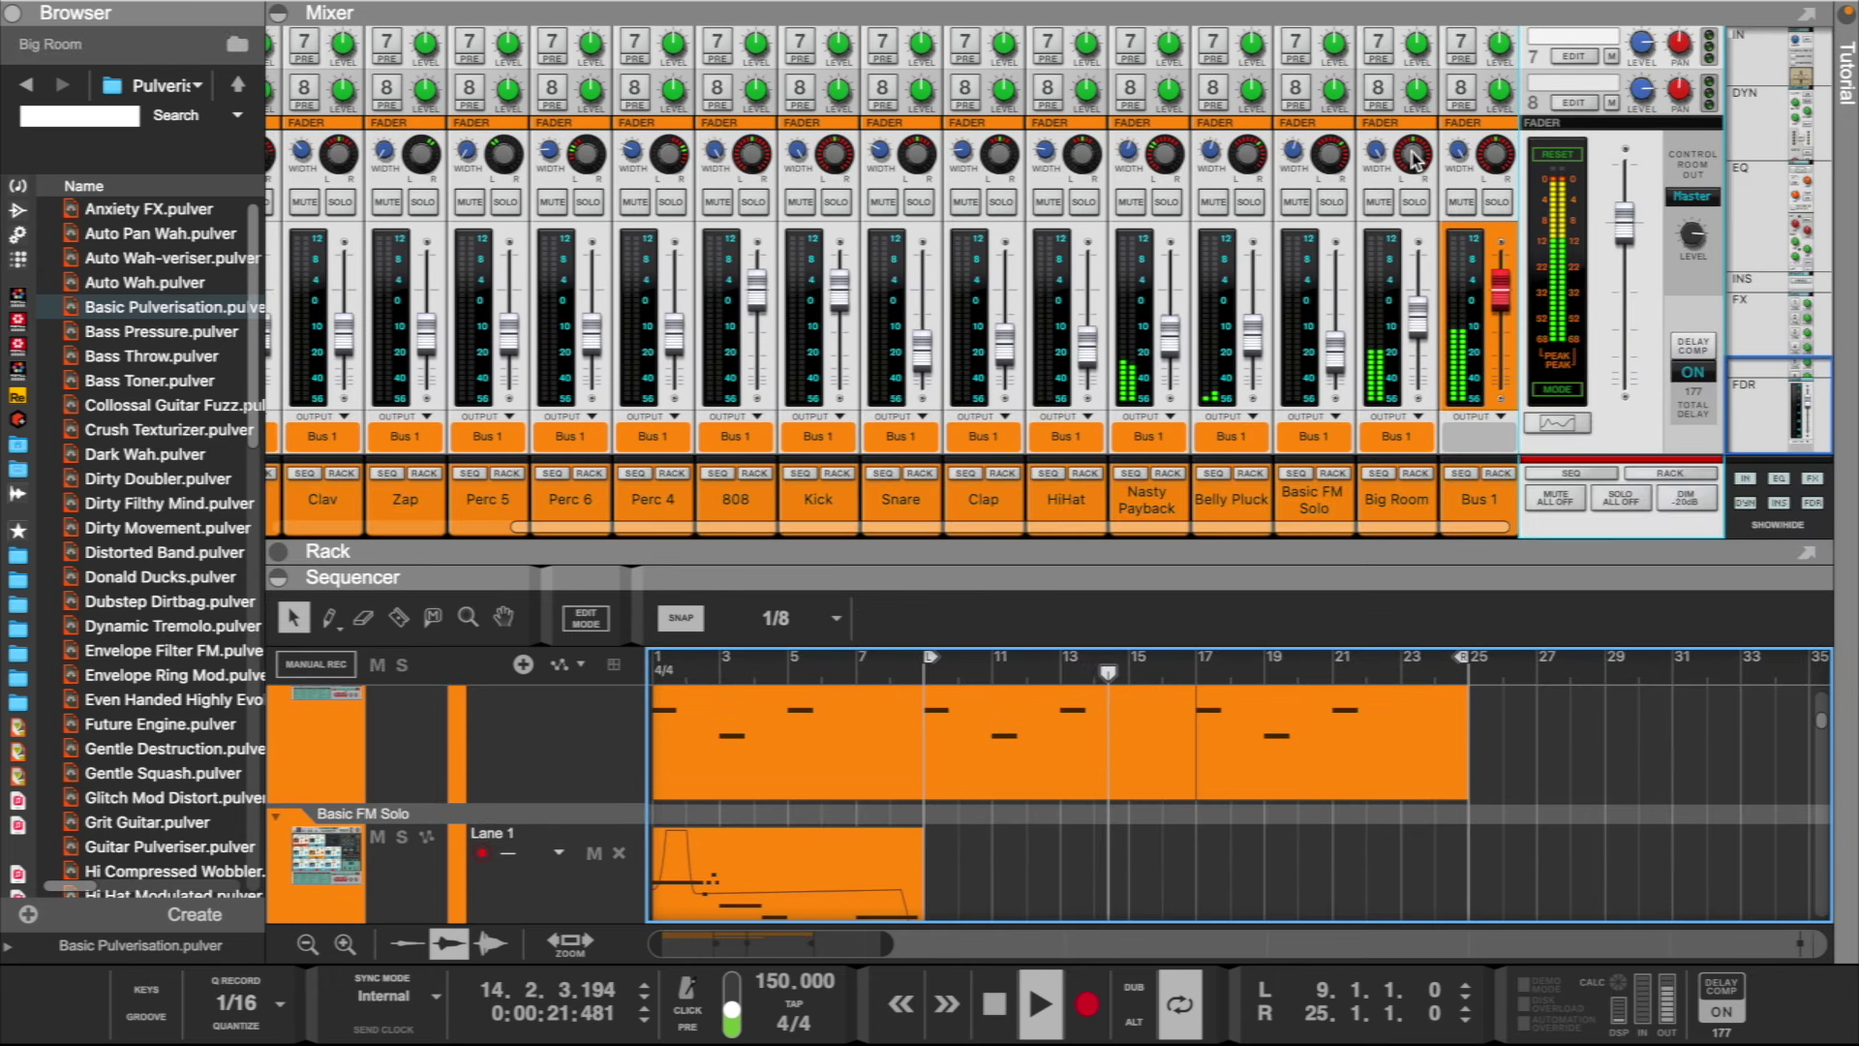
{"action": "left_click", "coordinate": [1414, 158]}
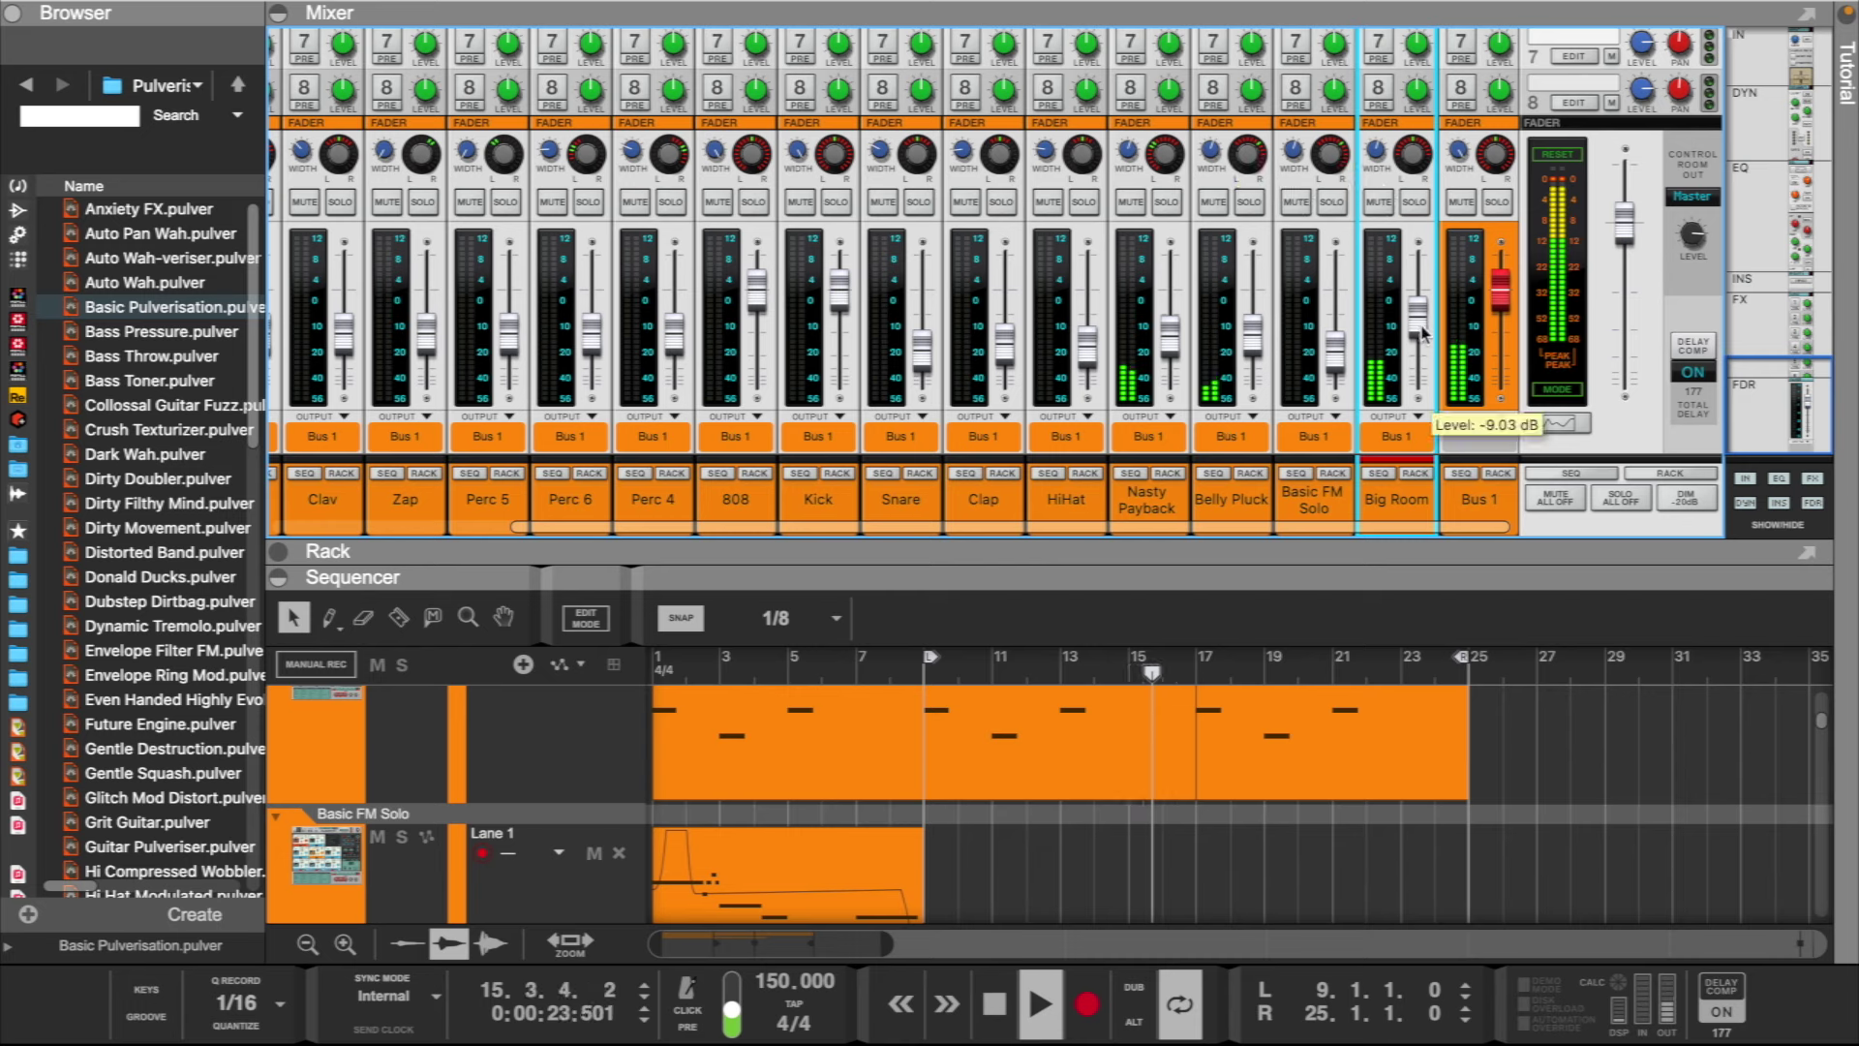
{"action": "left_click_drag", "start_coordinate": [1422, 325], "coordinate": [1424, 323]}
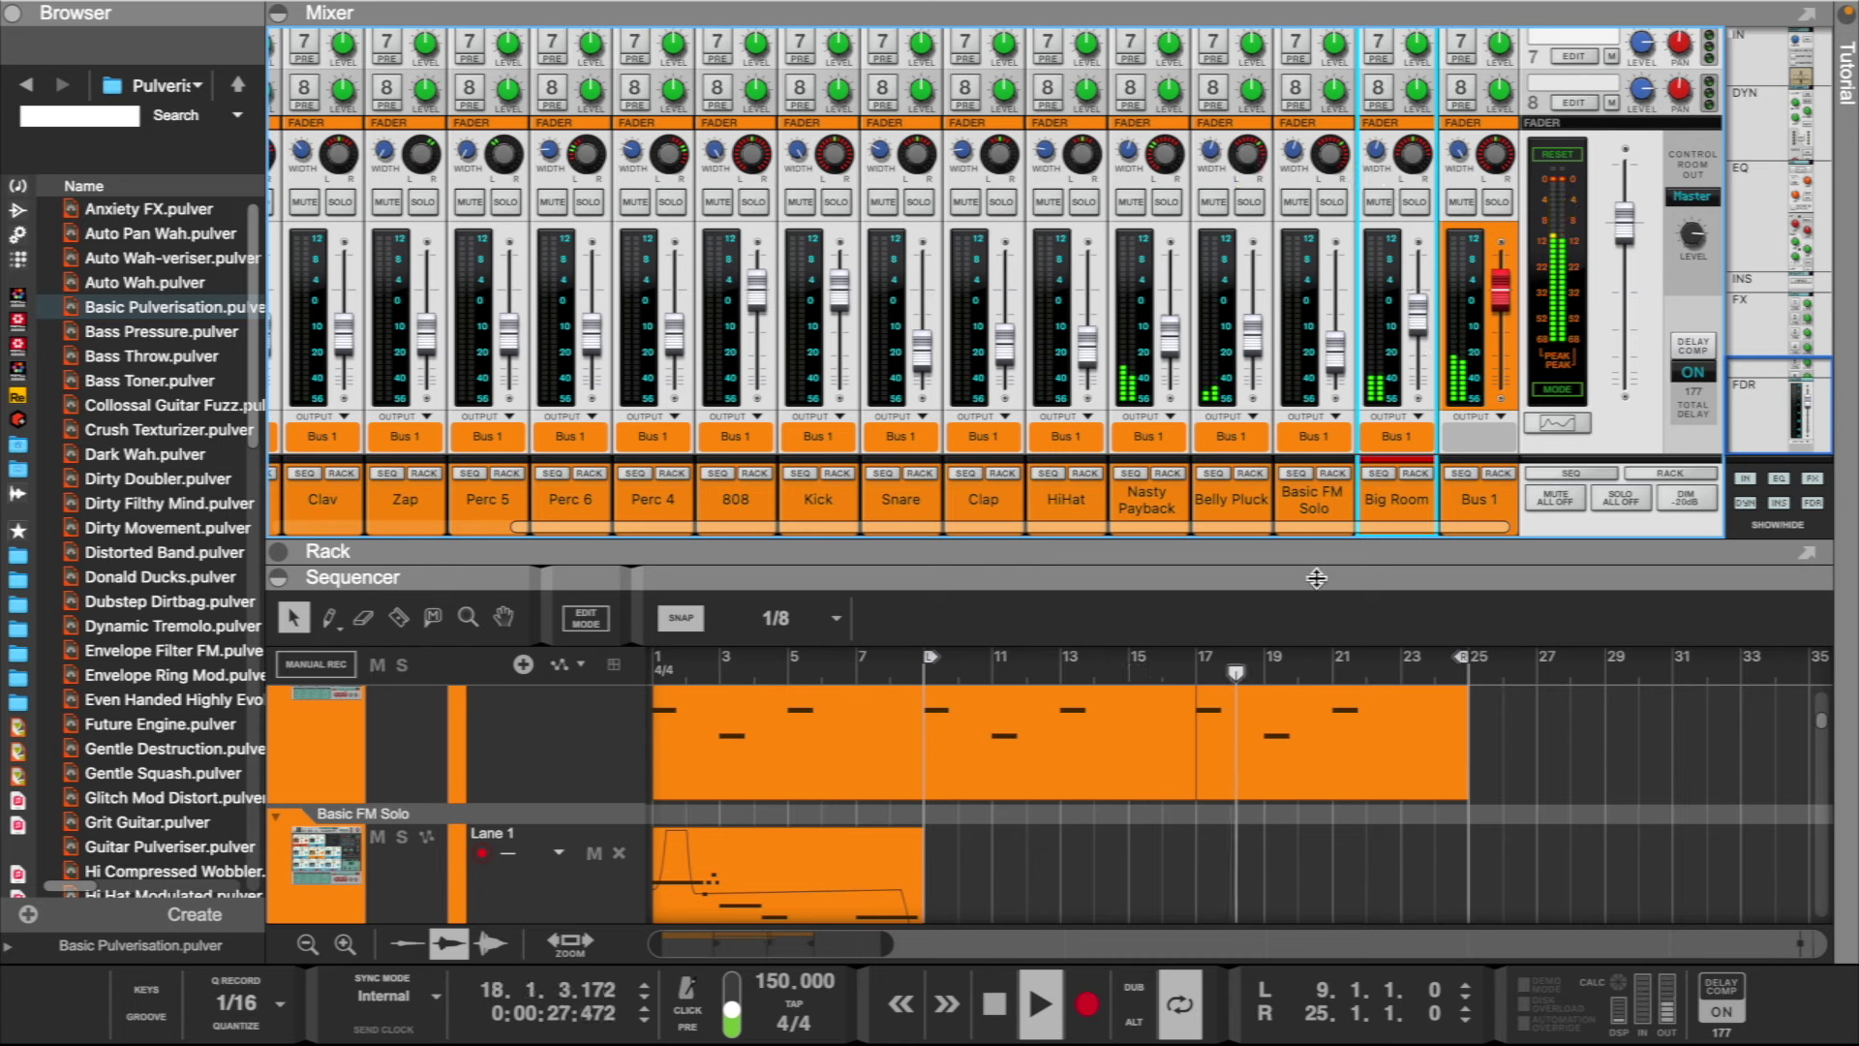
- Shrink the mixer and rack and enlarge the sequencer to show the Basic FM Solo and Big Room tracks
{"action": "left_click_drag", "start_coordinate": [1341, 559], "coordinate": [1341, 134]}
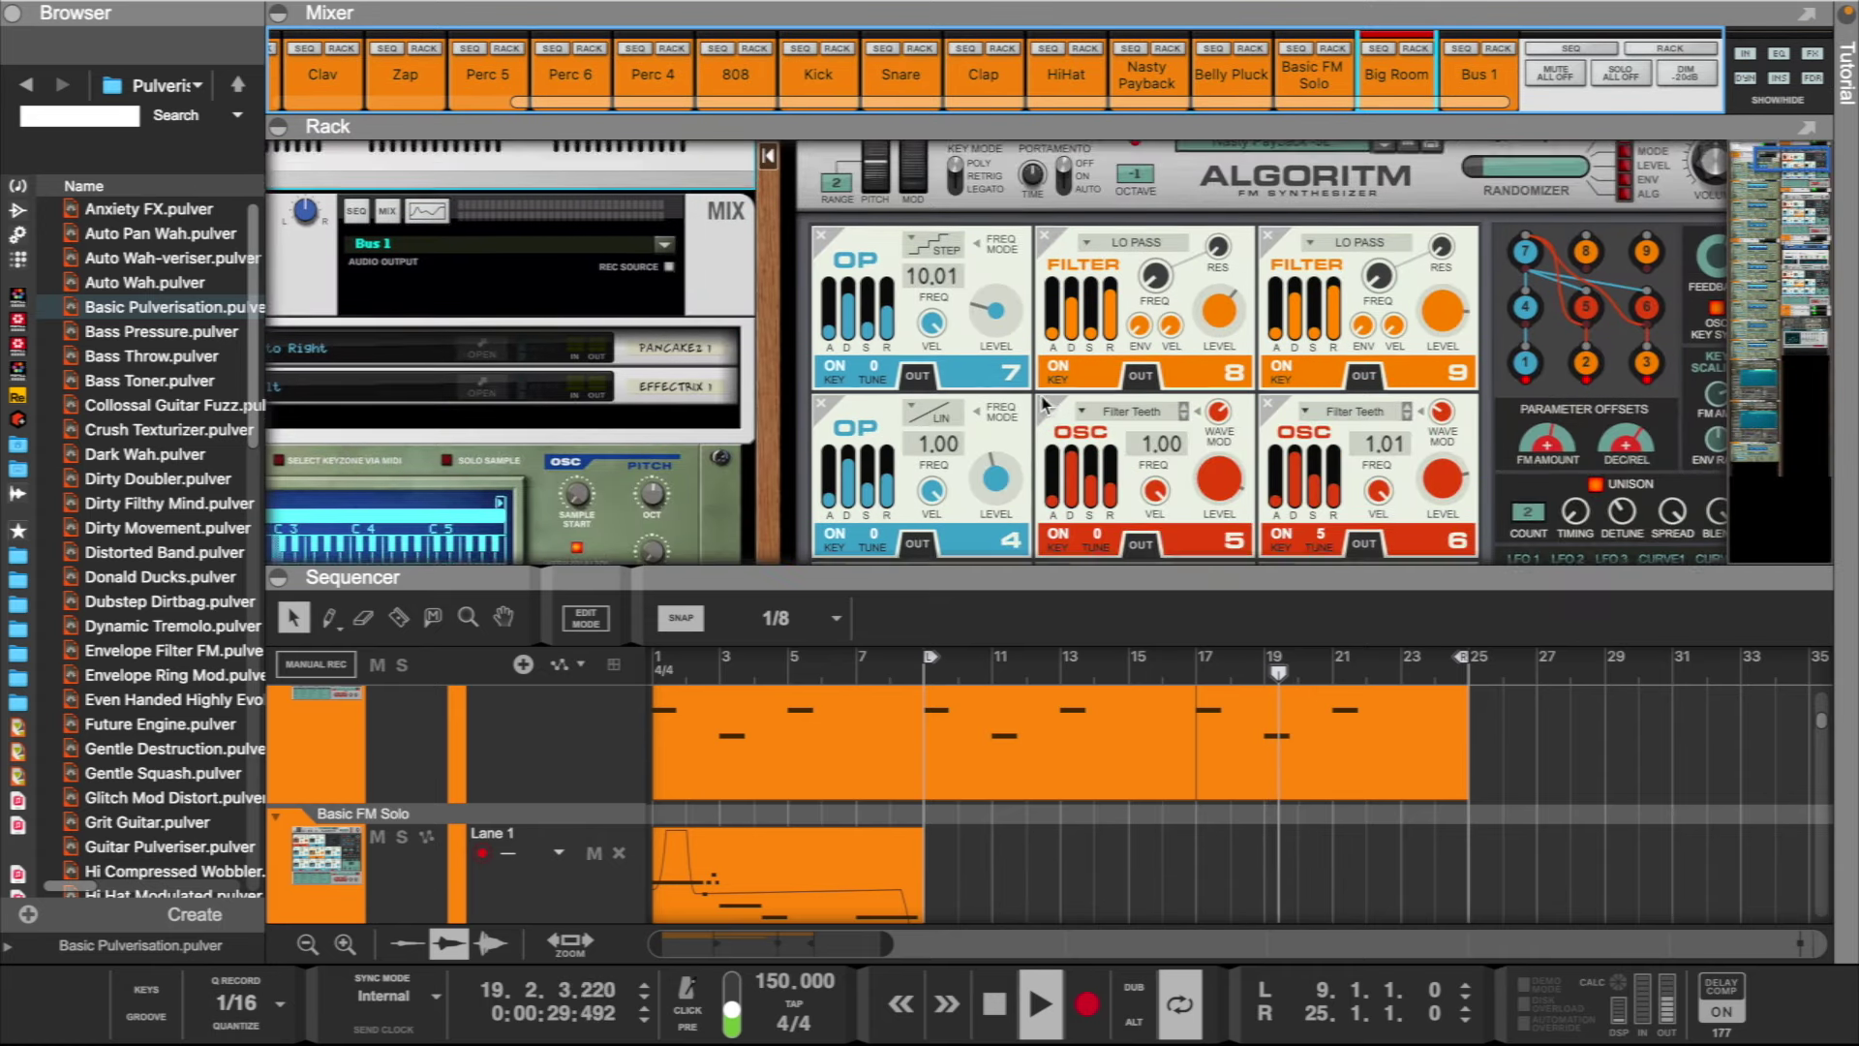
{"action": "scroll", "coordinate": [1034, 410], "scroll_direction": "left", "scroll_amount": 6}
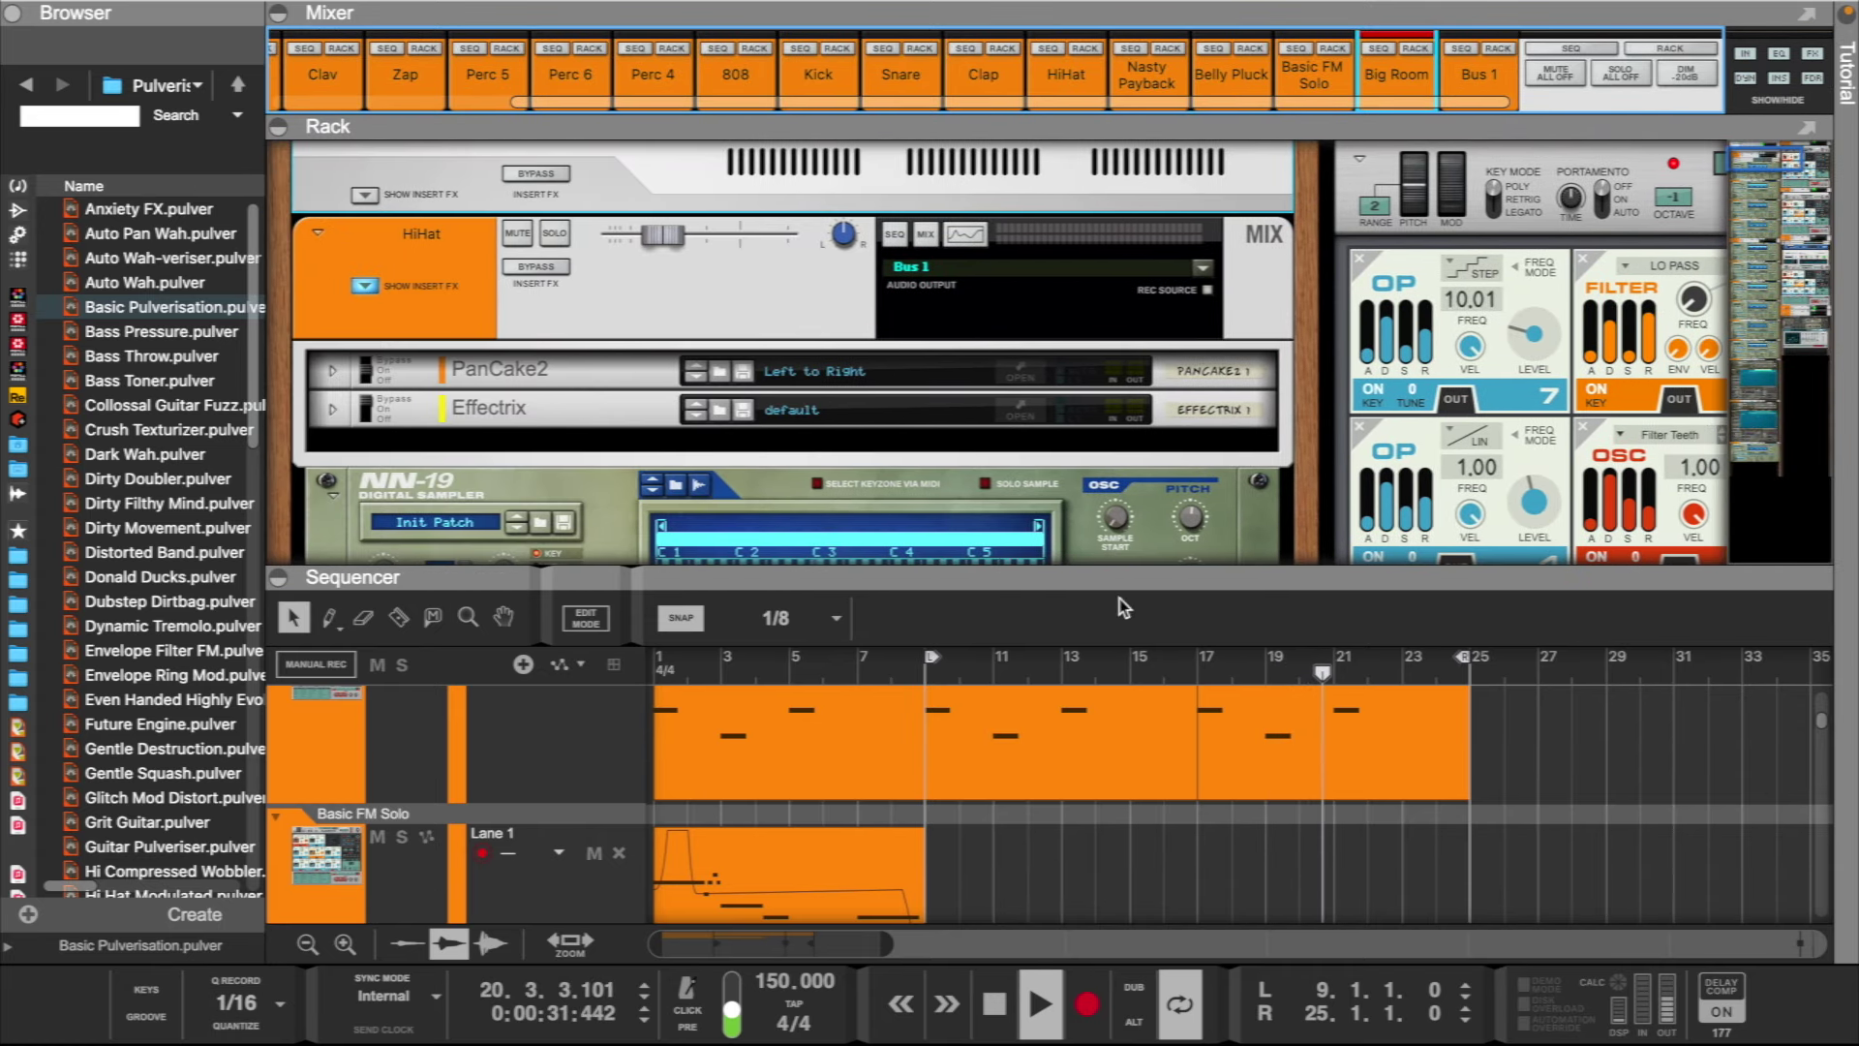
{"action": "left_click_drag", "start_coordinate": [1127, 578], "coordinate": [1127, 311]}
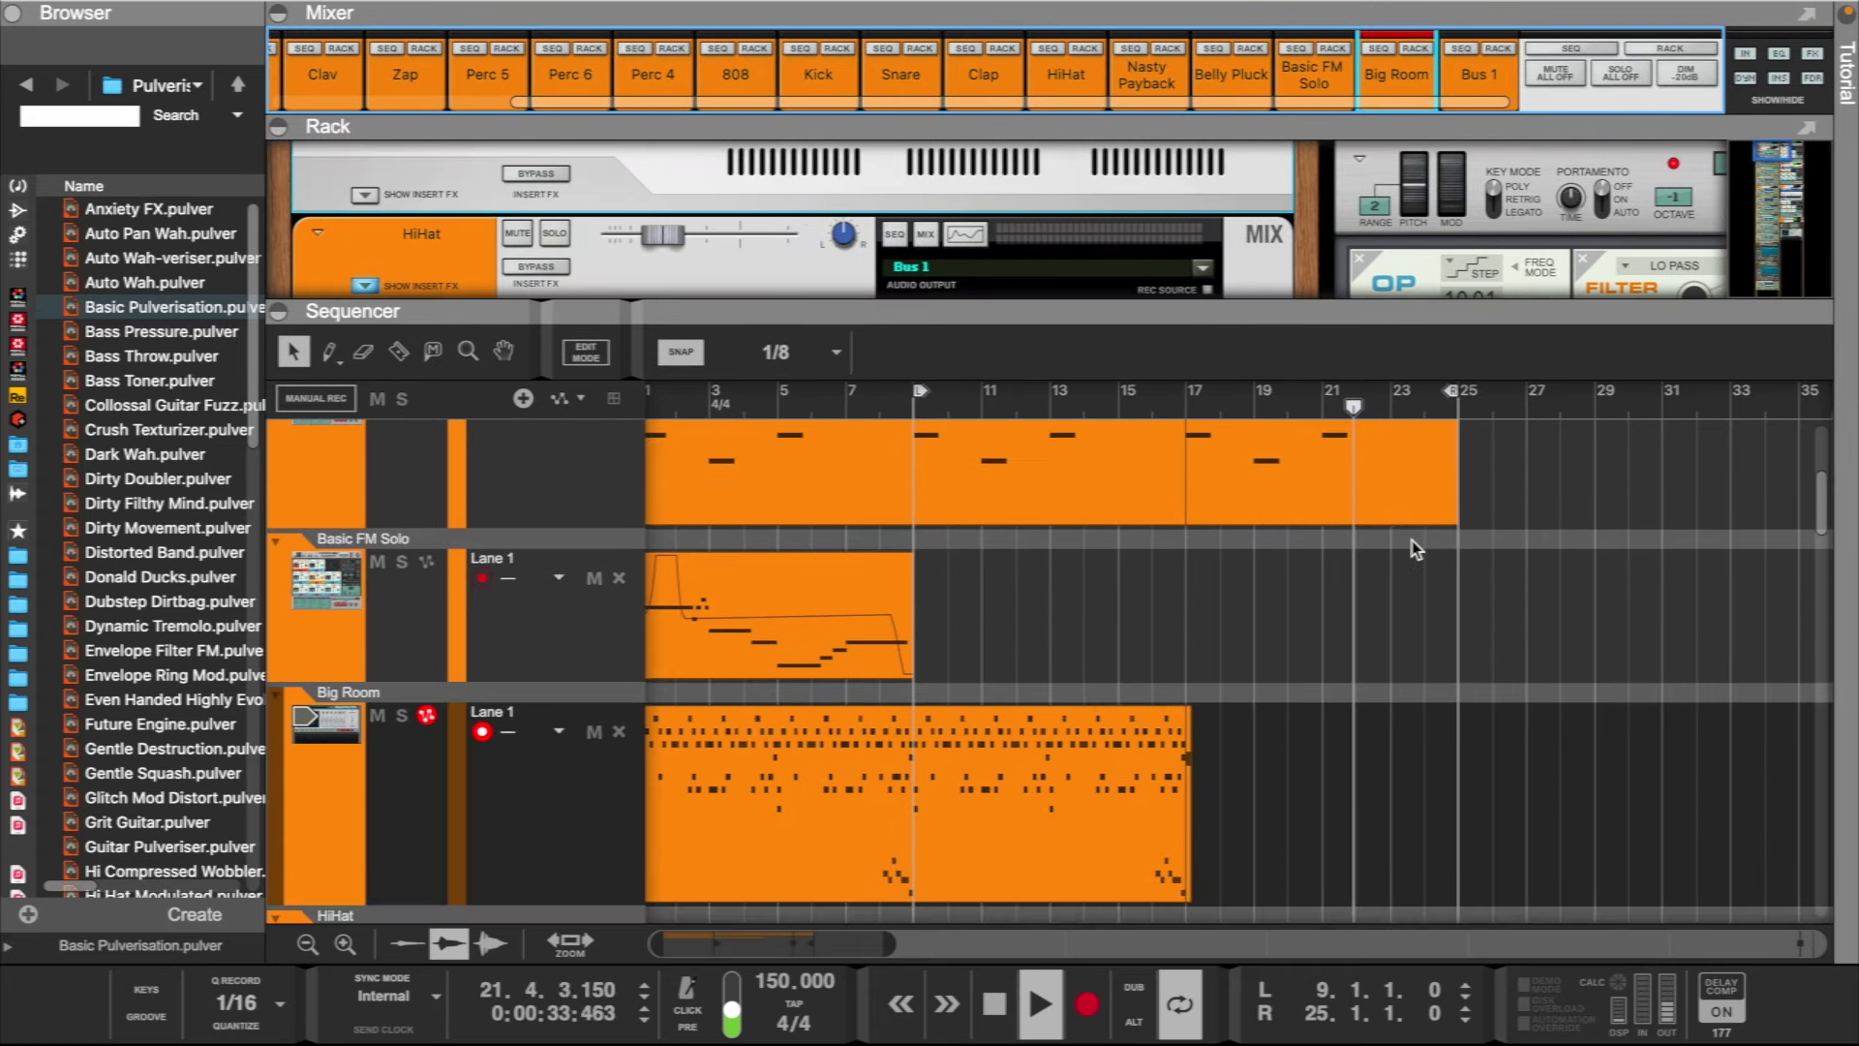
{"action": "scroll", "coordinate": [1411, 540], "scroll_direction": "down", "scroll_amount": 1}
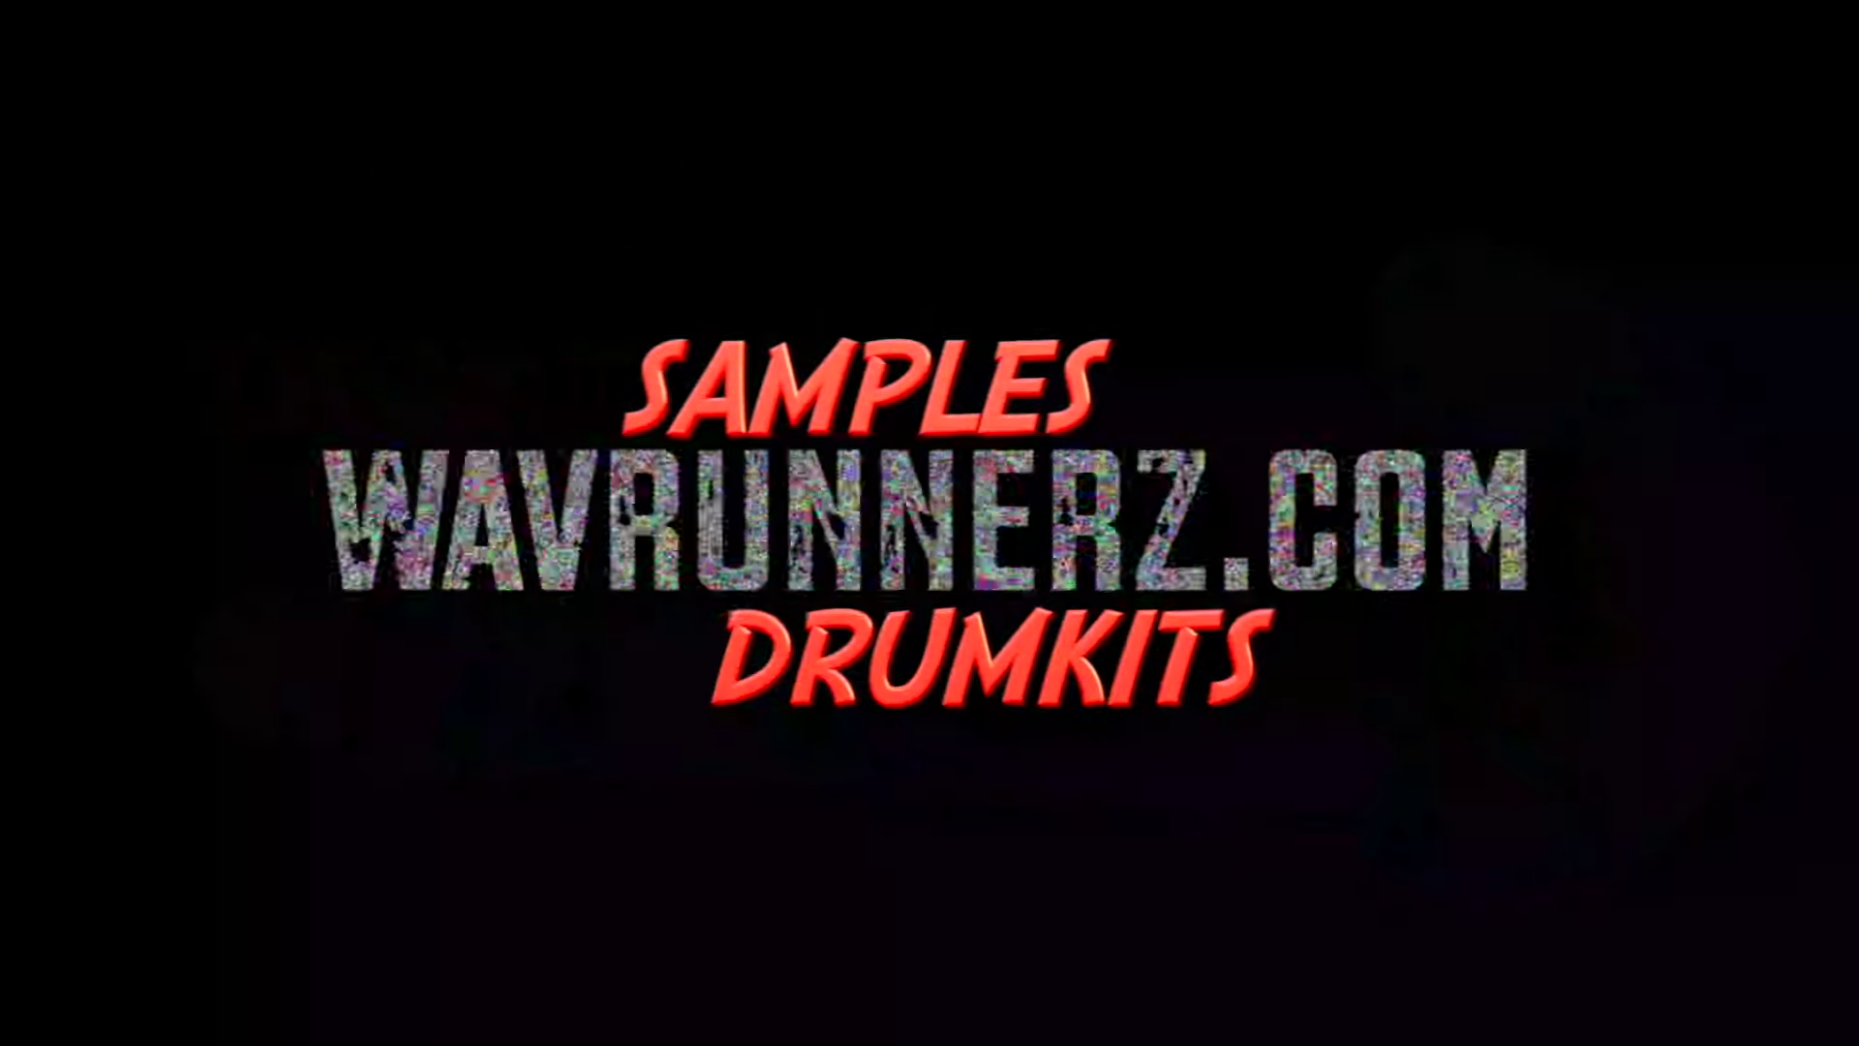